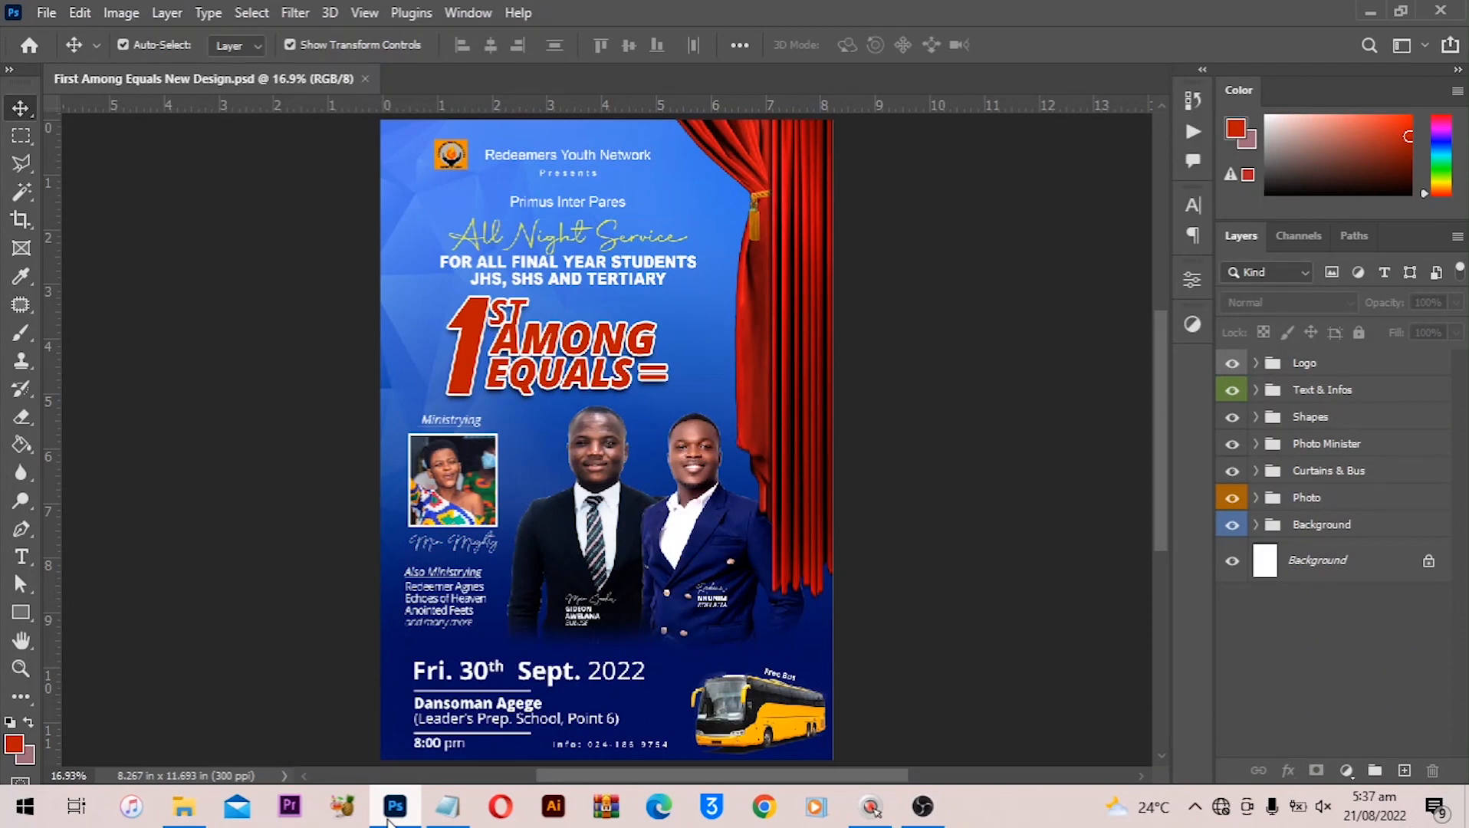
key(ctrl+alt+0)
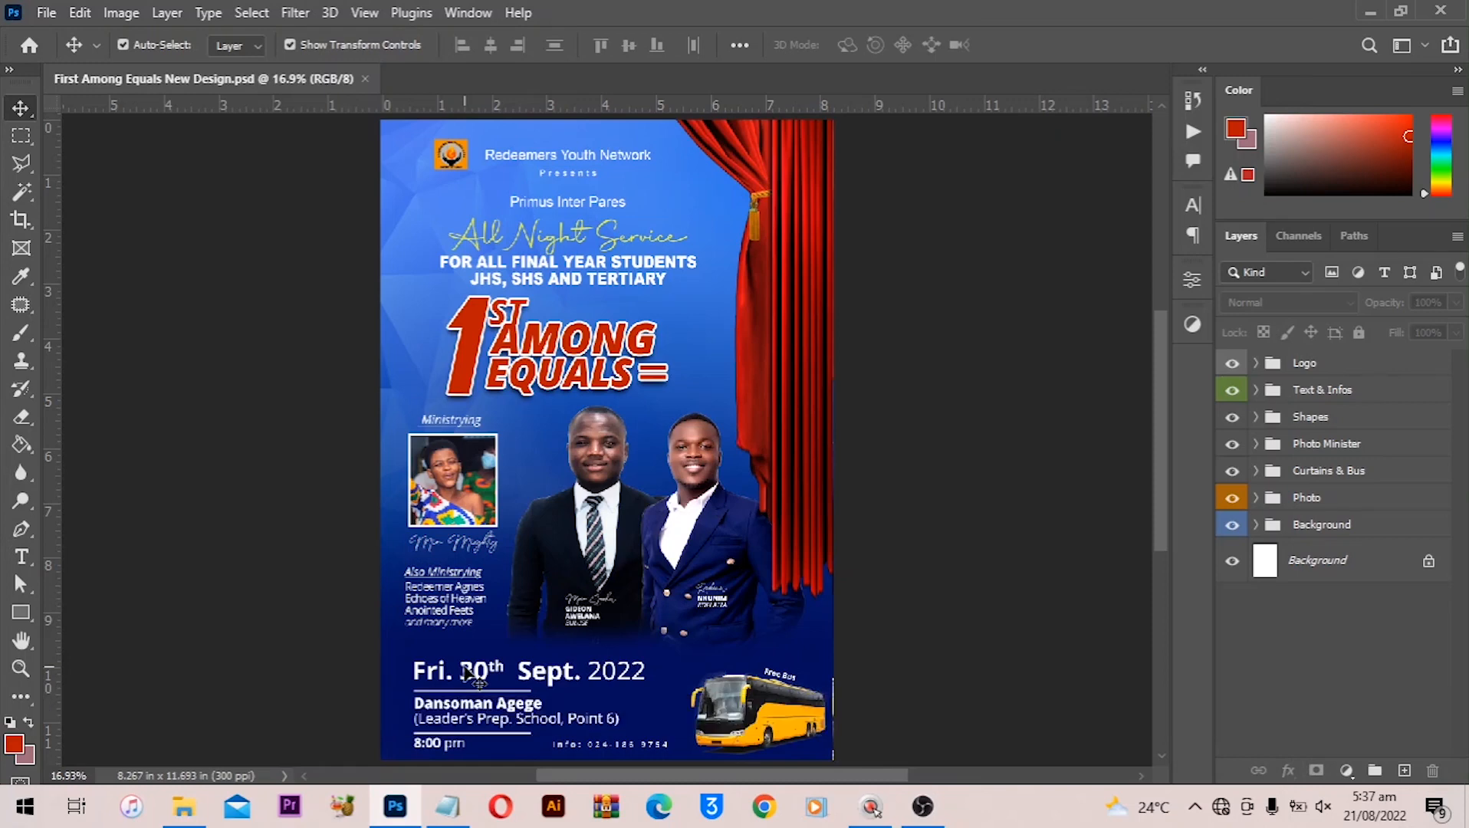
scroll(475, 629, down, 1)
scroll(487, 580, up, 2)
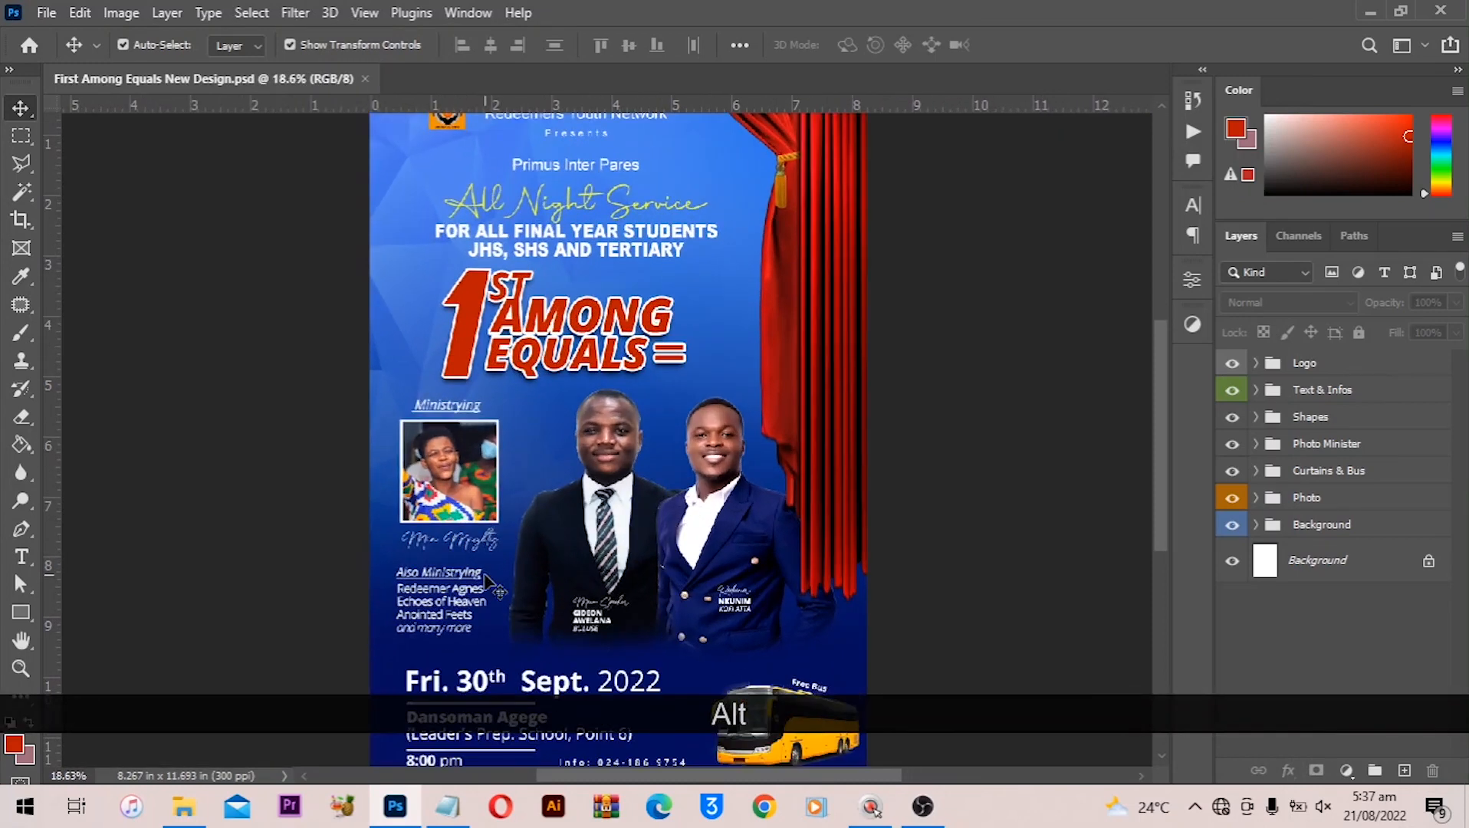
scroll(490, 582, up, 1)
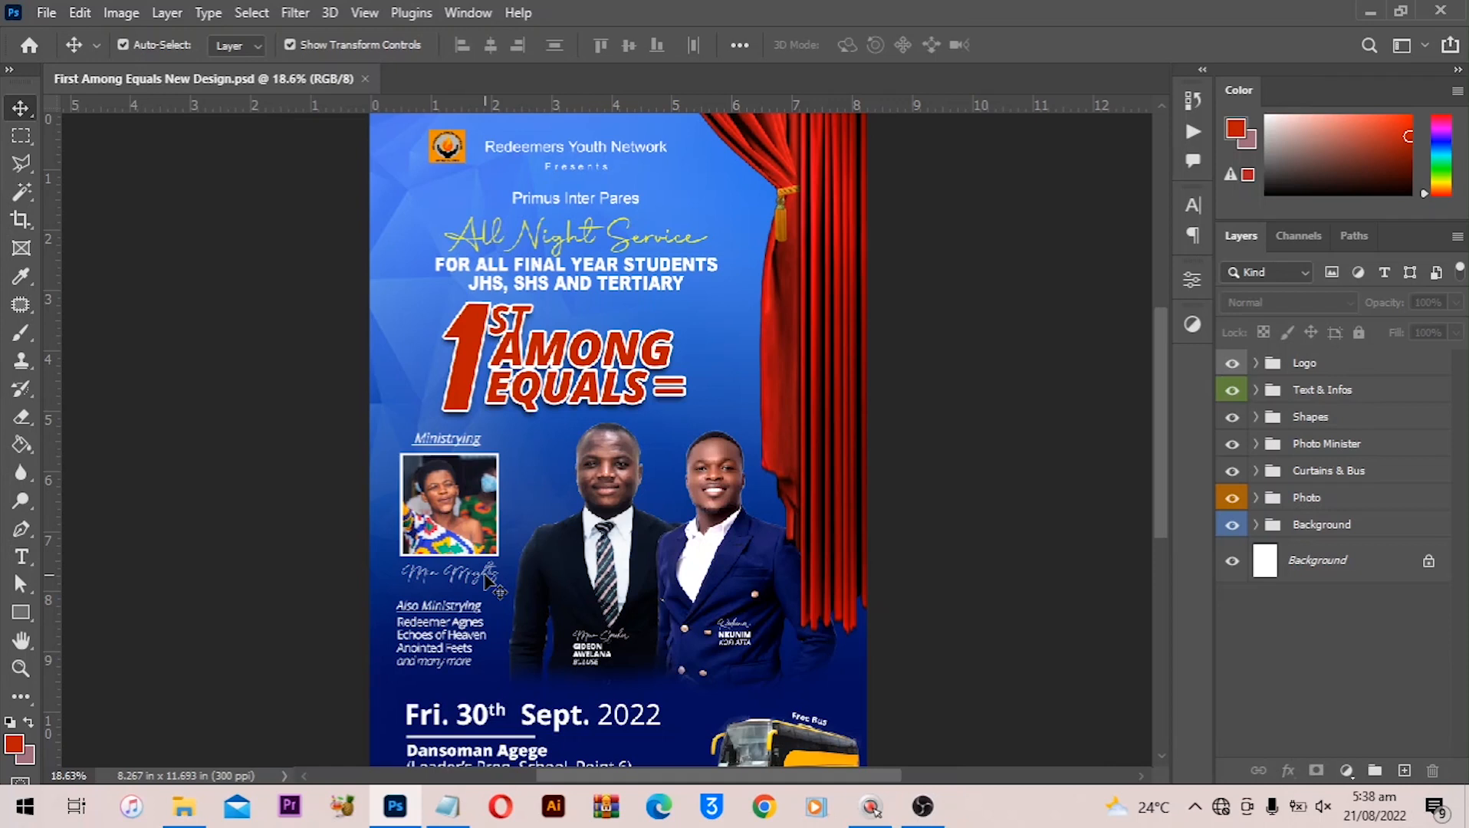
key(alt)
Create a new portrait document from the A4 print preset, 210 x 297 mm at 300 pixels/inch in RGB Color
key(ctrl+n)
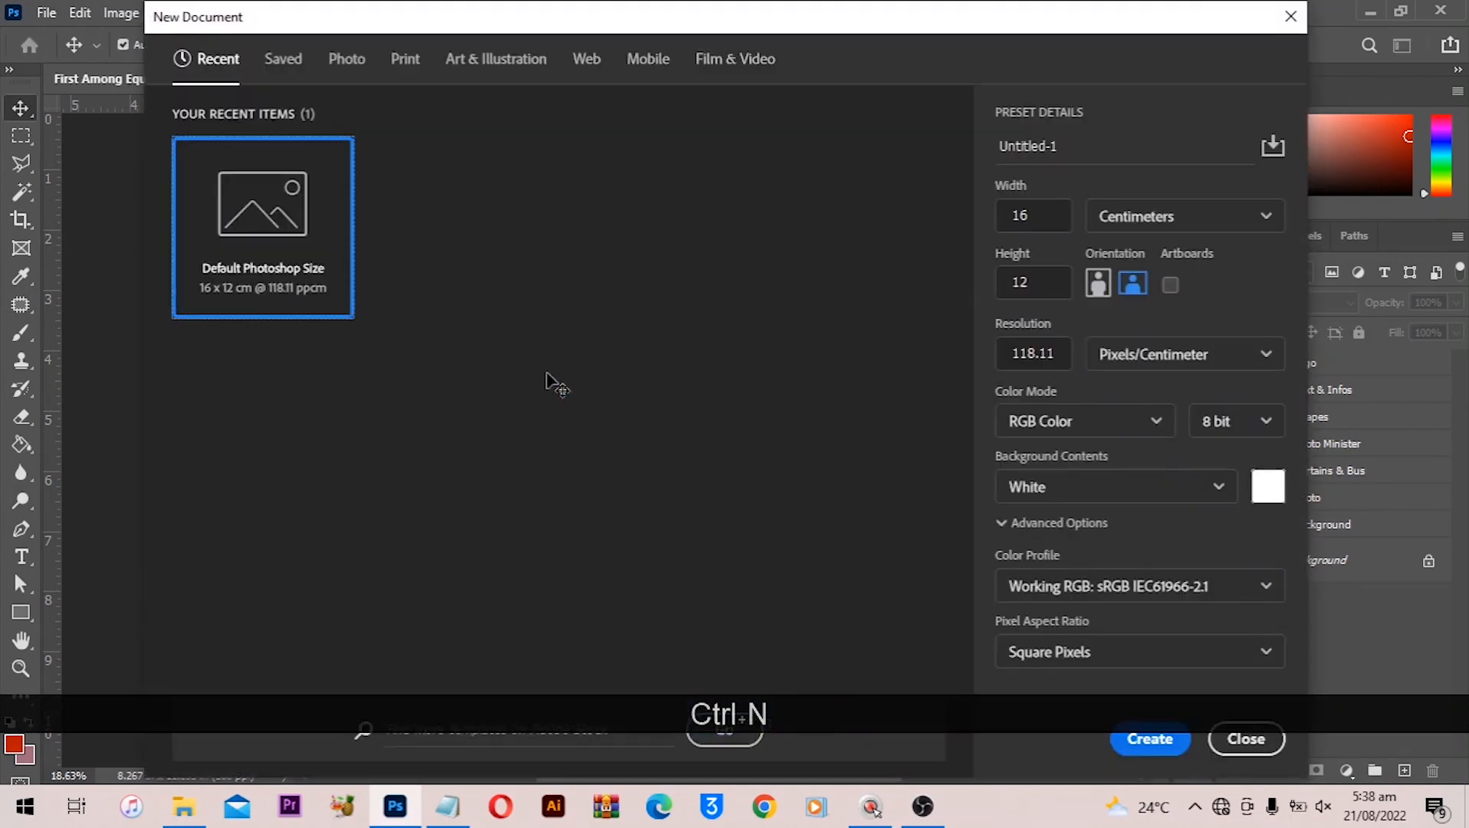
click(411, 74)
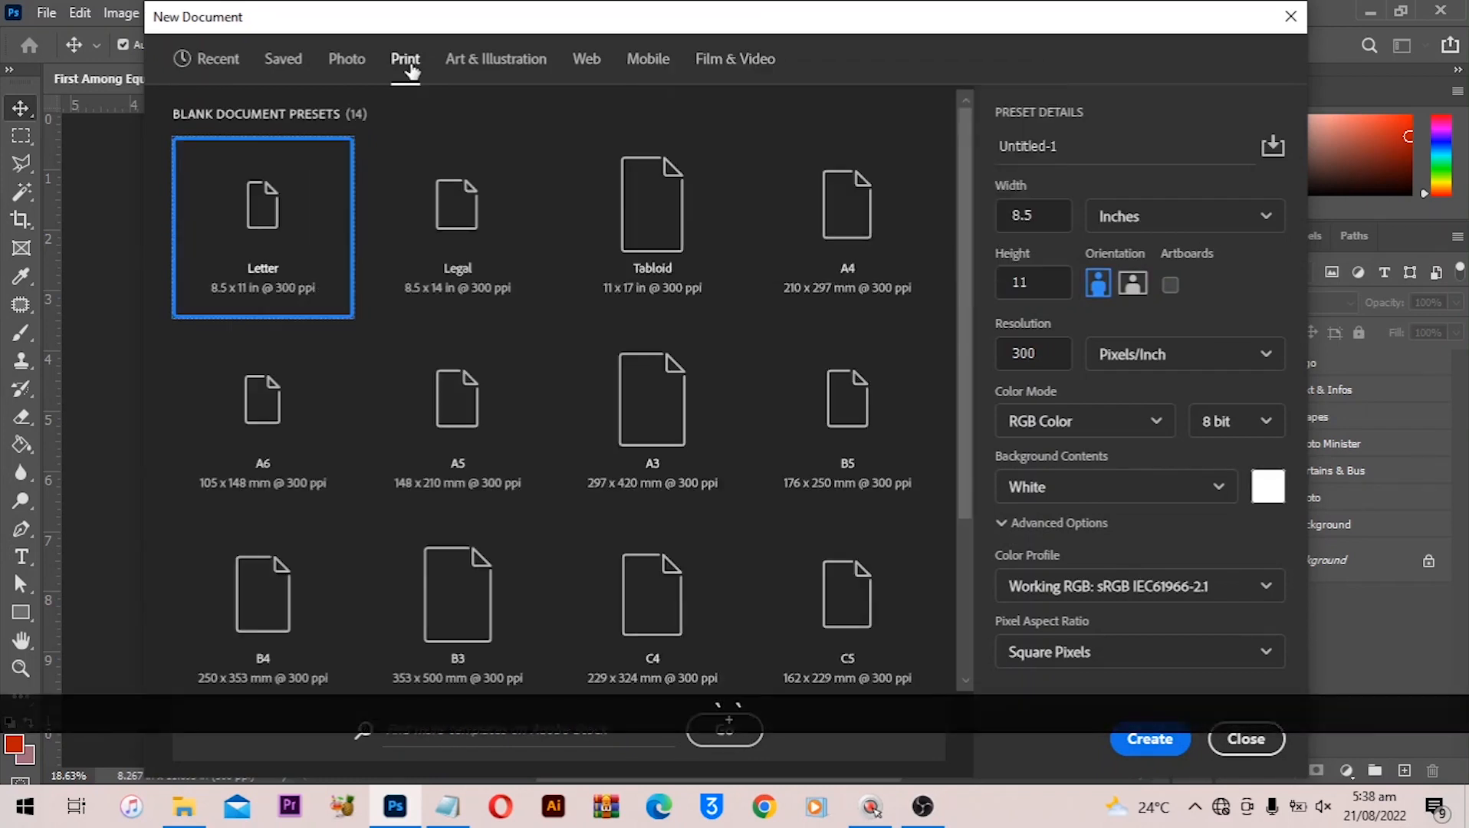
click(849, 211)
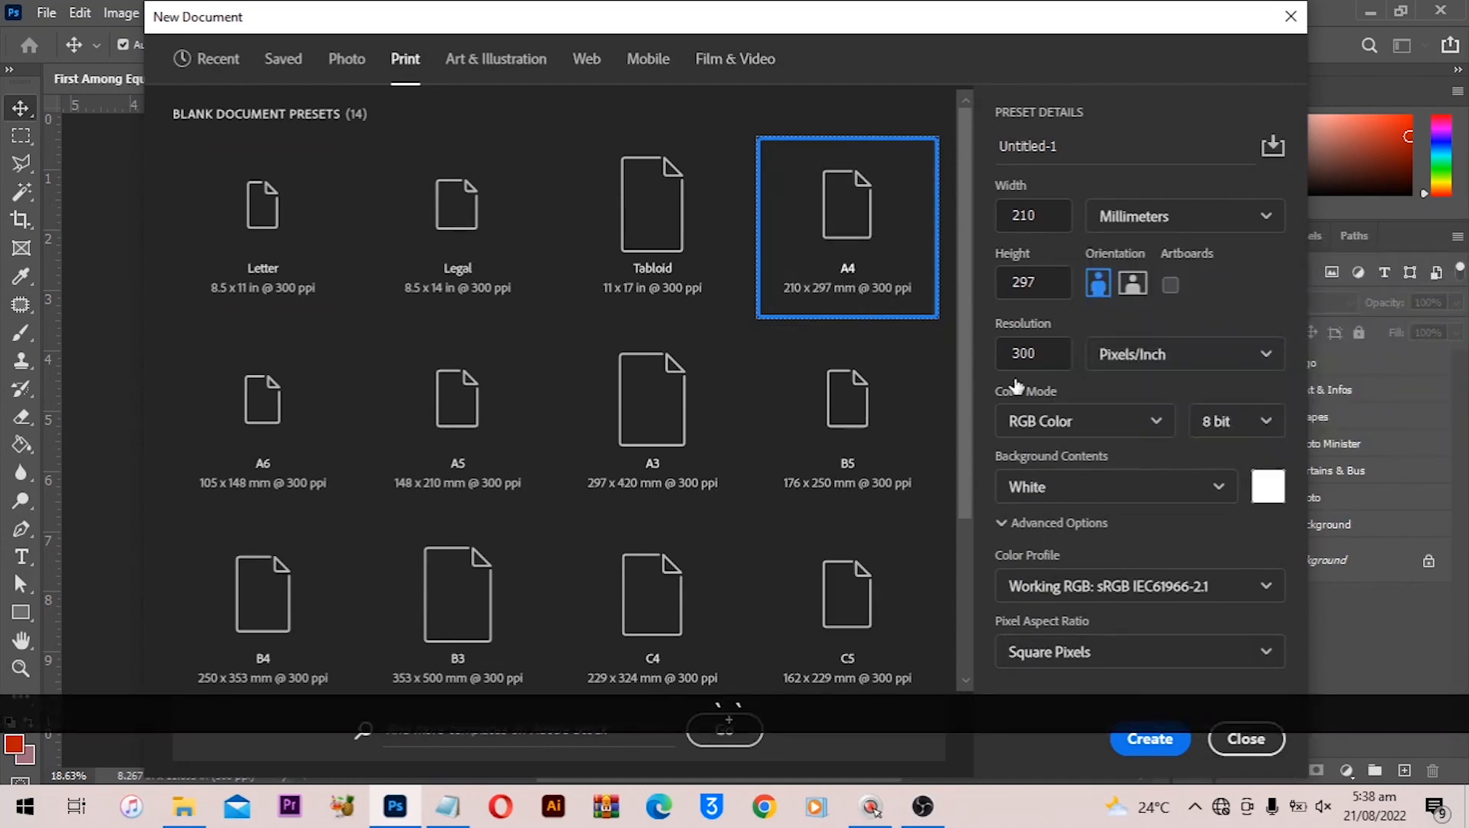
double_click(1073, 144)
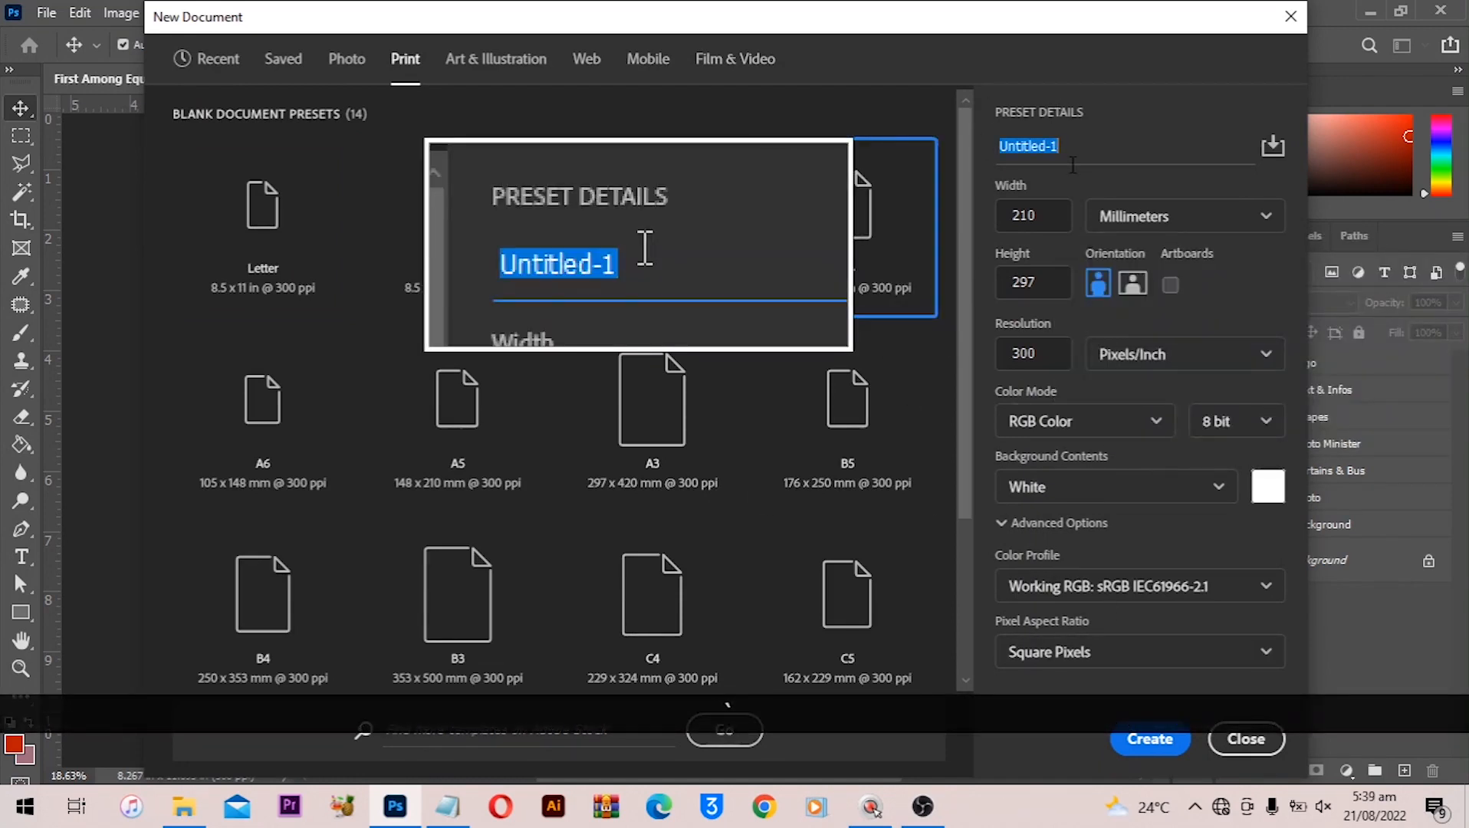
click(1151, 742)
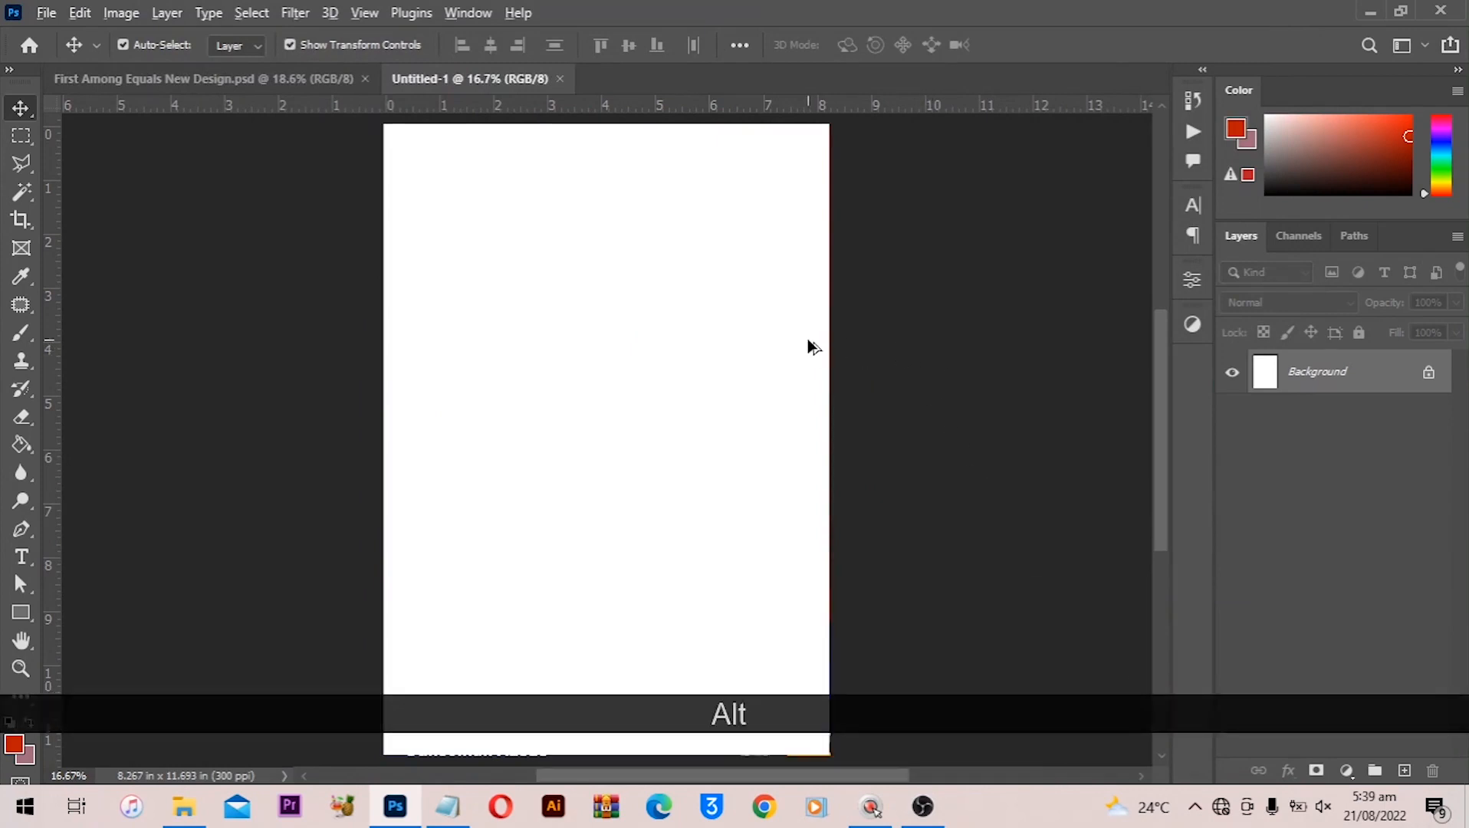
Examine the finished First Among Equals flyer and the folder of source images used for it
alt+scroll(806, 341, down, 1)
alt+scroll(795, 341, up, 1)
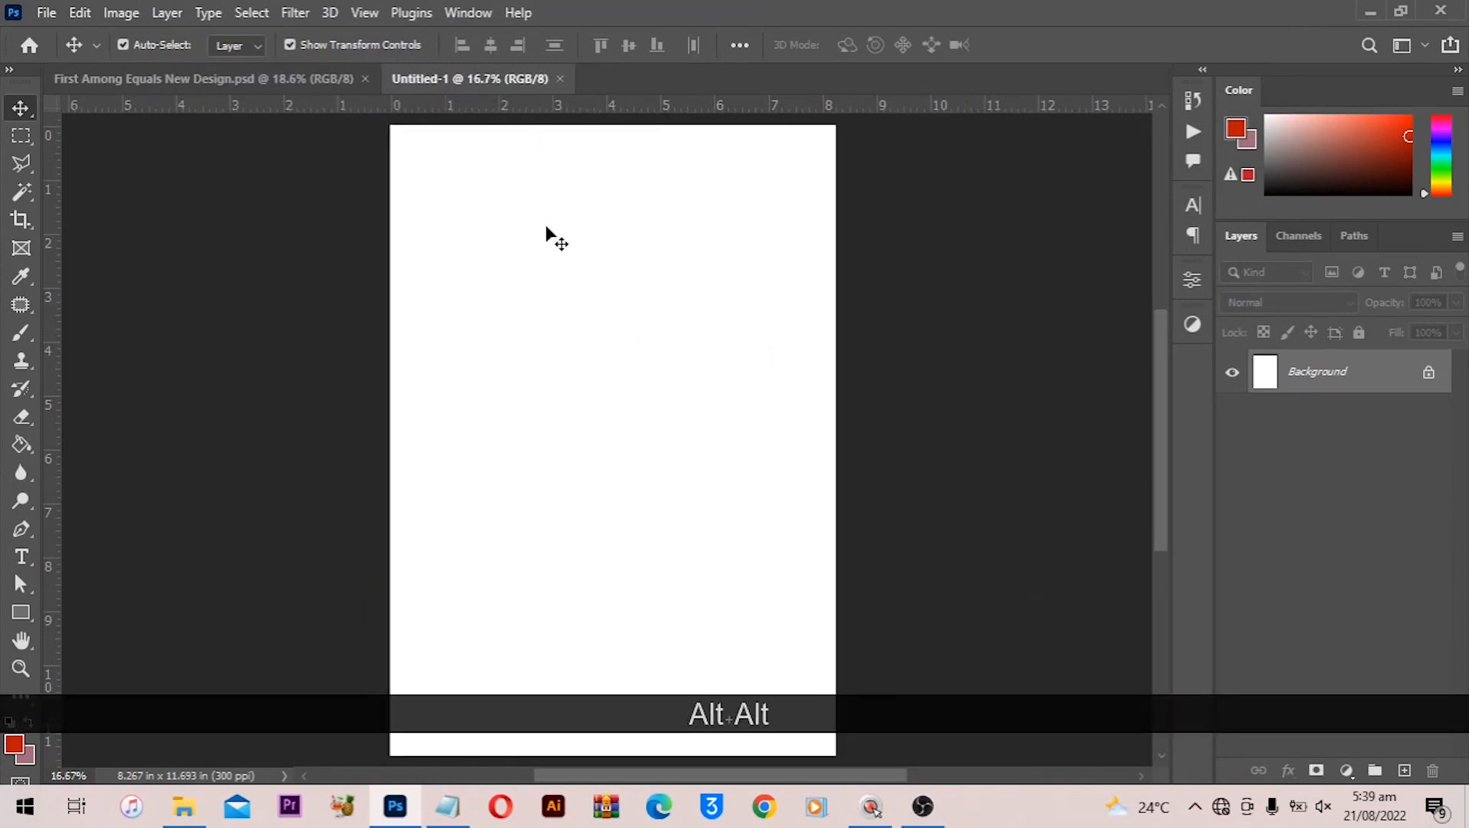
click(277, 79)
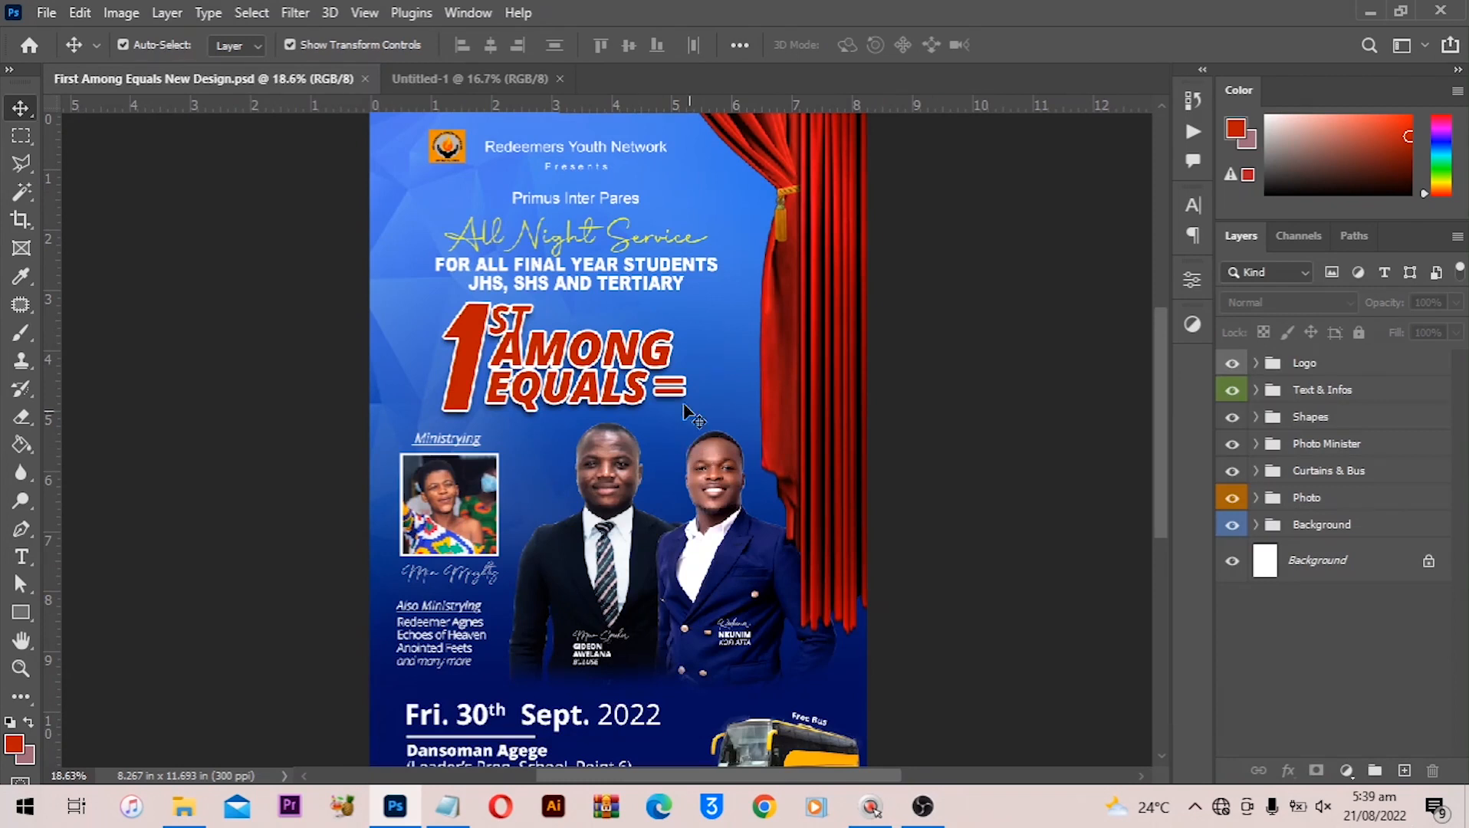
scroll(686, 601, down, 2)
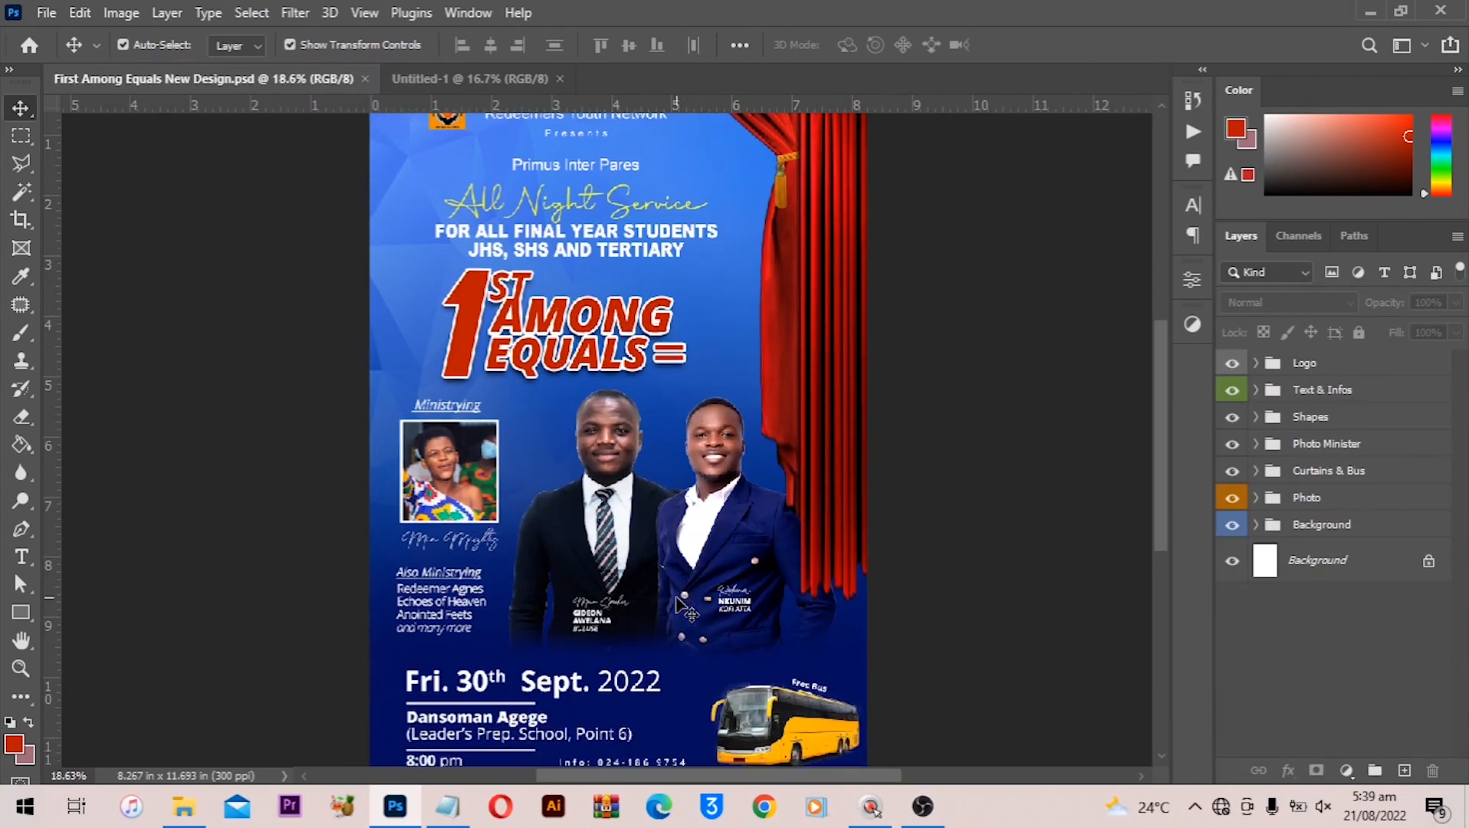
scroll(702, 503, up, 1)
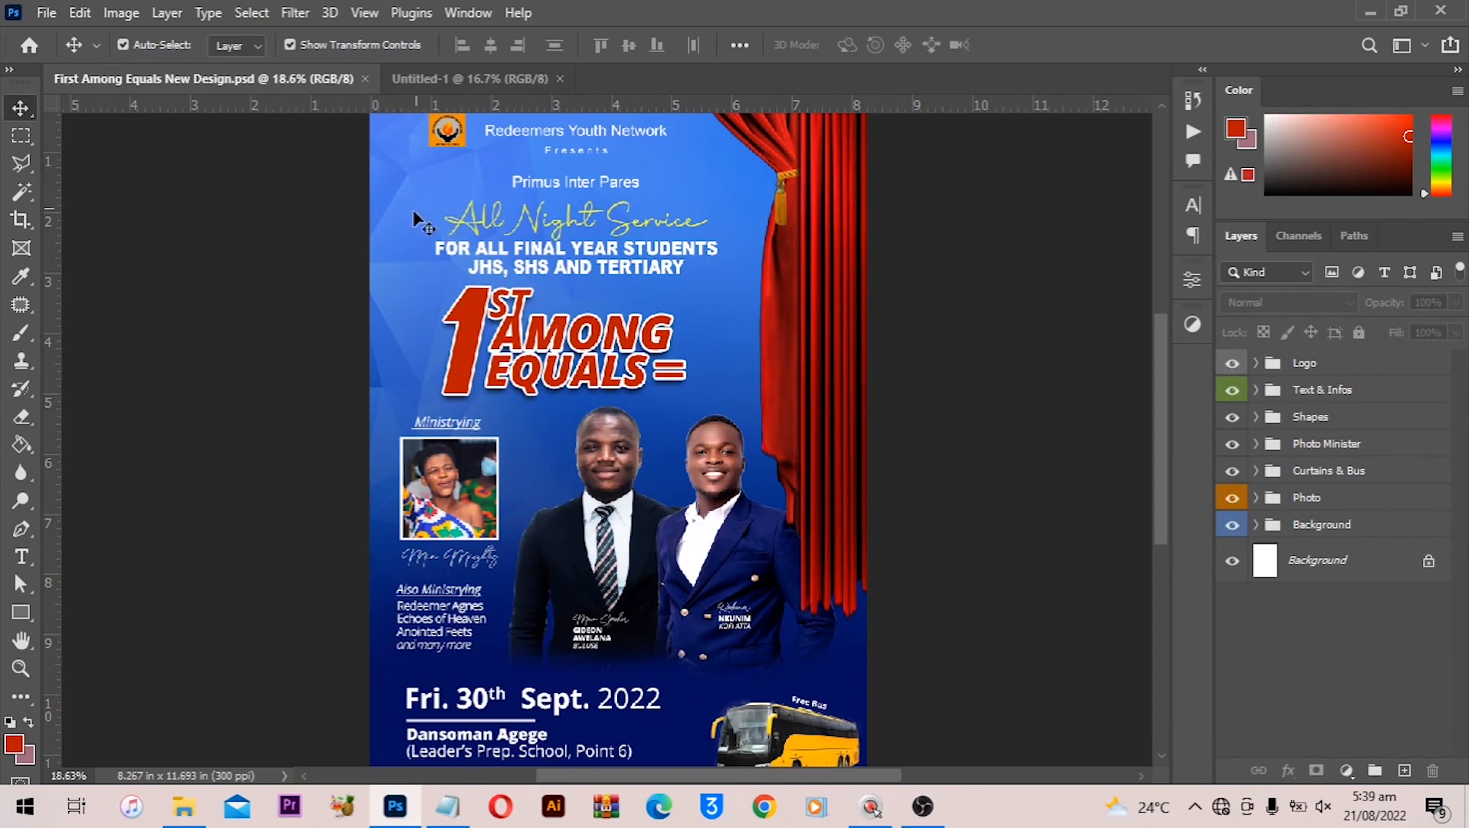
click(184, 806)
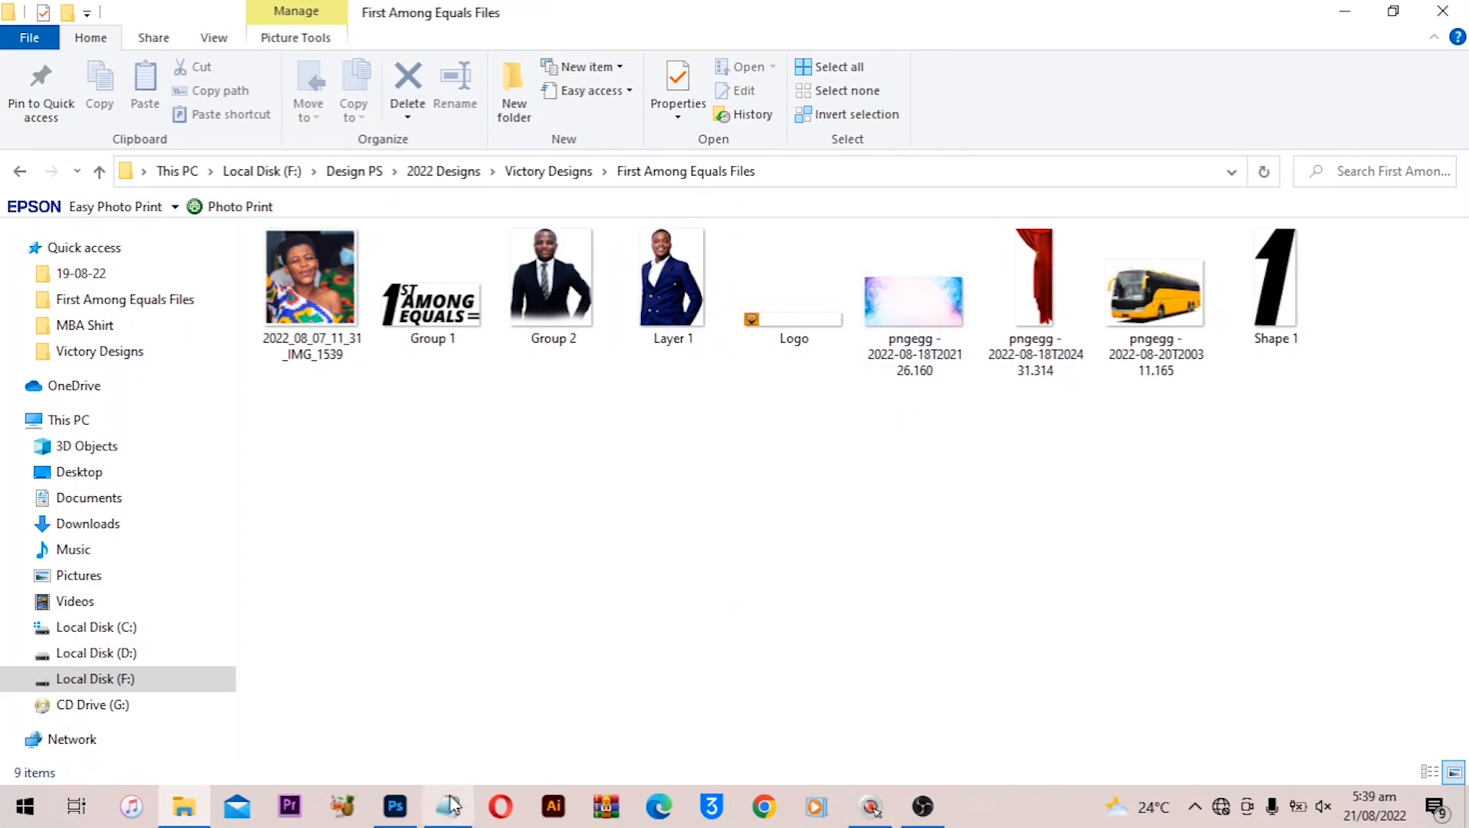
click(395, 806)
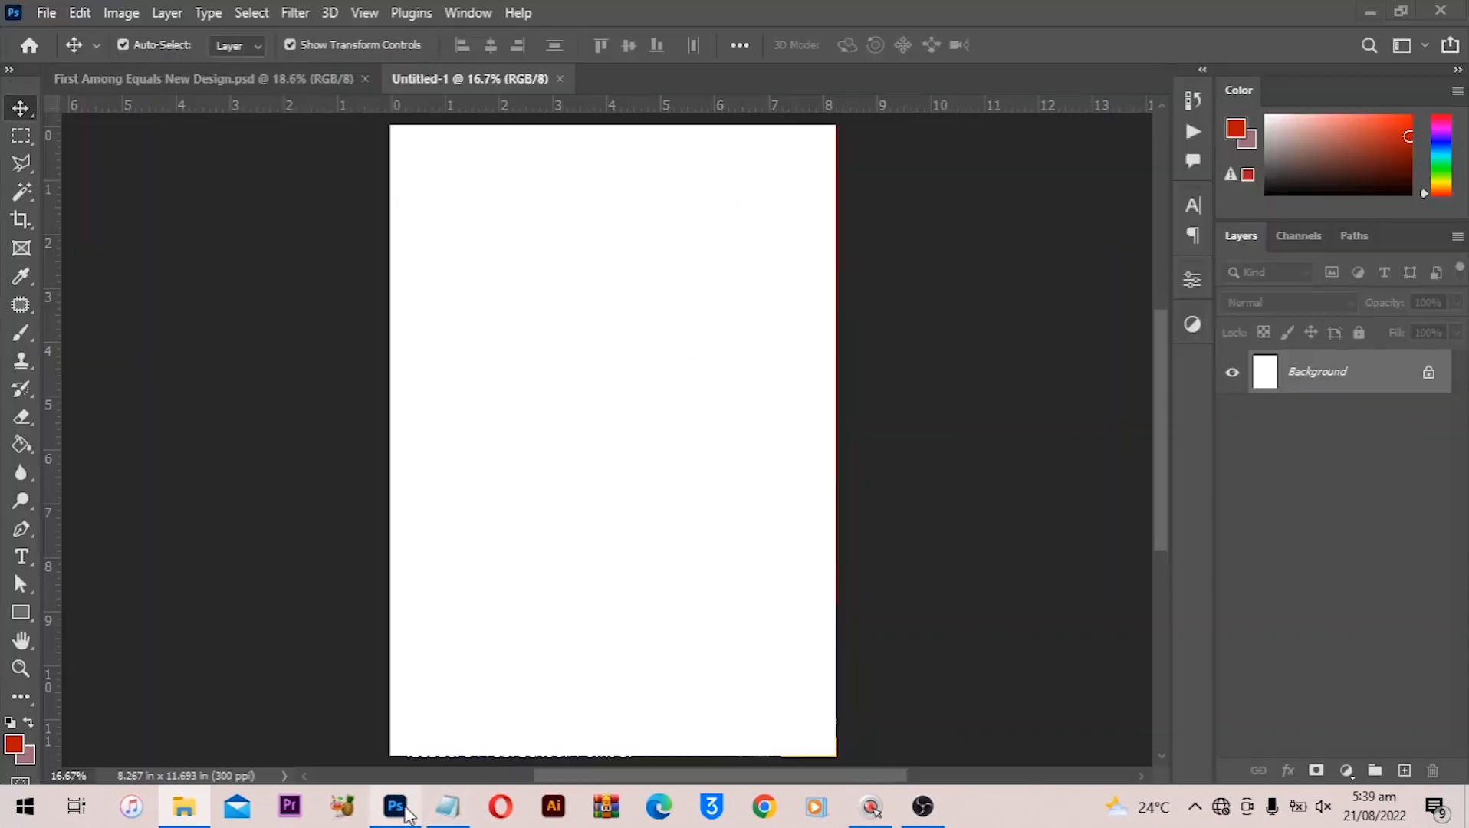
click(217, 78)
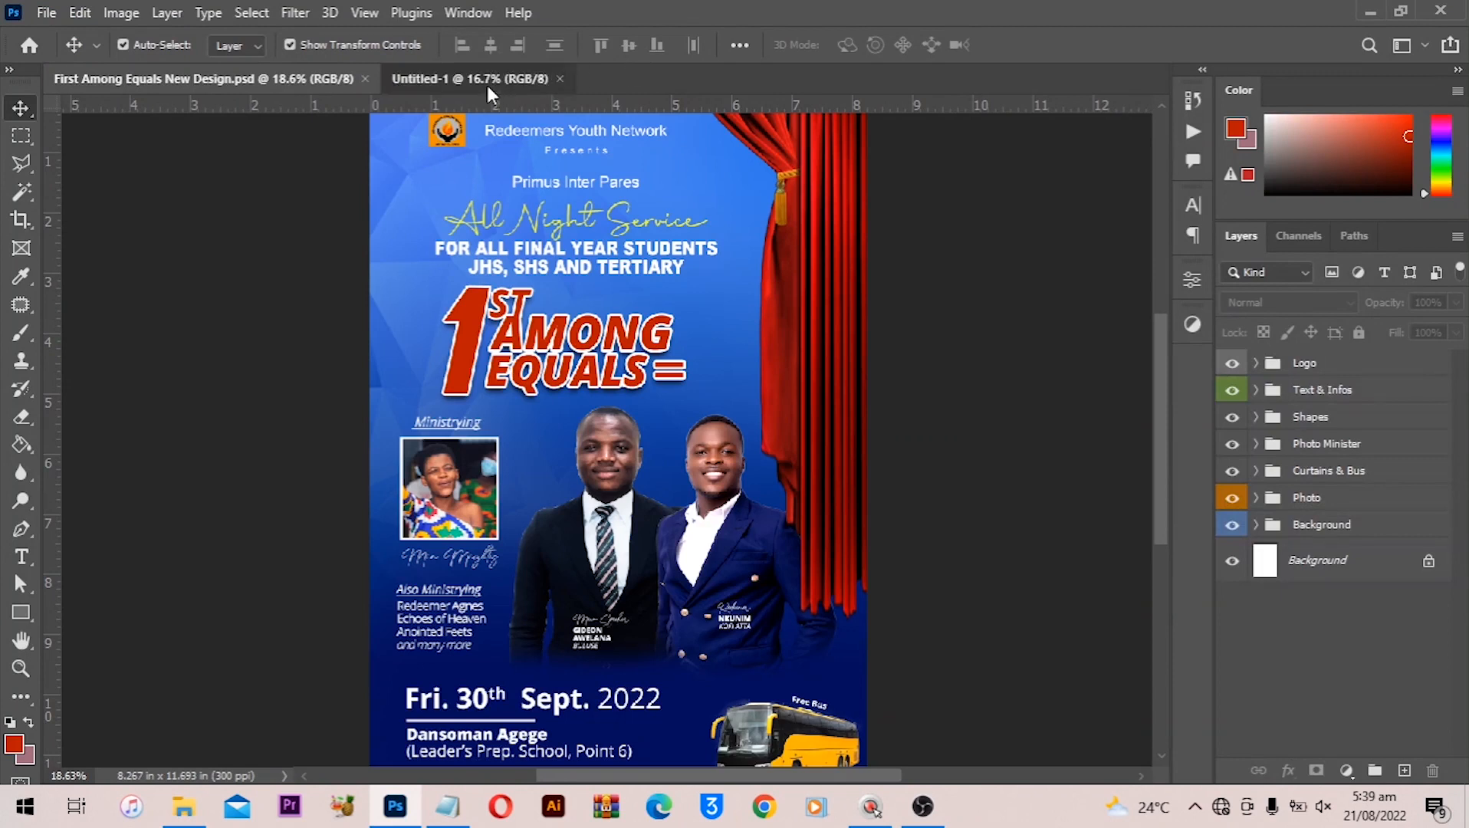
Draw a rectangle shape covering the whole page of the blank A4 document, about 8.4 x 11.9 in
click(485, 81)
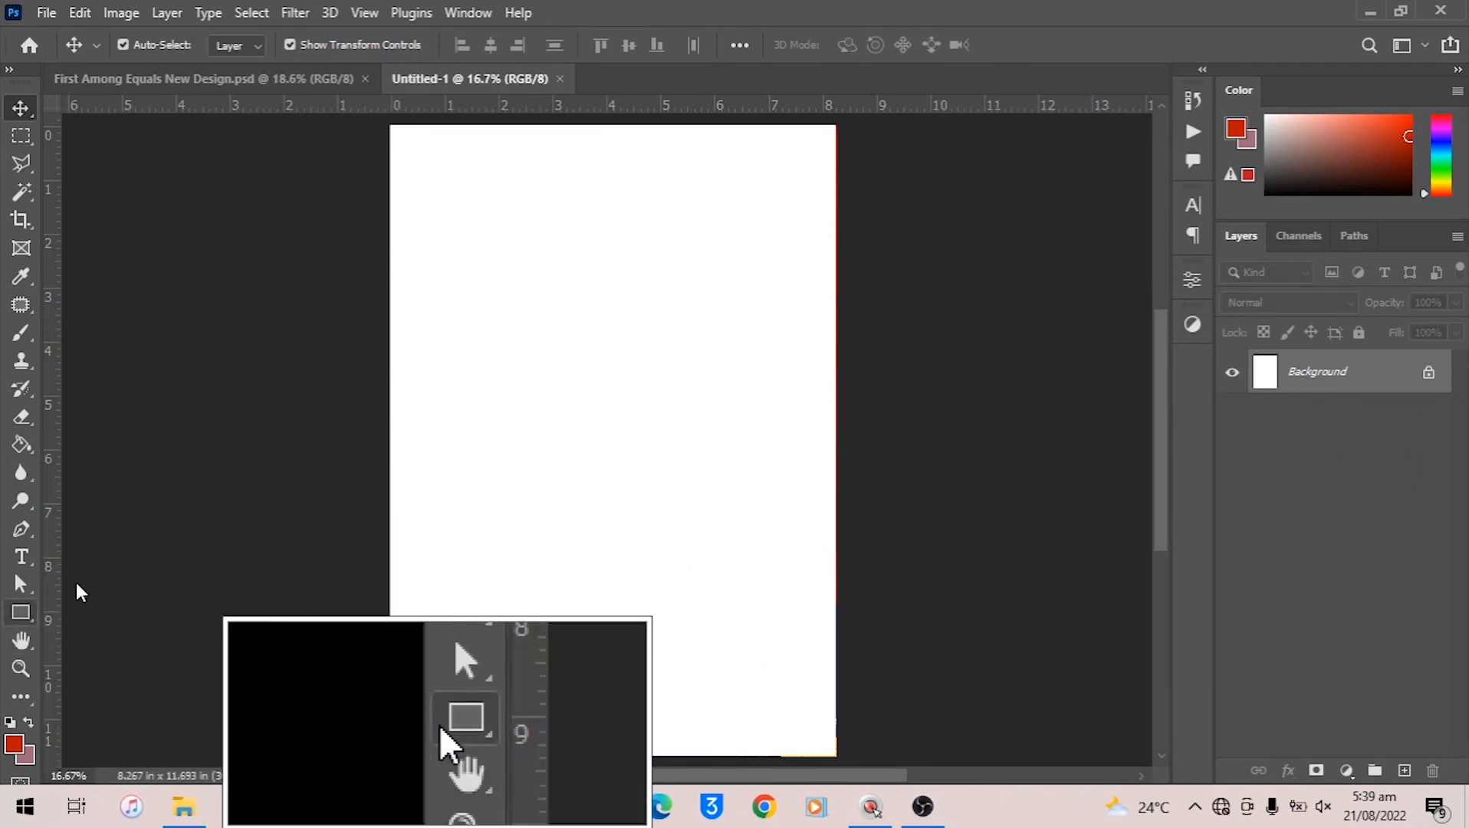
click(20, 614)
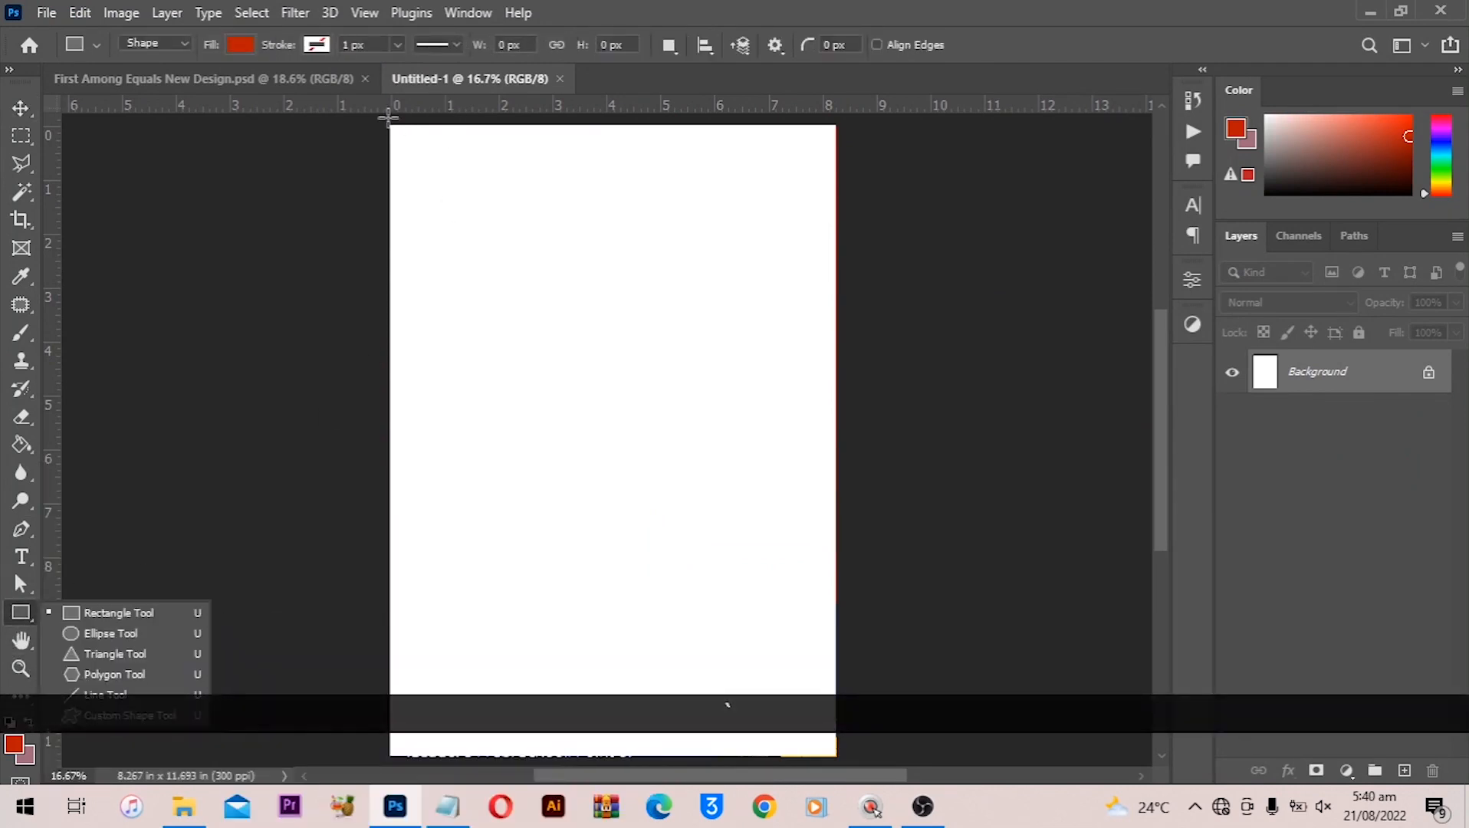
drag(385, 116, 837, 751)
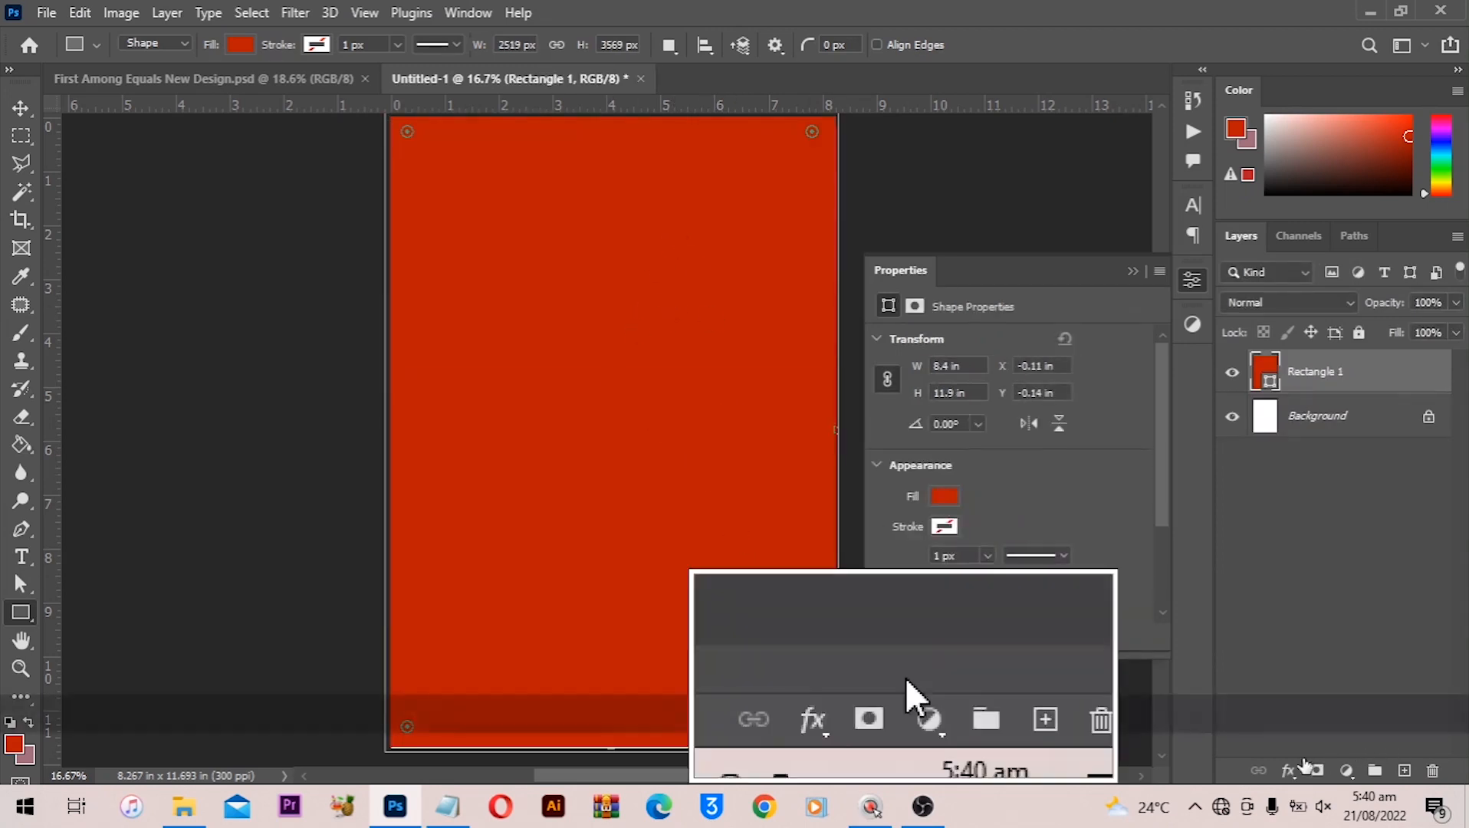
Add a Gradient Overlay to the page-sized rectangle using the bright-blue to dark-navy gradient preset
click(1290, 771)
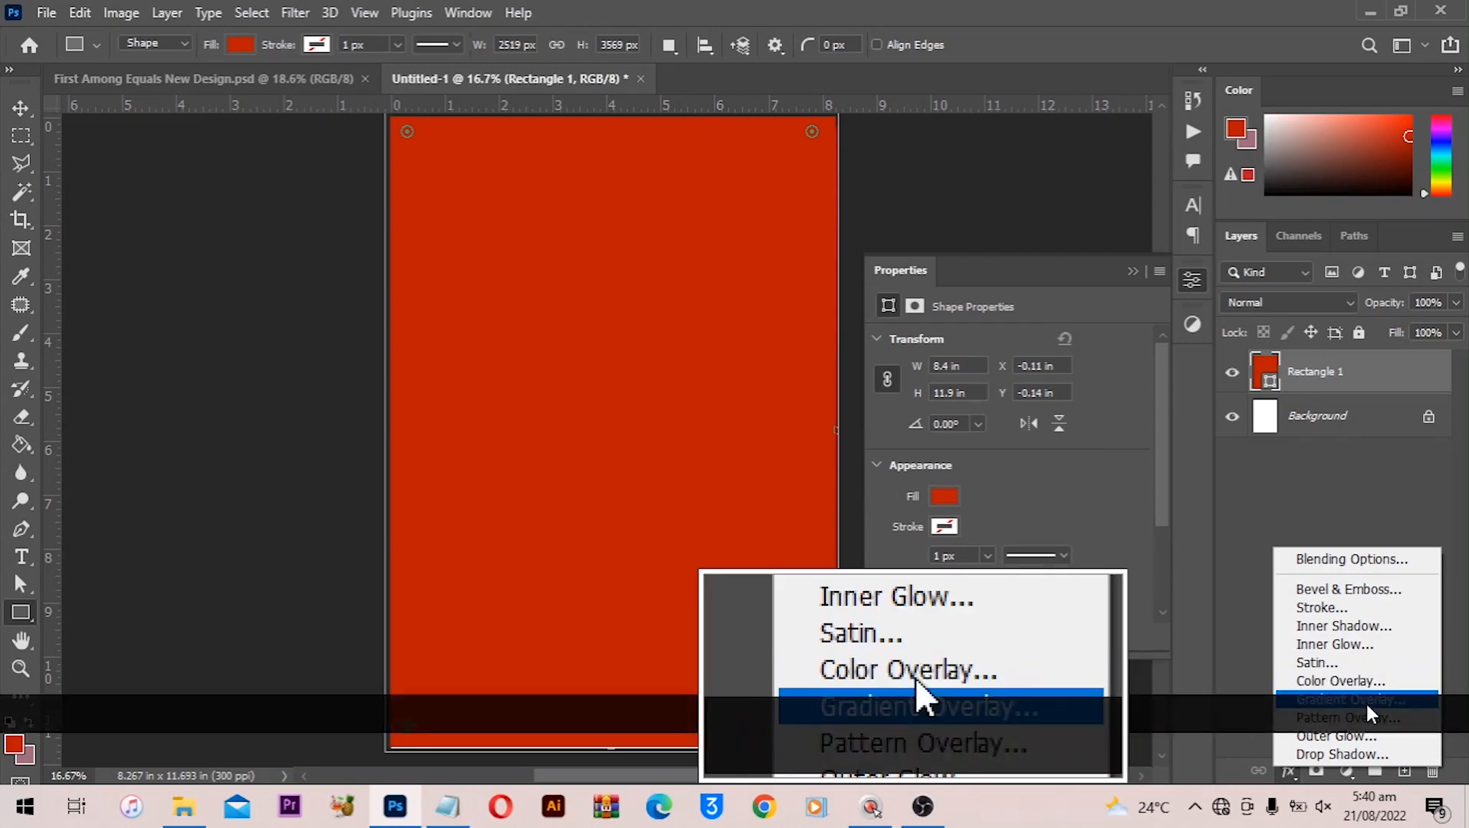
click(1369, 712)
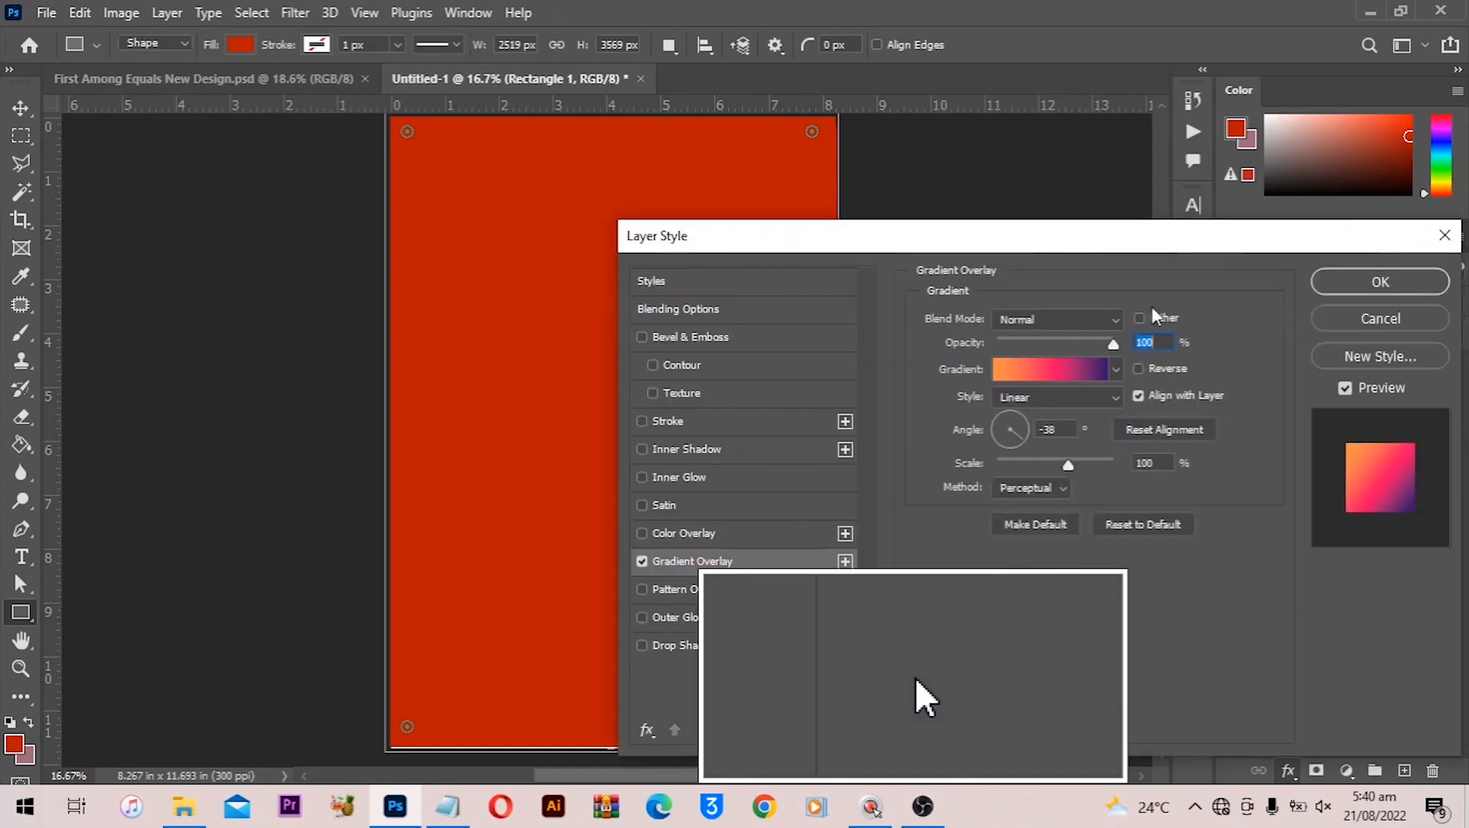
drag(1082, 245, 1060, 169)
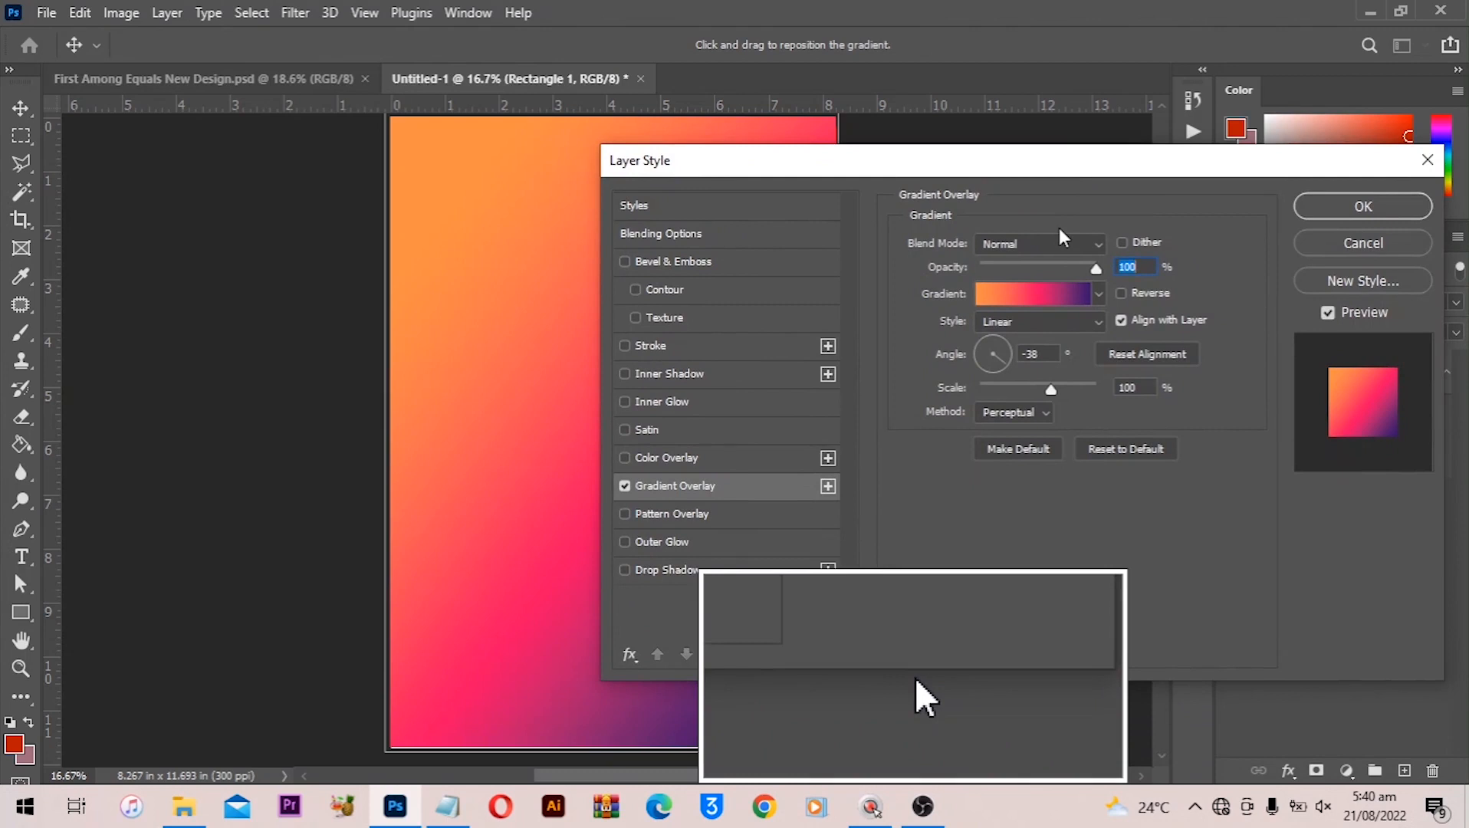
click(1047, 300)
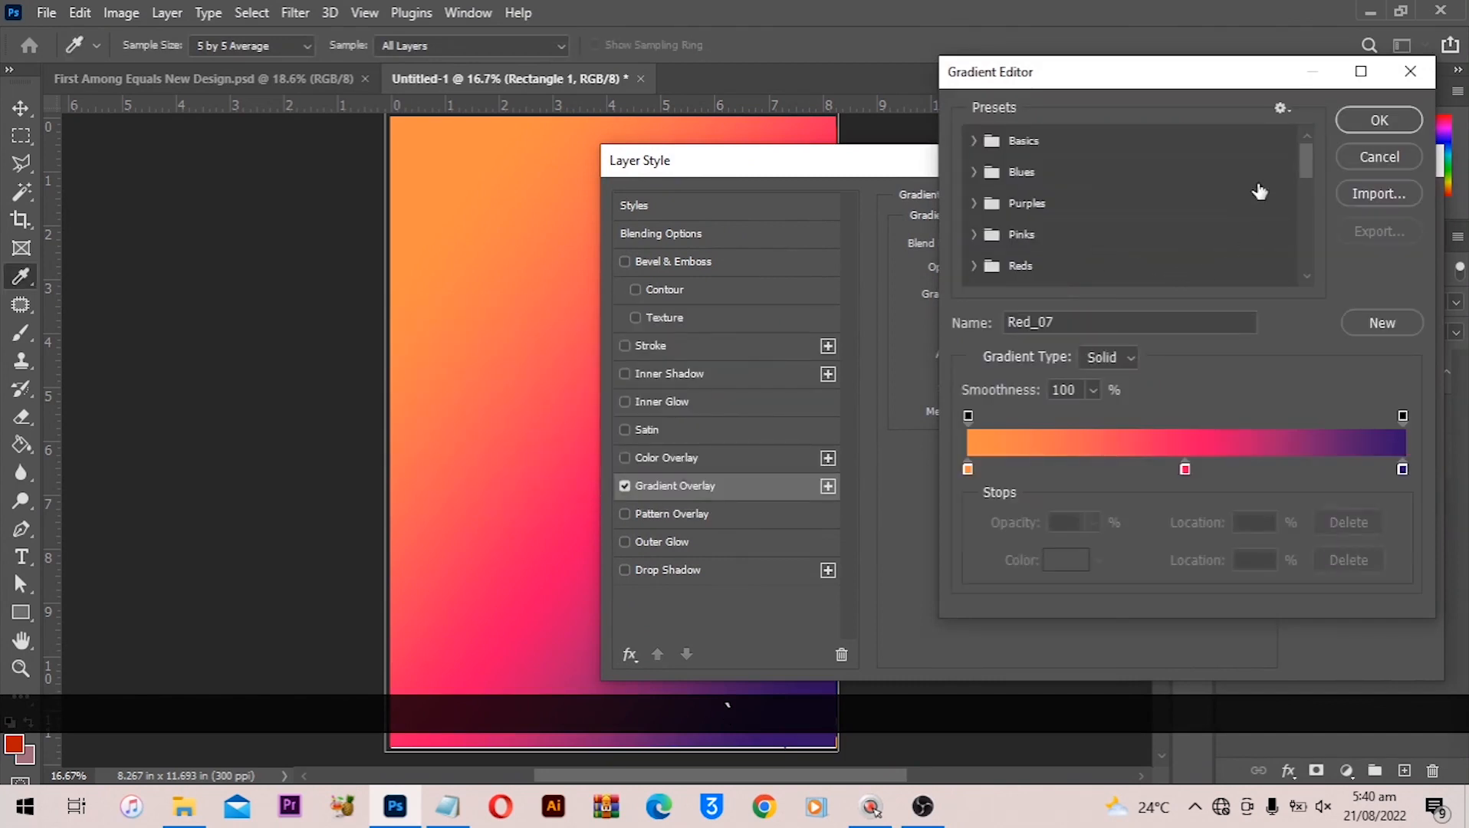
scroll(1141, 222, down, 6)
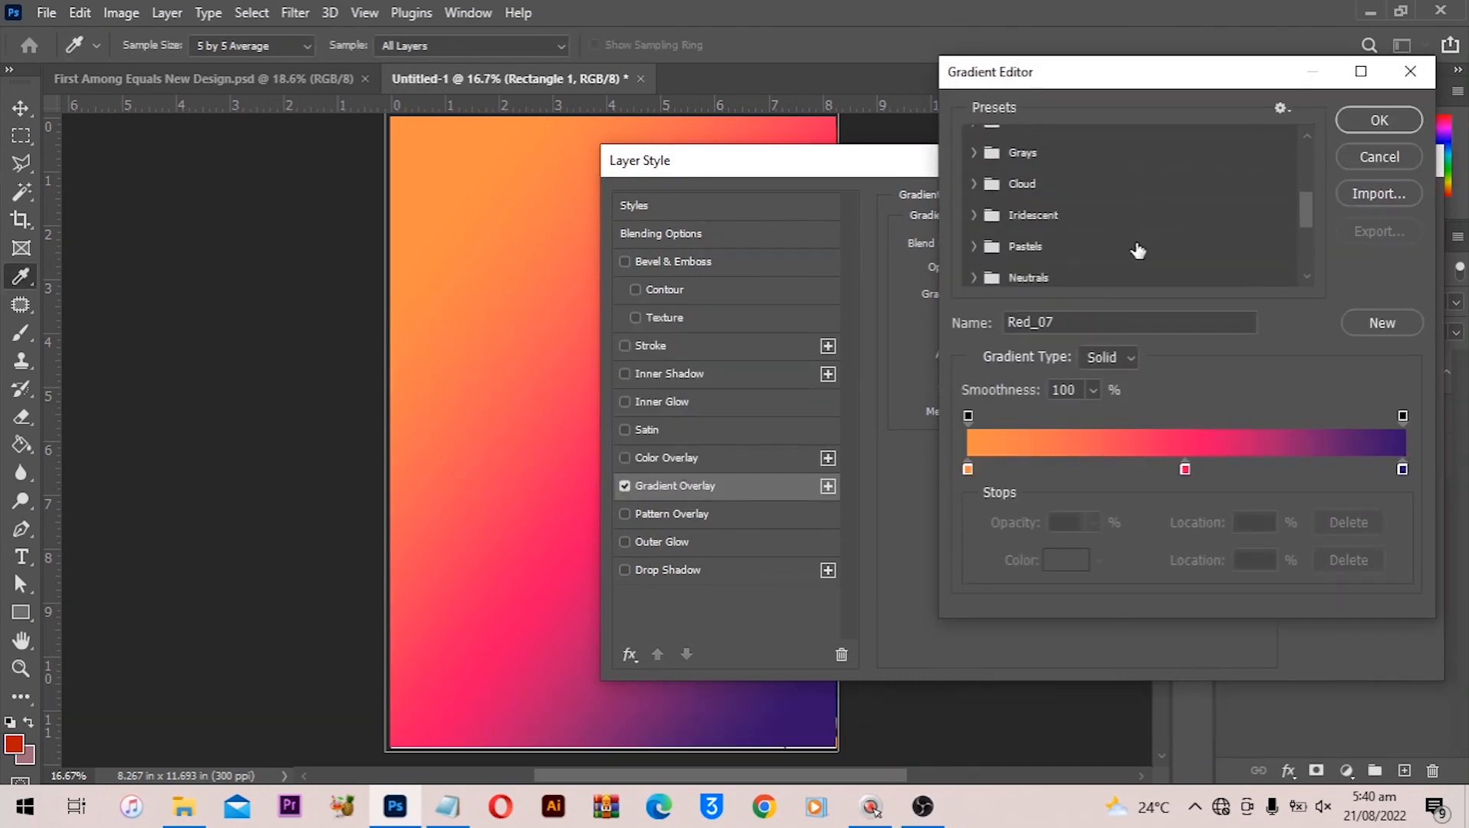
scroll(1137, 250, down, 3)
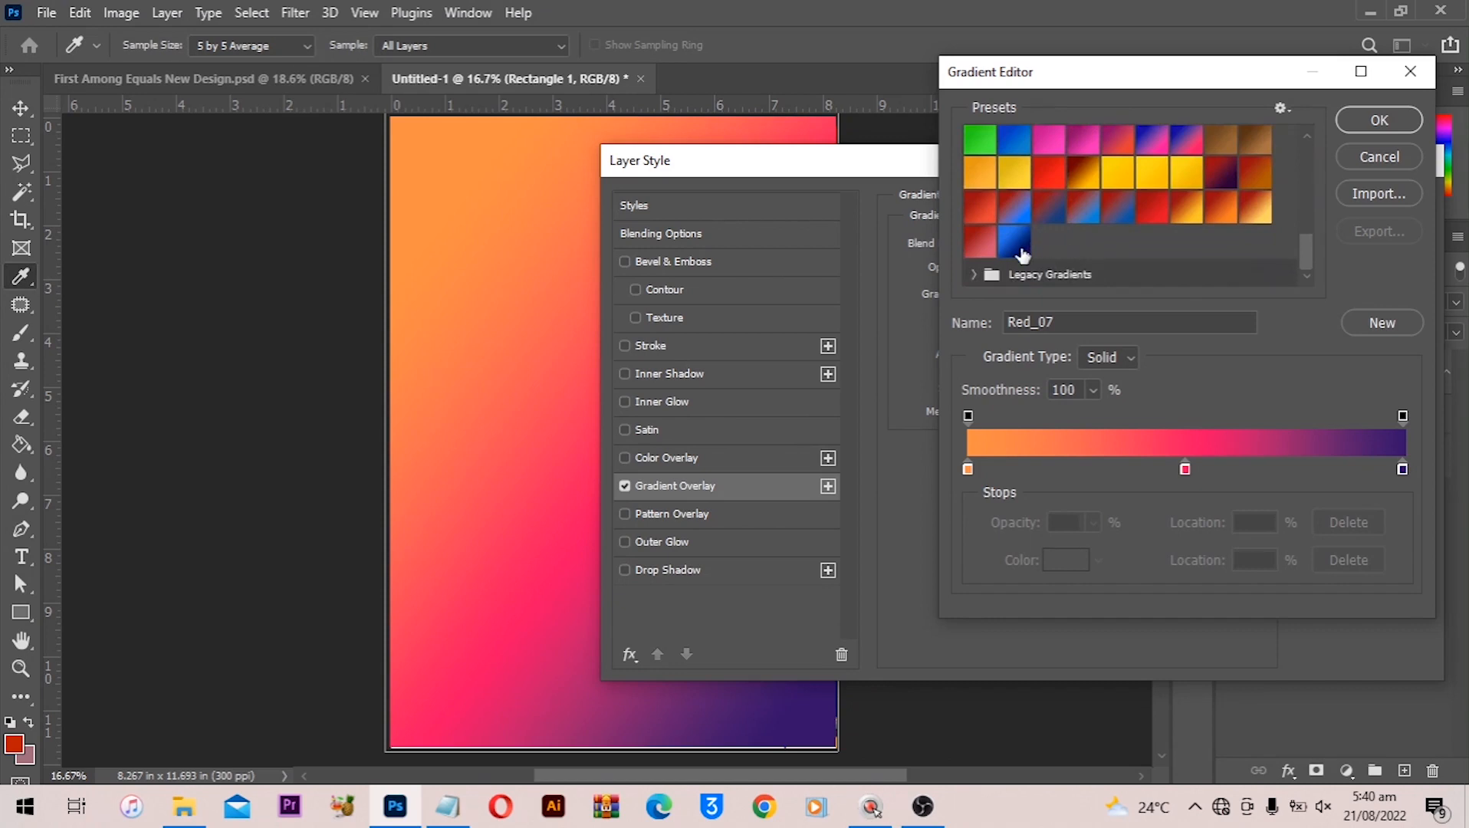
click(1022, 255)
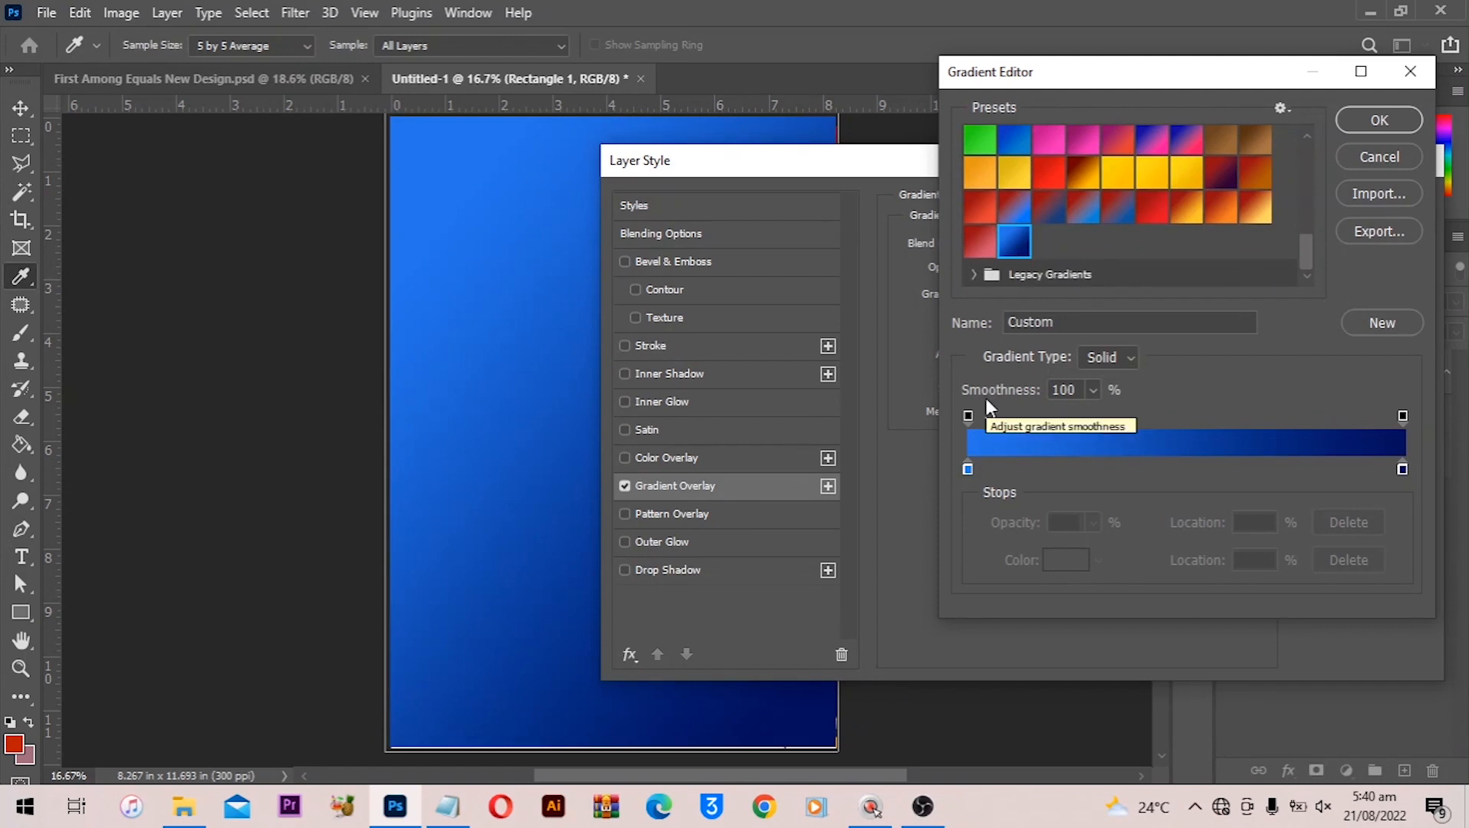
Check the colour codes of the gradient's start and end stops and accept the gradient
click(968, 469)
click(1041, 554)
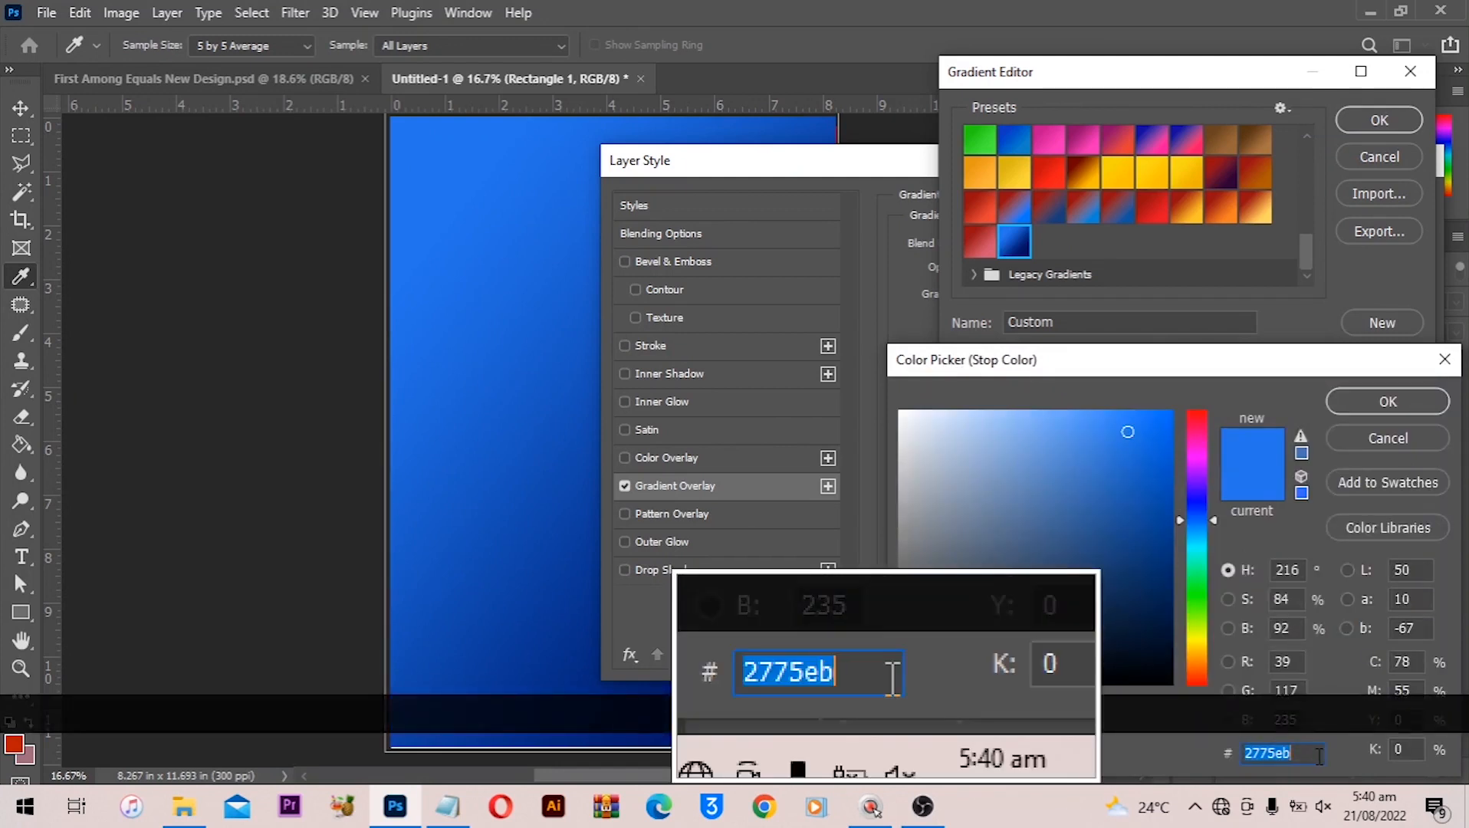
click(1425, 409)
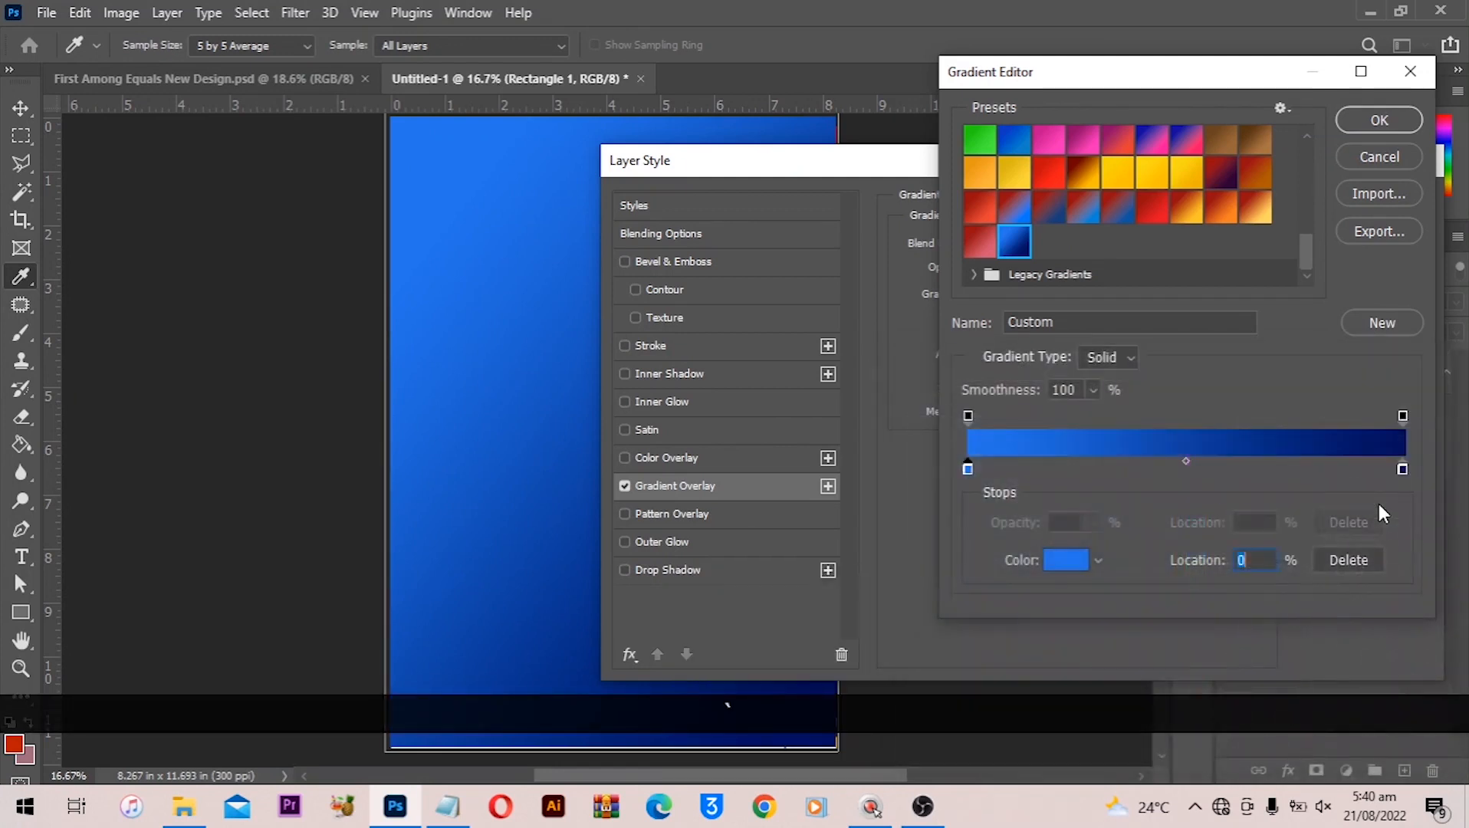
click(1401, 469)
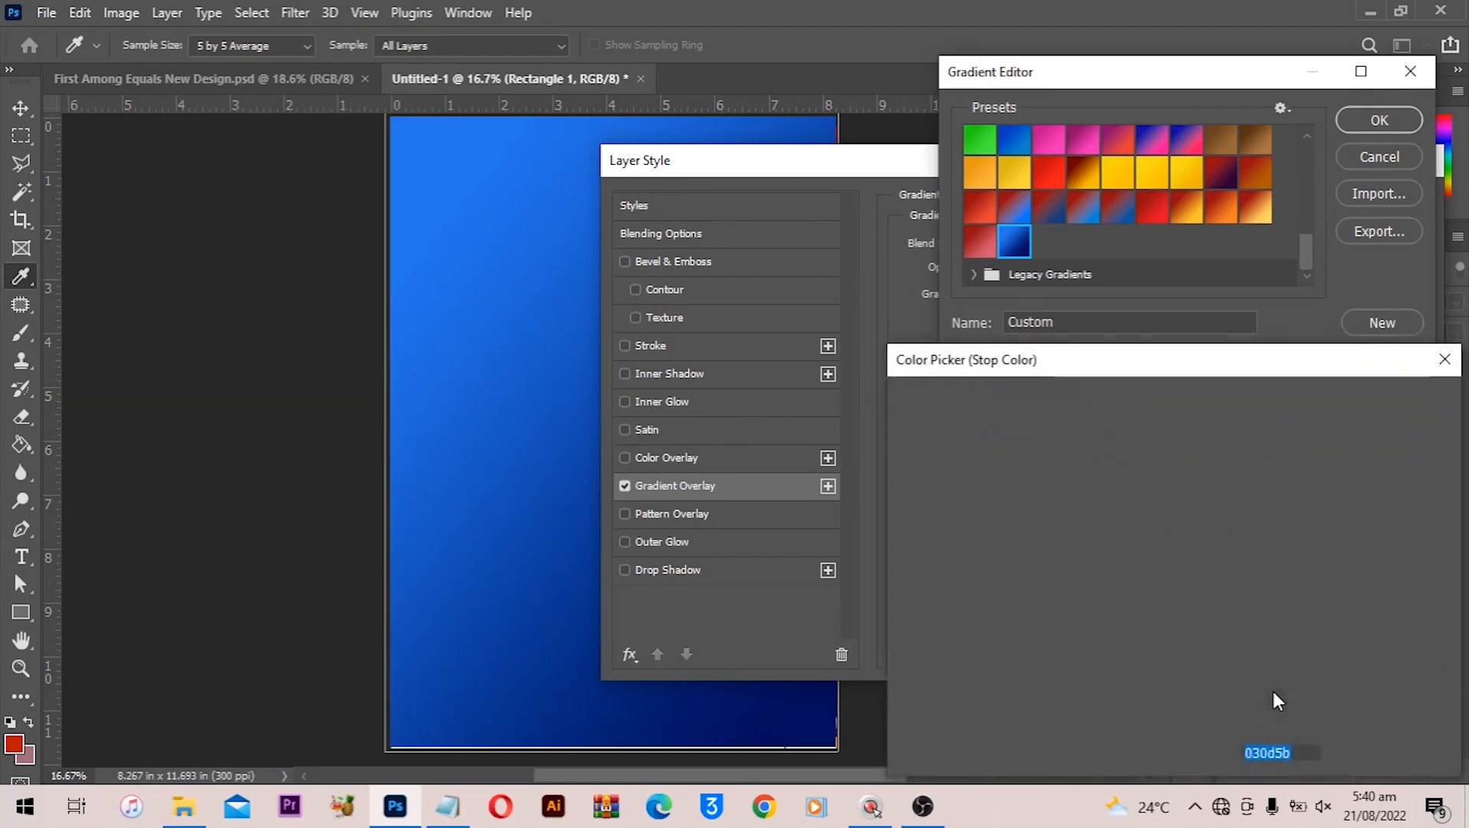
click(1445, 360)
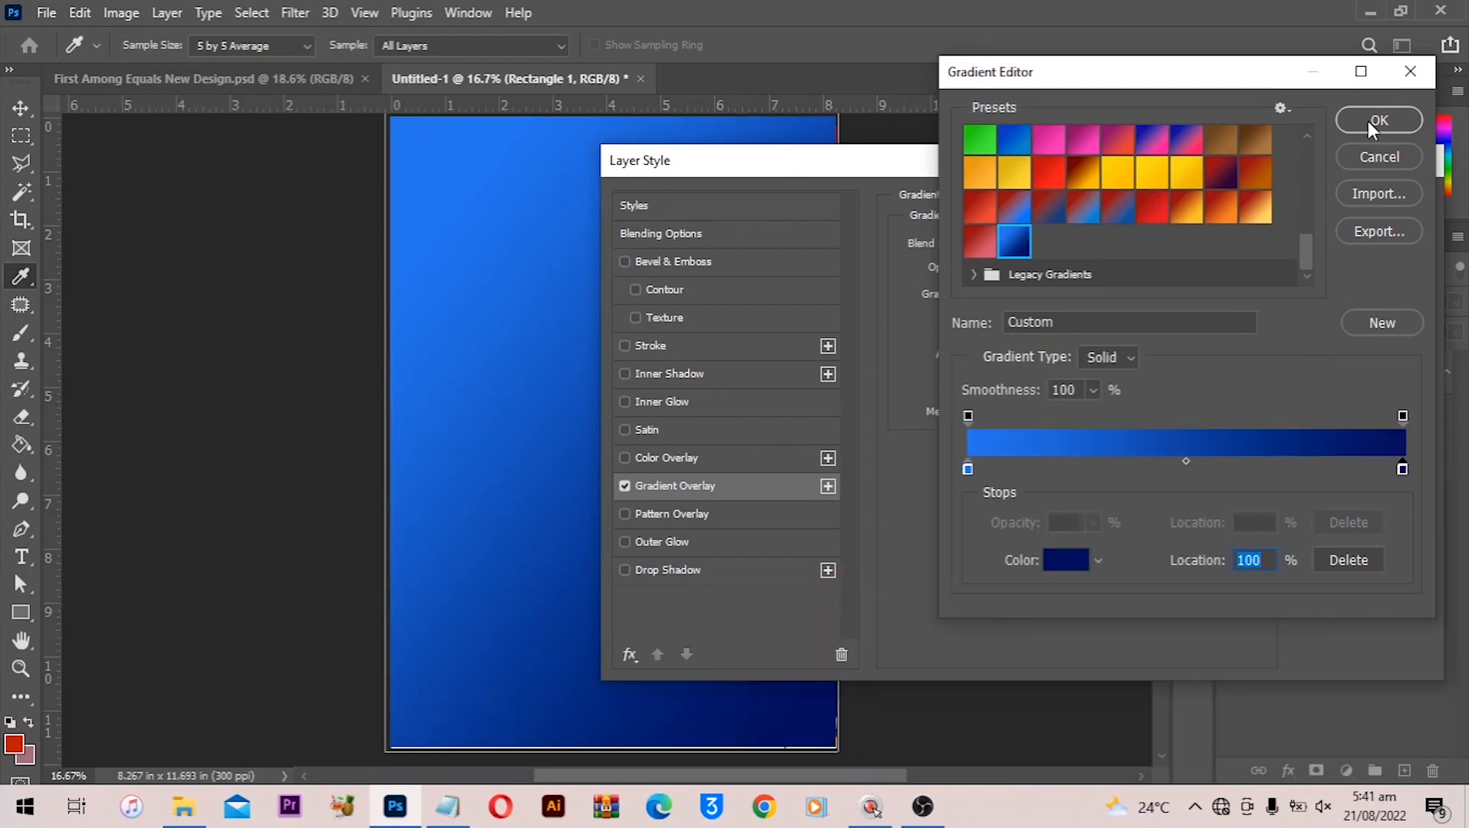
click(1378, 121)
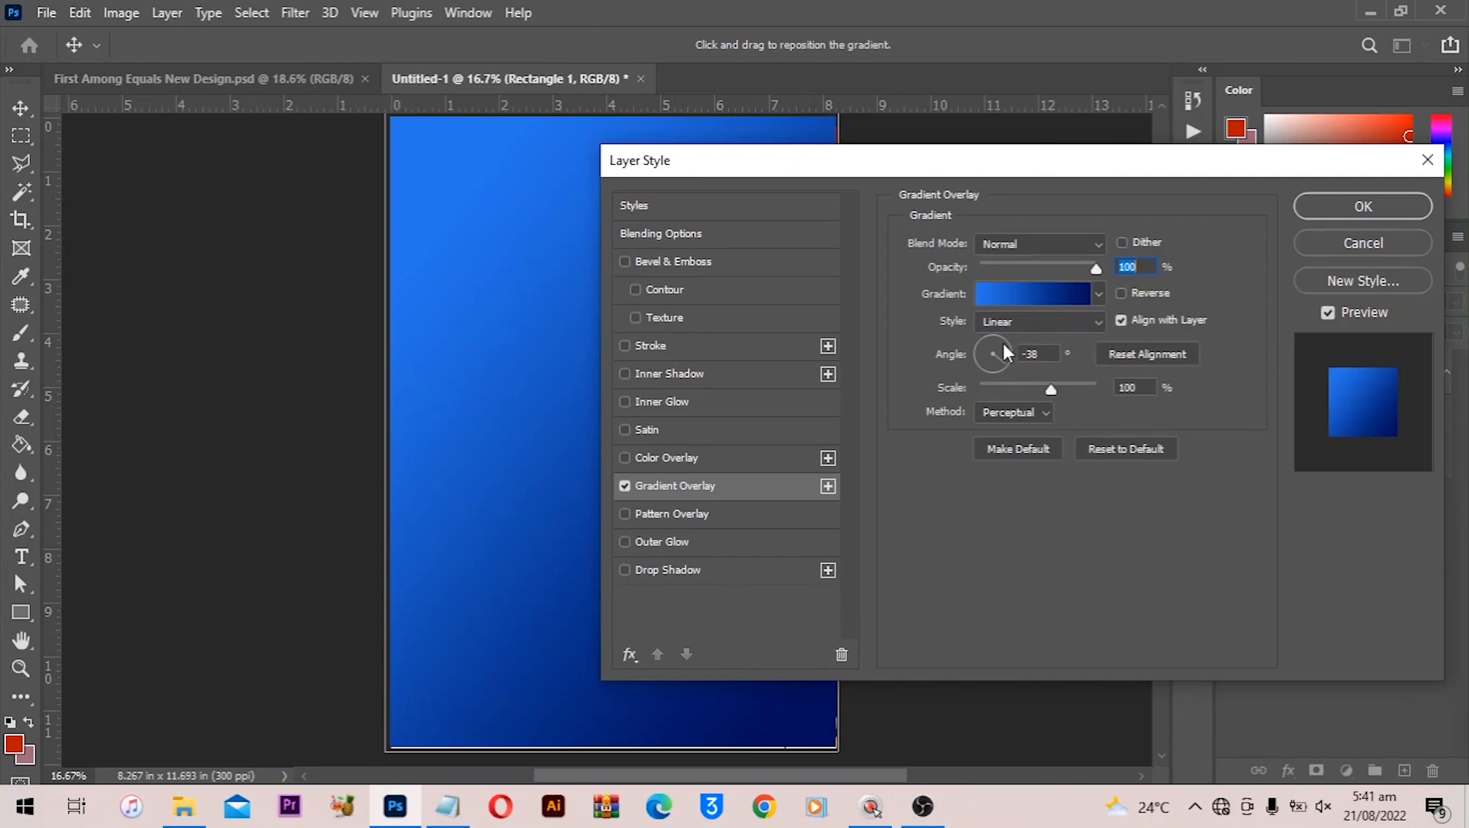
Apply the gradient overlay with its angle set to -90° and switch to the Move tool
drag(1000, 347, 998, 328)
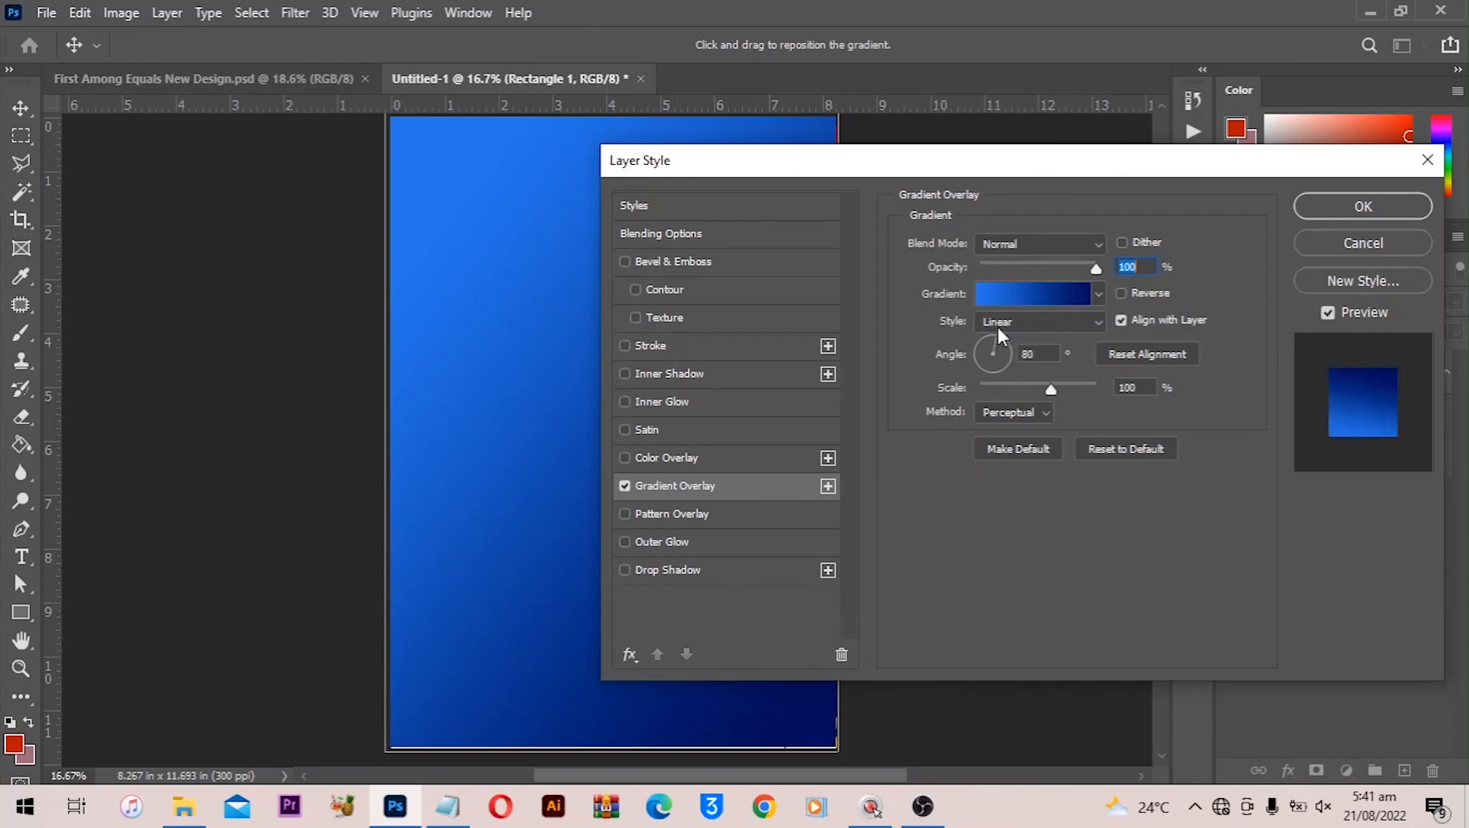
double_click(1039, 354)
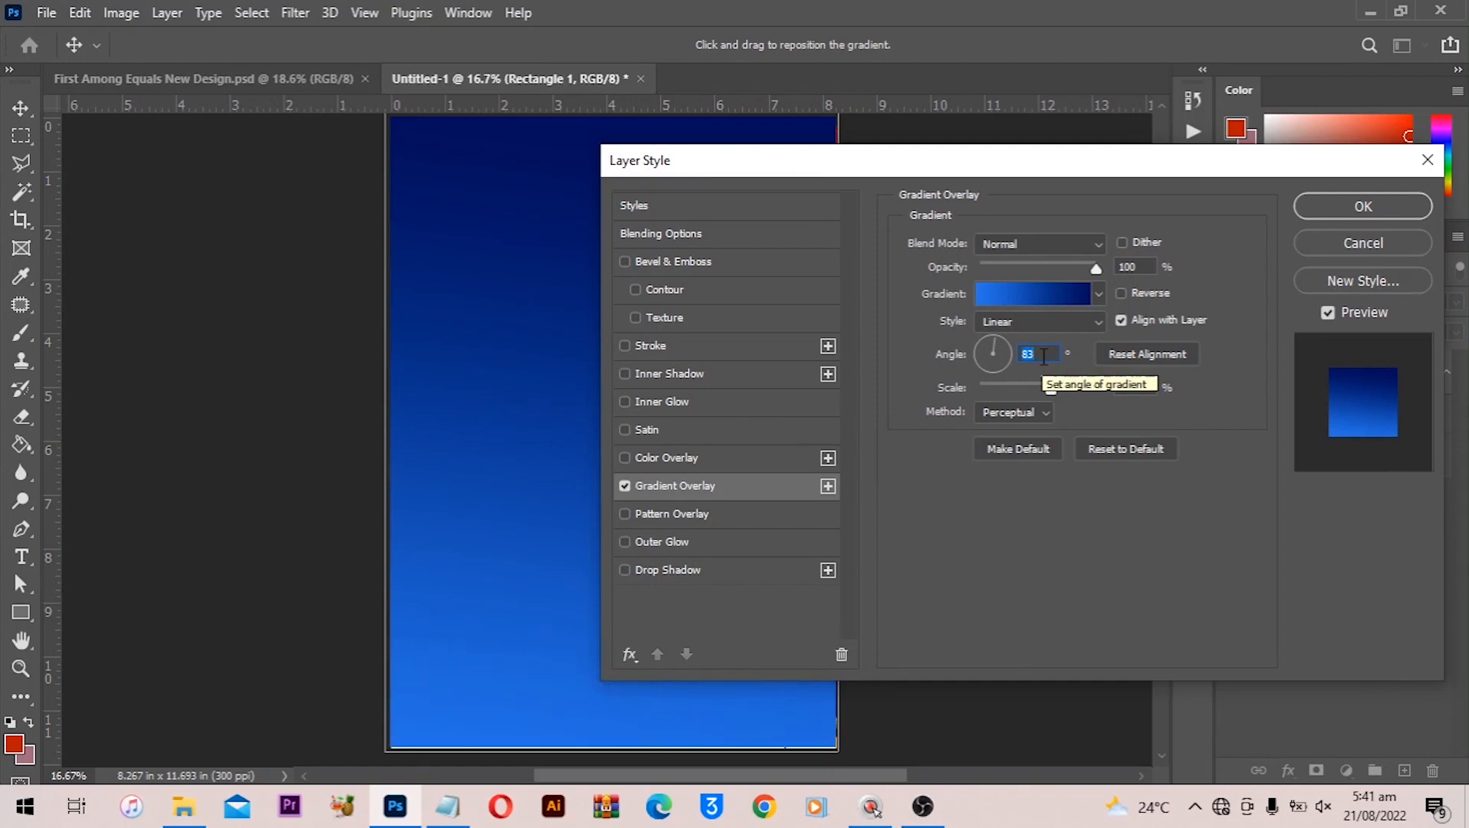
text(-90)
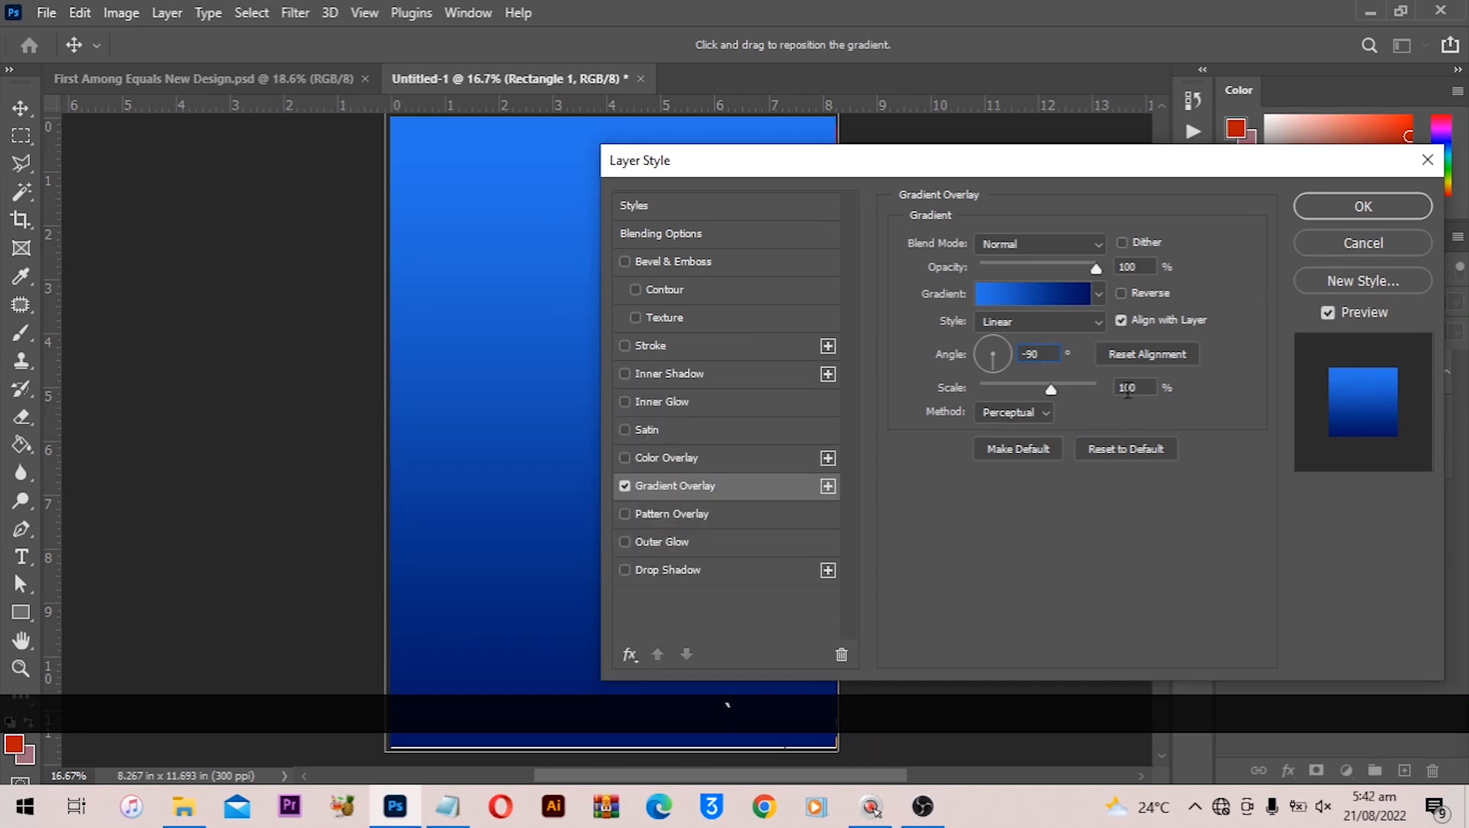
click(1359, 201)
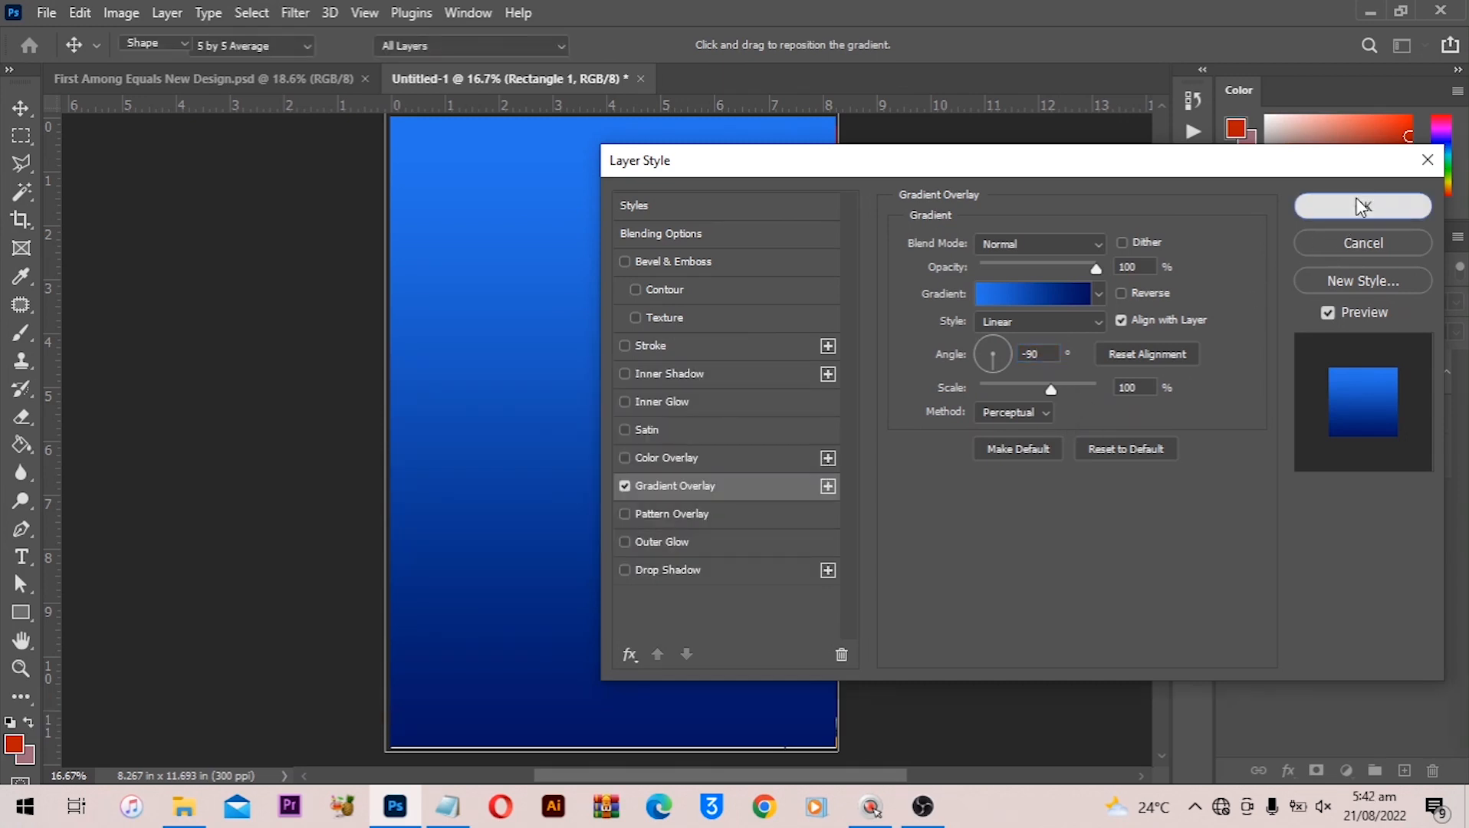
click(24, 120)
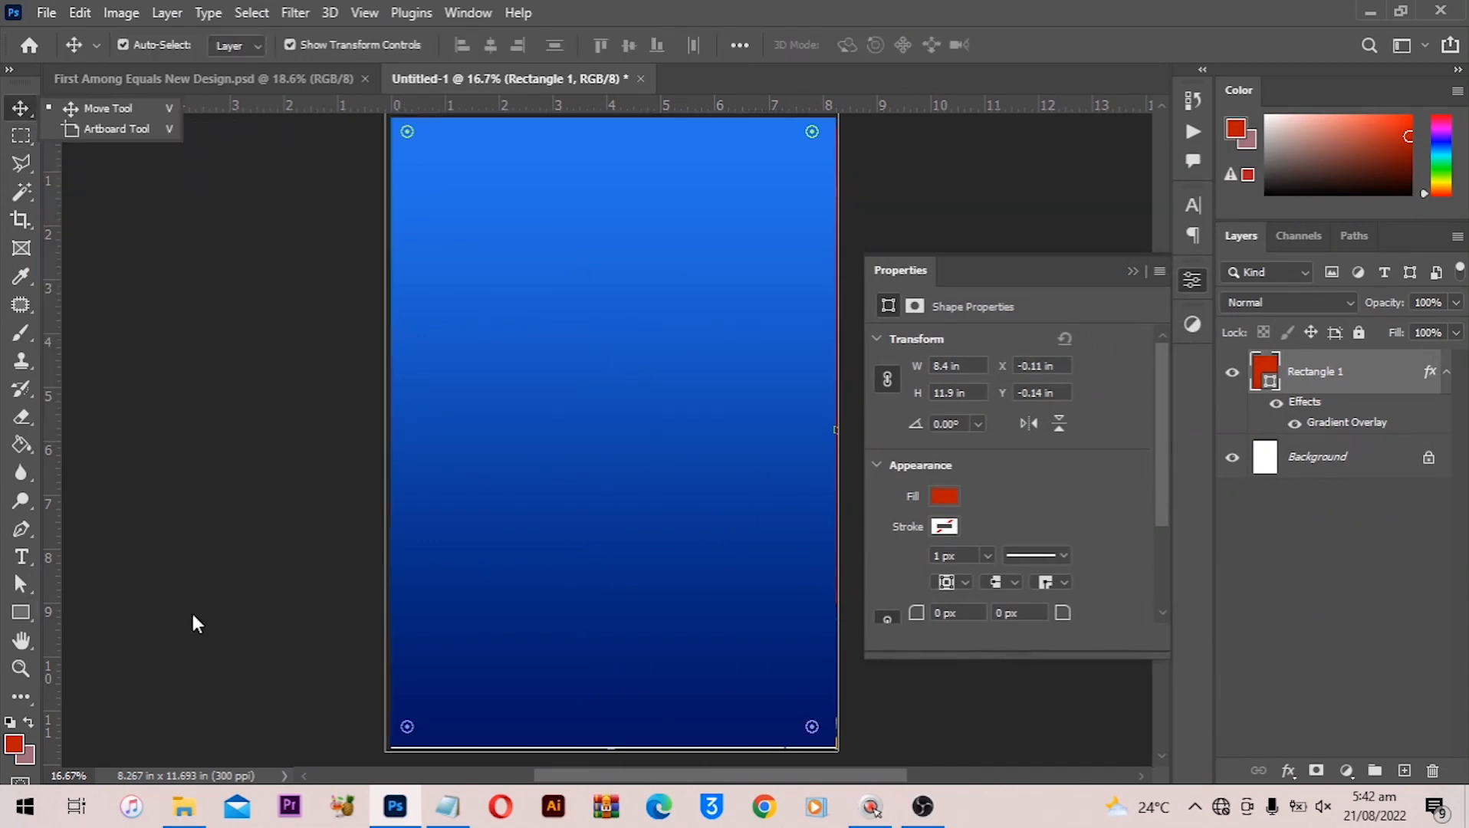
Place the pink-and-blue polygon texture image from the First Among Equals Files folder into the new document
click(182, 808)
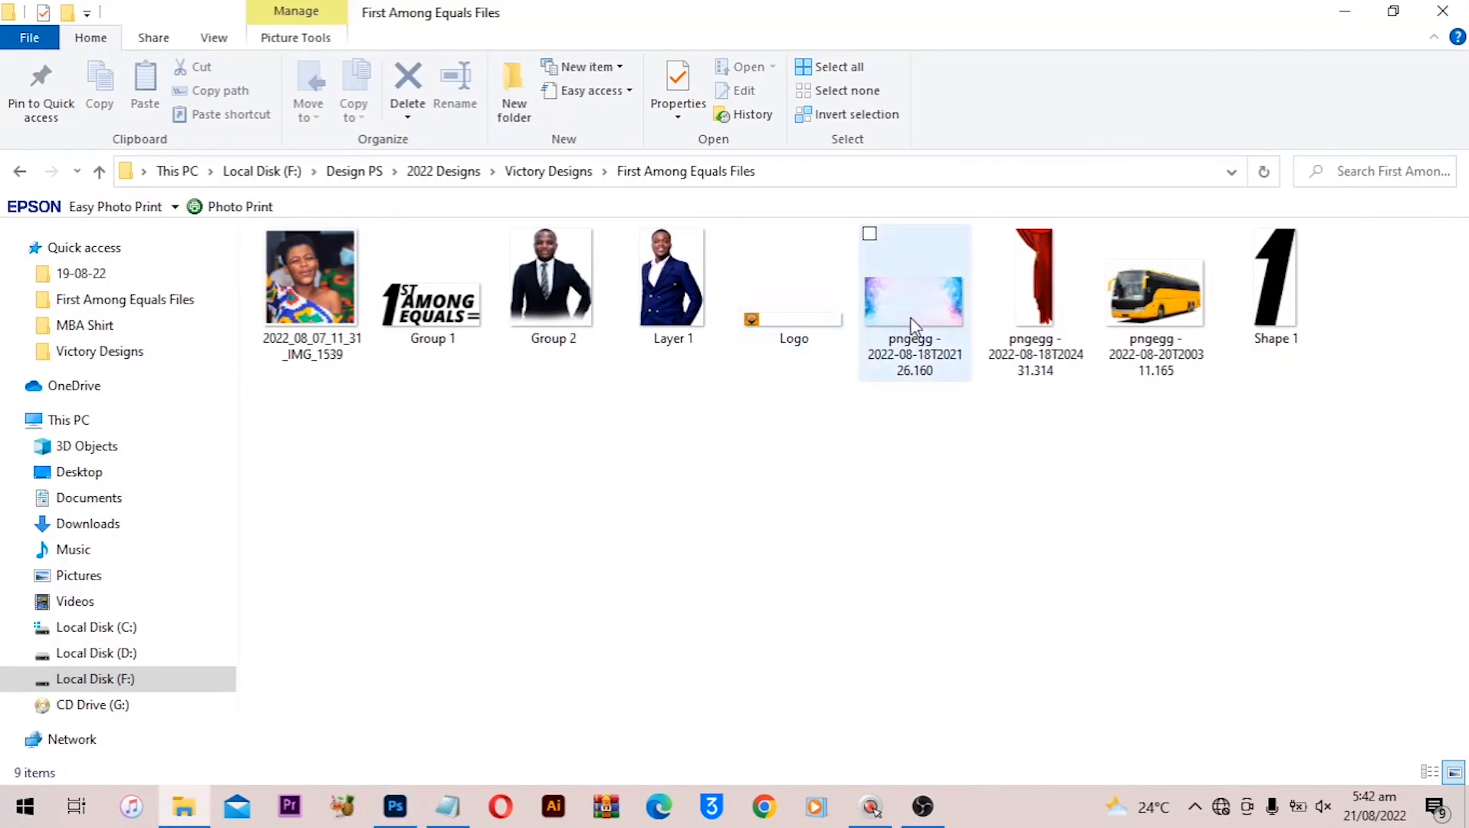
click(914, 368)
drag(930, 318, 528, 483)
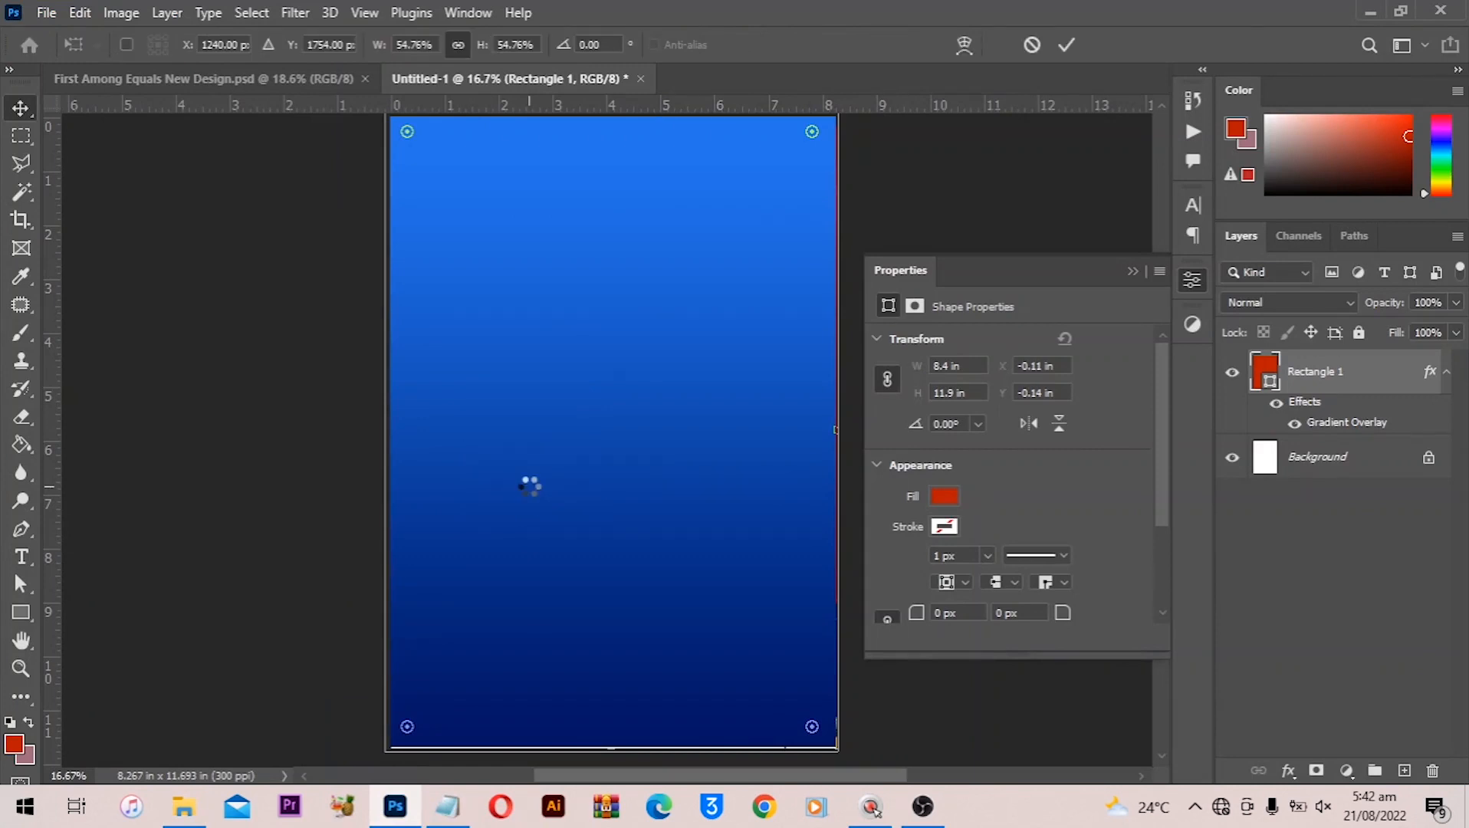
Scale the placed texture to about 158% and position it so its left part covers the page, committing the transform
scroll(517, 504, down, 1)
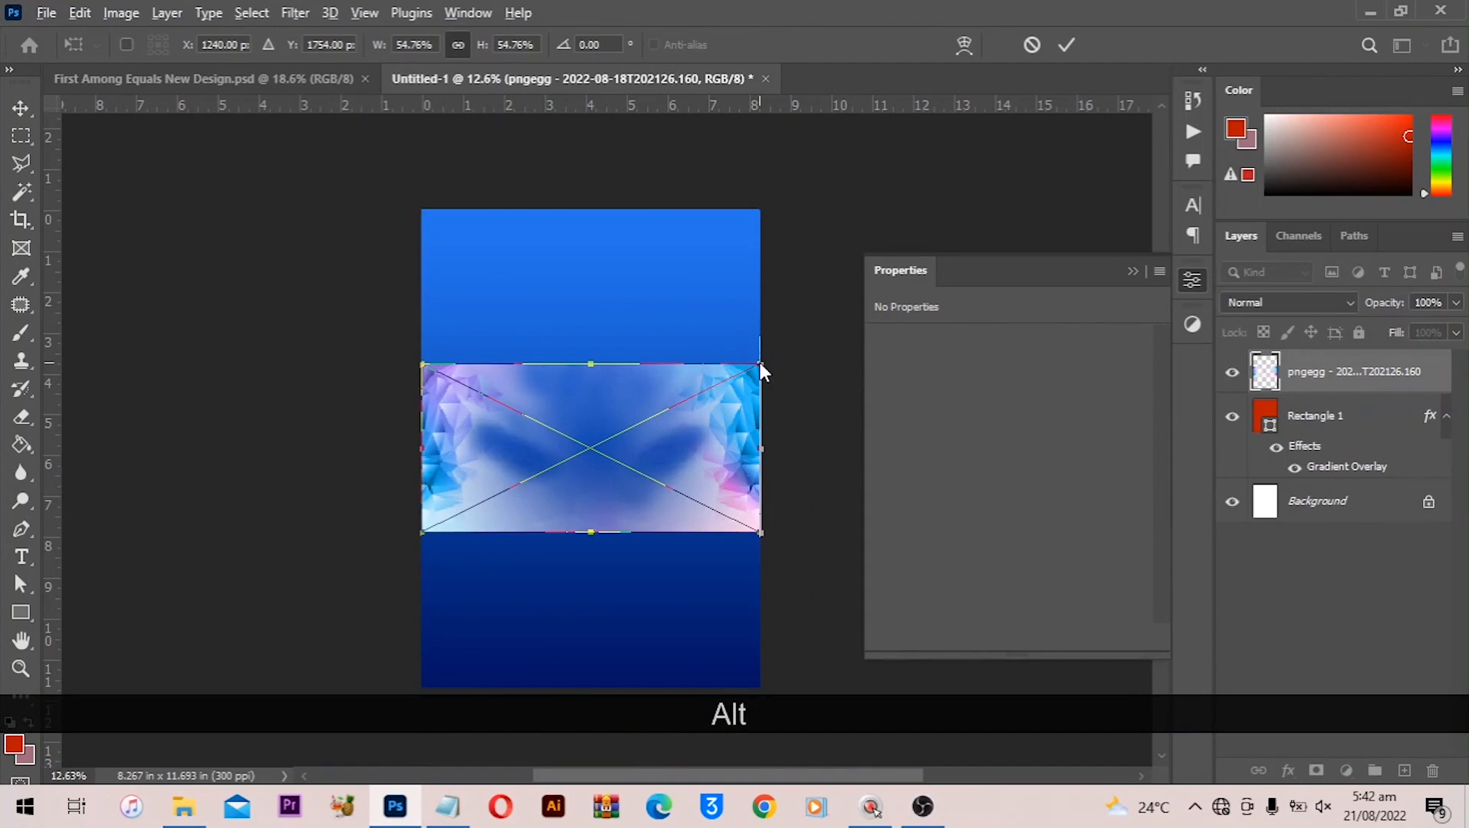
drag(760, 364, 985, 307)
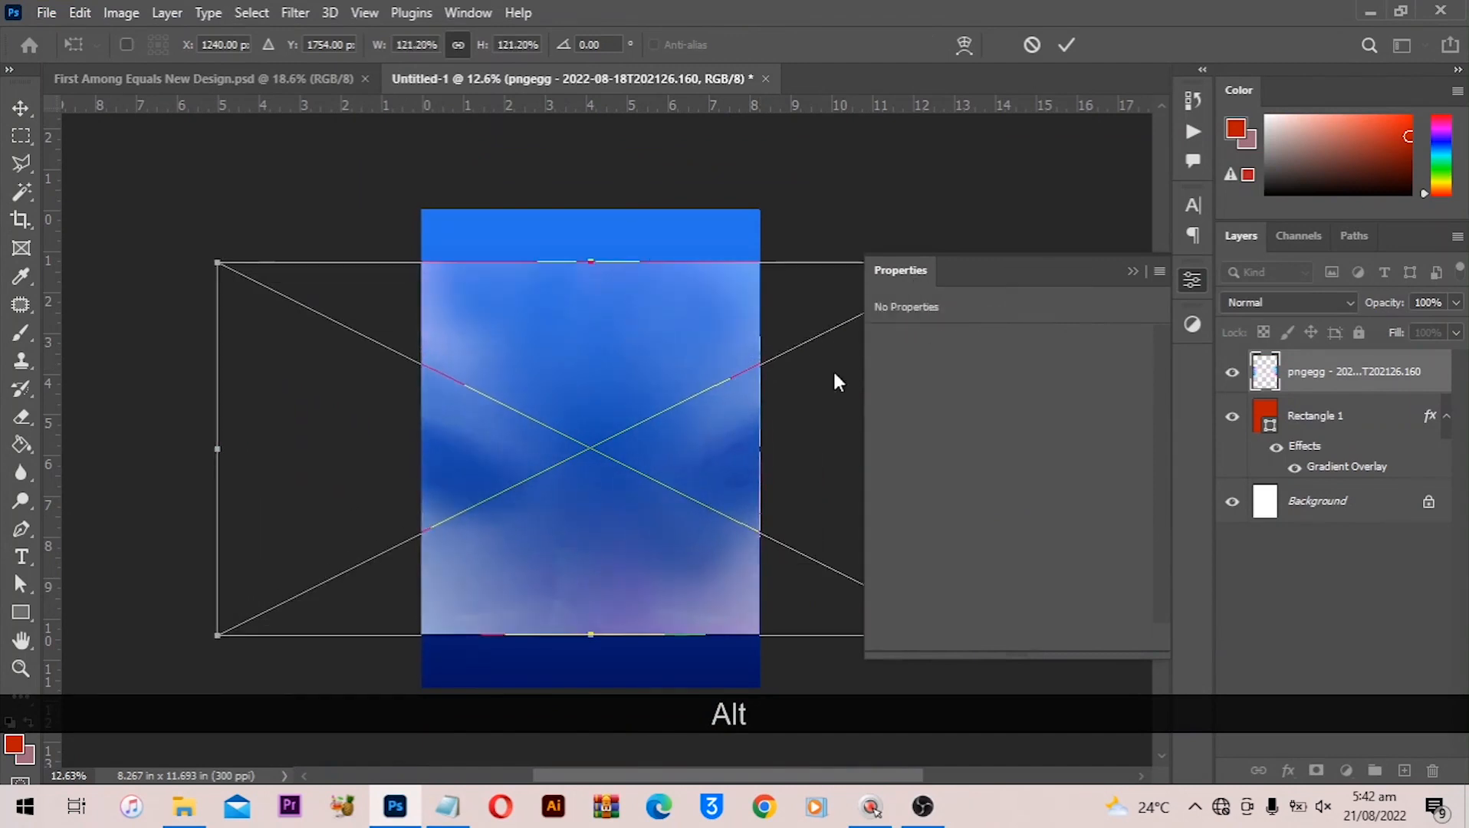
drag(494, 406, 663, 406)
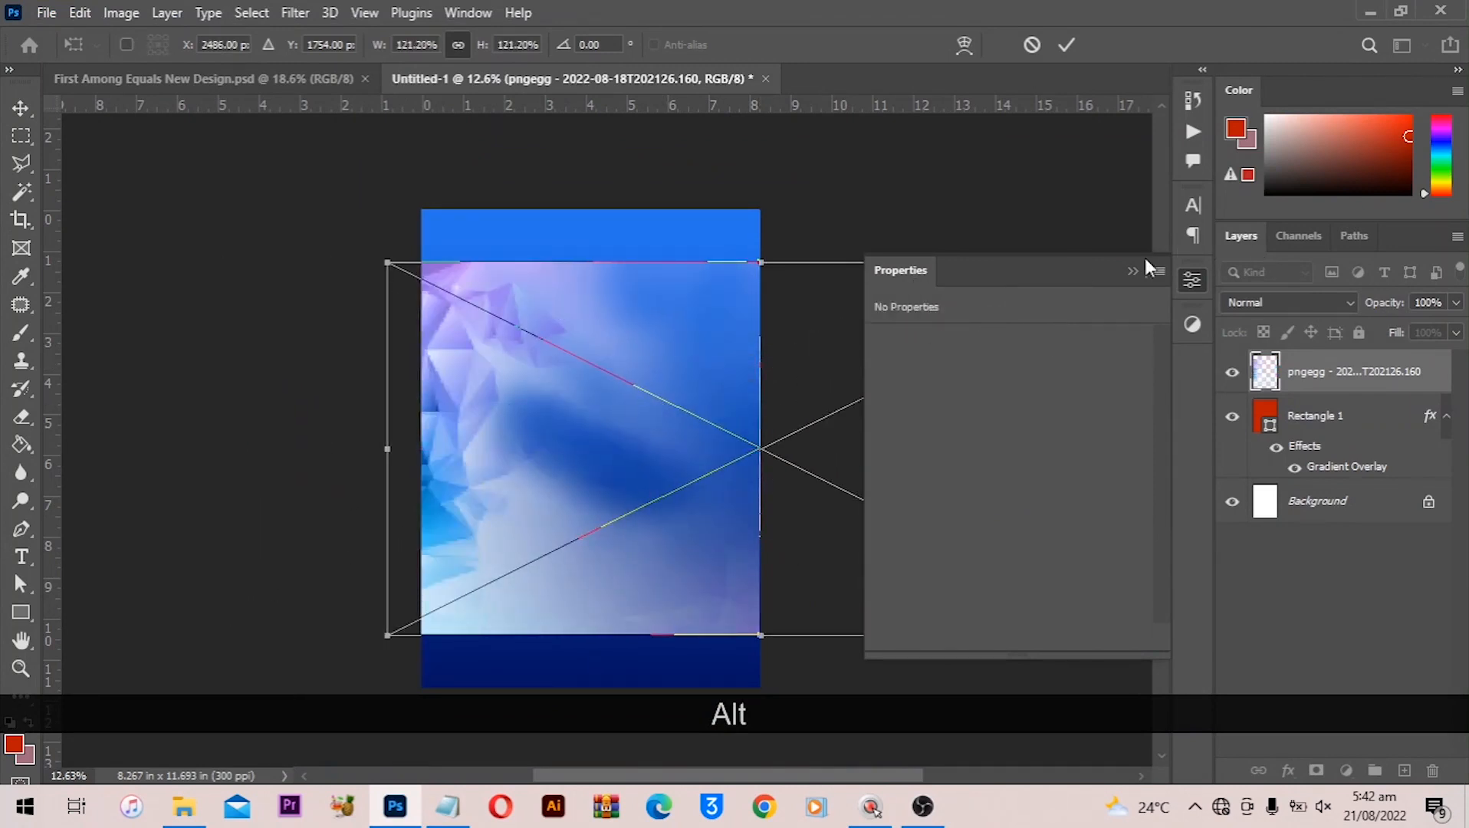
click(1133, 271)
scroll(1075, 302, down, 2)
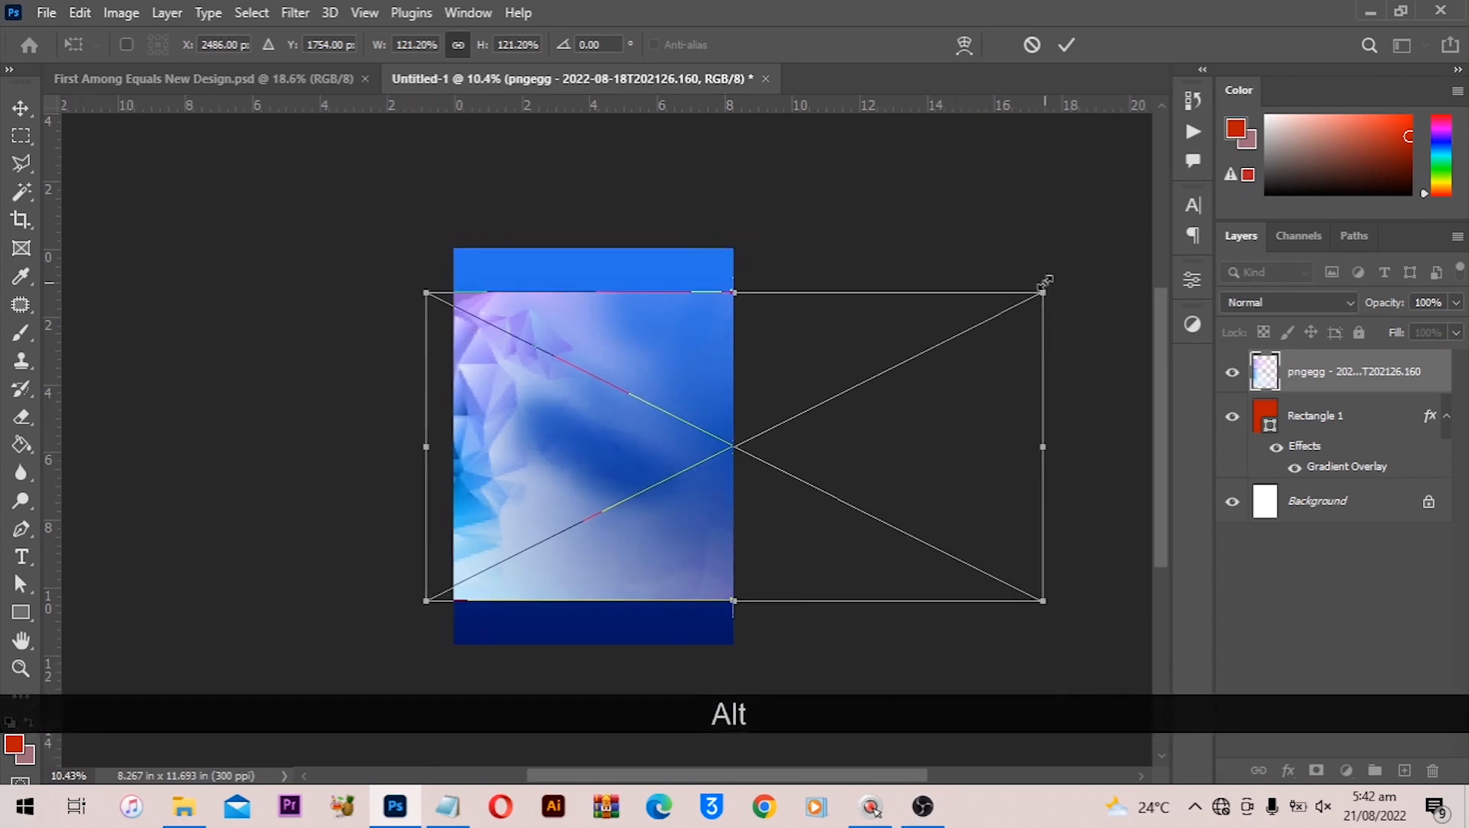
drag(1045, 283, 1109, 266)
drag(728, 357, 697, 380)
scroll(728, 528, down, 2)
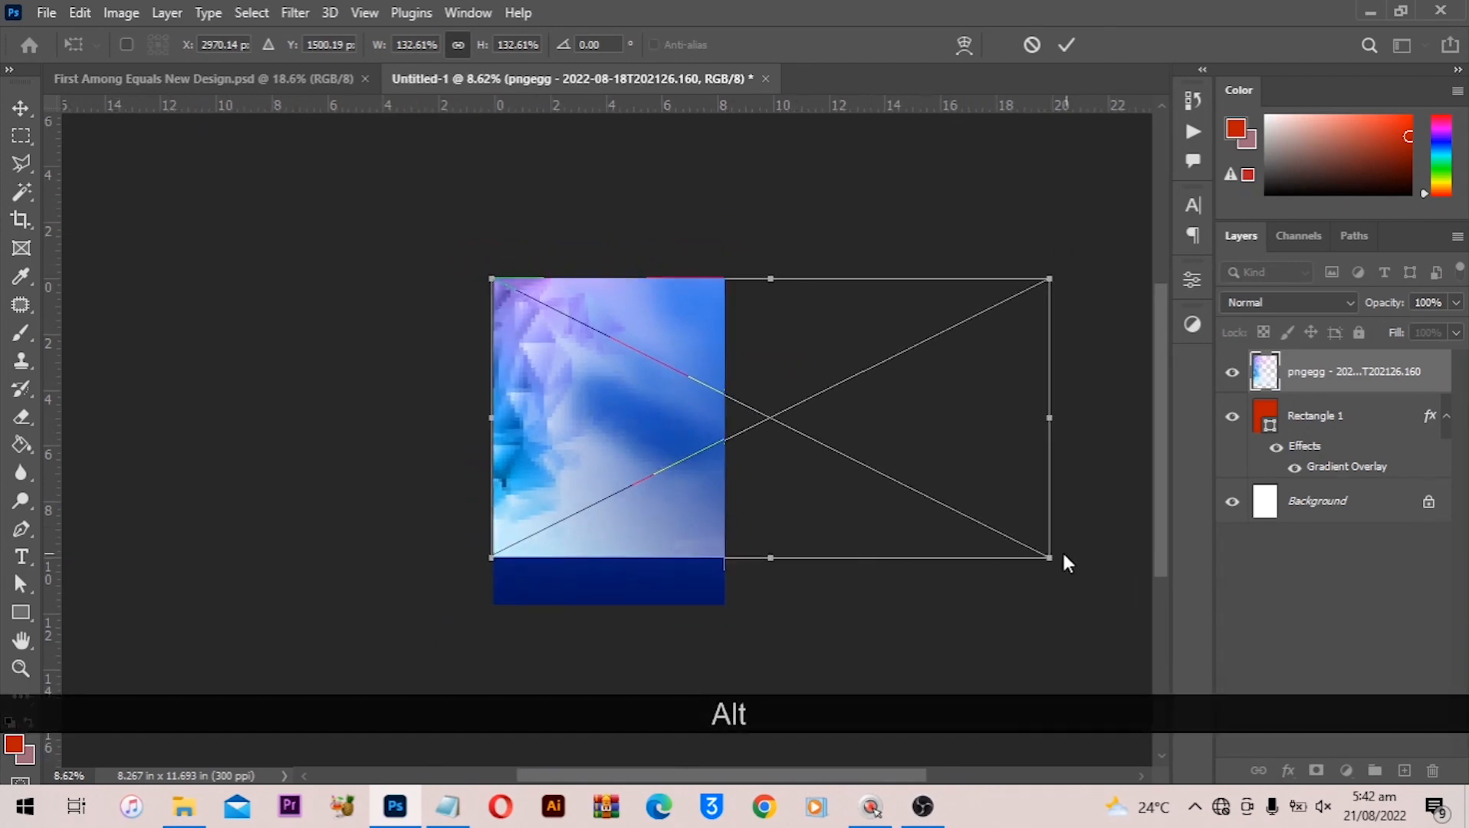
drag(1049, 559, 1110, 706)
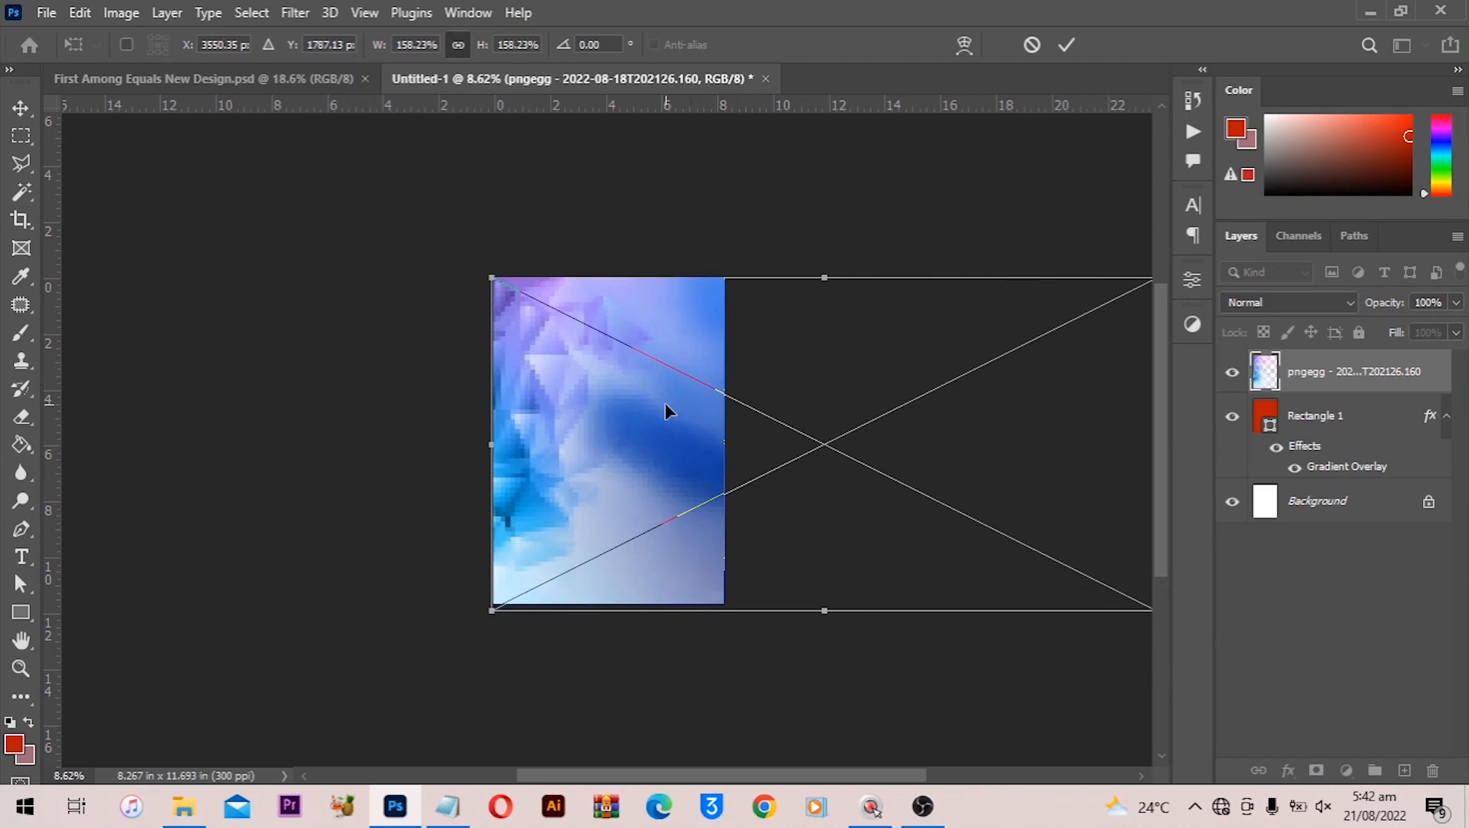
key(Return)
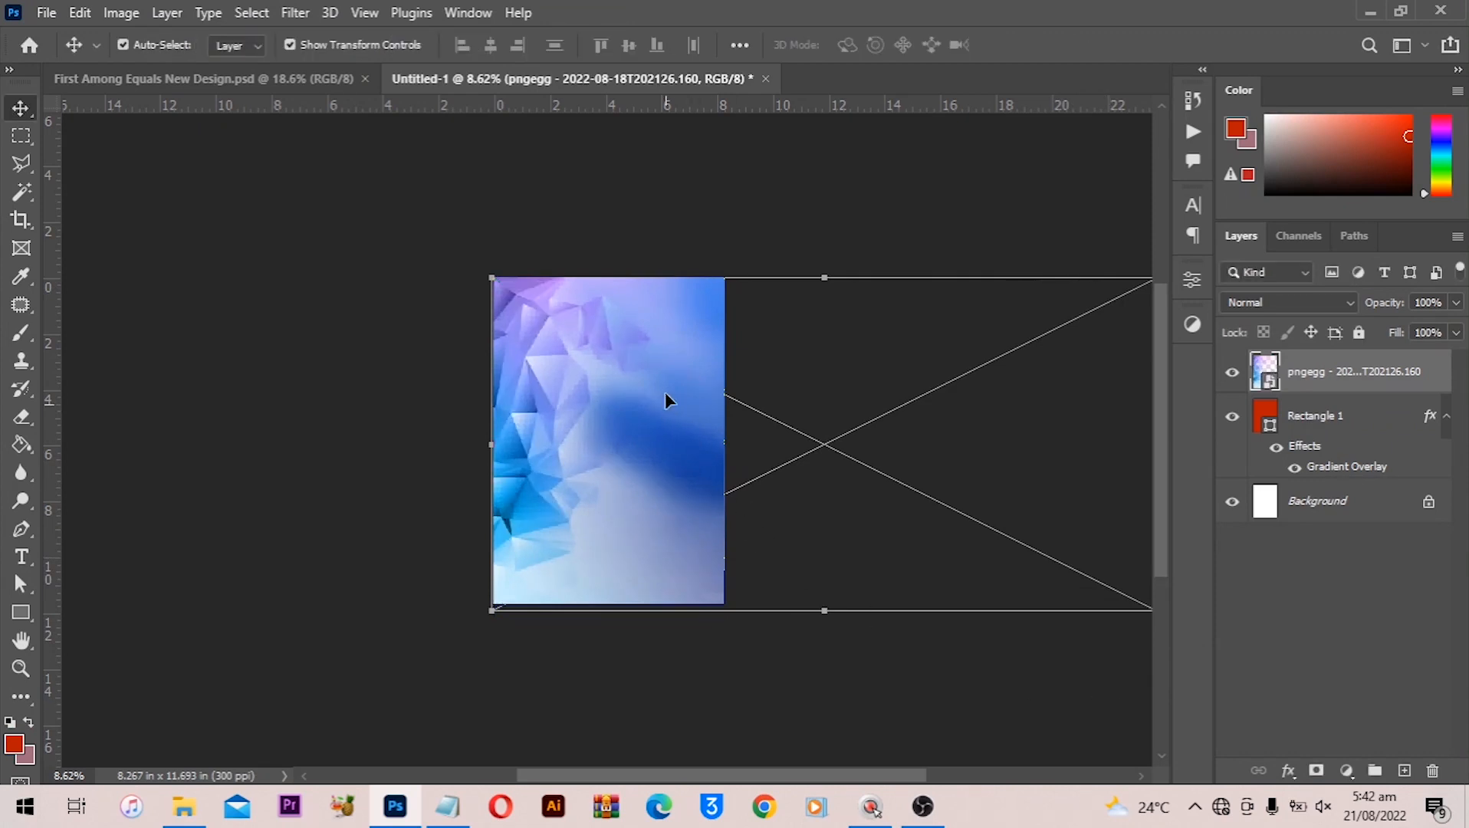
Fit the page in view and shift the texture about 1.4 in to the left
click(685, 184)
key(ctrl+0)
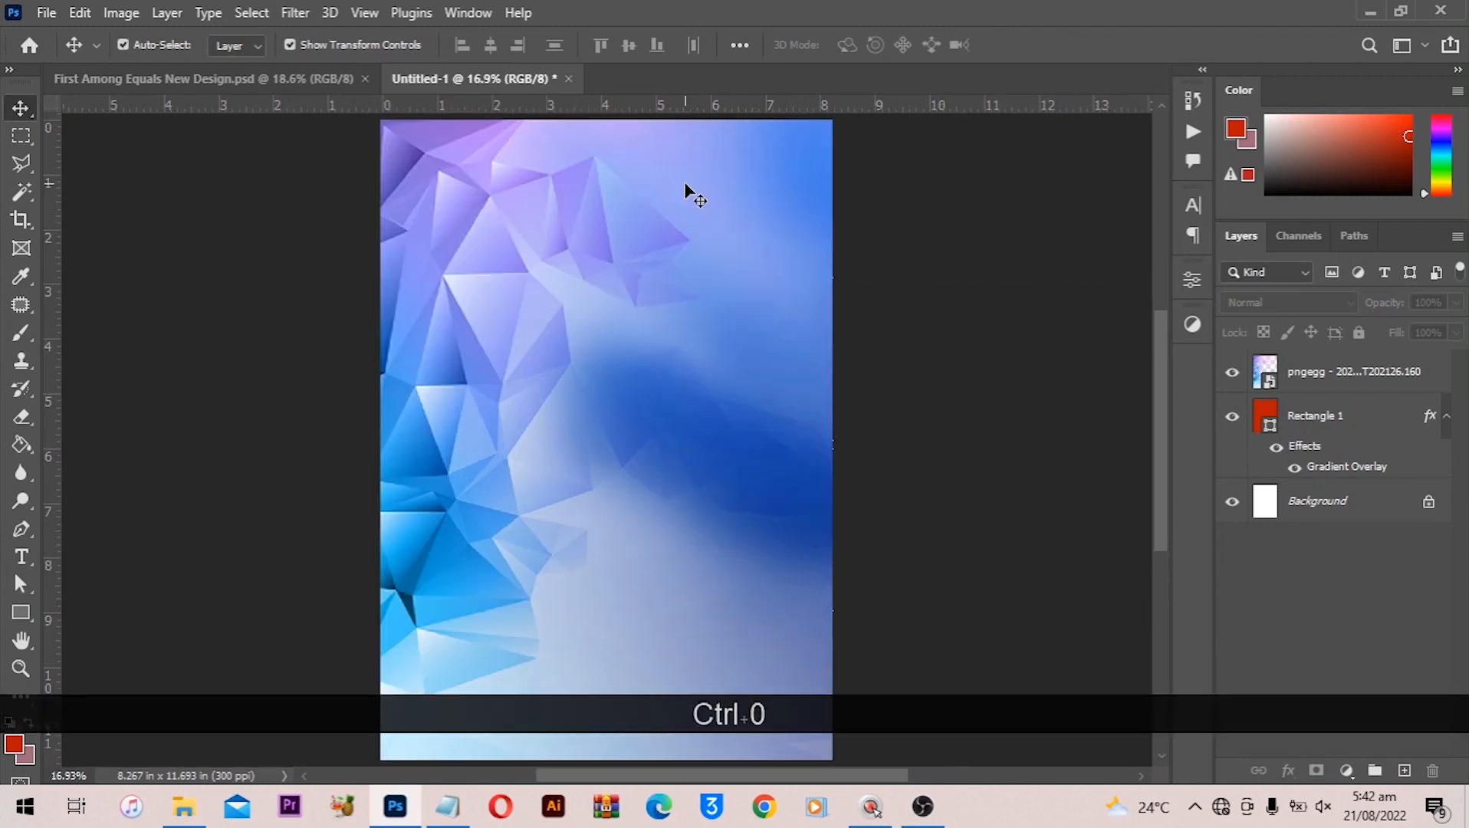
drag(567, 262, 502, 236)
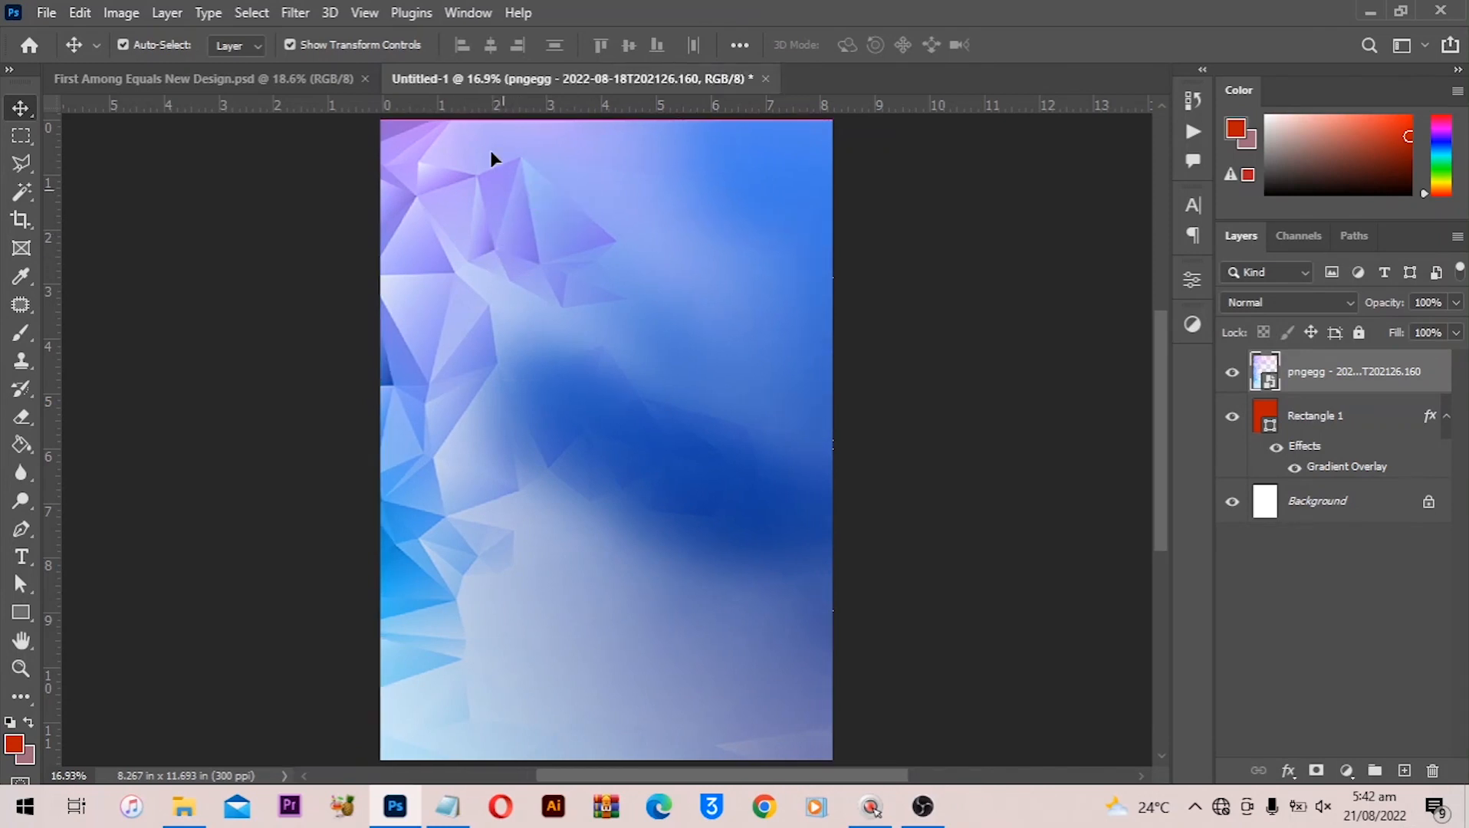
Set the texture layer's blend mode to Lighten and its opacity to 30%
click(1288, 302)
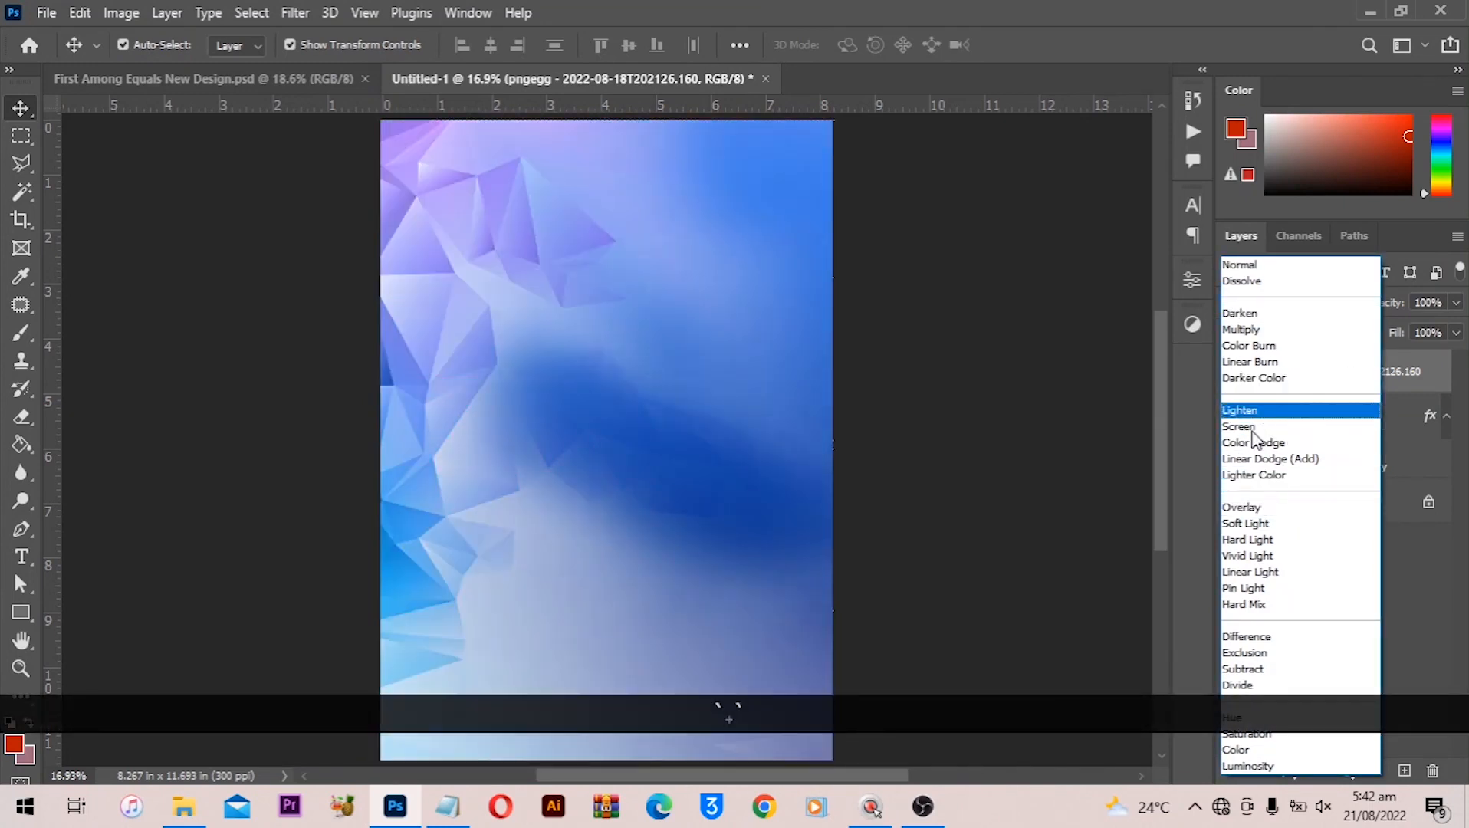
click(1263, 412)
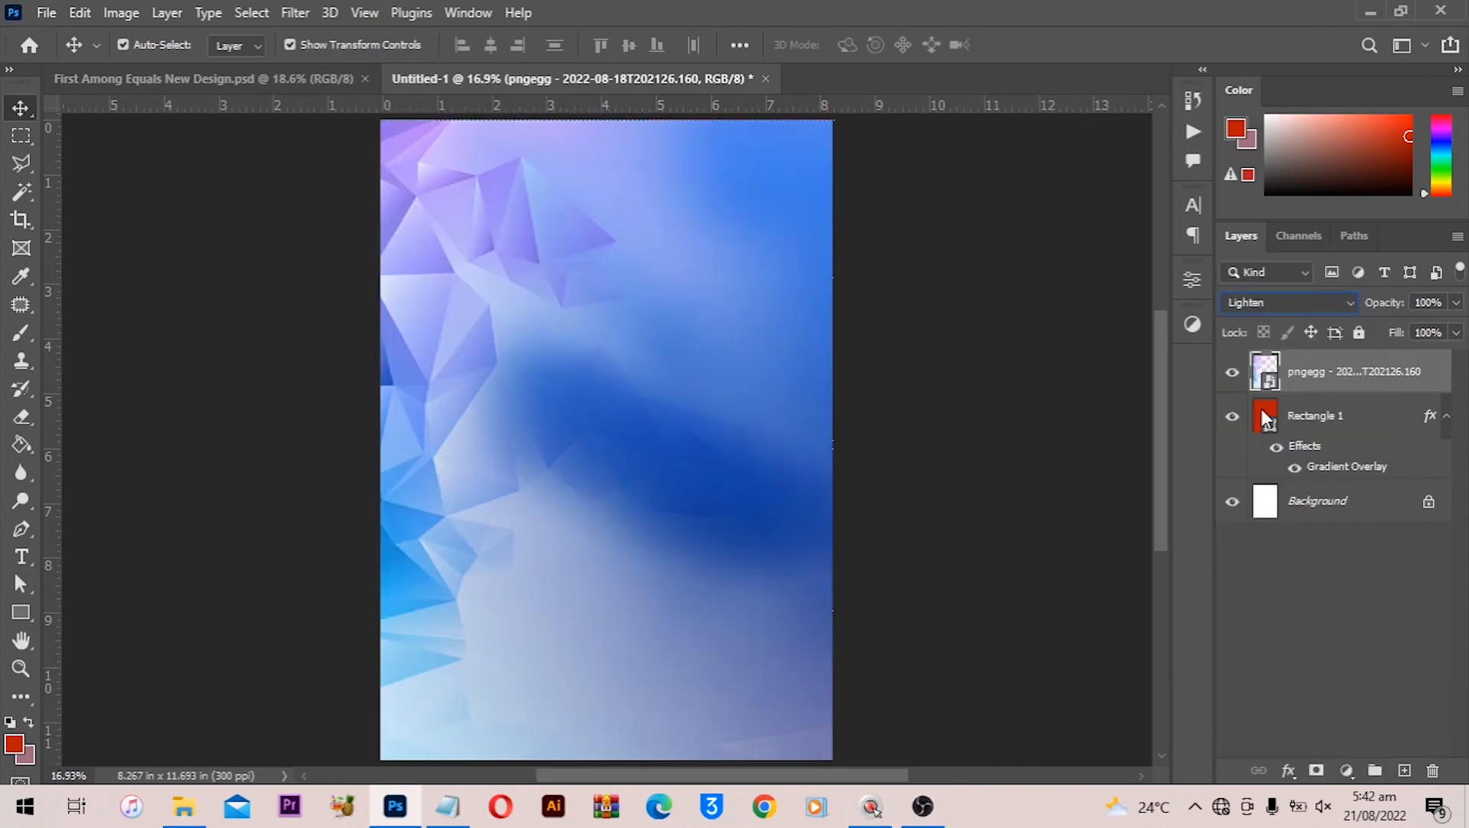
click(1426, 302)
text(30)
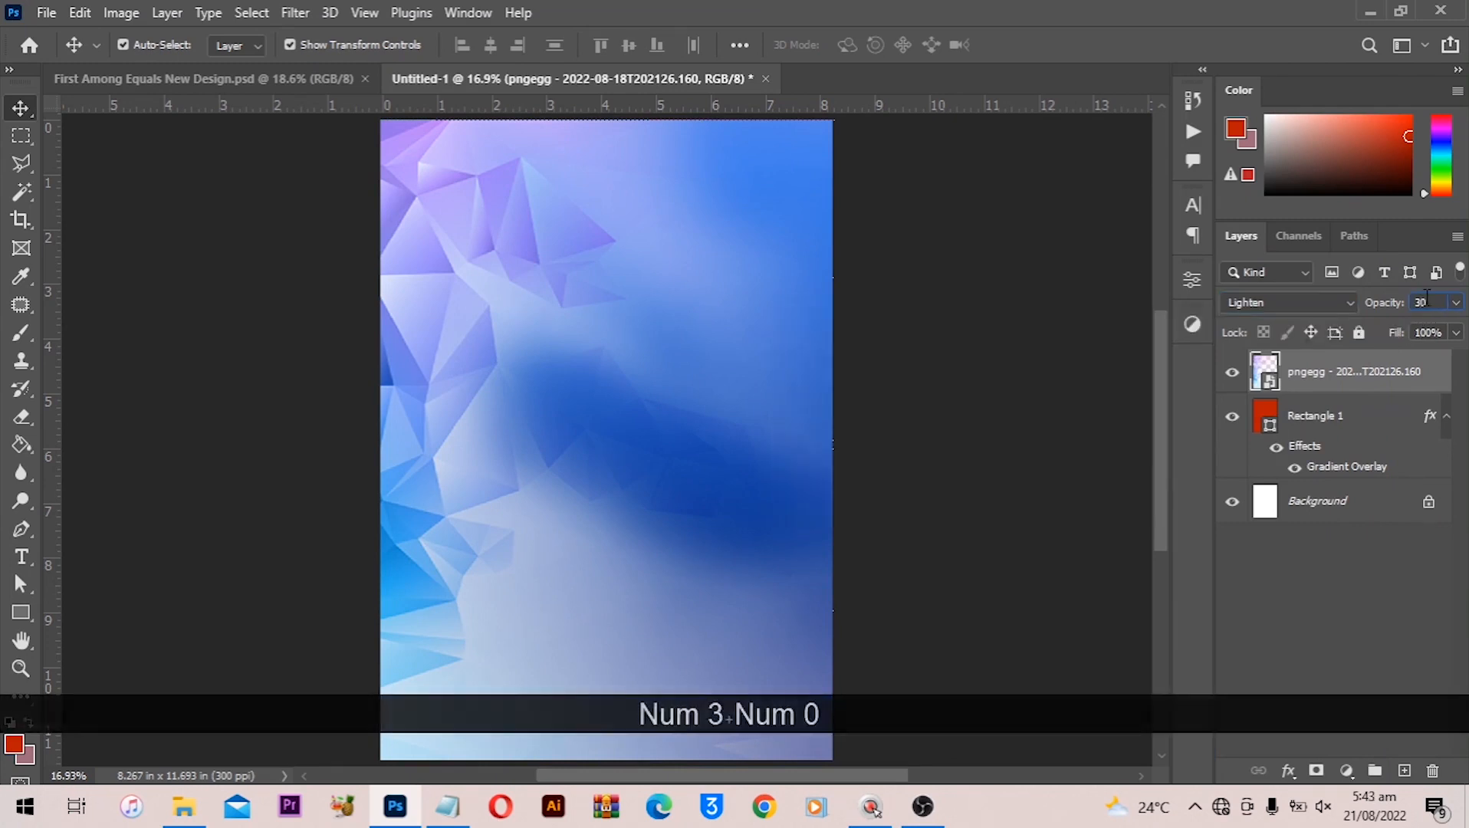
key(Return)
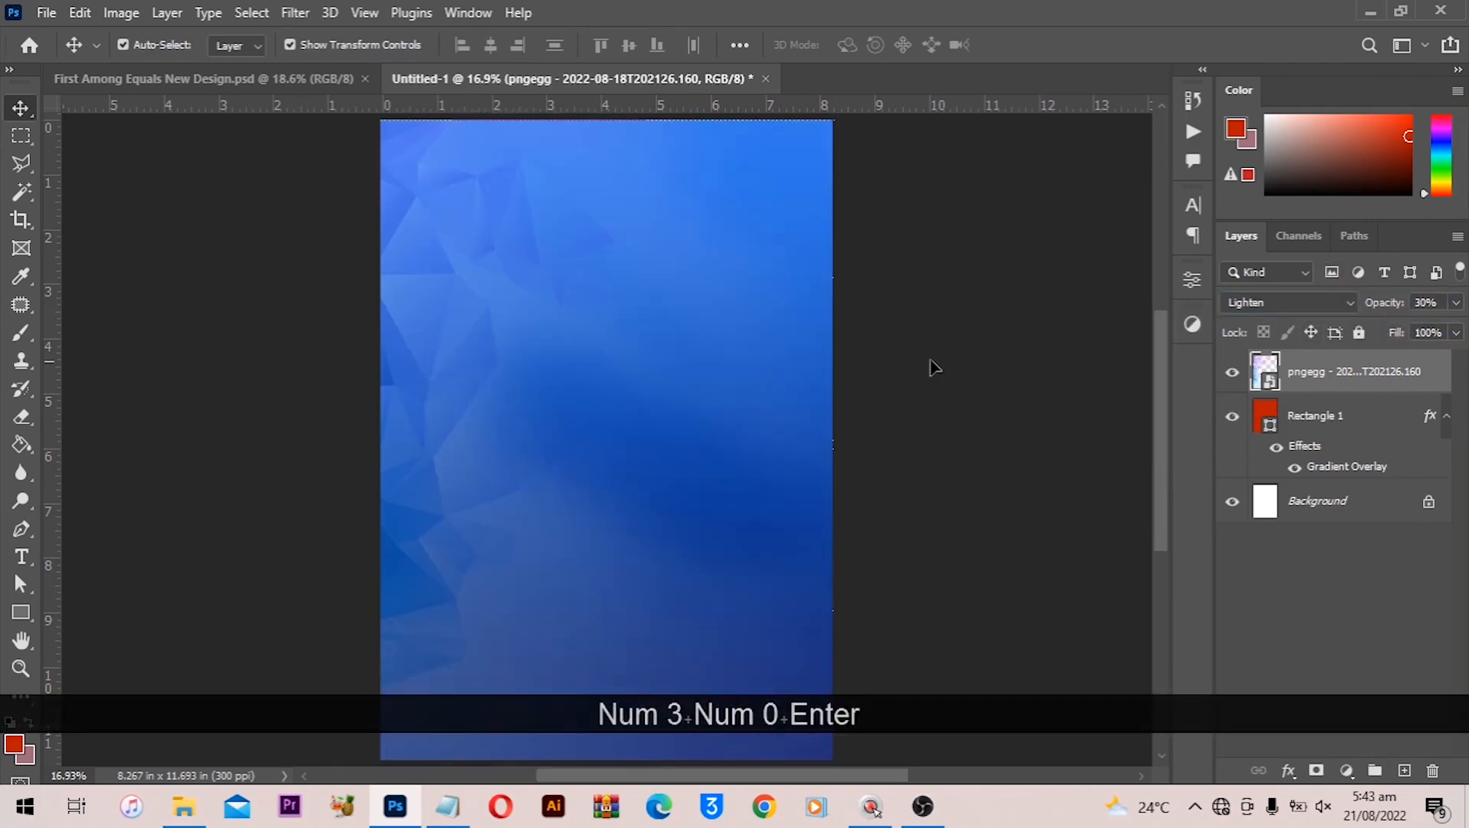
Compare the background with the finished First Among Equals flyer and with the texture layer hidden, leaving the layer visible
click(246, 79)
click(519, 77)
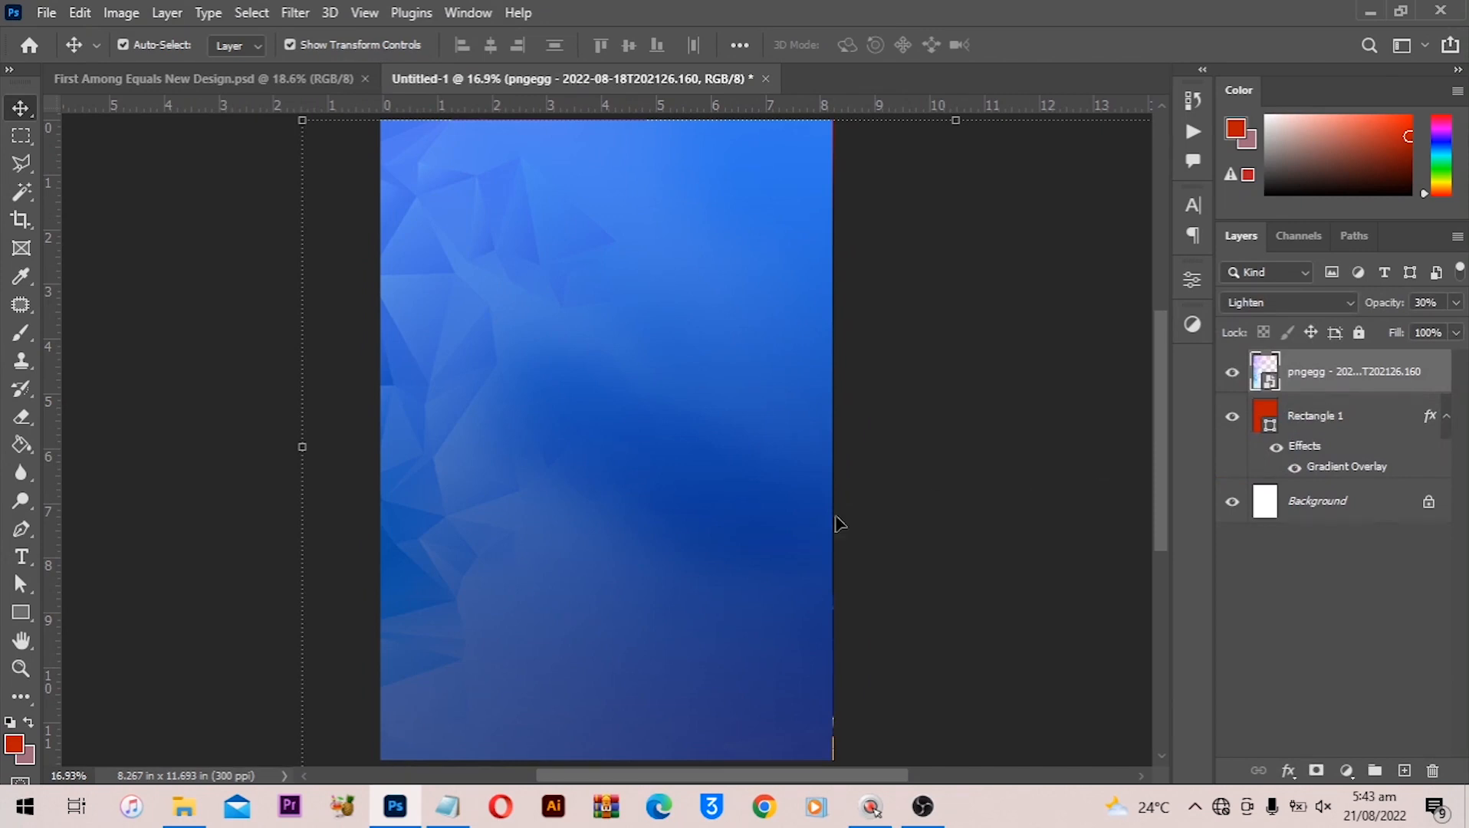
click(227, 84)
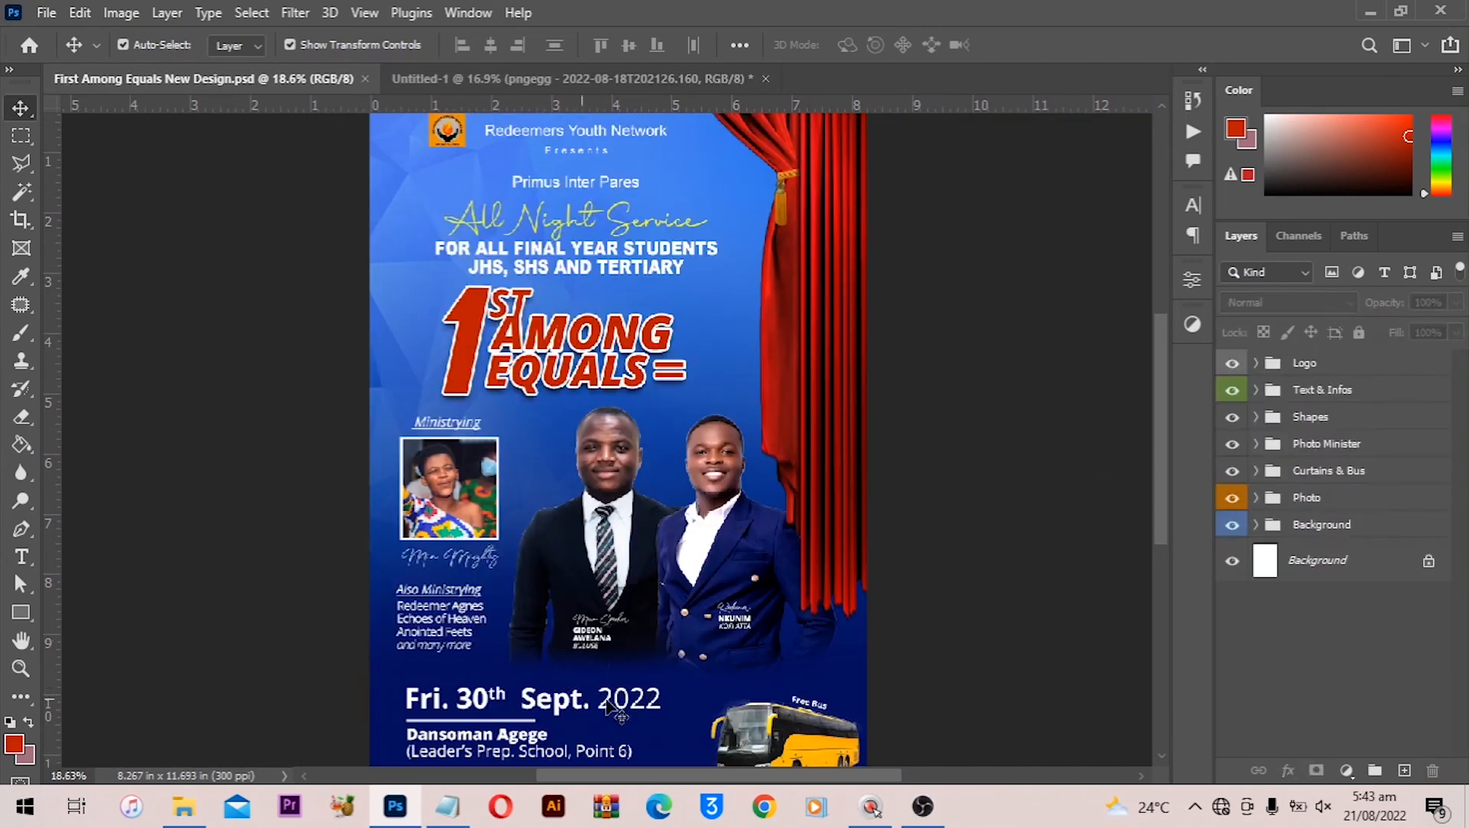
click(513, 76)
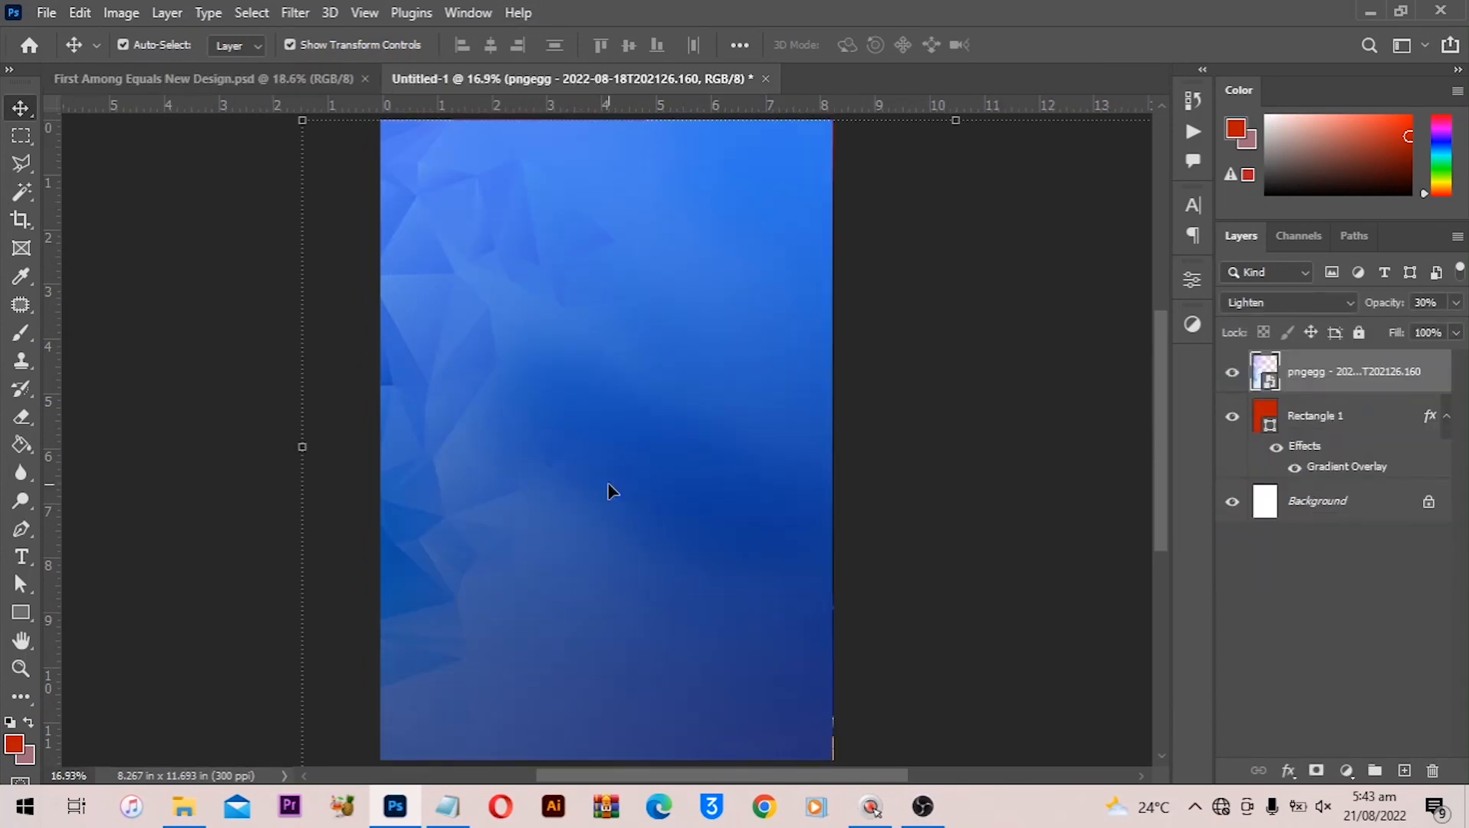
click(1232, 373)
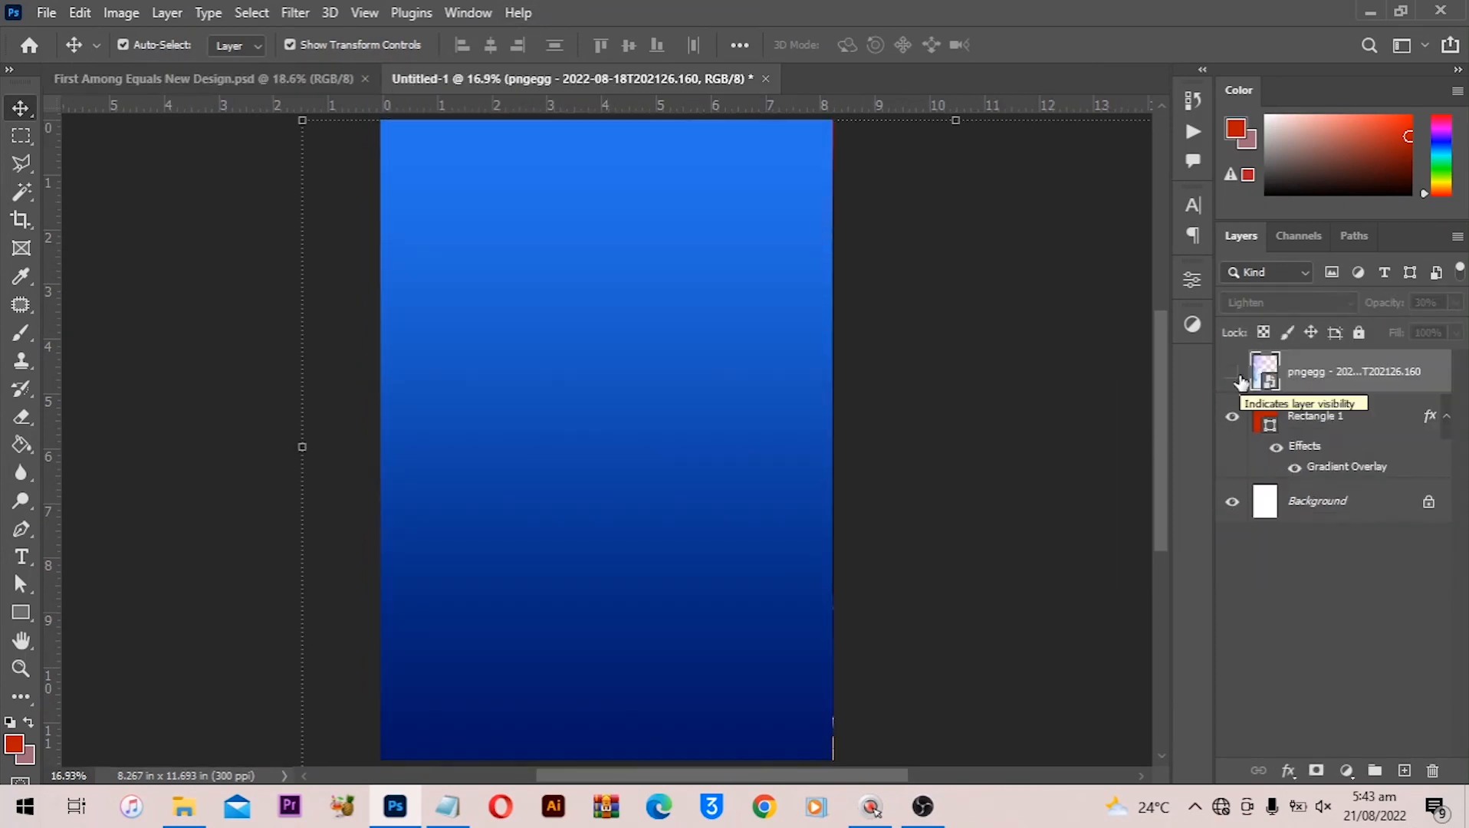
click(1239, 377)
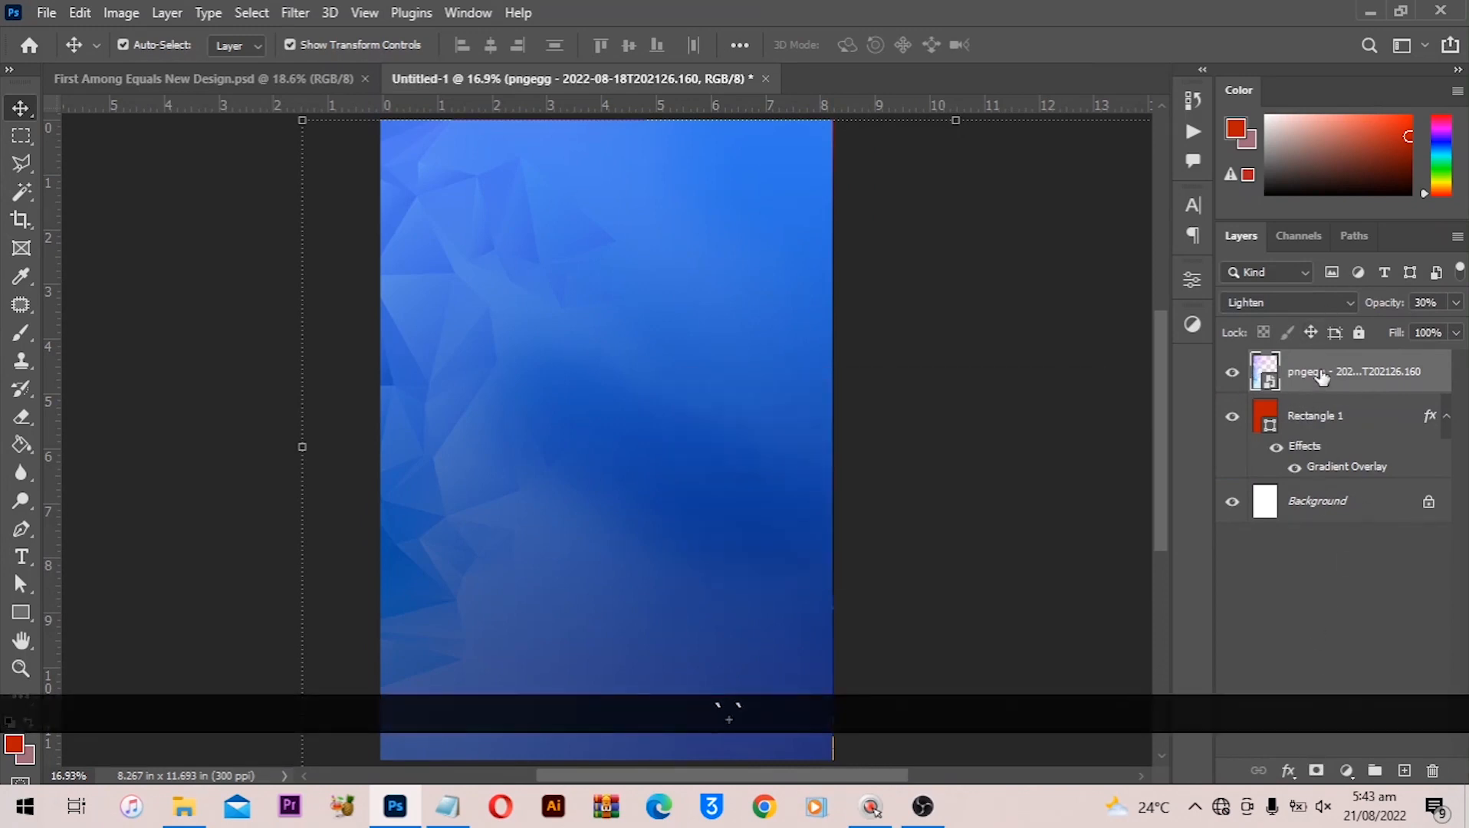
Add a white layer mask to the texture layer and make the mask active
click(1316, 772)
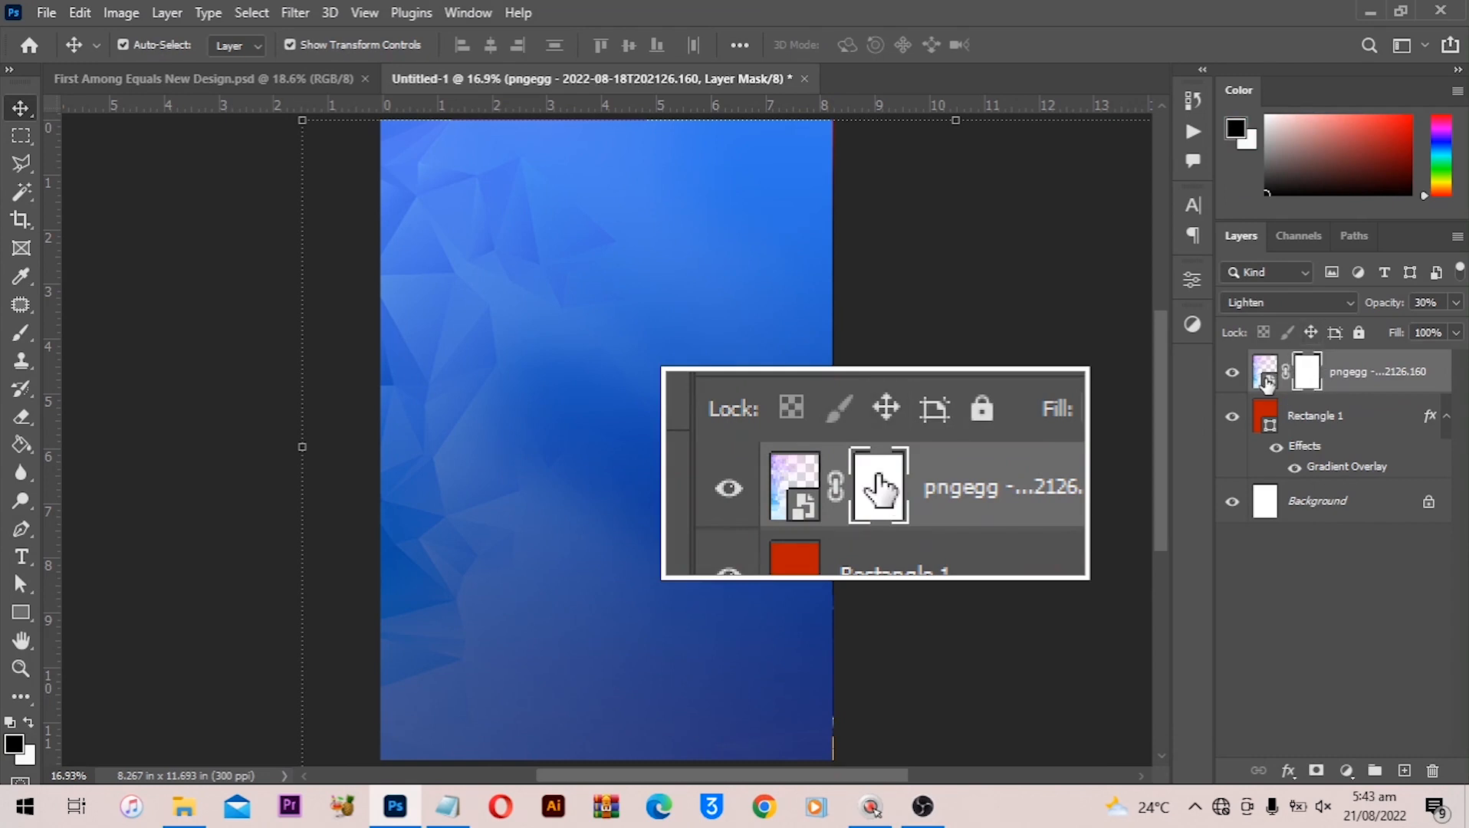
click(1266, 377)
click(1305, 381)
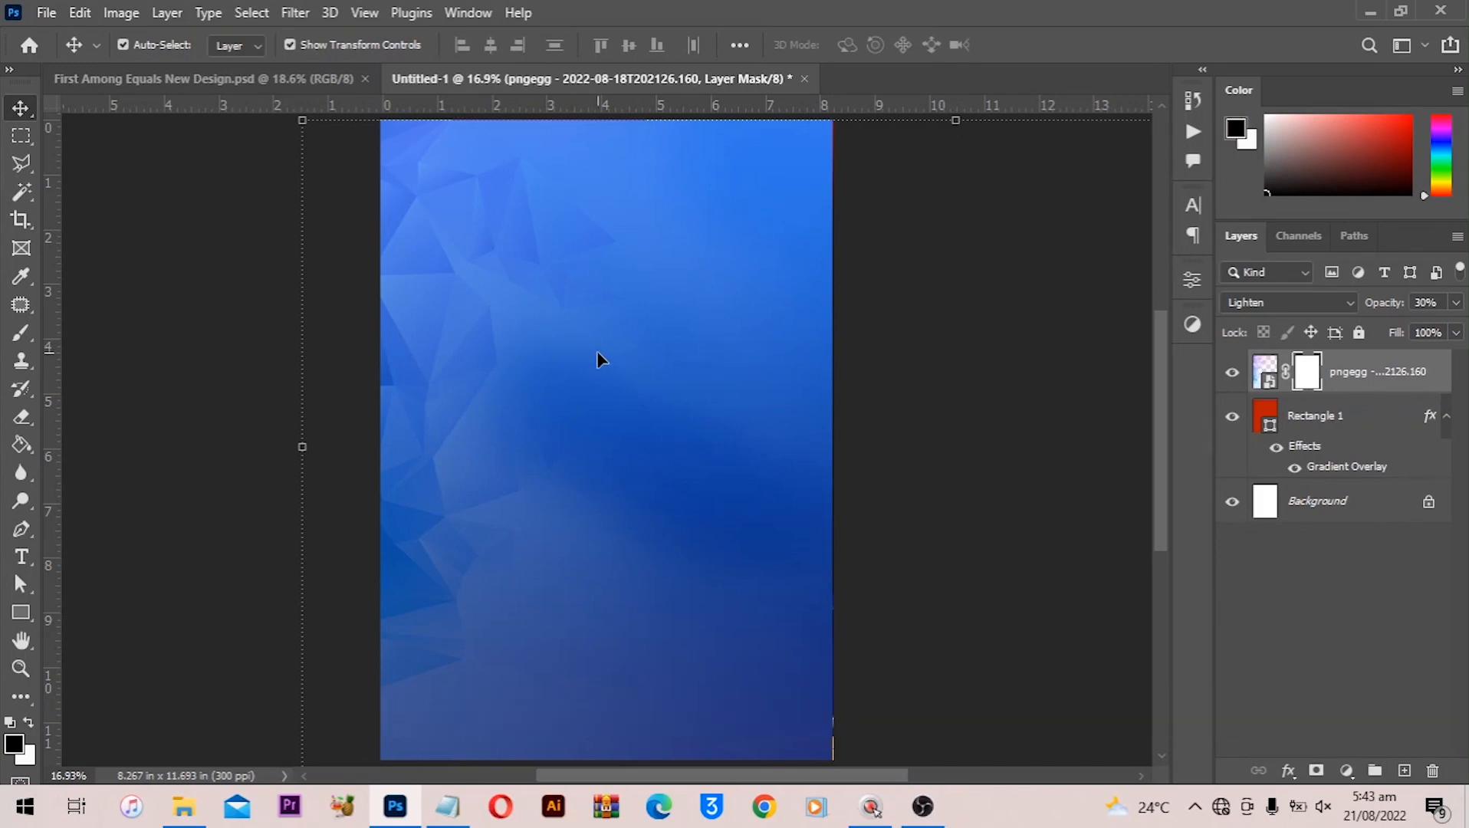
Paint black on the mask with a soft 900 px brush, raising its flow from 35% to 52%, to hide the texture across the lower page
key(b)
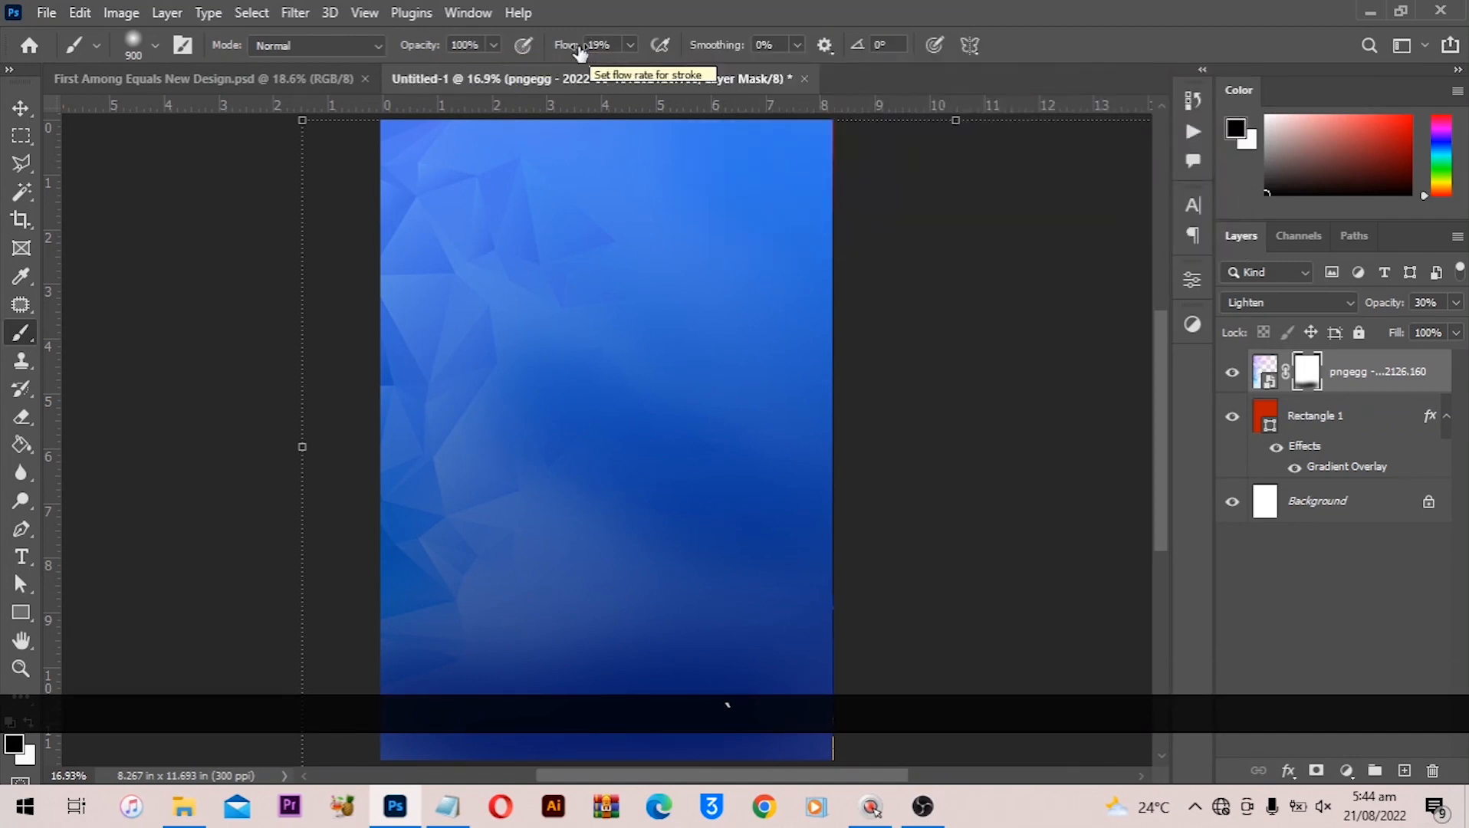
drag(579, 47, 596, 43)
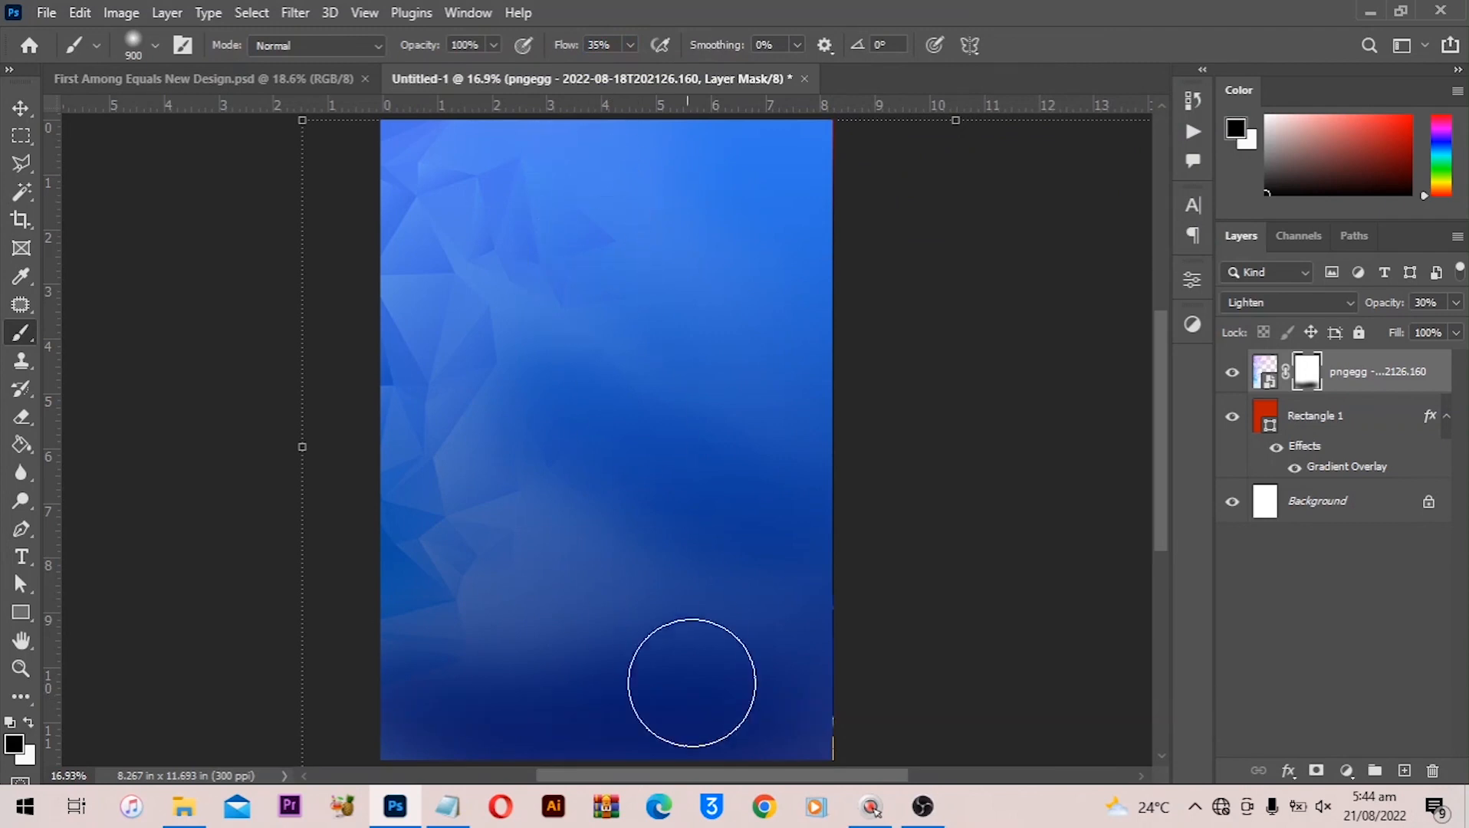
mouse_move(692, 682)
mouse_down()
mouse_move(800, 696)
mouse_move(387, 695)
mouse_move(745, 713)
mouse_move(465, 680)
mouse_move(807, 680)
mouse_move(469, 671)
mouse_move(838, 751)
mouse_move(435, 726)
mouse_move(670, 712)
mouse_move(322, 599)
mouse_move(787, 621)
mouse_move(460, 598)
mouse_up()
drag(562, 46, 575, 48)
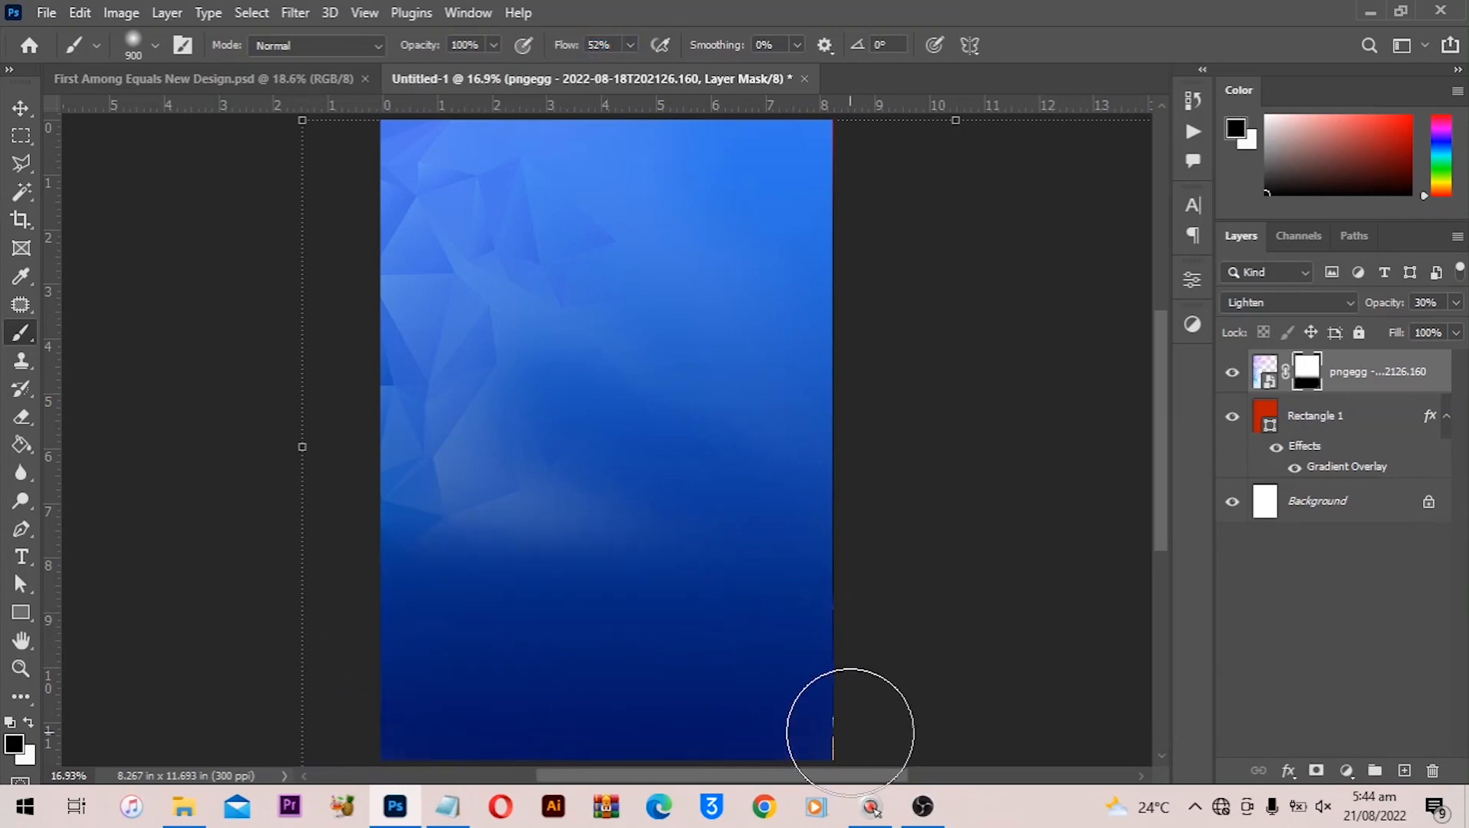
mouse_move(851, 735)
mouse_down()
mouse_move(397, 728)
mouse_move(986, 699)
mouse_move(506, 683)
mouse_up()
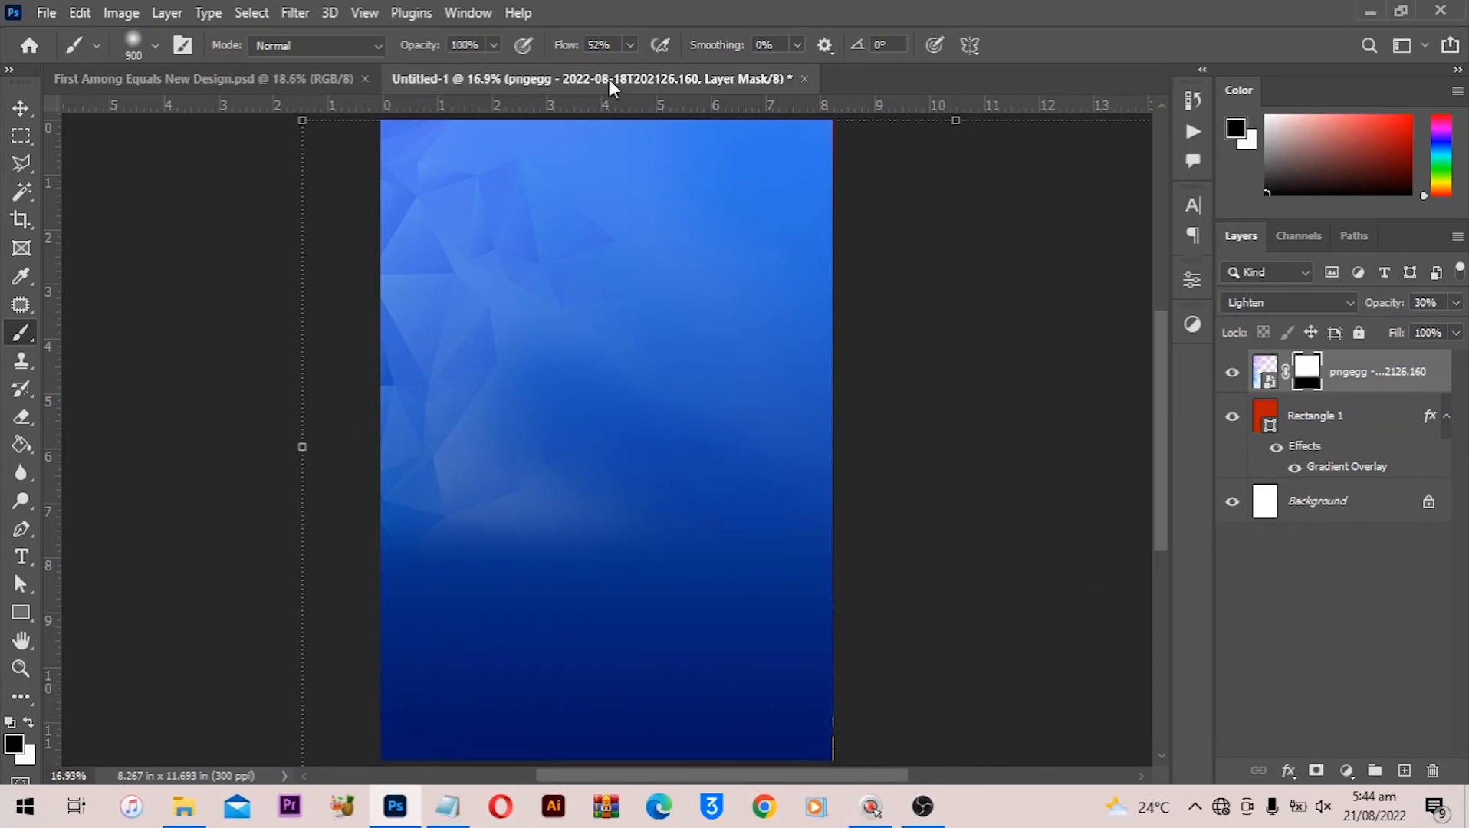
Set the brush flow to 13% and soften the mask's transition with strokes across the page below the polygons
drag(561, 51, 495, 54)
text(13)
key(Return)
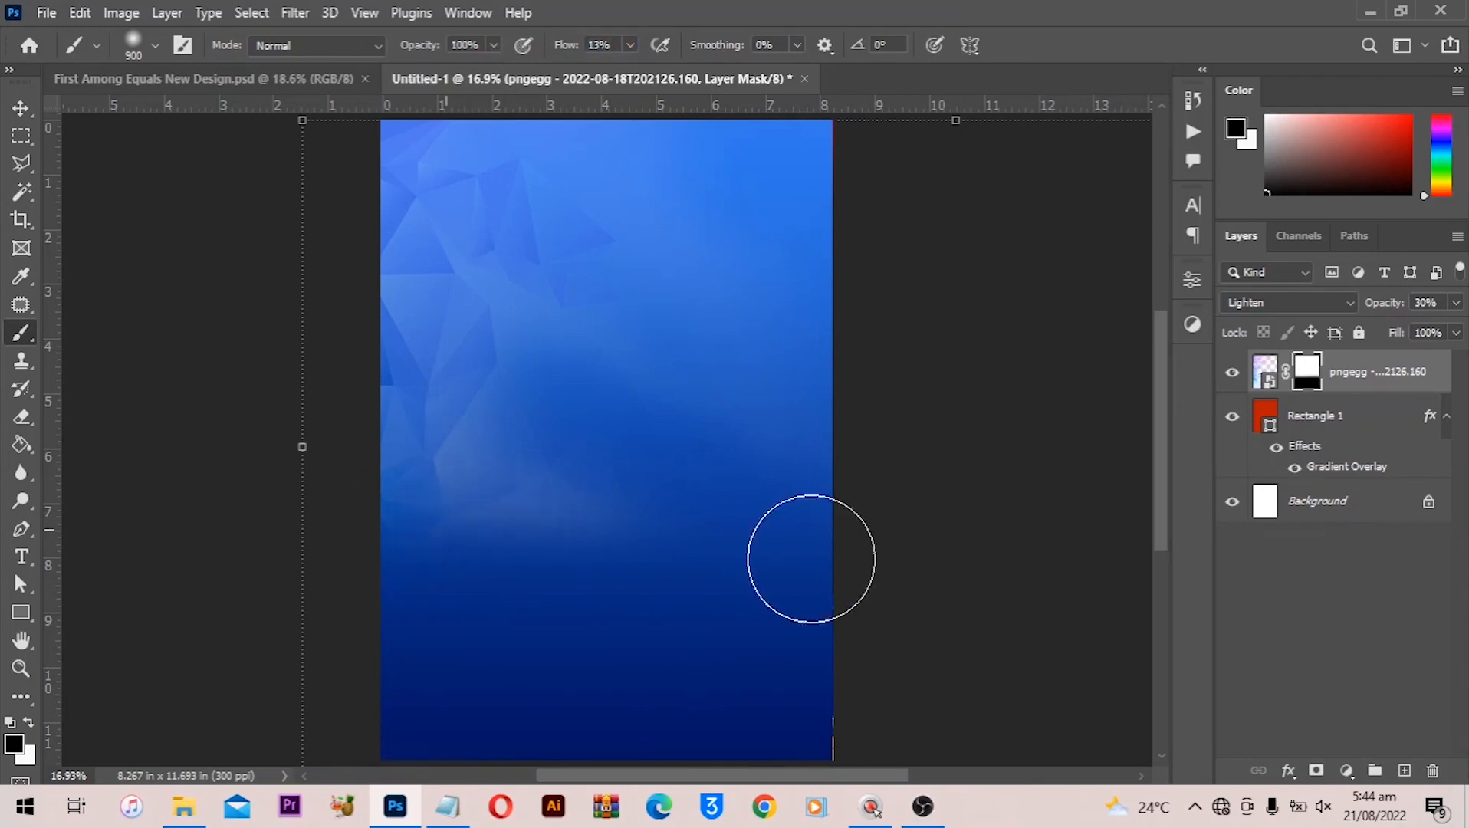
mouse_move(811, 558)
mouse_down()
mouse_move(469, 548)
mouse_move(817, 537)
mouse_move(343, 534)
mouse_up()
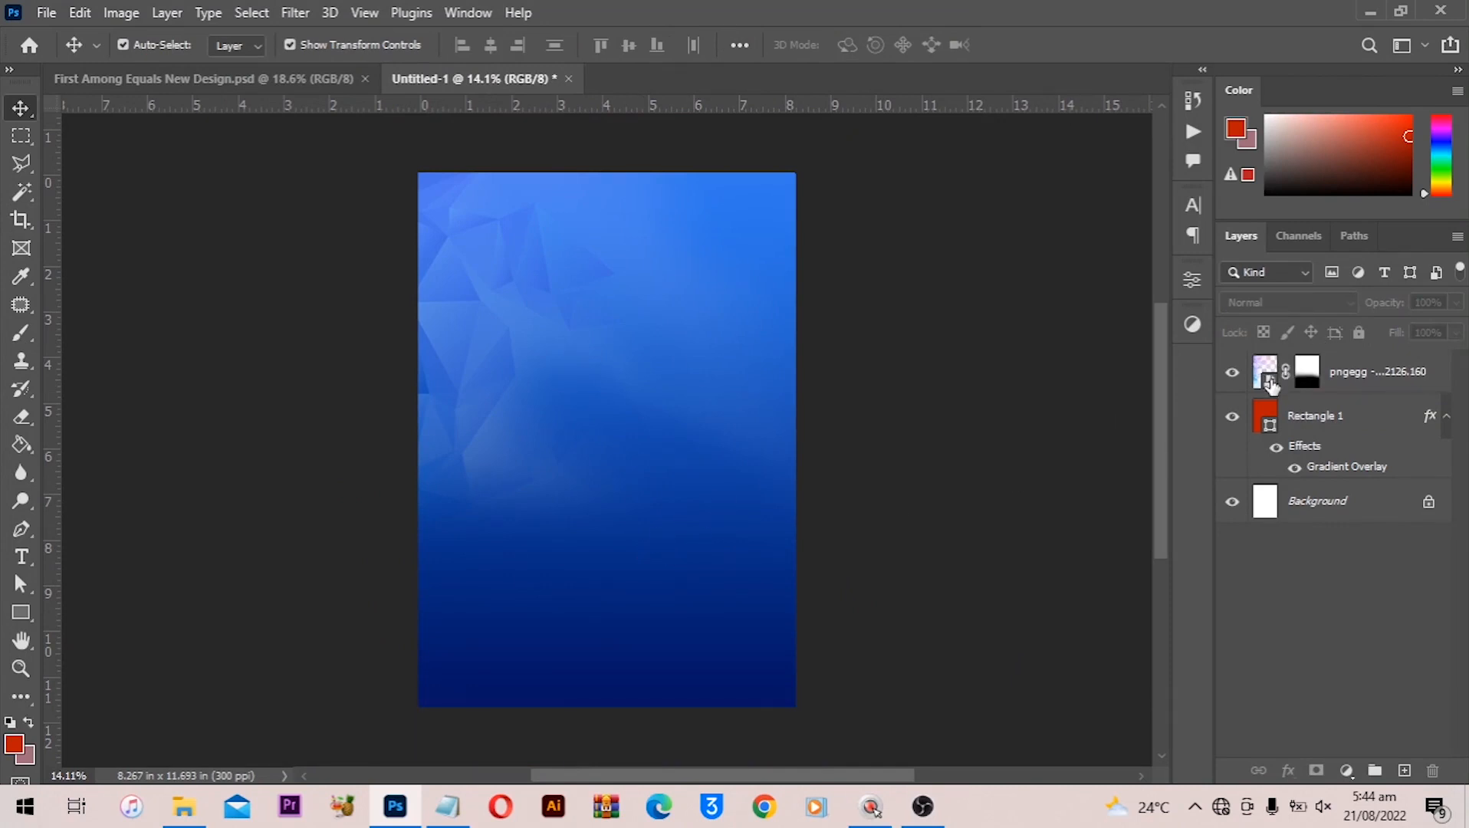
Disable and re-enable the texture's layer mask to compare the background, and fit the page in view
shift+click(1310, 379)
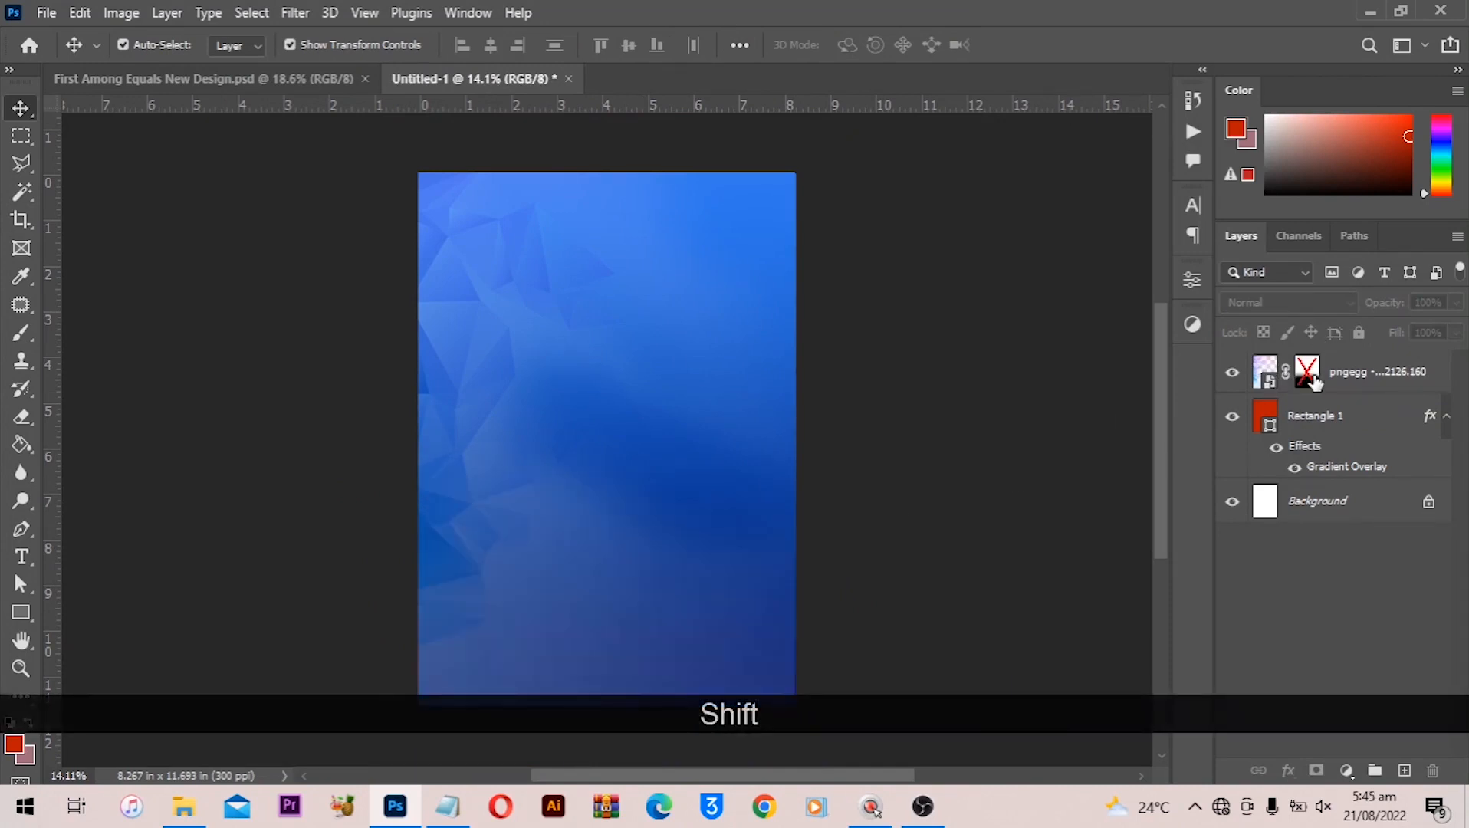
shift+click(1311, 379)
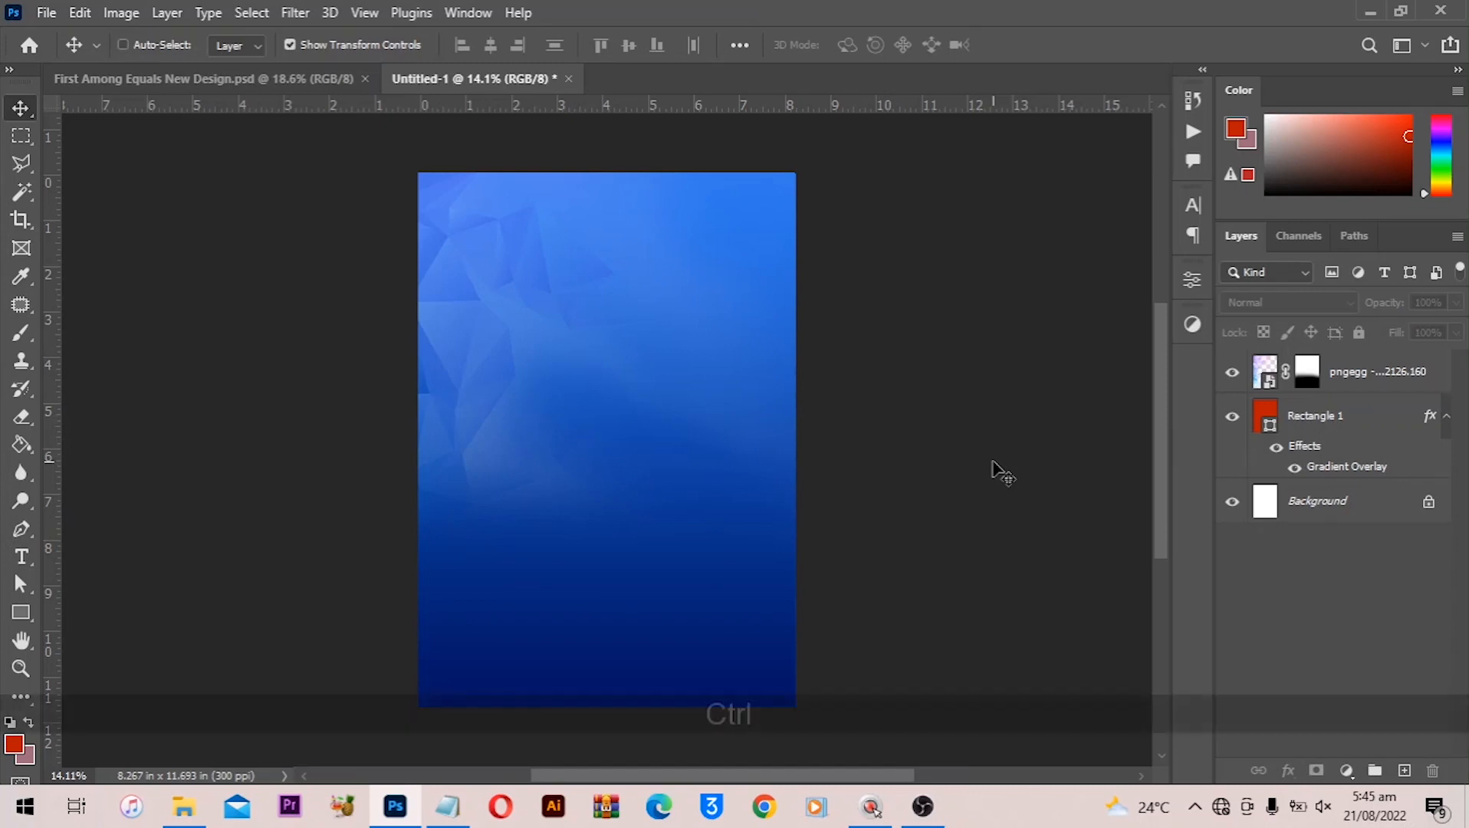
key(ctrl+0)
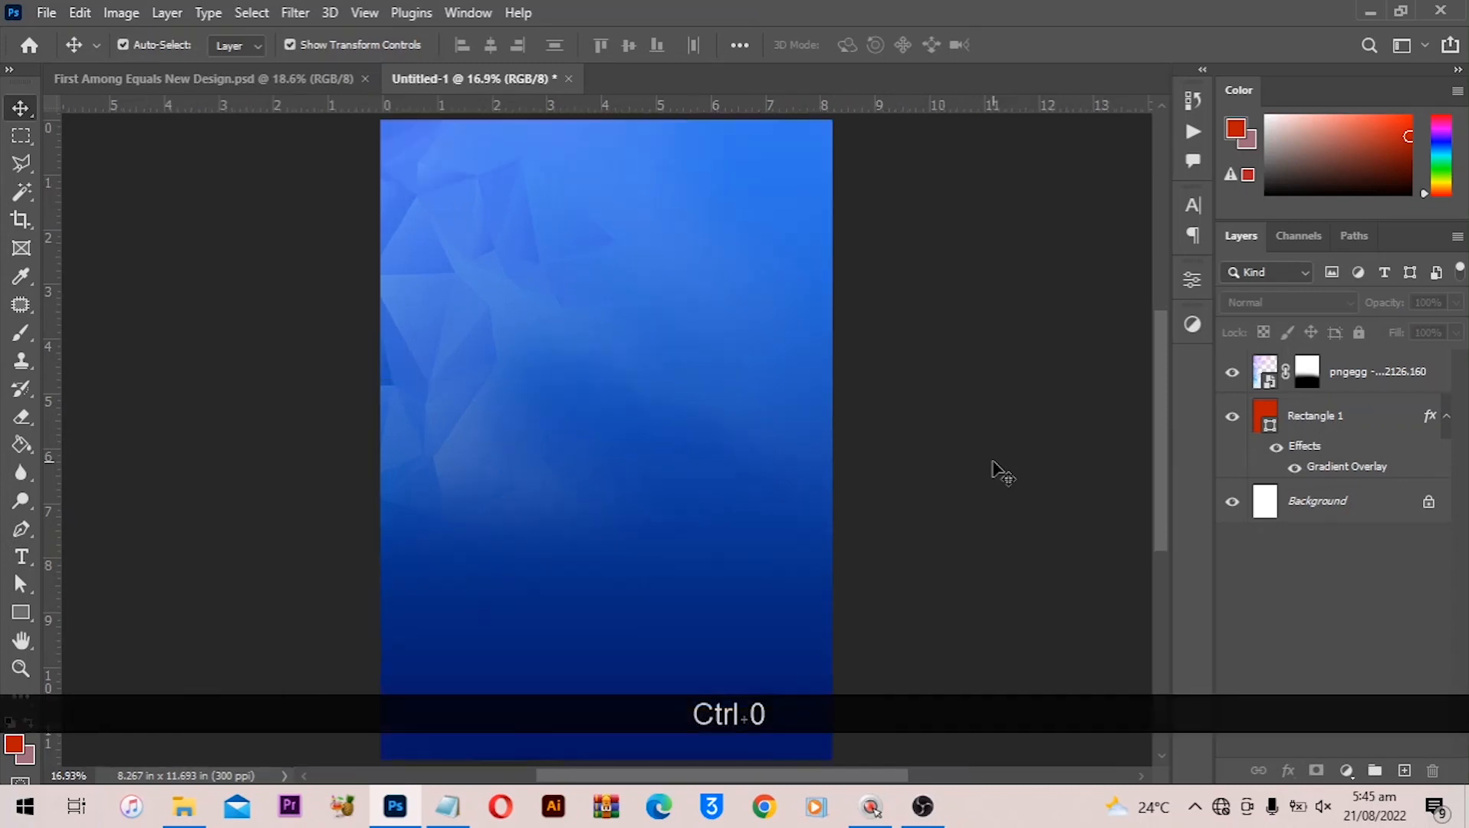
Check the finished flyer's layer organisation and group the texture and rectangle layers in the new document
click(126, 76)
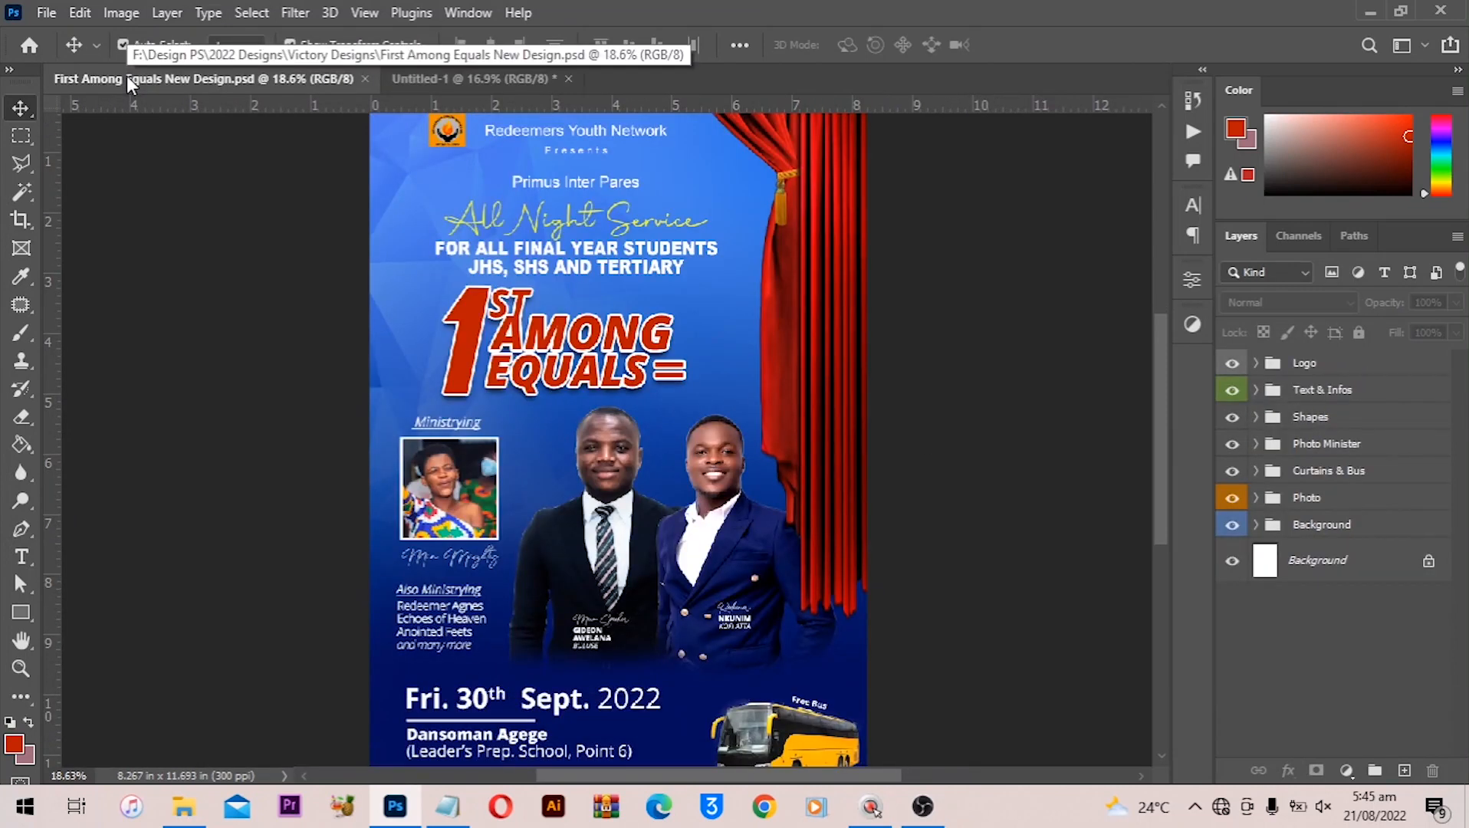
click(452, 79)
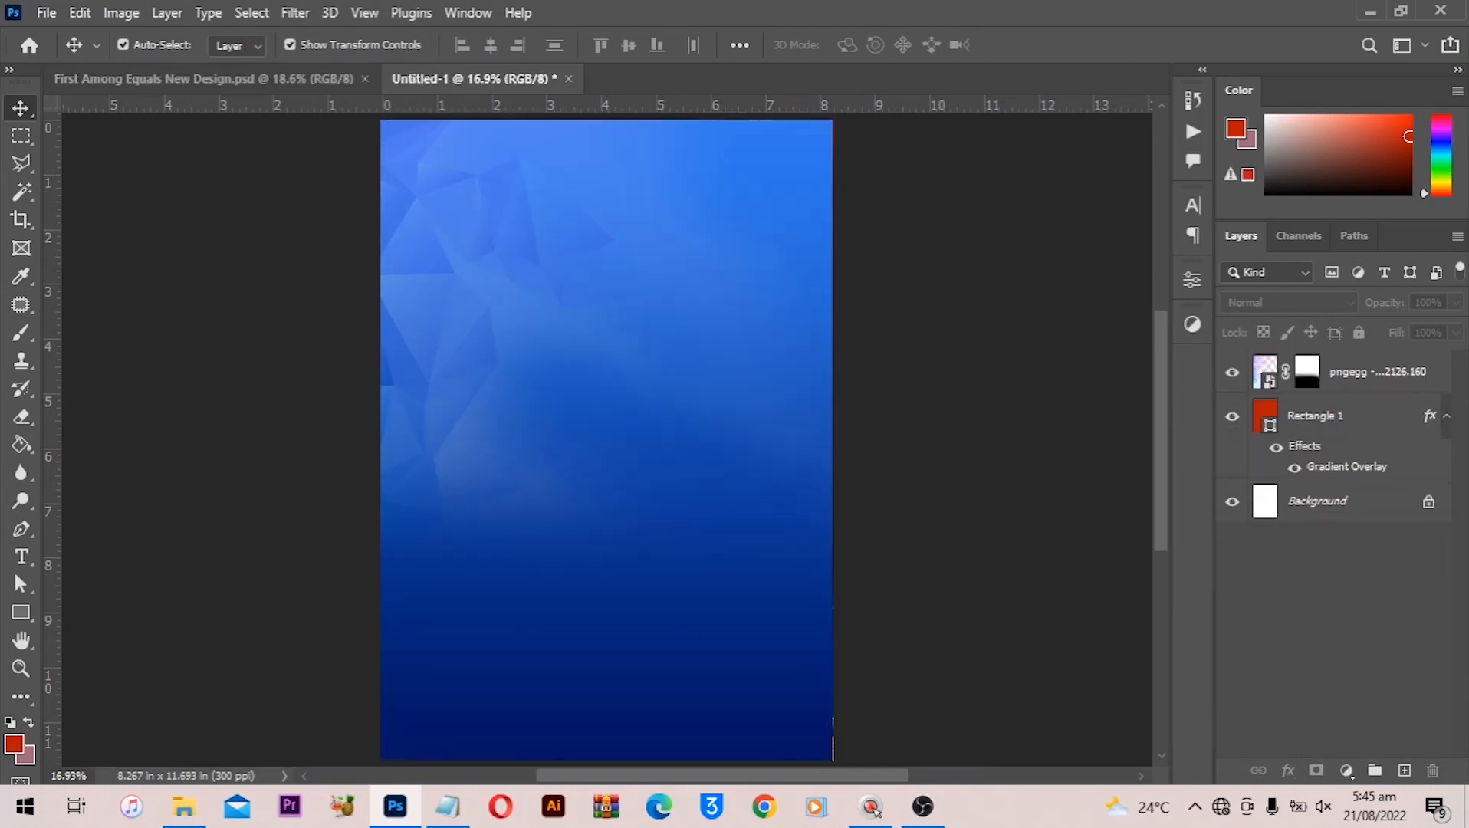
click(1397, 394)
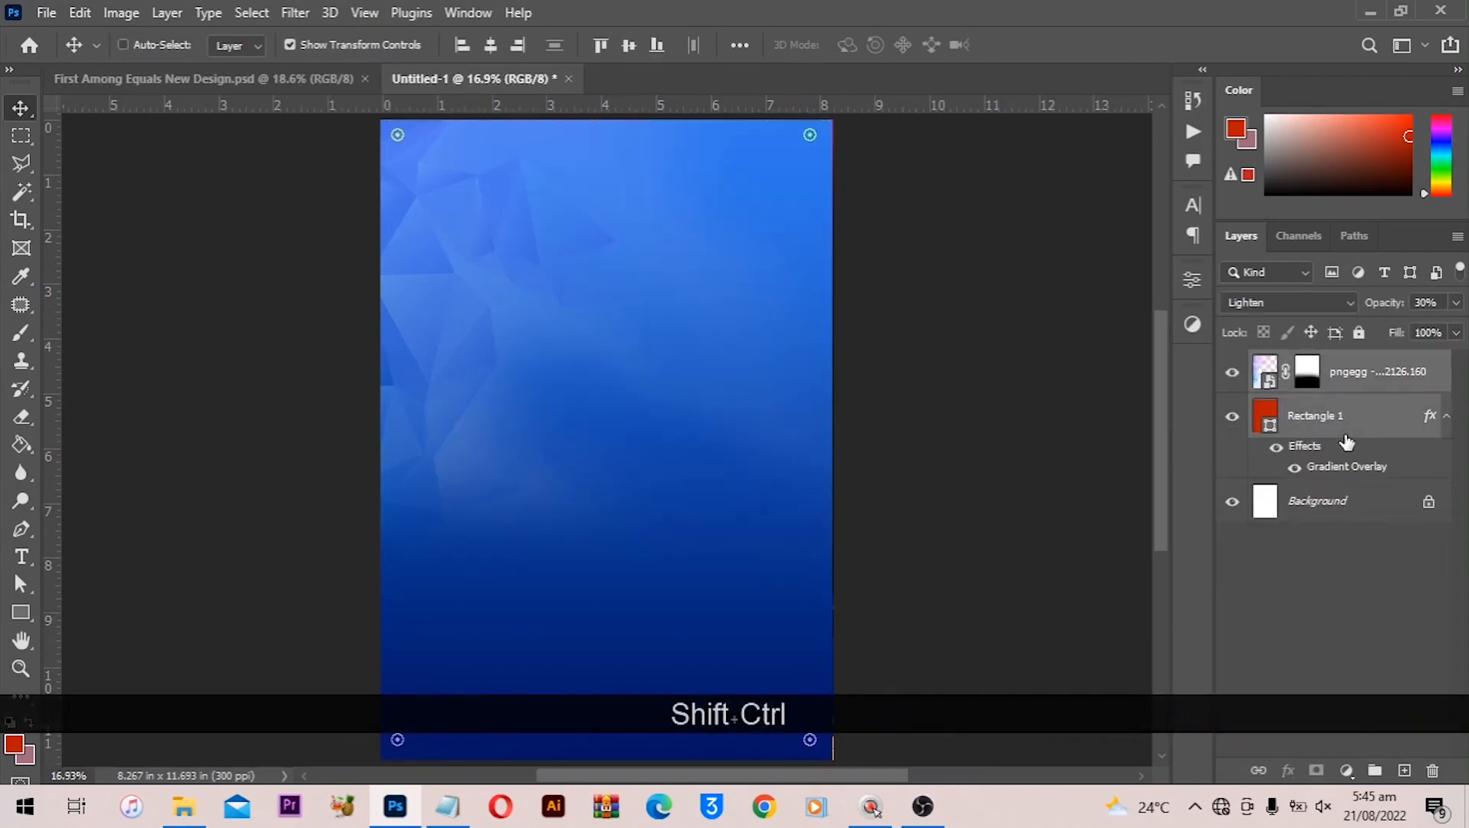
drag(1345, 433, 1374, 772)
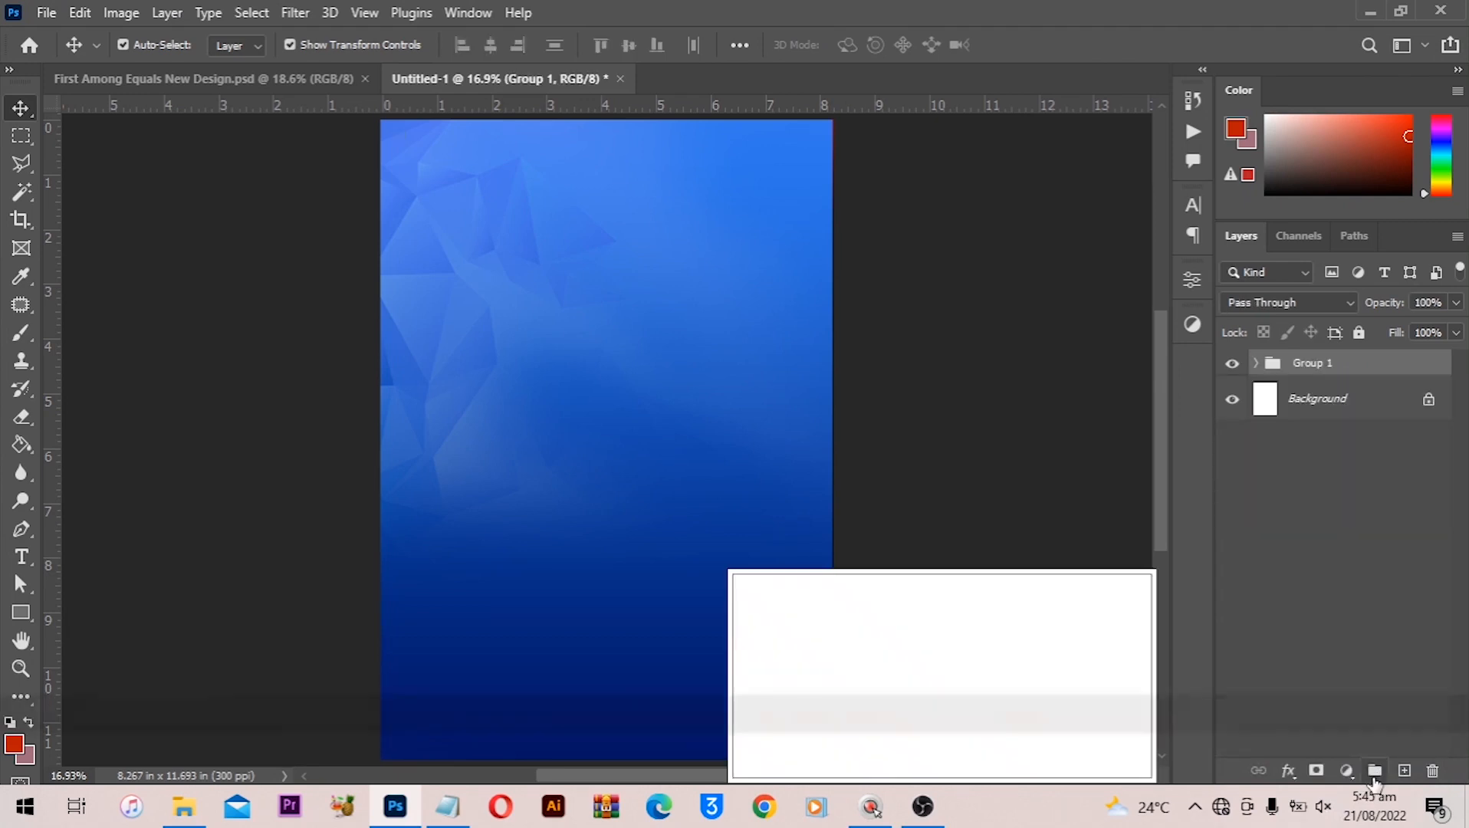
Rename the new group as Background and give it a blue colour label
double_click(1310, 364)
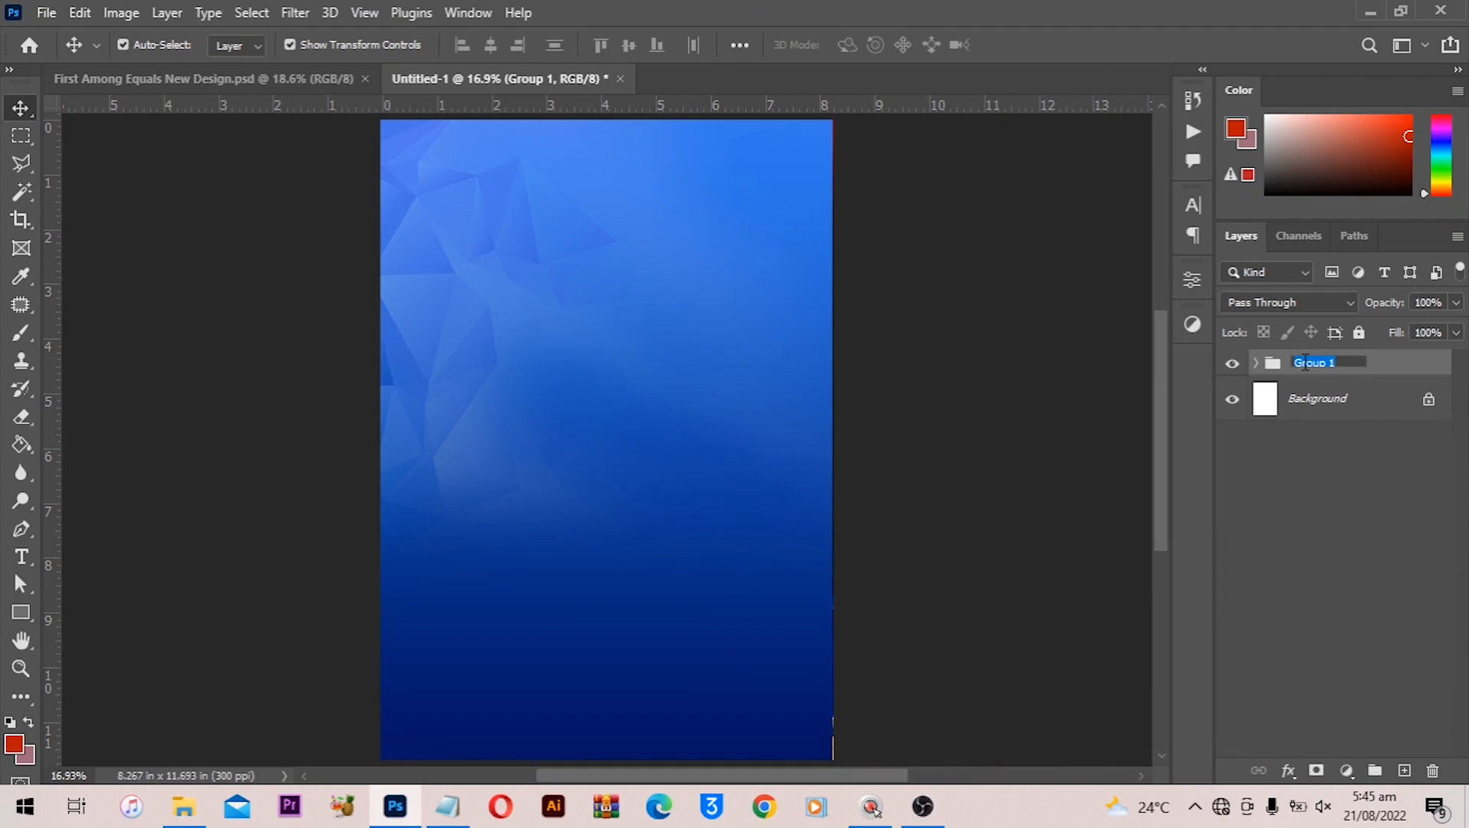
text(Bac)
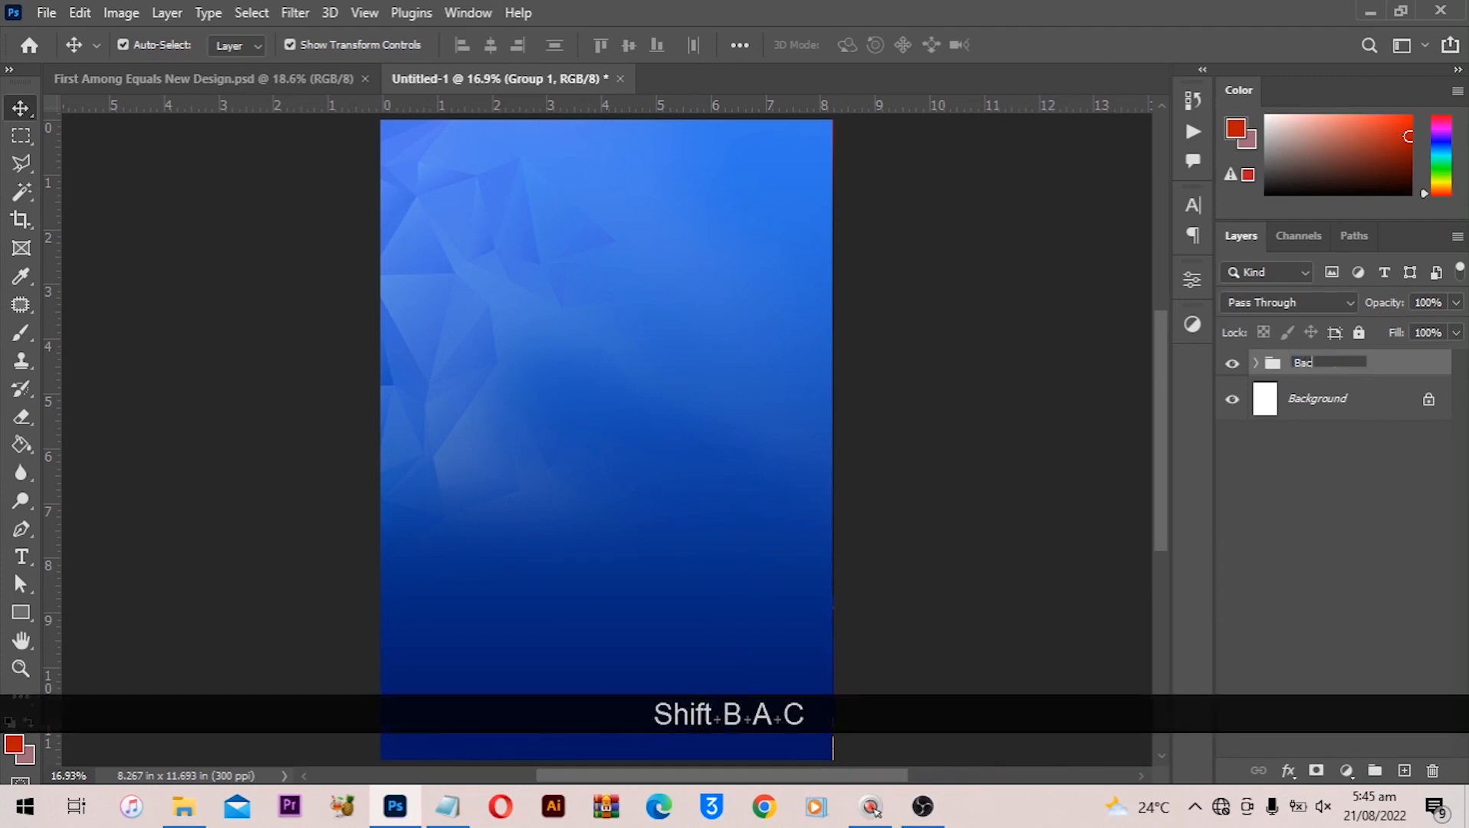
text(kground)
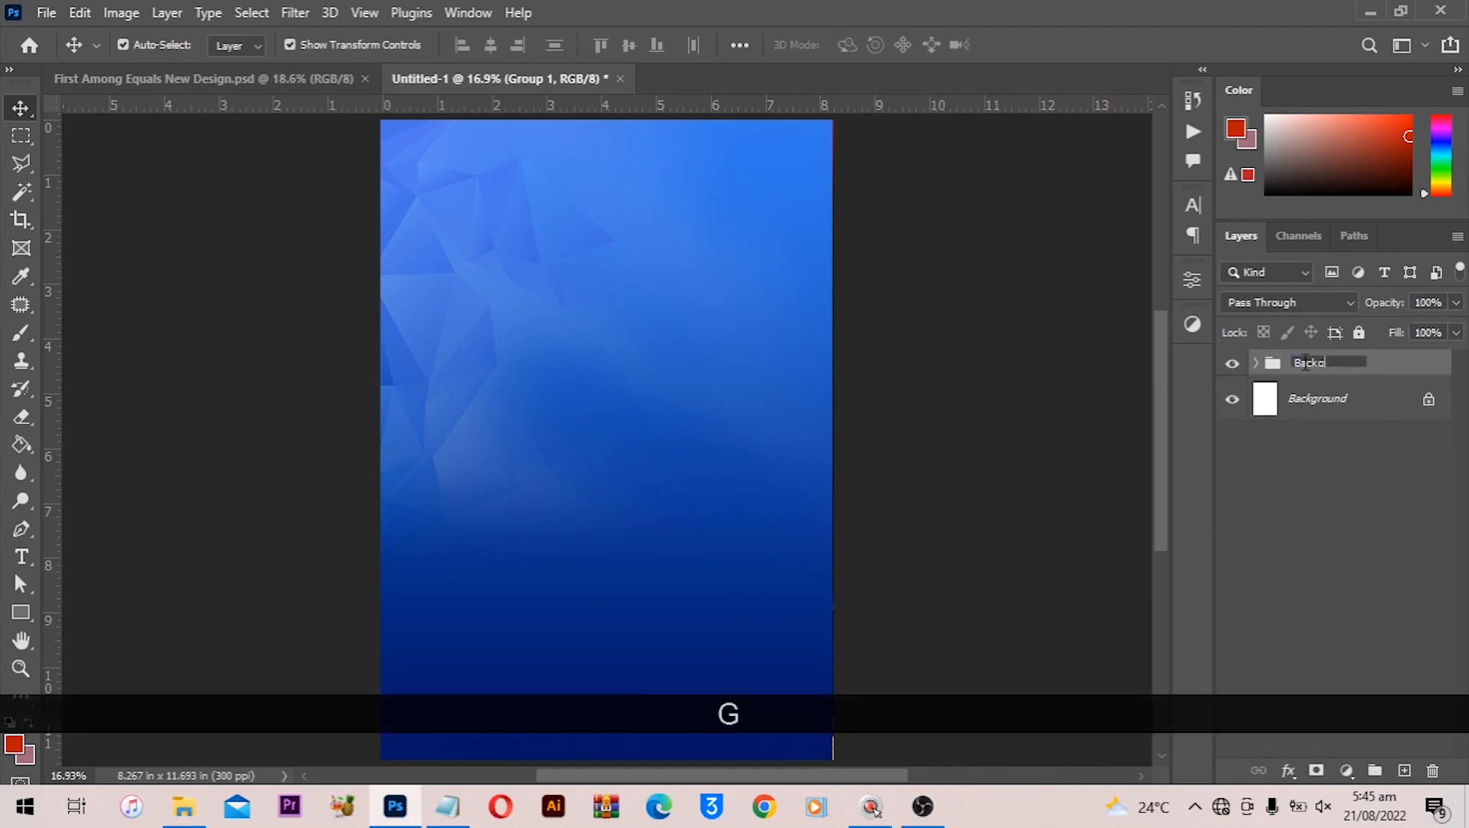
key(Return)
right_click(1302, 362)
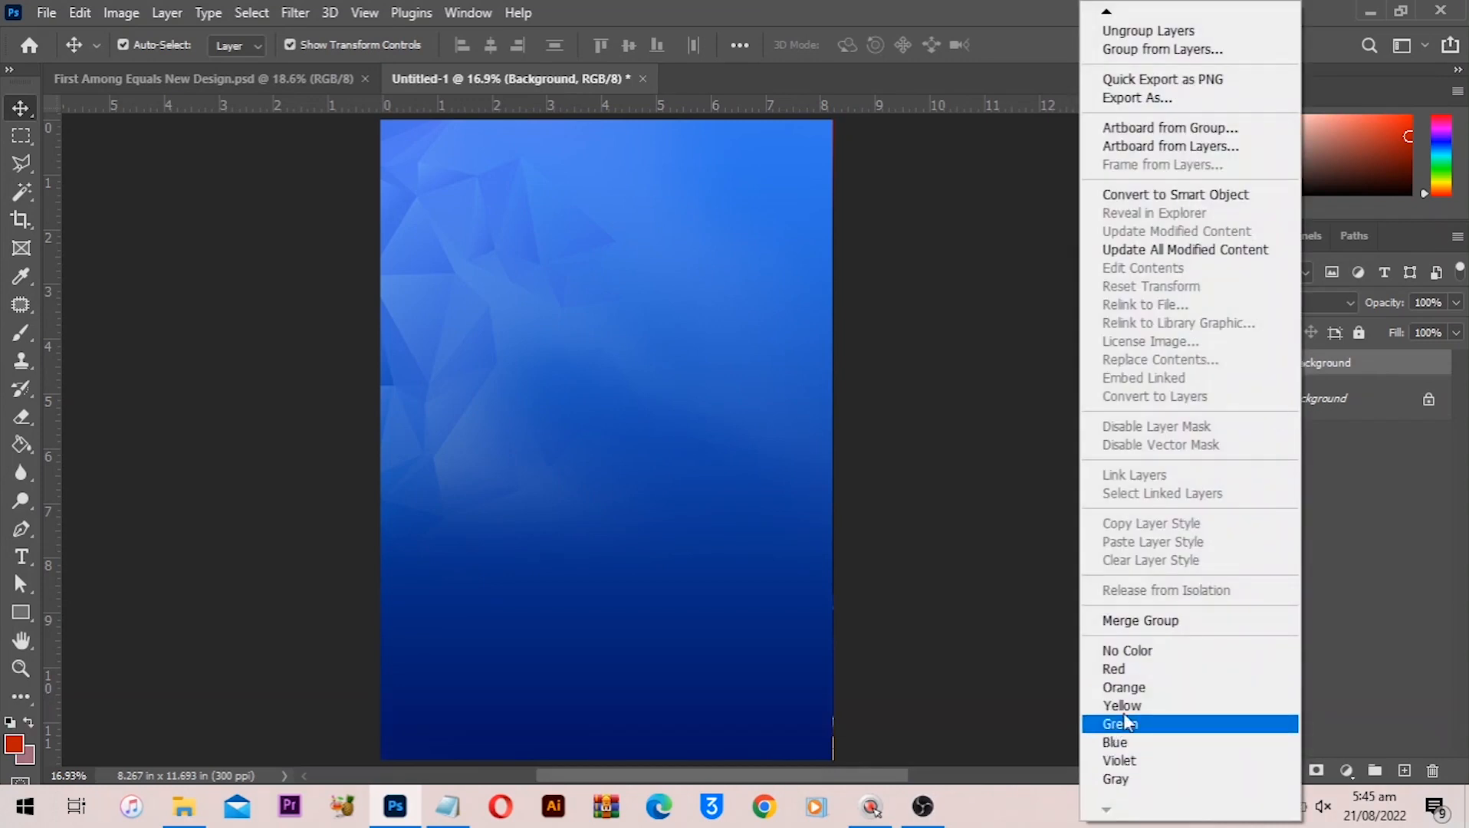
click(1129, 744)
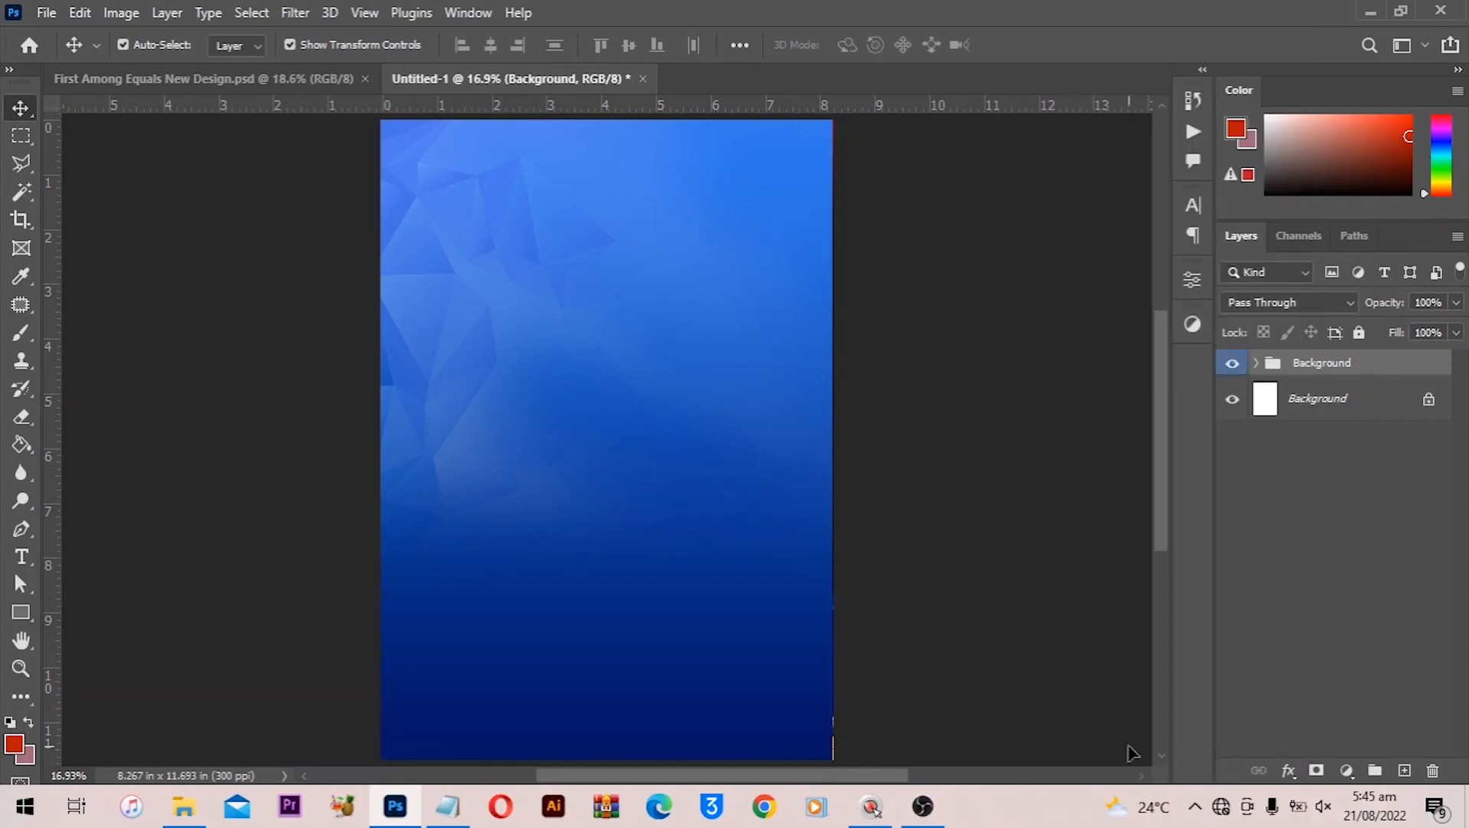
Lock the Background group completely so its contents cannot be moved
scroll(776, 580, down, 1)
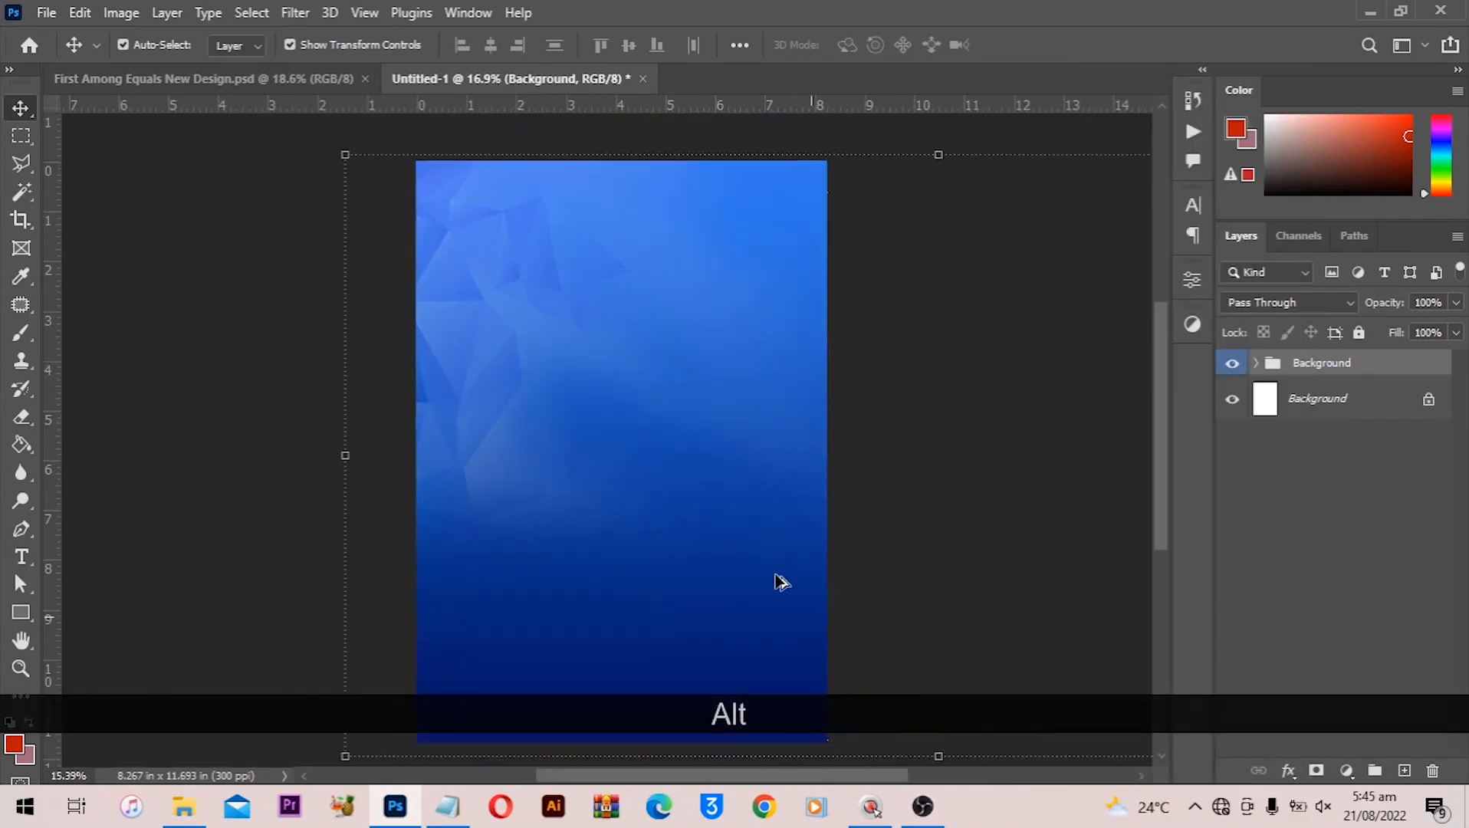
scroll(776, 580, up, 1)
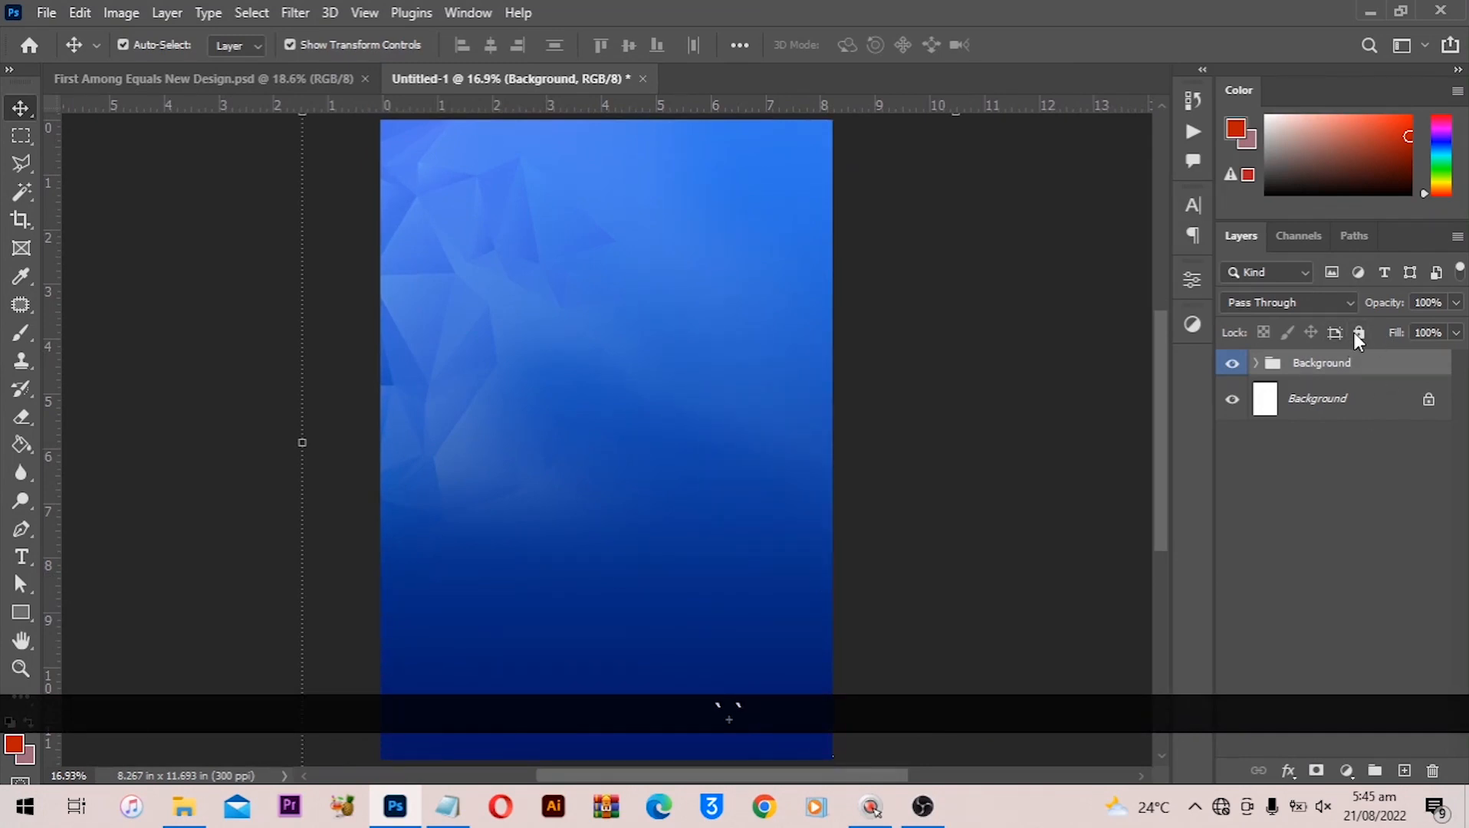
click(1359, 335)
scroll(446, 393, up, 1)
drag(577, 312, 567, 384)
scroll(573, 404, down, 1)
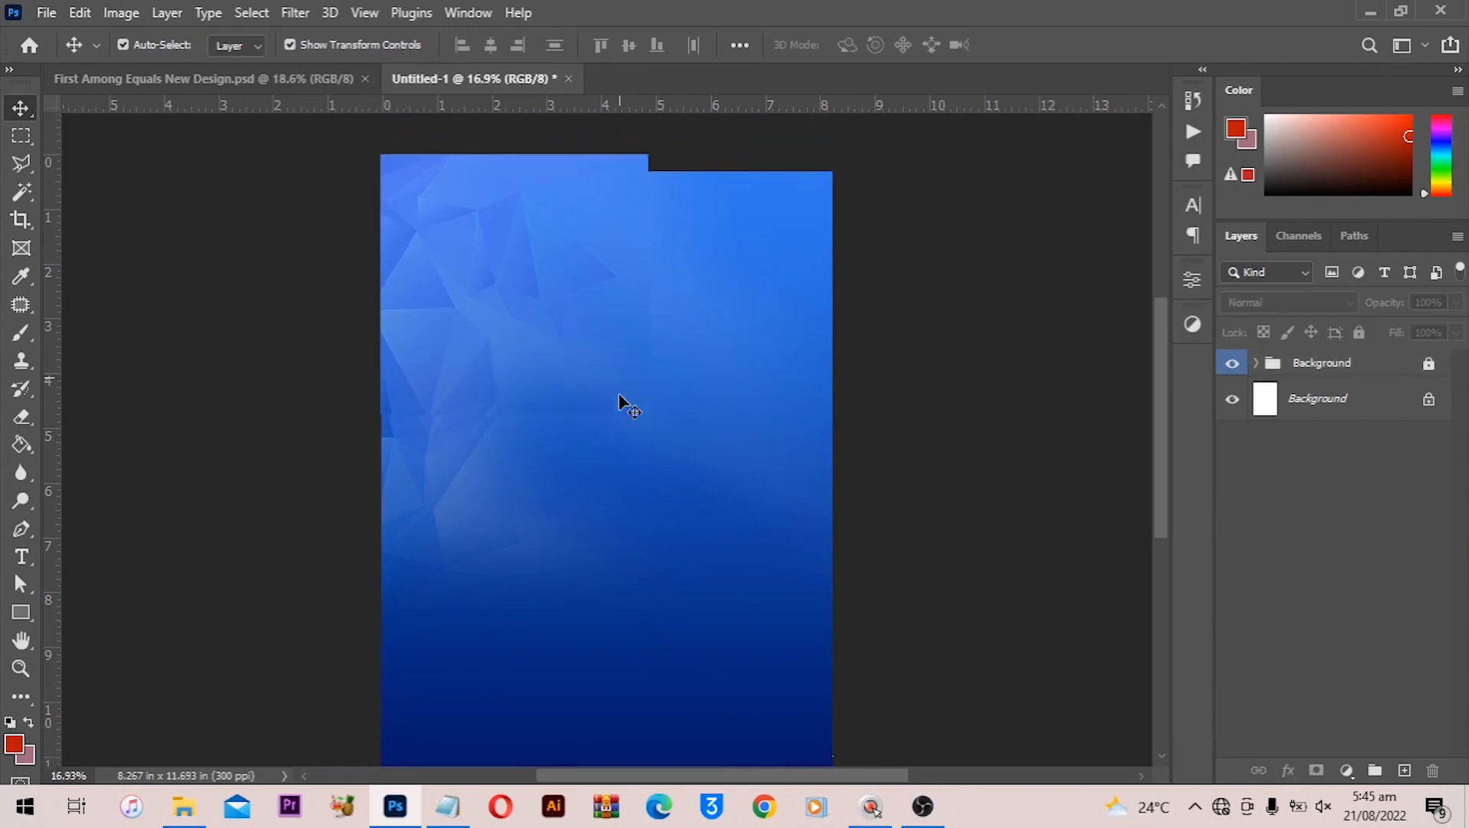
key(alt)
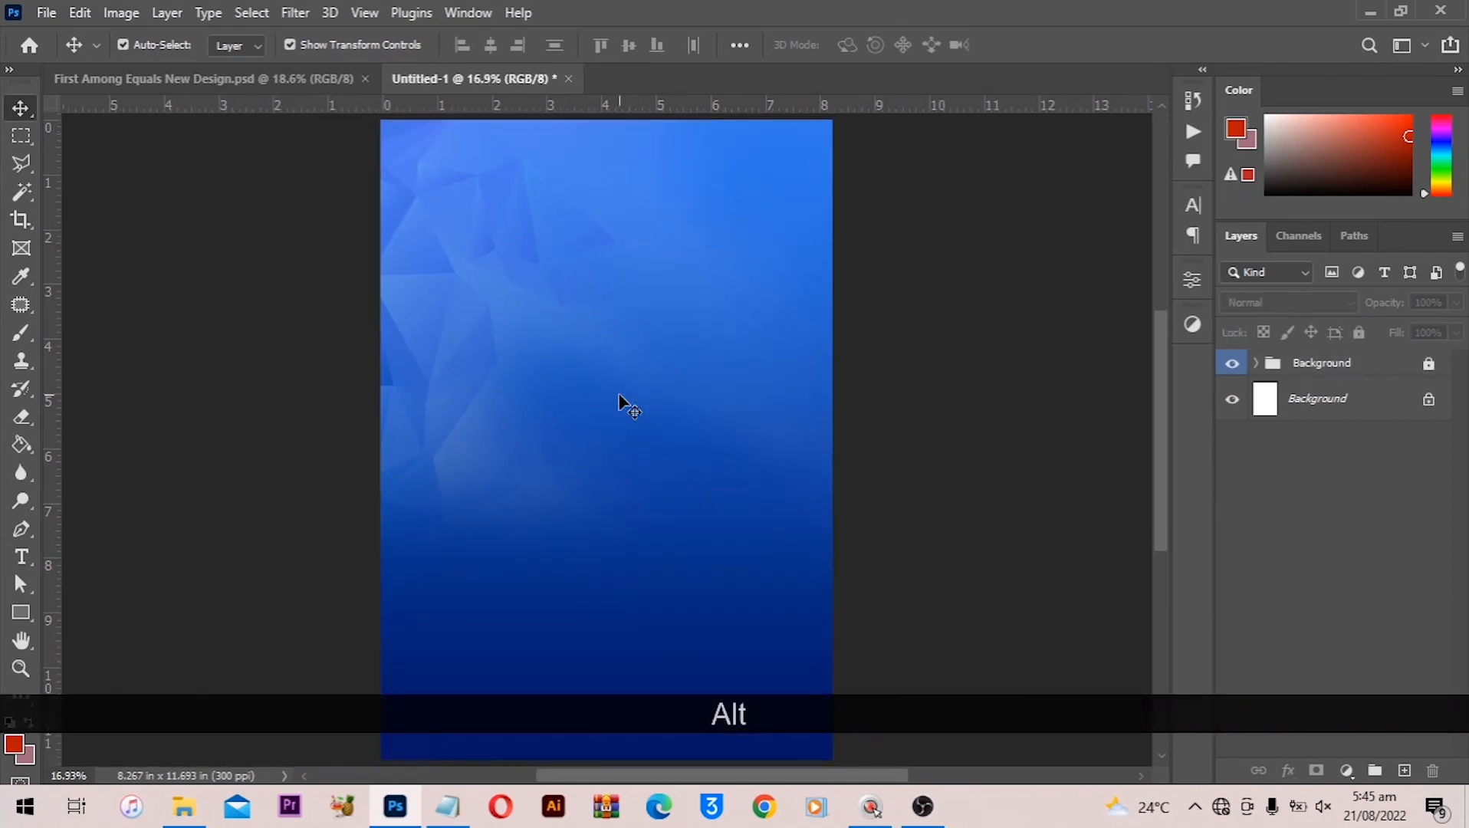
Place the Logo file from the First Among Equals Files folder, centred near the page's upper edge at Y about 183.5 px
click(170, 814)
click(785, 328)
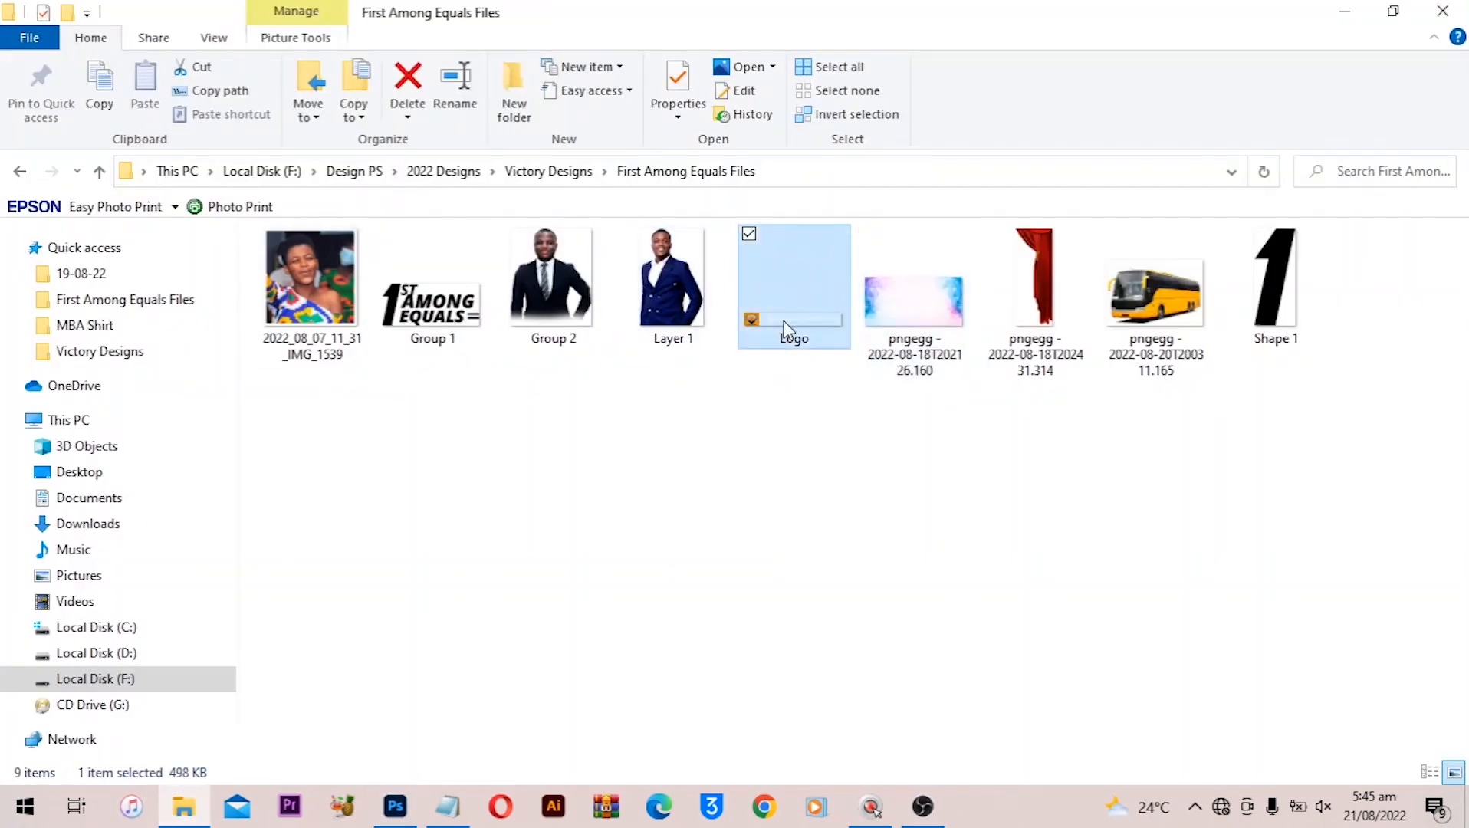
drag(785, 328, 517, 372)
key(shift)
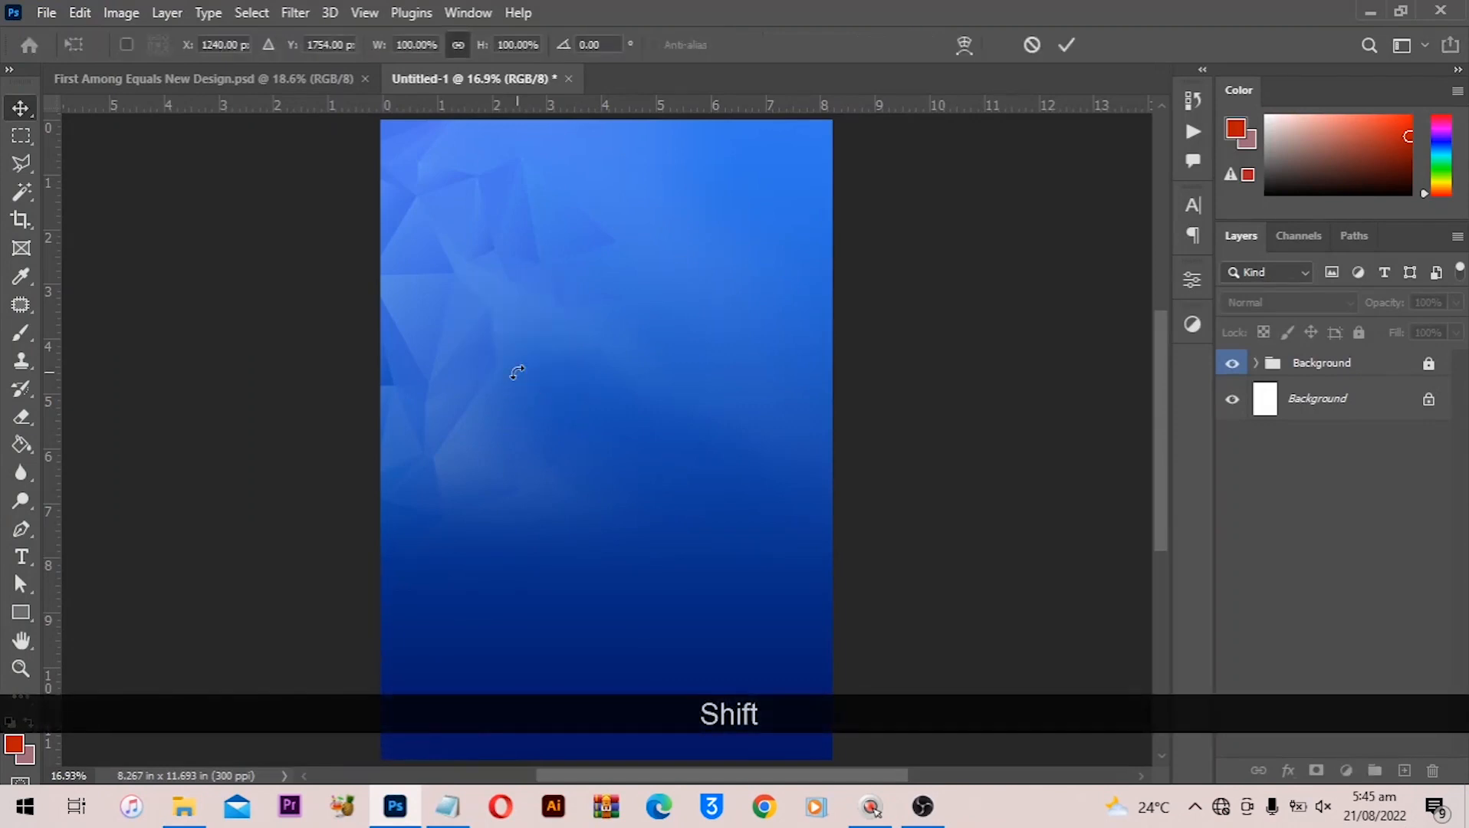
drag(604, 433, 606, 152)
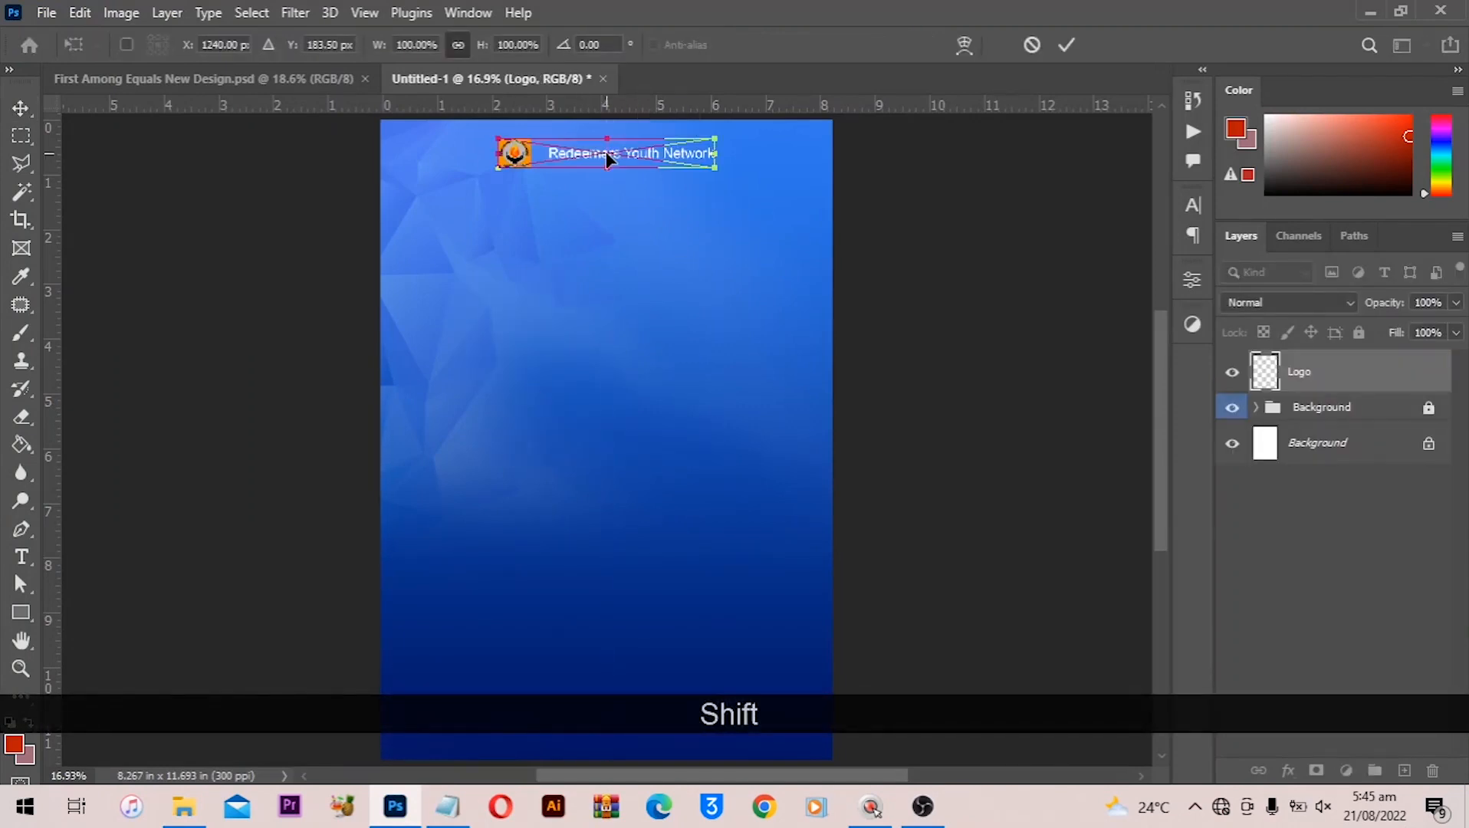
click(1066, 44)
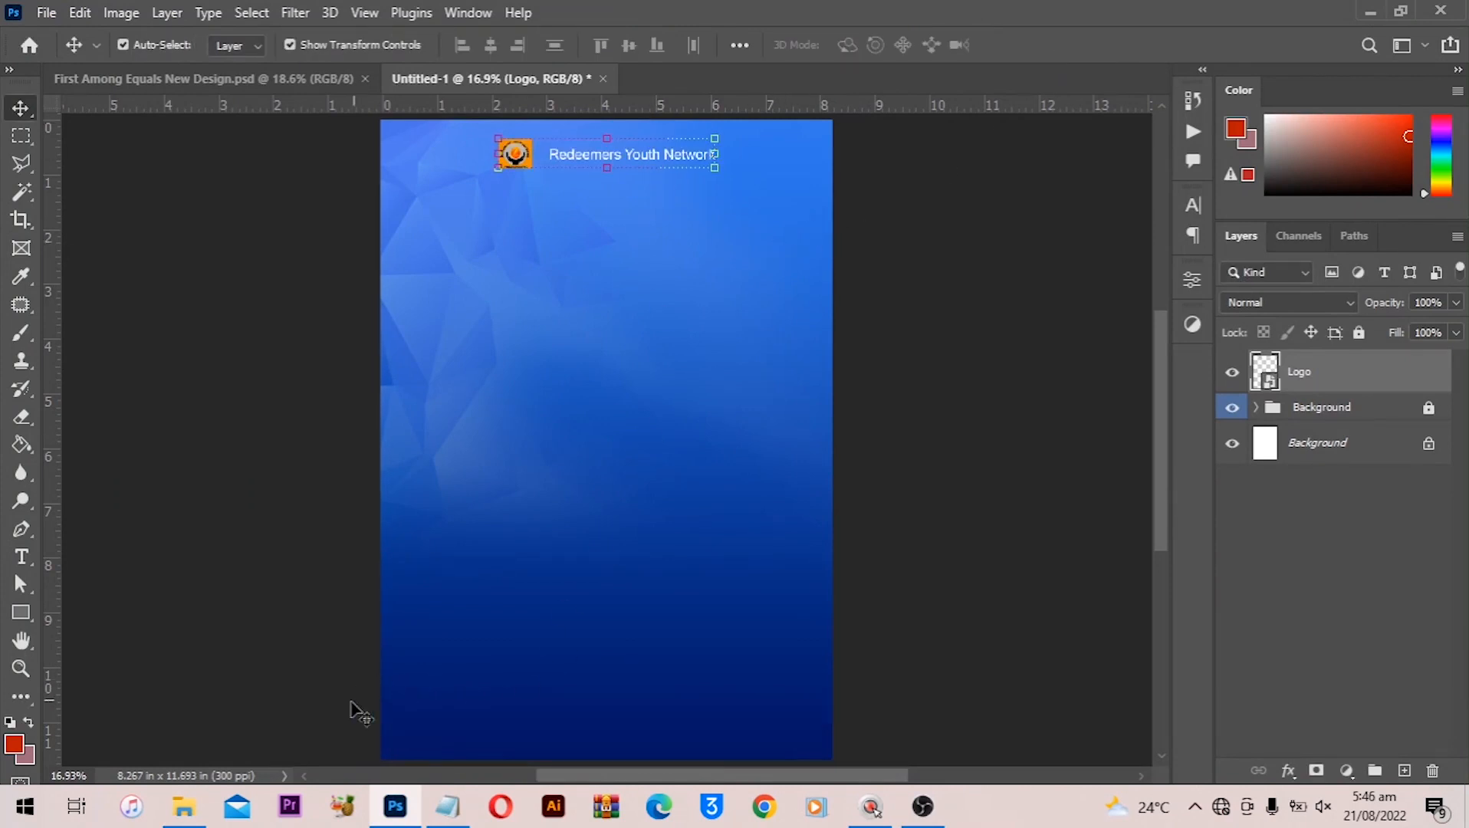
Copy the word "presents" from the Notepad flyer text and paste it as horizontal text below the logo in Photoshop
click(447, 806)
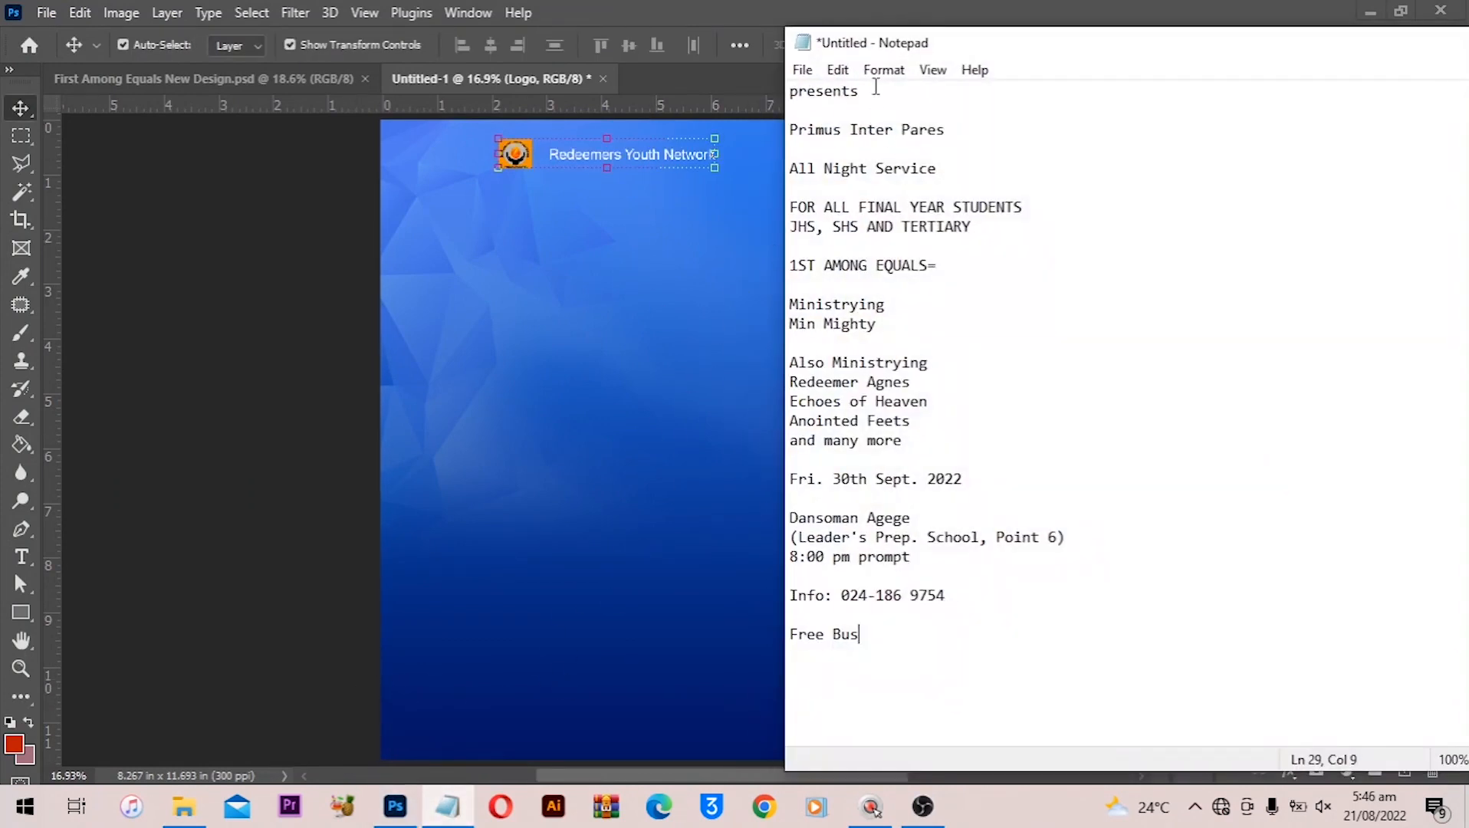
drag(877, 86, 765, 91)
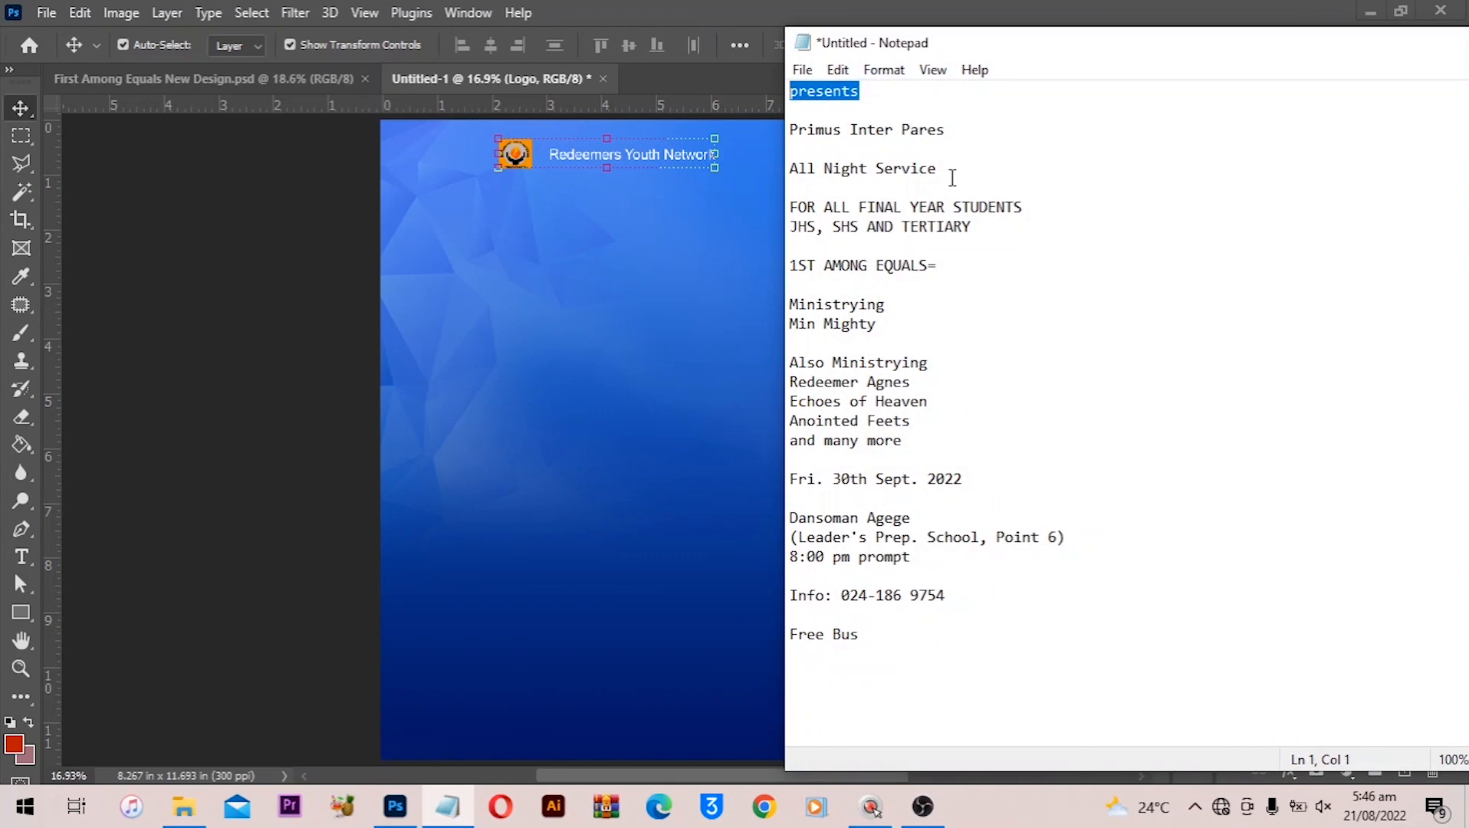
key(ctrl+c)
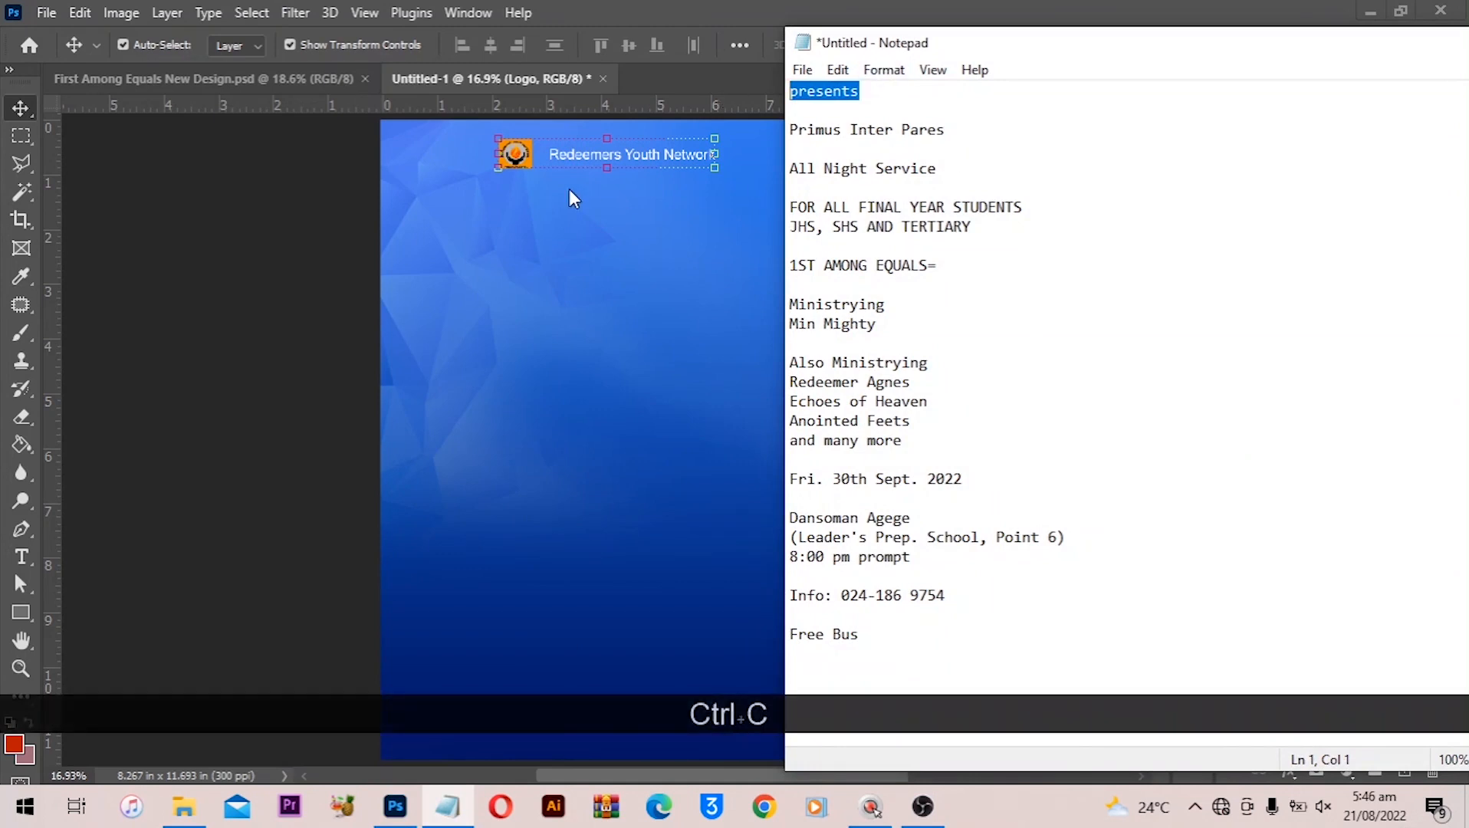
key(alt)
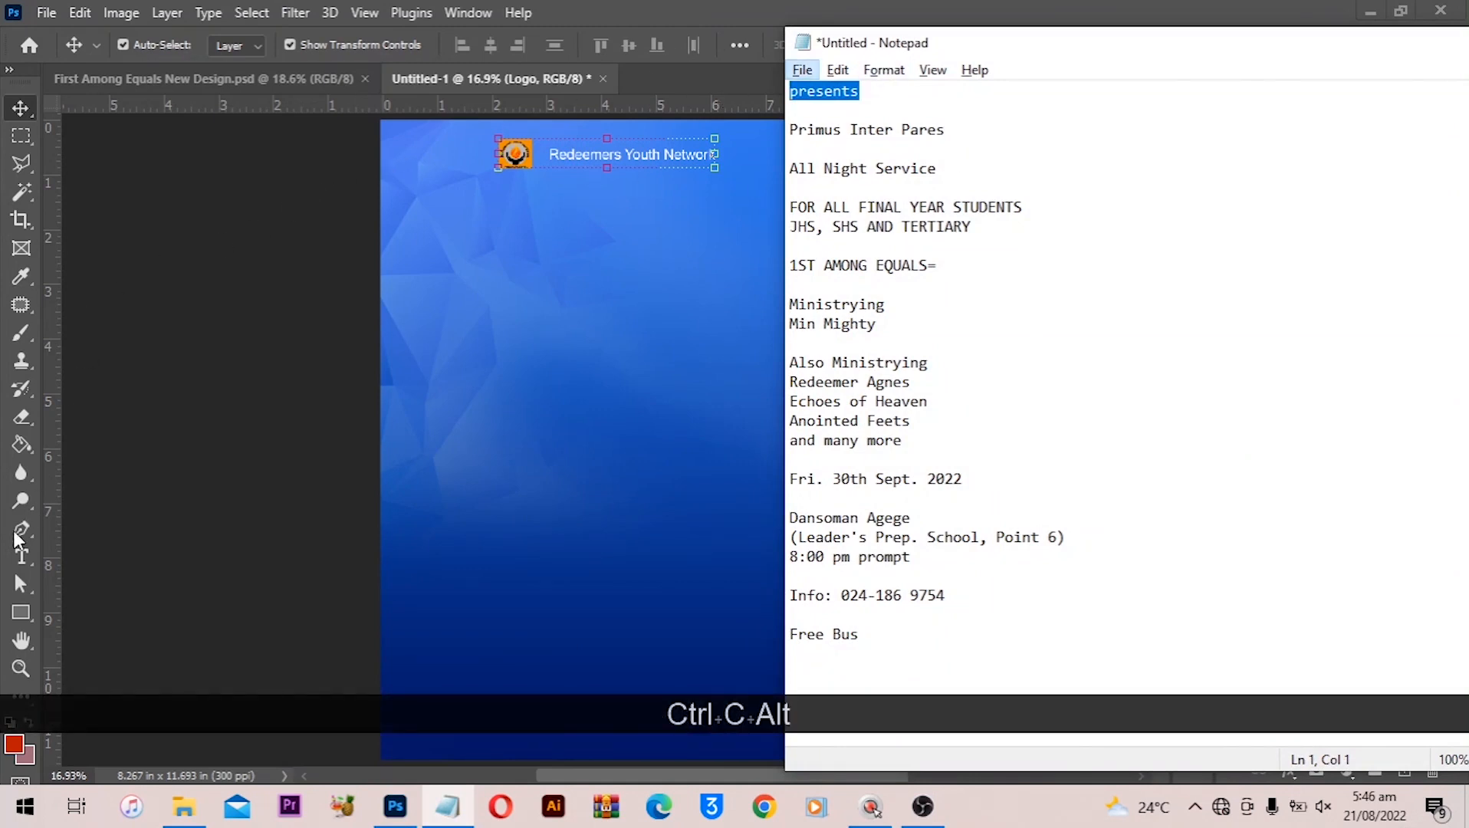
key(alt+Tab)
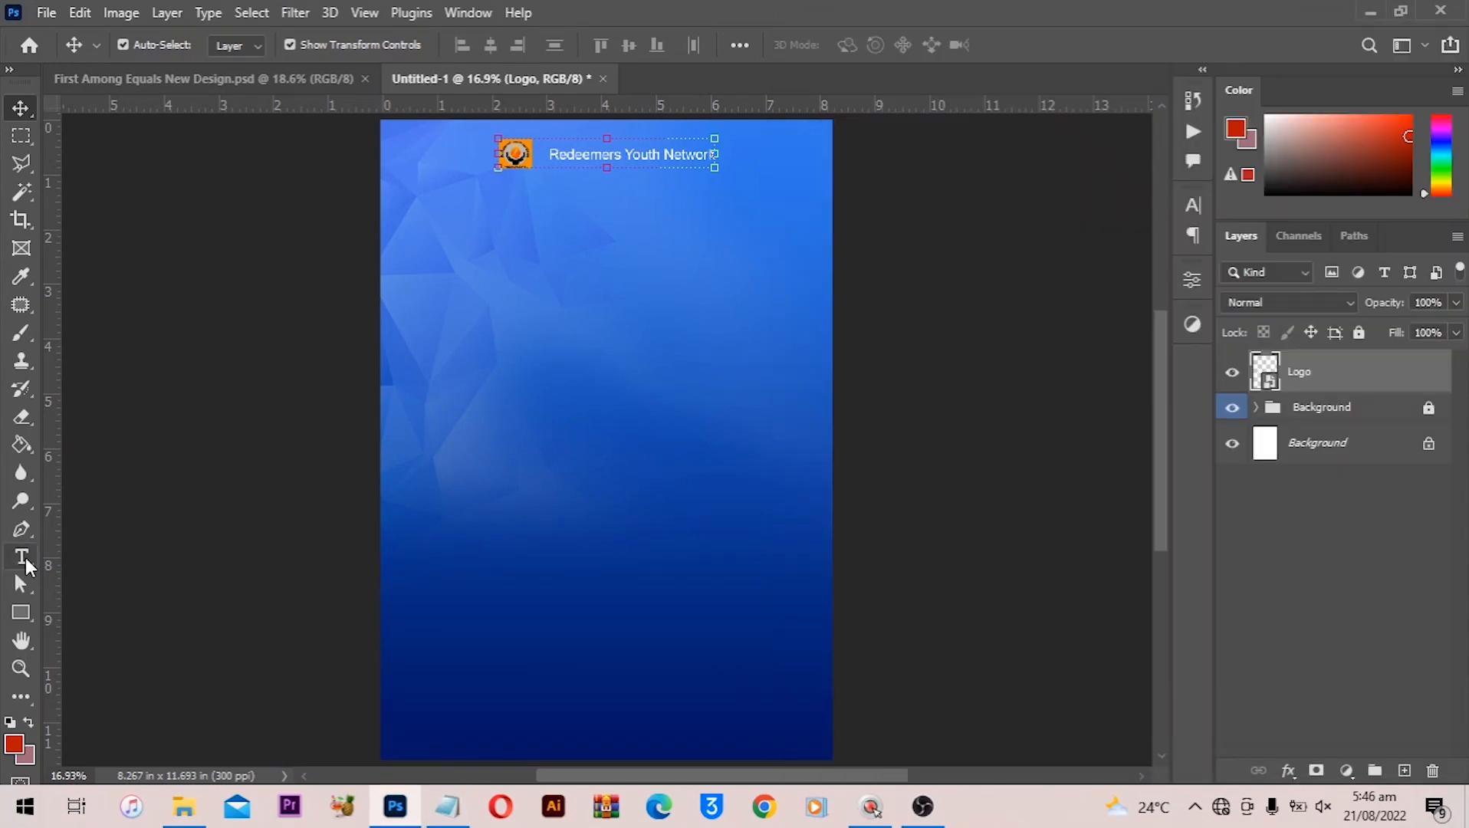
click(23, 558)
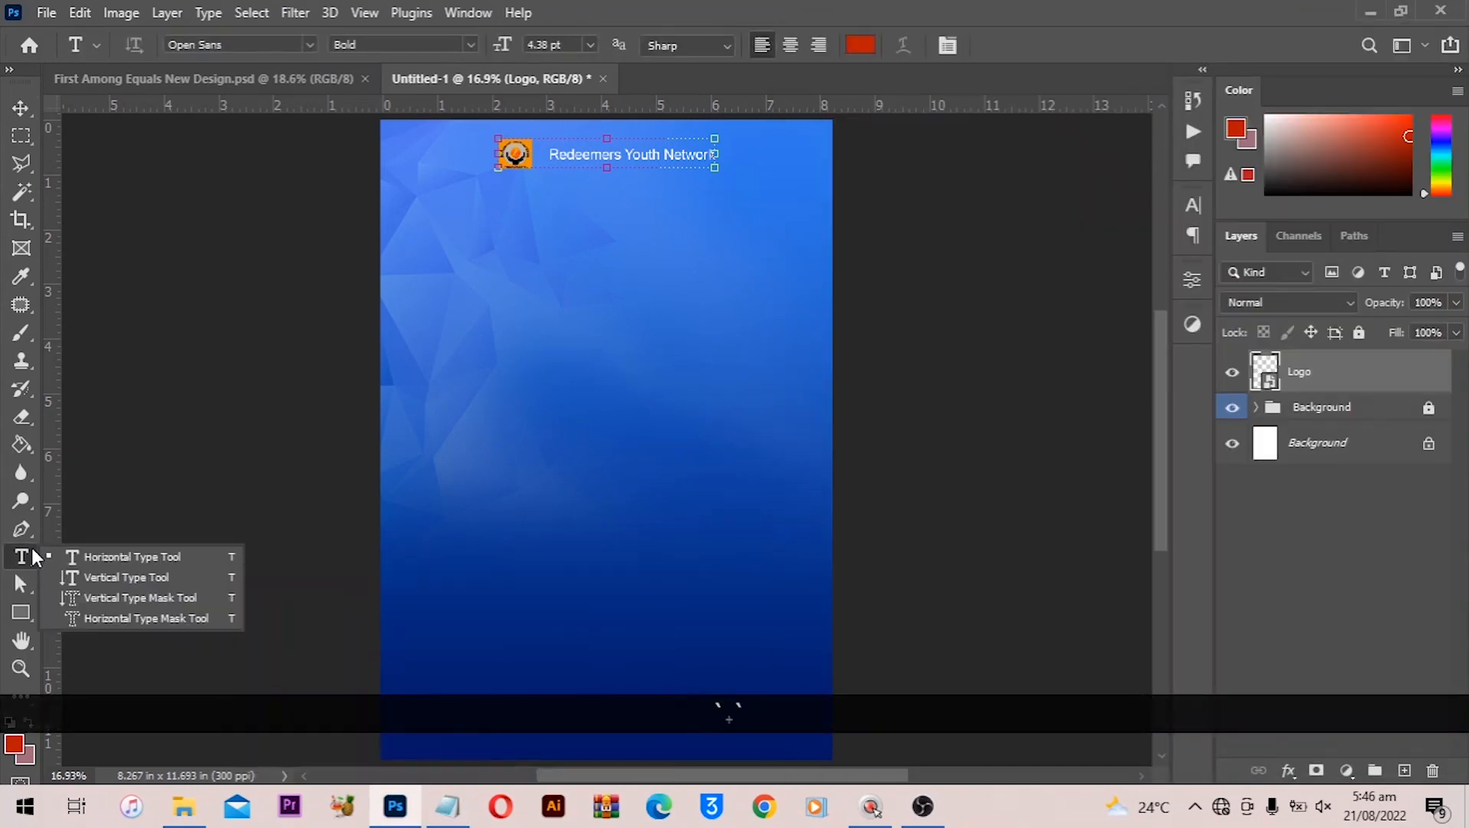
key(ctrl)
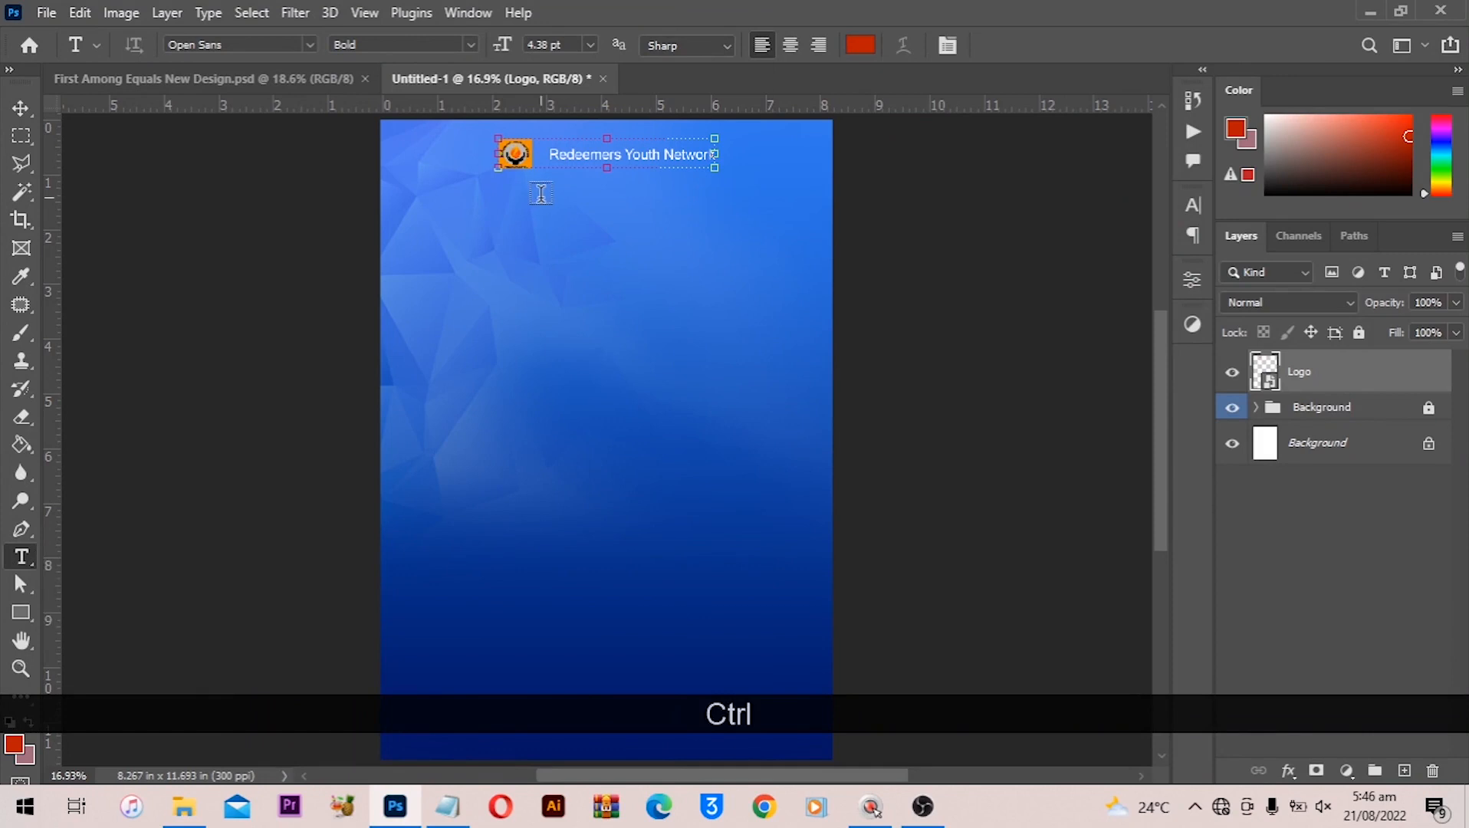
key(ctrl+v)
click(541, 193)
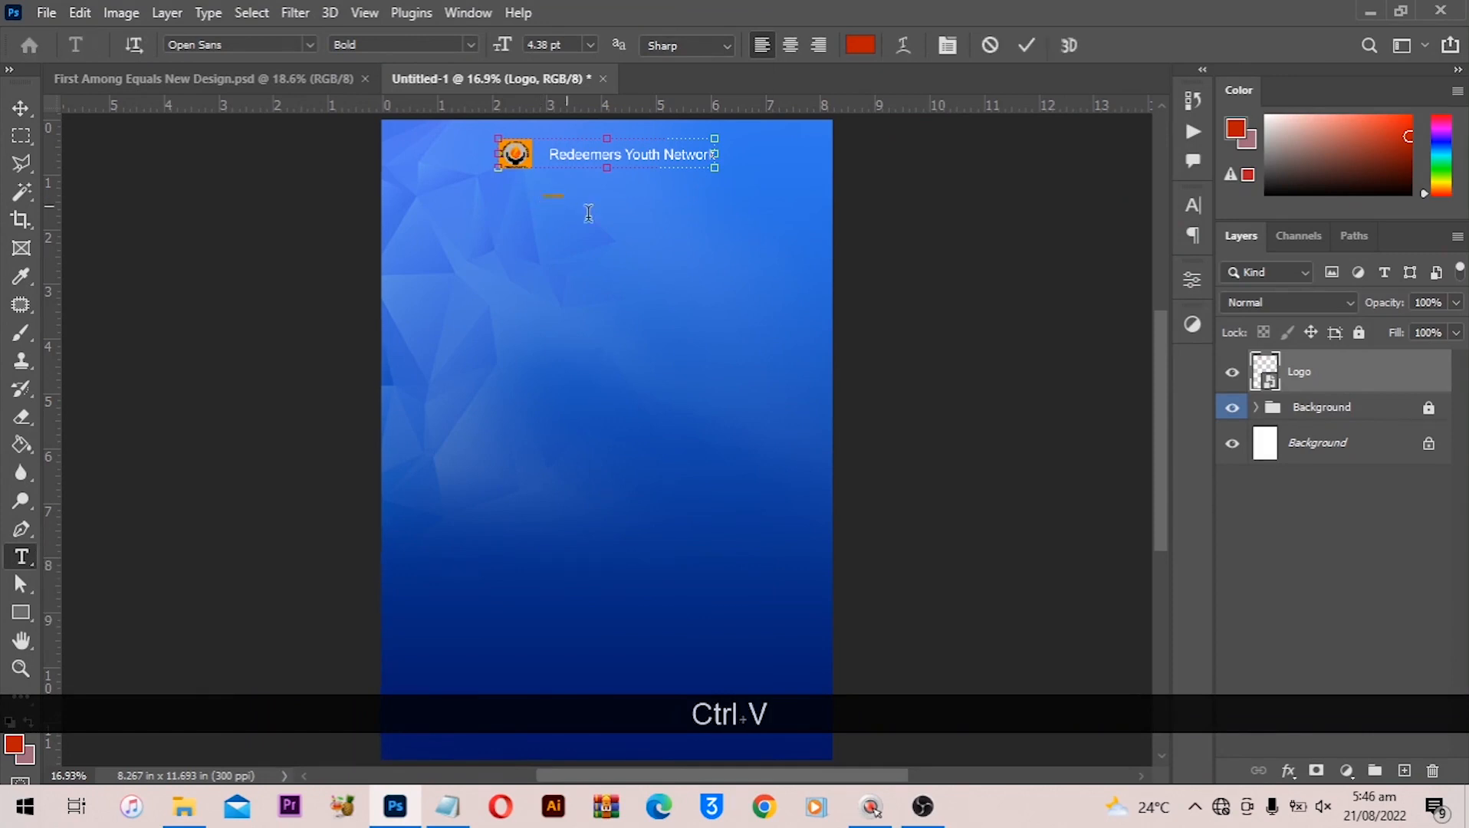
Scale the "presents" text below the logo up to about 14.35 pt
scroll(606, 219, up, 1)
scroll(603, 209, up, 1)
key(ctrl+alt+a)
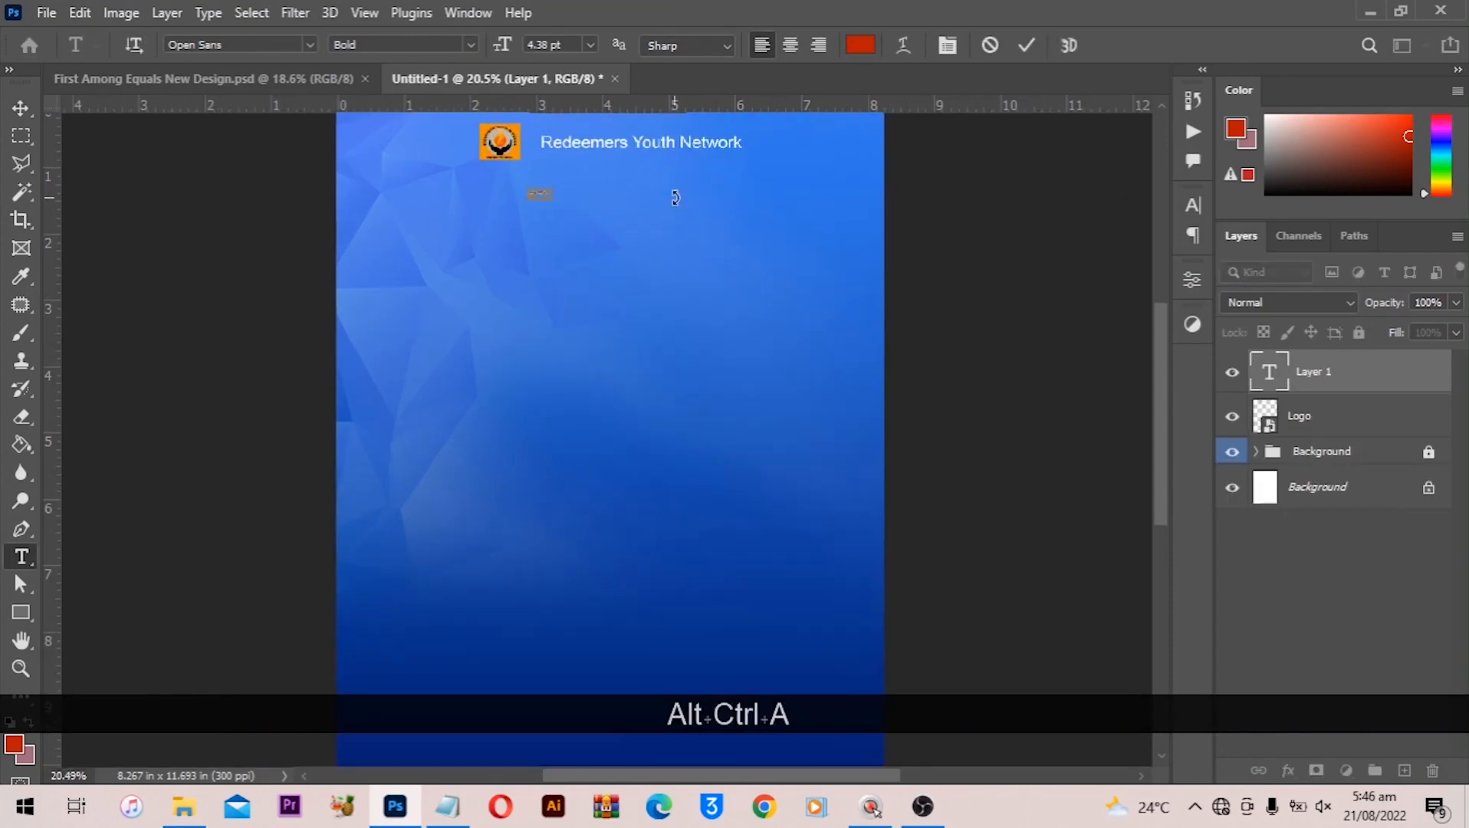
drag(506, 47, 531, 50)
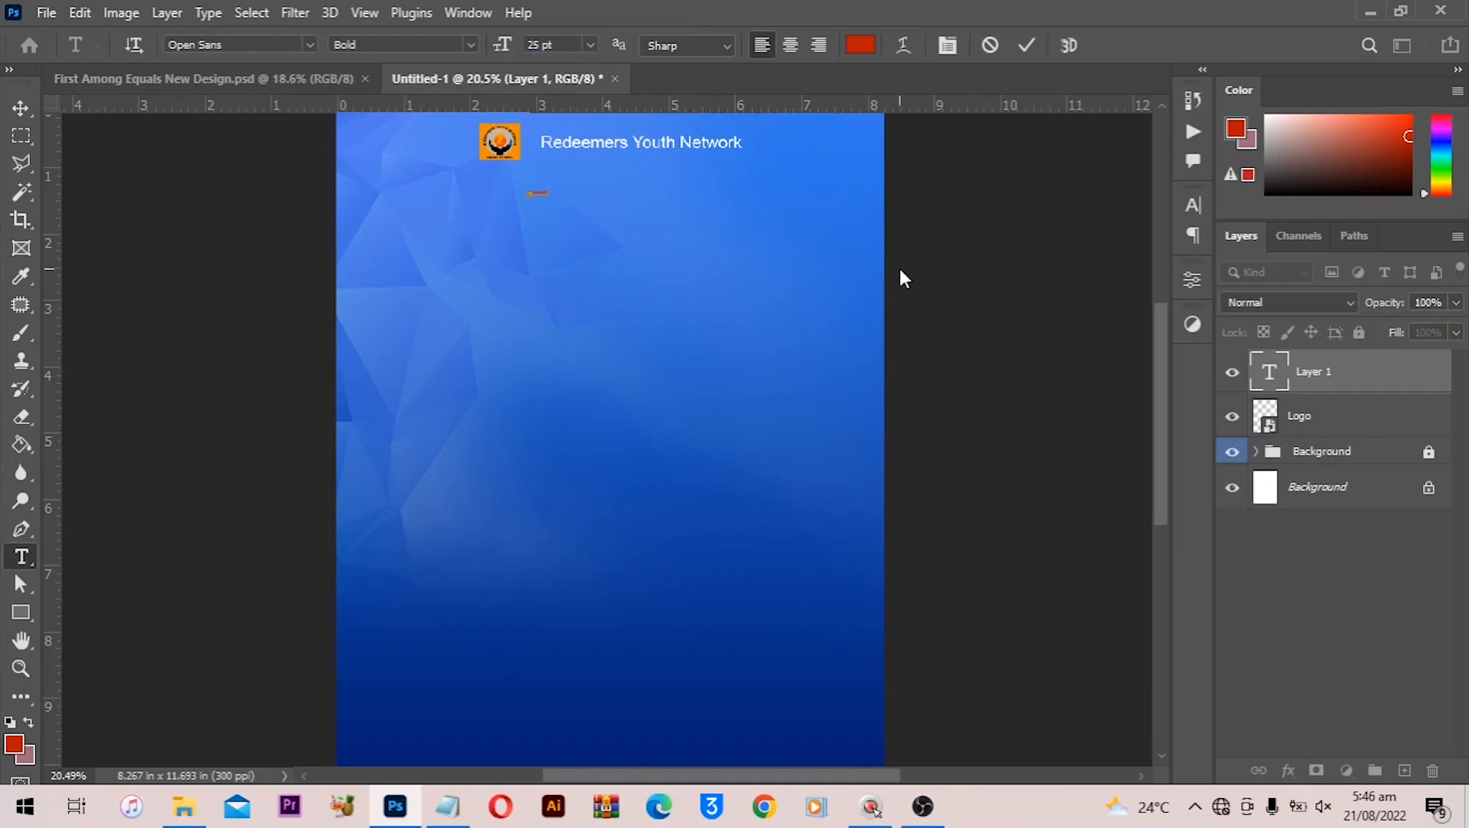
click(20, 107)
scroll(548, 182, up, 3)
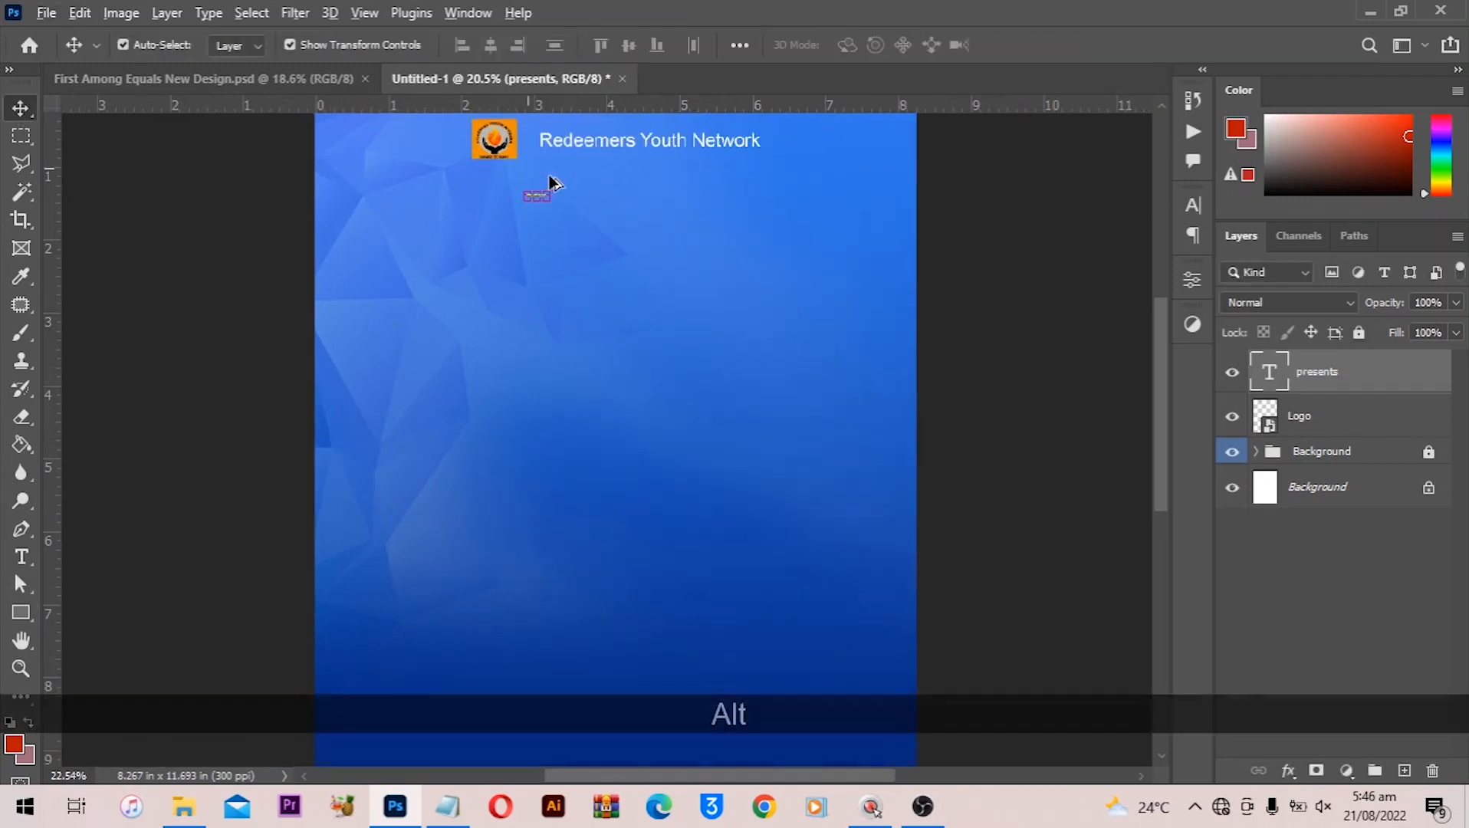
drag(550, 205, 602, 220)
key(Return)
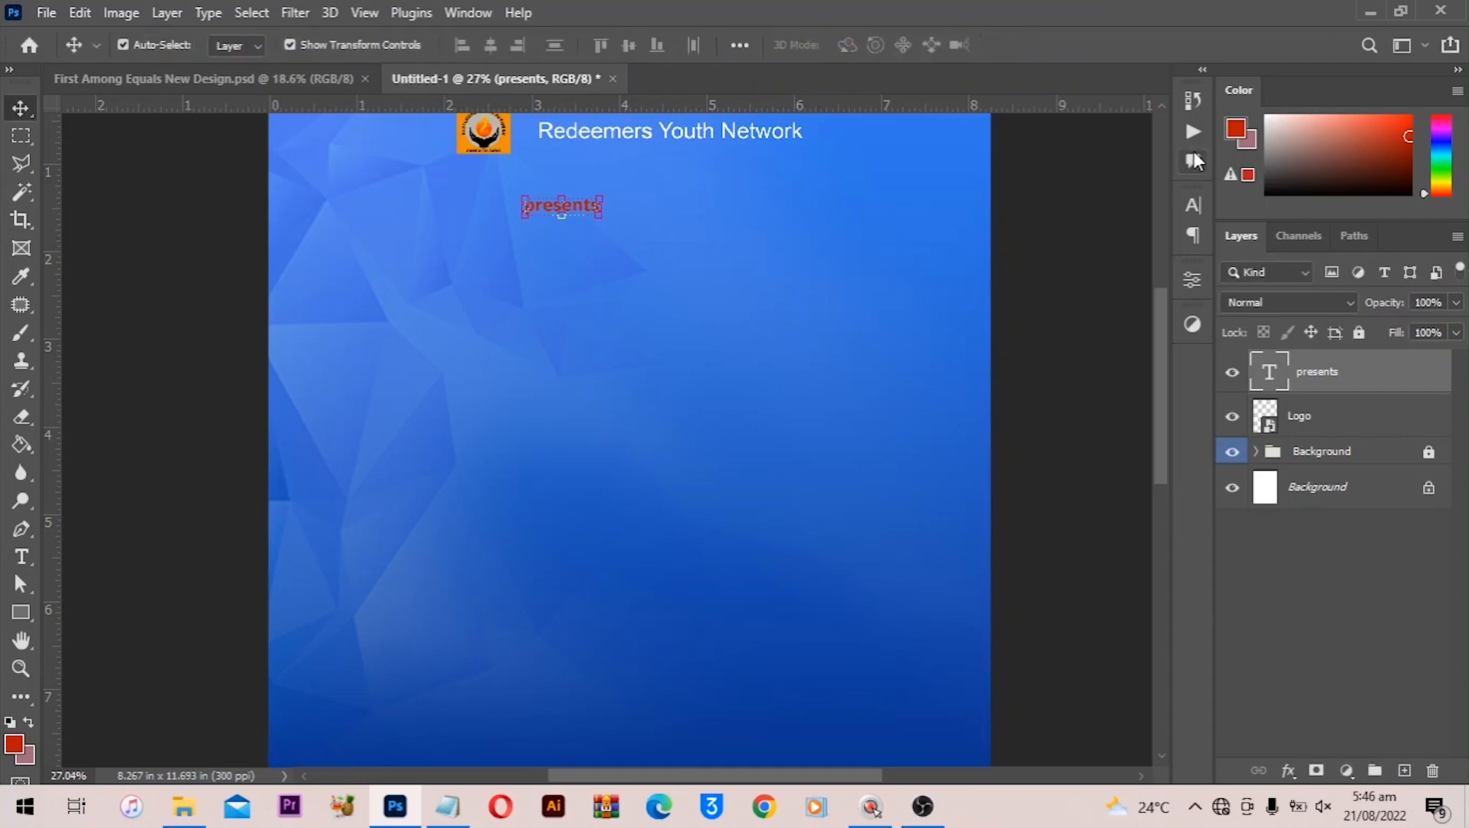
Display the Character settings and change the "presents" text colour to white
click(1191, 206)
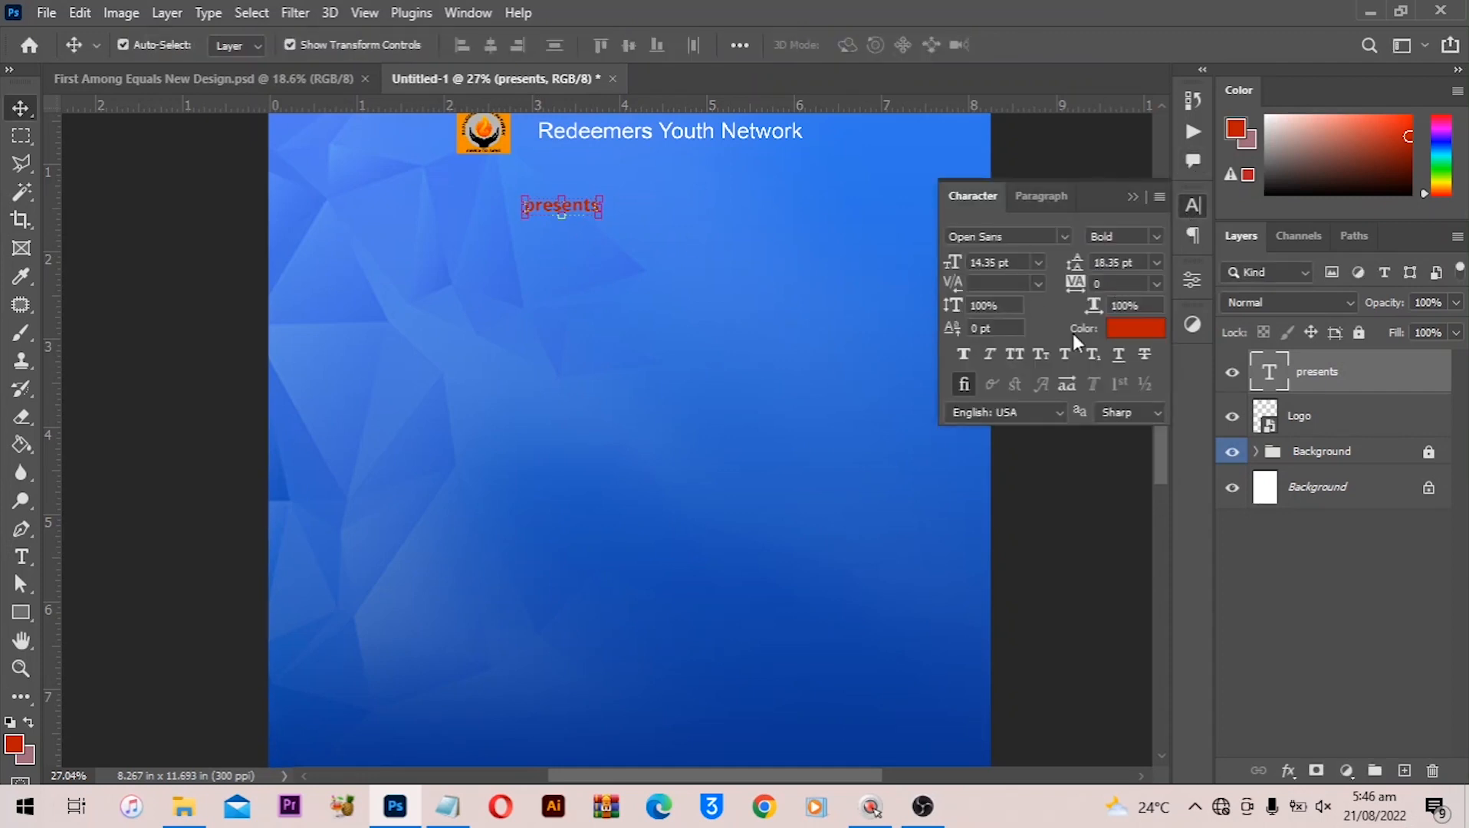
click(1134, 197)
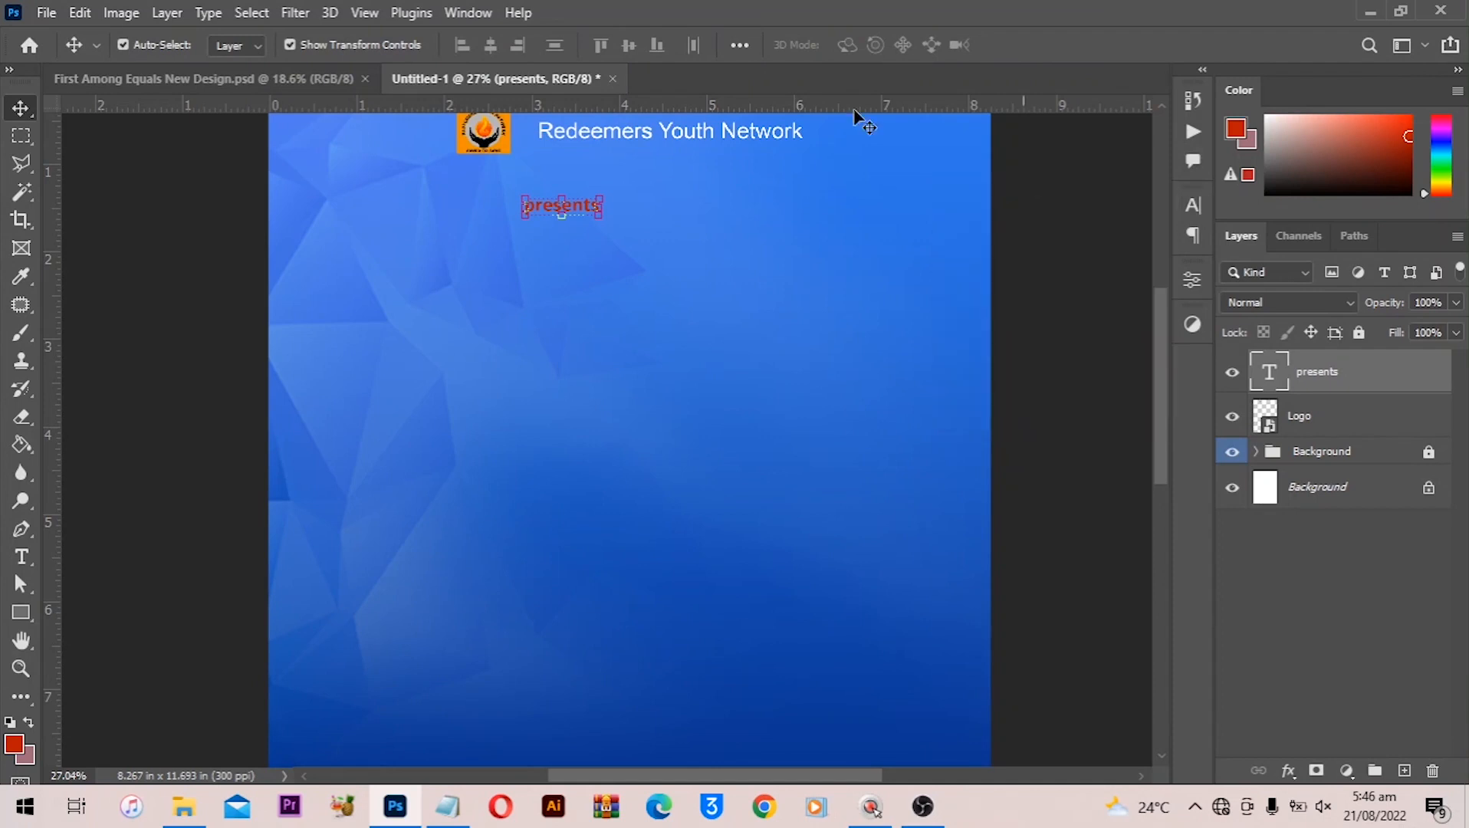
click(469, 13)
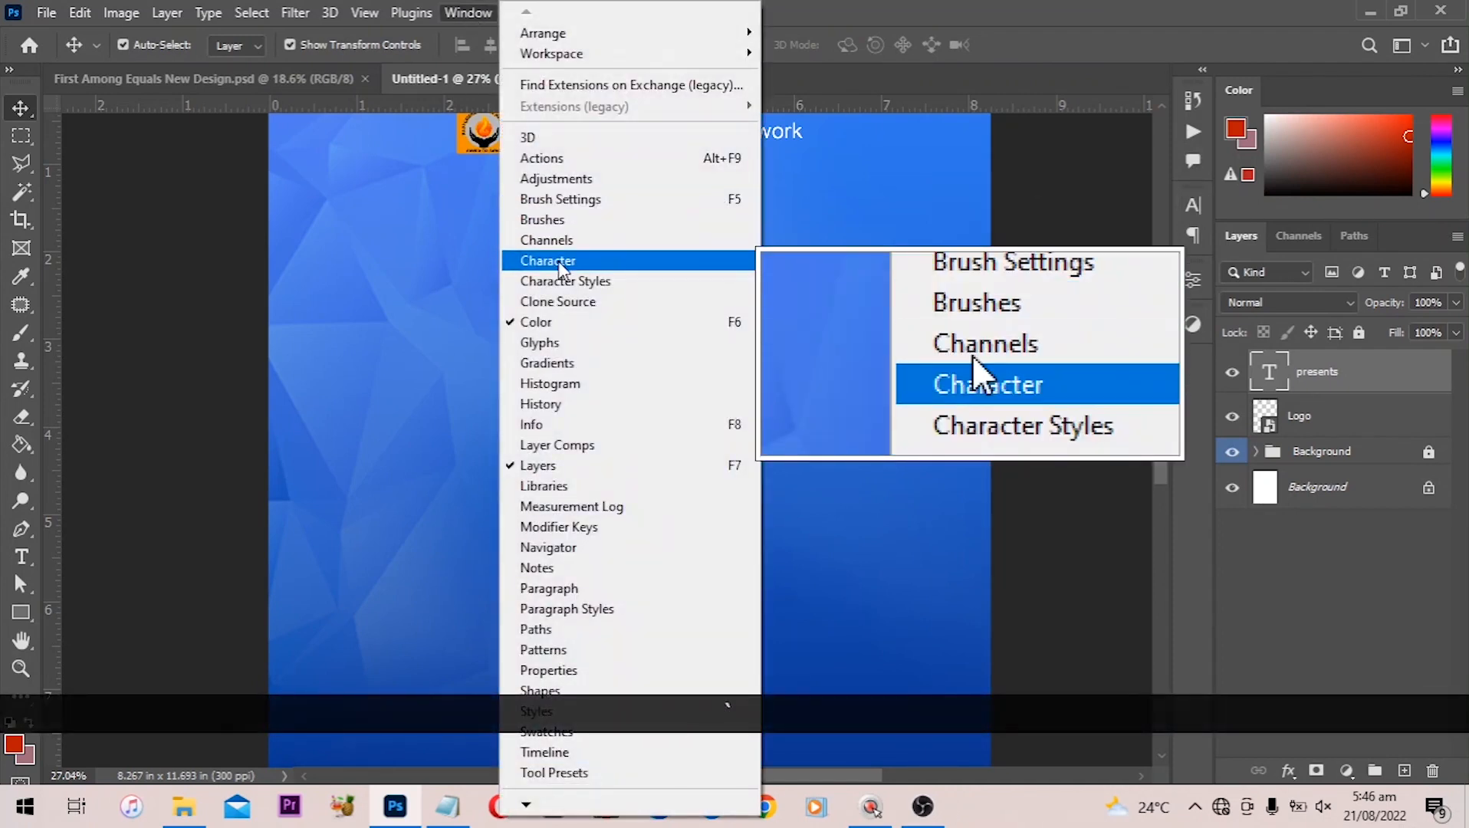
click(557, 261)
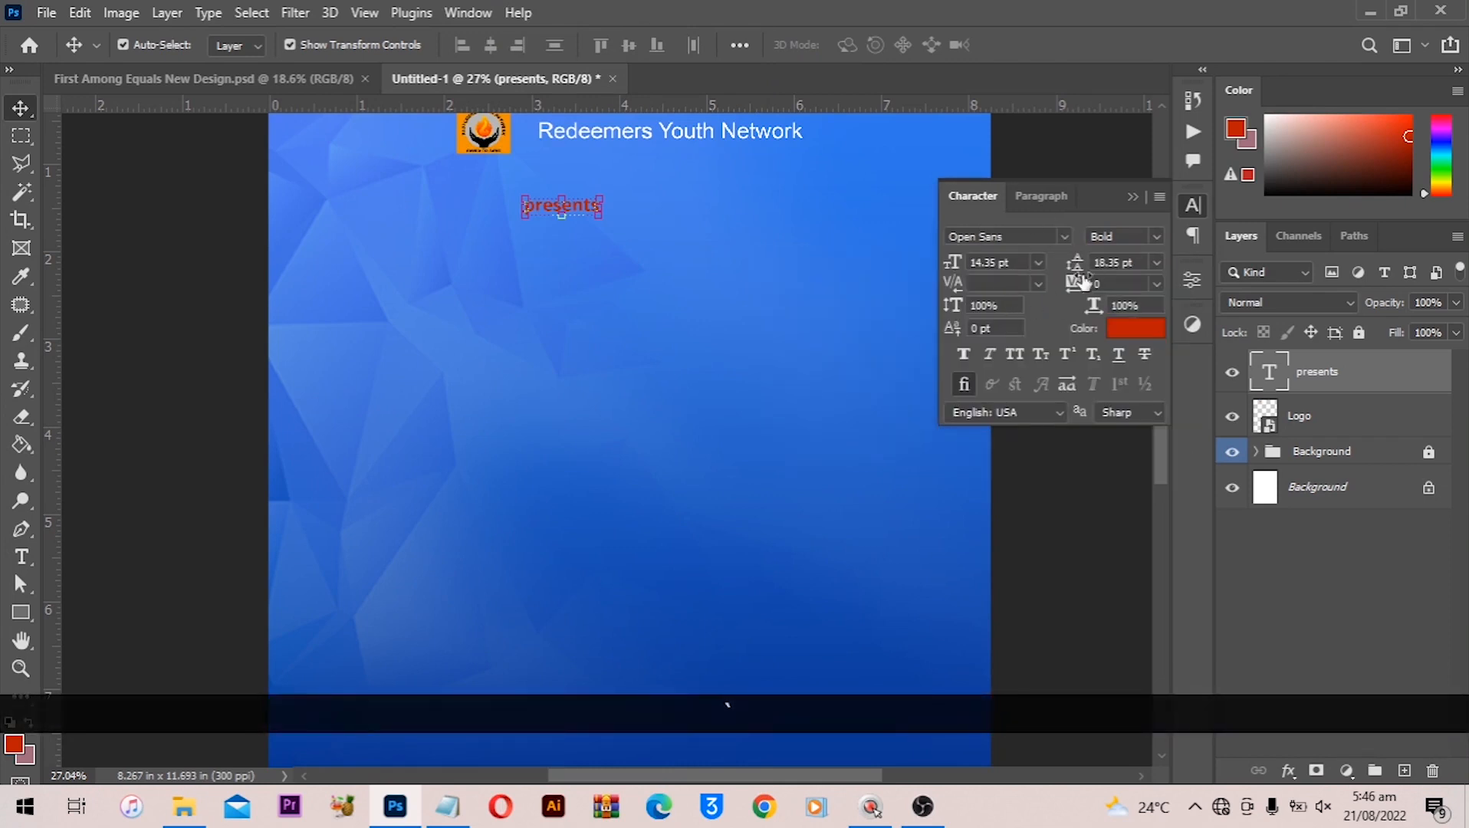
click(1143, 326)
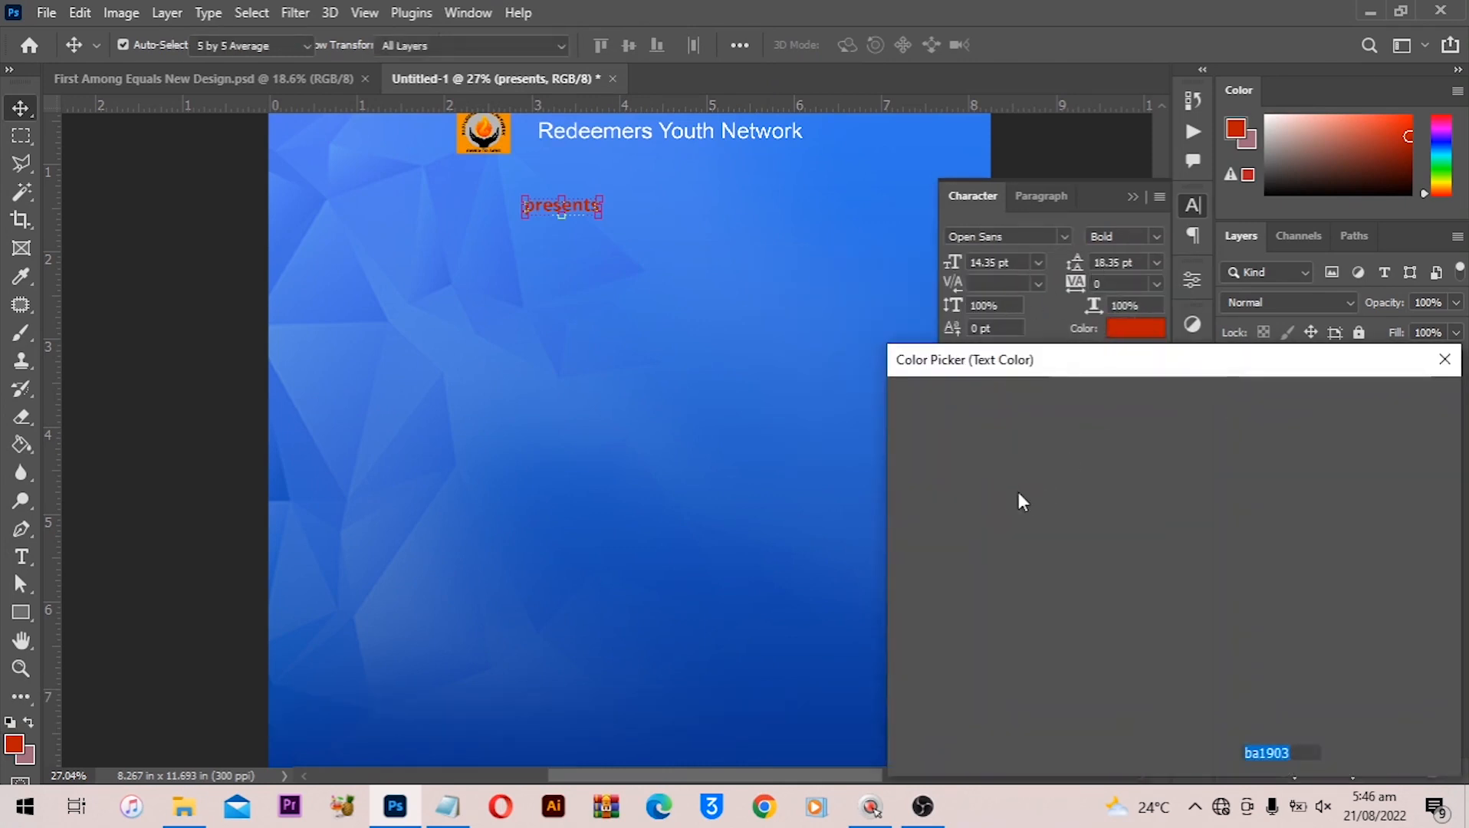
drag(1006, 495, 862, 365)
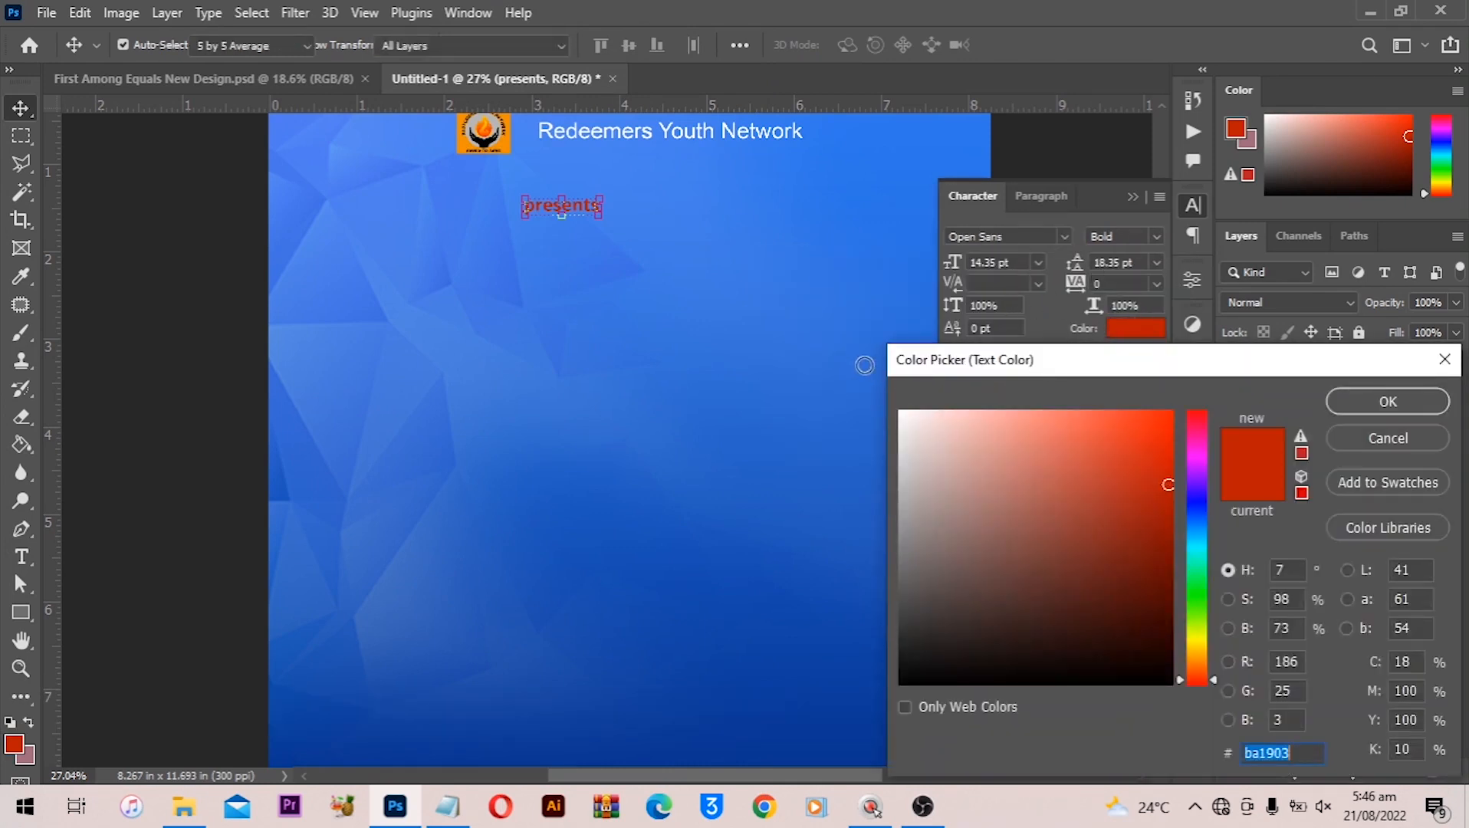
click(1357, 398)
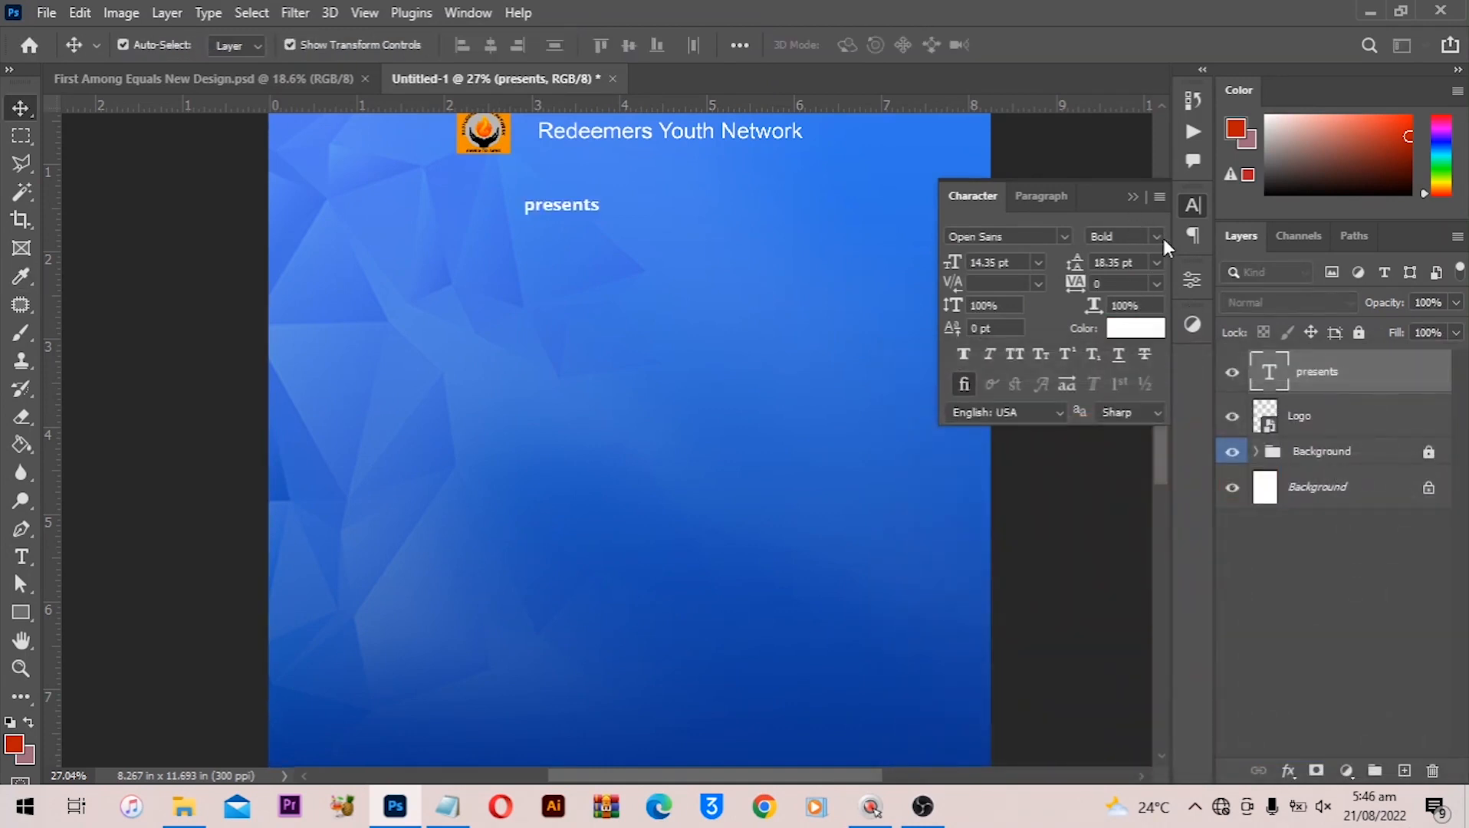
Set the "presents" text to the Open Sans Regular style with 240 tracking
click(1158, 237)
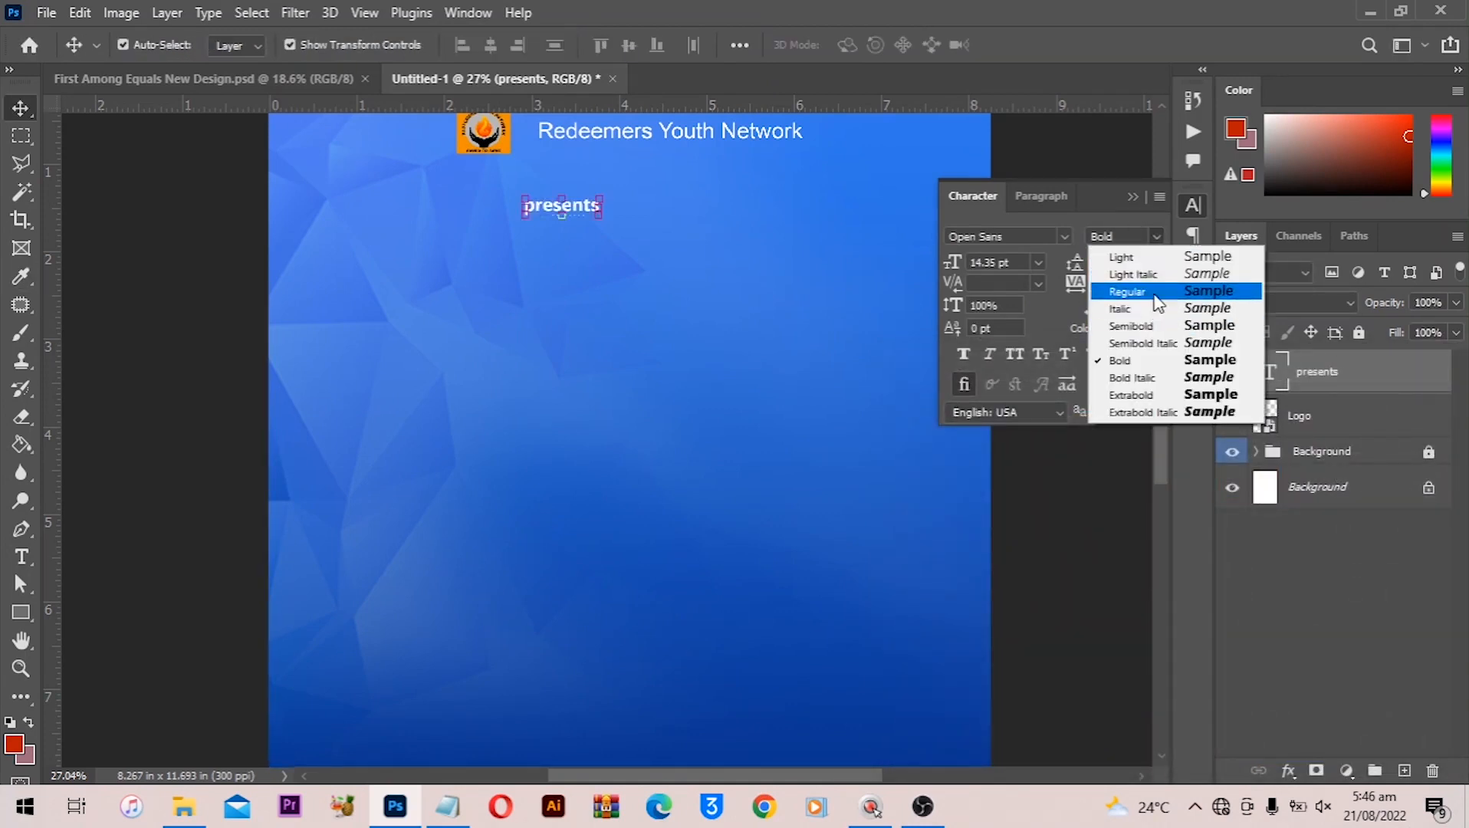
click(1143, 291)
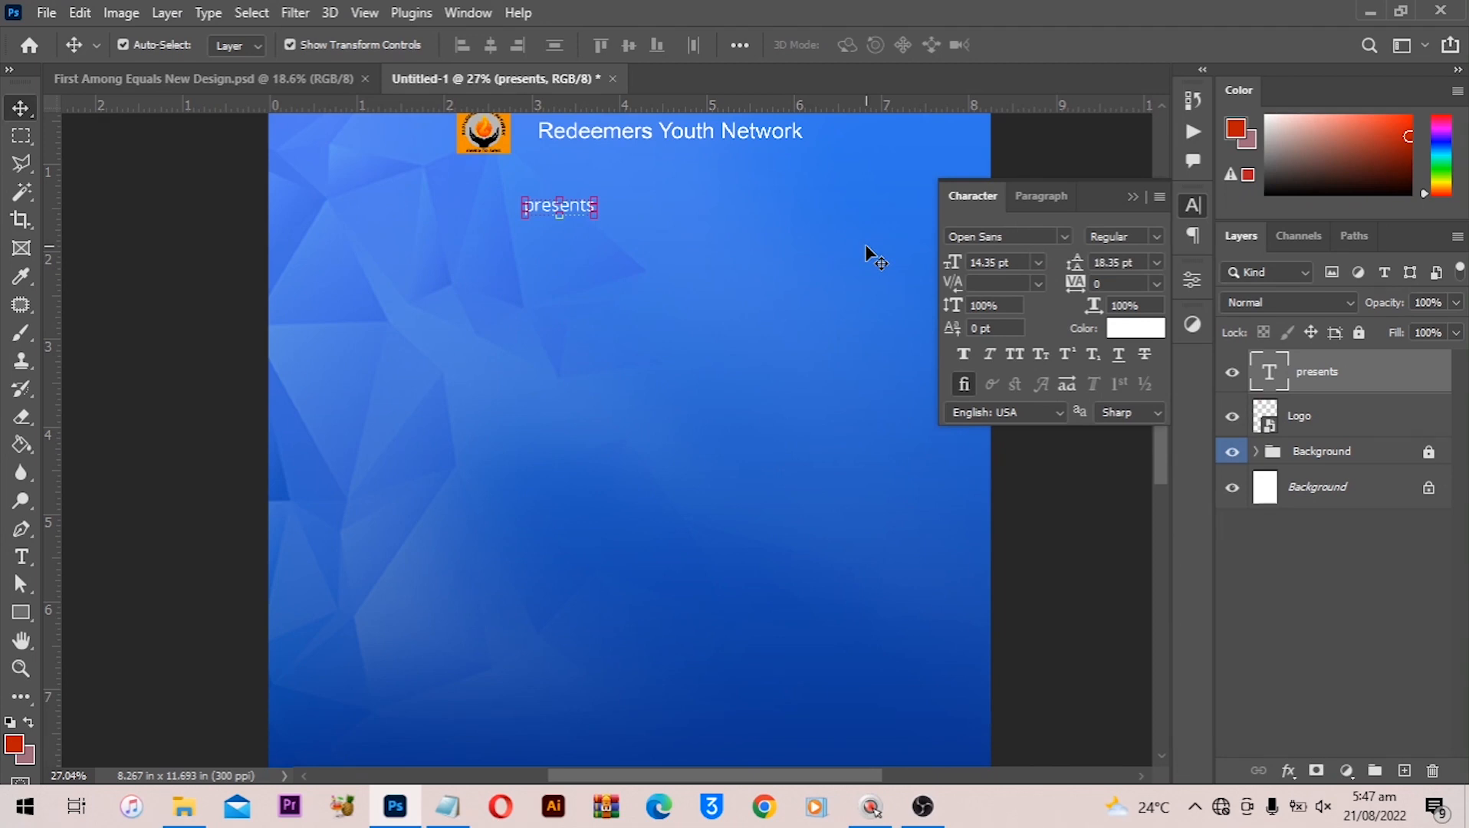
drag(1077, 287, 1100, 282)
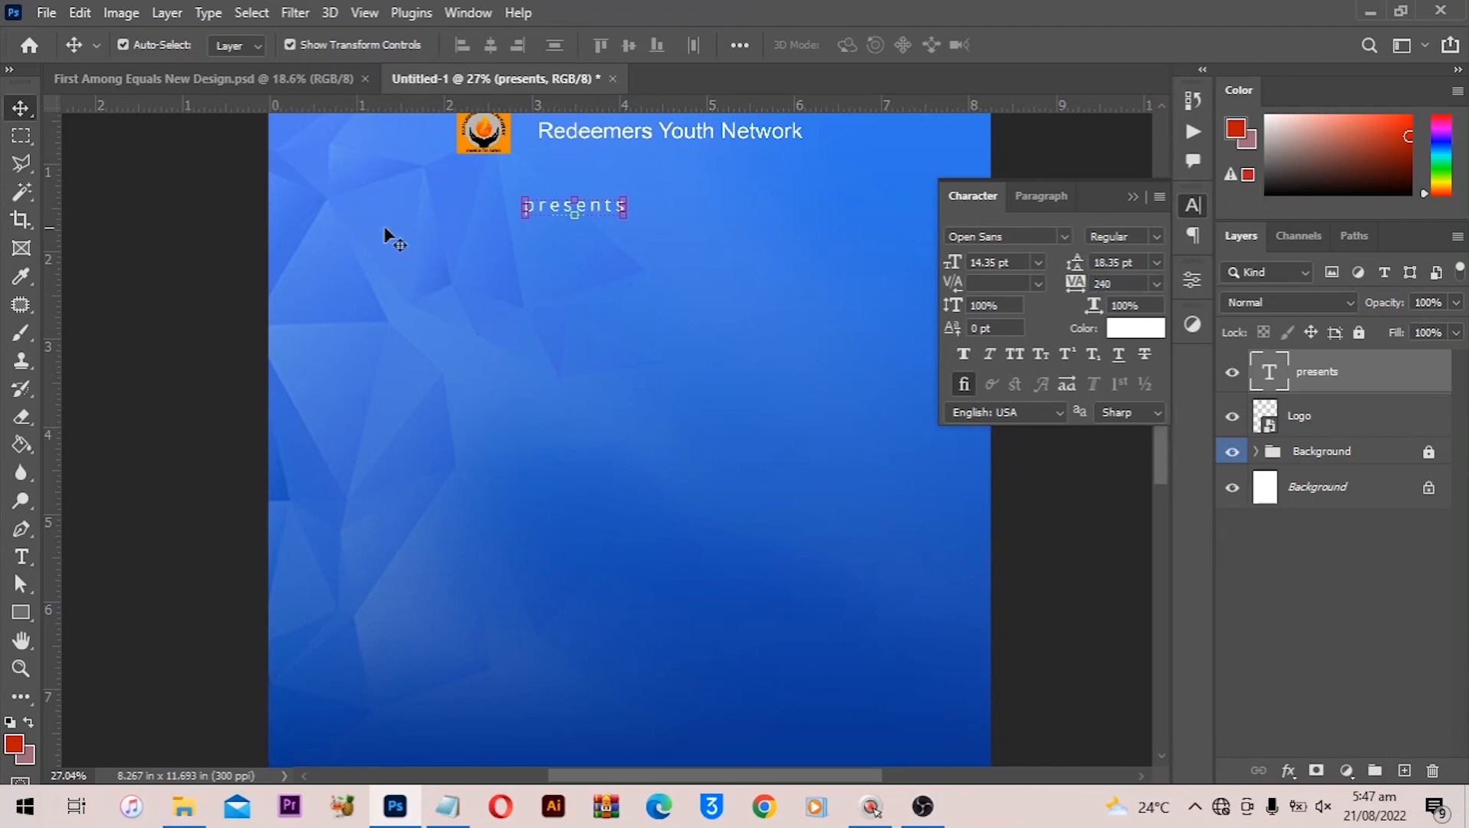
Move the "presents" text beneath the "Redeemers Youth Network" heading
click(185, 267)
scroll(606, 214, up, 1)
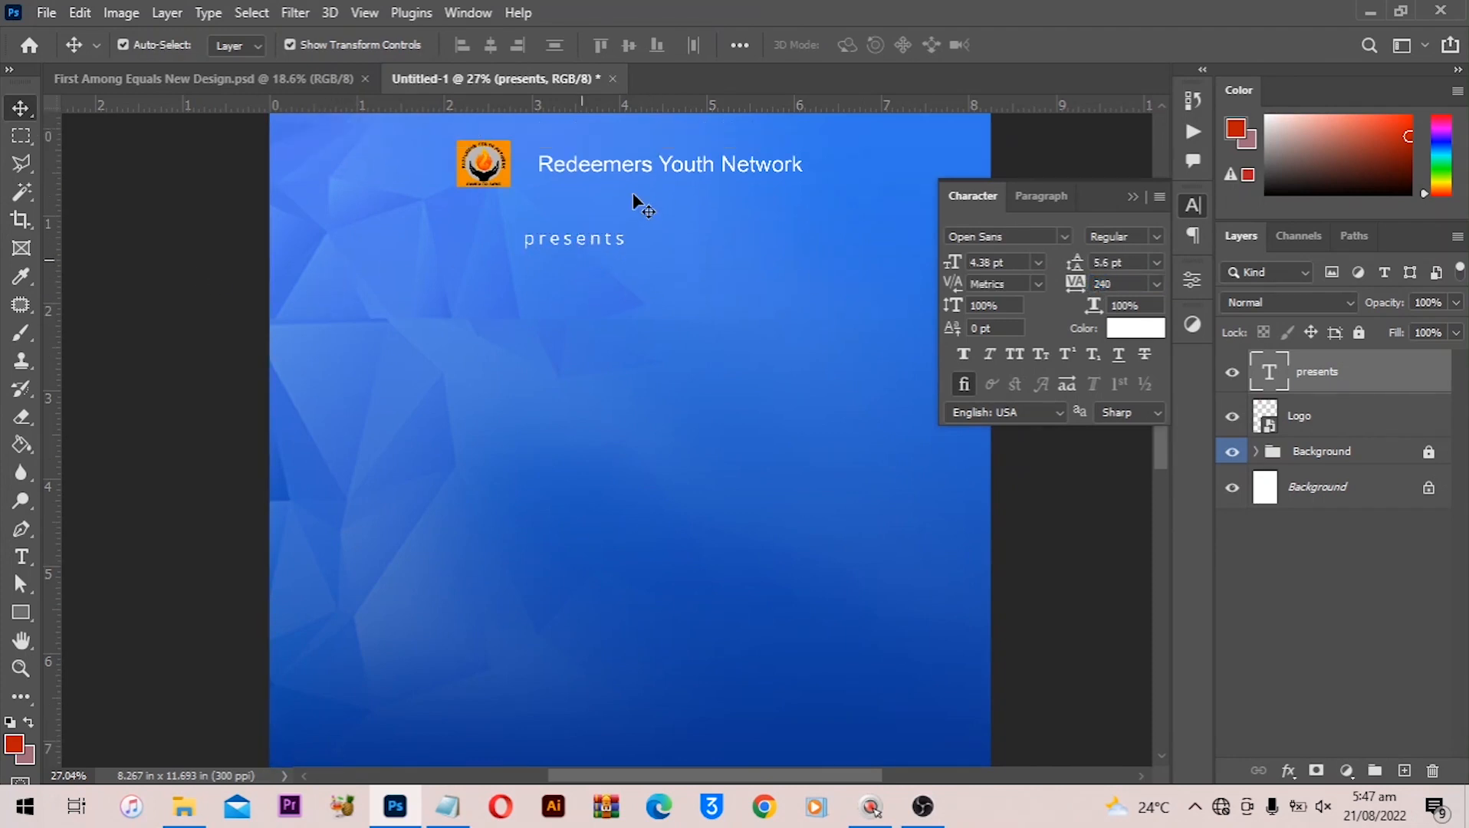
drag(581, 207, 659, 231)
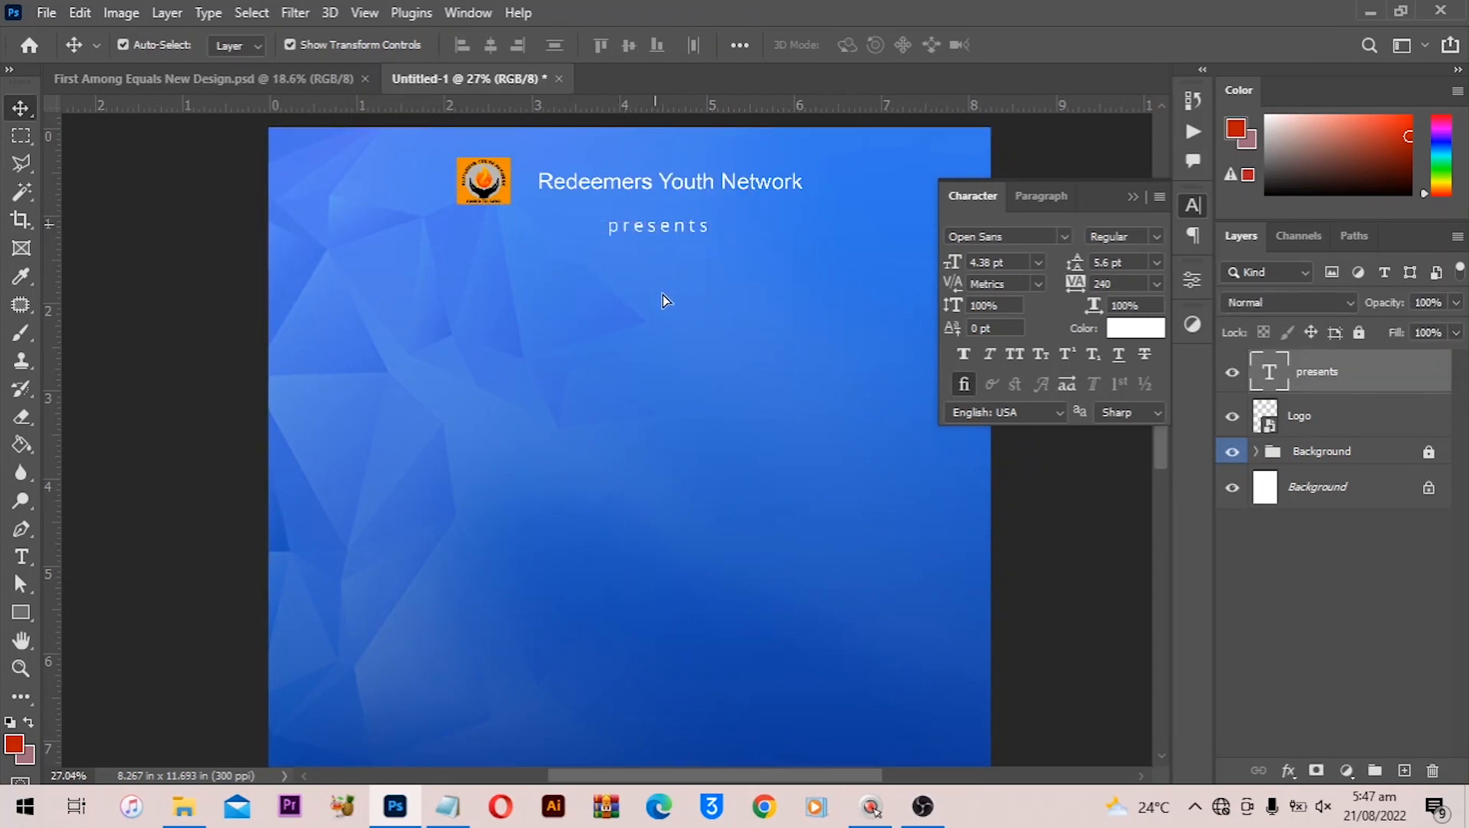
Select the logo and "presents" text together, compare their placement with the finished flyer, and shift both left
click(490, 190)
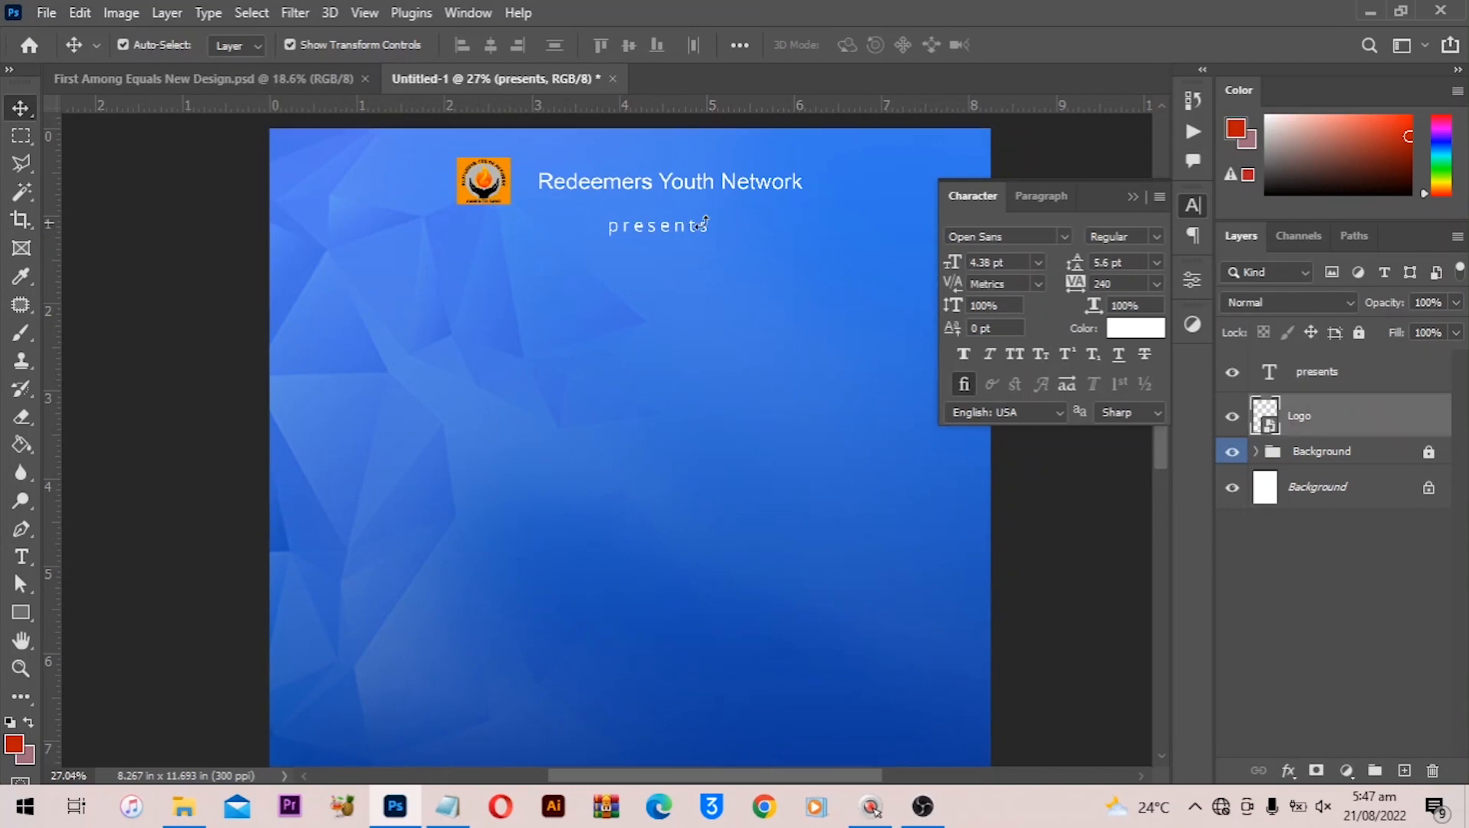
drag(674, 290, 432, 190)
click(204, 79)
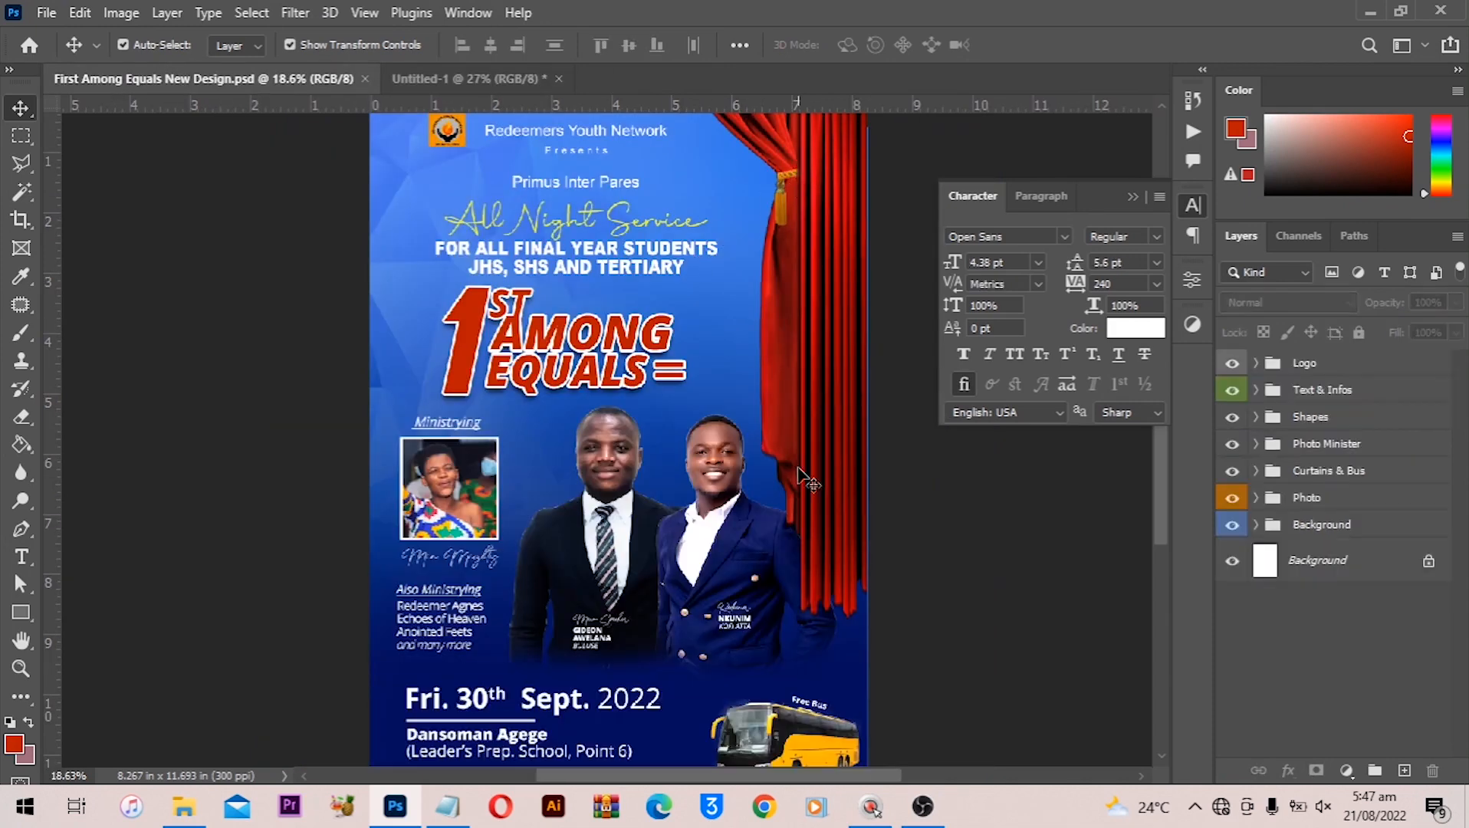
click(423, 73)
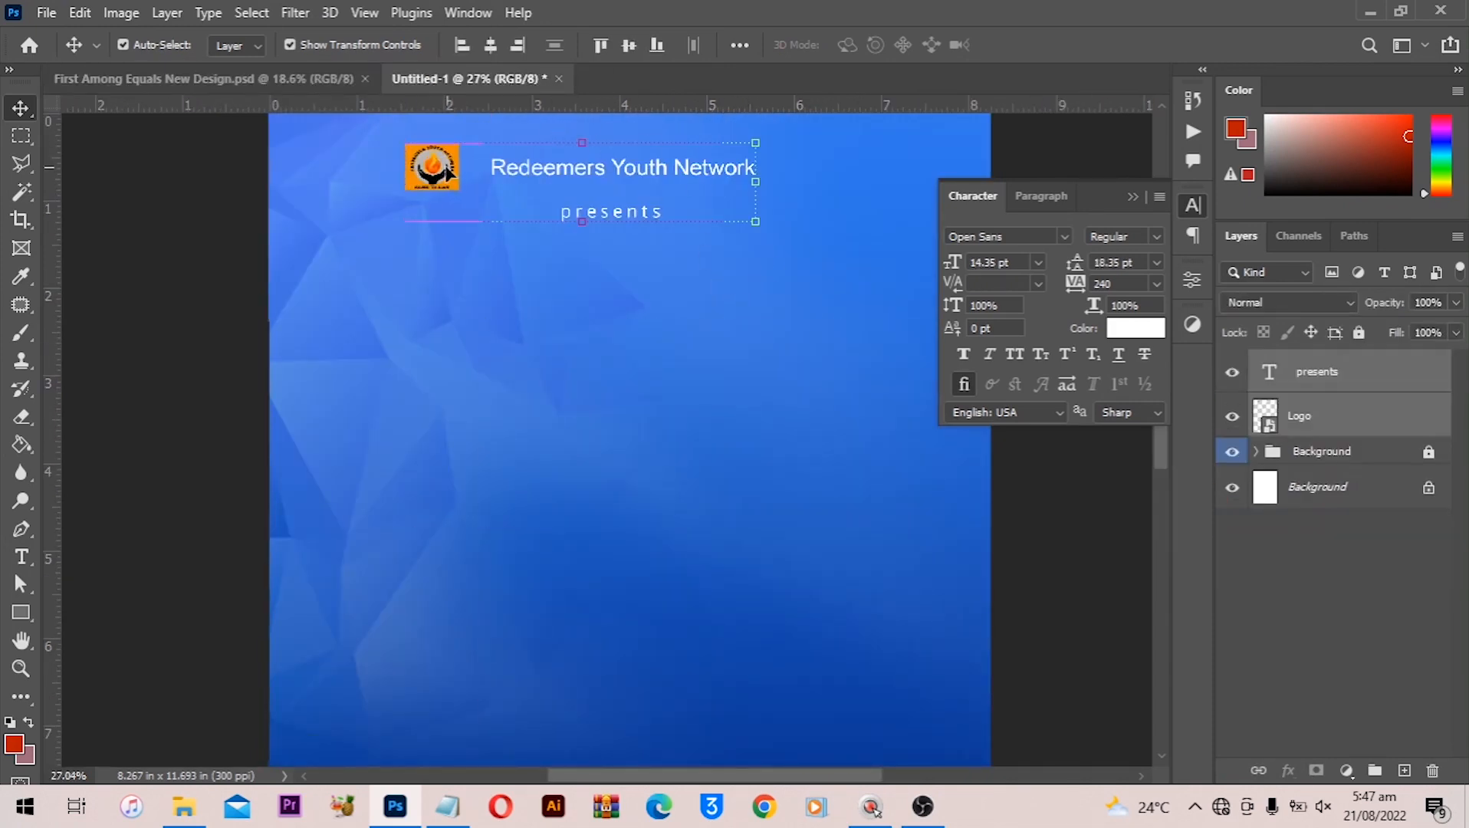
drag(452, 173, 441, 173)
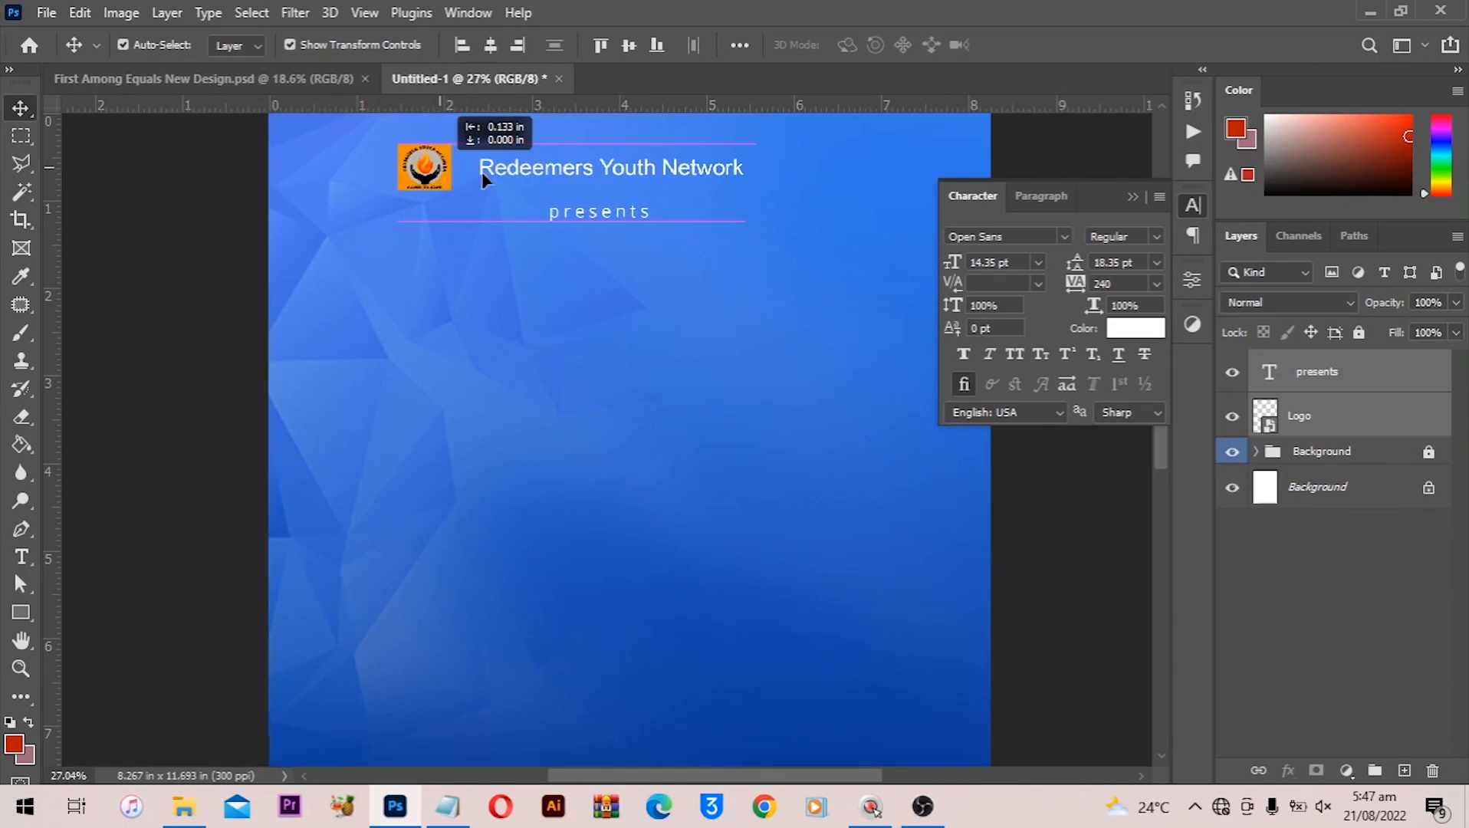
Move only the "presents" text up closer beneath the "Redeemers Youth Network" heading
click(473, 343)
click(602, 212)
scroll(604, 410, down, 2)
scroll(603, 415, down, 2)
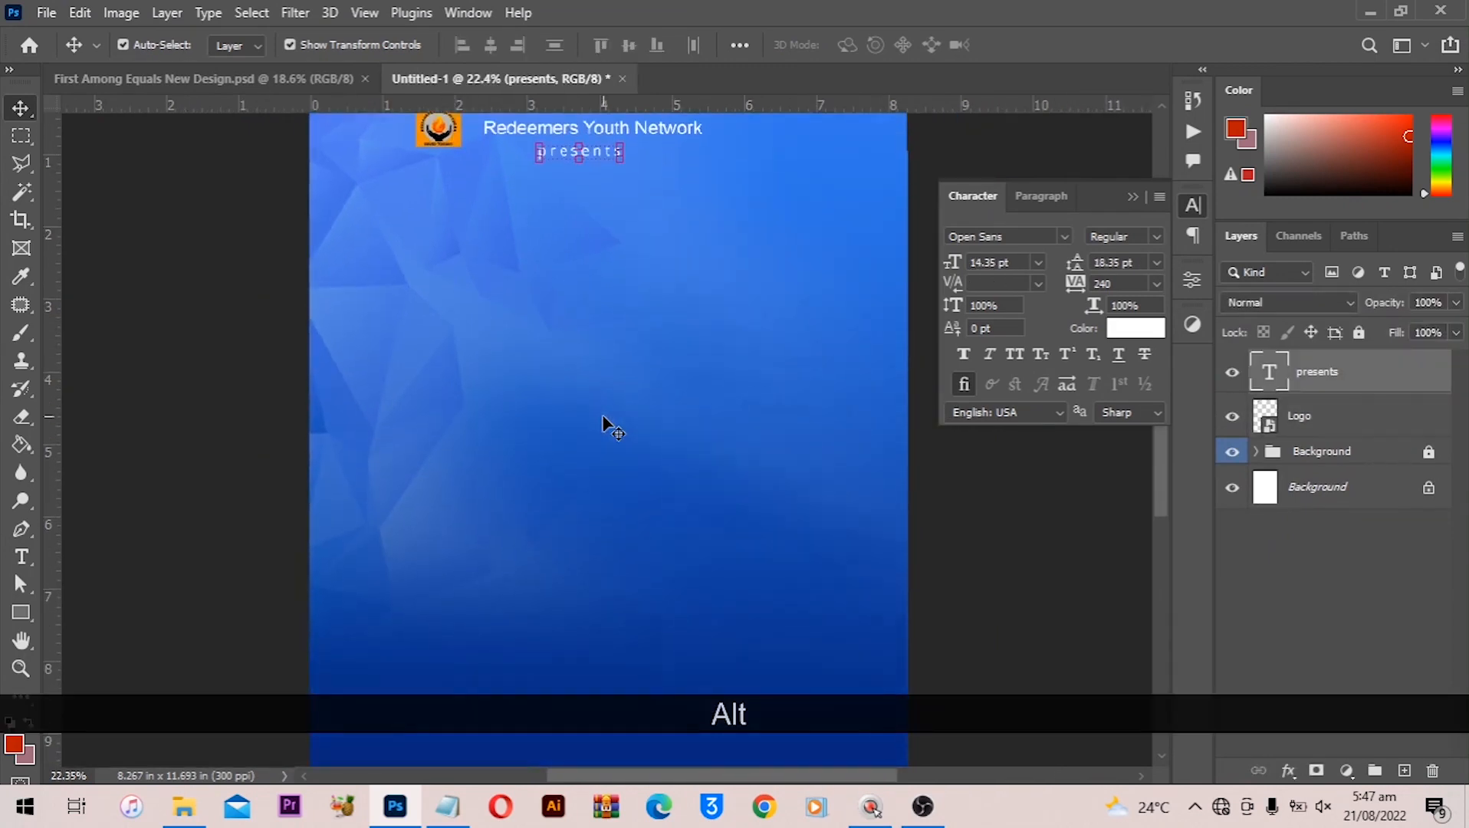
scroll(613, 437, up, 2)
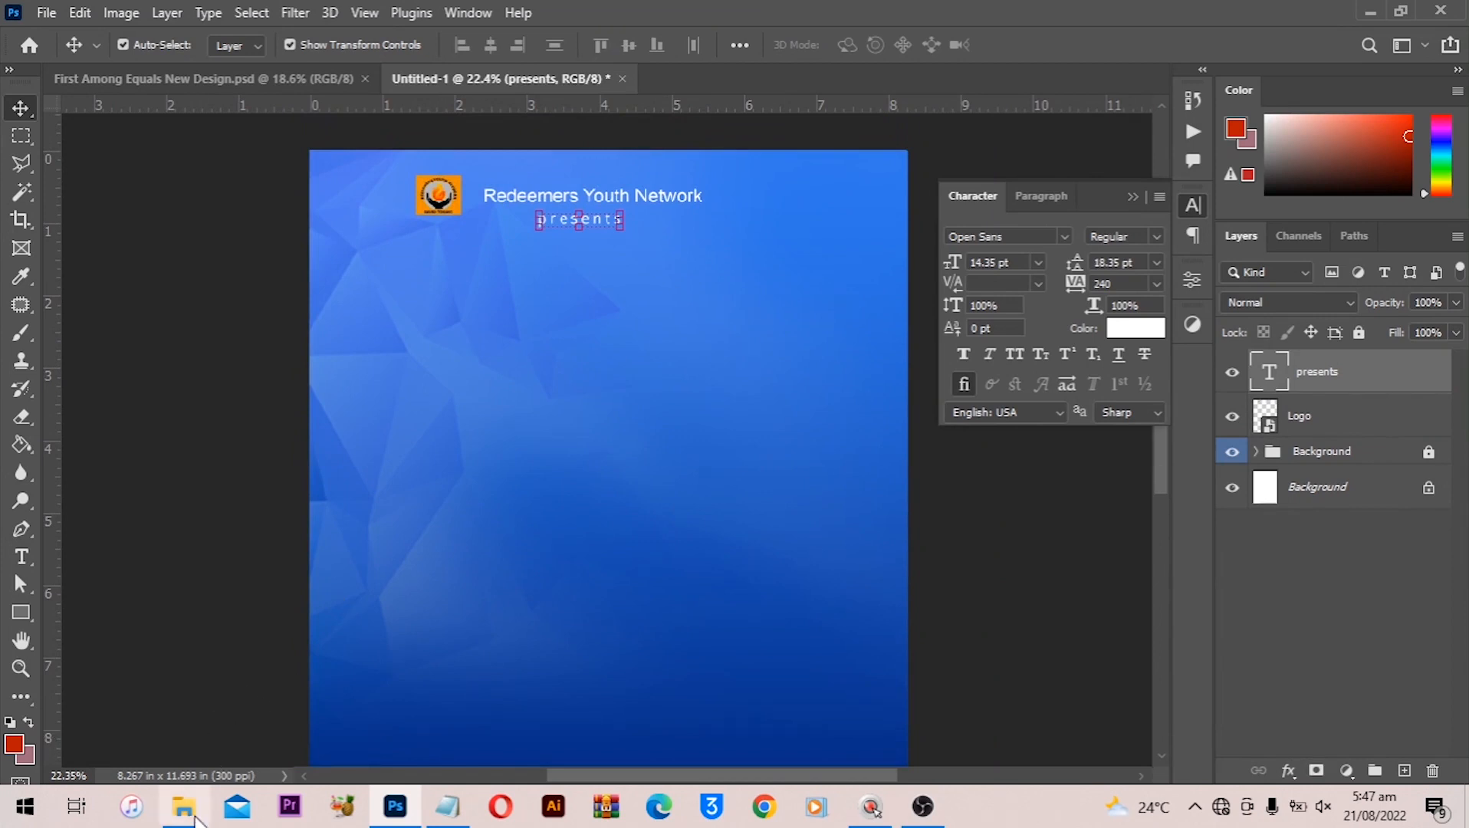
Place the two cut-out speaker photos from File Explorer into the new flyer document at 100% scale
click(195, 818)
drag(503, 429, 647, 343)
drag(648, 343, 528, 627)
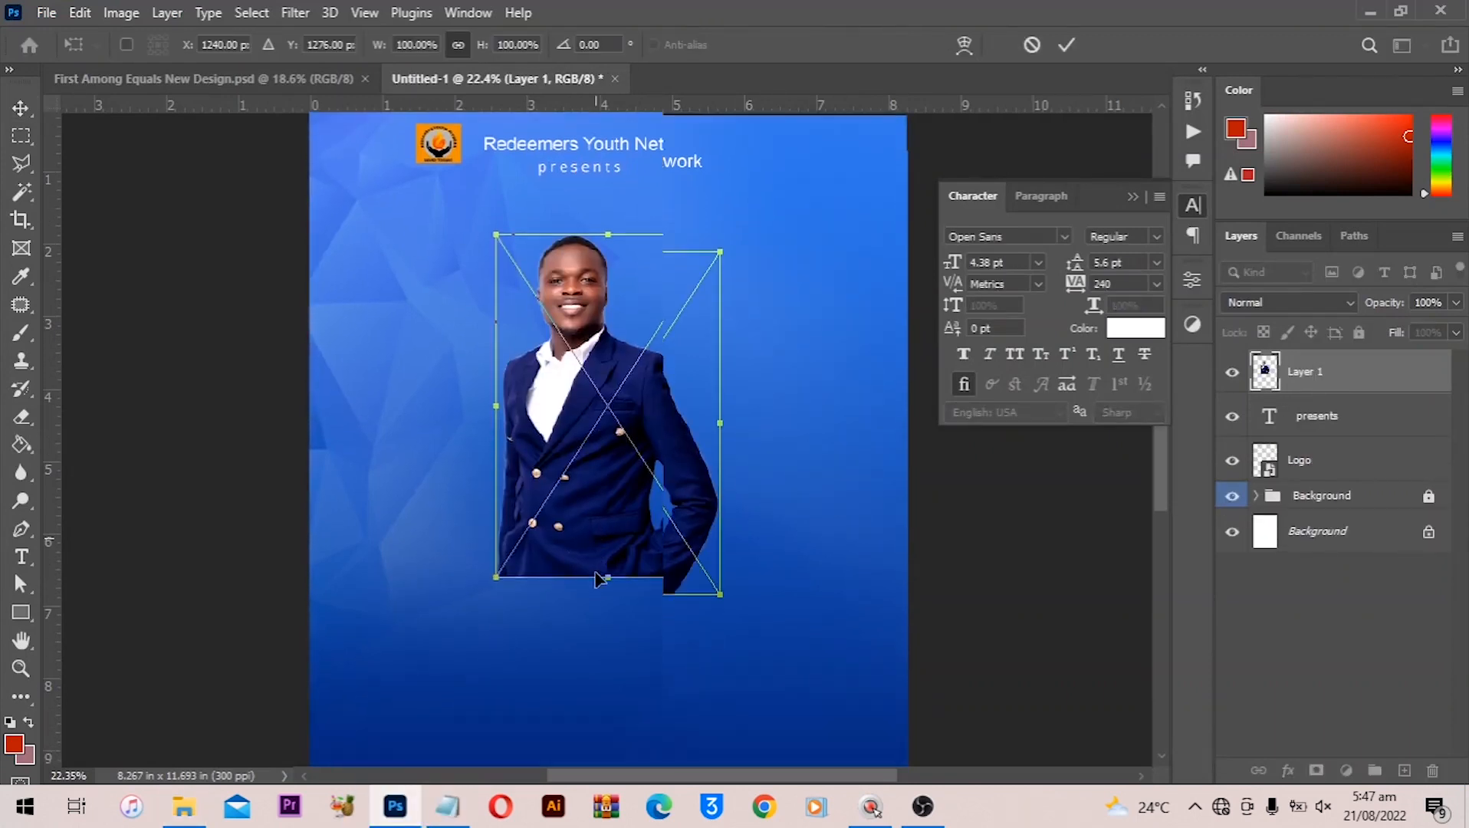
scroll(644, 475, down, 3)
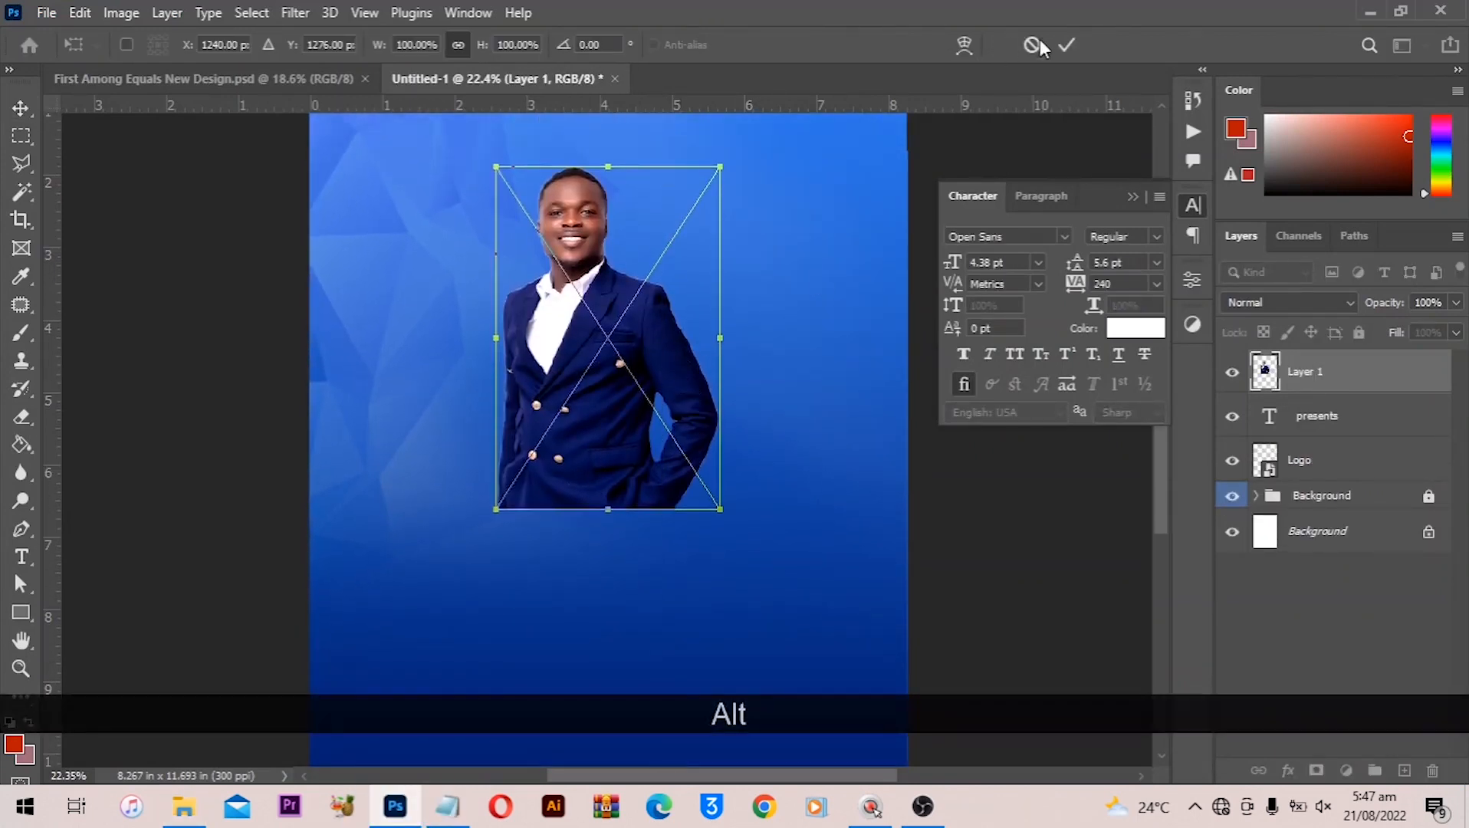
click(1067, 45)
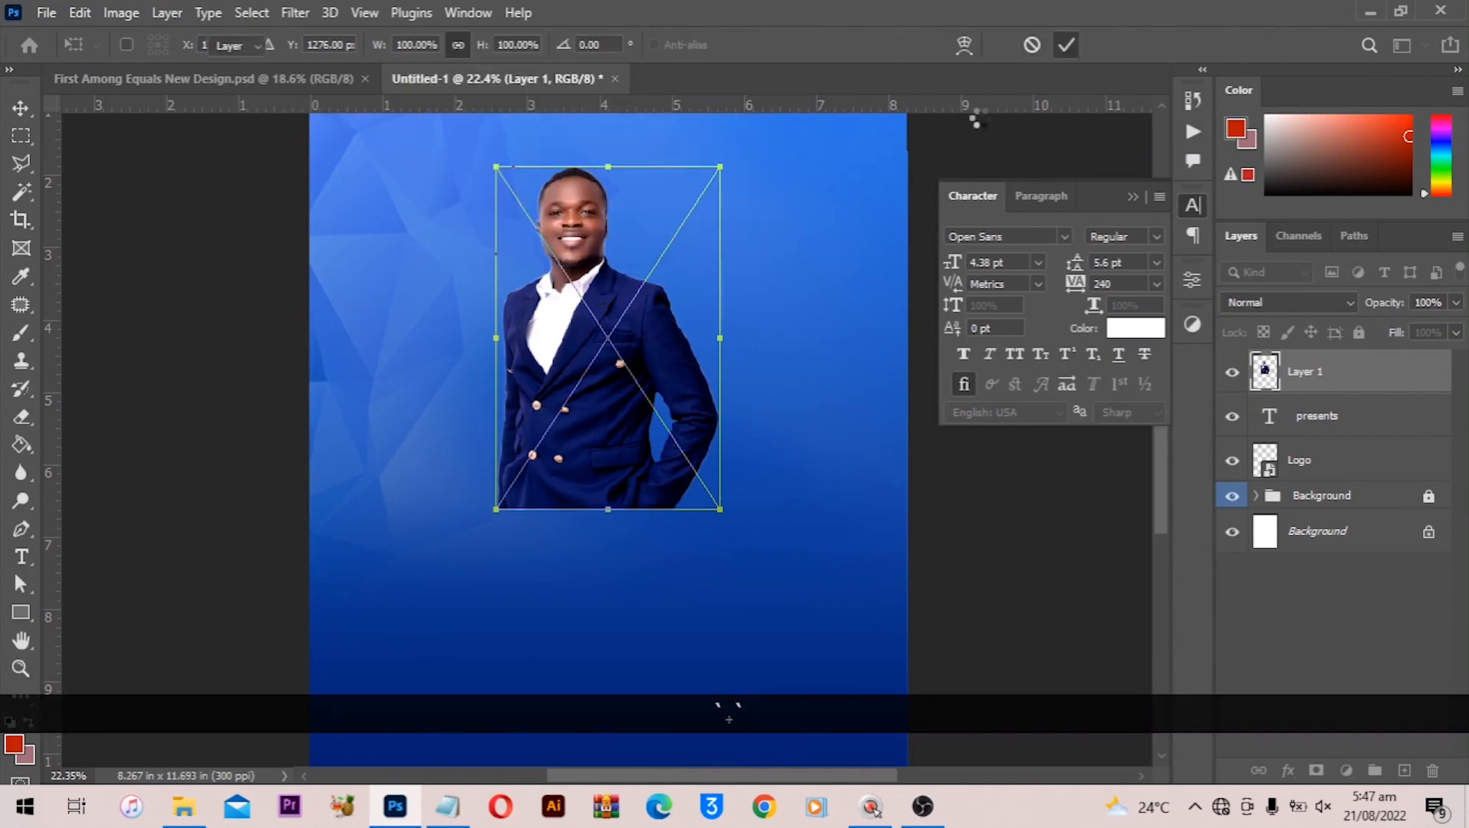
click(1067, 51)
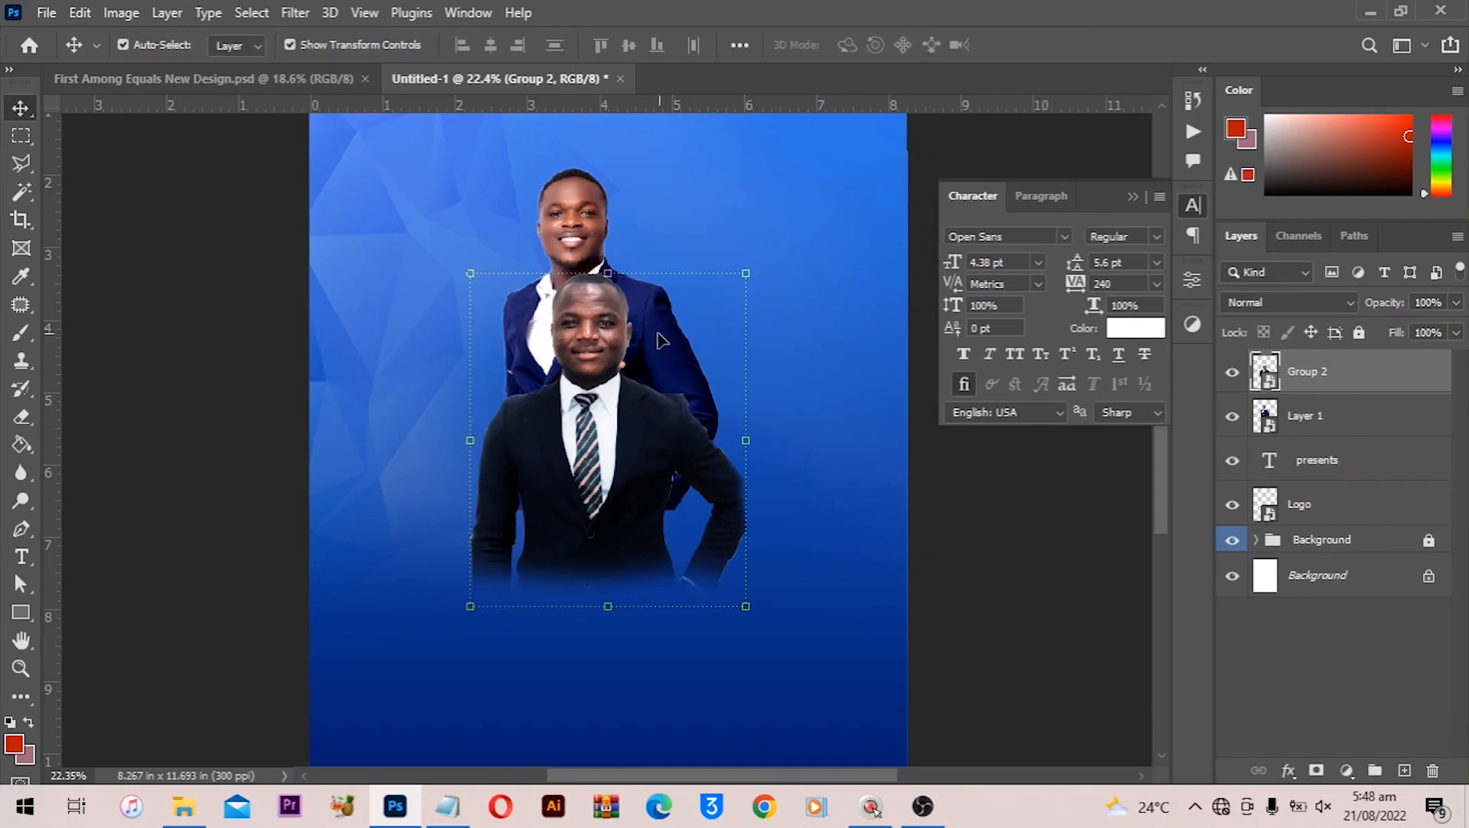
Arrange the speaker photos side by side, with the blue-suited man on the right and the black-suited man on the left
drag(584, 223, 719, 301)
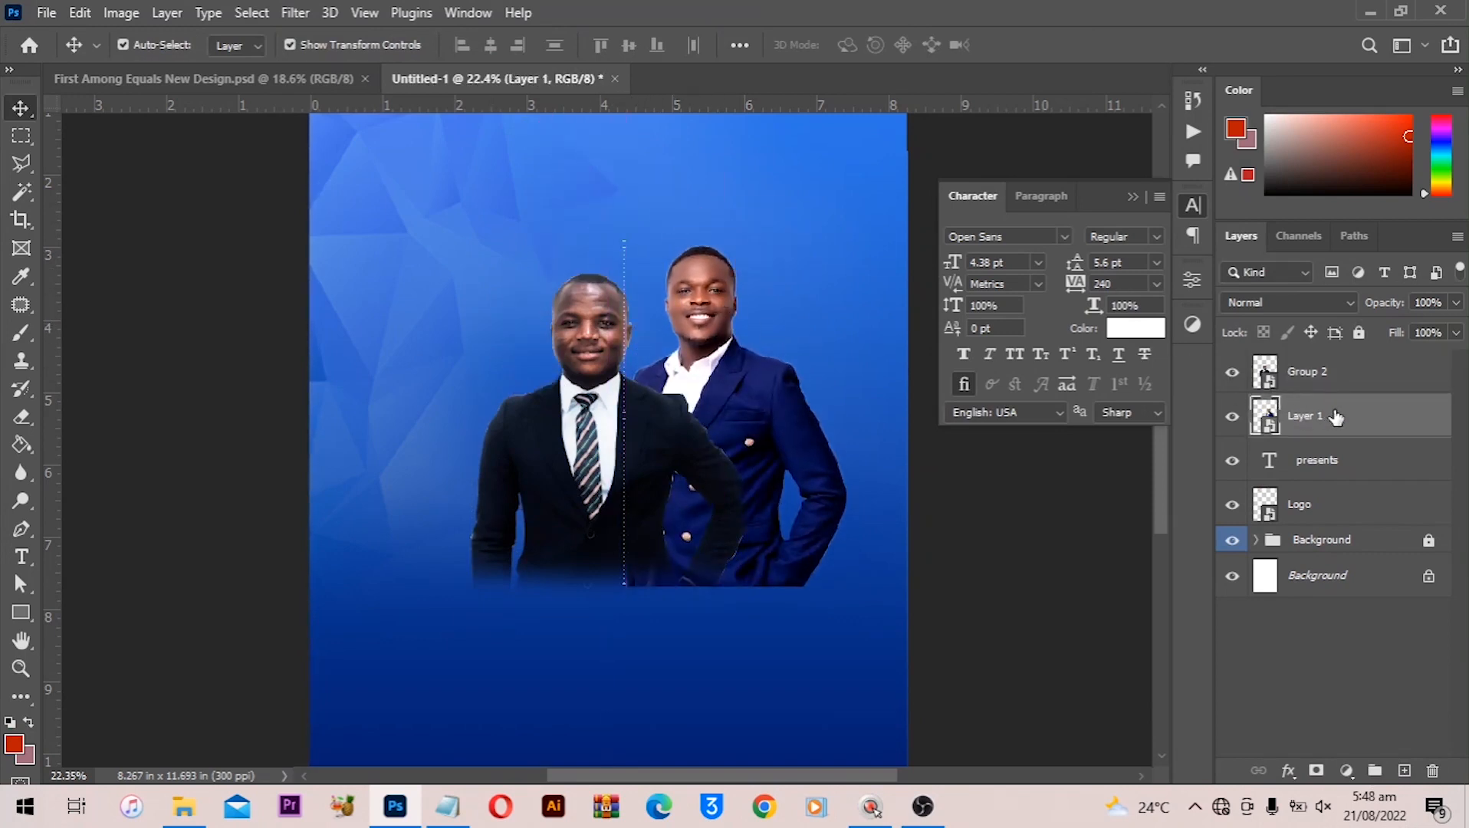
drag(580, 383, 525, 383)
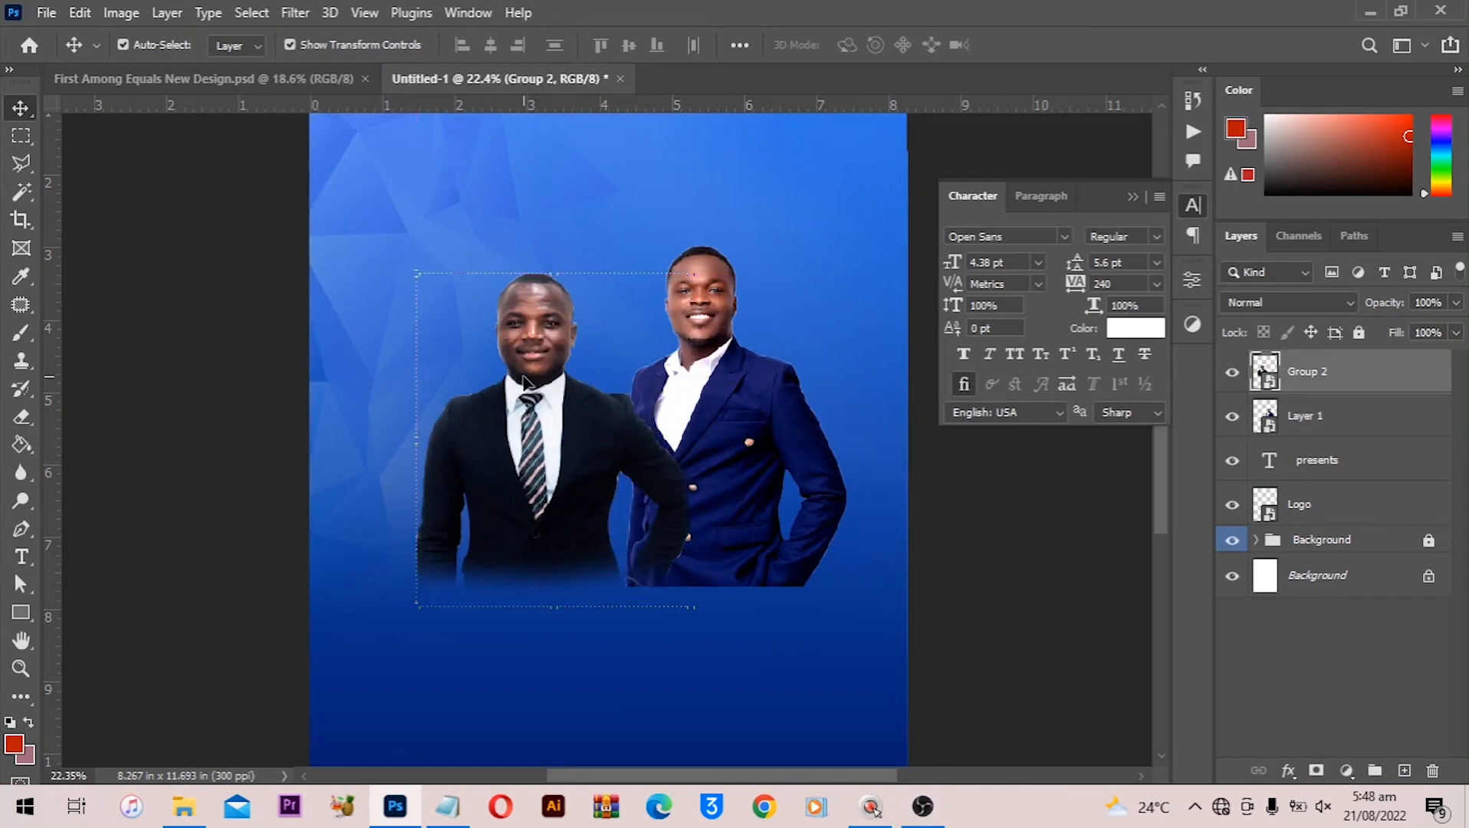
scroll(642, 374, up, 1)
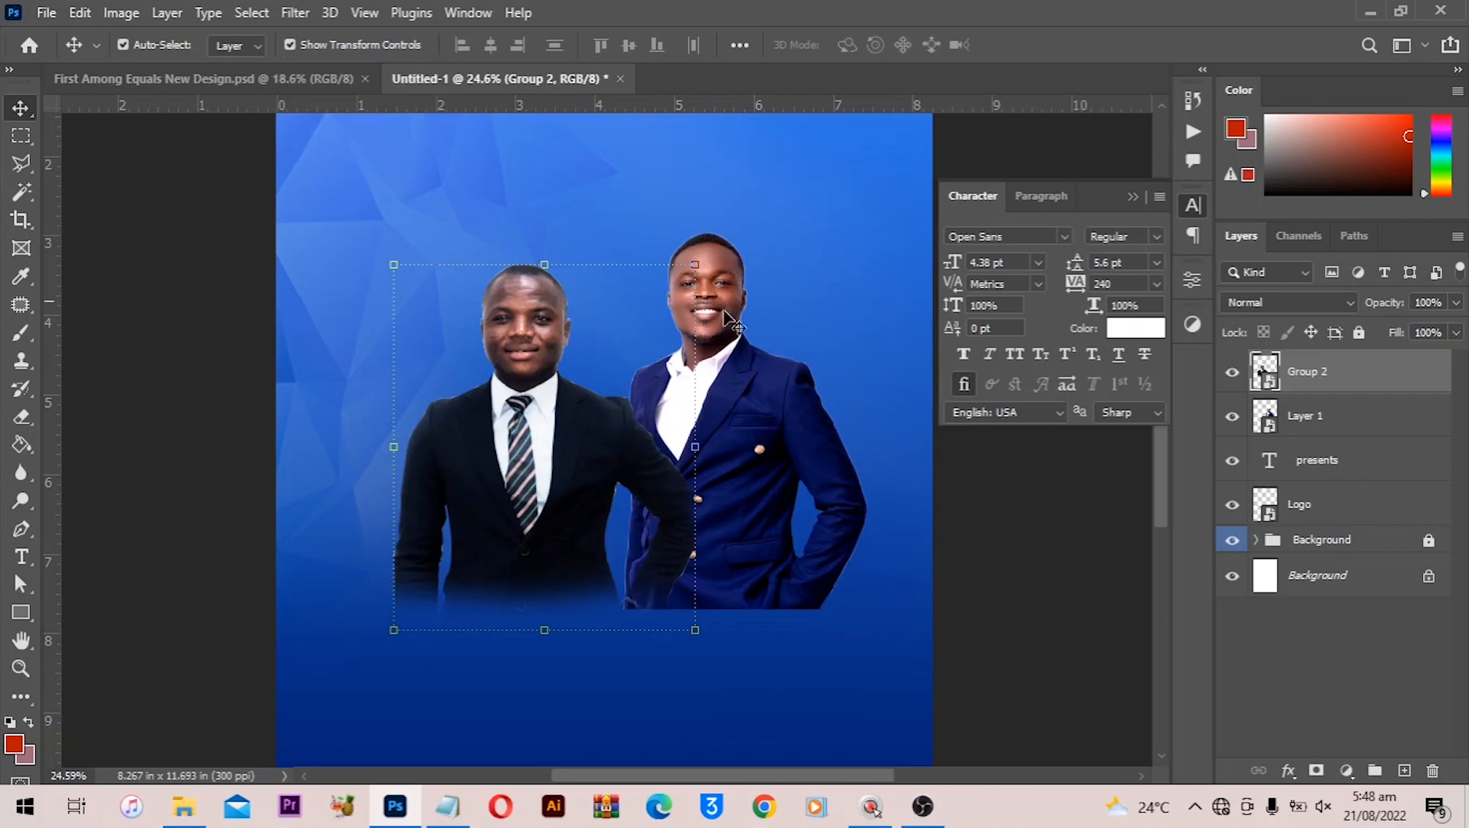
Reorder the layers so the blue-suited man's photo, Layer 1, sits above Group 2
click(770, 407)
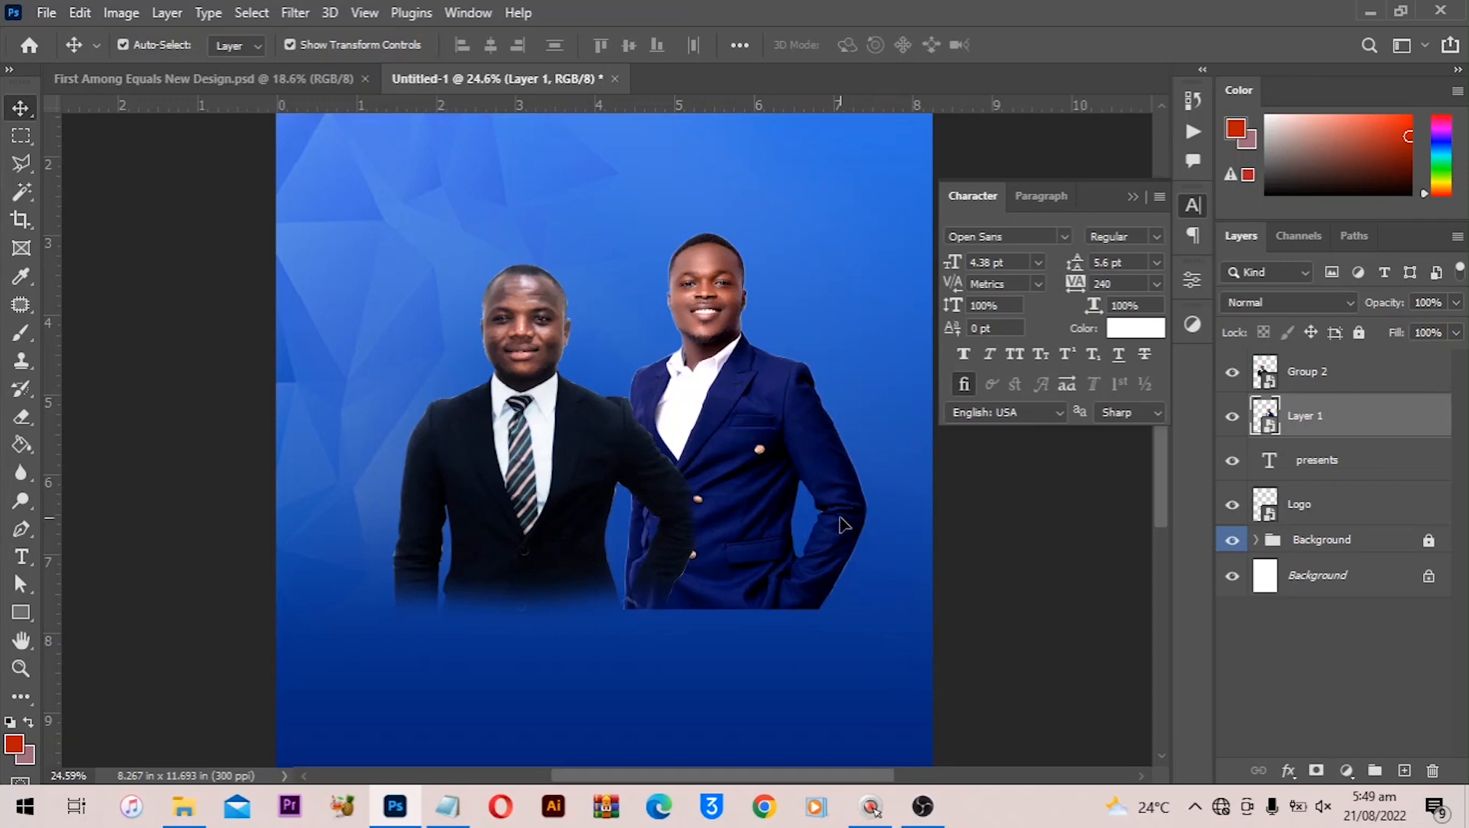
scroll(835, 506, down, 1)
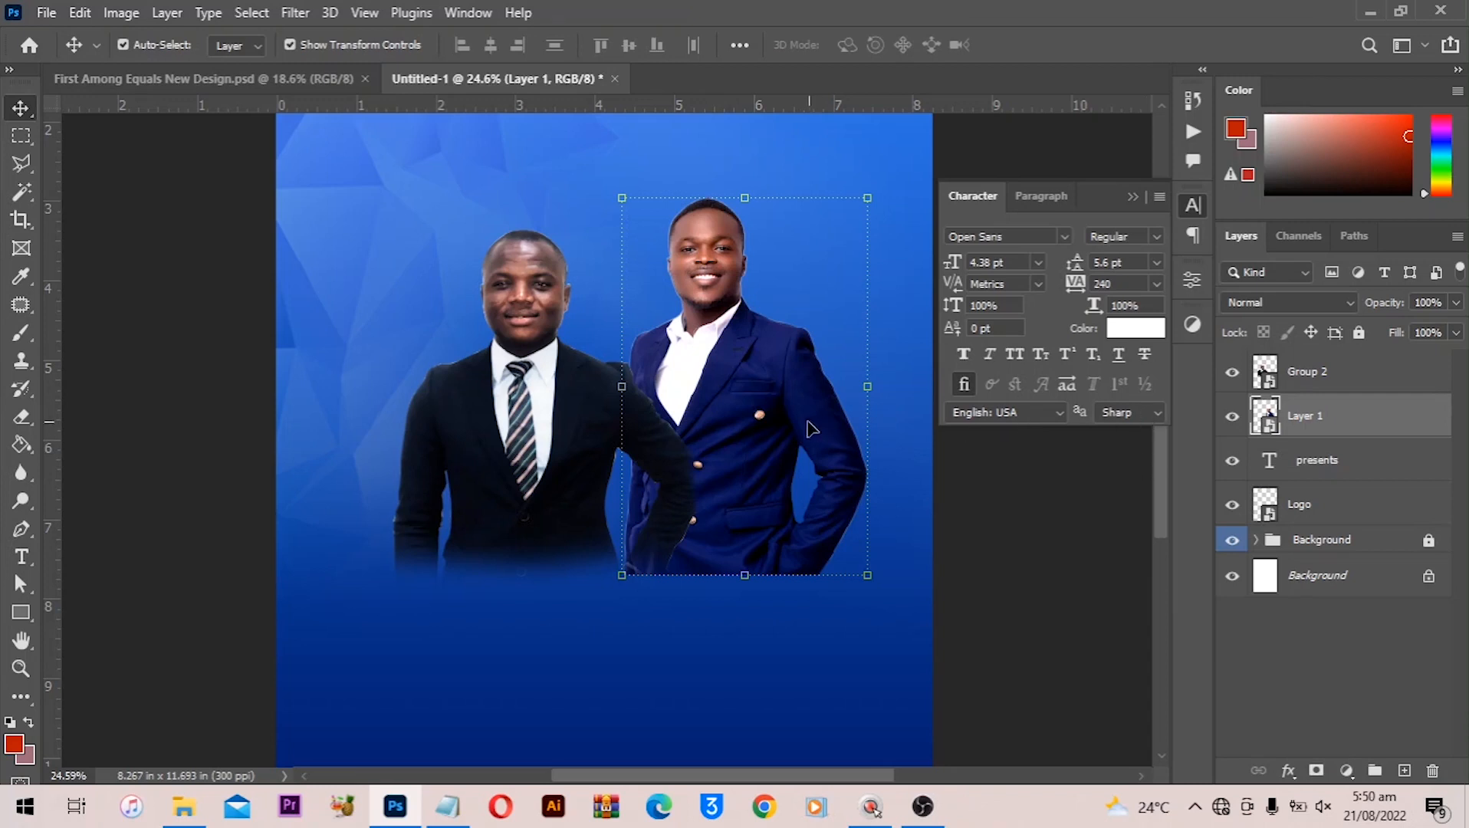
drag(1330, 419, 1328, 359)
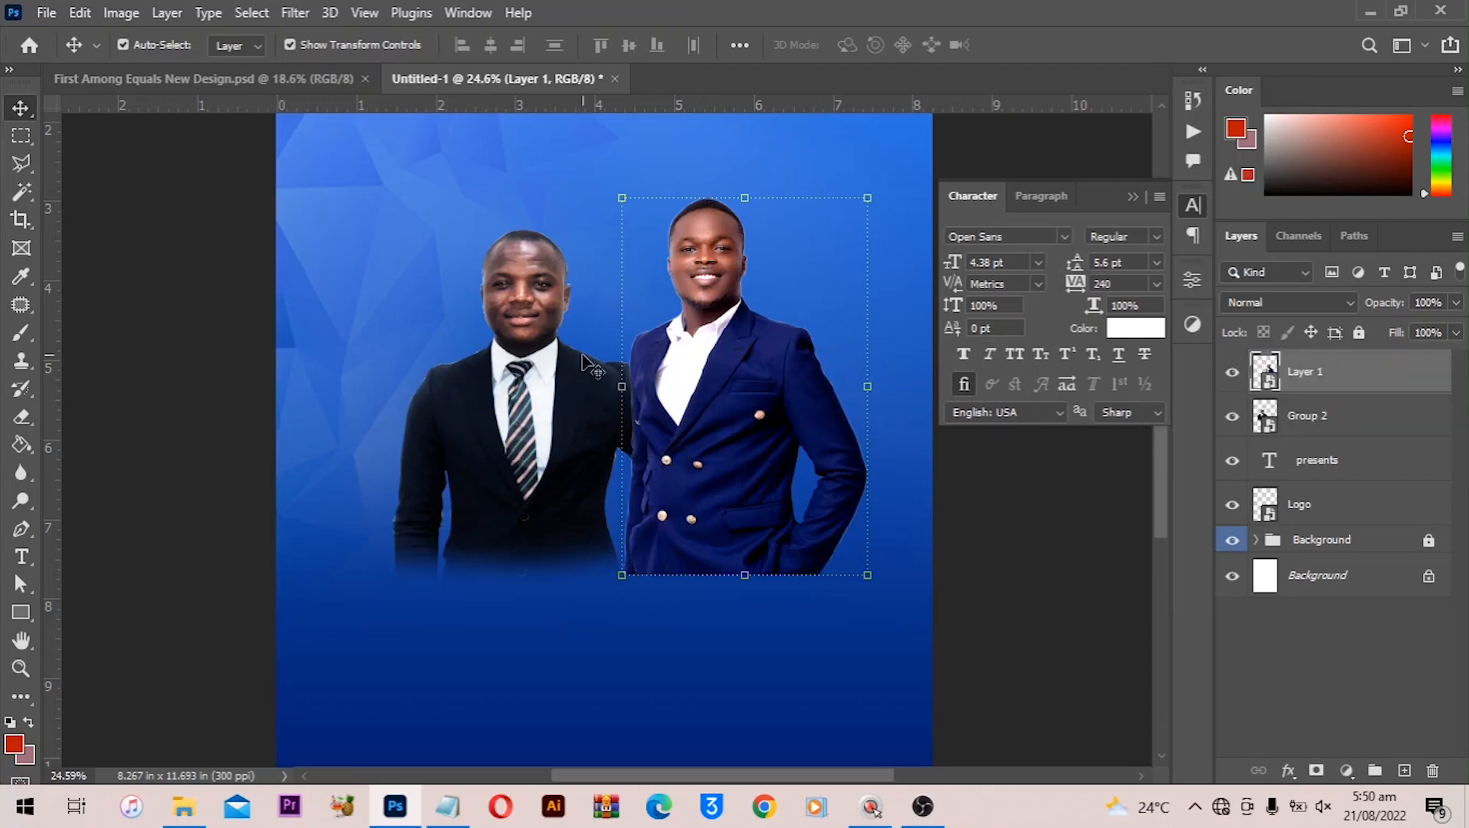
Check the speaker layout in the finished flyer and move the blue-suited man left and down to overlap the other speaker
click(266, 79)
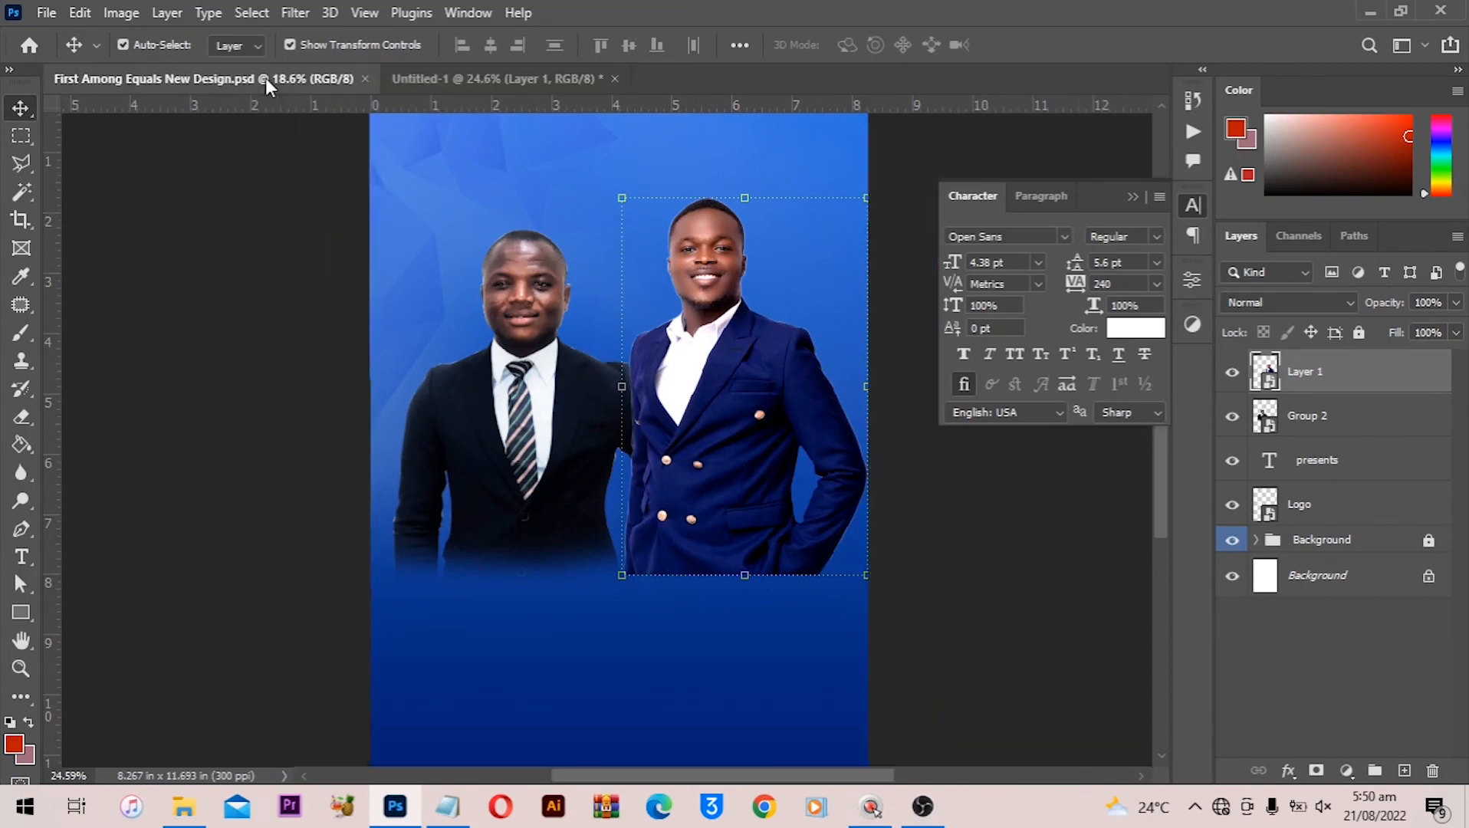
click(550, 79)
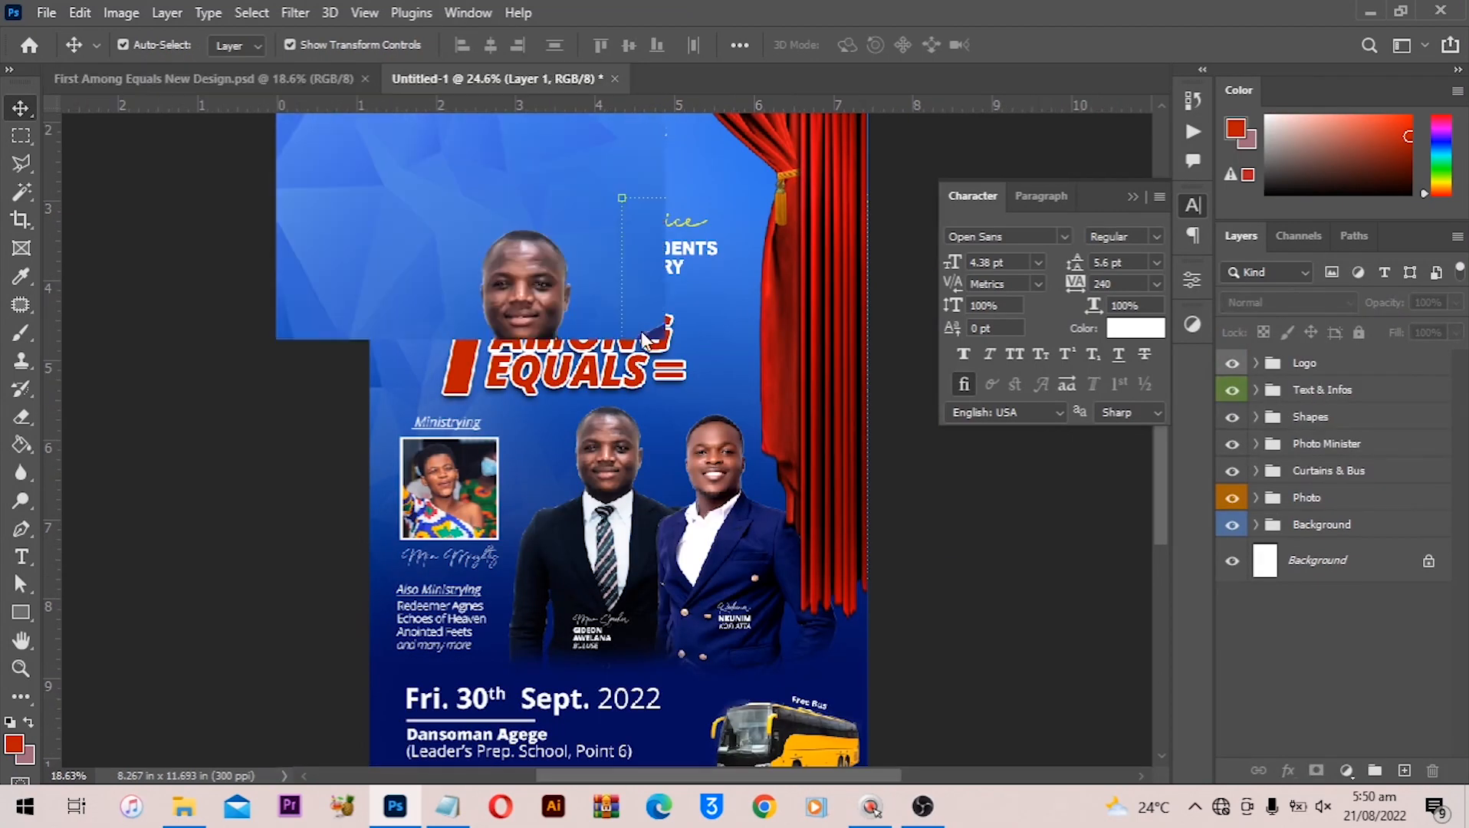
drag(734, 376, 697, 400)
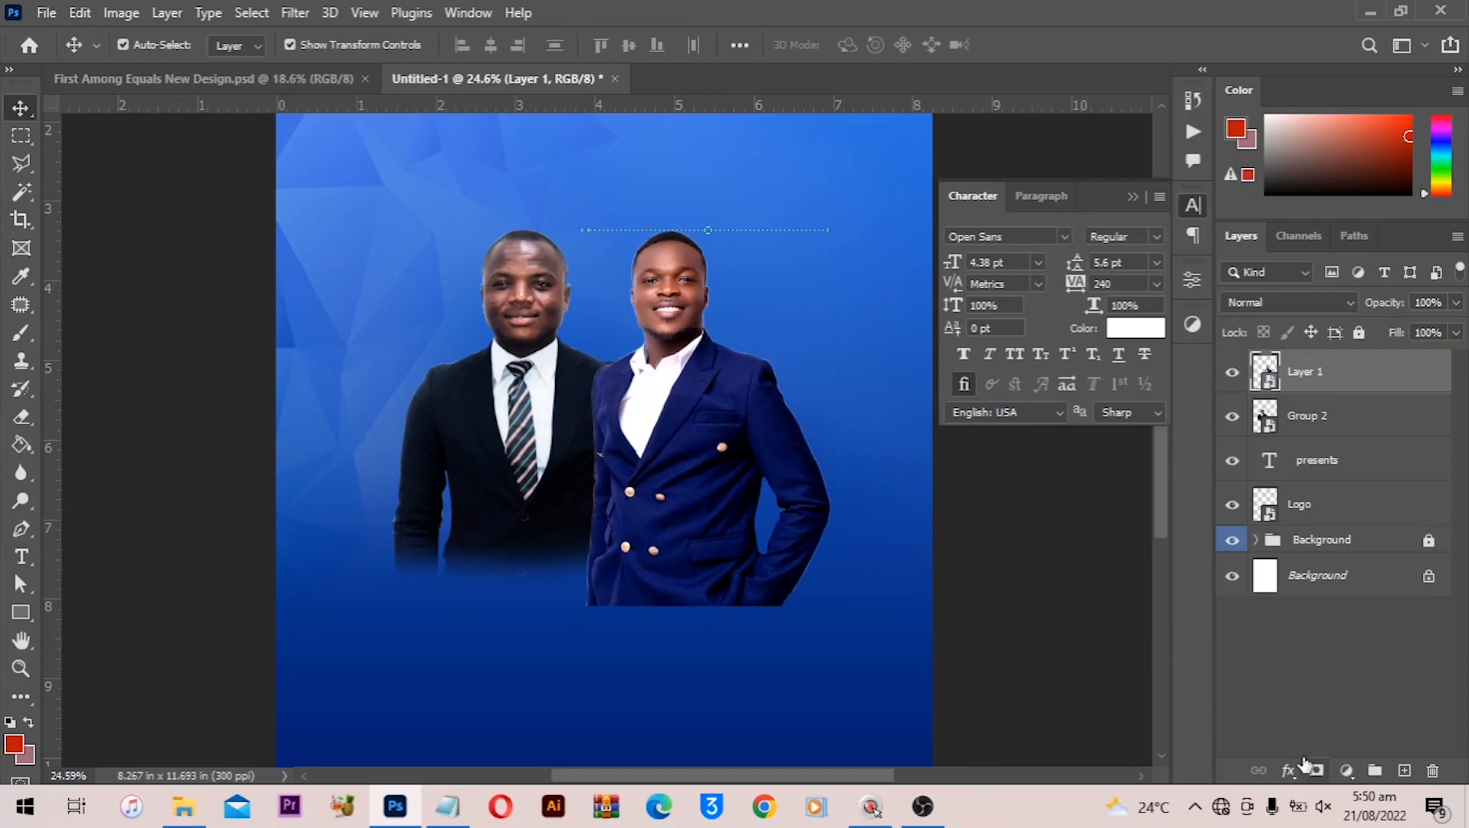
Add a layer mask to the blue-suited man's photo and lightly brush black along its lower edge at size 400
key(Tab)
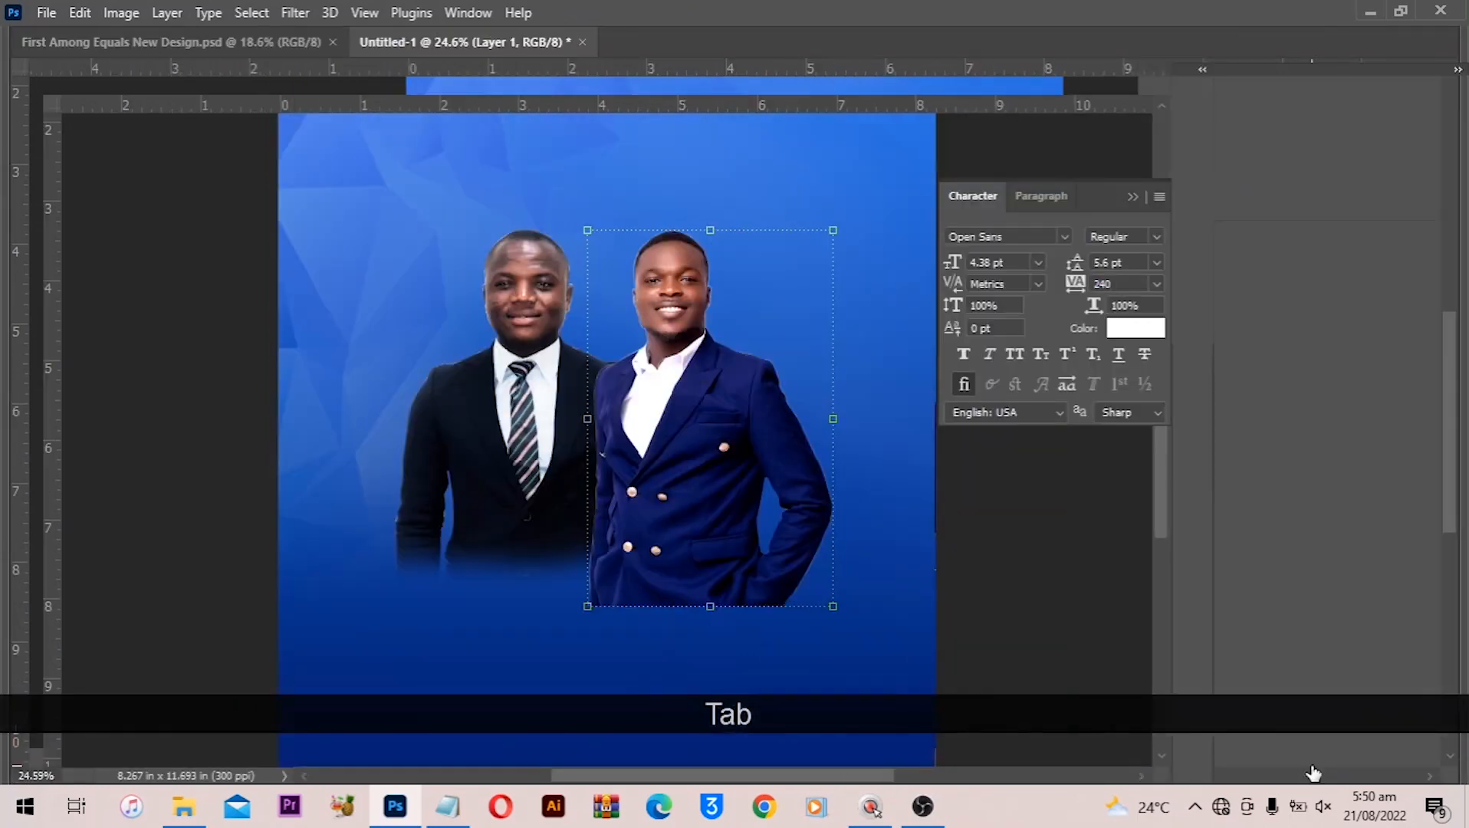
key(Tab)
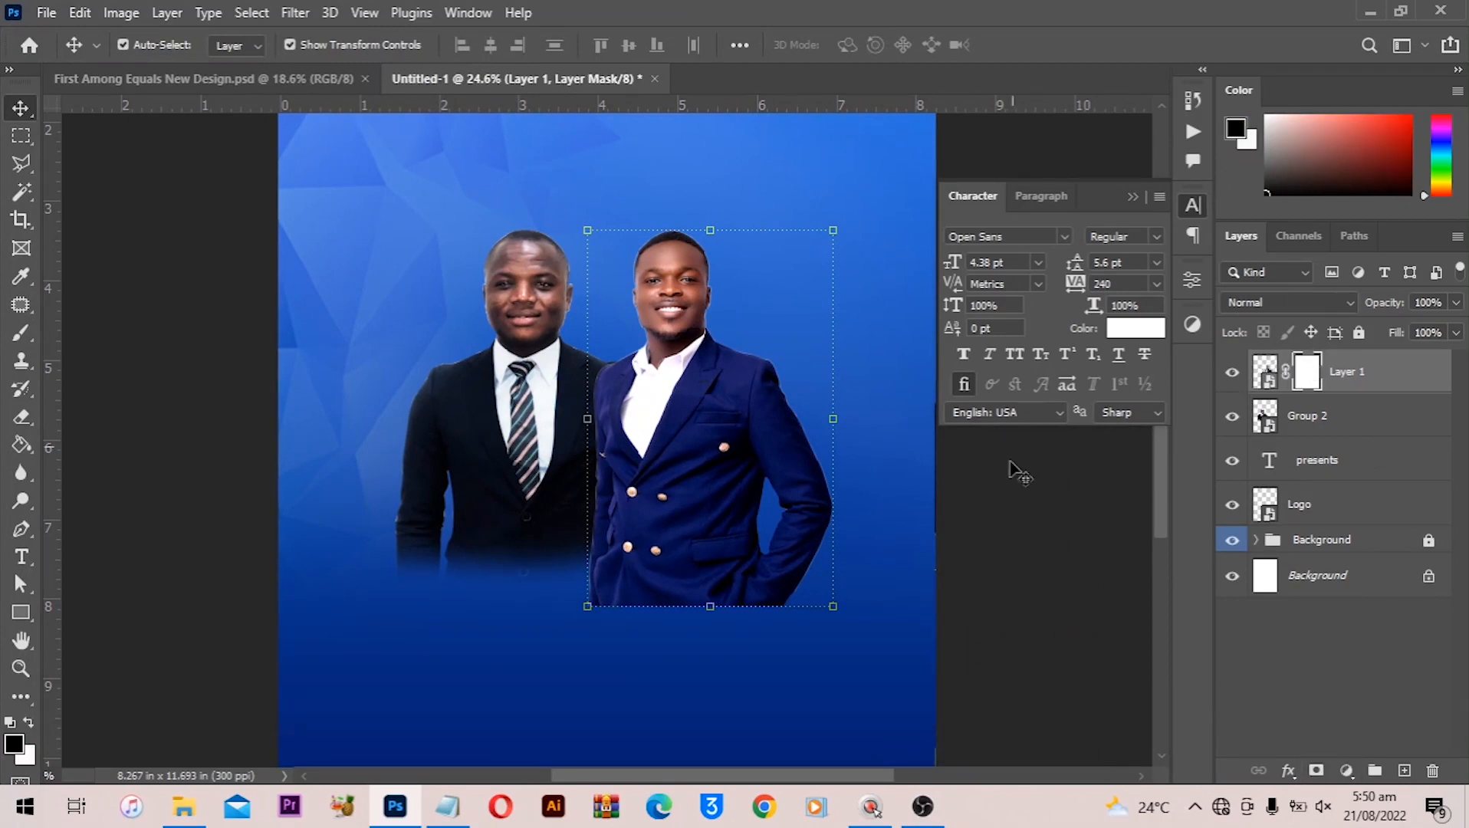
key(b)
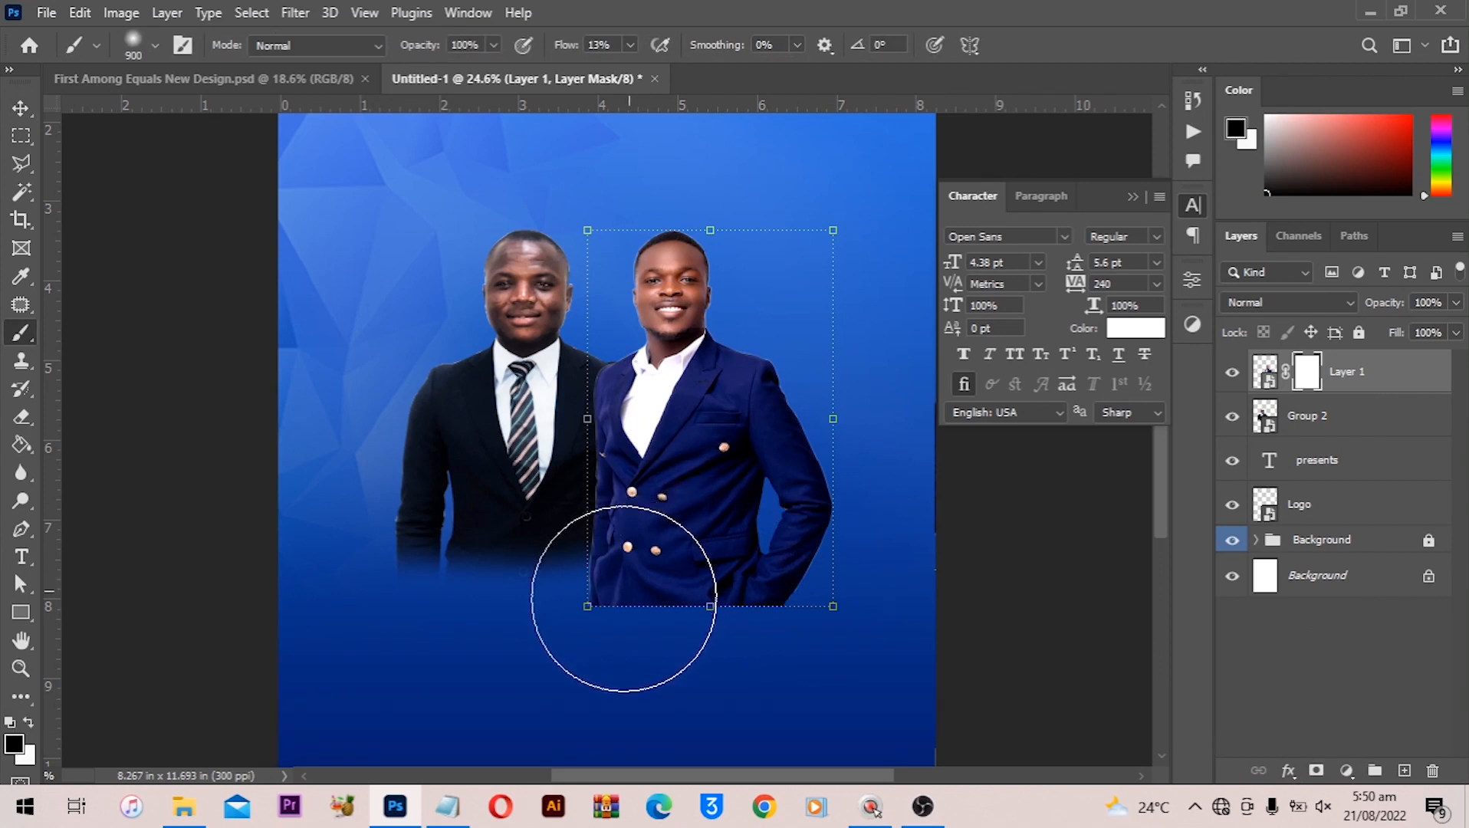
key(bracketleft)
key(bracketleft)
key(bracketleft)
key(bracketleft)
key(bracketleft)
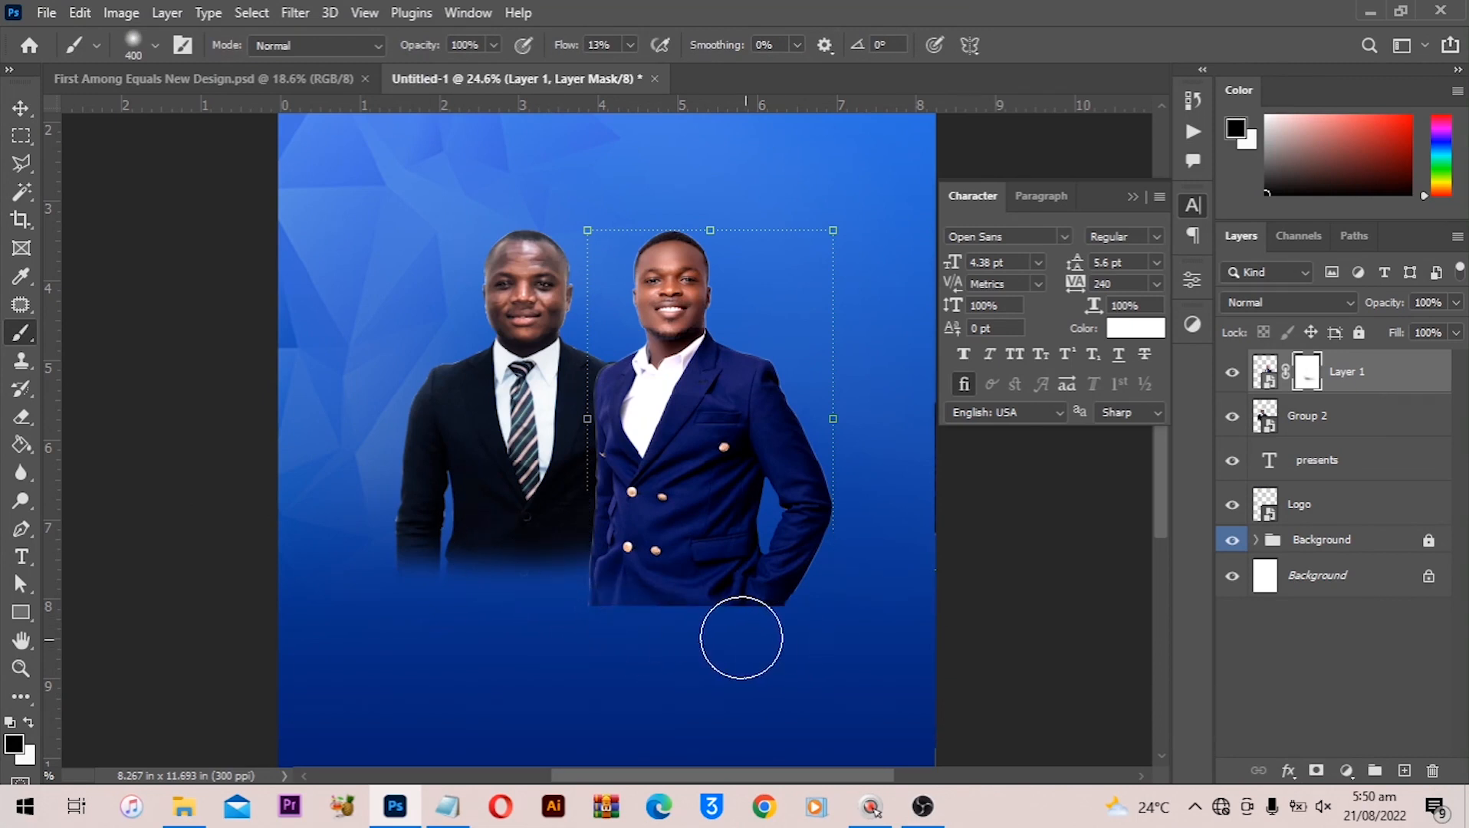
Set the brush to size 600 with 100% flow and fade out the lower edge of the blue-suited man's photo
key(bracketright)
key(bracketright)
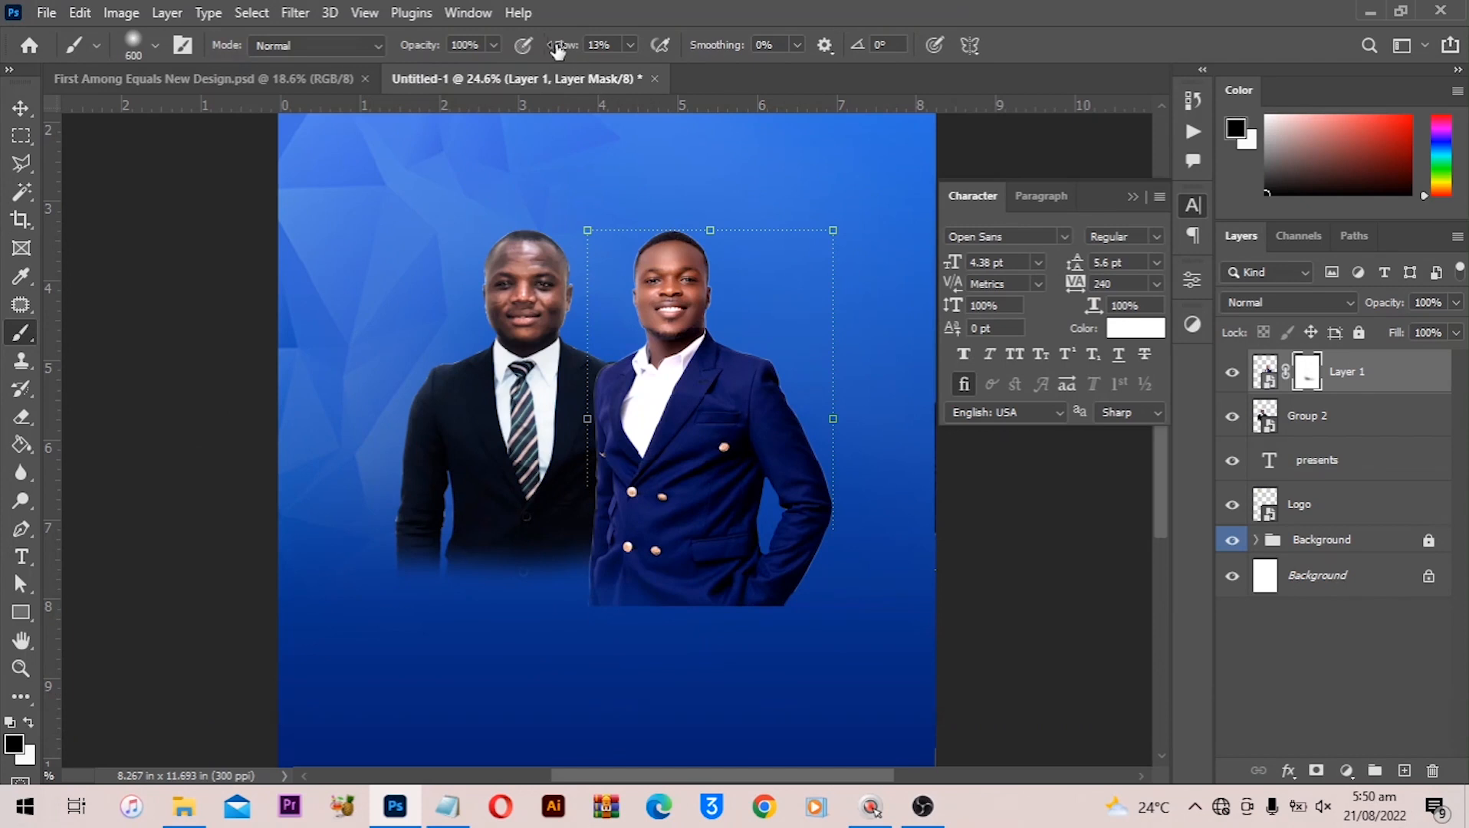
drag(569, 48, 682, 55)
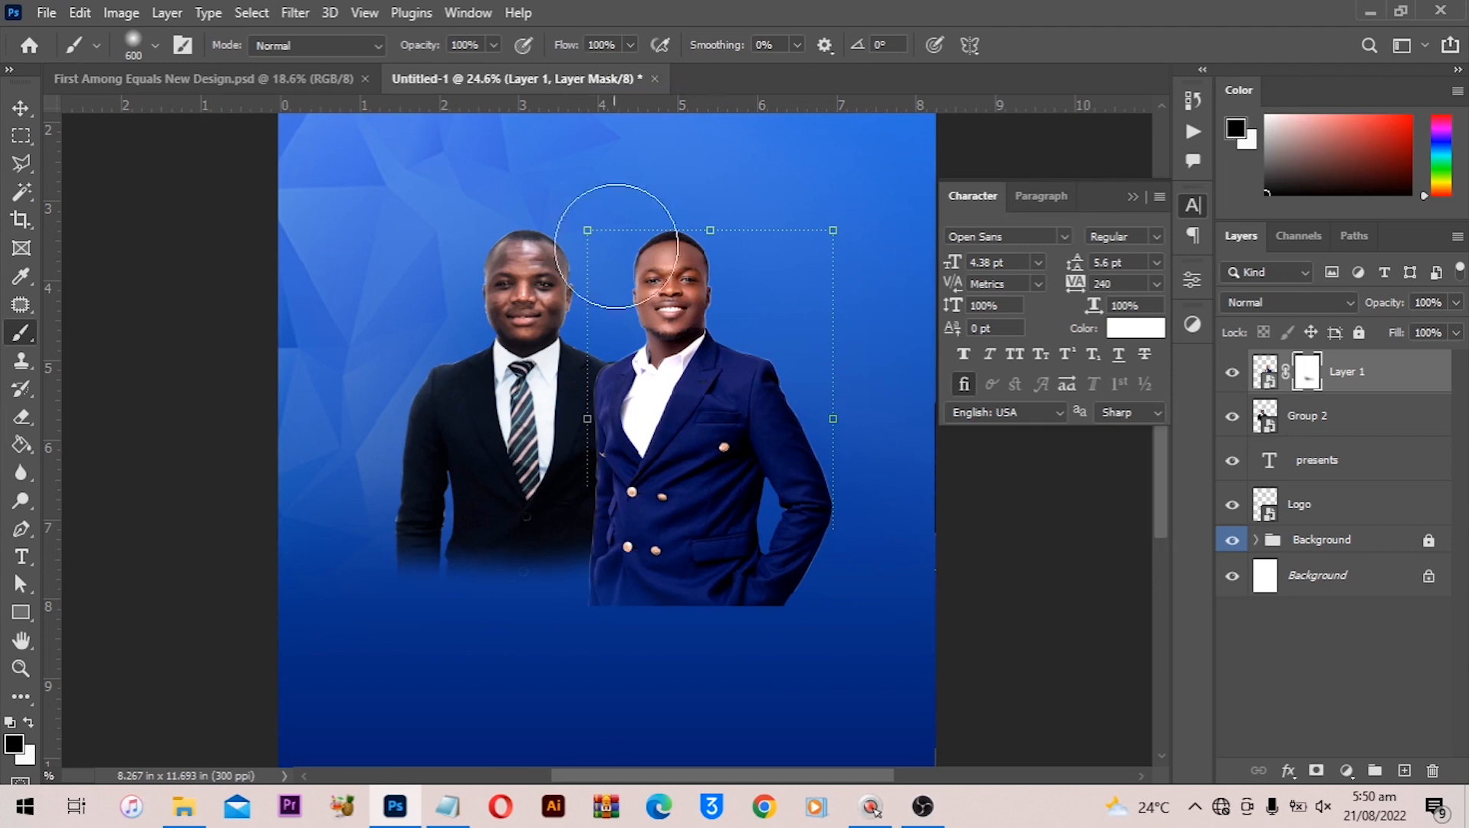
mouse_move(610, 612)
mouse_down()
mouse_move(766, 622)
mouse_move(726, 627)
mouse_move(827, 605)
mouse_move(579, 618)
mouse_move(650, 625)
mouse_move(849, 599)
mouse_up()
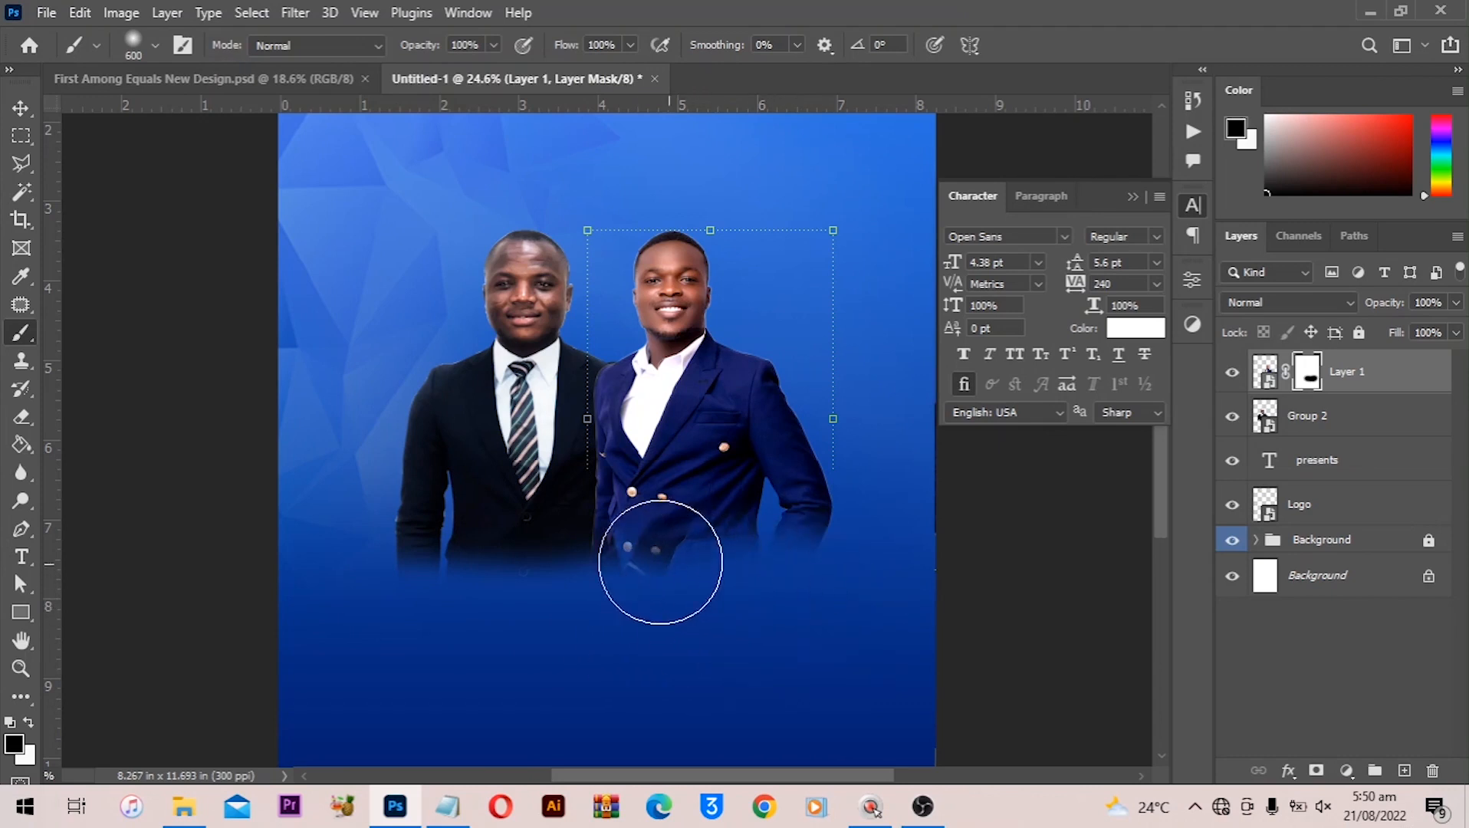
Paint white on the Layer 1 mask with a brush of about 300 px to restore the lower jacket and sleeve
key(bracketleft)
key(bracketleft)
key(bracketleft)
key(bracketleft)
scroll(735, 498, up, 2)
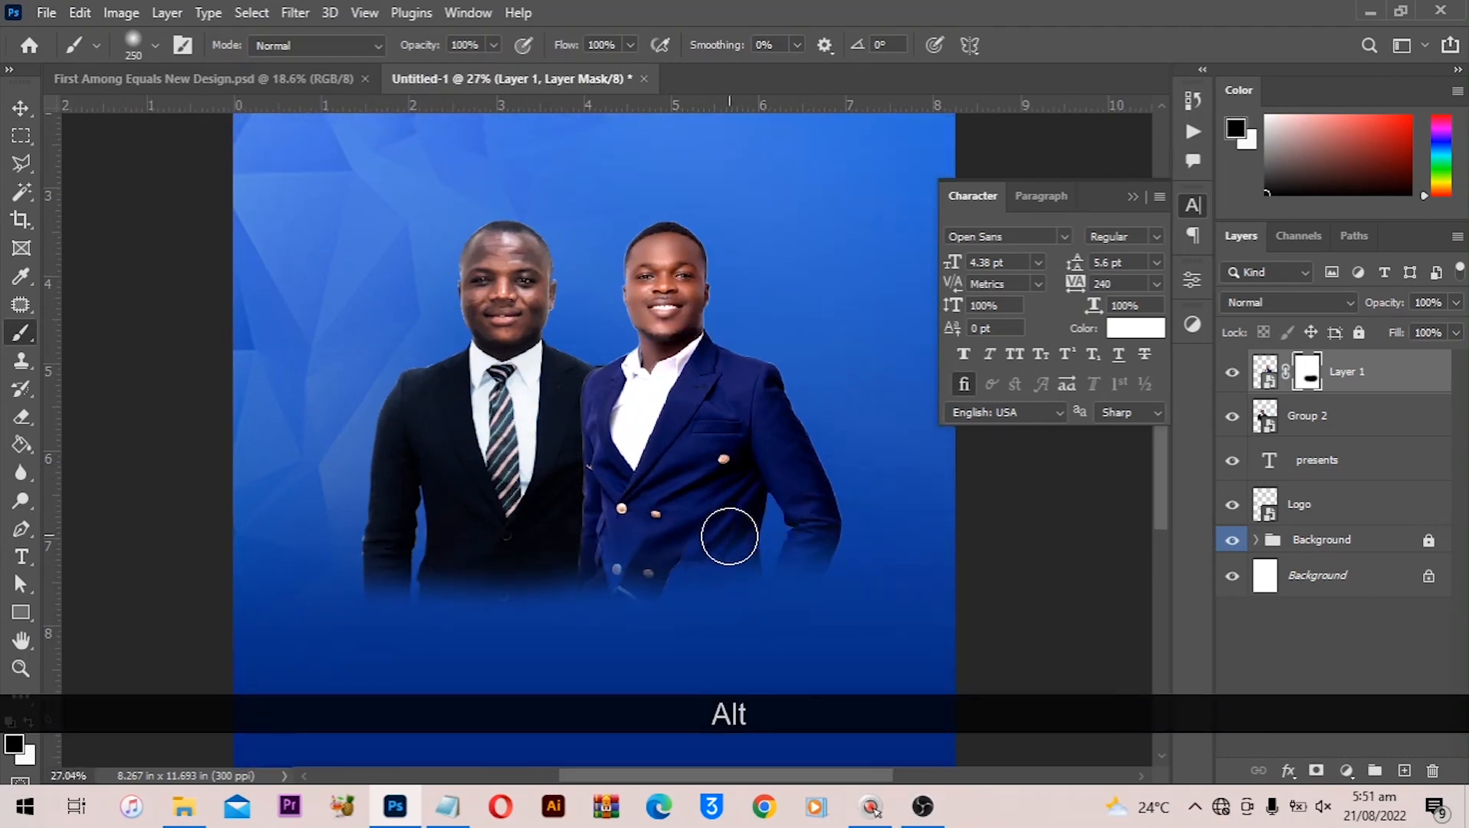
click(27, 722)
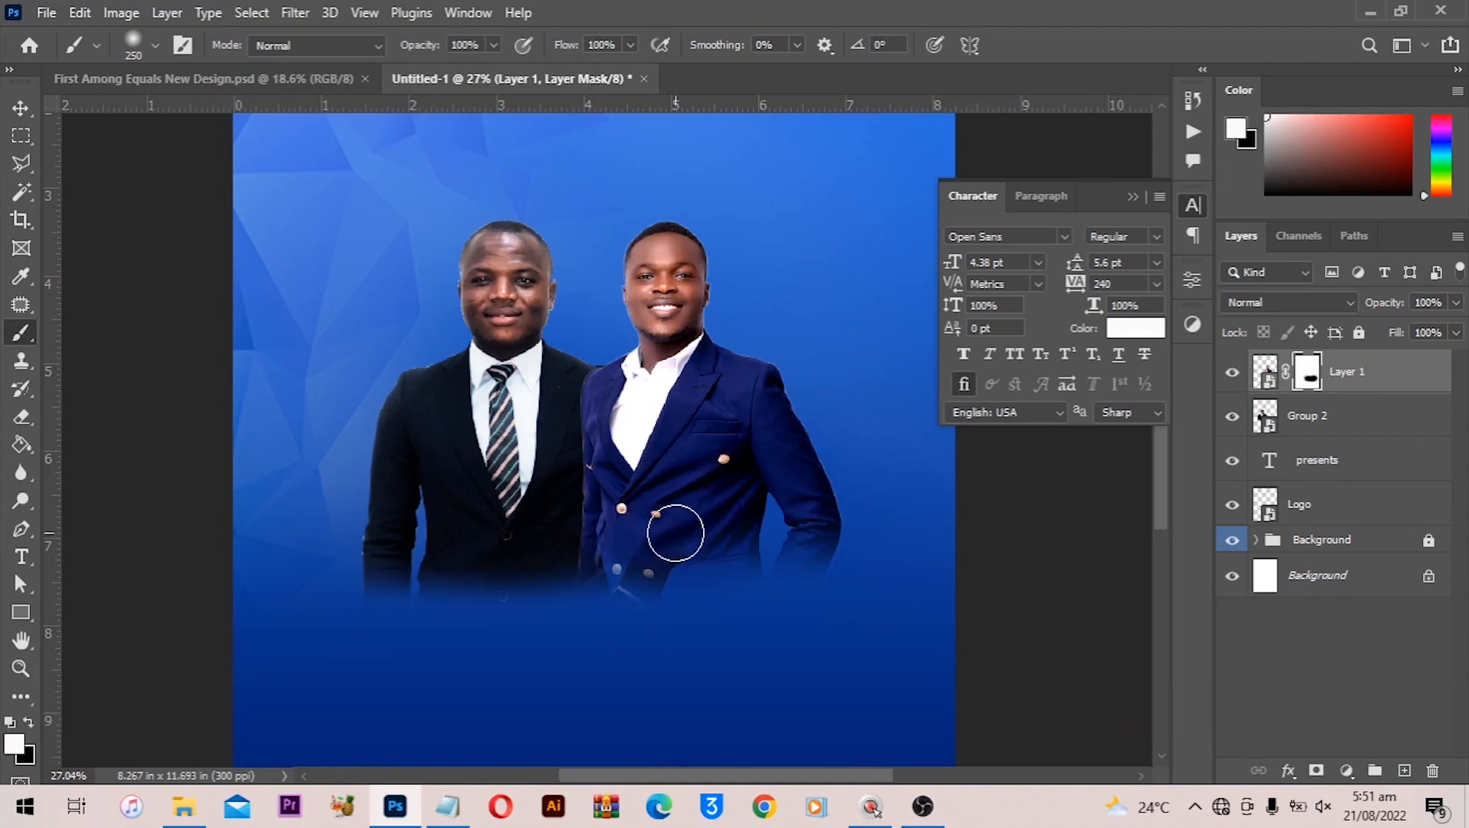
key(bracketright)
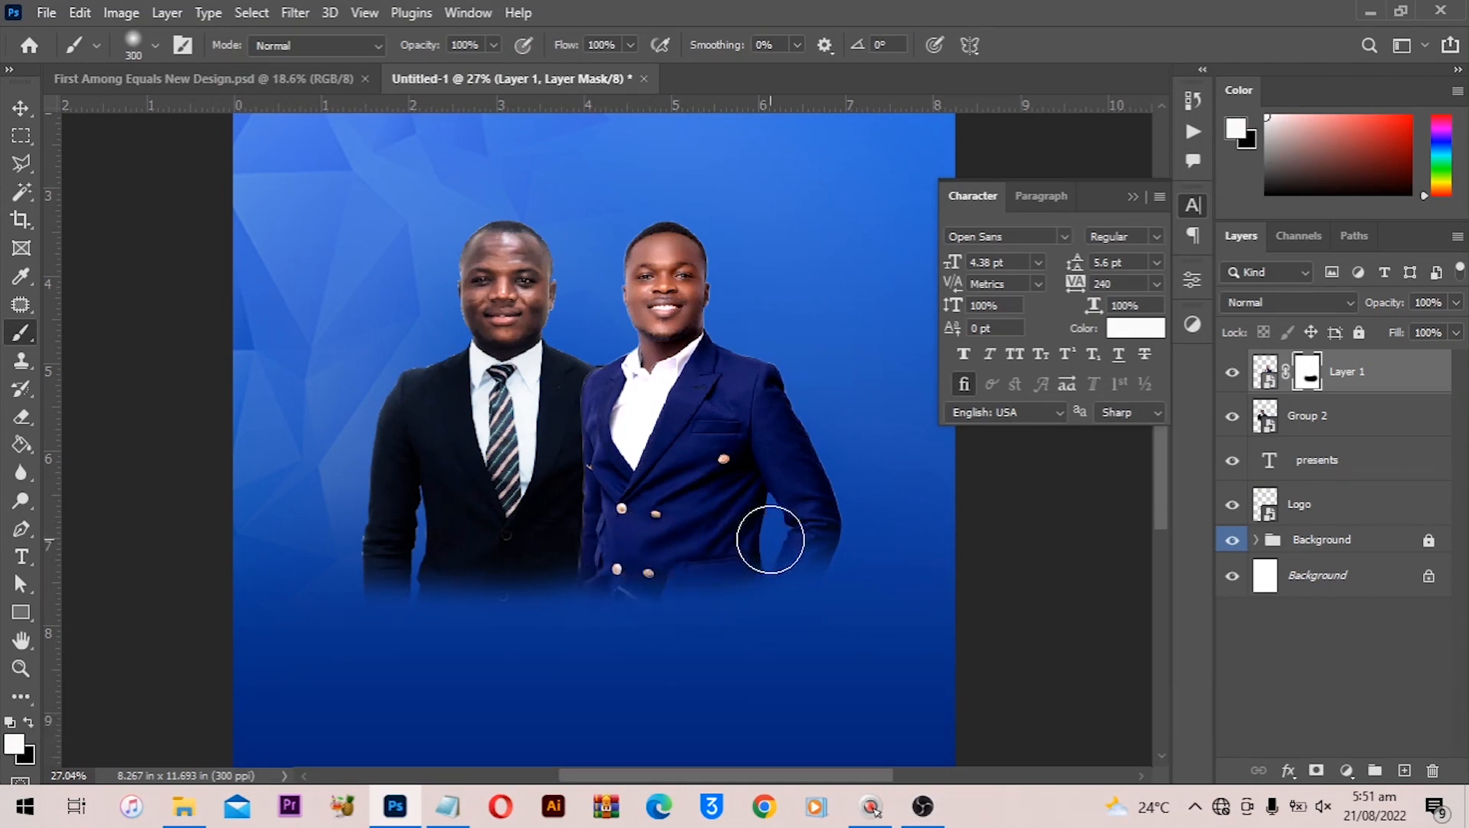
drag(821, 527, 644, 525)
Select both speaker photos, scale them down to about 92%, and move them toward the lower right of the flyer
key(v)
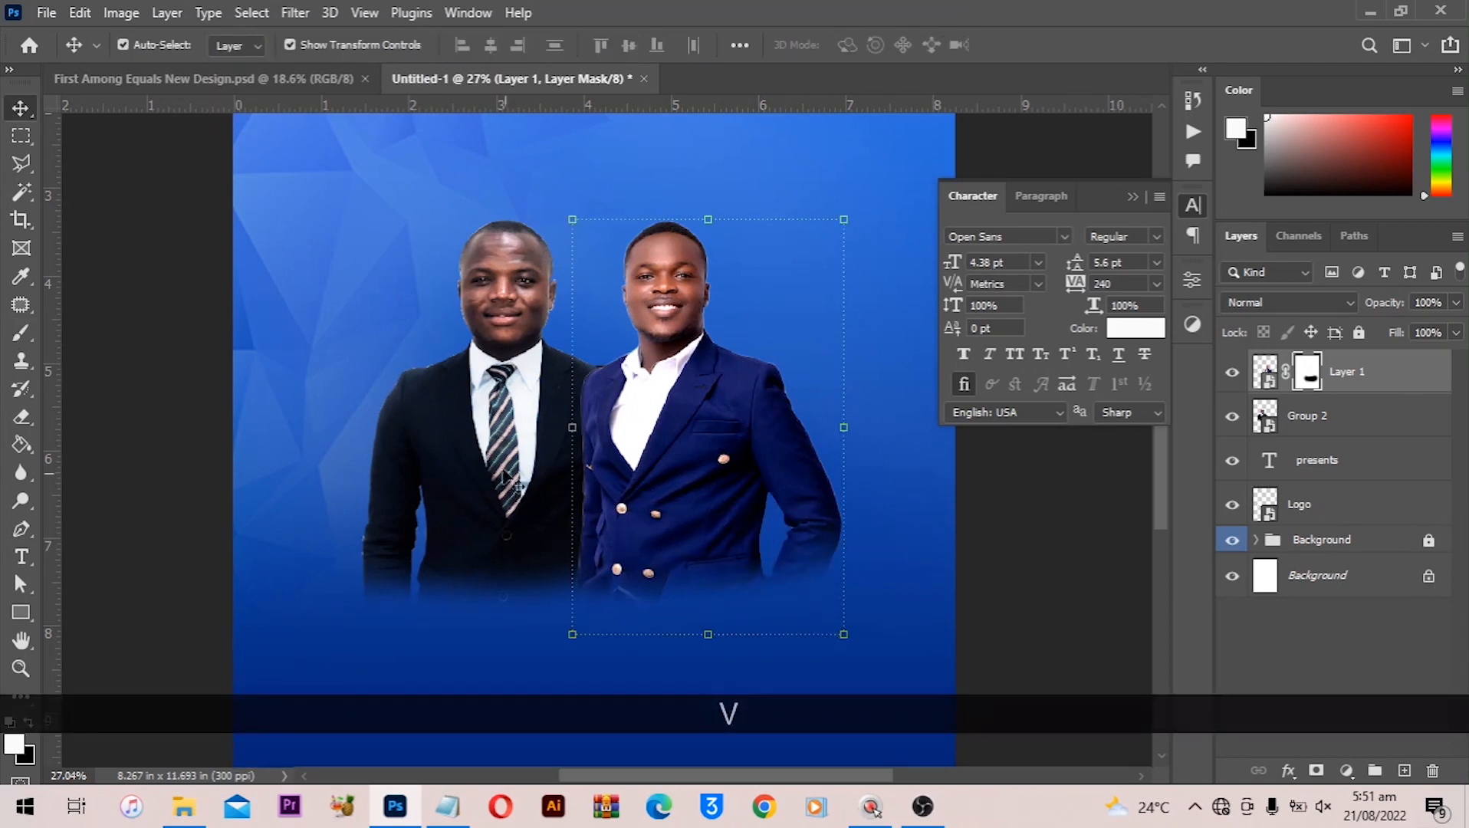
click(512, 479)
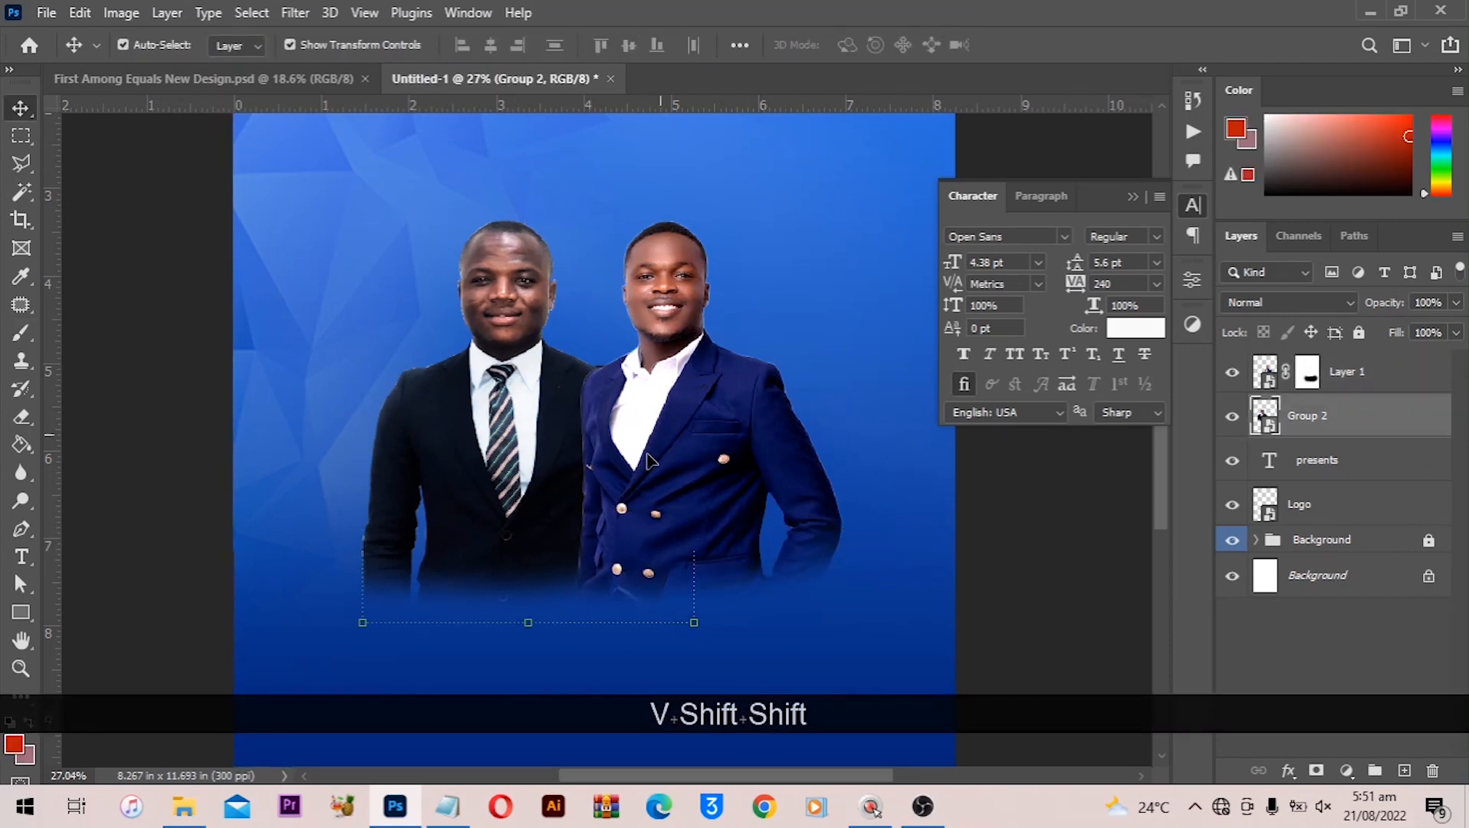
shift+click(681, 468)
scroll(686, 470, down, 1)
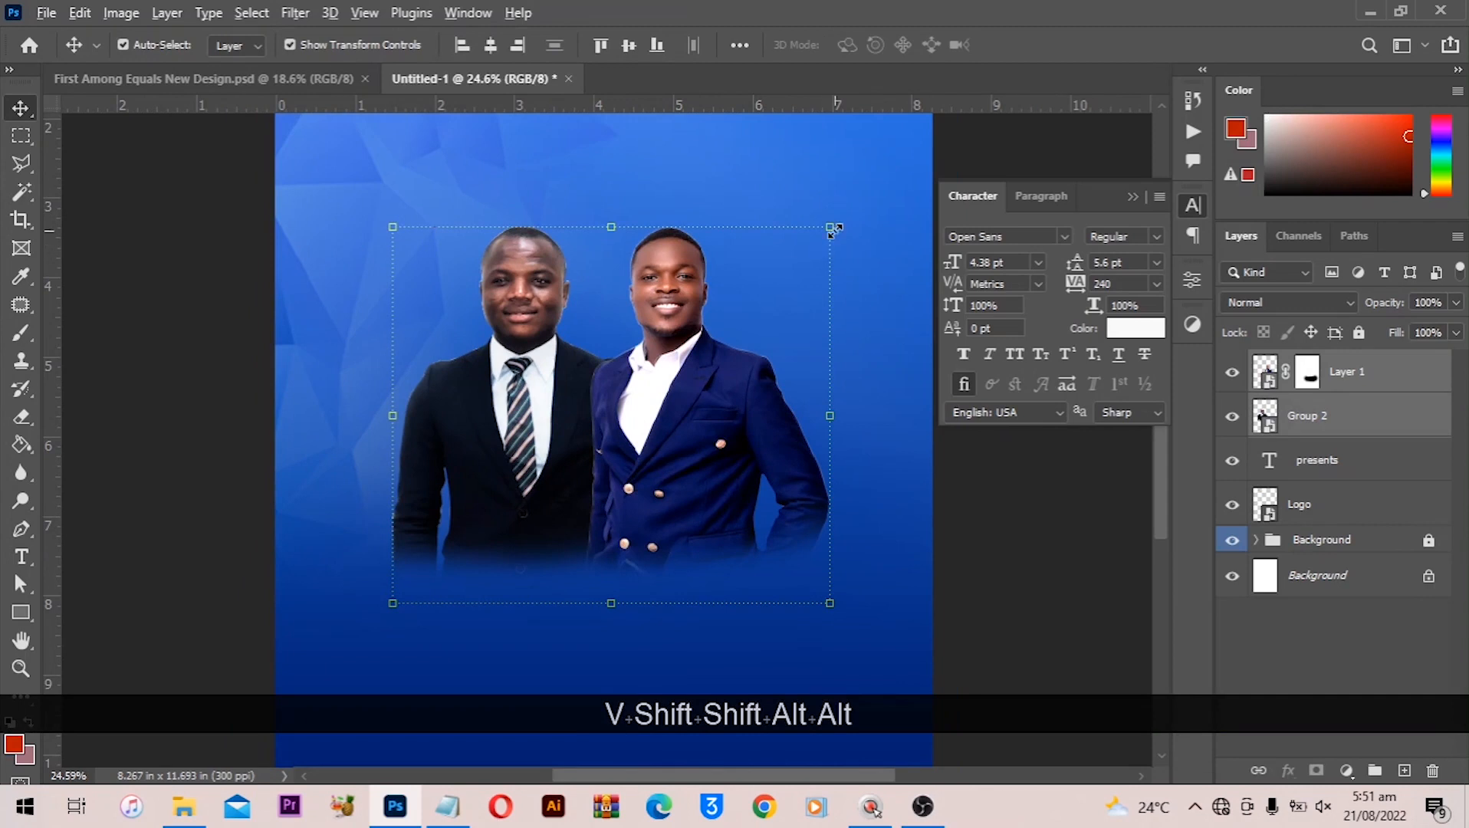
drag(830, 227, 811, 249)
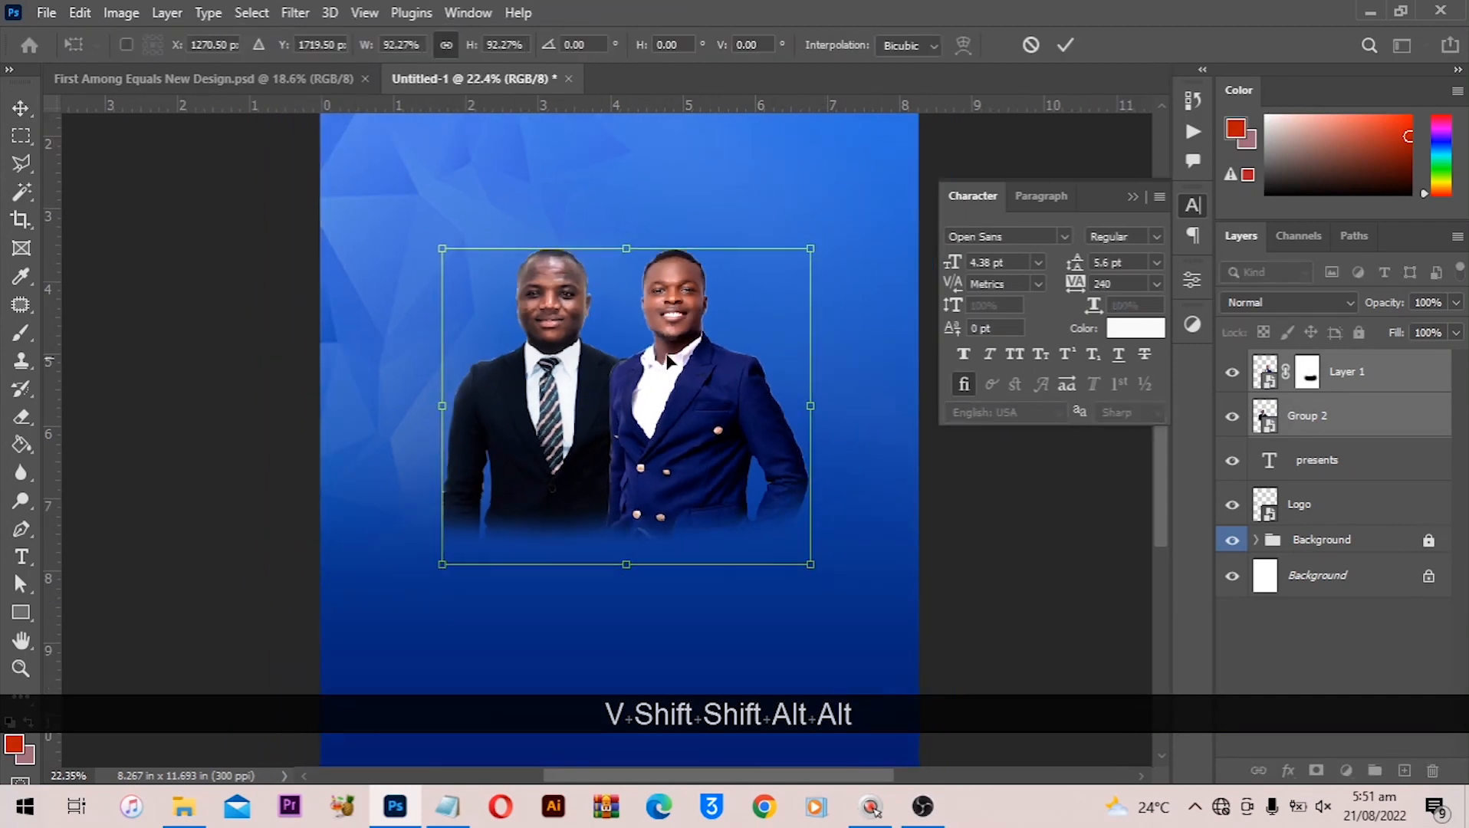
drag(668, 358, 731, 466)
scroll(728, 471, up, 2)
key(Return)
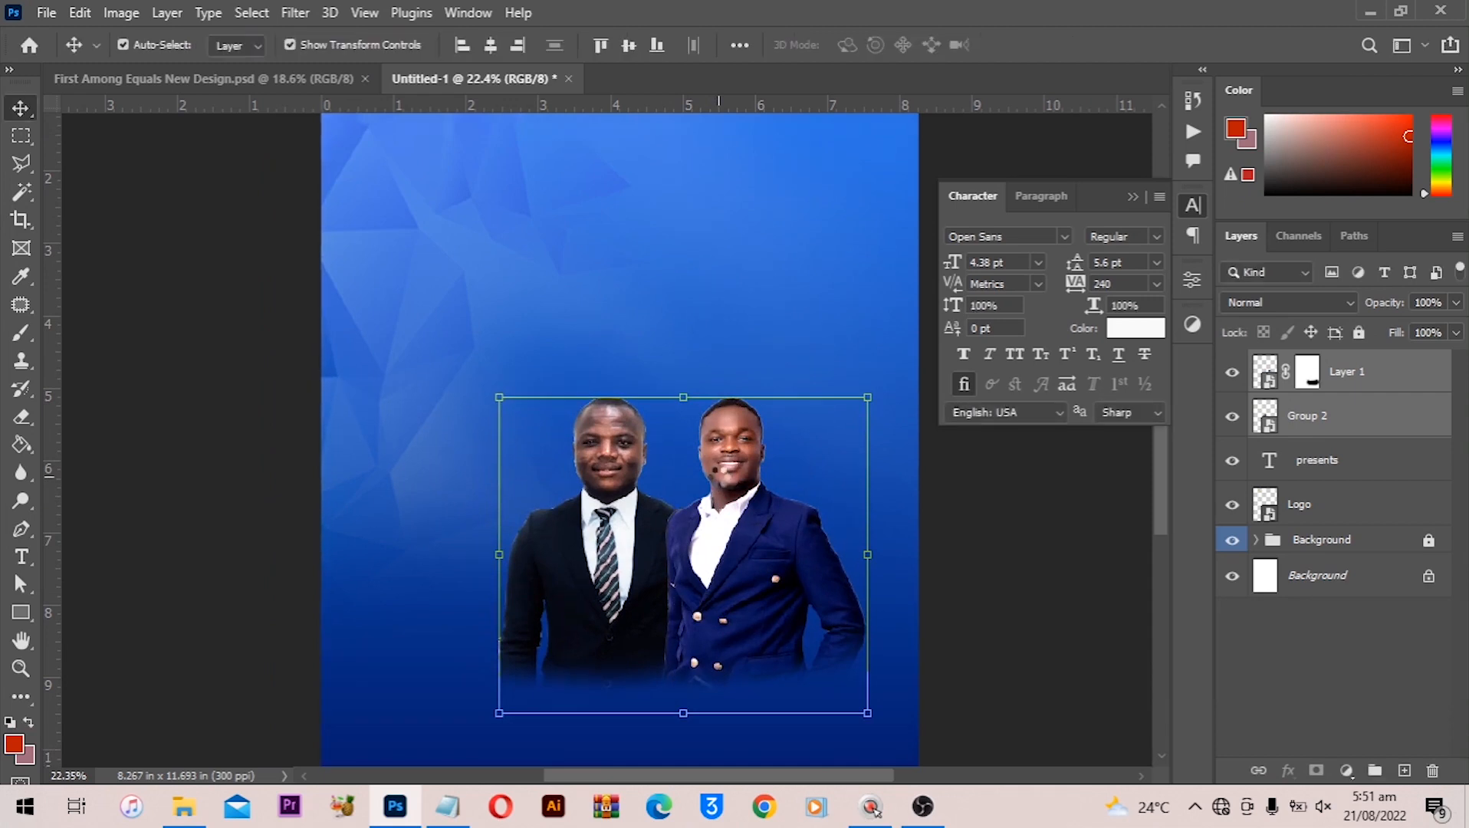
Place the red curtain image from the First Among Equals Files folder along the flyer's upper right edge
click(184, 807)
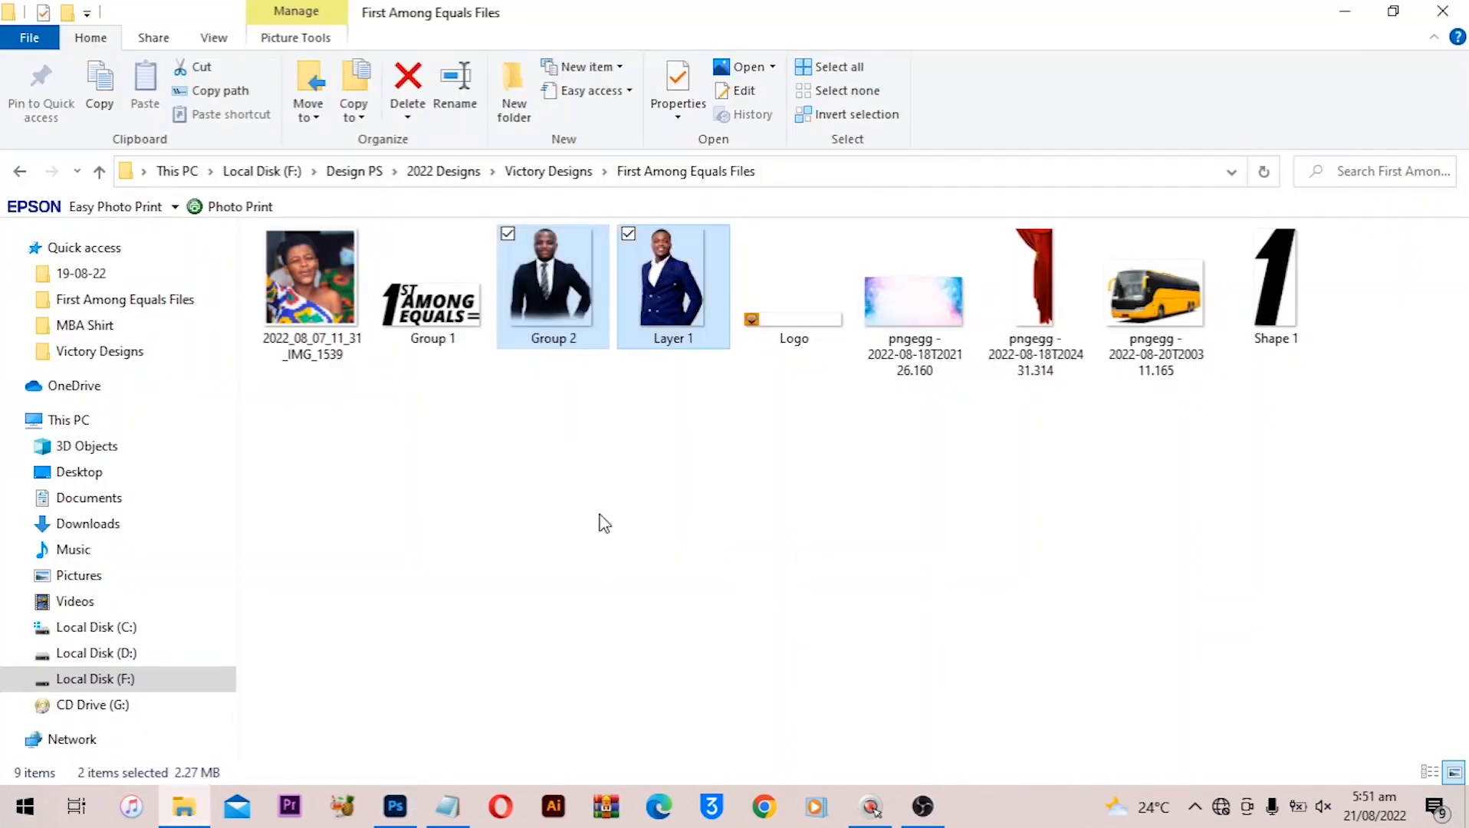
click(1022, 289)
drag(1050, 253, 697, 541)
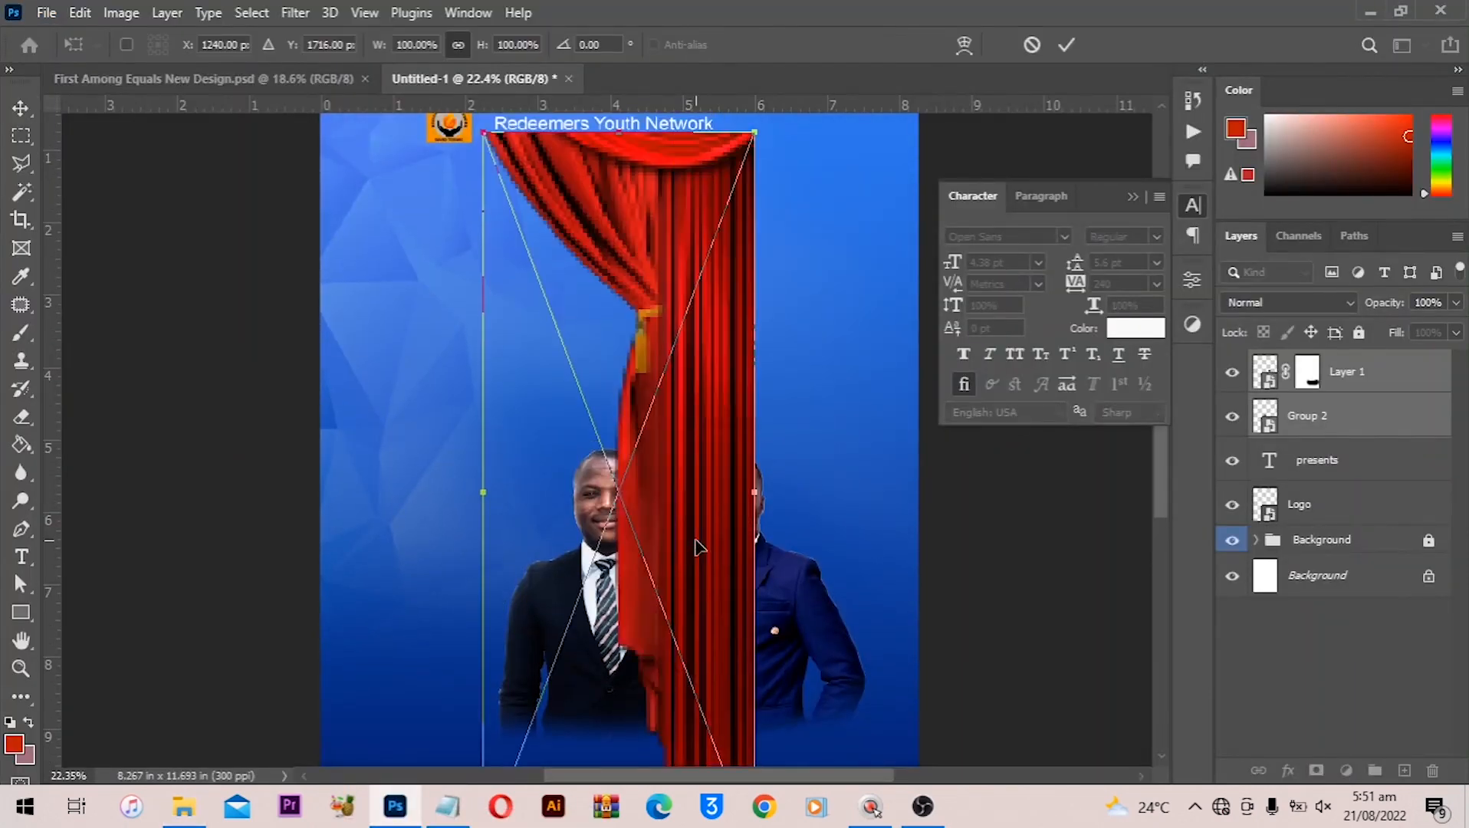
scroll(696, 541, down, 1)
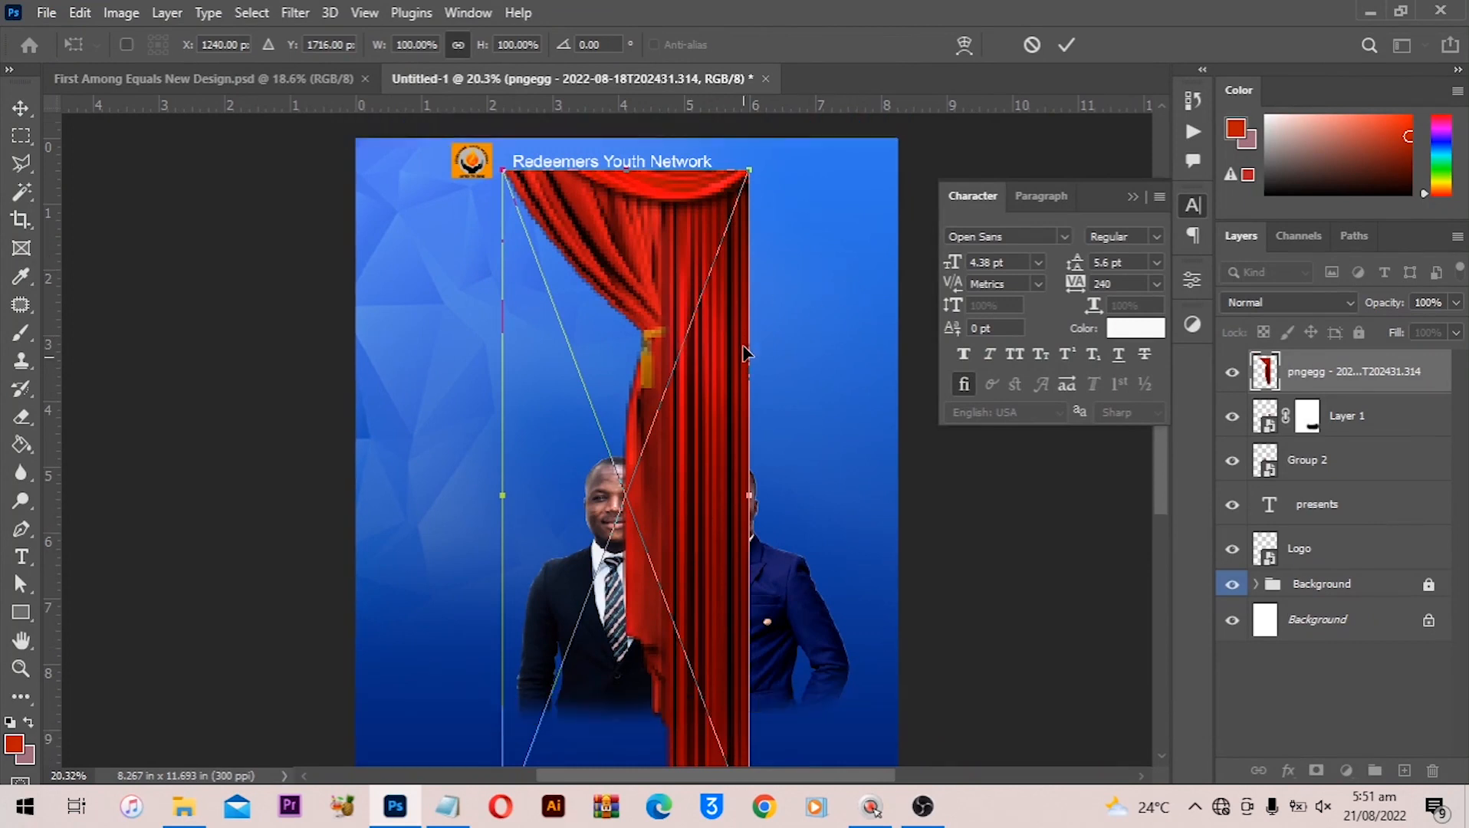
scroll(745, 353, up, 2)
drag(689, 327, 846, 282)
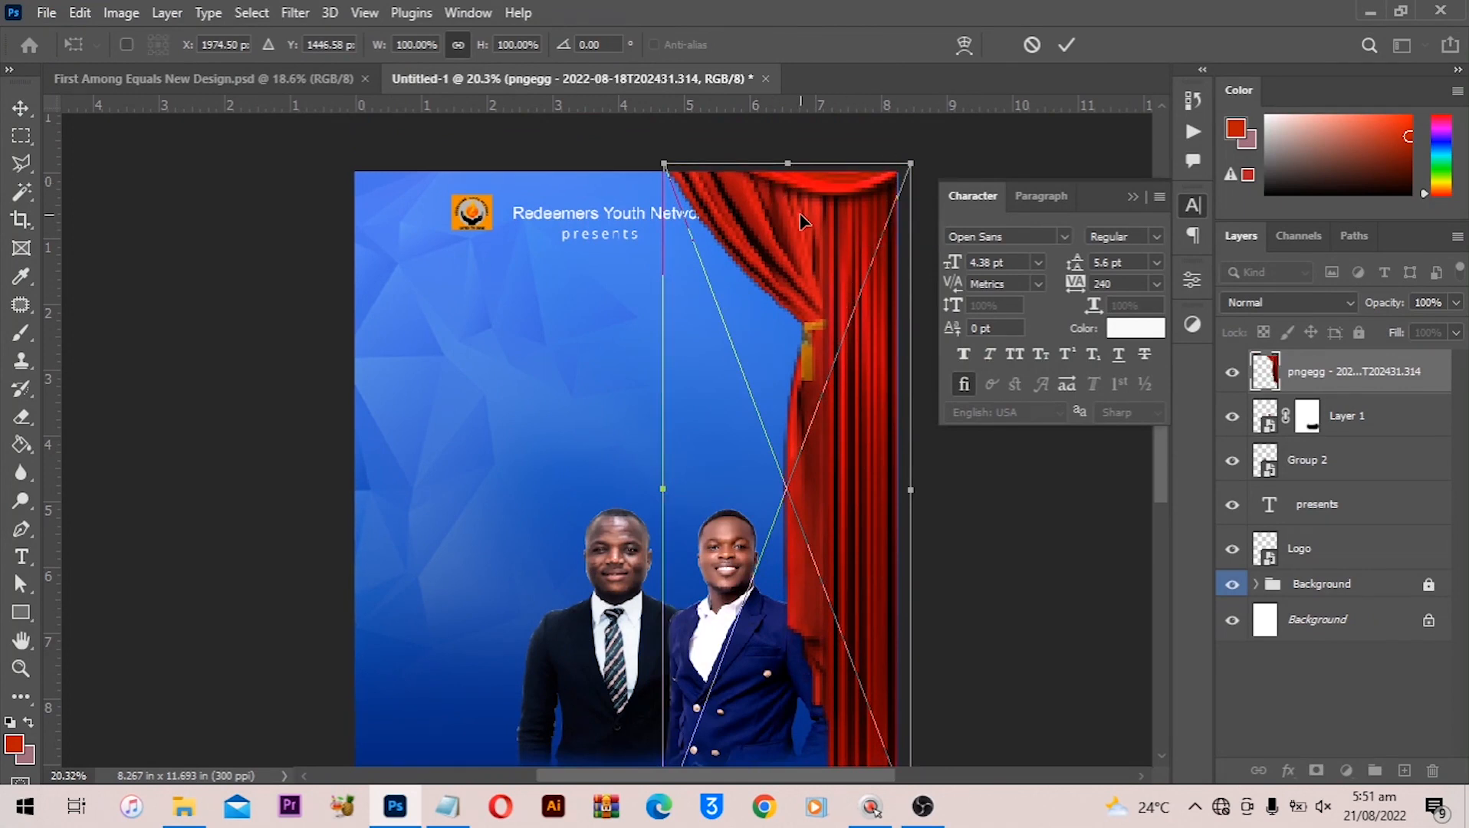
key(Return)
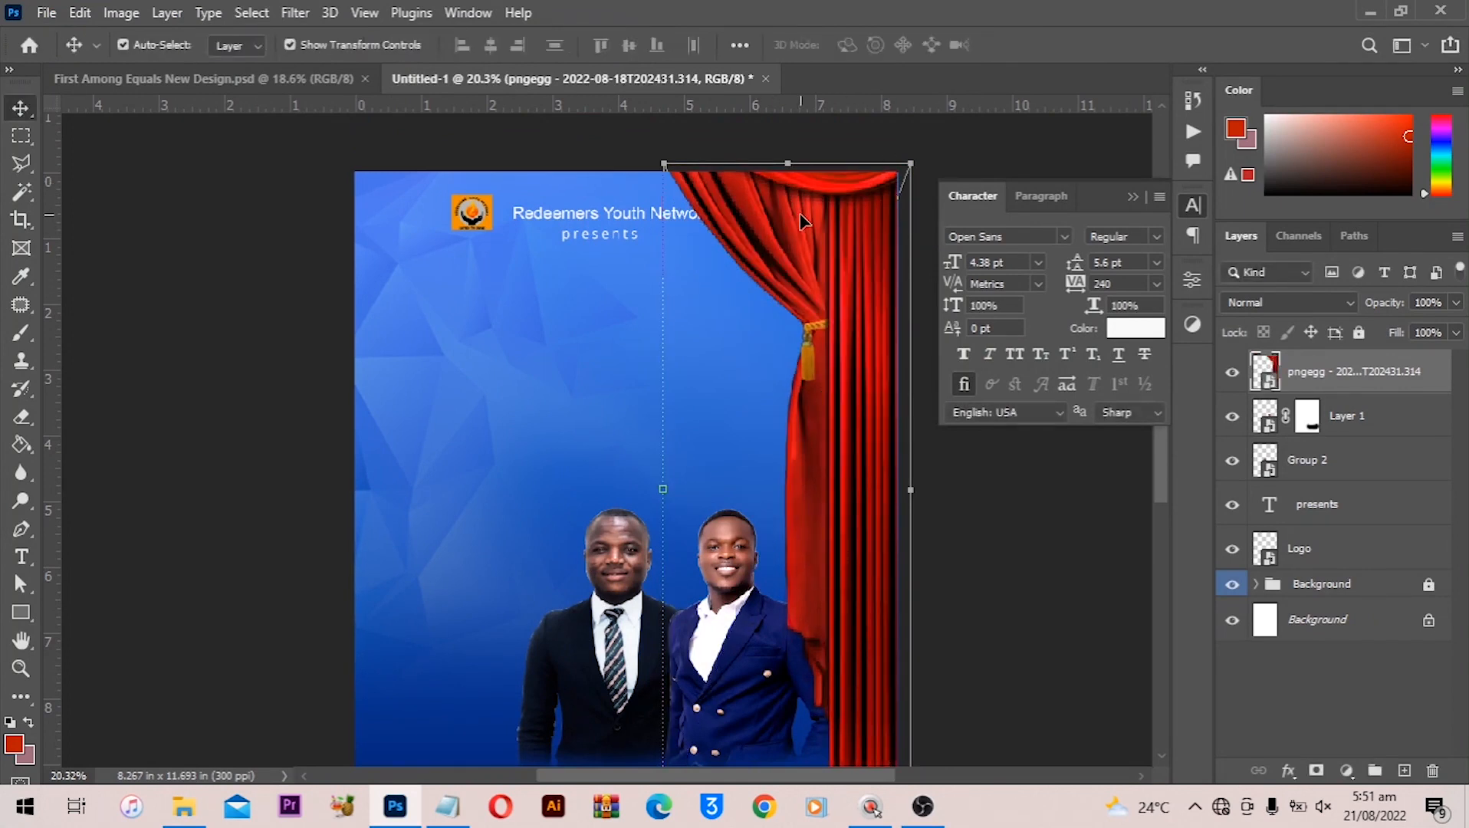
Bring the Logo and presents layers above the curtain and shift them left to clear it, following the finished flyer
scroll(809, 361, up, 1)
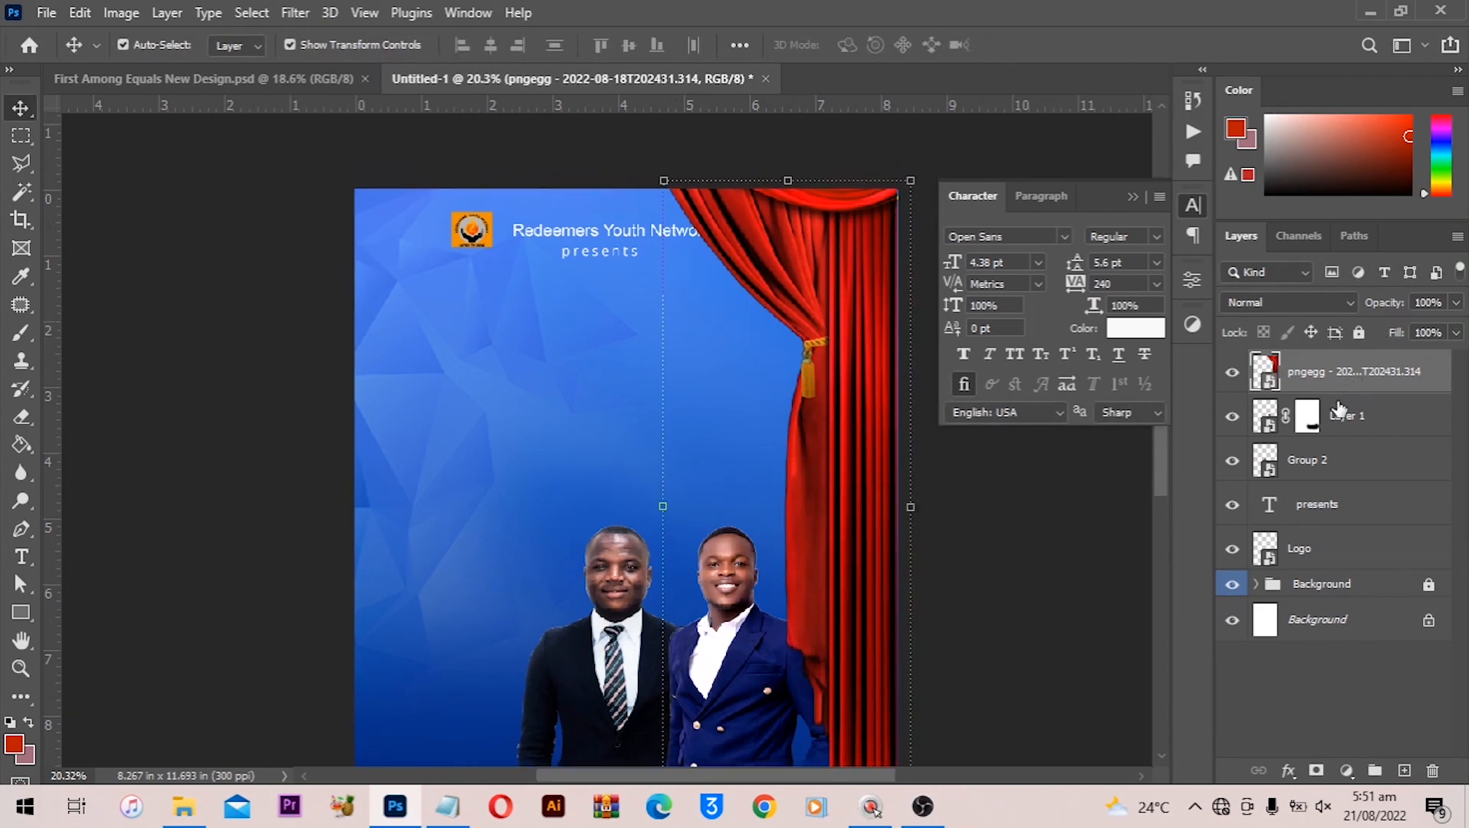
click(1319, 562)
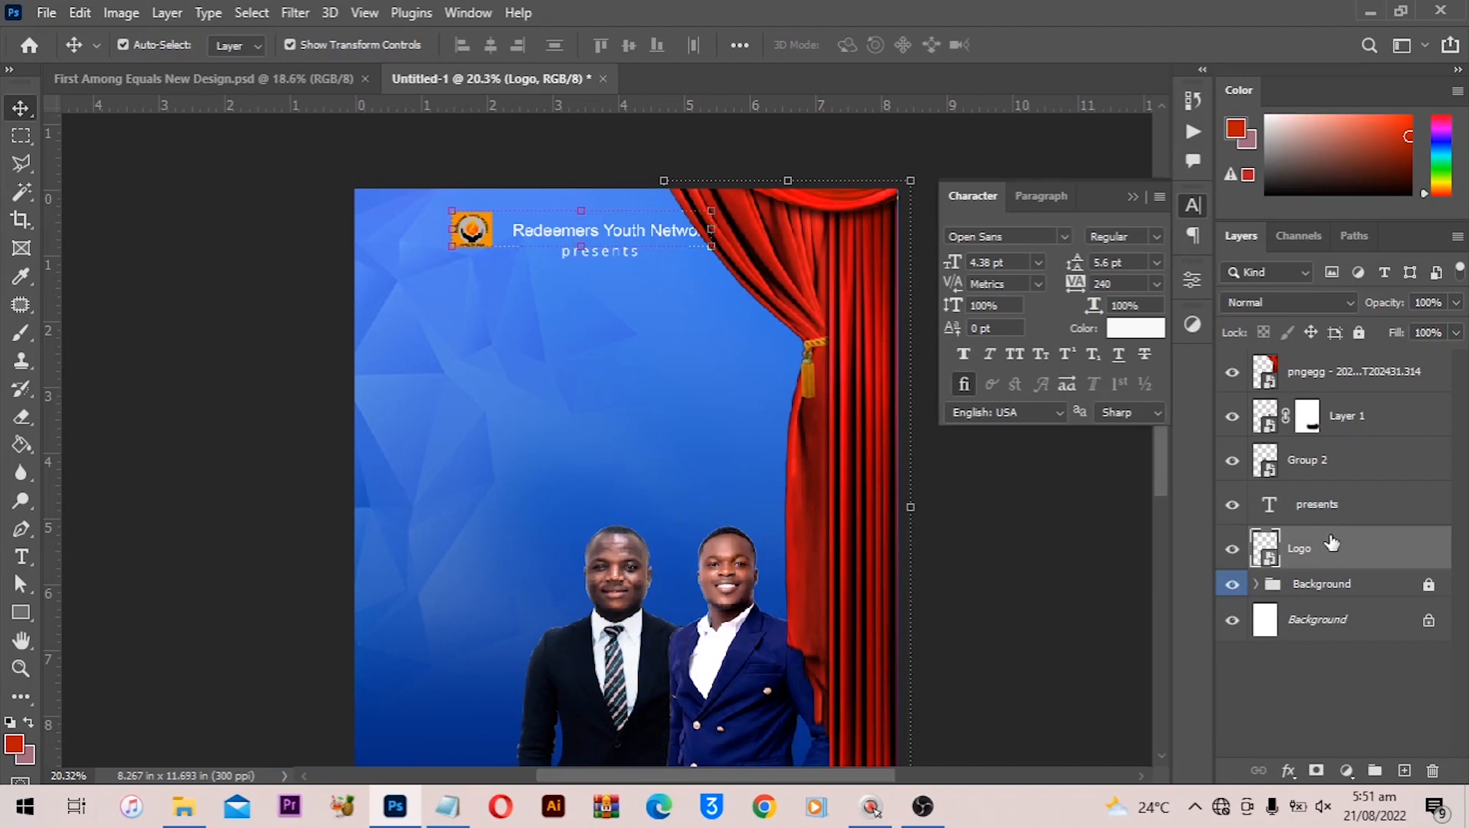
ctrl+click(1338, 506)
drag(1337, 506, 1353, 362)
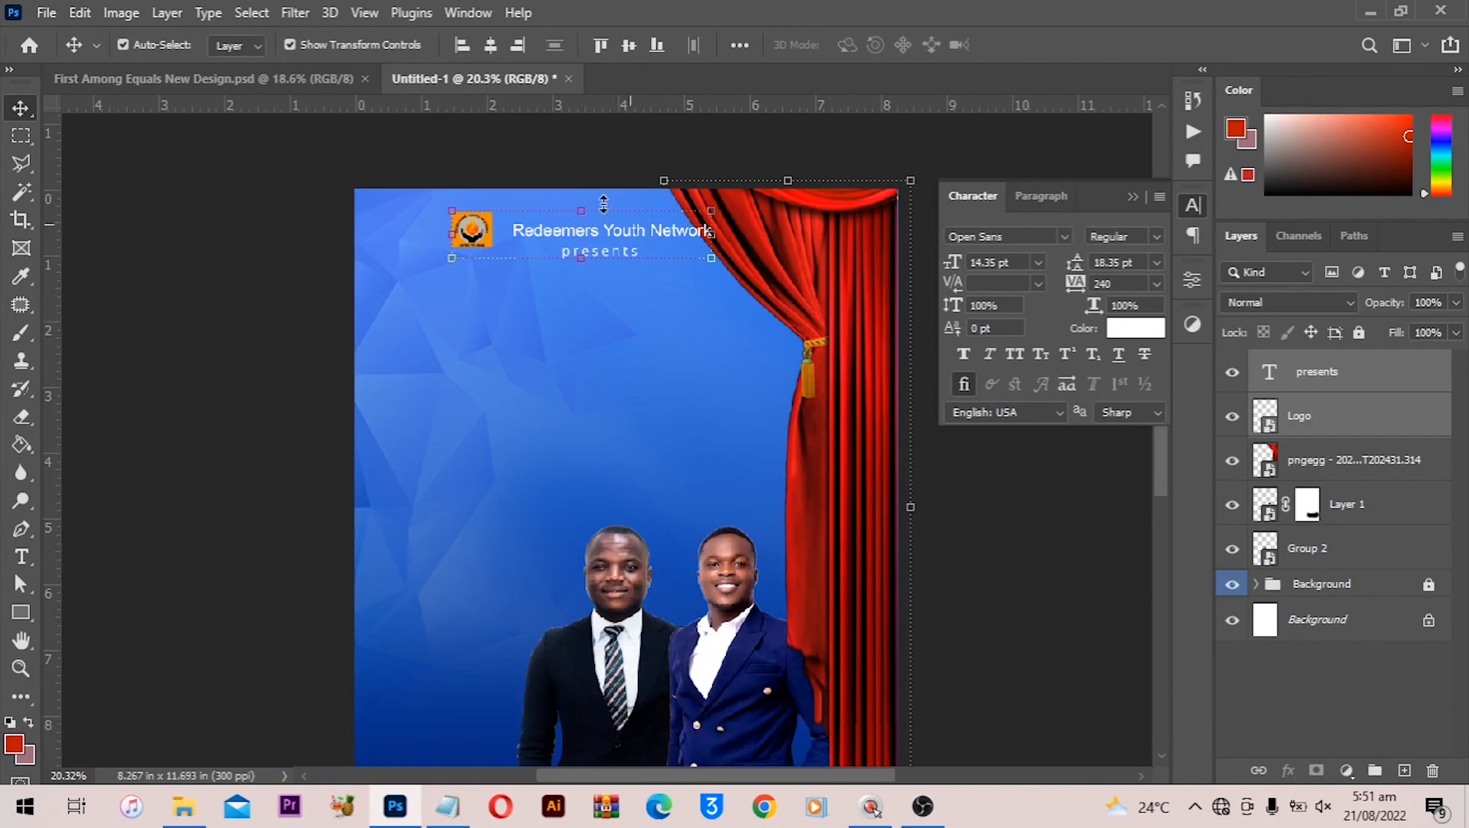
click(208, 79)
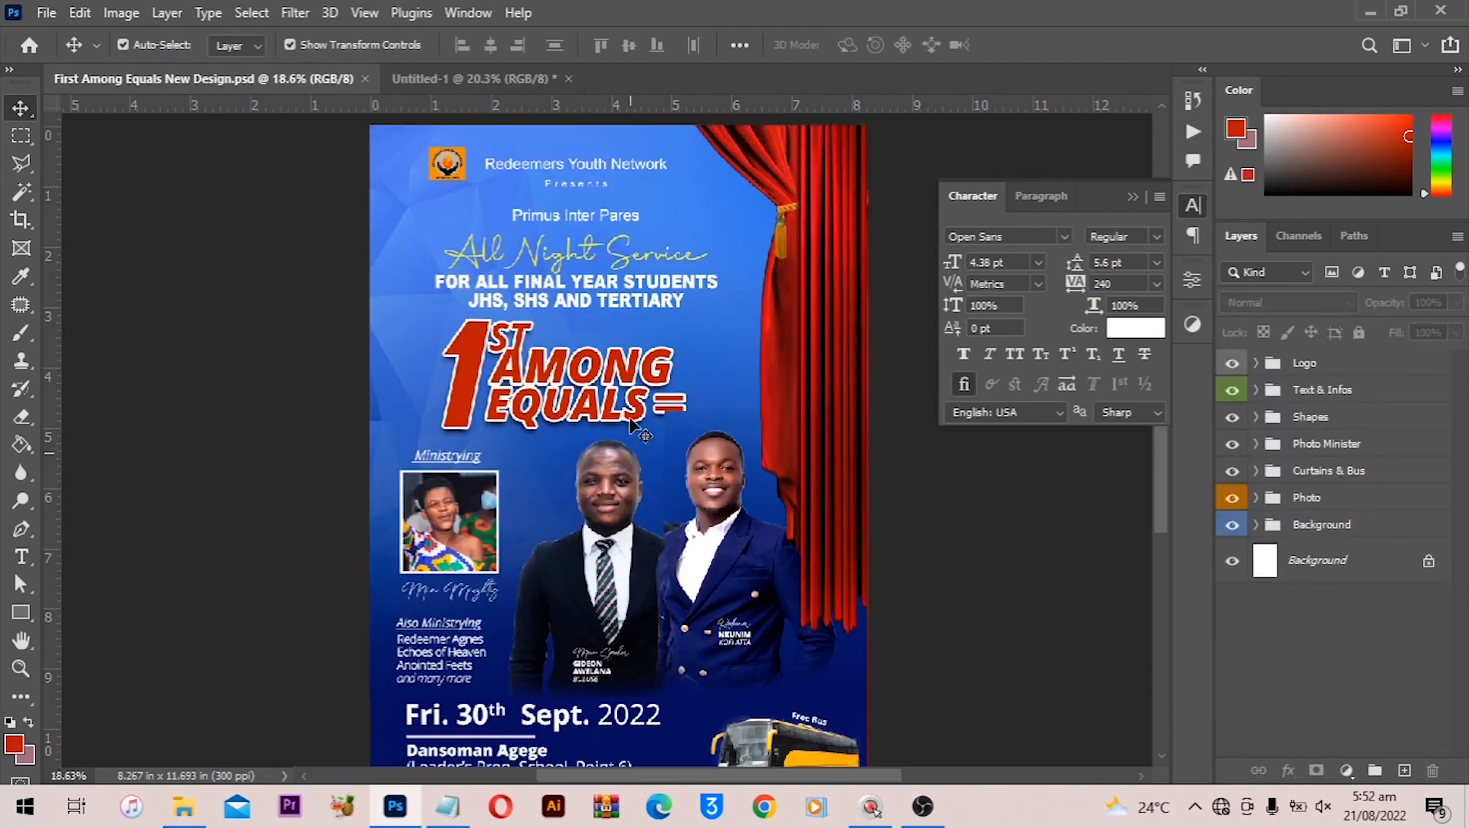
click(473, 77)
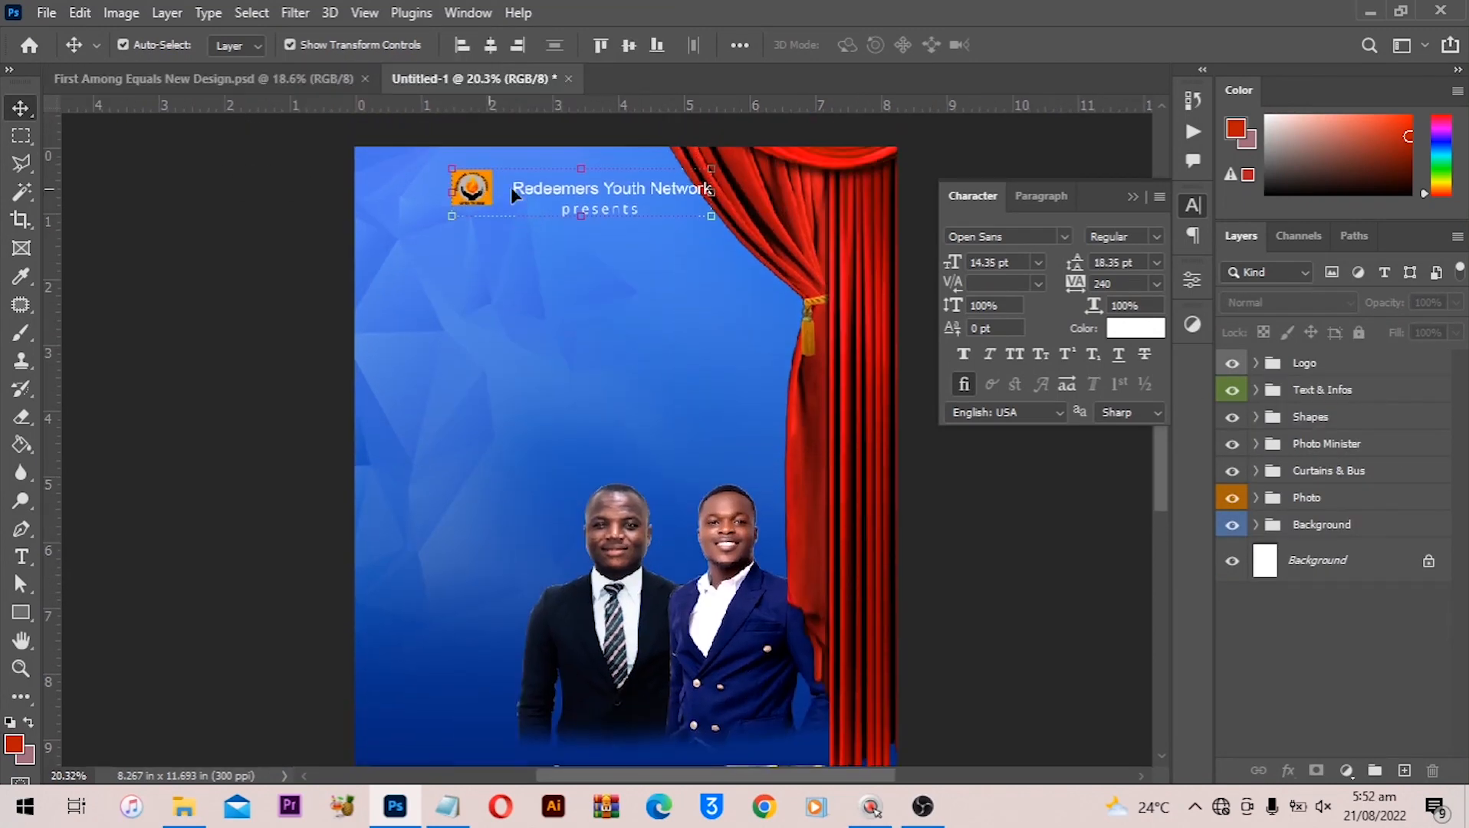
drag(558, 193, 519, 188)
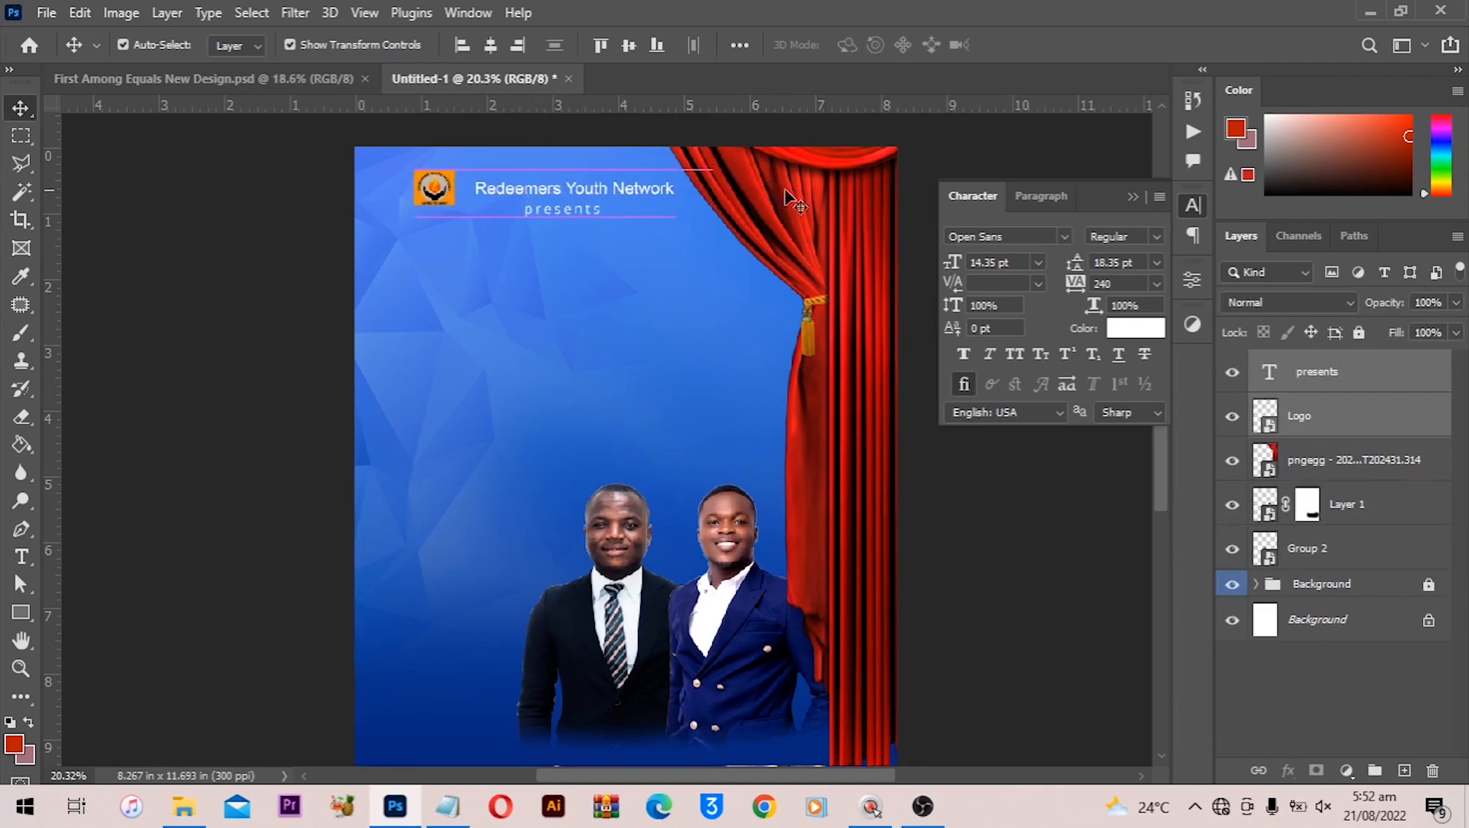
Compare the curtain with the finished flyer and refine its placement along the page's right edge
click(254, 79)
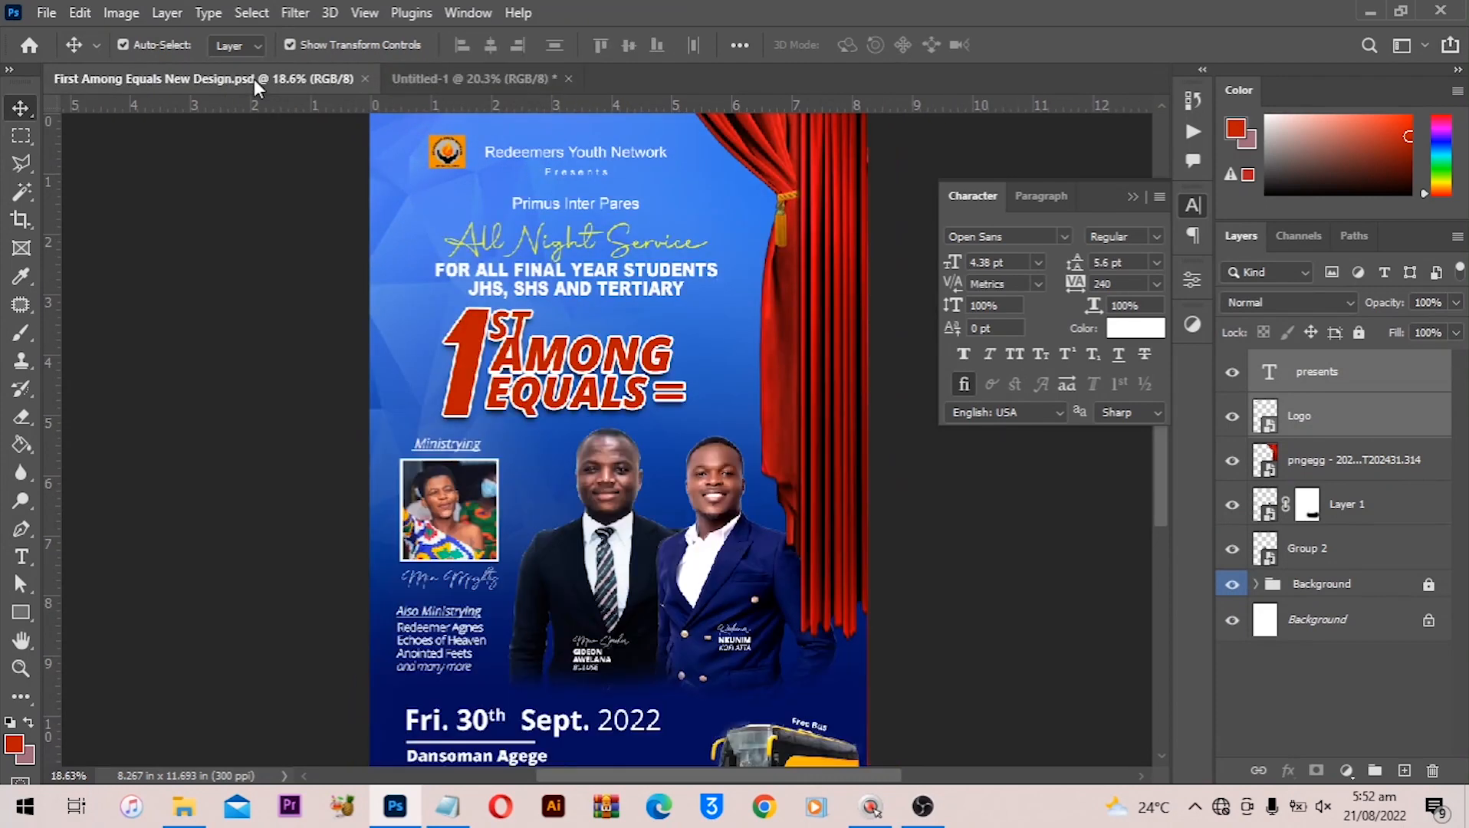
click(393, 73)
click(239, 81)
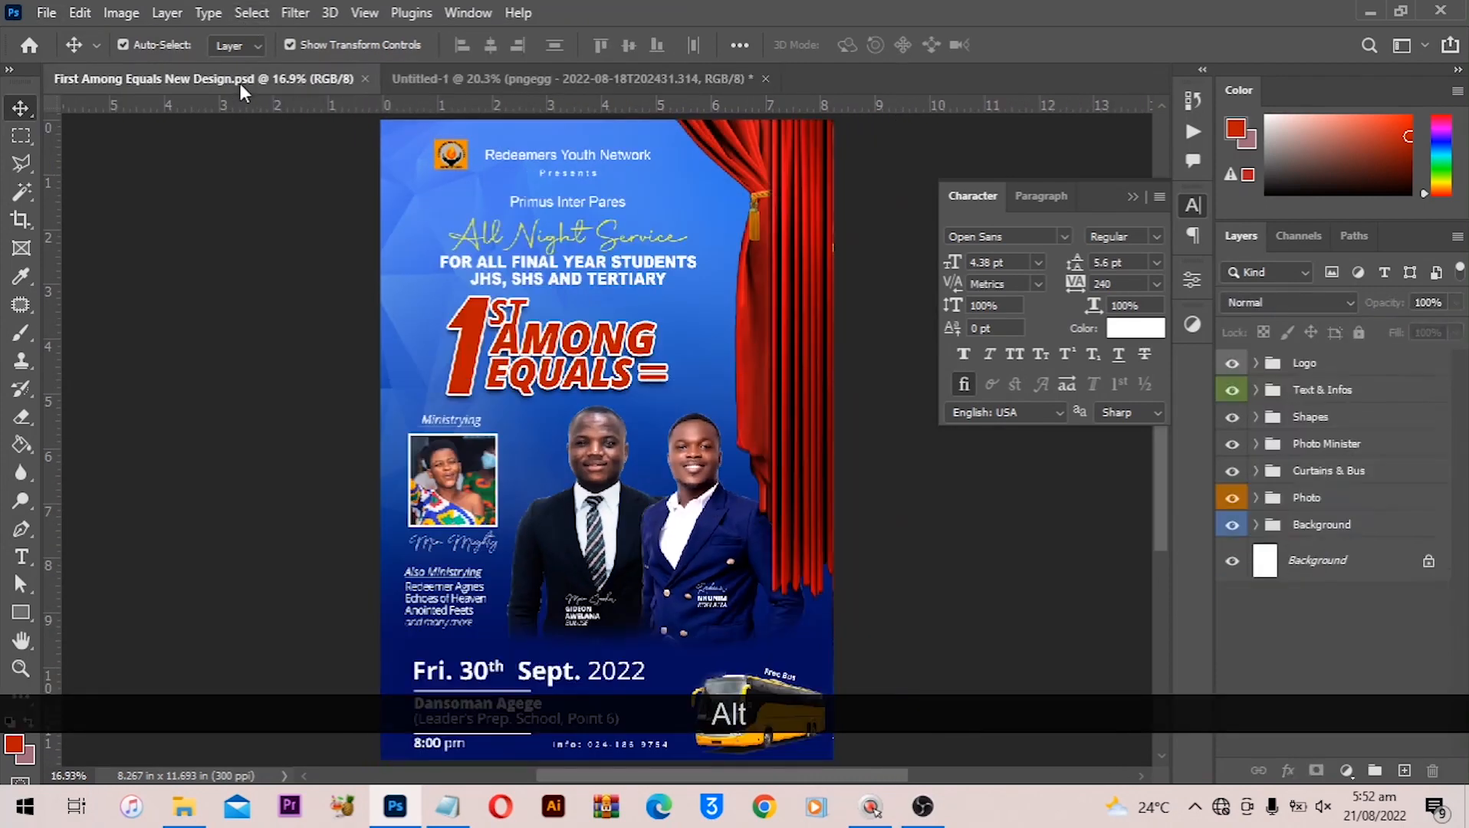
click(640, 79)
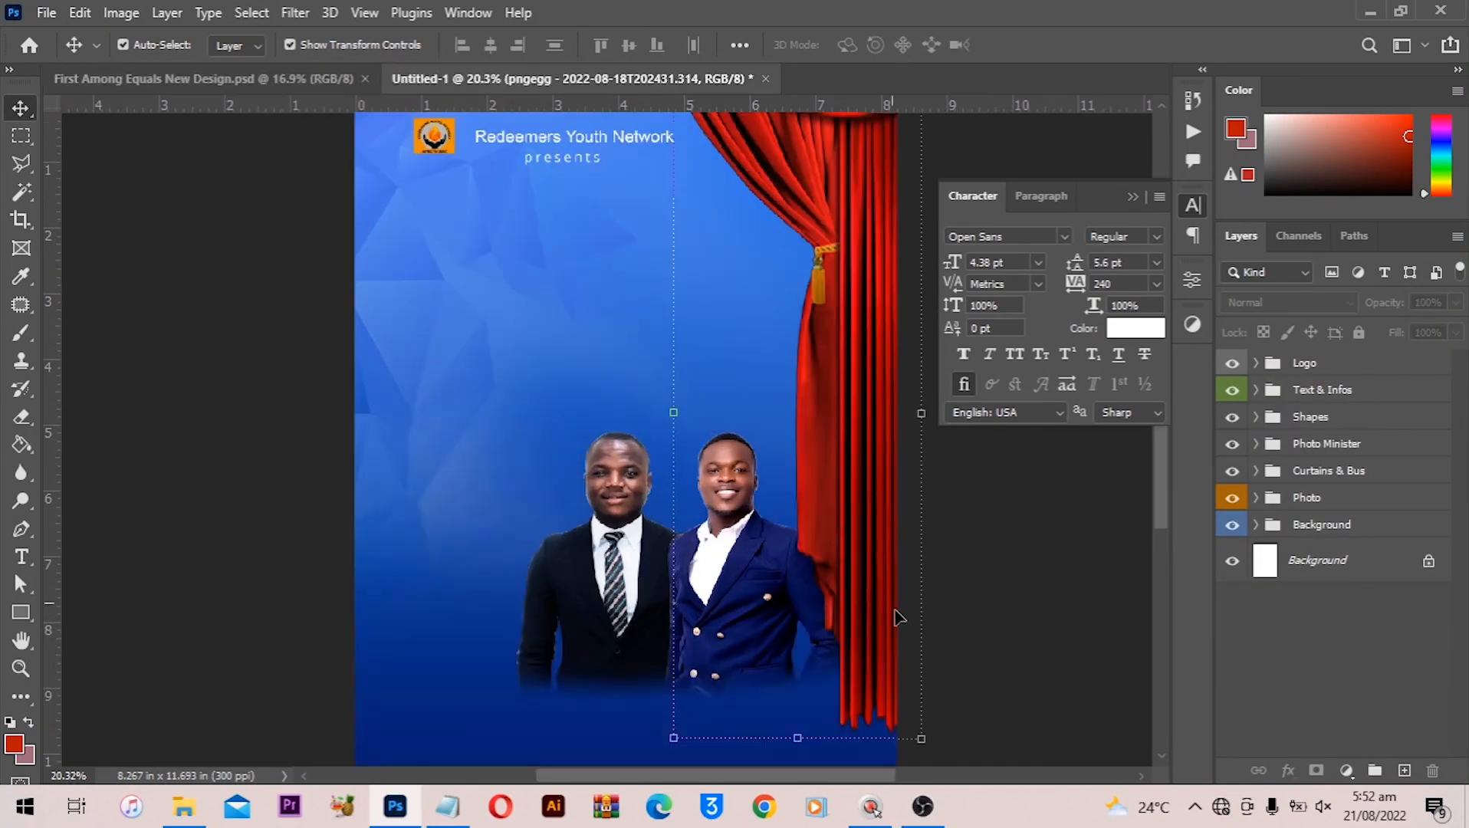
scroll(897, 617, down, 1)
scroll(857, 383, up, 2)
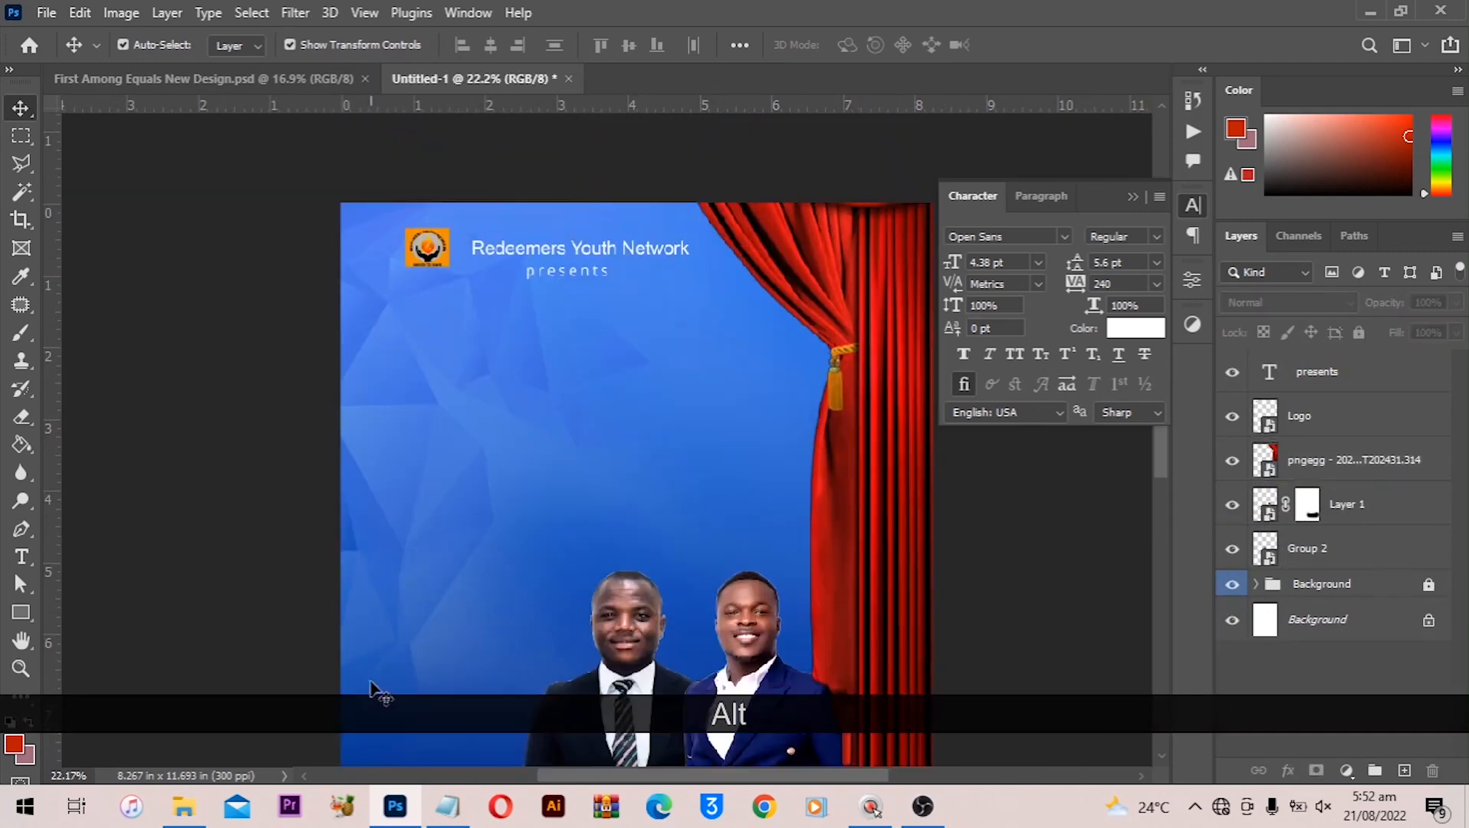
Copy "Primus Inter Pares" from the Notepad text and paste it as a new text layer below "presents"
click(438, 811)
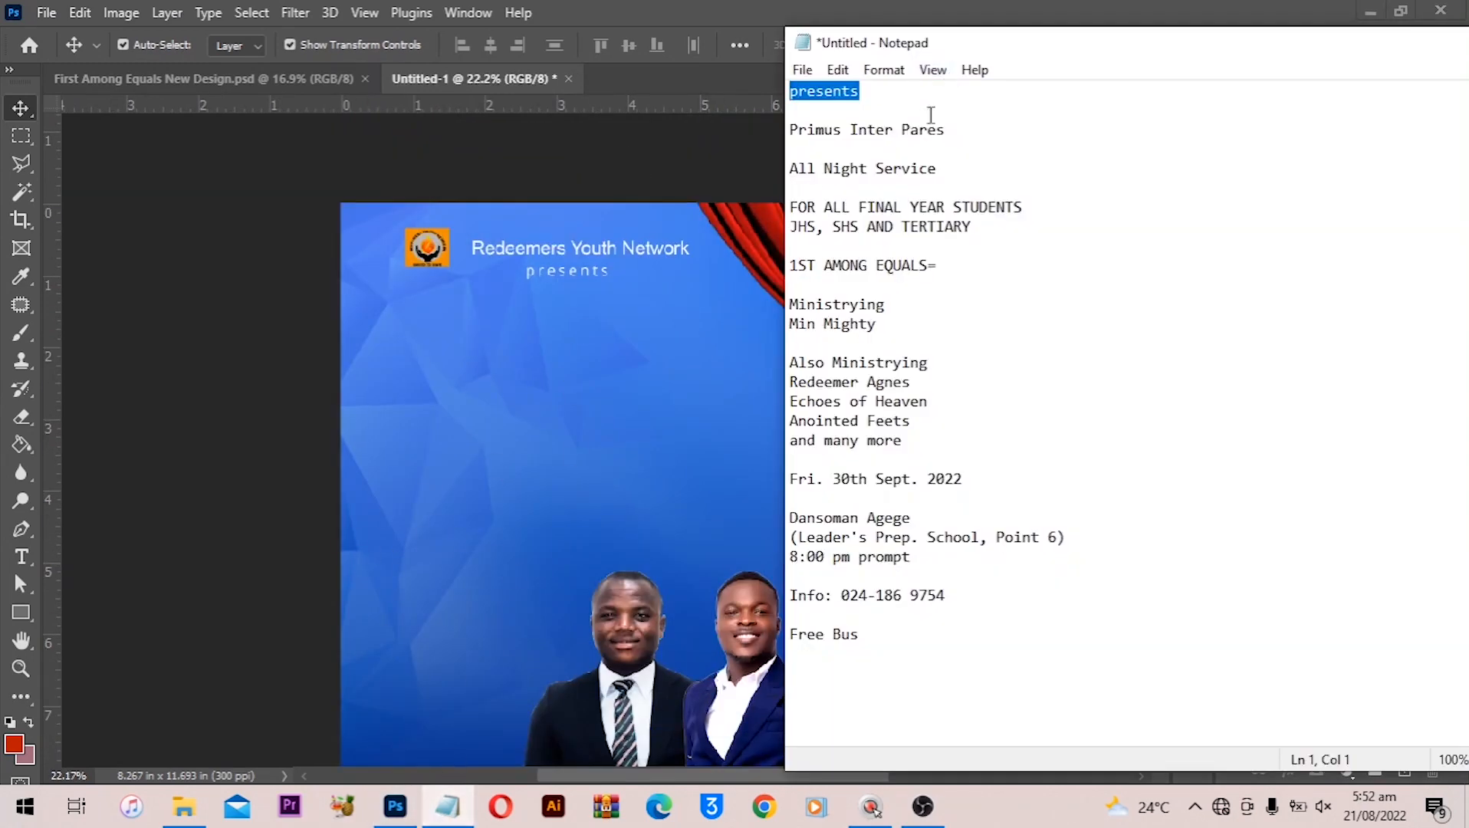
drag(949, 133, 778, 134)
key(ctrl+c)
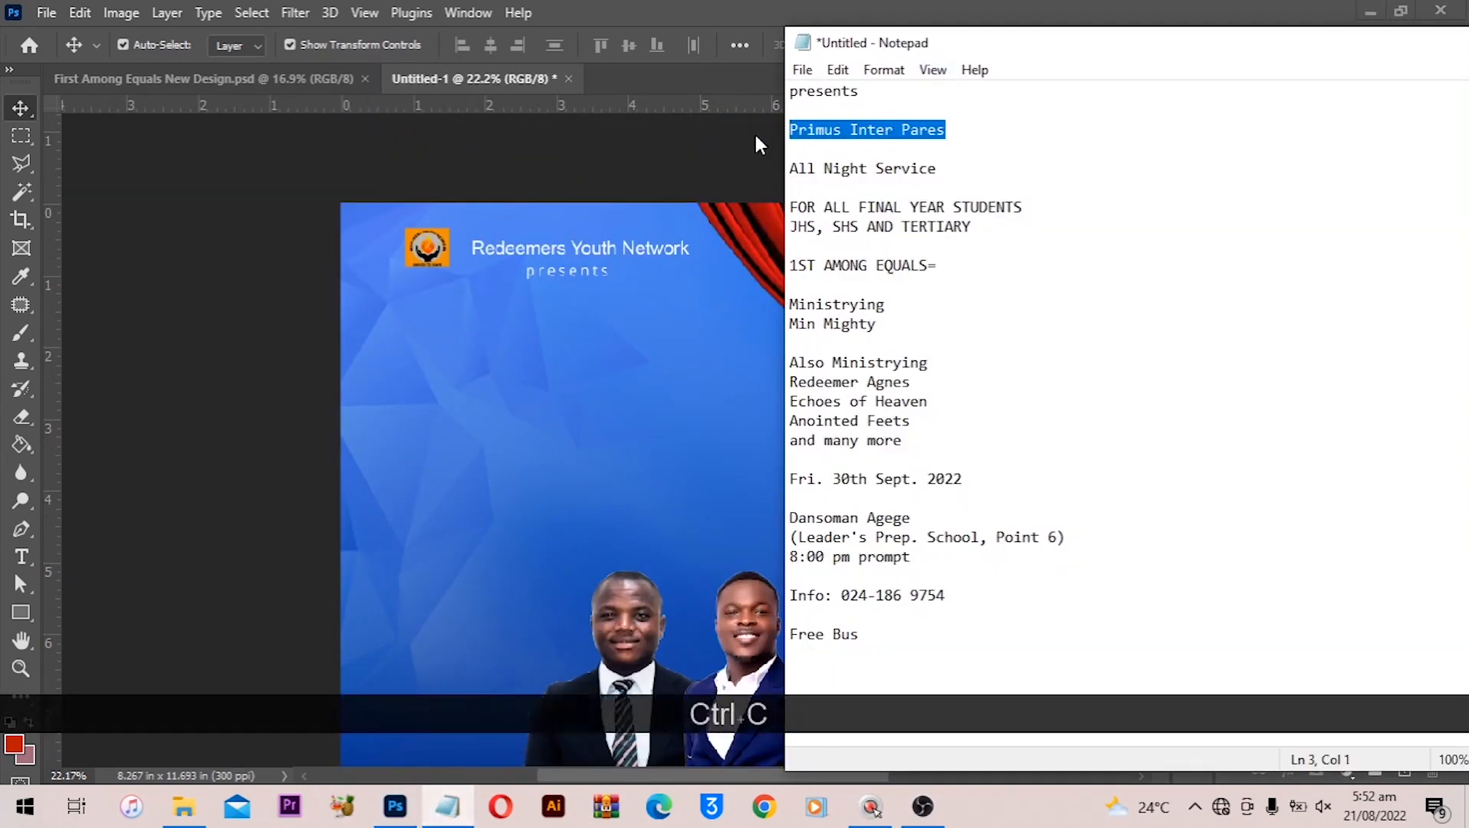
key(alt+Tab)
scroll(565, 248, up, 1)
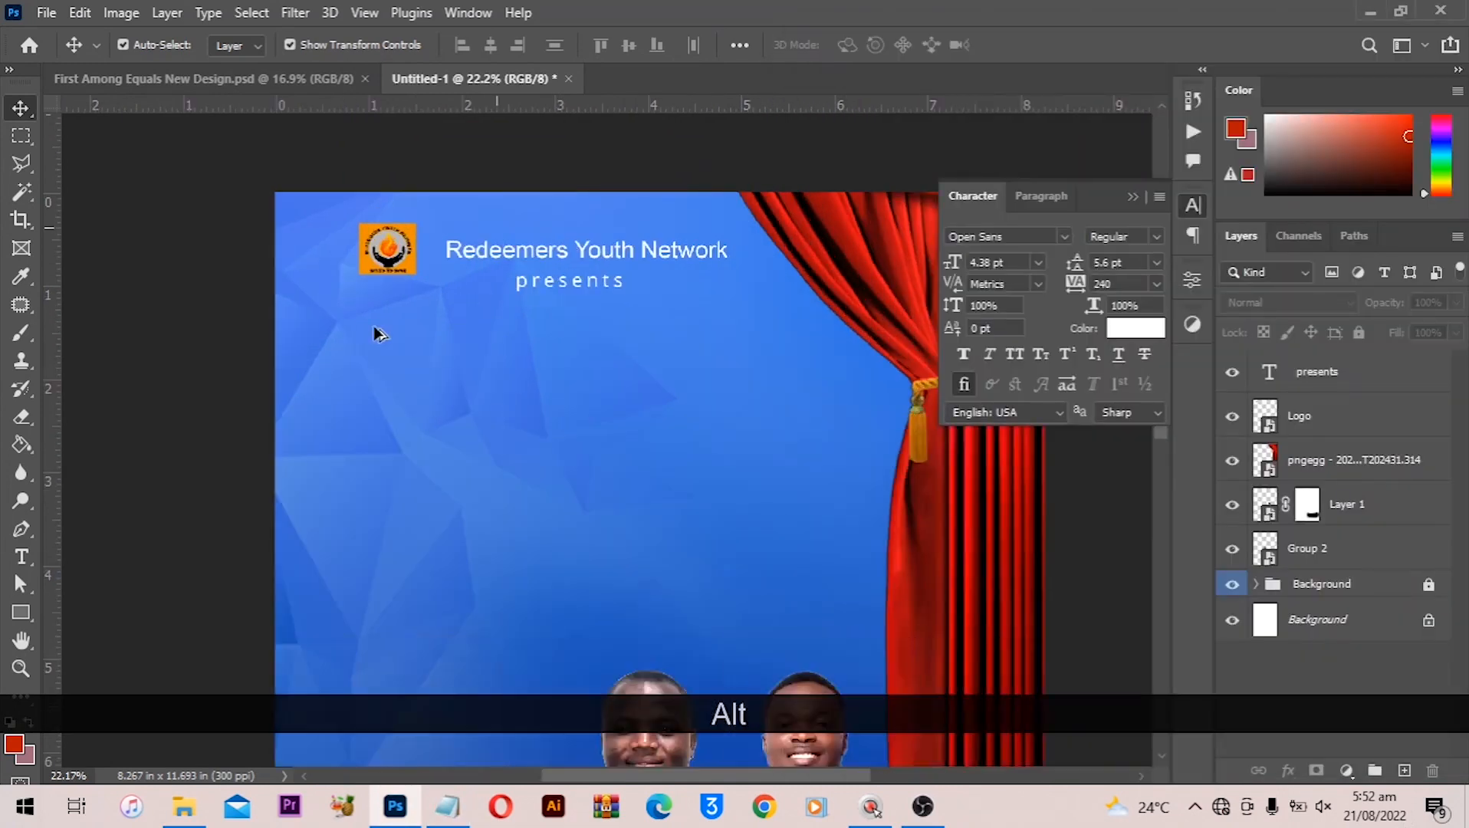
key(t)
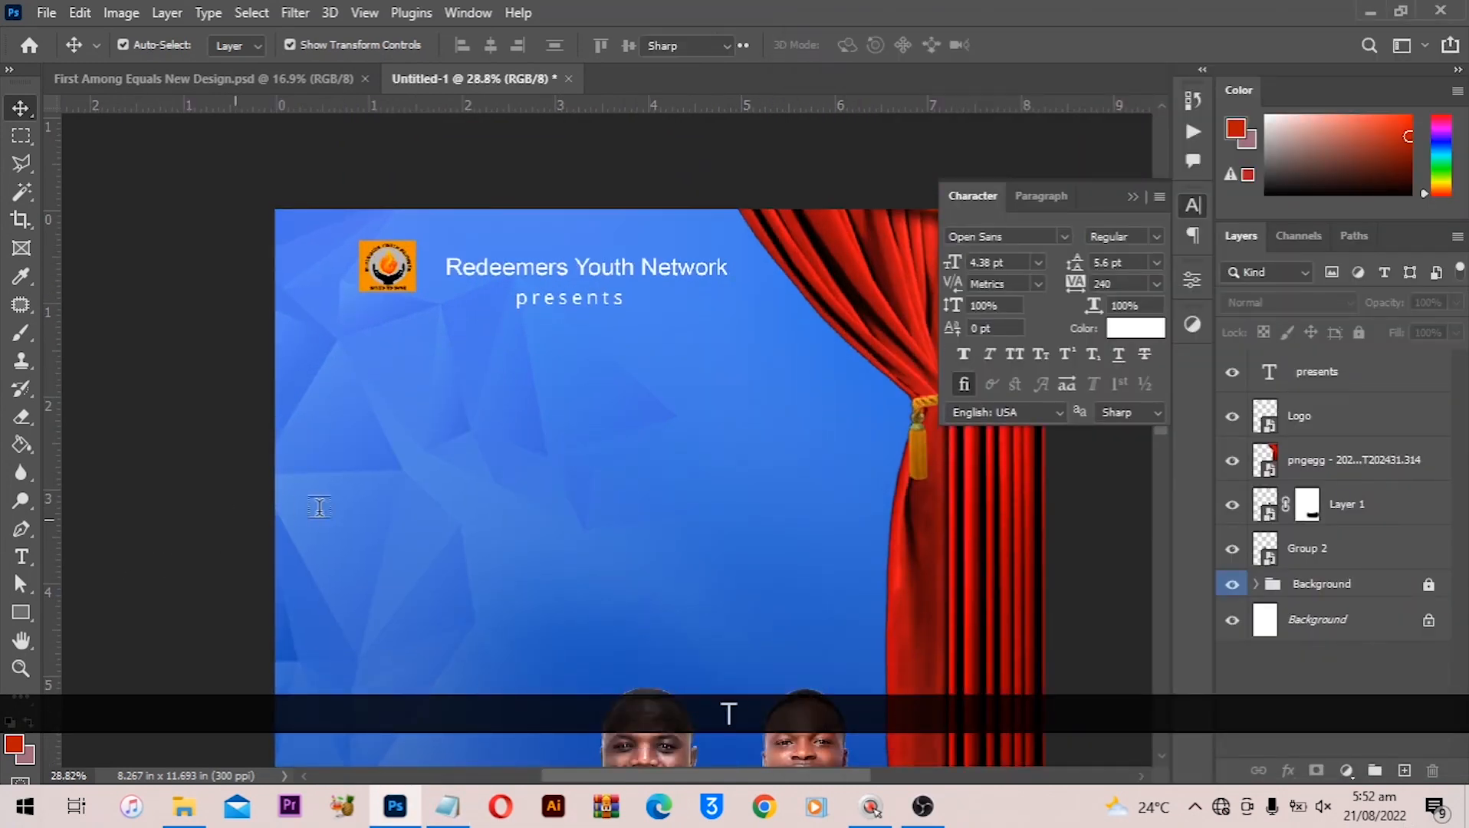
click(453, 336)
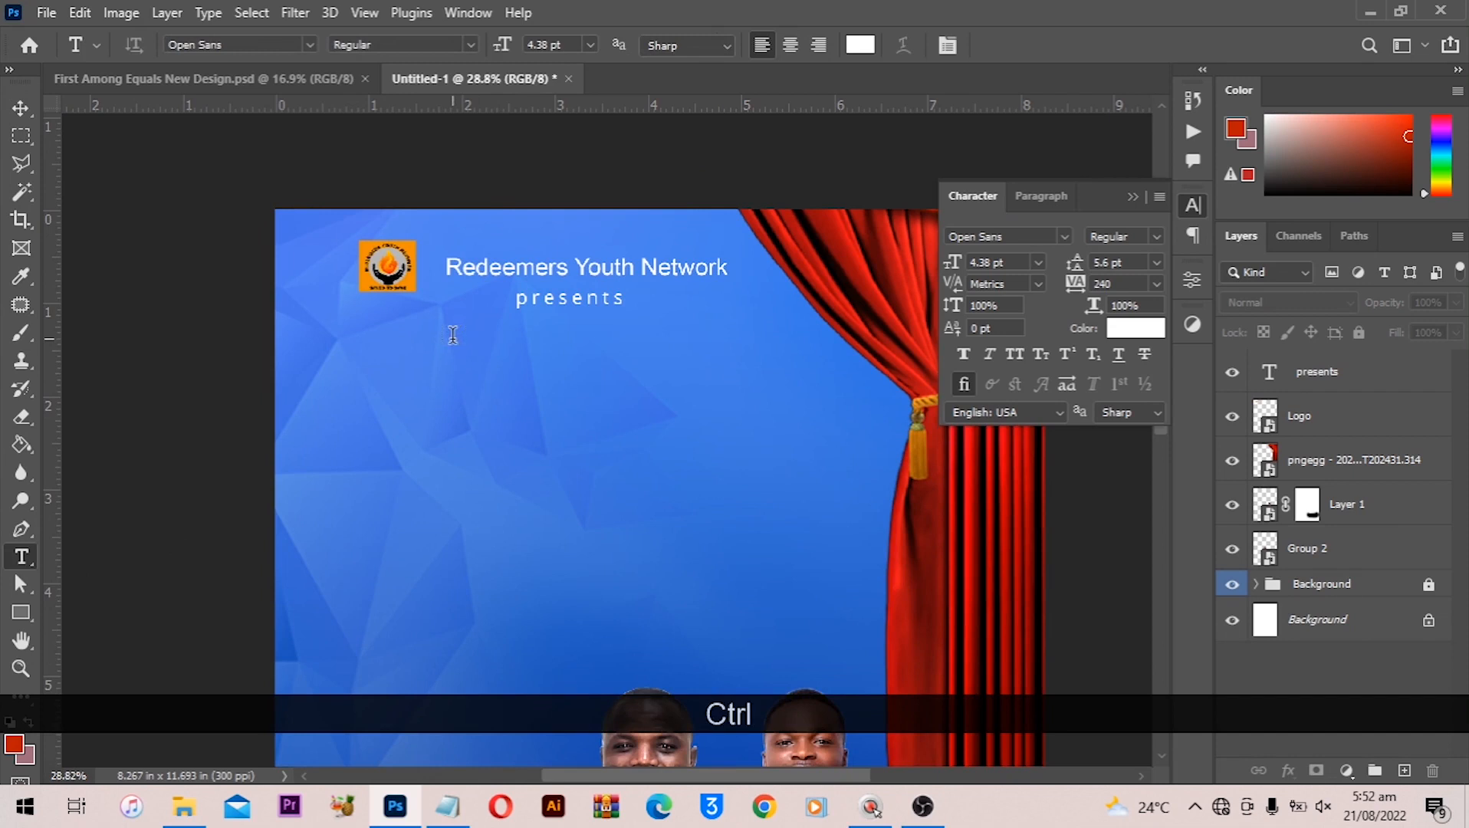
key(ctrl+v)
key(ctrl+a)
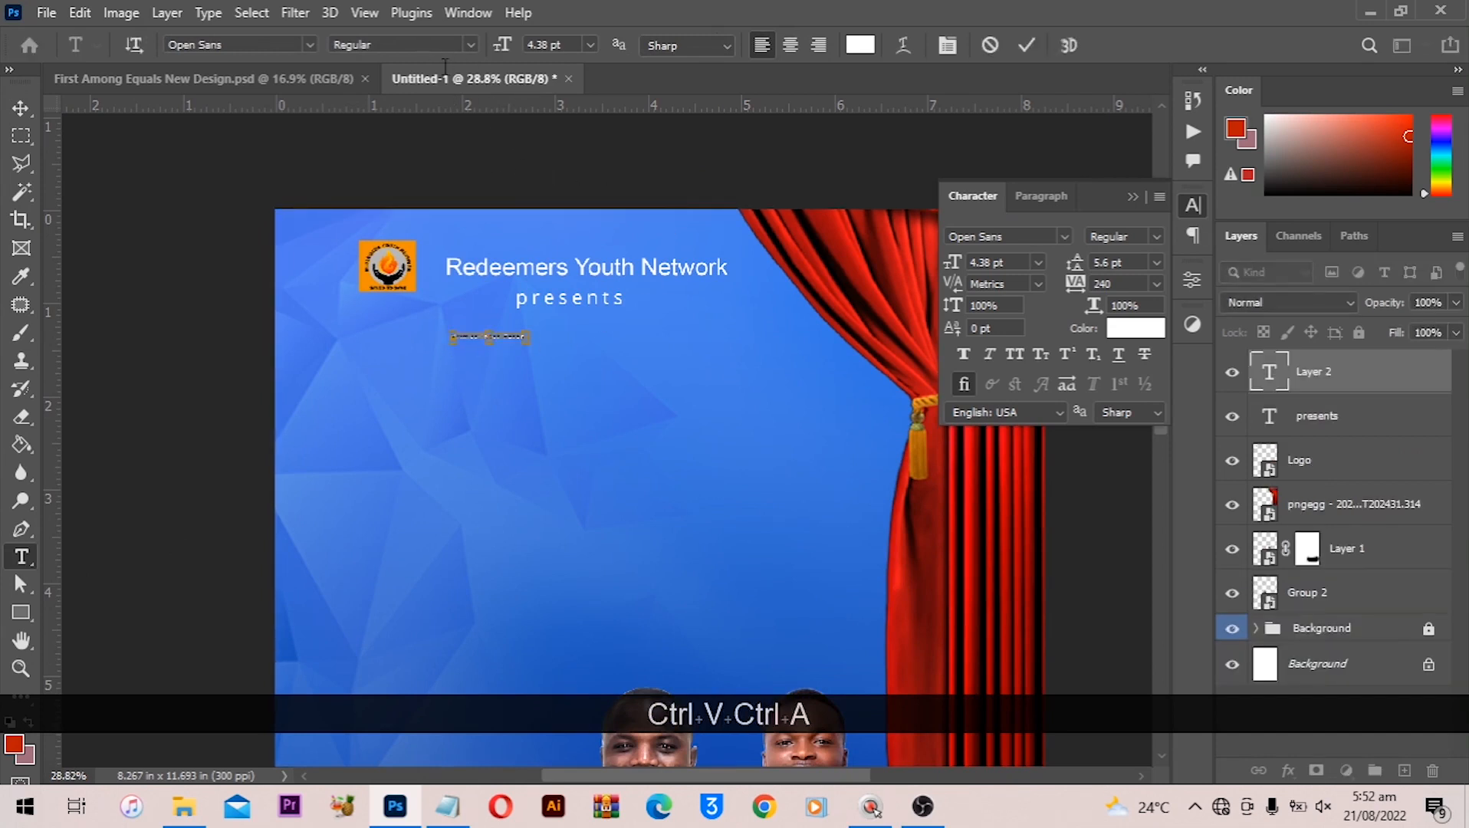
Set the "Primus Inter Pares" text to 0 tracking and a 30 pt font size
mouse_move(501, 48)
mouse_down()
mouse_move(549, 48)
mouse_move(529, 50)
mouse_up()
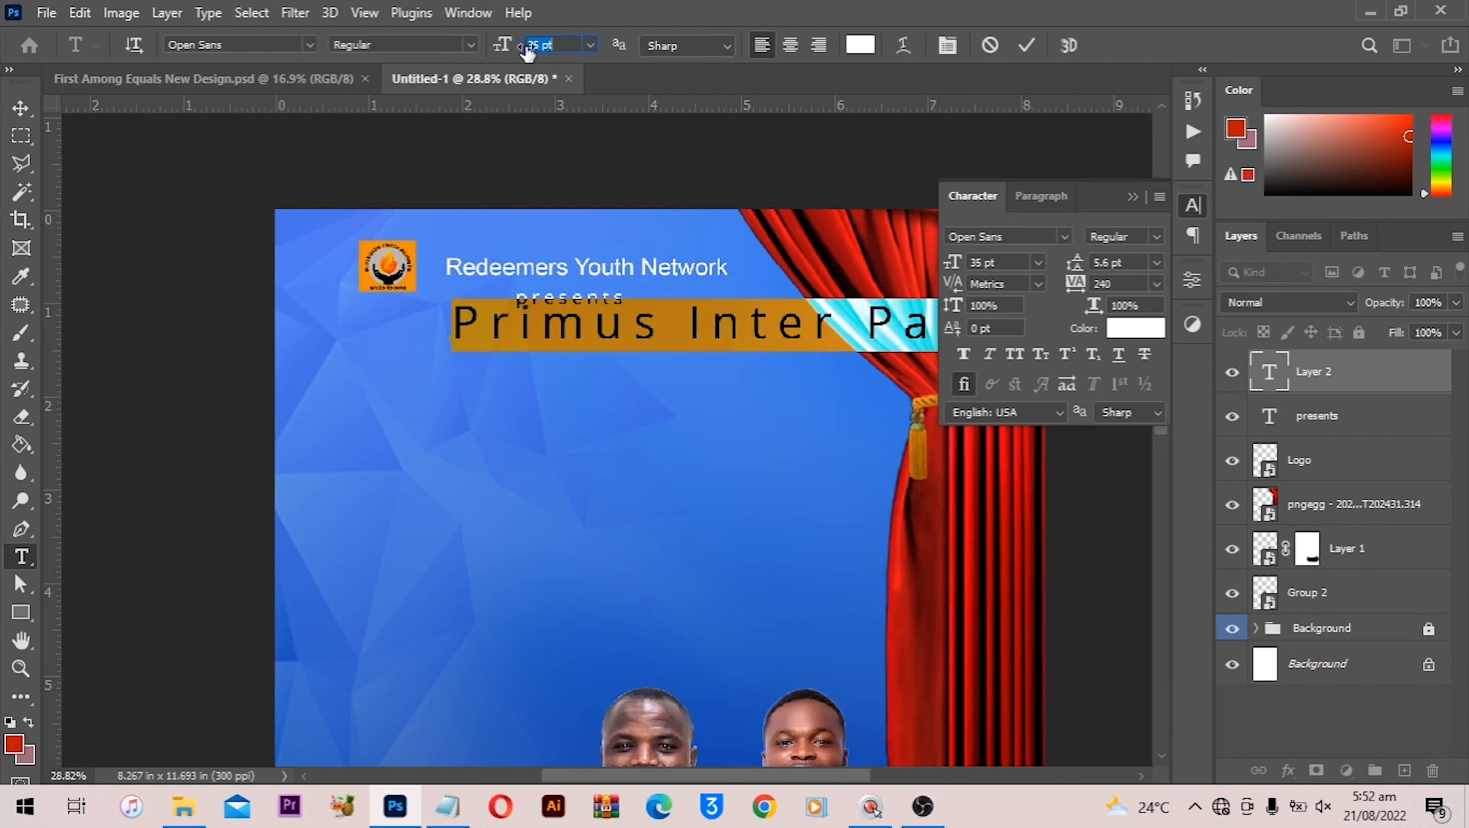
click(1127, 286)
text(0)
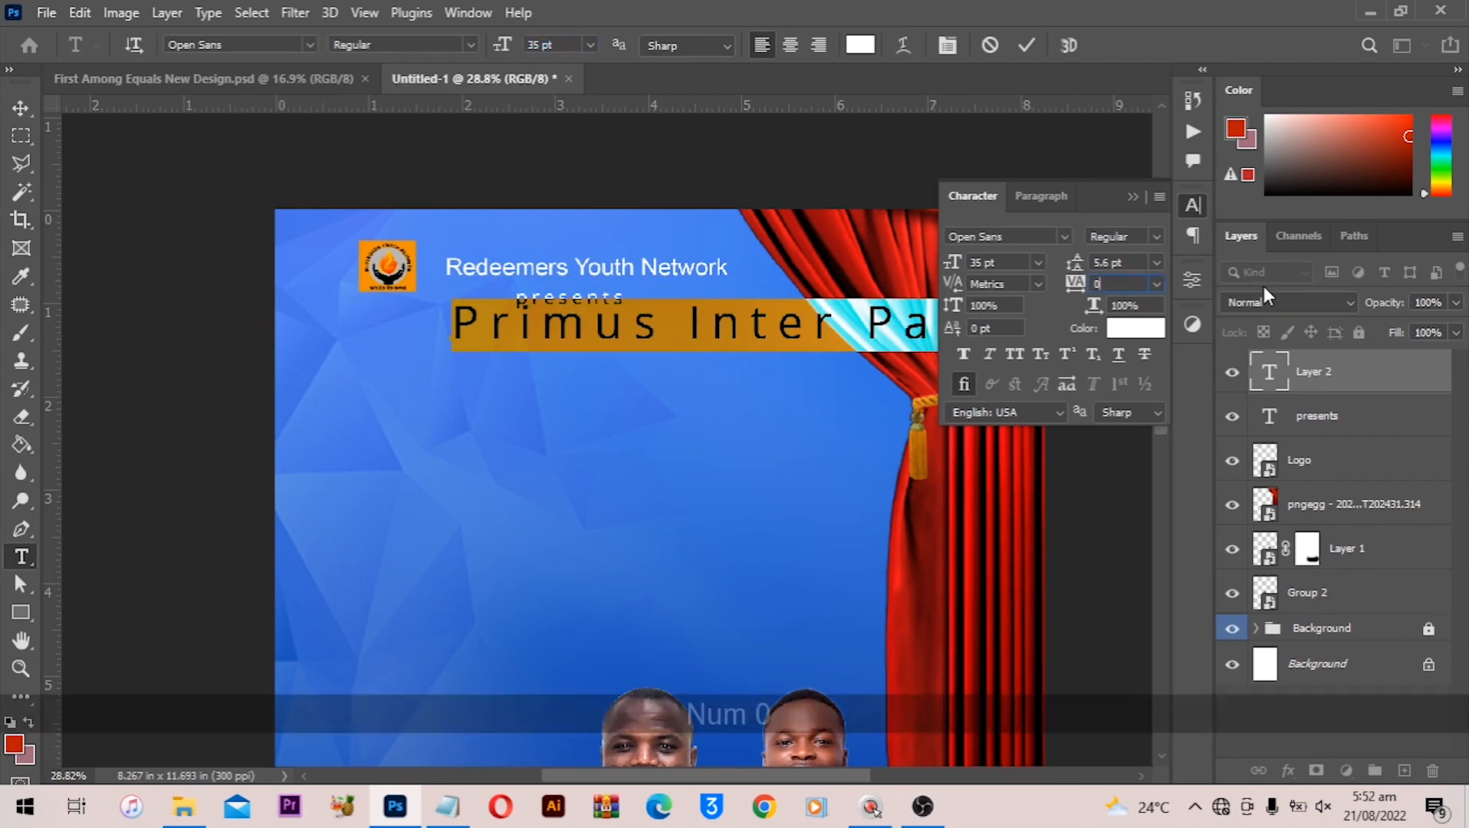
key(Return)
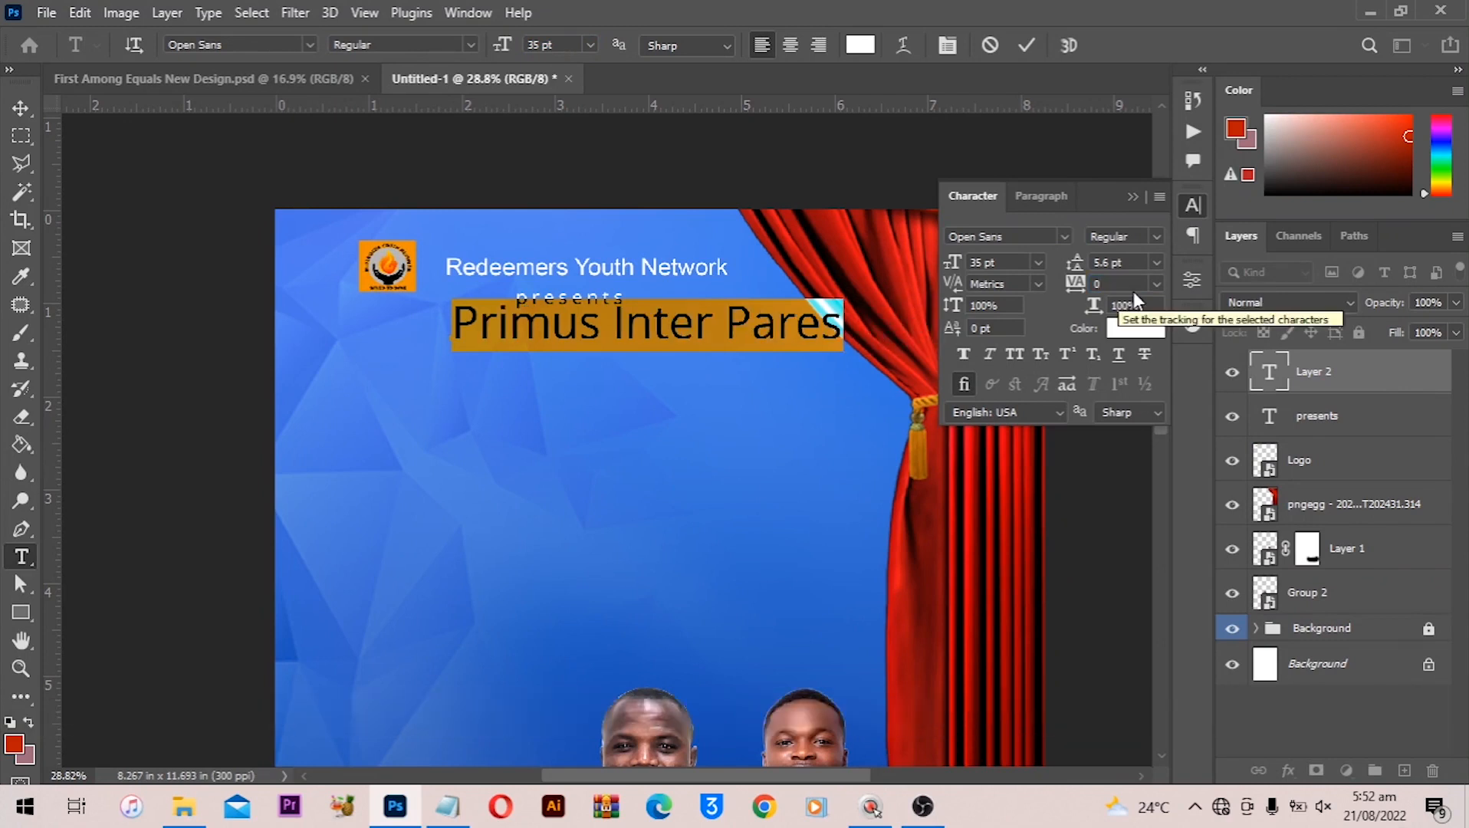
click(1008, 266)
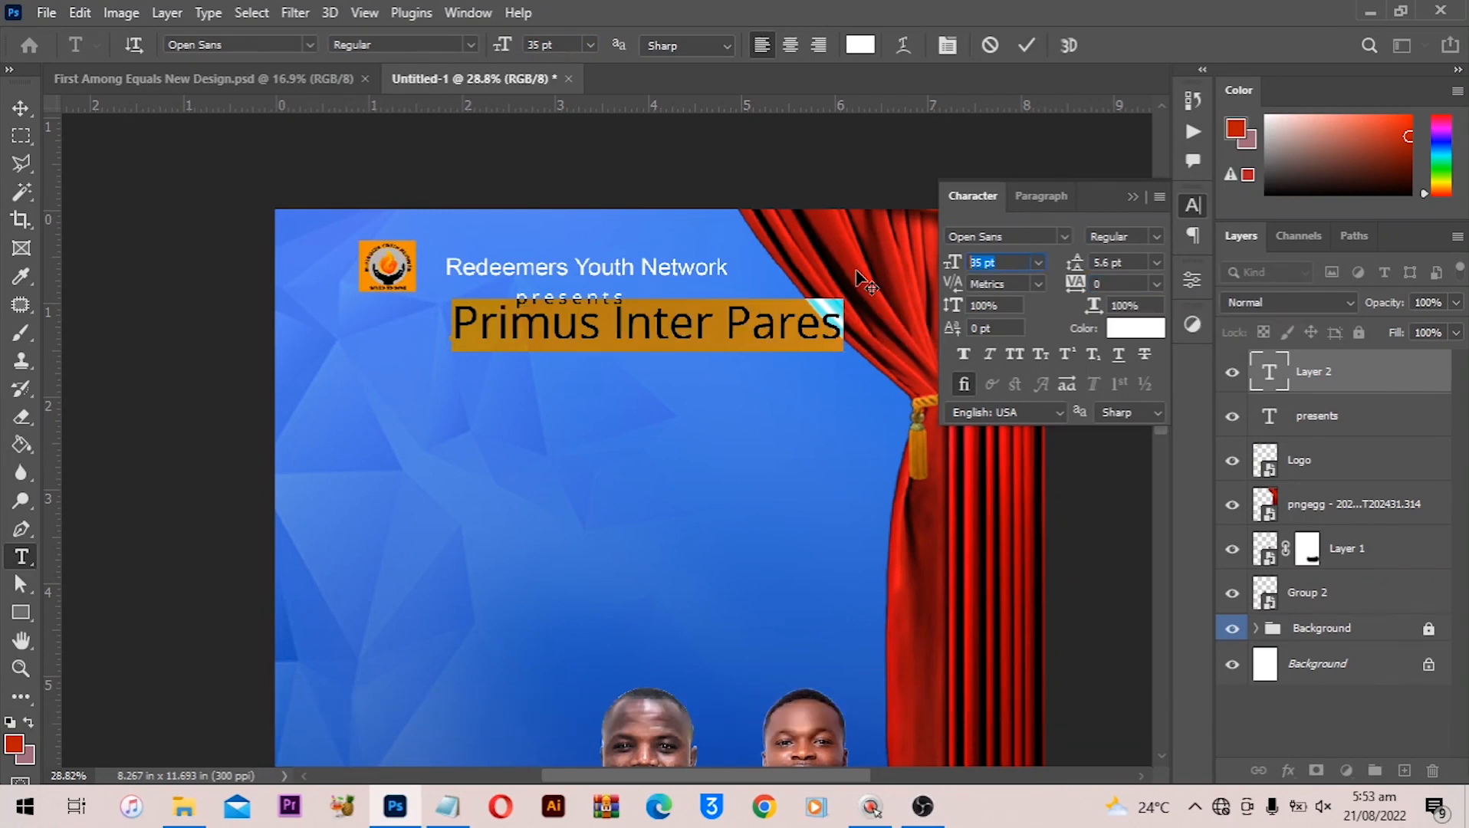
text(30)
key(Return)
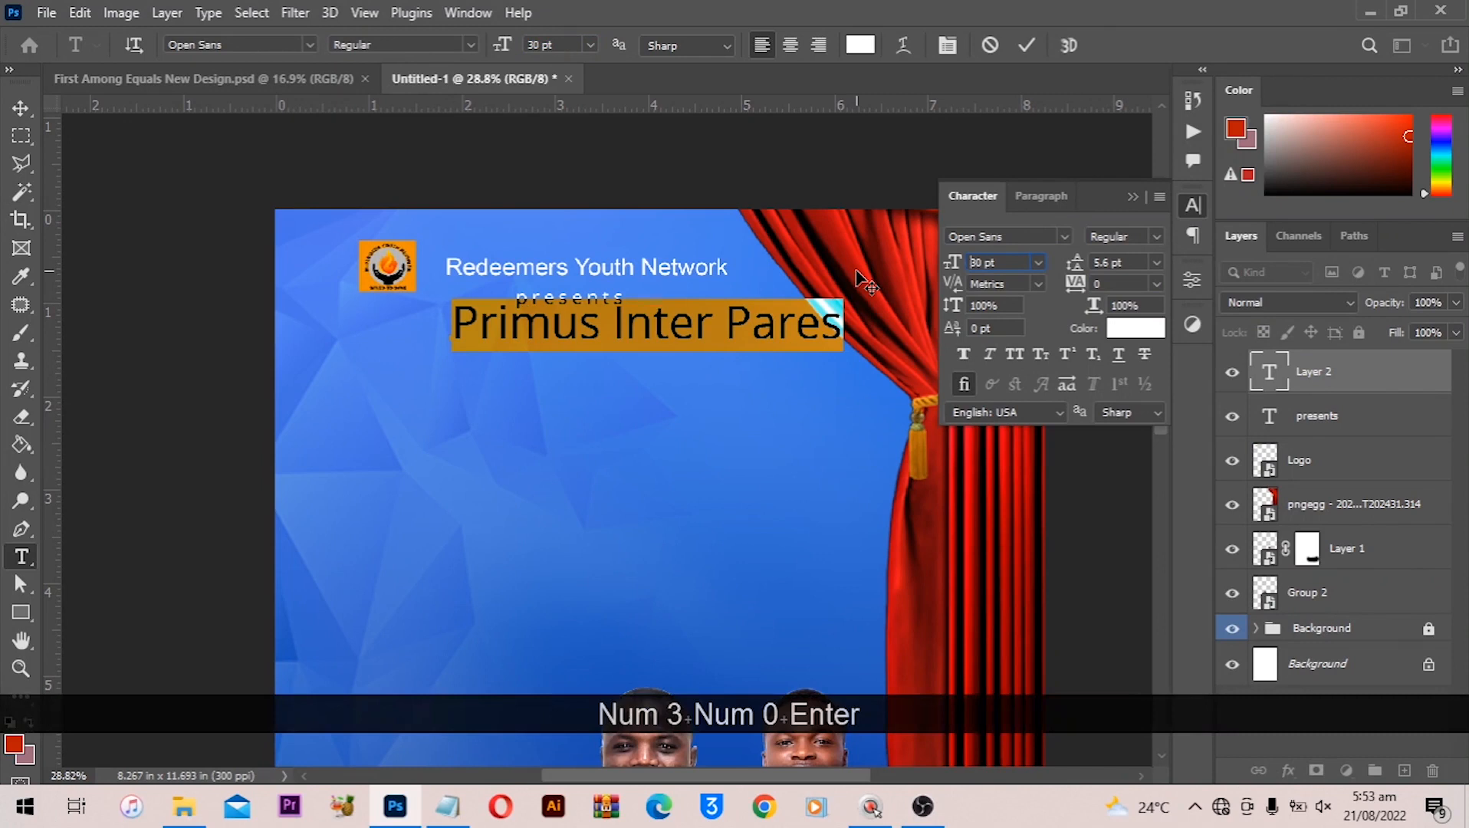
Scale the "Primus Inter Pares" text down to about 27 pt and position it beneath "presents"
key(v)
scroll(700, 324, down, 1)
drag(778, 312, 672, 348)
key(Return)
Copy "All Night Service" from the Notepad text and paste it as a new text layer below "Primus Inter Pares"
click(447, 806)
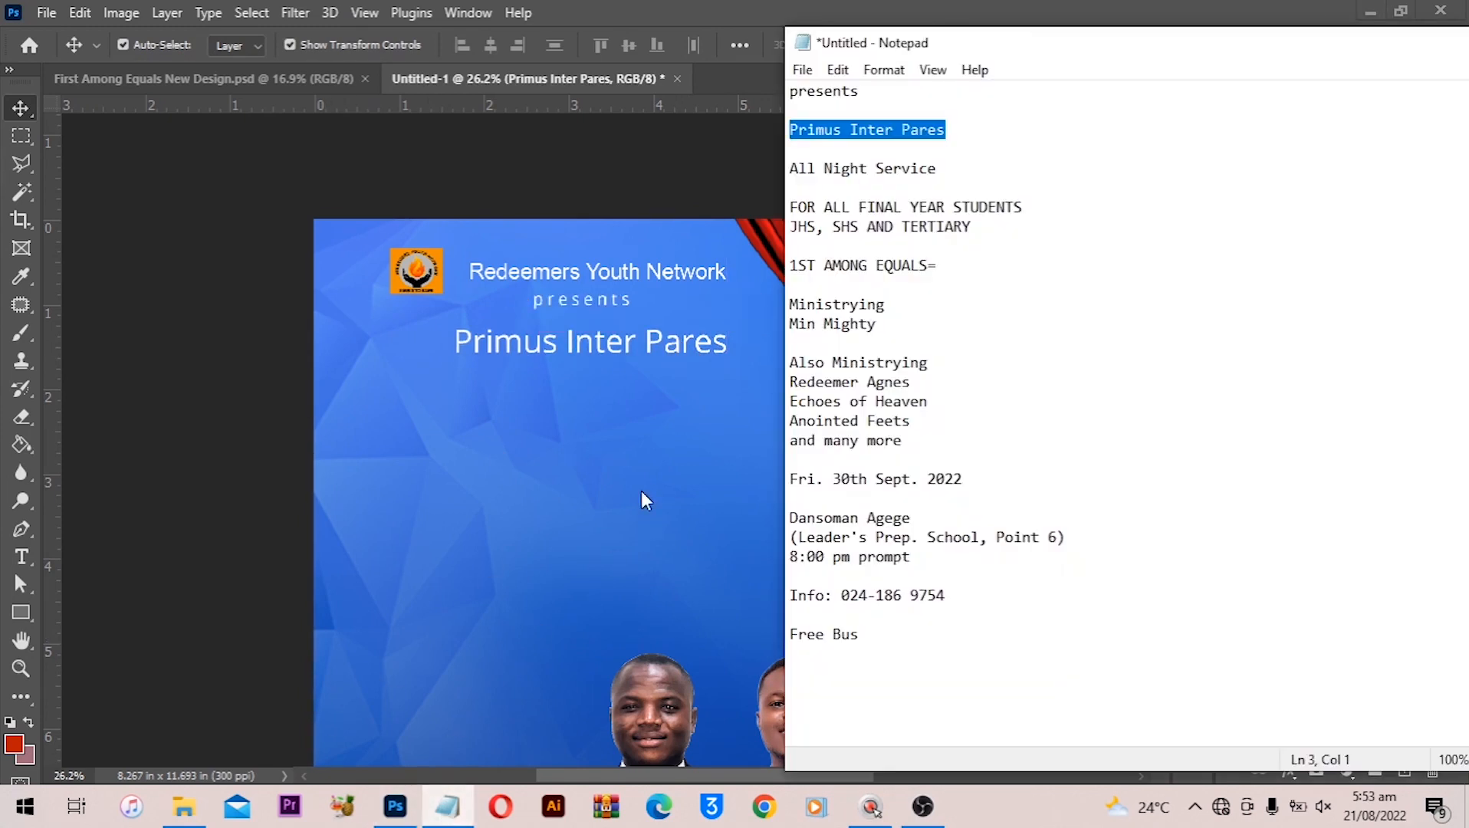
drag(957, 163, 789, 168)
key(ctrl+c)
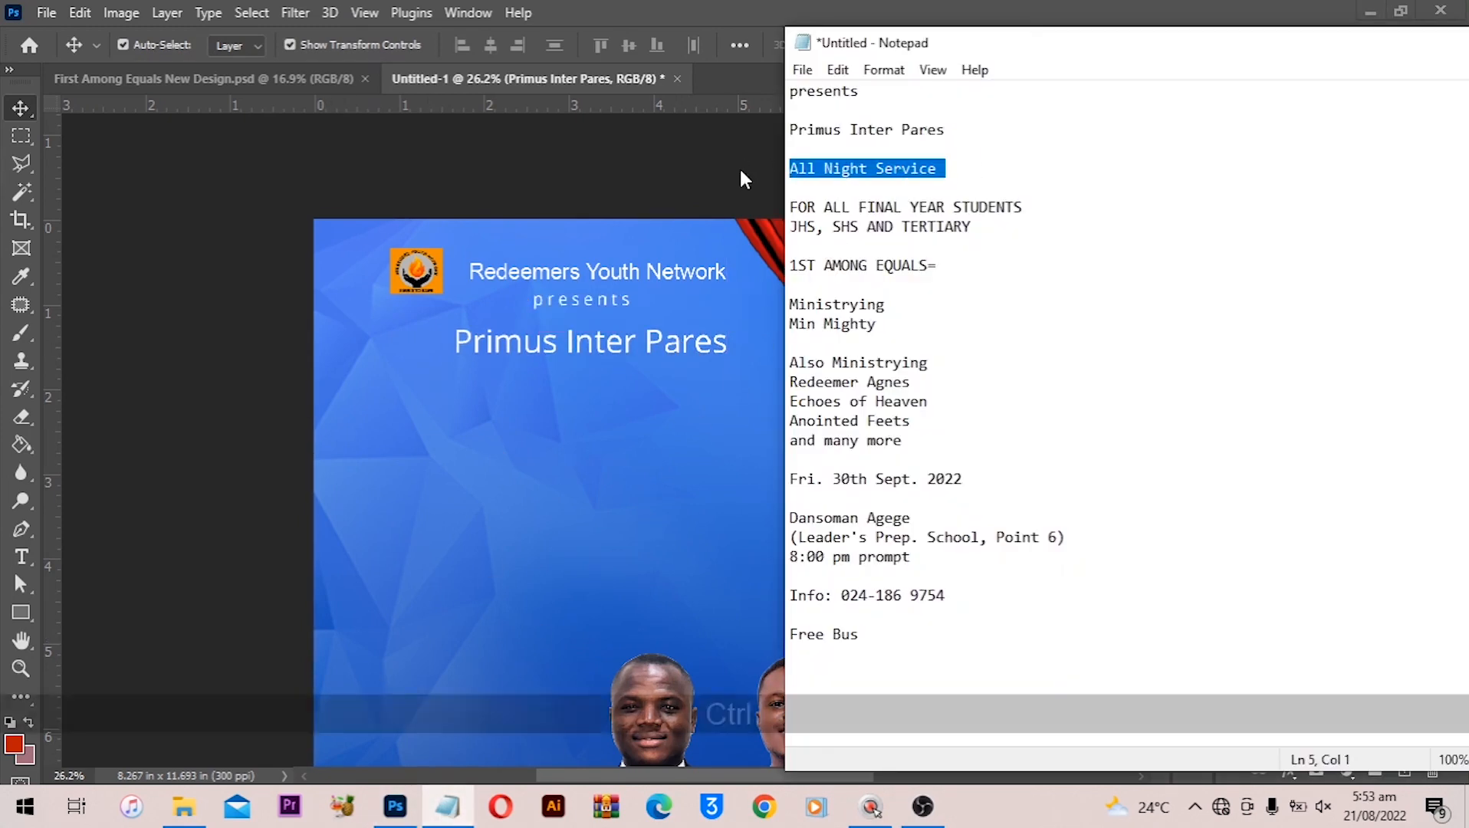
click(451, 403)
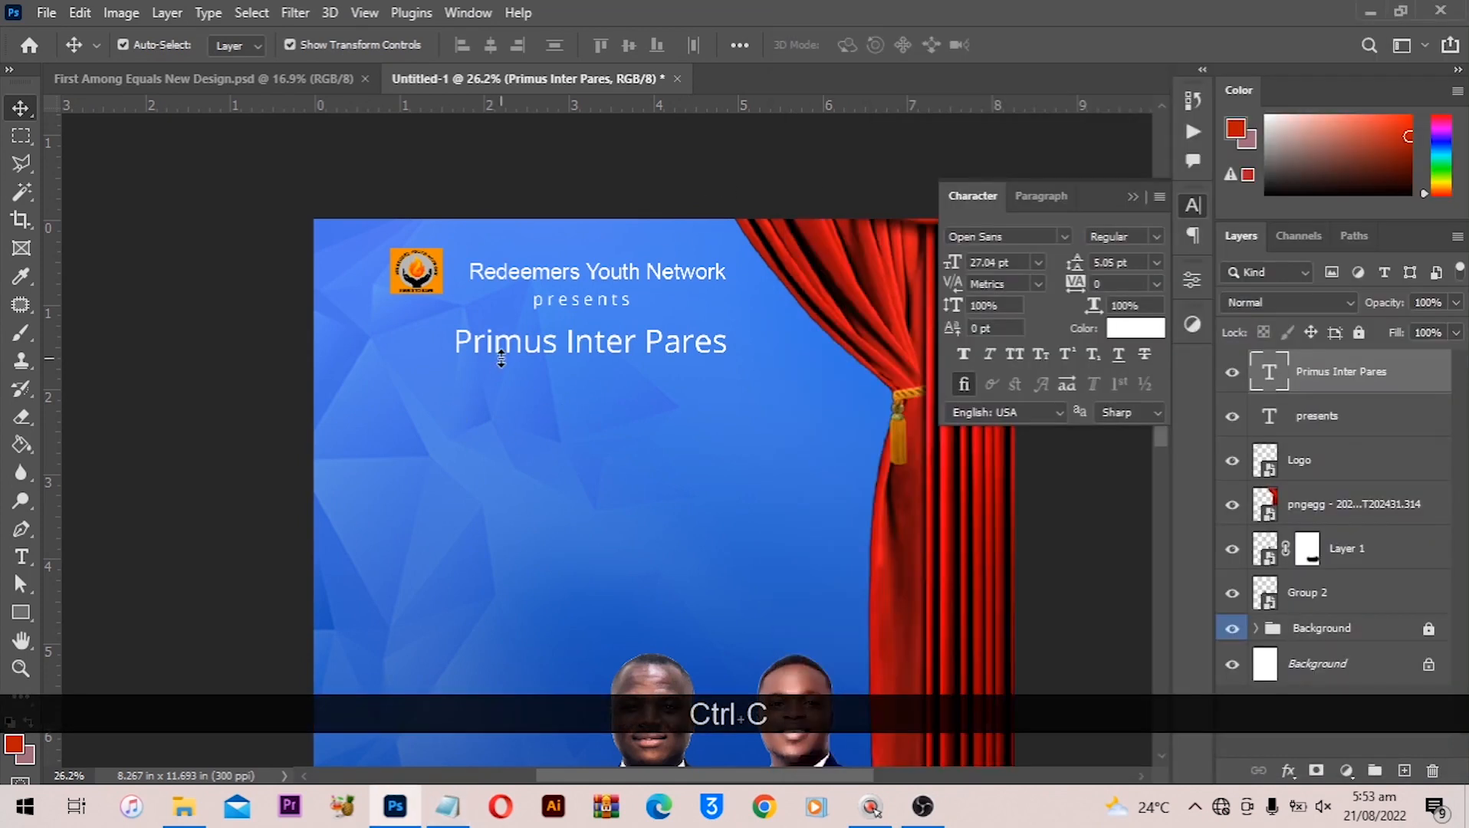
click(21, 556)
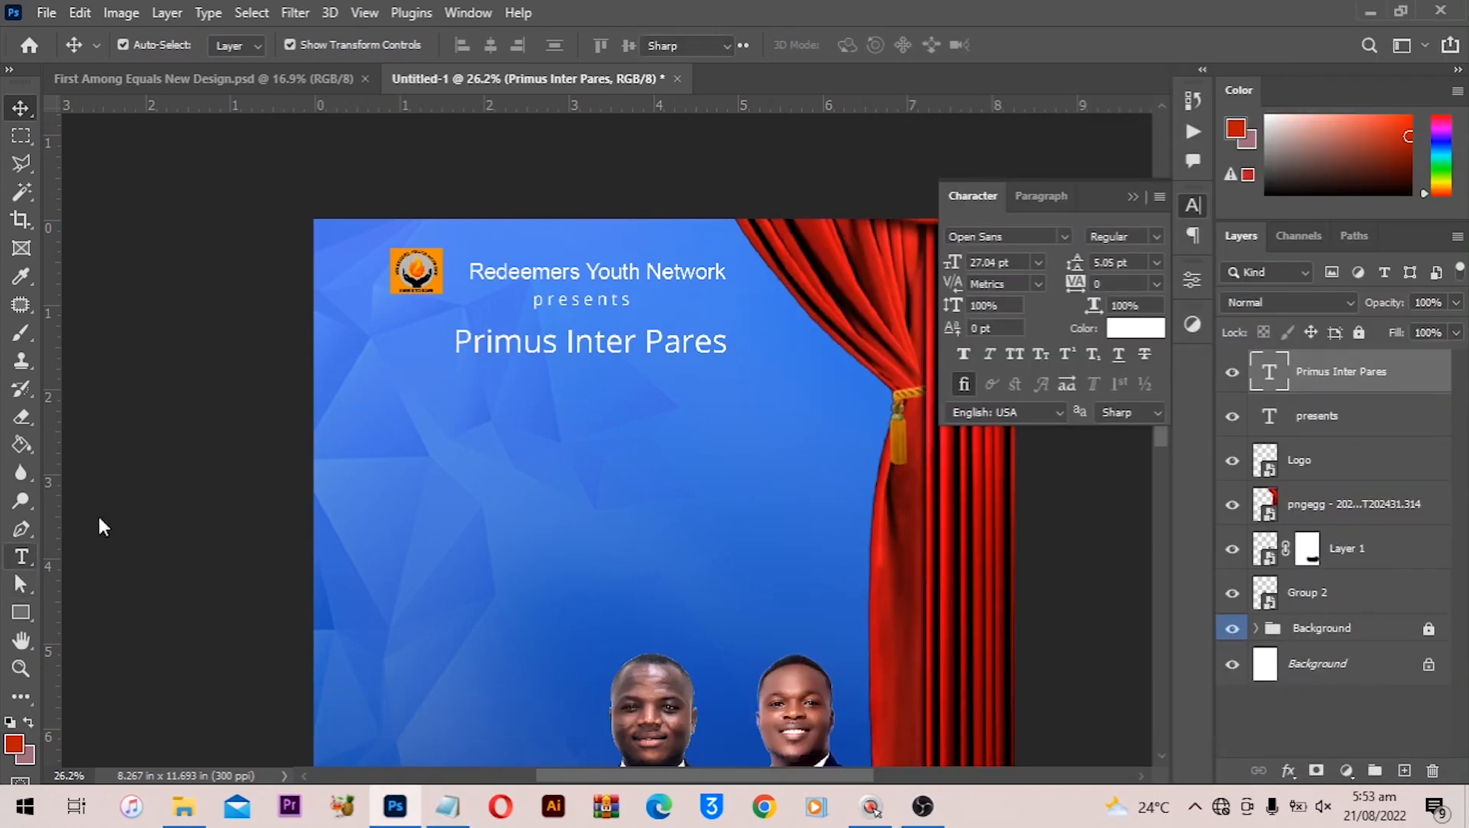
click(375, 406)
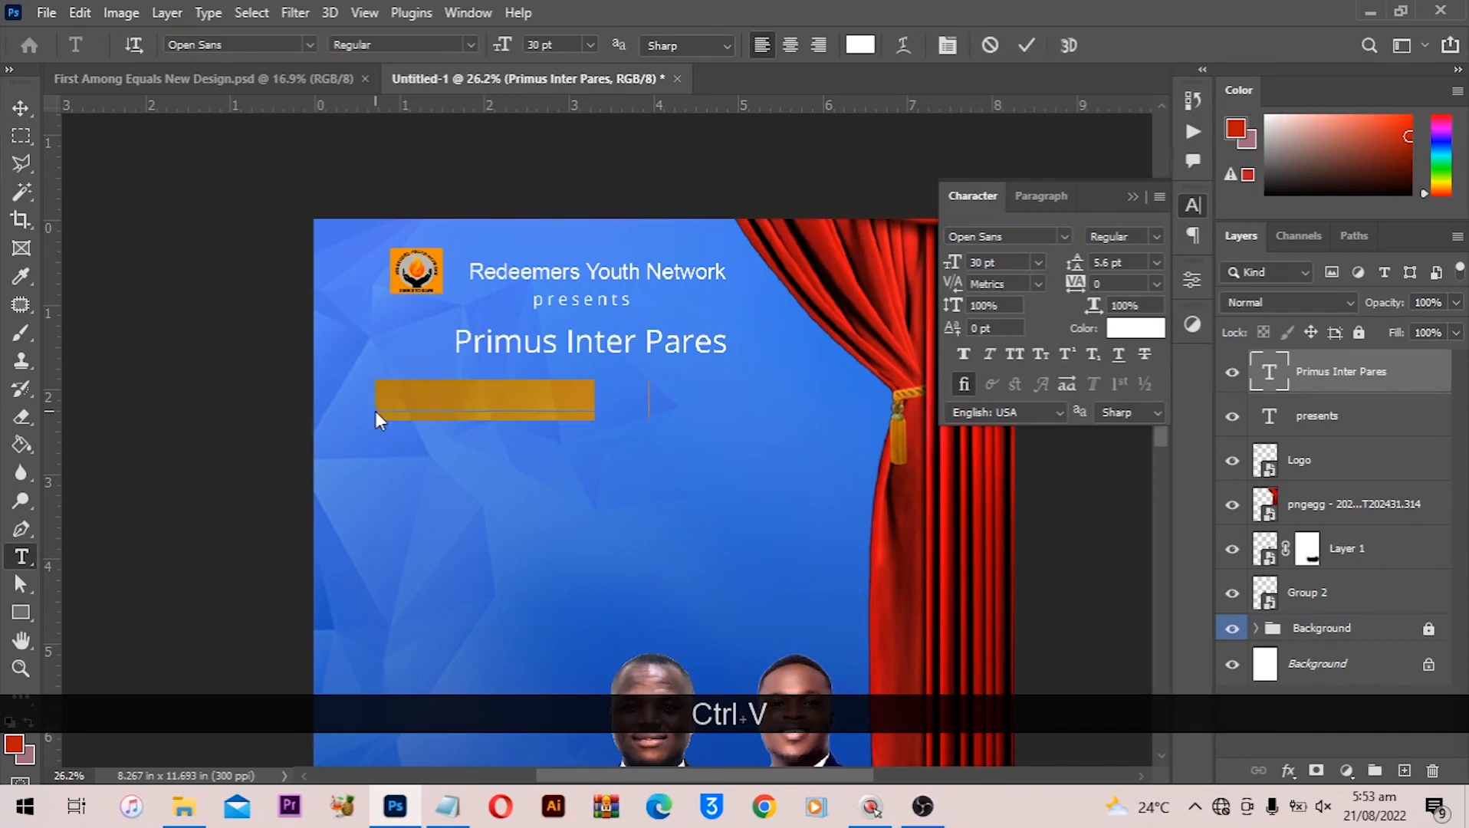
key(ctrl+v)
Set the "All Night Service" text to the Autography font and colour it yellow (fff000)
key(ctrl+a)
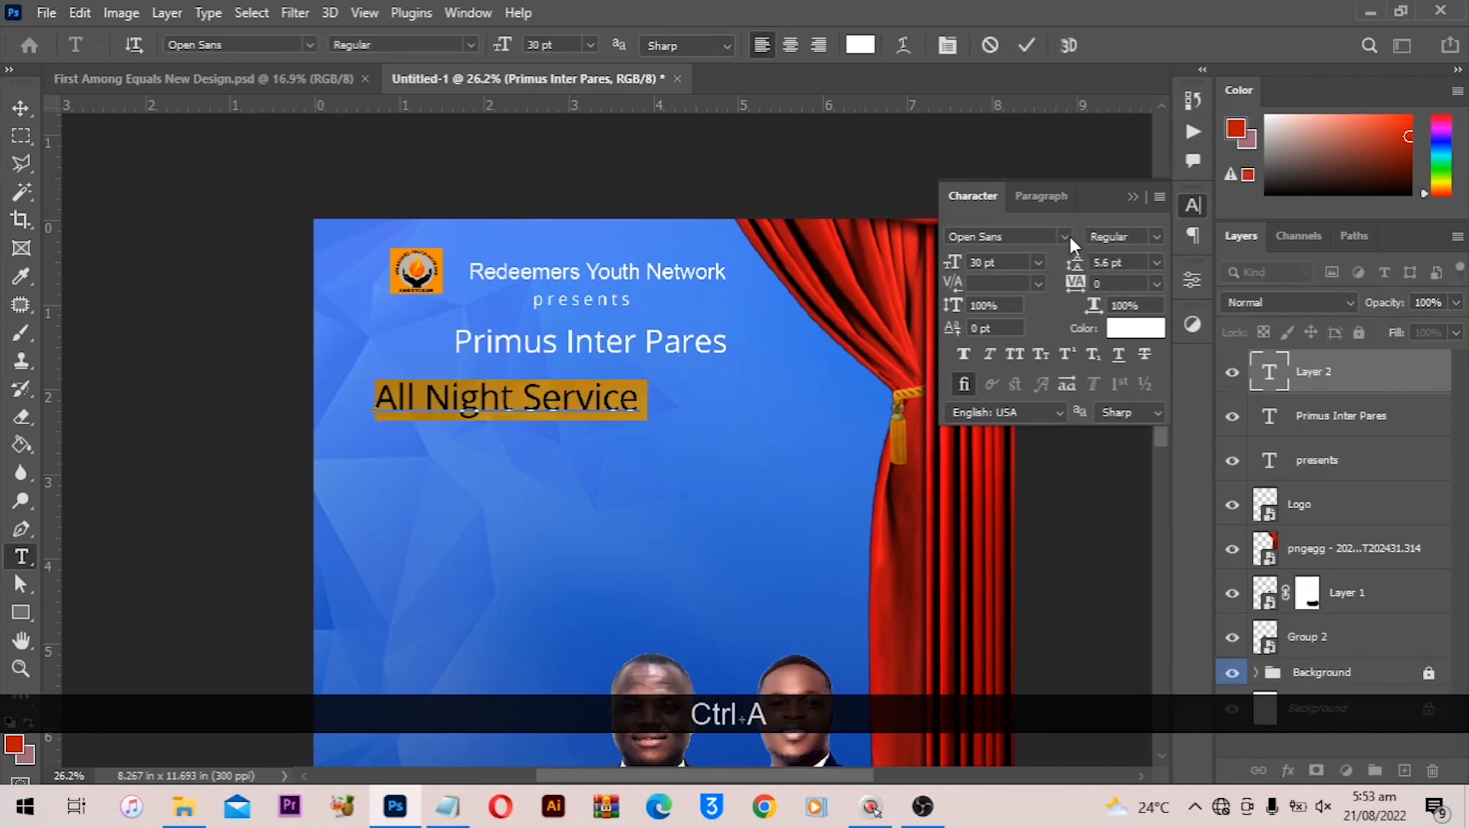
click(1066, 236)
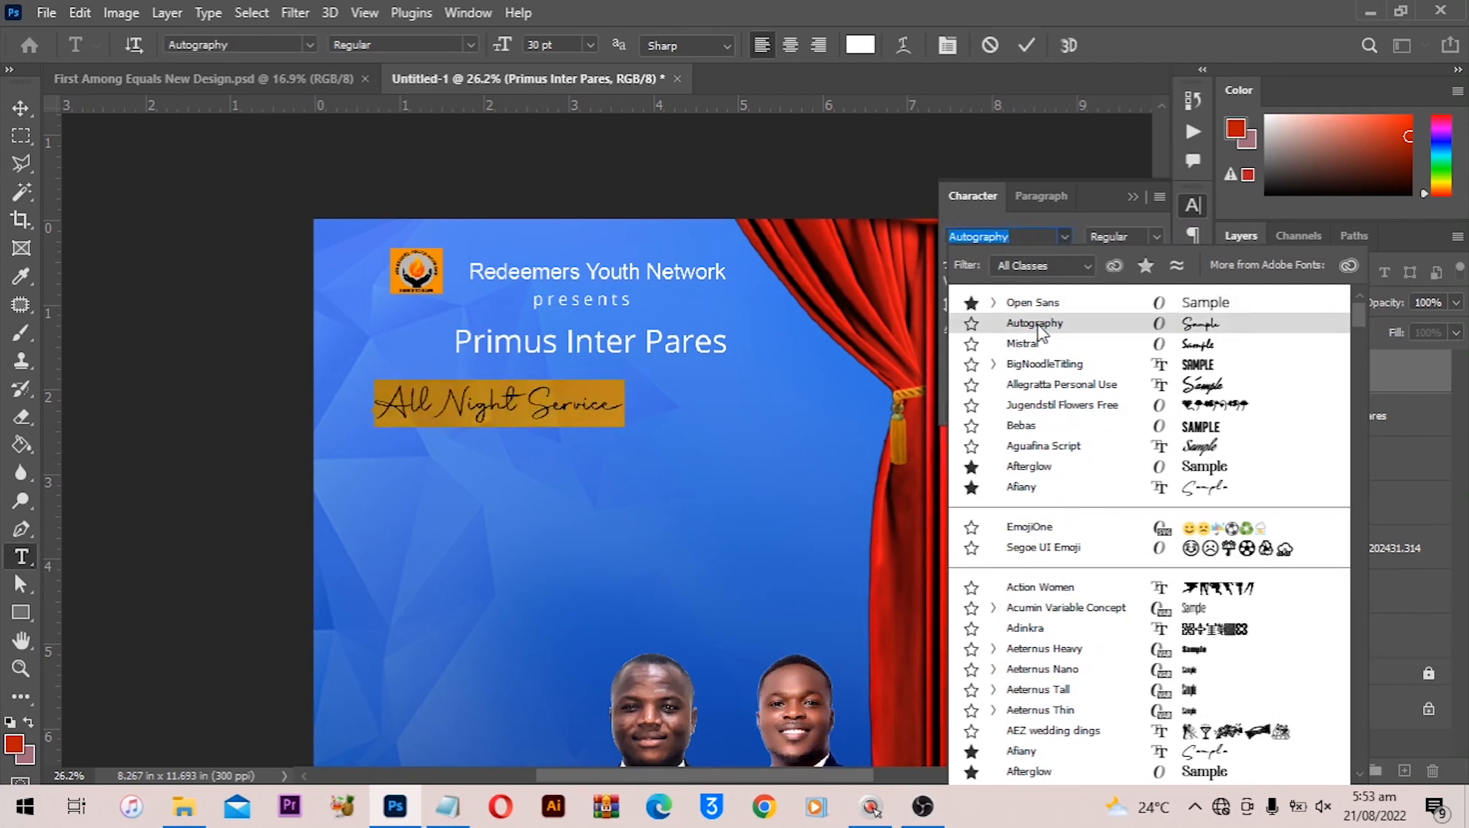
click(1078, 323)
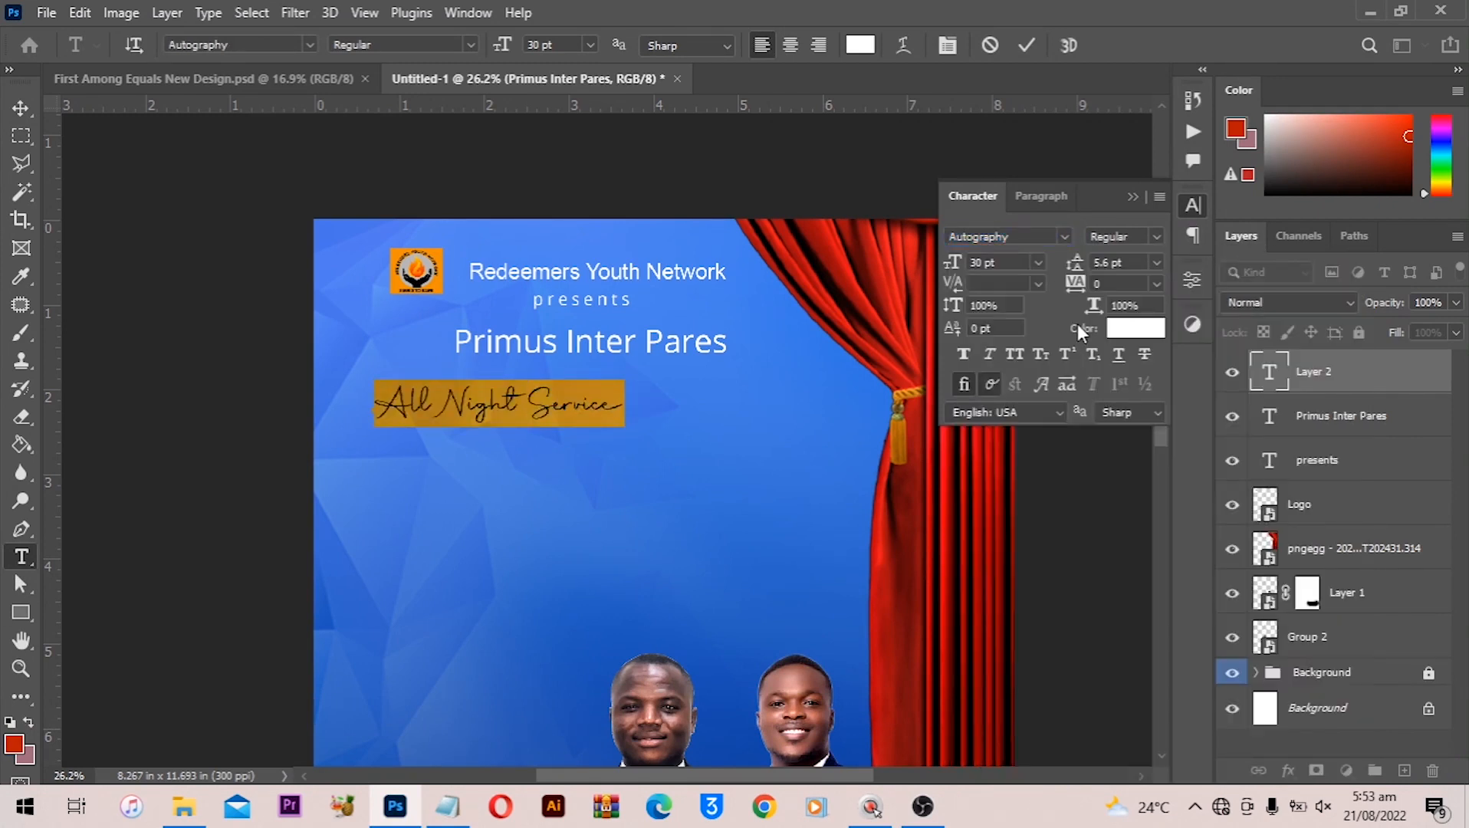
click(1136, 328)
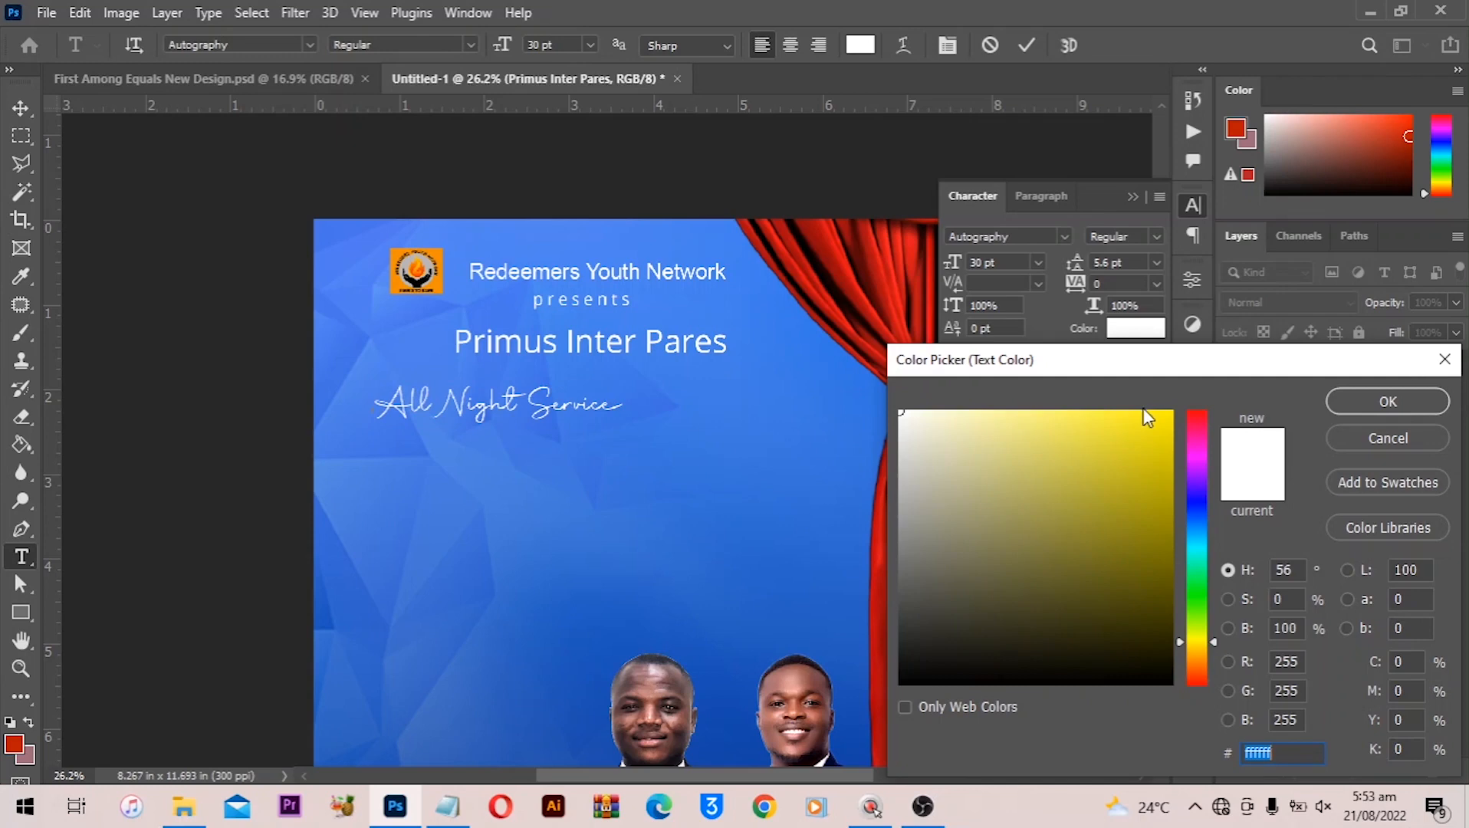
drag(1143, 416, 1224, 370)
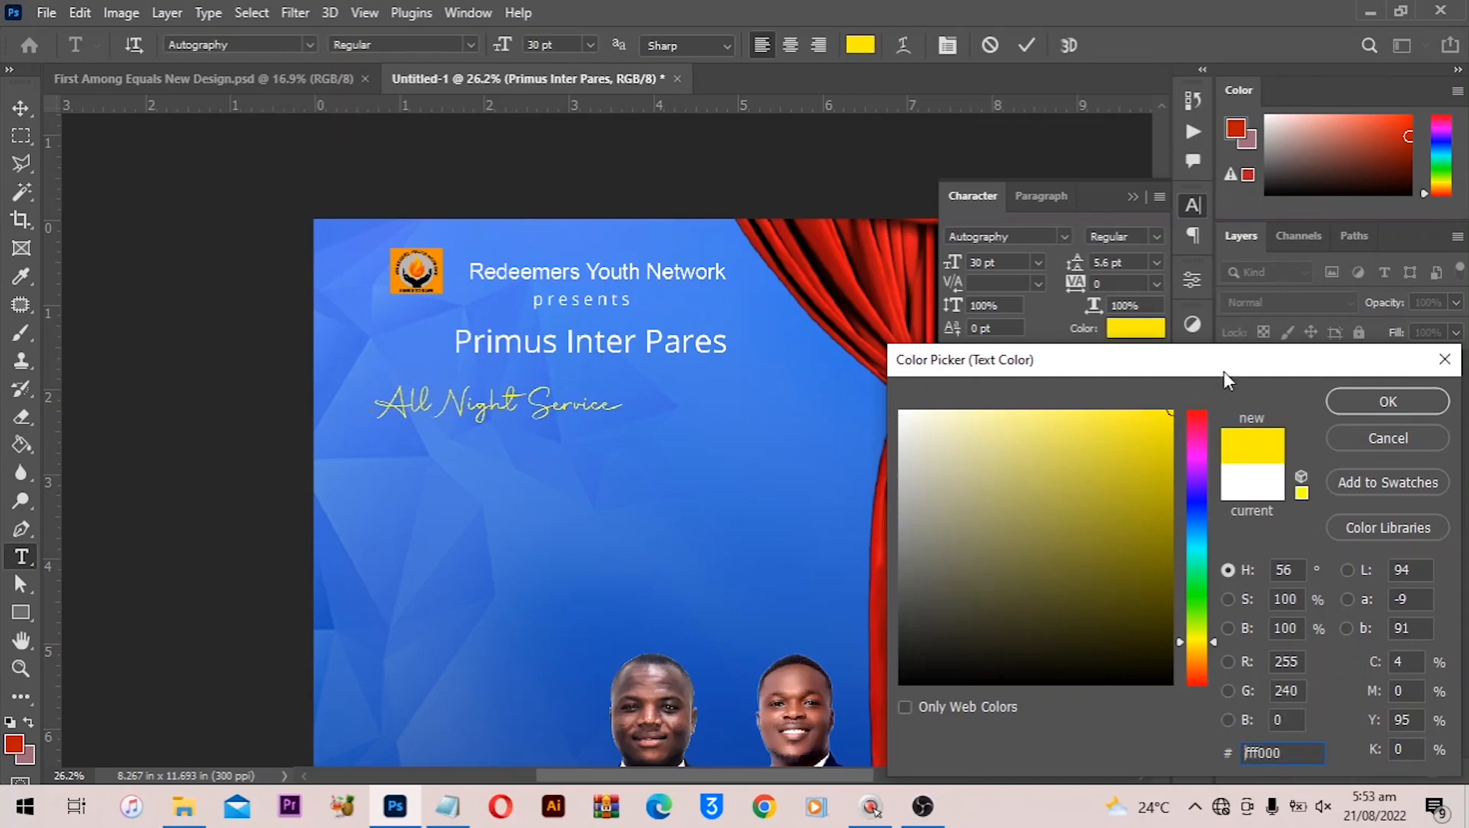
click(1358, 408)
Scale the "All Night Service" text up to about 33 pt and align it beneath "Primus Inter Pares"
key(ctrl+t)
drag(625, 427, 653, 448)
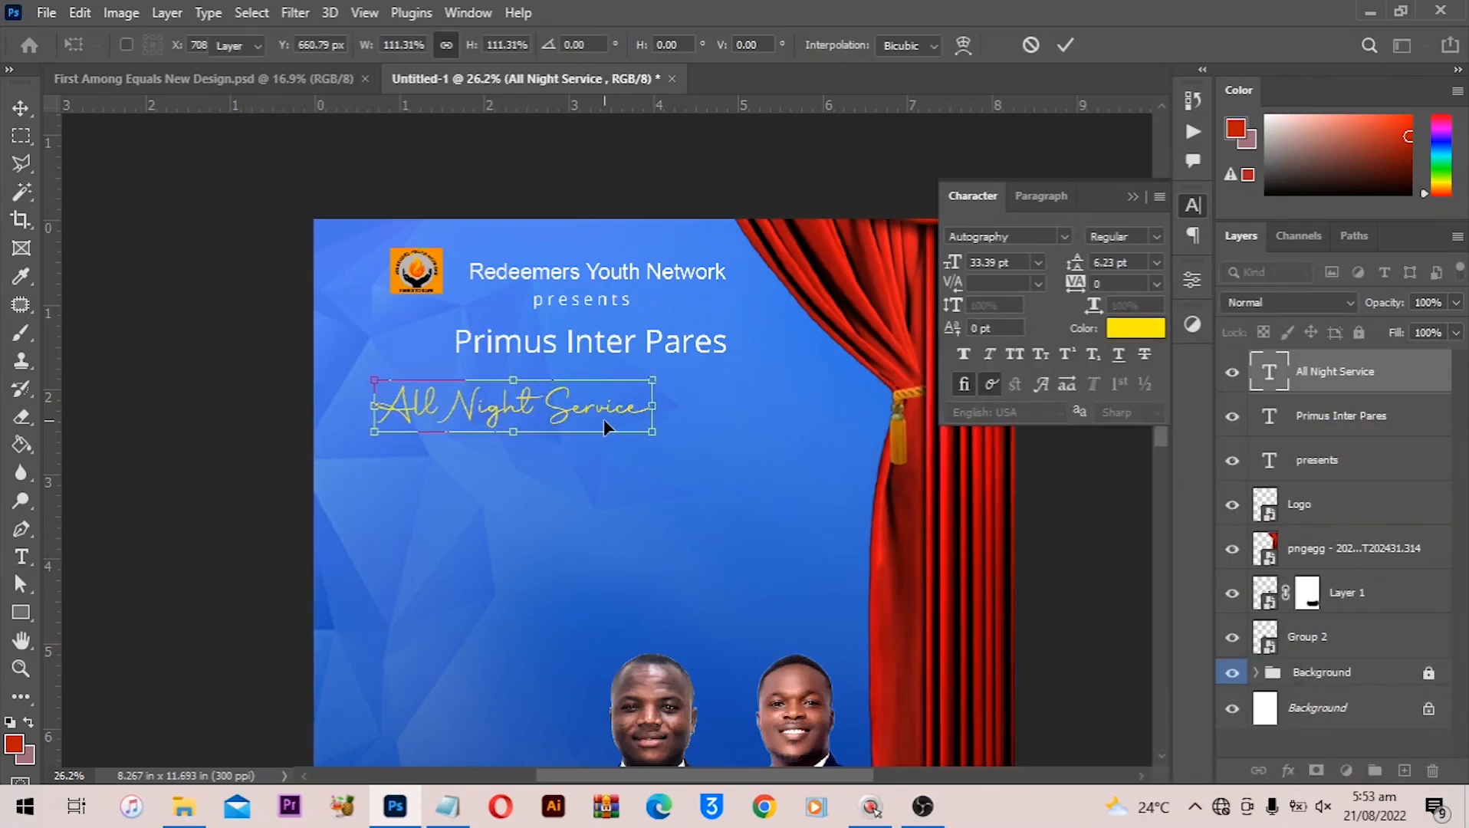
key(Return)
drag(536, 414, 607, 418)
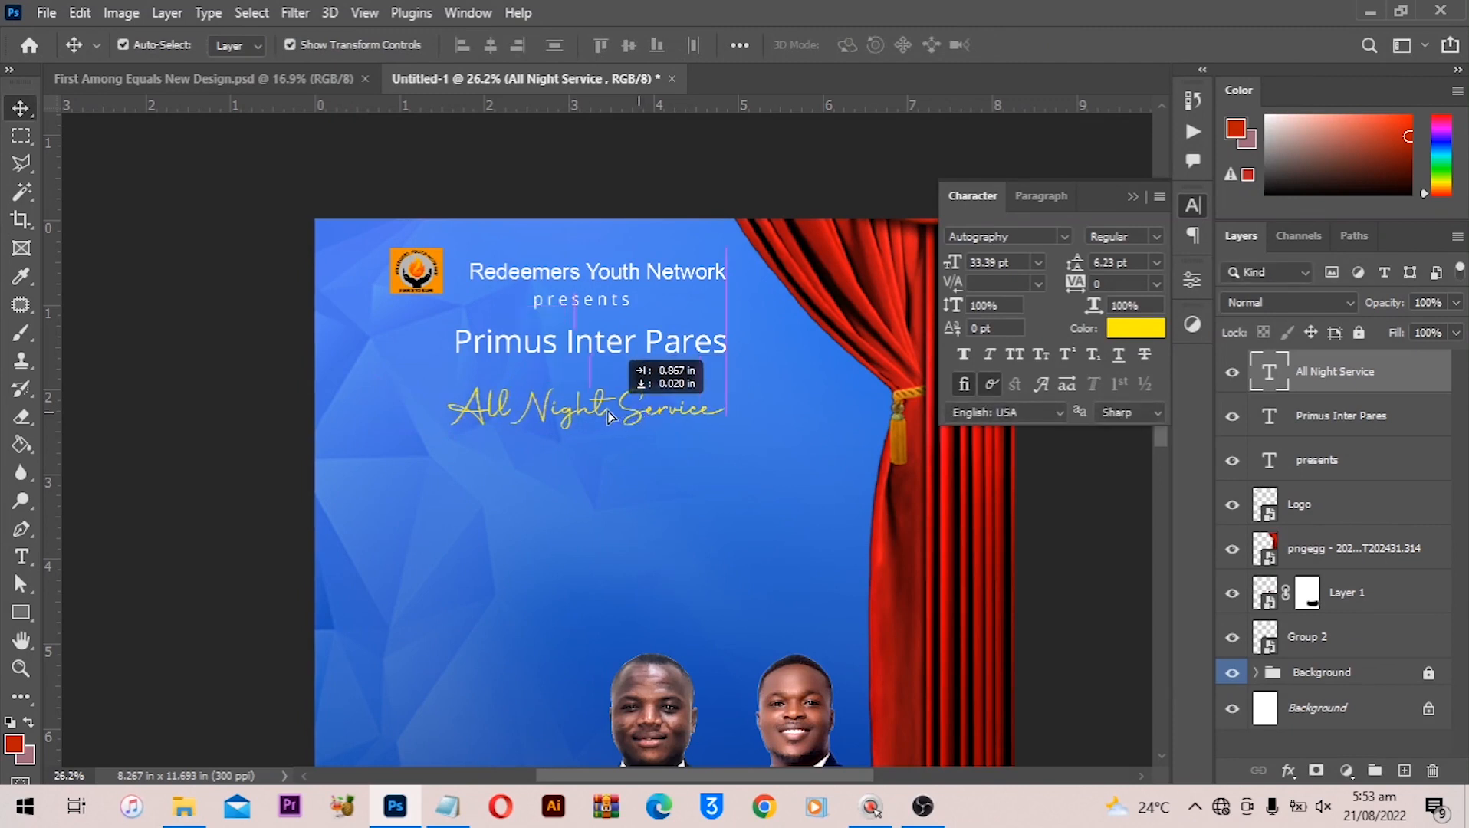
Move "All Night Service" up about 0.18 in, closer to "Primus Inter Pares"
scroll(607, 411, down, 1)
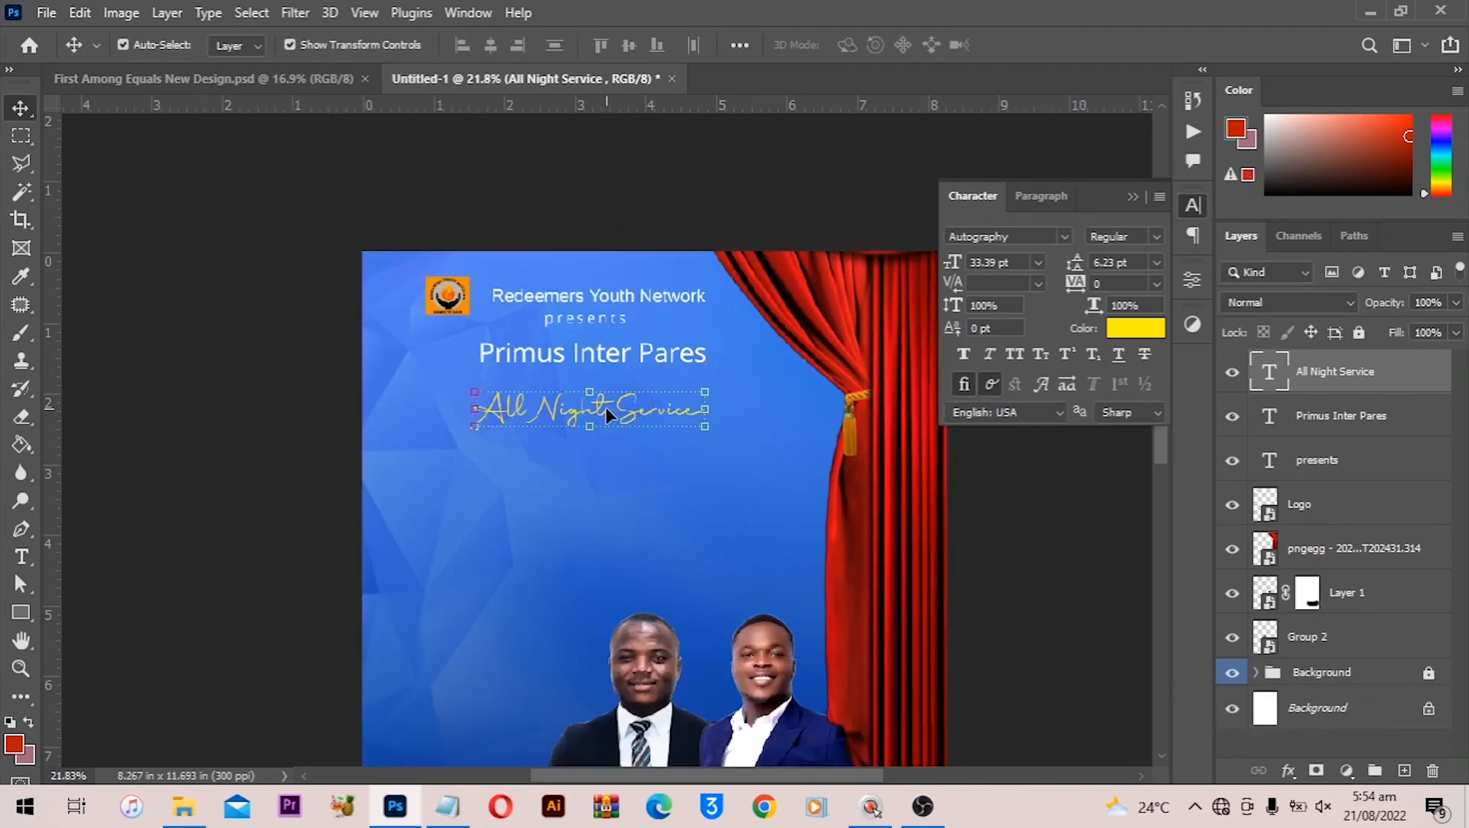
scroll(607, 413, up, 1)
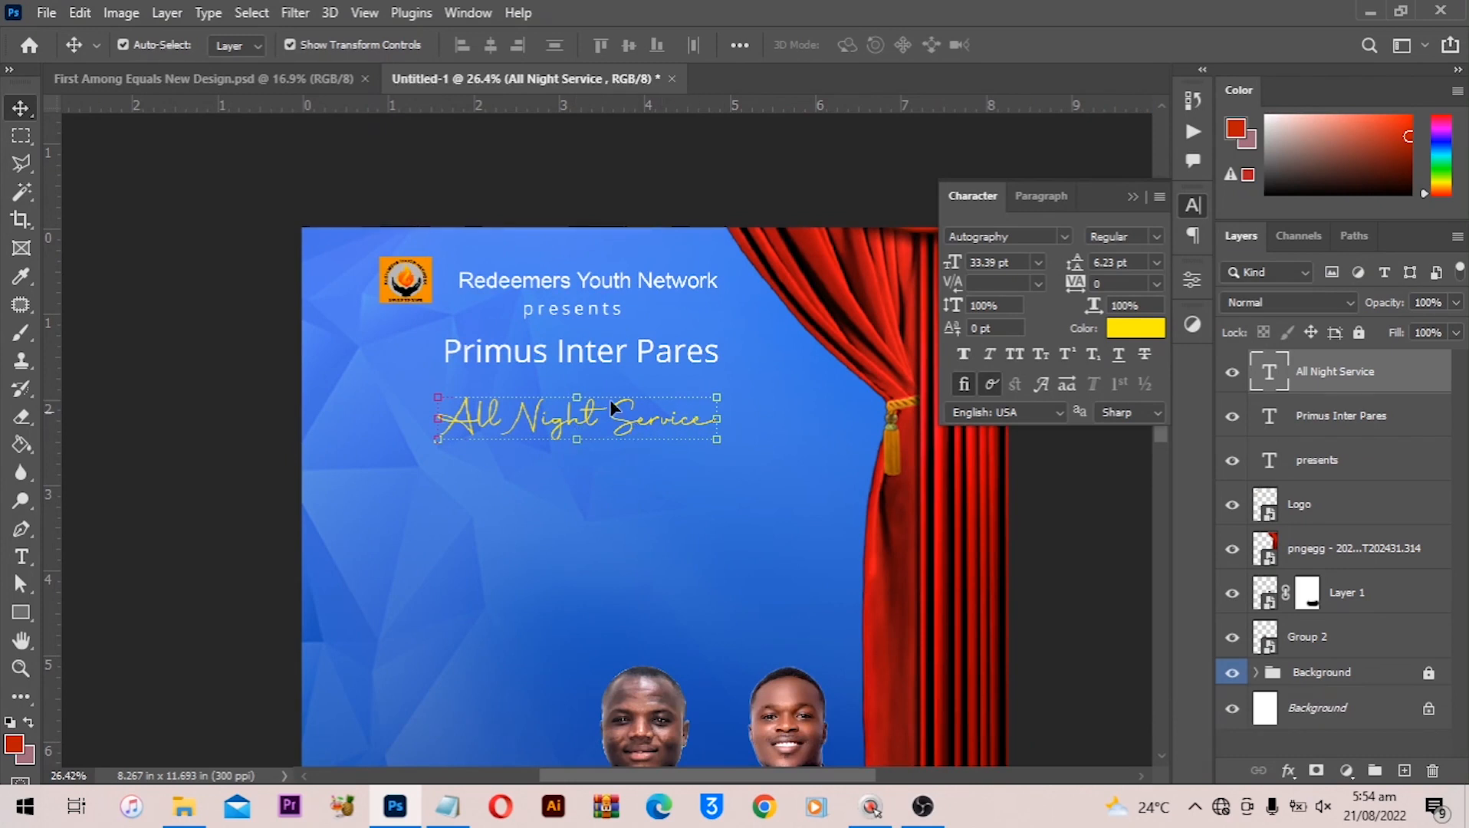
scroll(664, 353, up, 1)
click(617, 430)
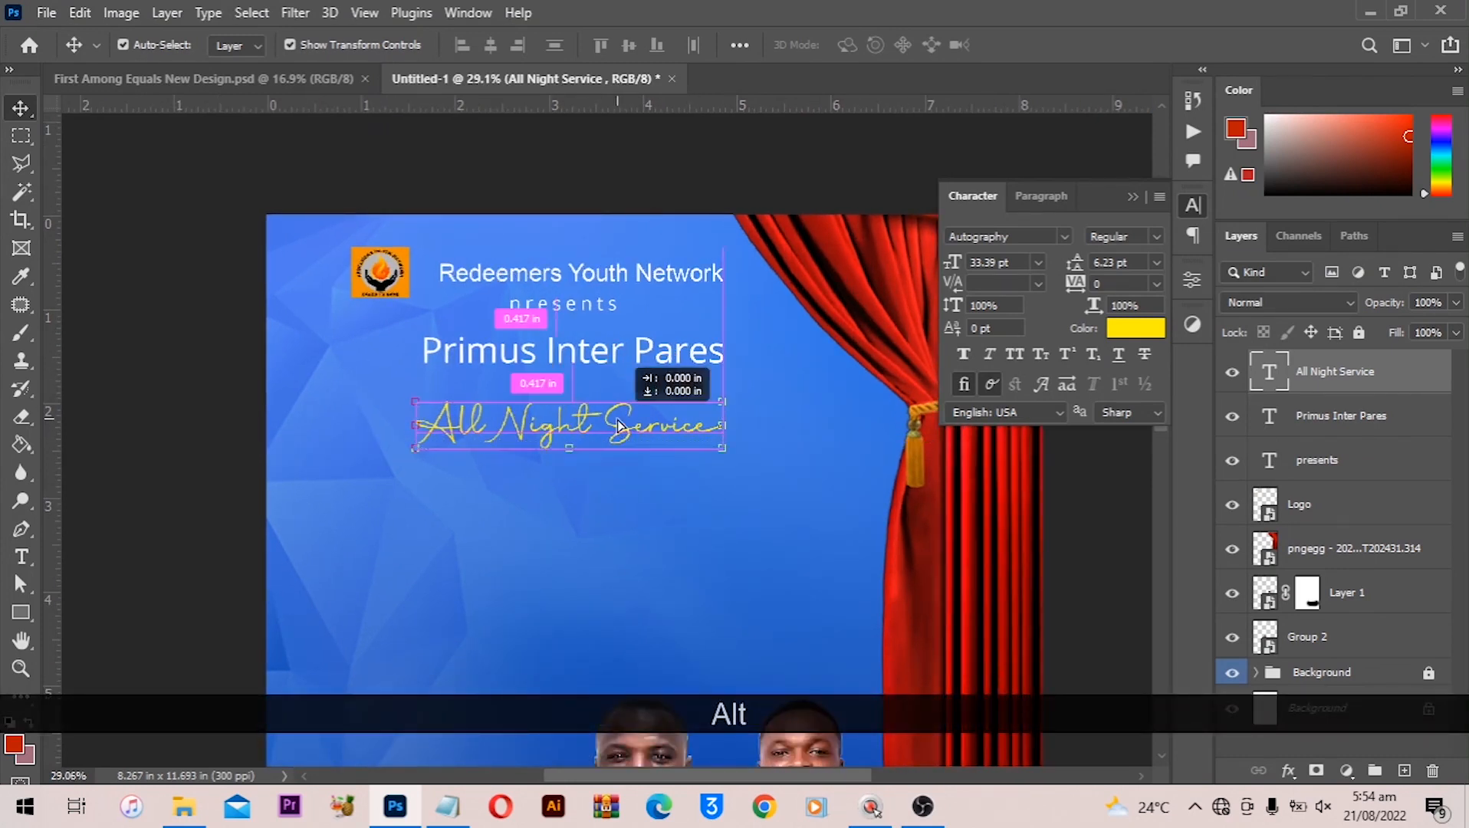
drag(587, 421, 588, 405)
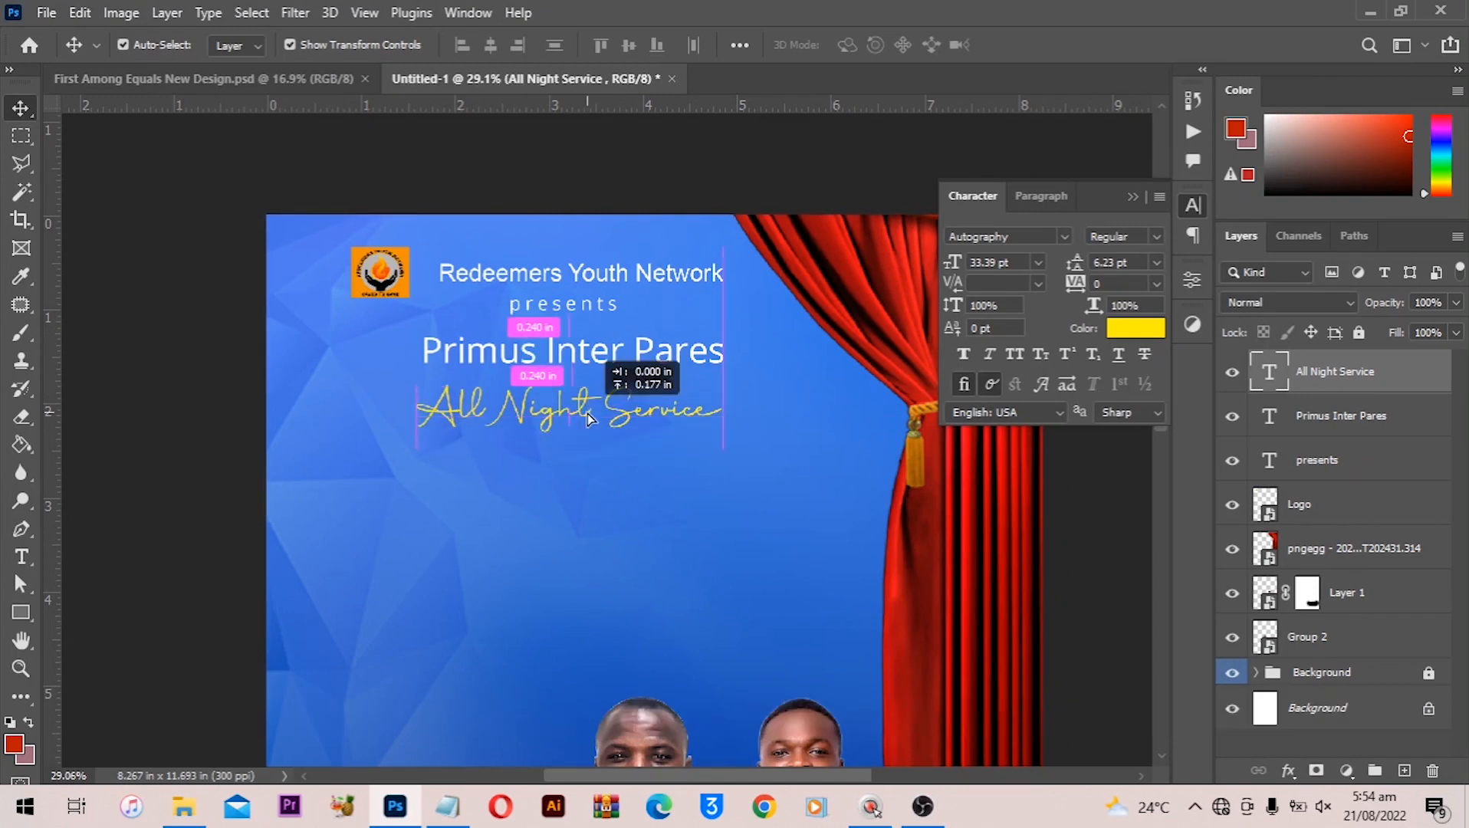
Enlarge "All Night Service" from its centre to about 38.6 pt and adjust its position beneath "Primus Inter Pares"
key(ctrl+t)
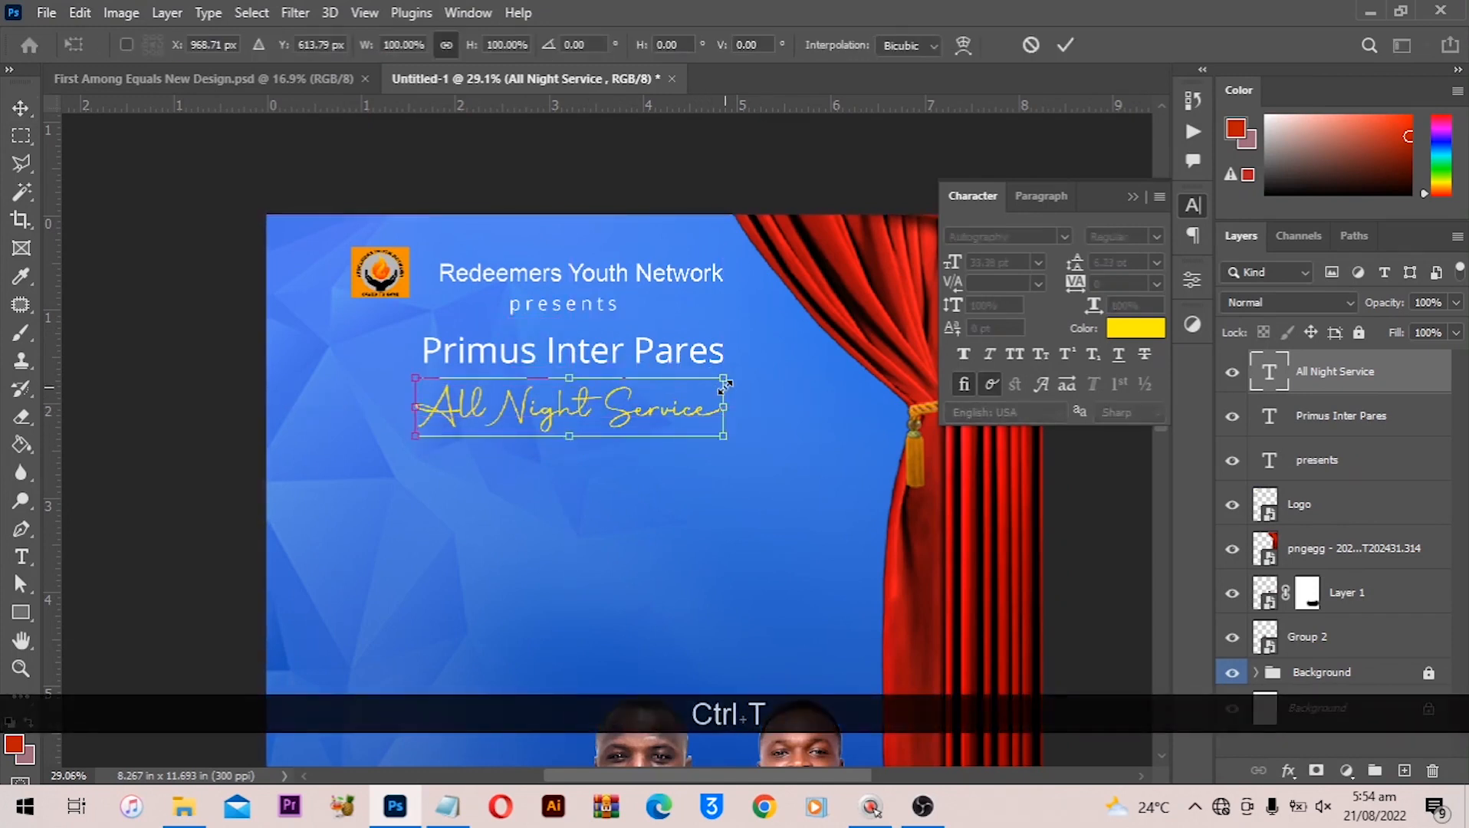
drag(721, 385, 749, 371)
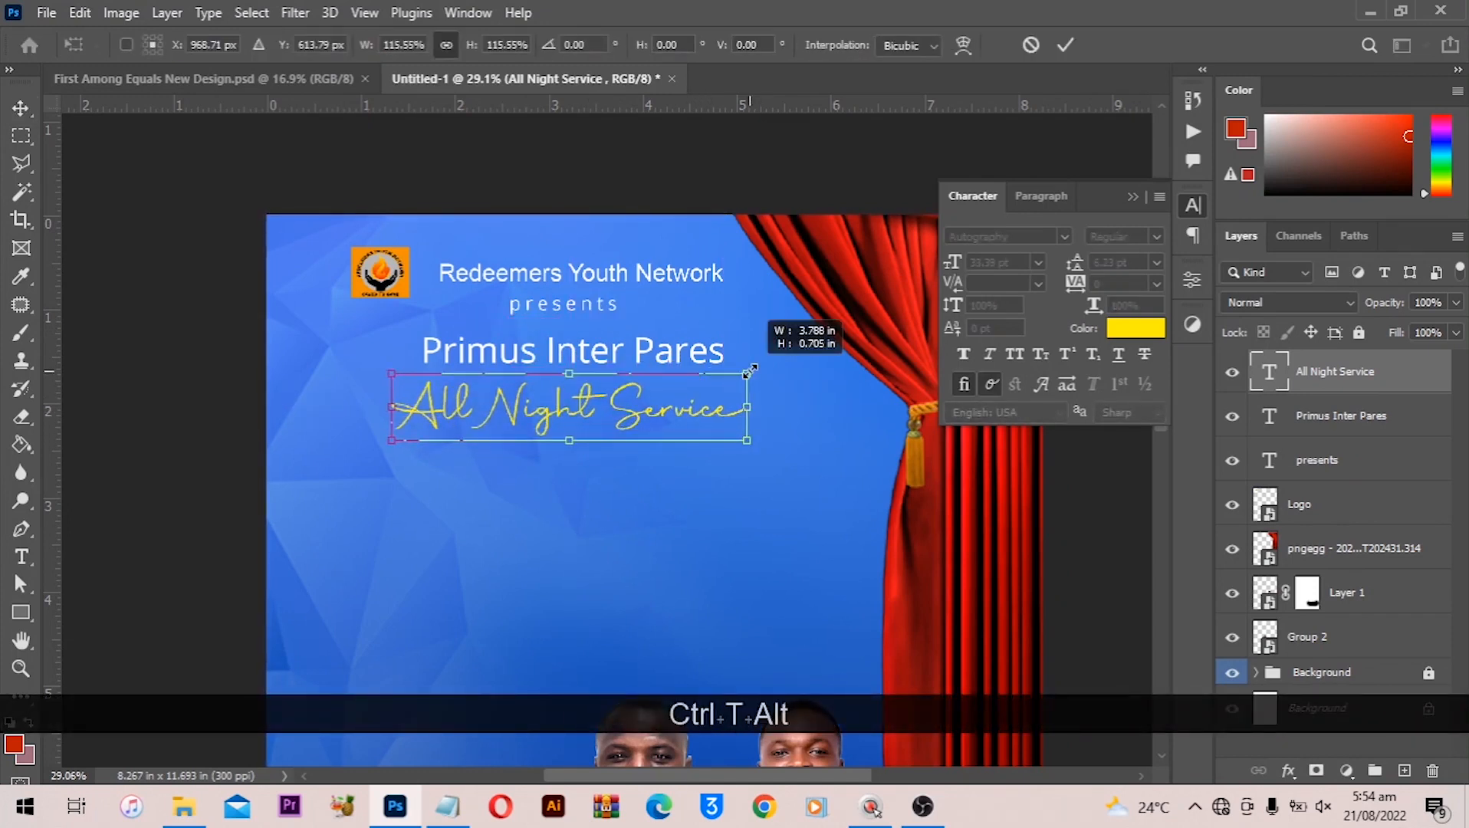
double_click(673, 409)
drag(614, 412, 609, 418)
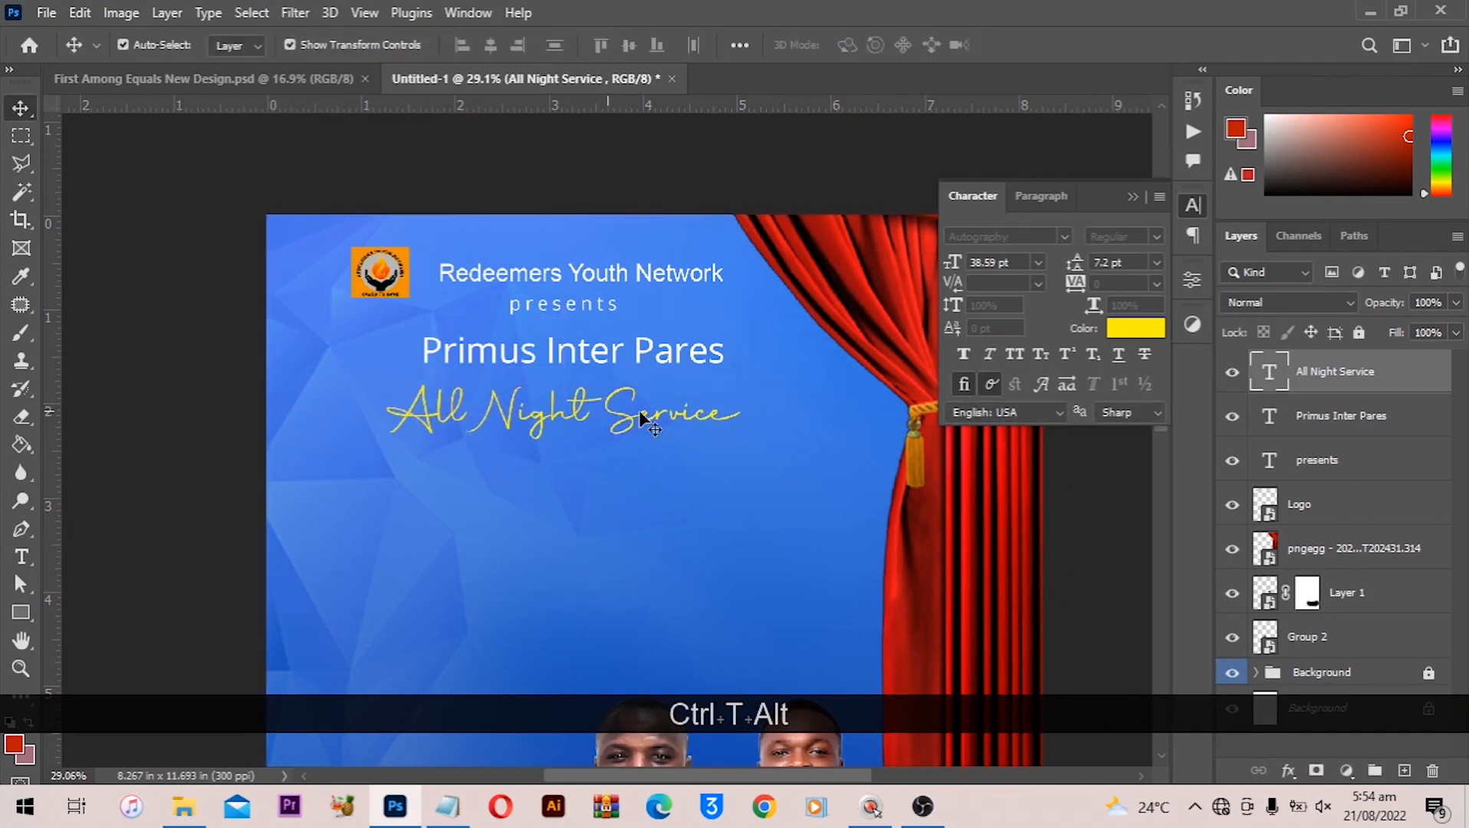
scroll(659, 415, up, 1)
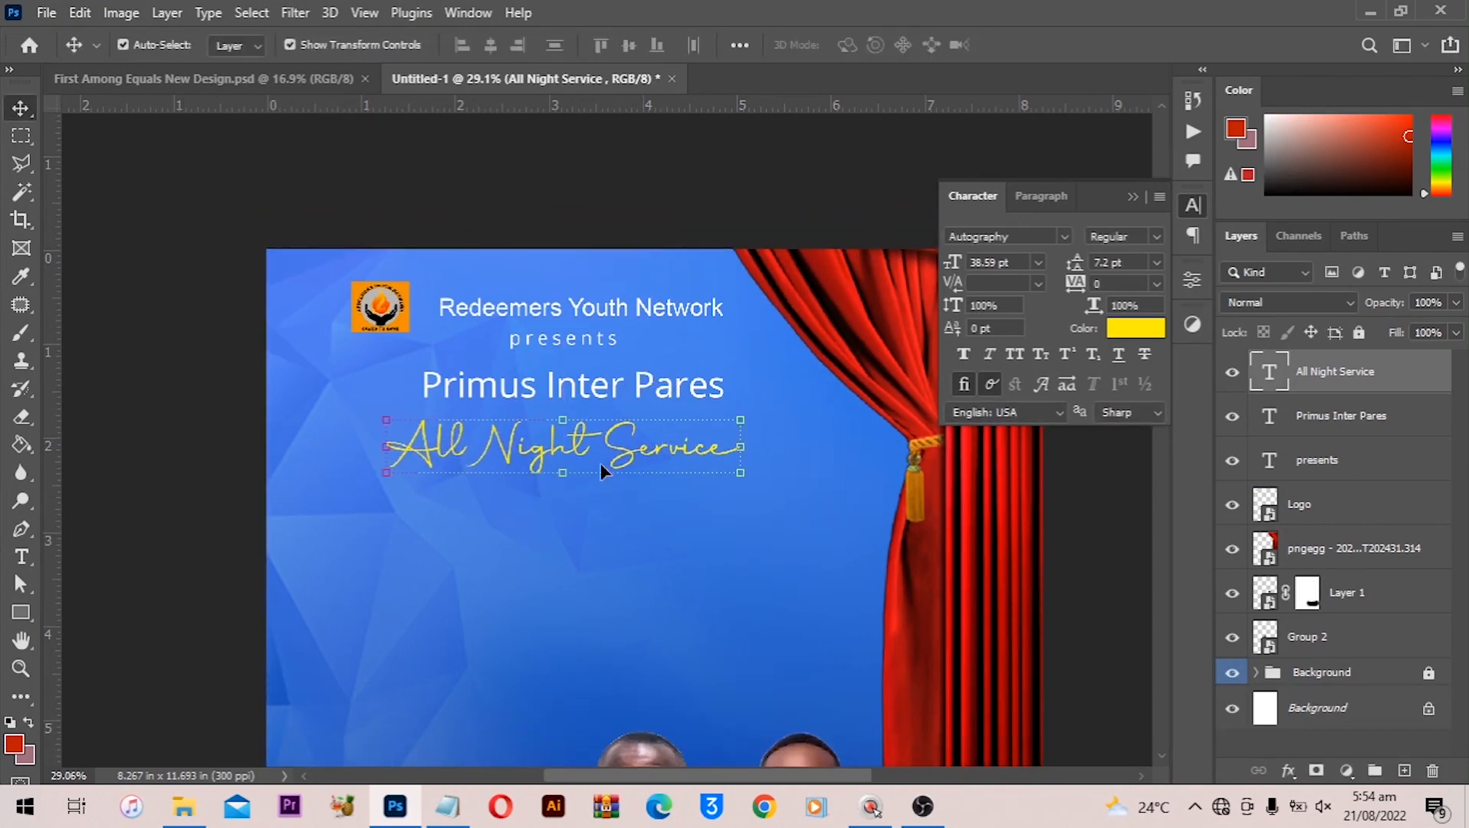
Copy the "FOR ALL FINAL YEAR STUDENTS" and "JHS, SHS AND TERTIARY" lines from Notepad and start a new text layer below "All Night Service"
click(448, 806)
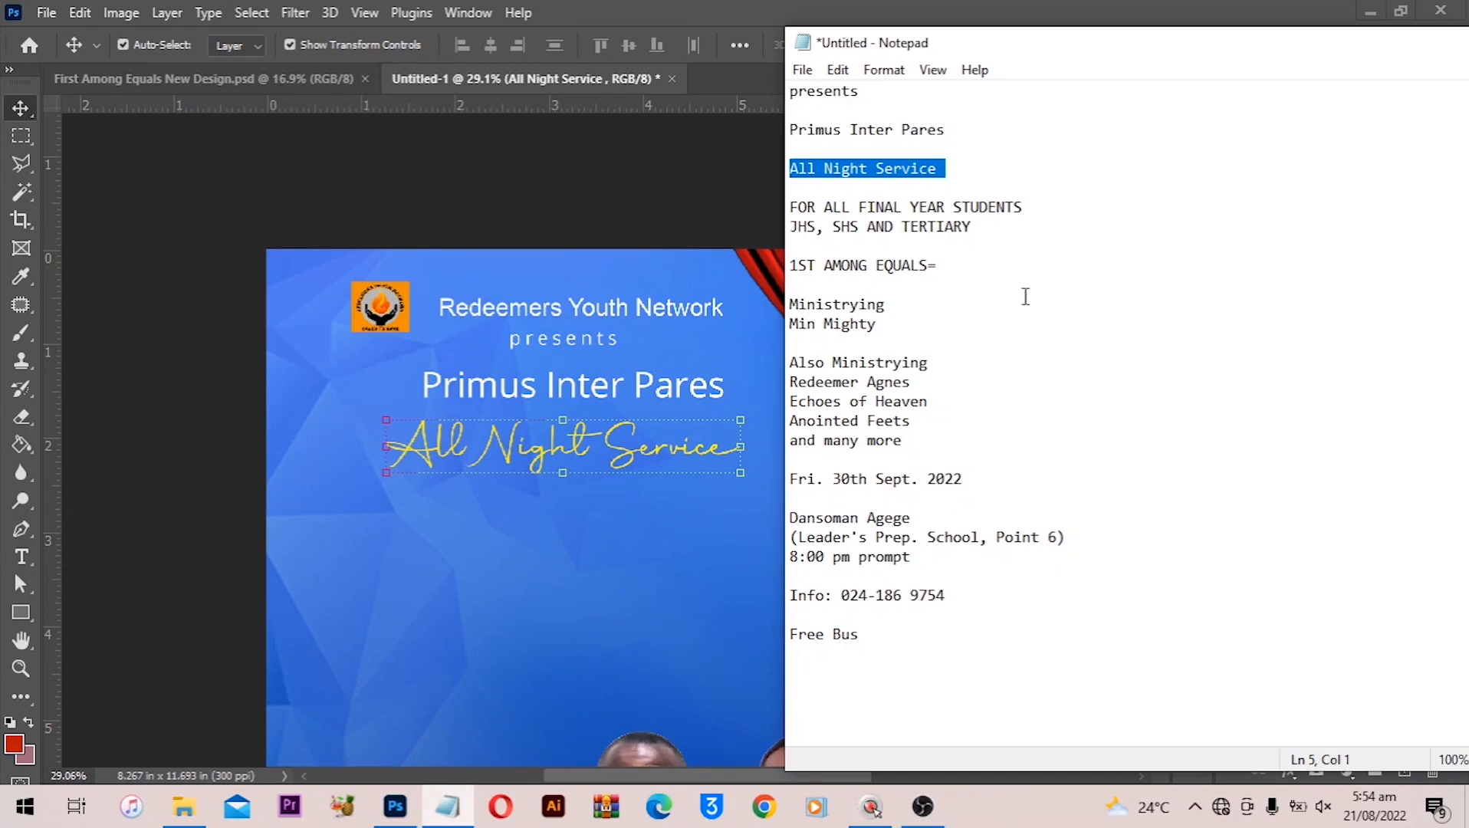
drag(993, 237, 791, 205)
key(ctrl+c)
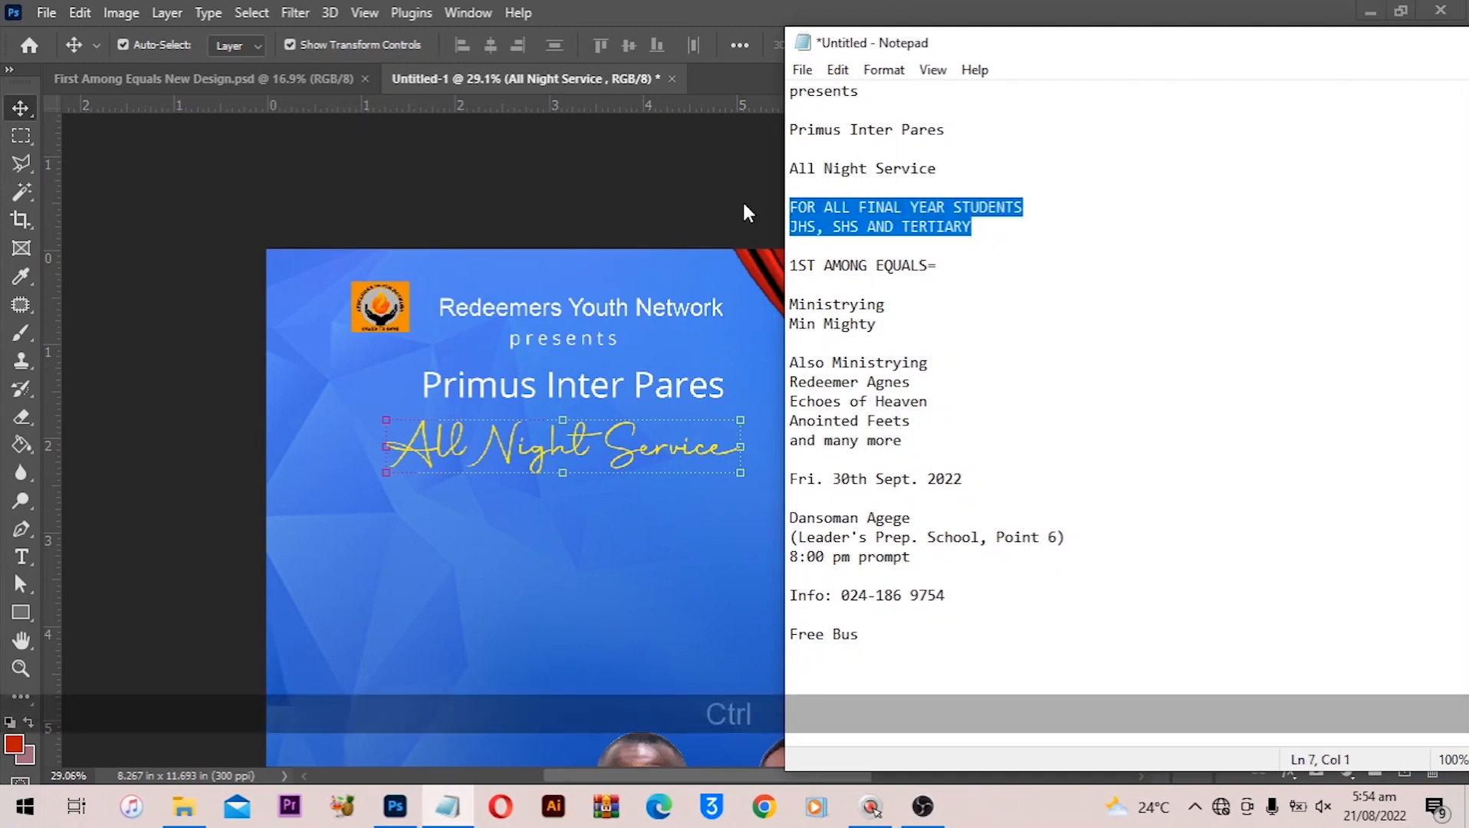
click(27, 554)
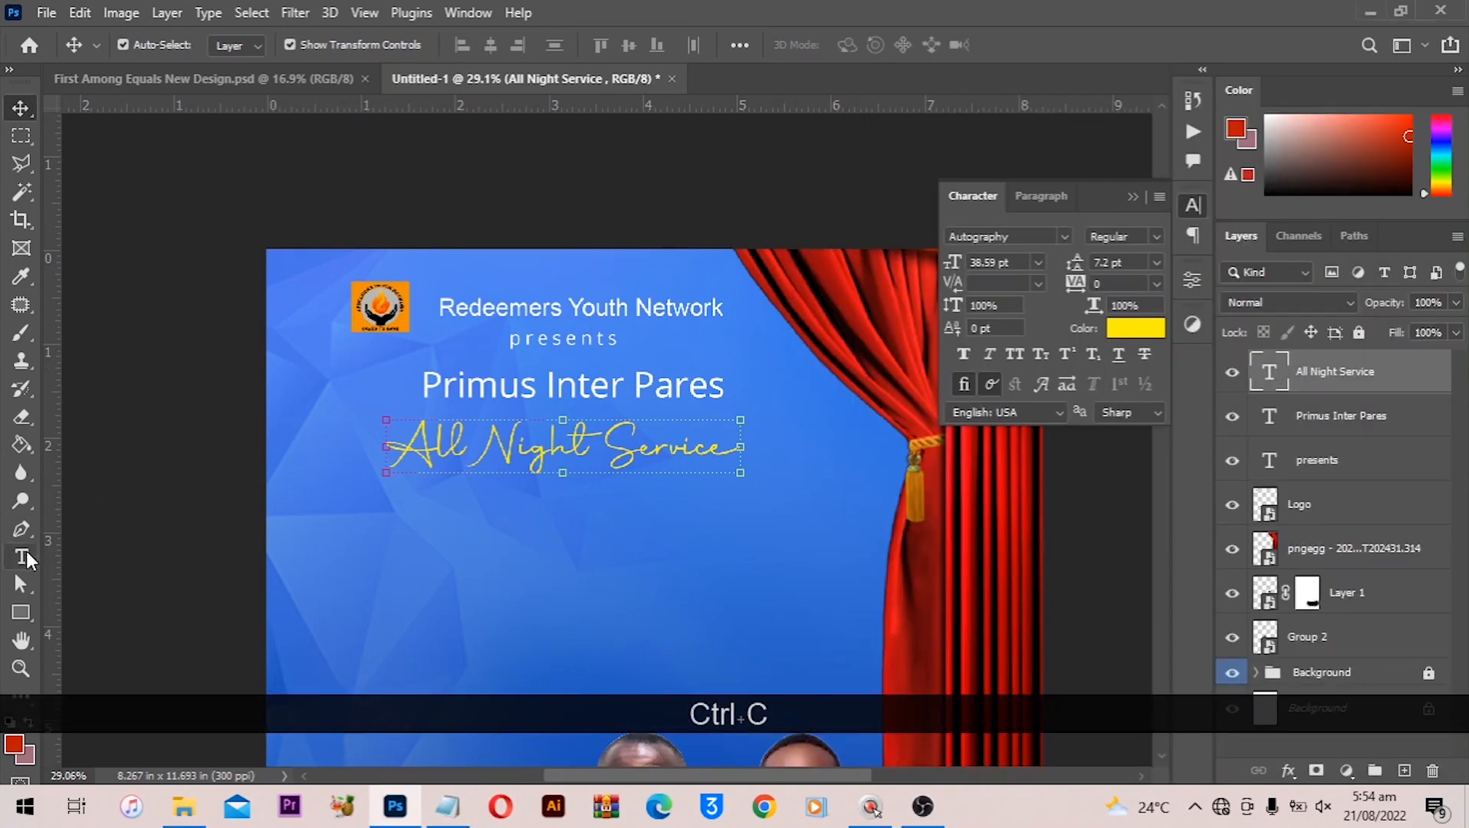
click(403, 518)
click(403, 516)
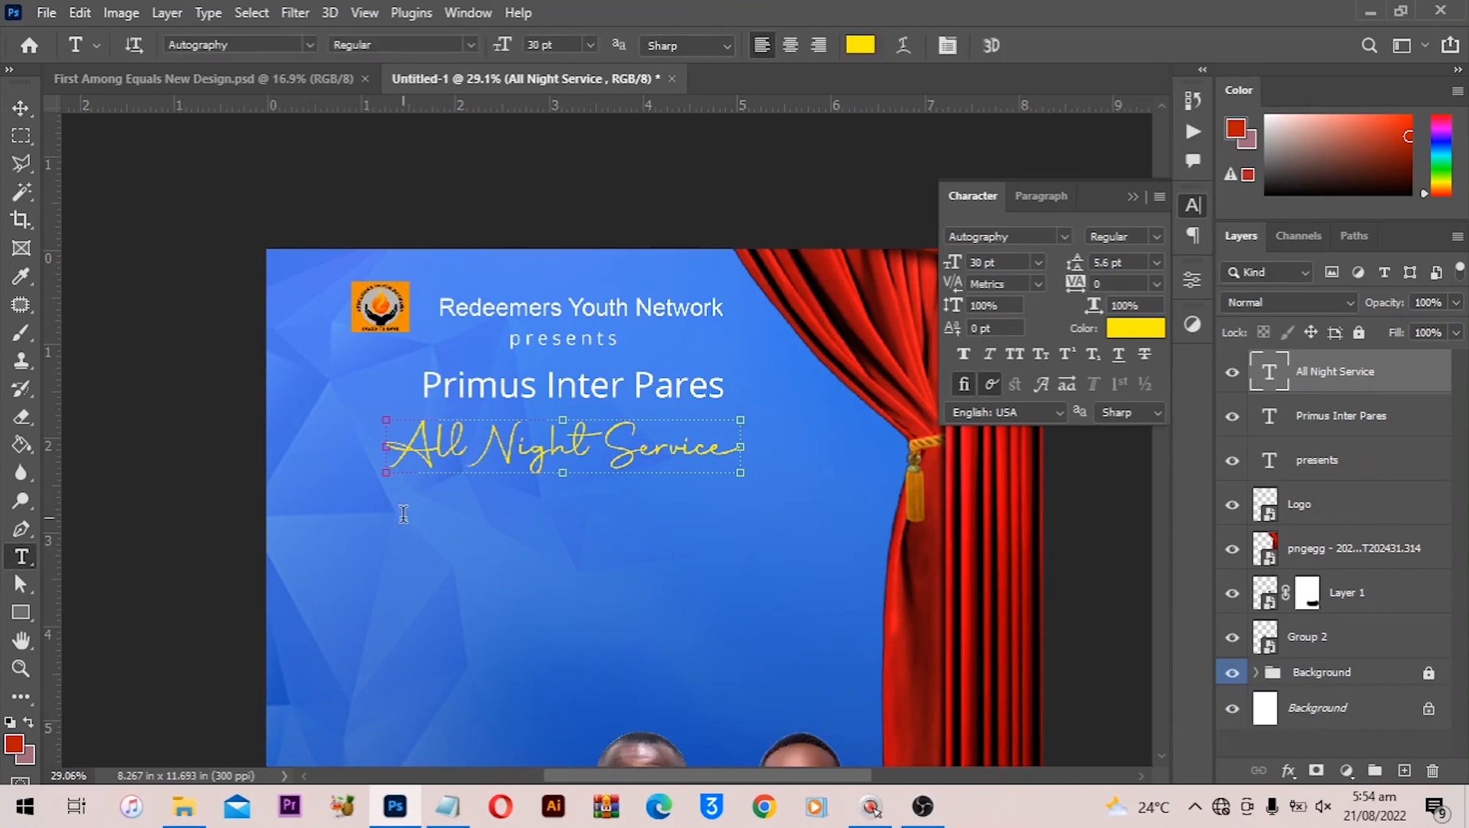
click(403, 514)
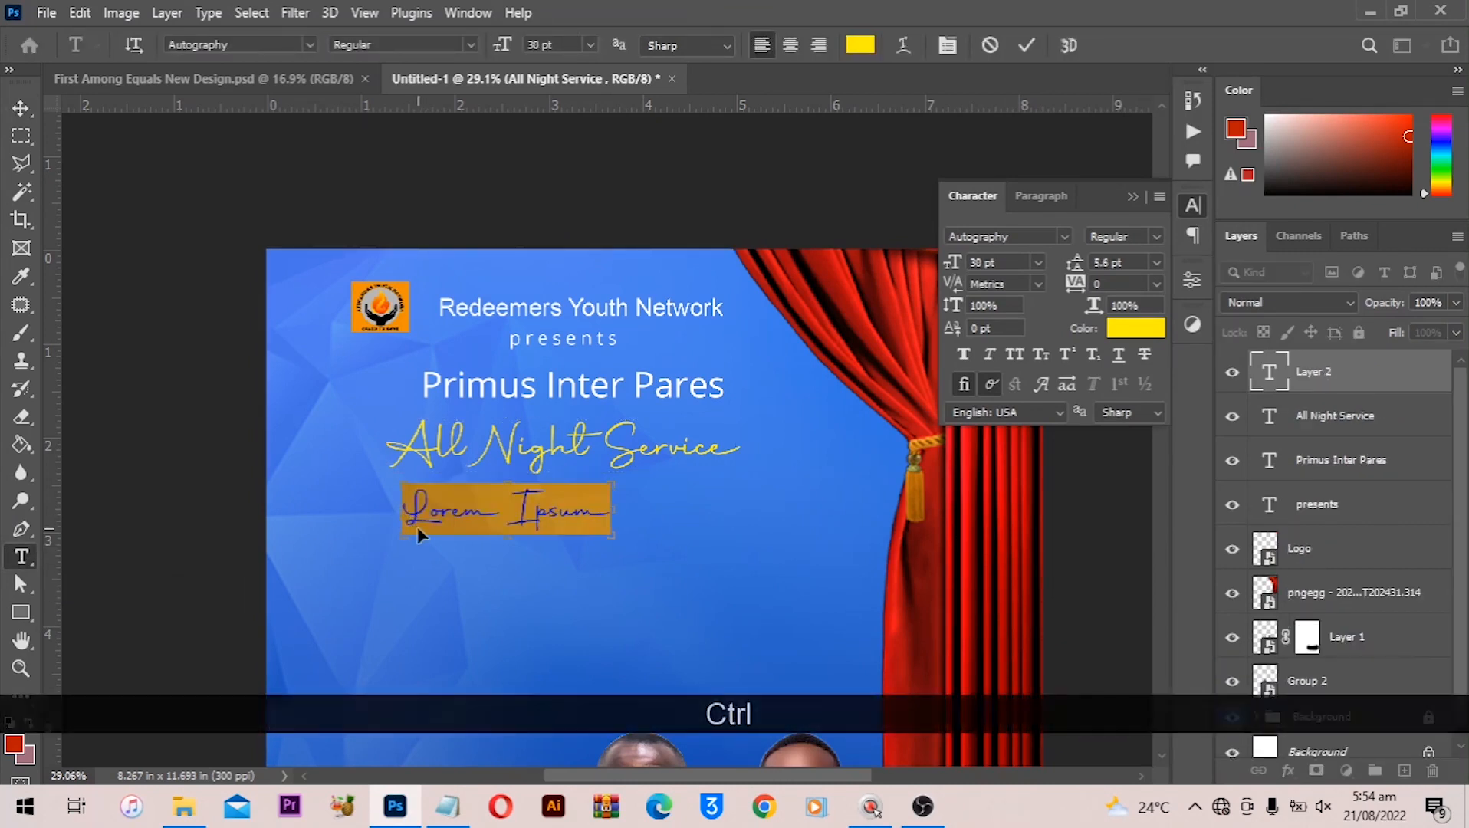
Set the new text layer's font to Open Sans Extrabold and paste the two copied lines about final year students into it
click(1064, 236)
click(1041, 326)
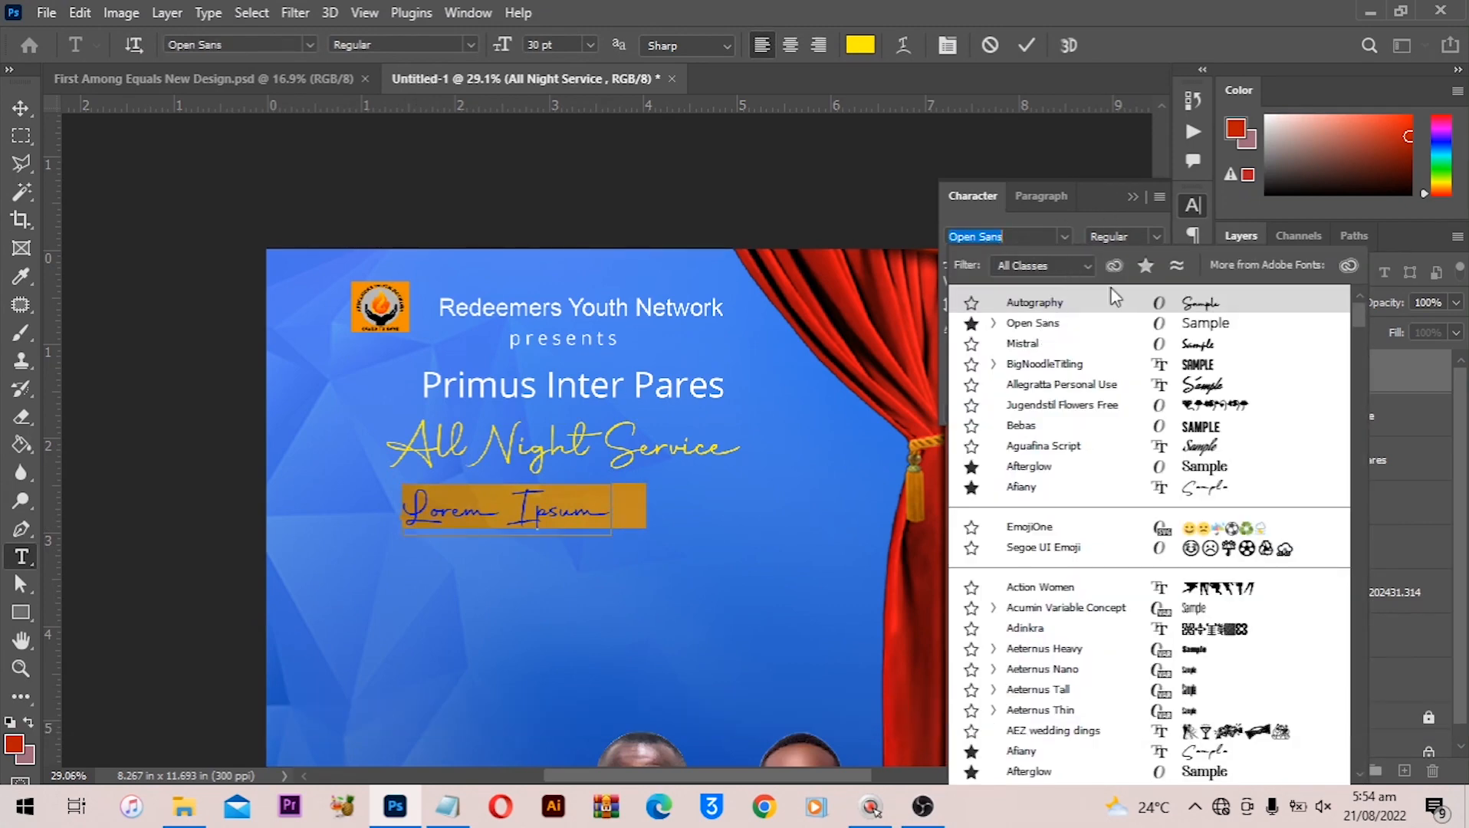
click(1148, 238)
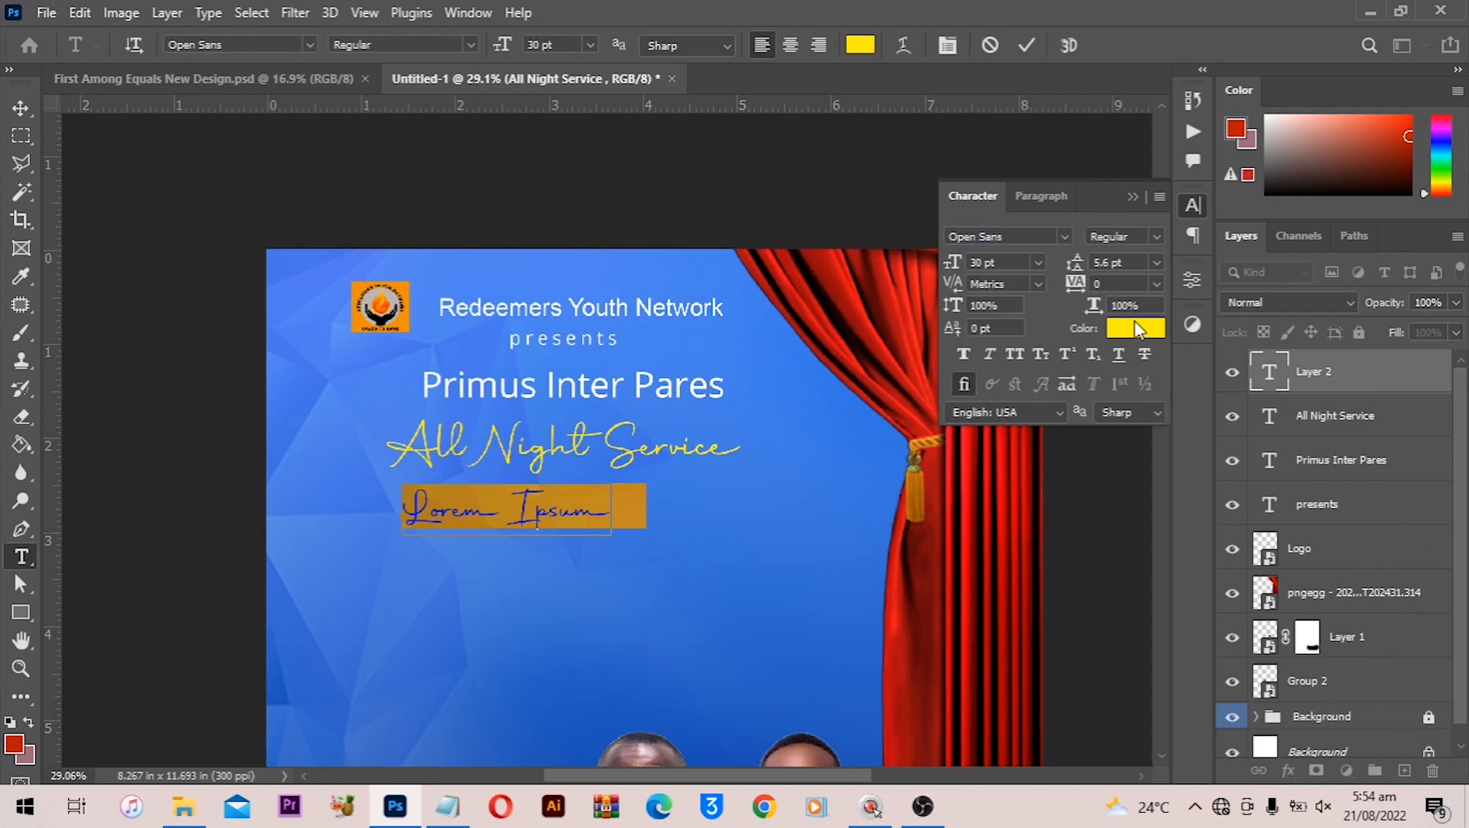
click(1150, 236)
click(1123, 467)
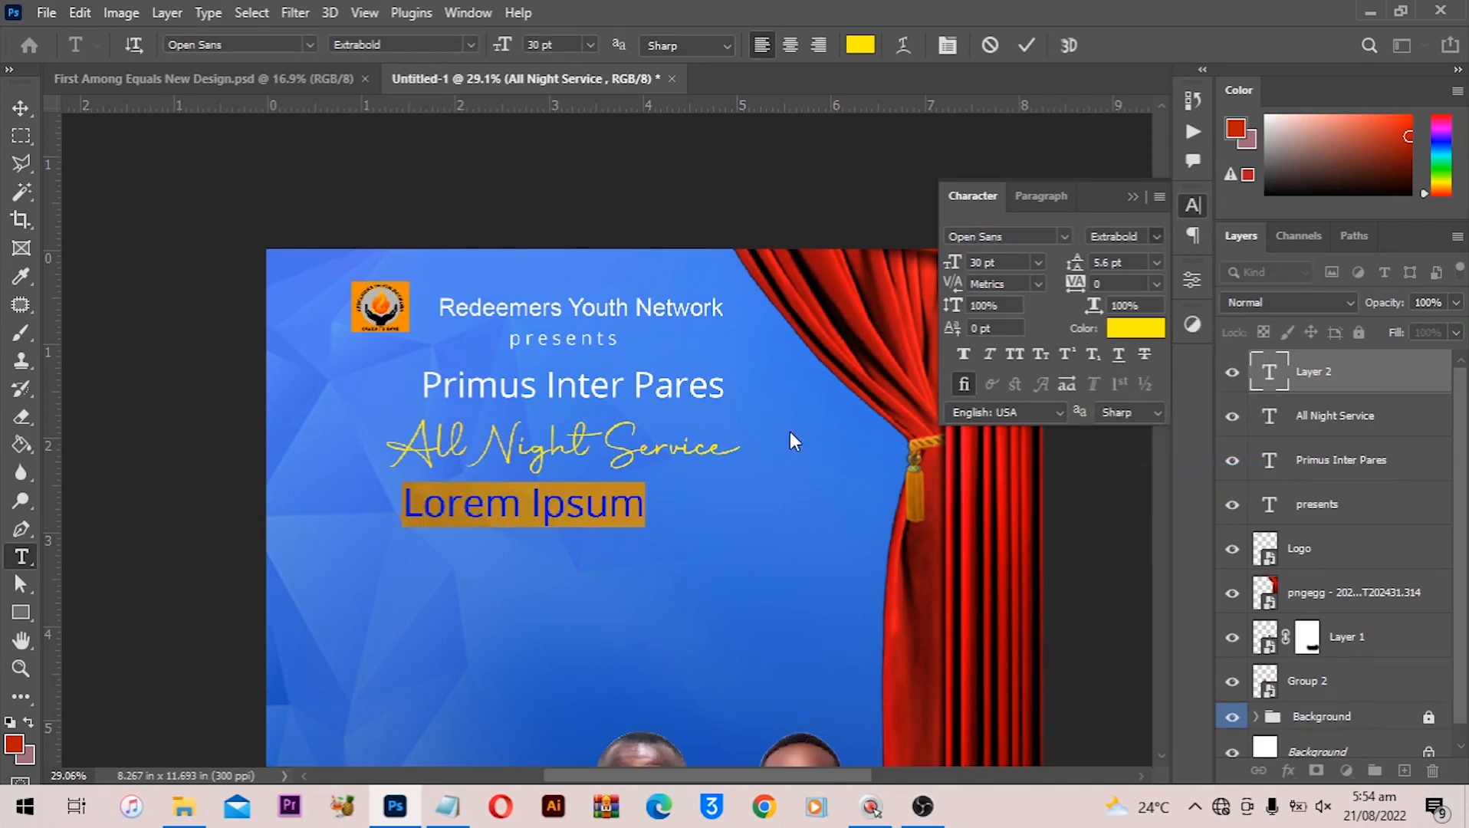
key(ctrl+v)
key(ctrl)
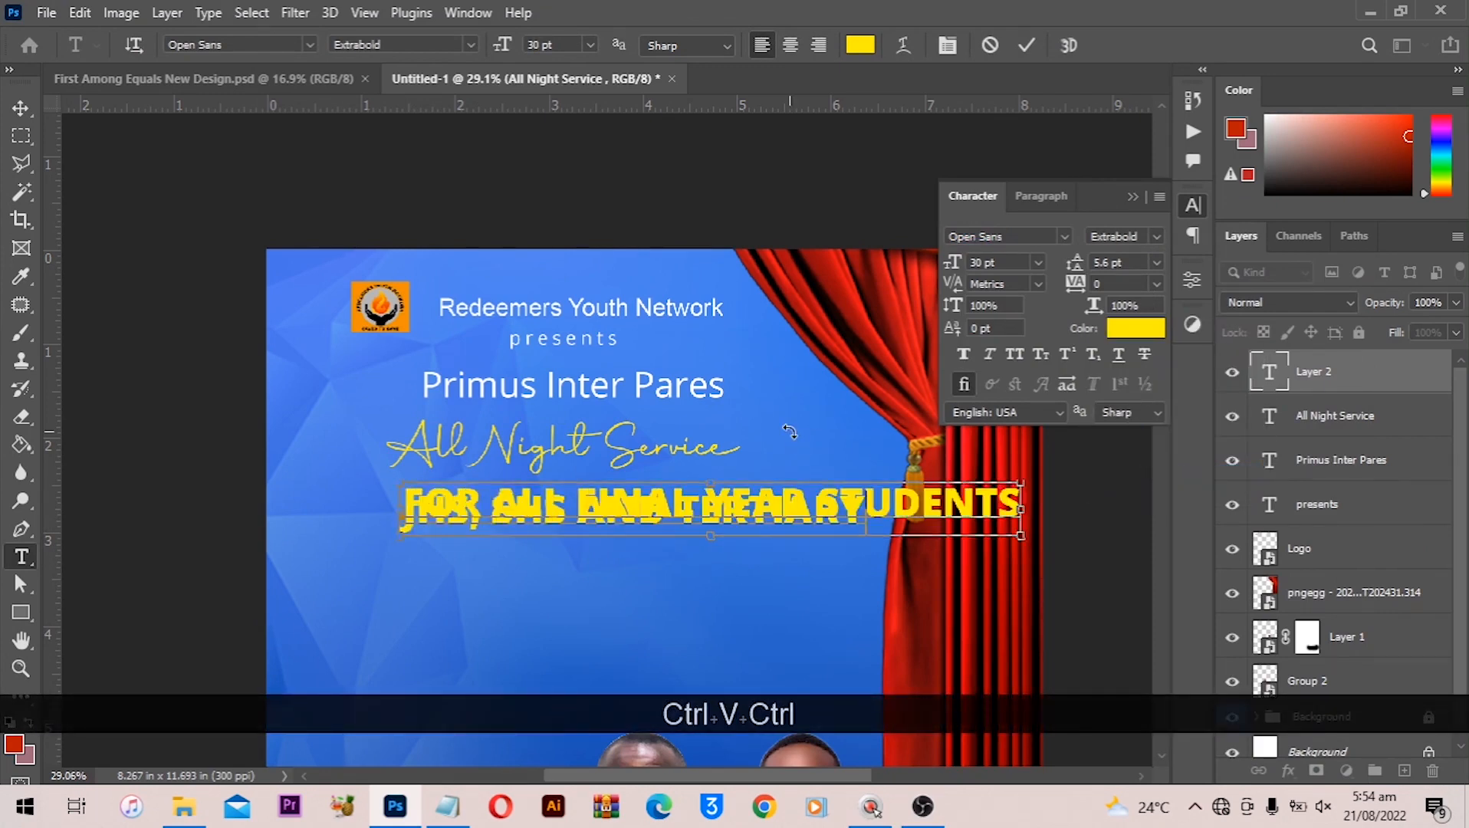
Colour both lines of the final year students text white (ffffff)
key(ctrl+a)
click(1131, 329)
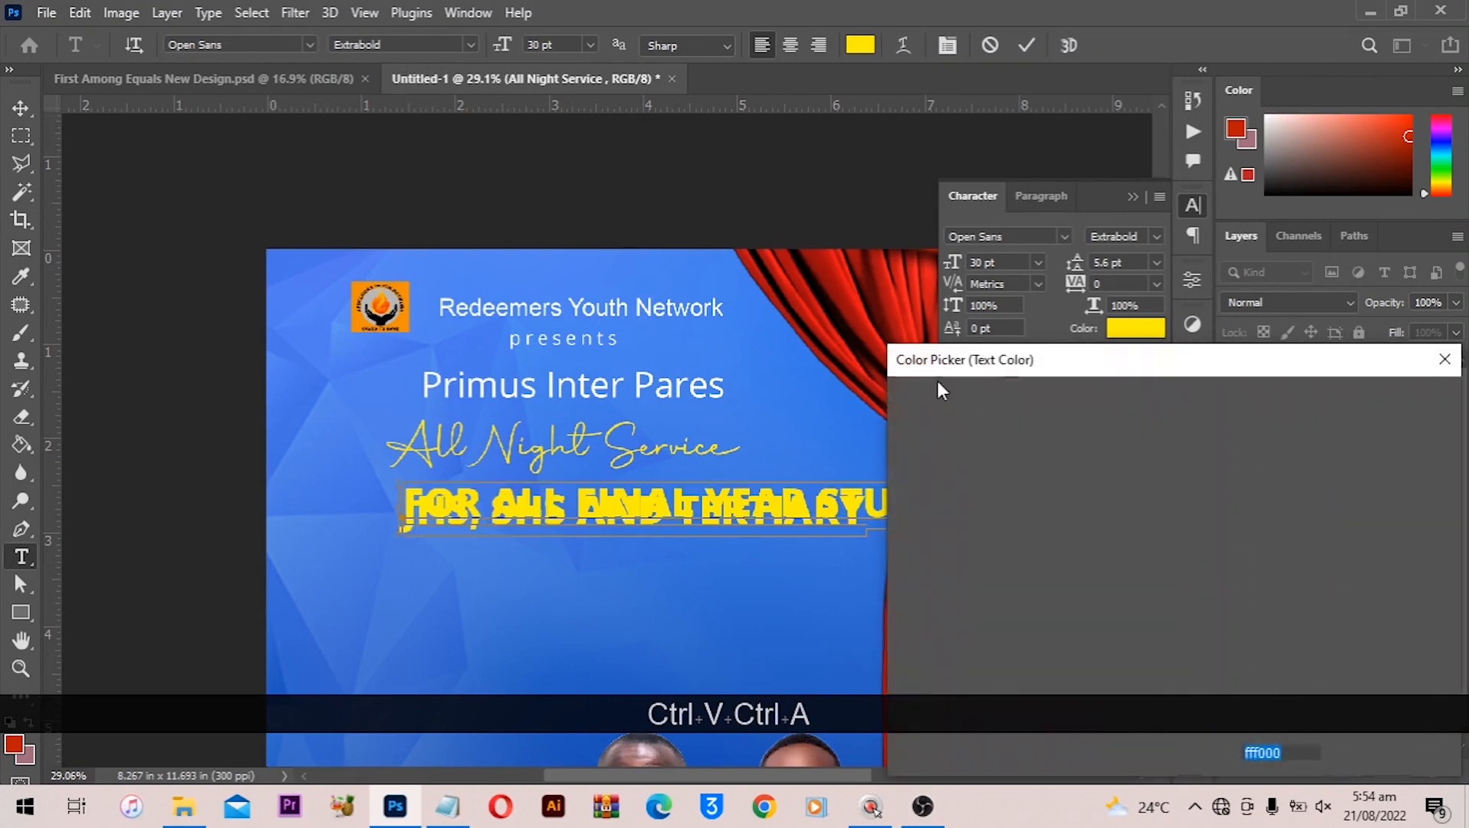
text(ffffff)
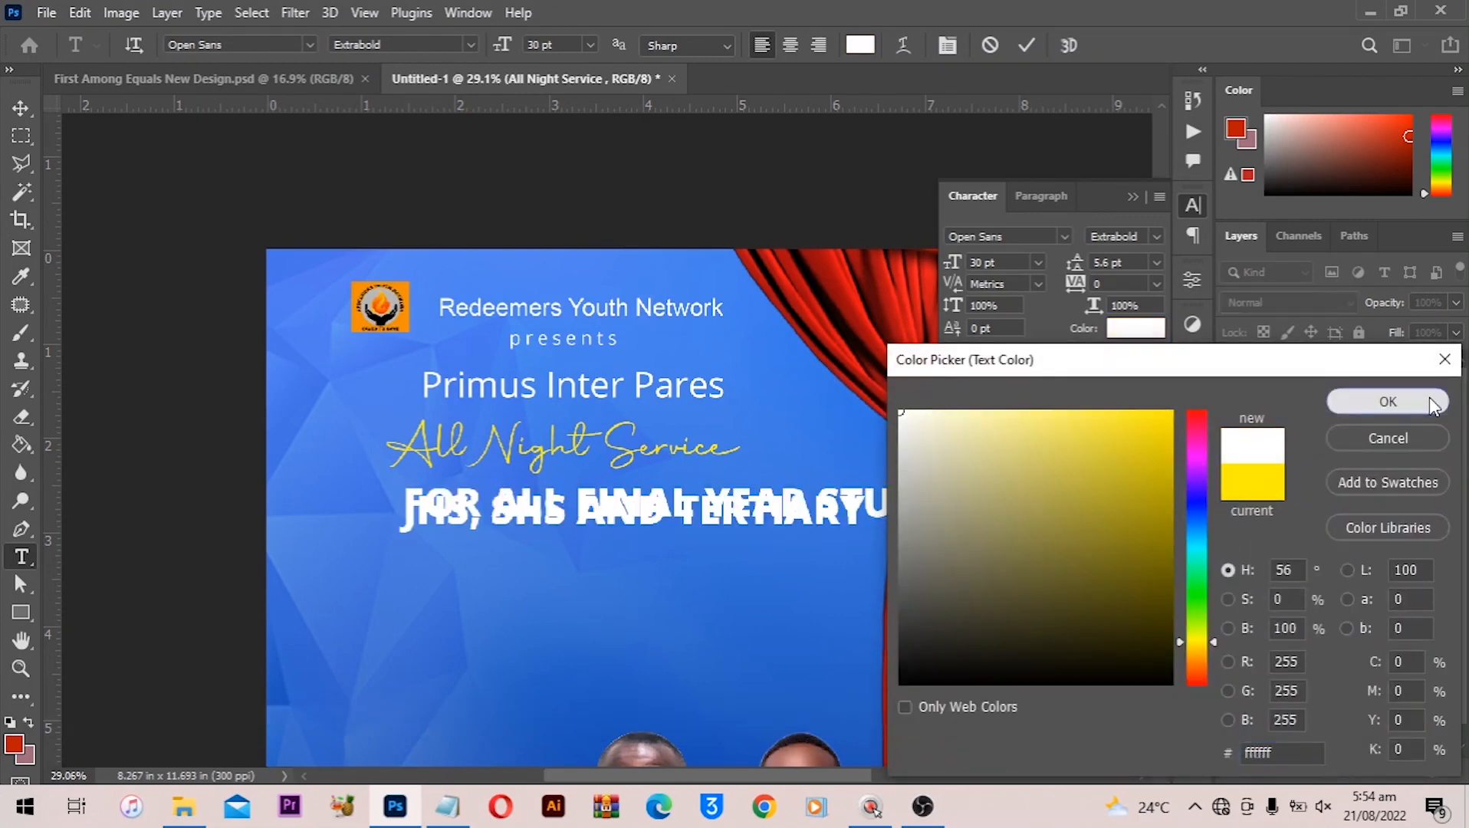
click(1430, 404)
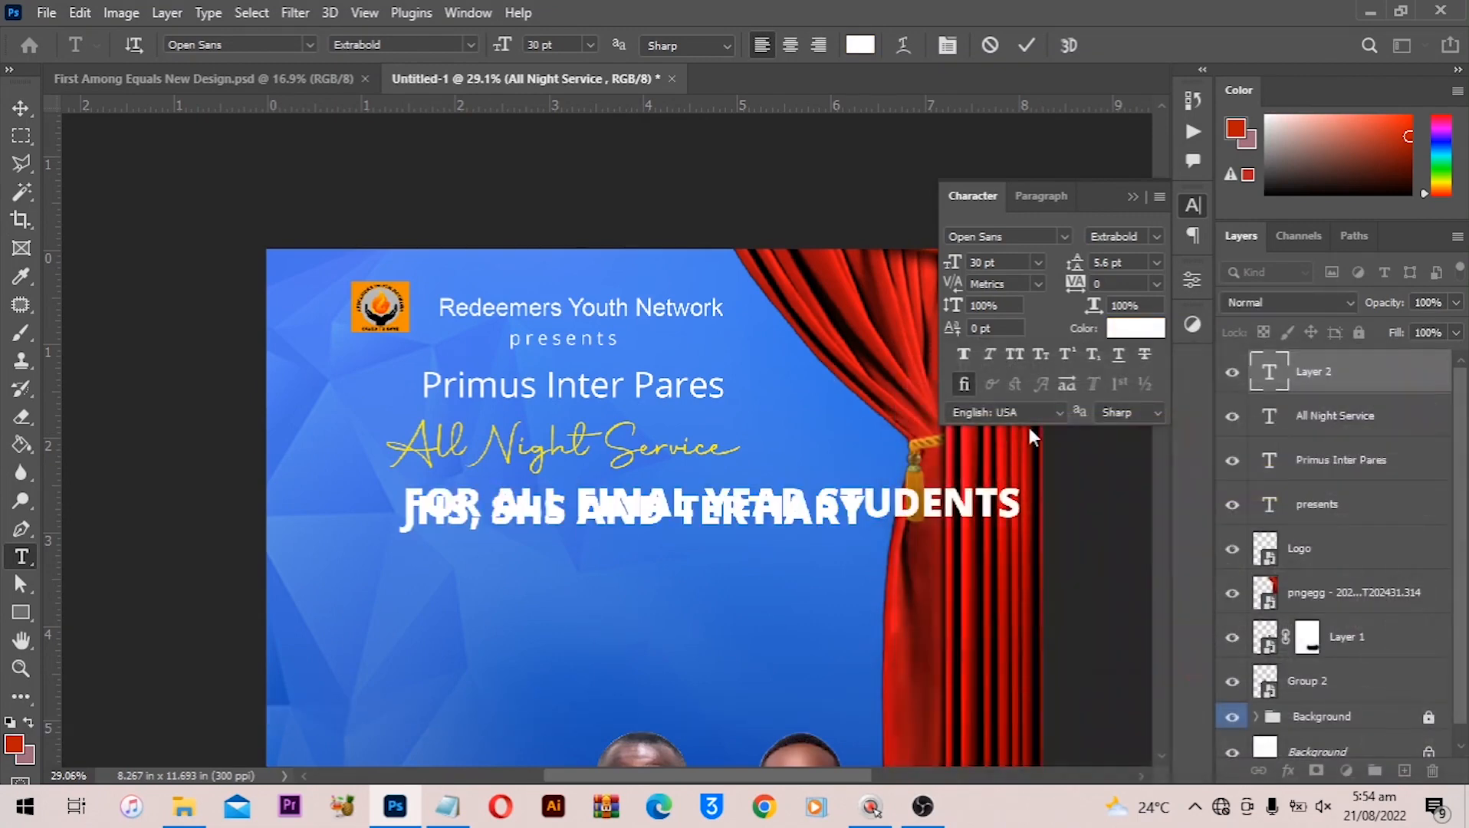
Set the final year students text to a 22 pt font size with 18 pt leading
click(1000, 264)
text(22)
key(Return)
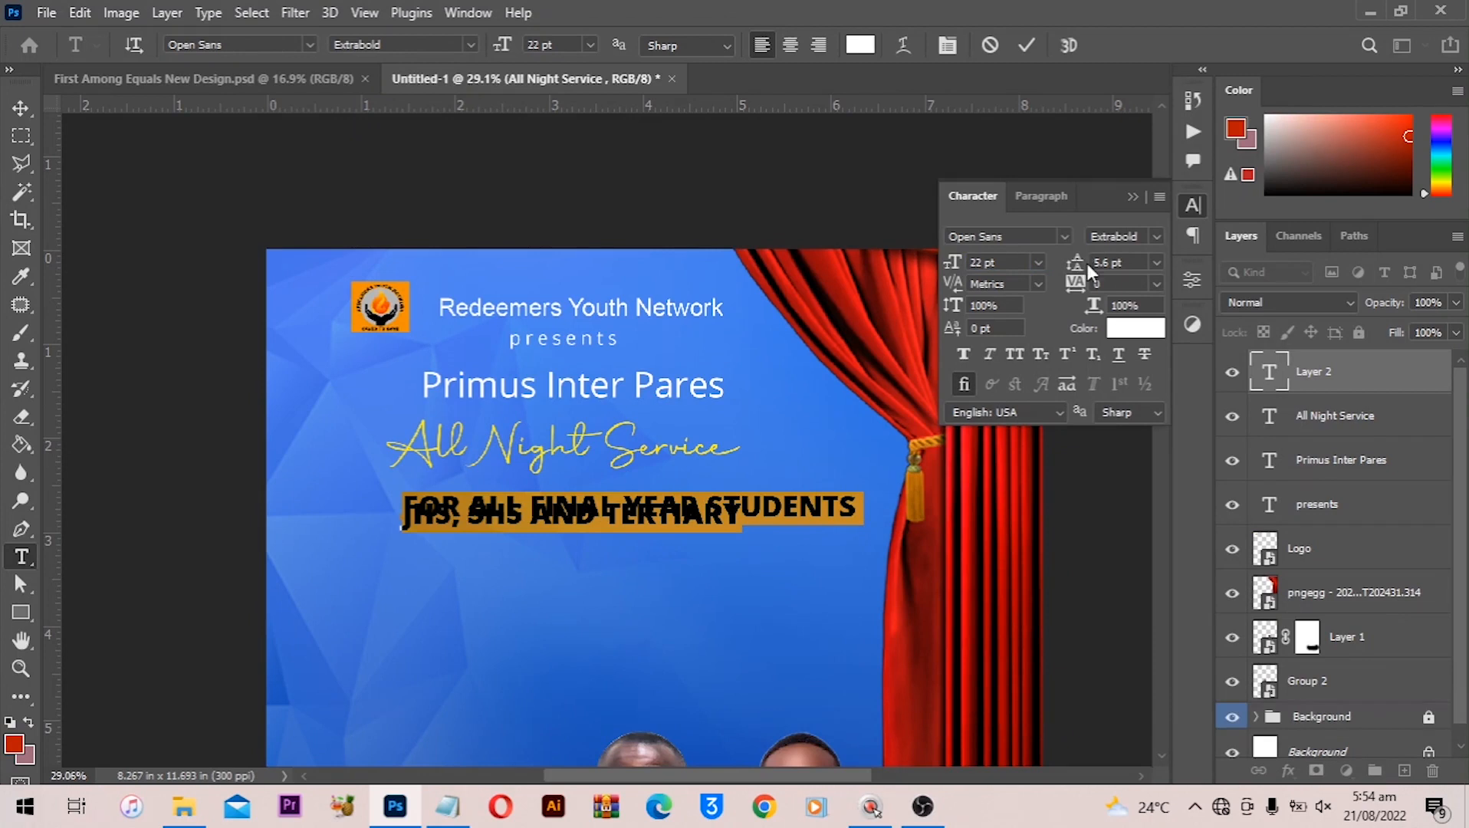
drag(1079, 263, 1156, 268)
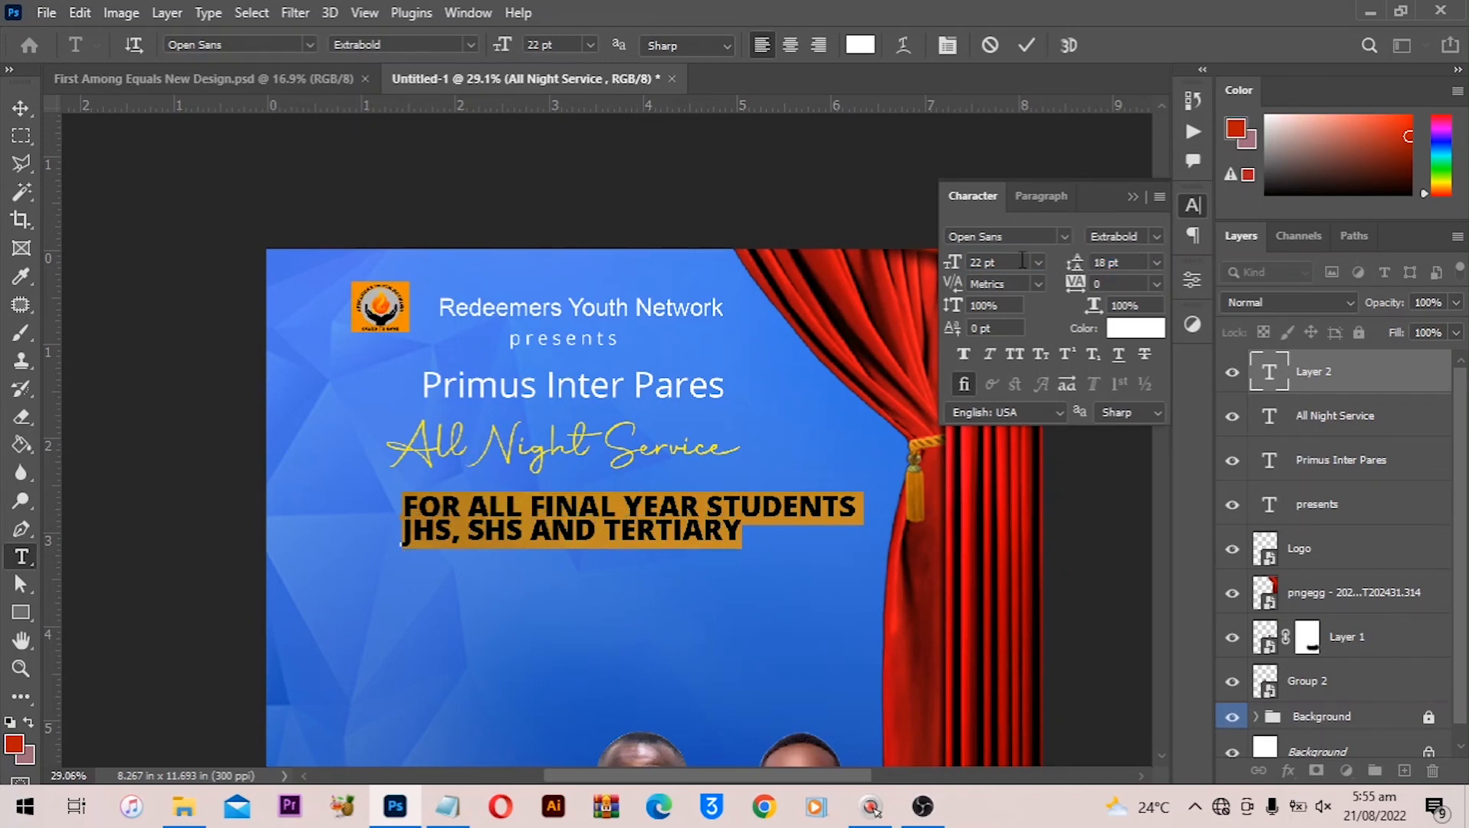
Centre-align the final year students text and position it directly below "All Night Service"
click(1040, 197)
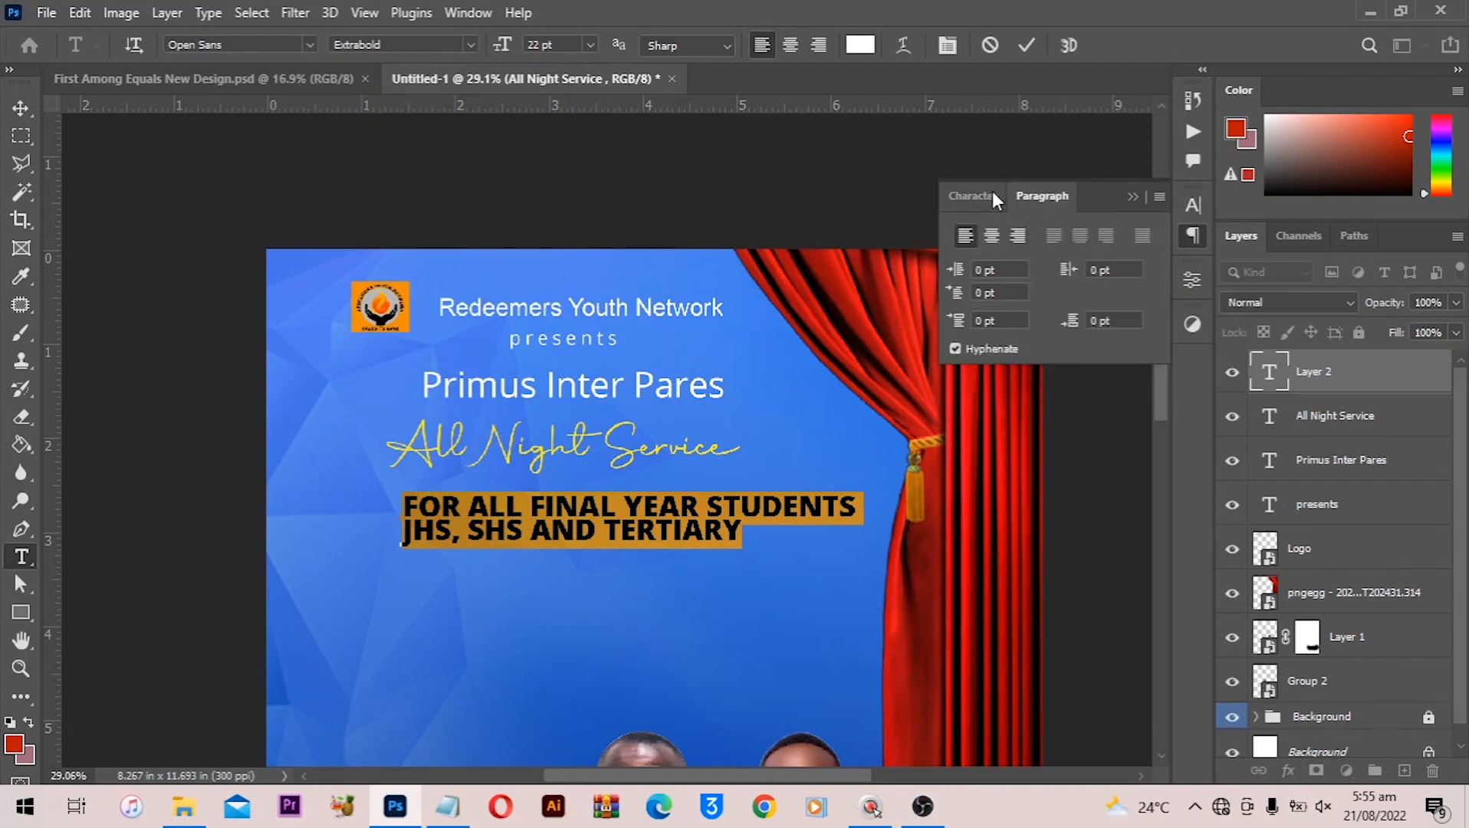
click(991, 236)
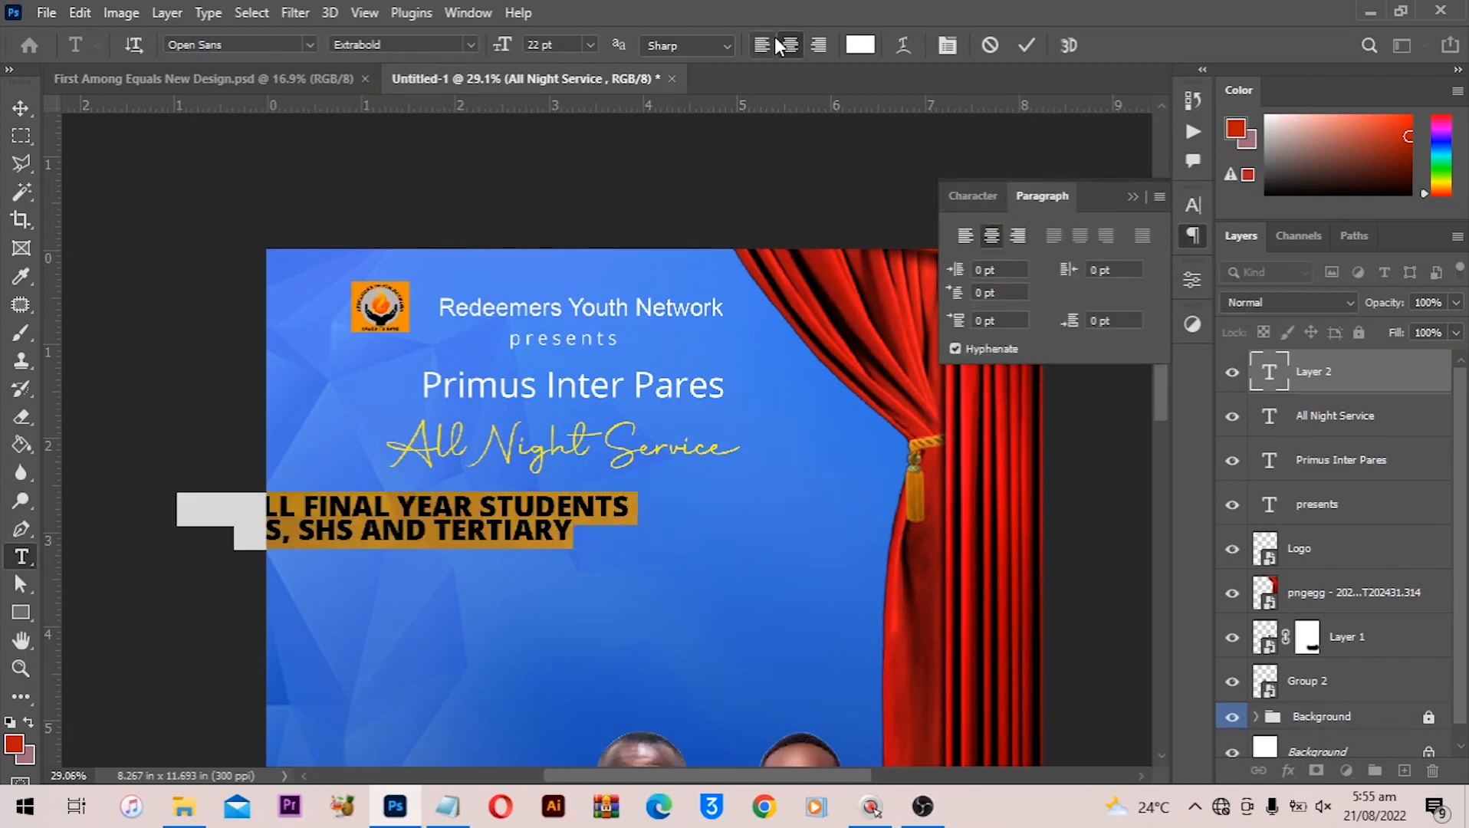
click(21, 107)
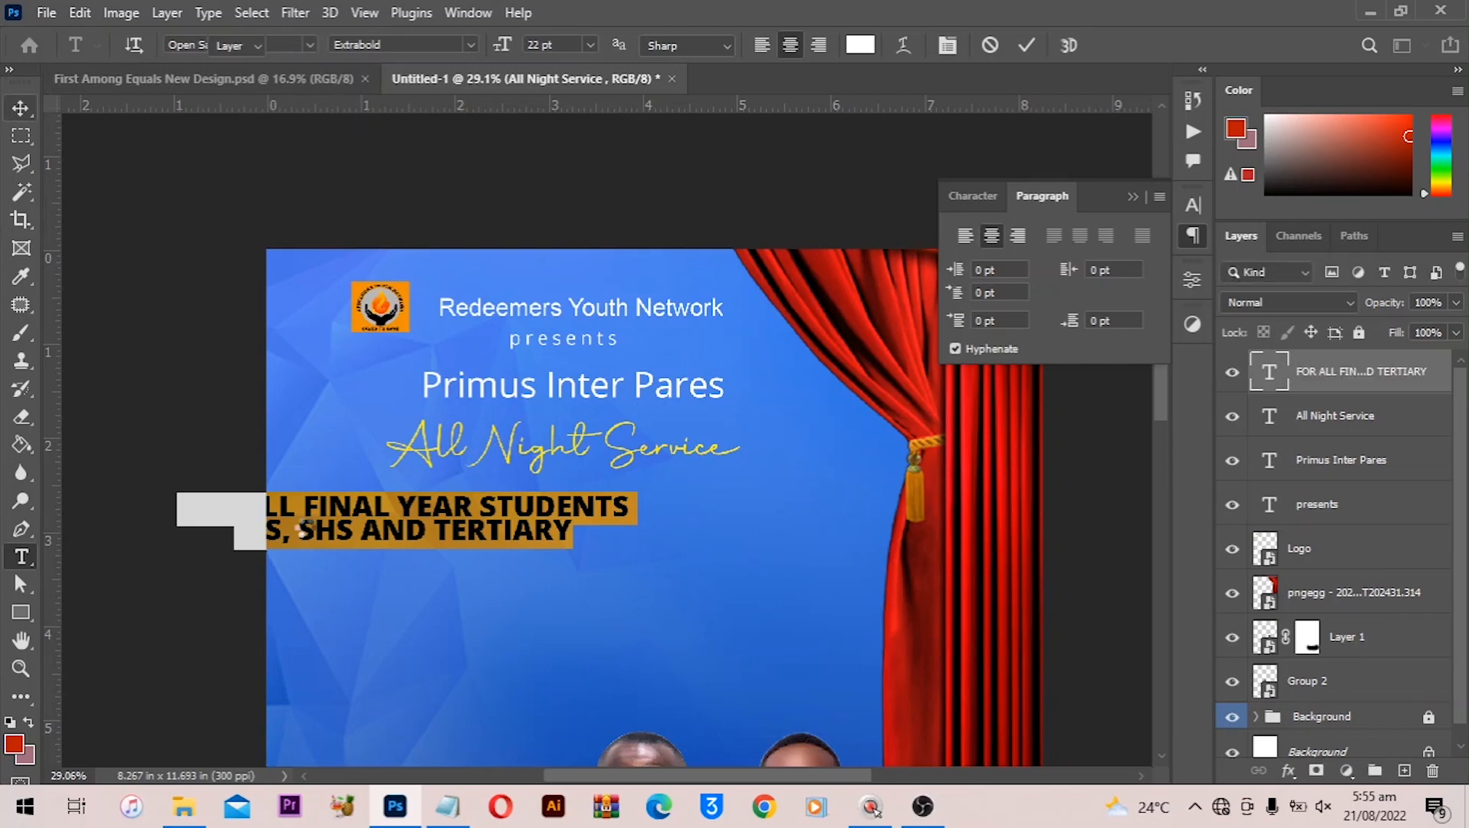
drag(364, 525, 482, 508)
key(Down)
key(Down)
key(Down)
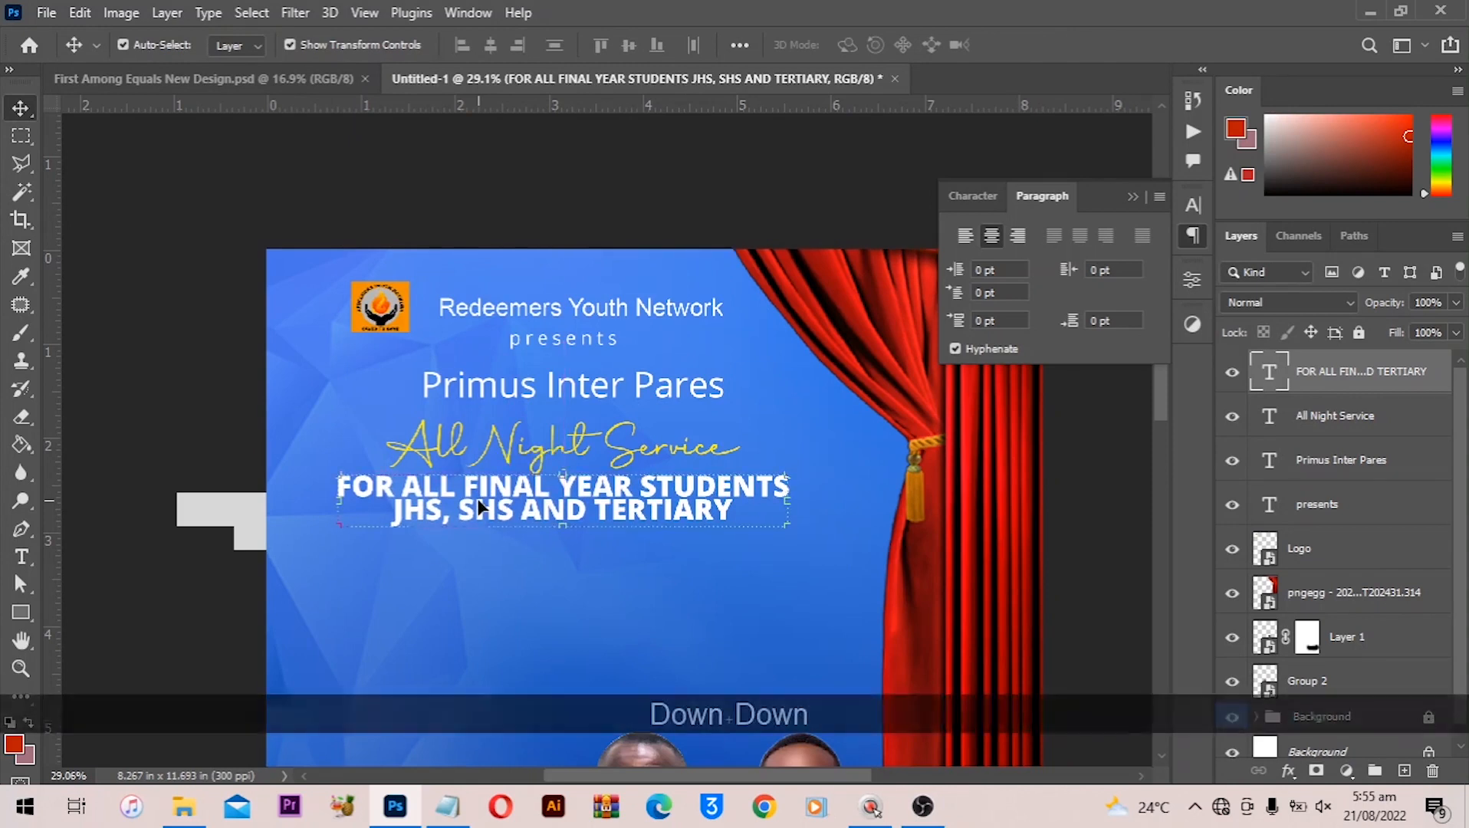
Set the leading of the final year students text to 21 pt
click(972, 197)
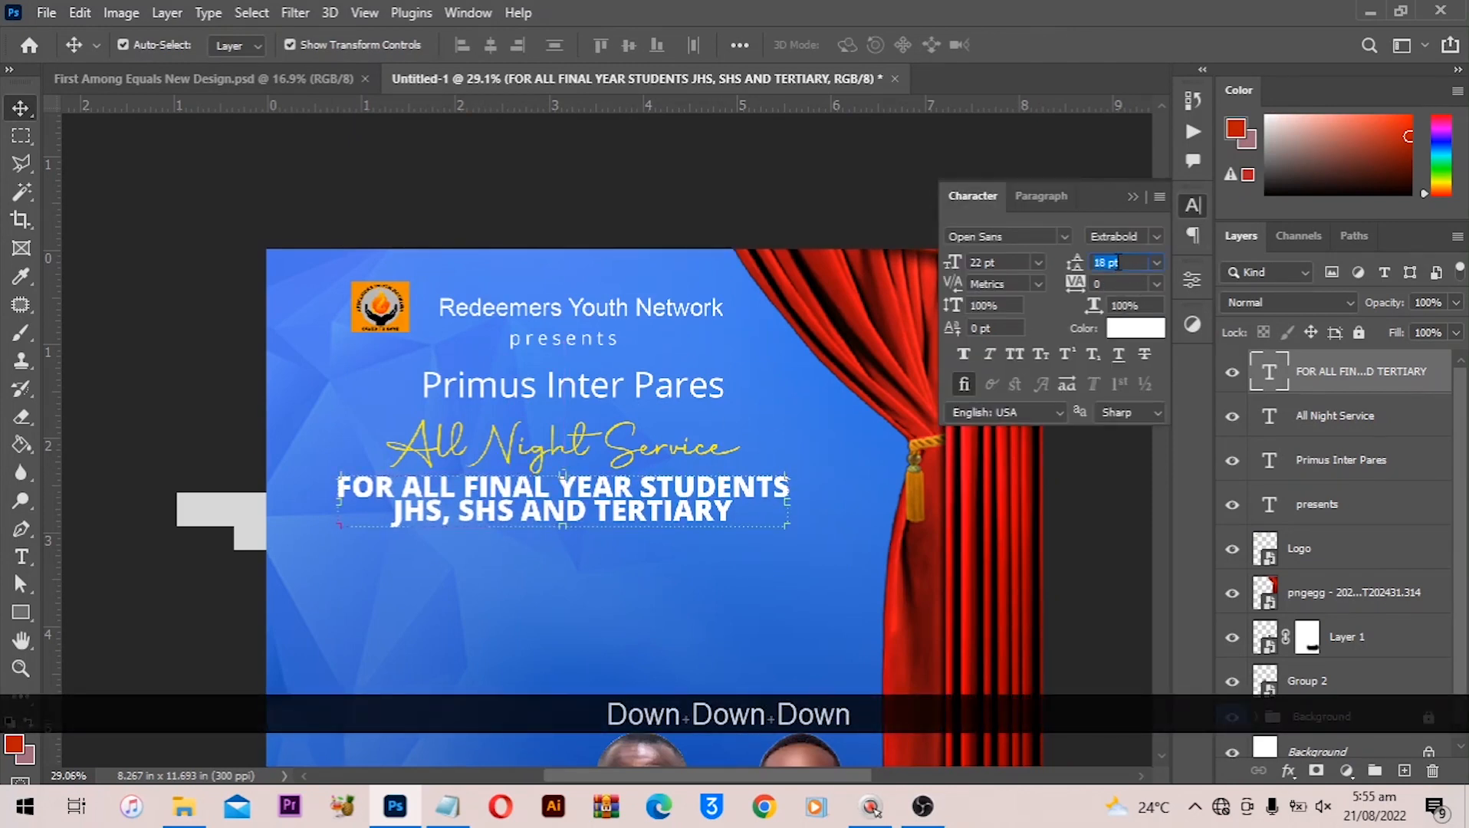
key(Up)
key(Up)
key(Up)
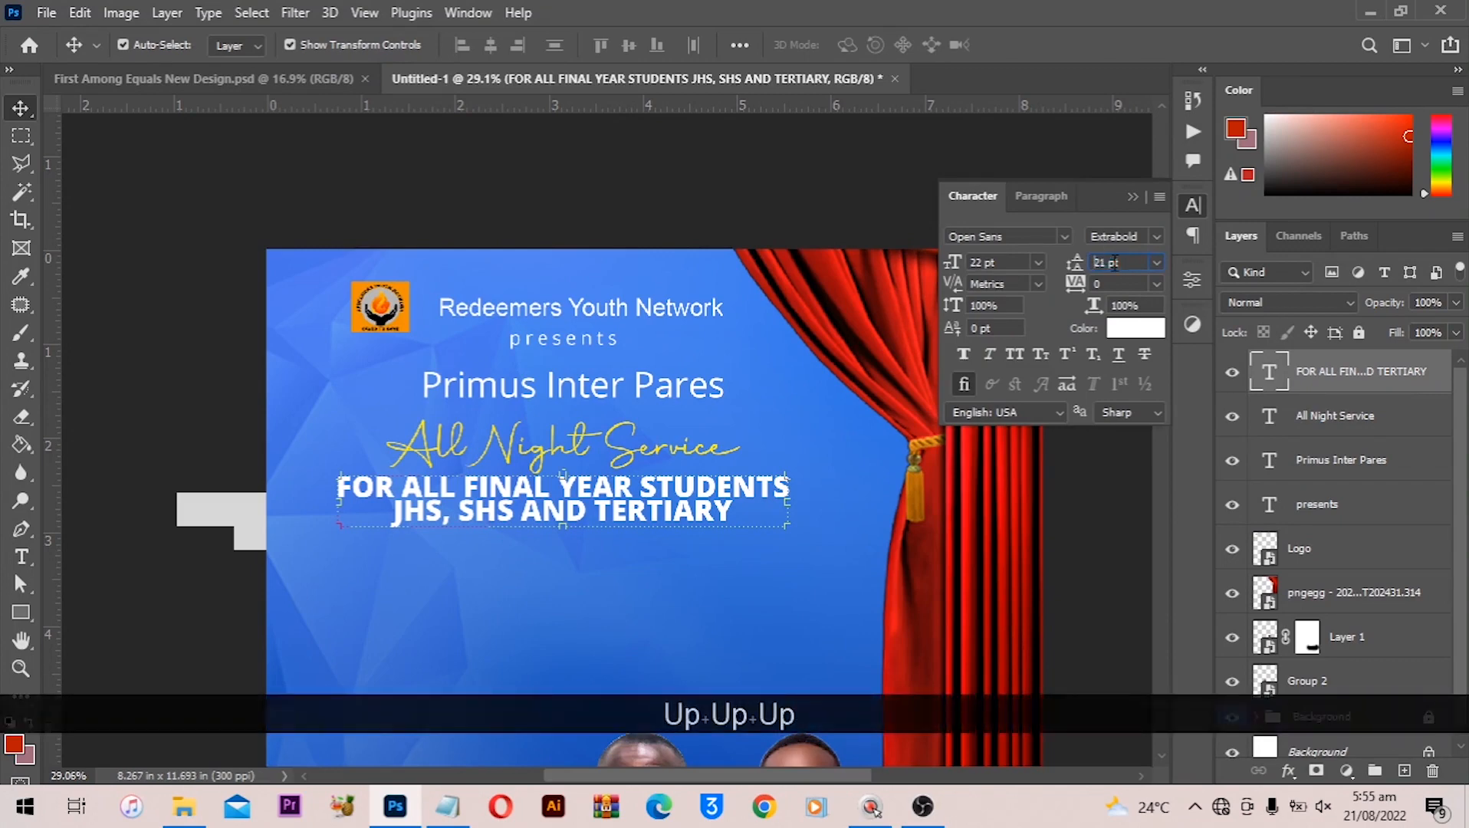
Check the large numeral 1 in the First Among Equals New Design and start a Pen tool path below the final year students text
click(195, 79)
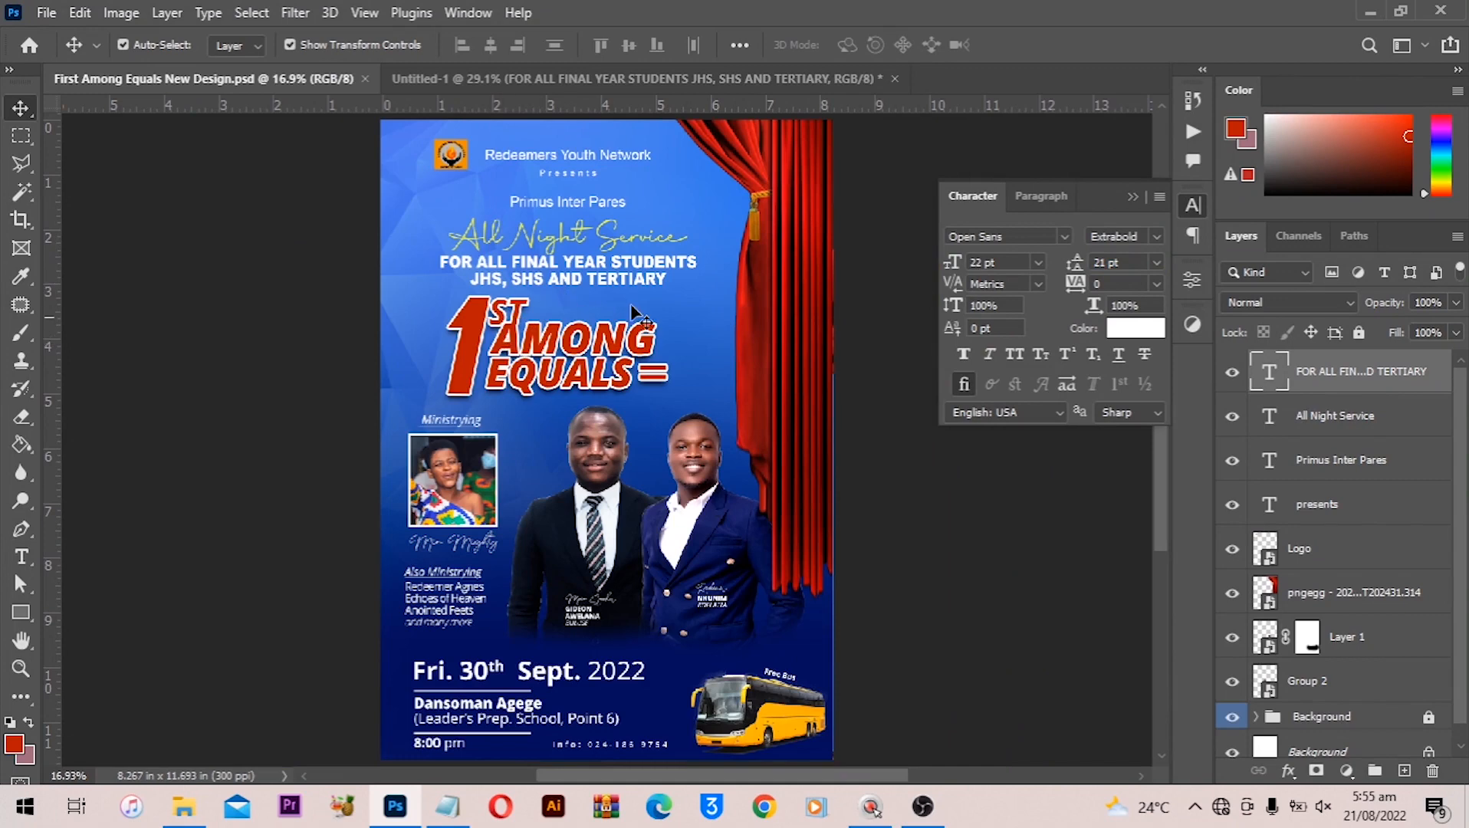
click(531, 78)
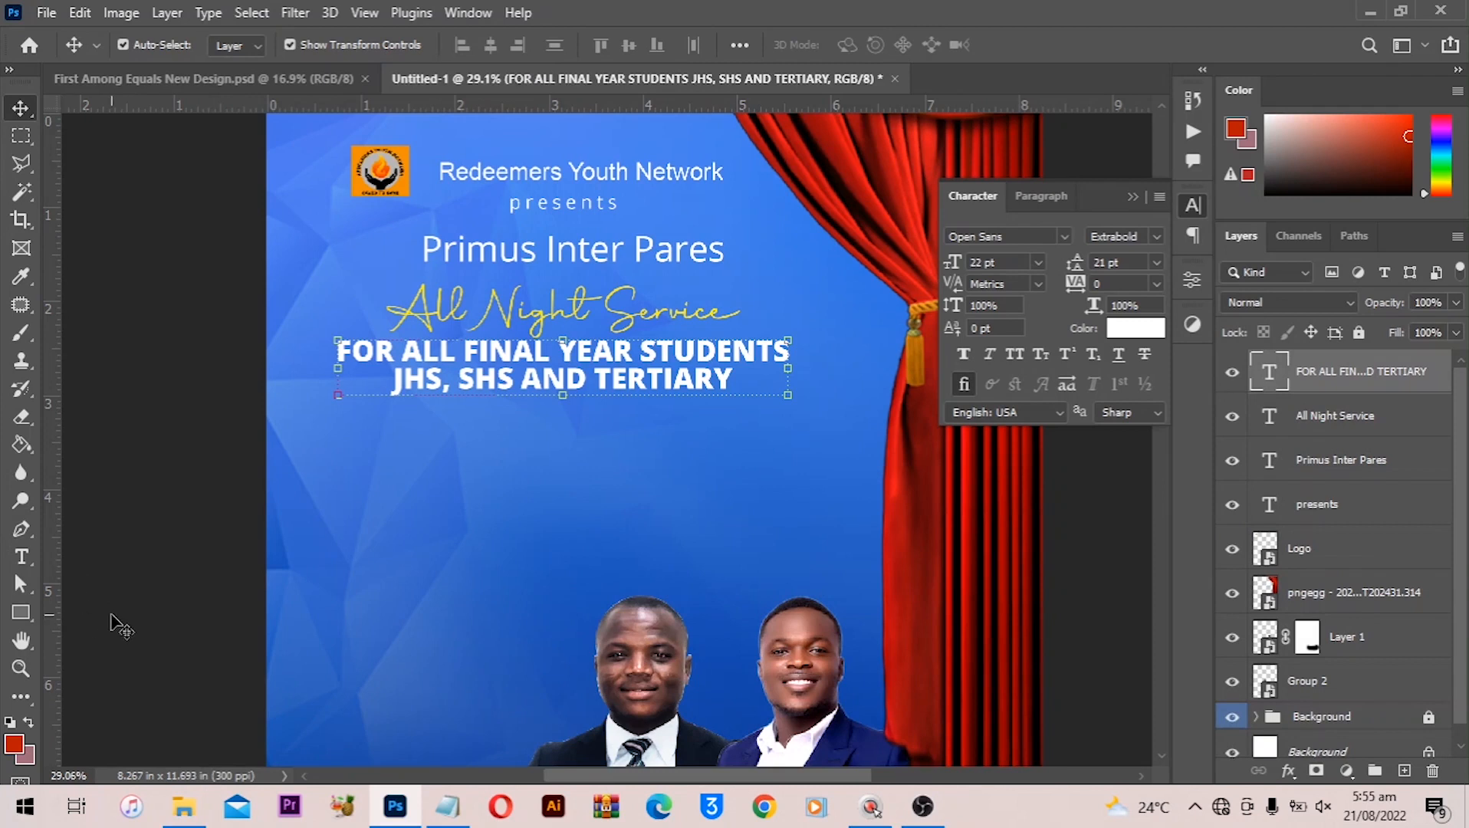
key(p)
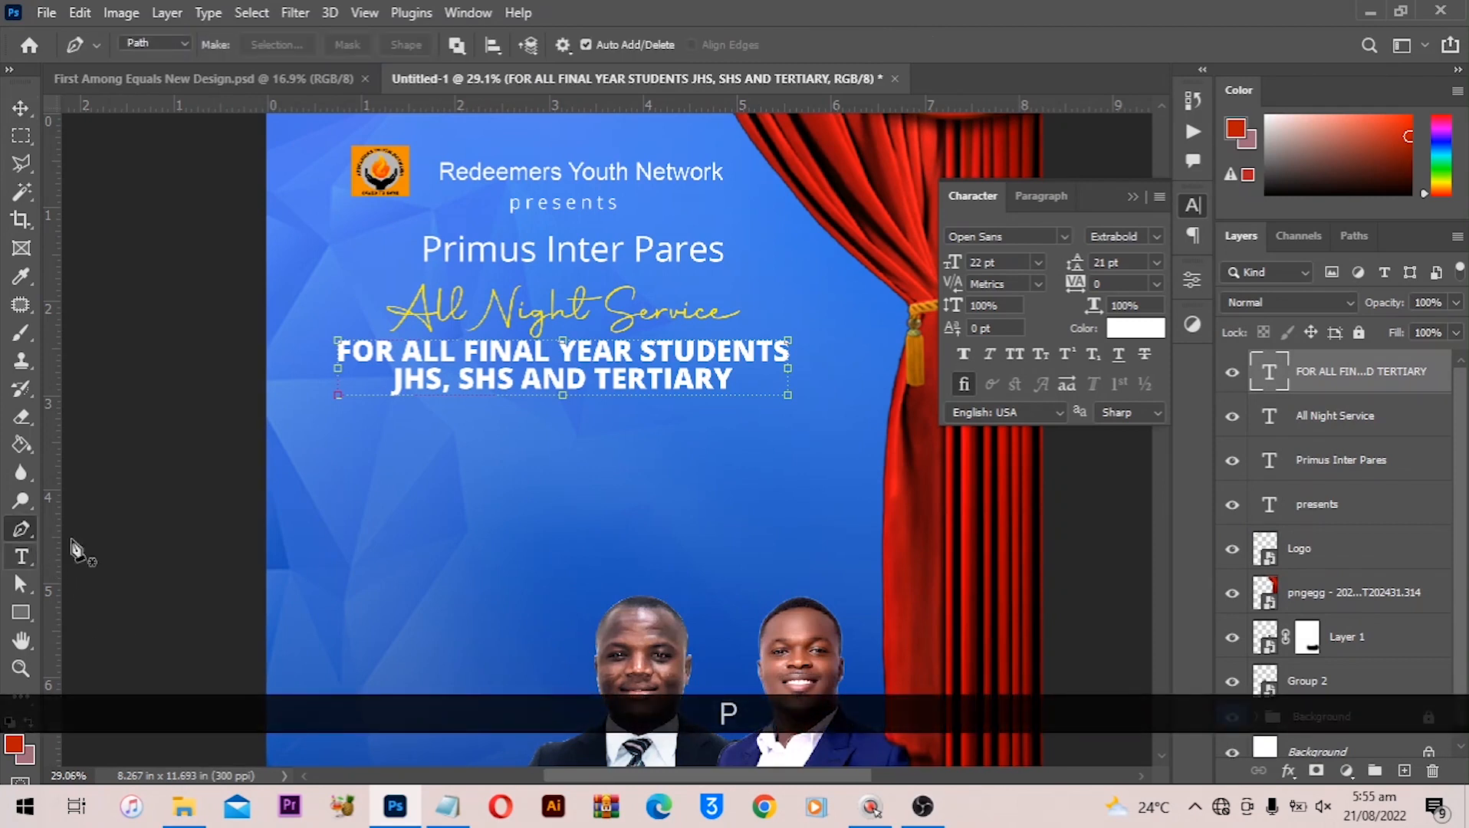
click(384, 514)
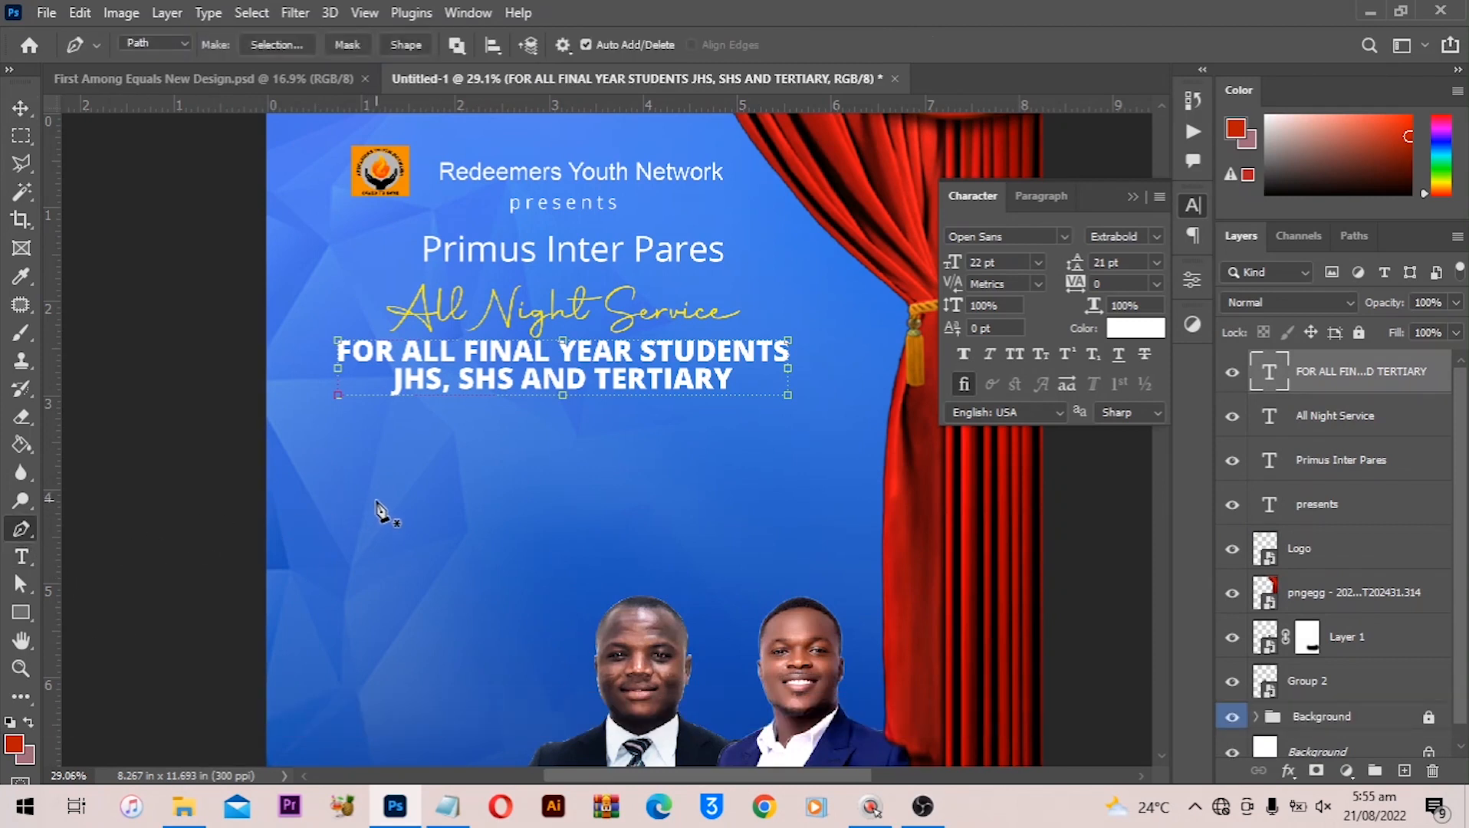
click(420, 474)
scroll(403, 508, up, 2)
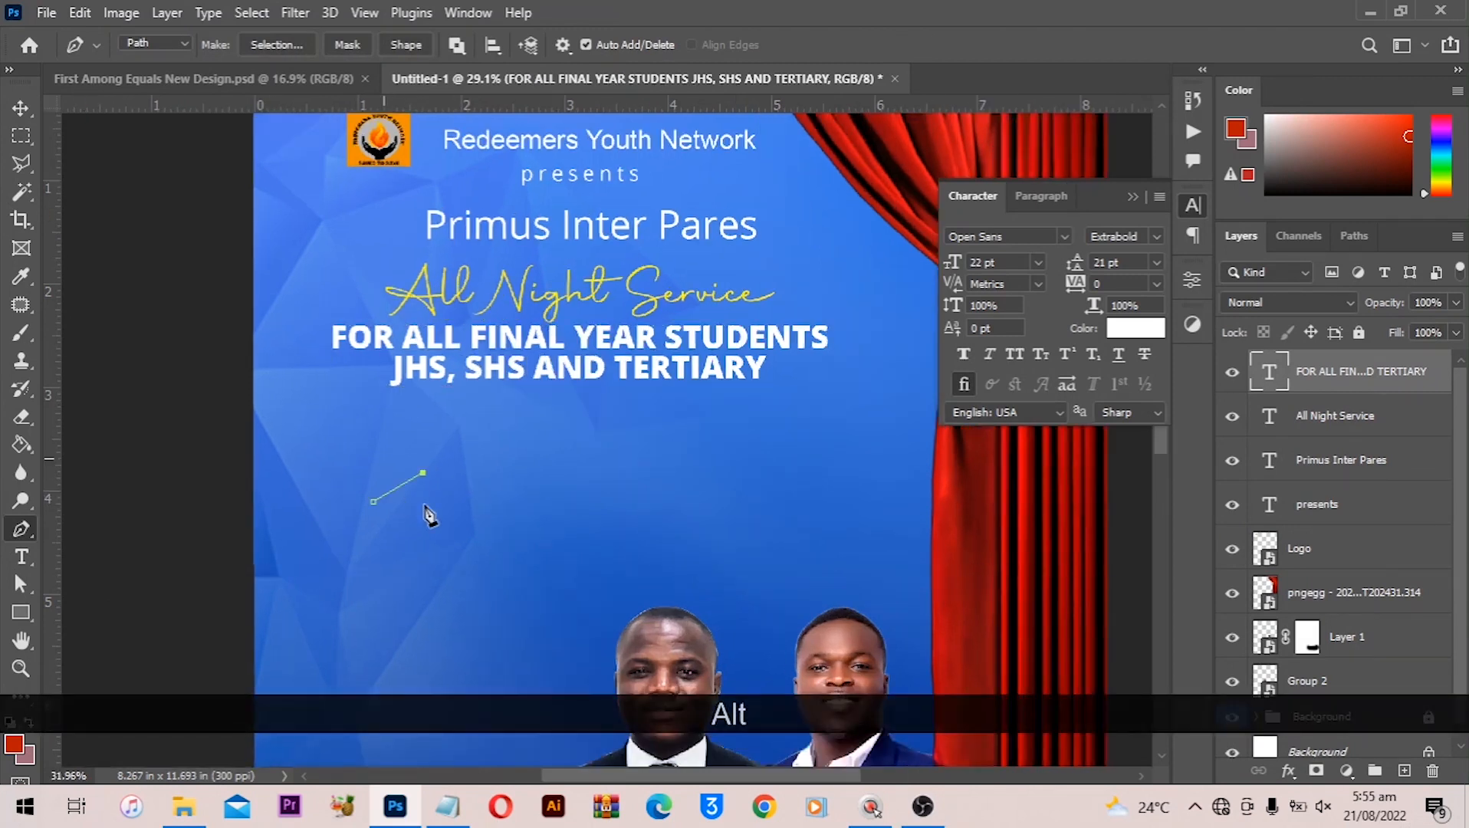
drag(445, 447, 477, 346)
key(ctrl+z)
key(ctrl+z)
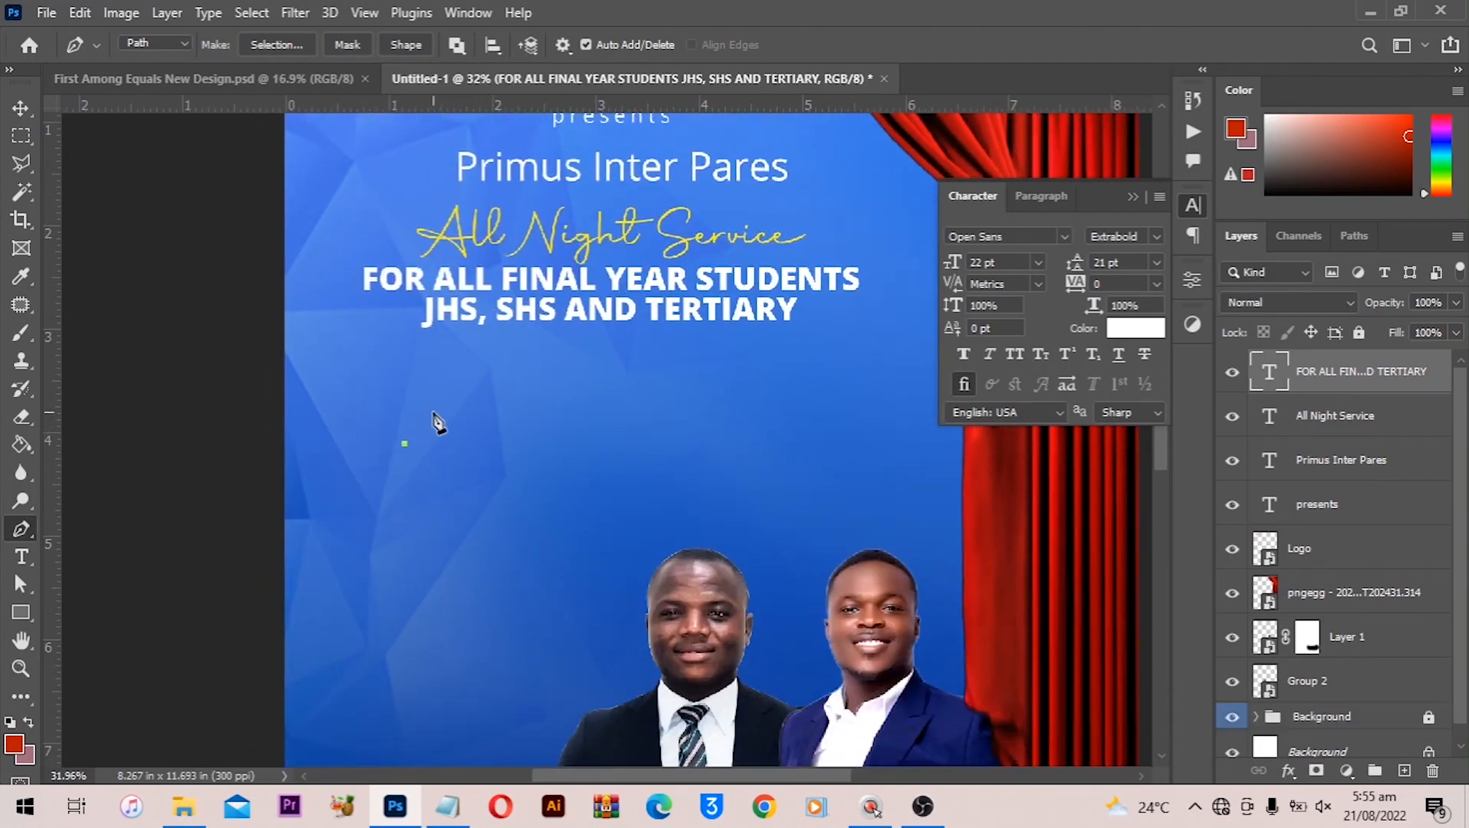
Continue the path with the slanted flag, short flat top and long straight vertical edge of a large numeral 1
click(433, 407)
scroll(458, 435, down, 2)
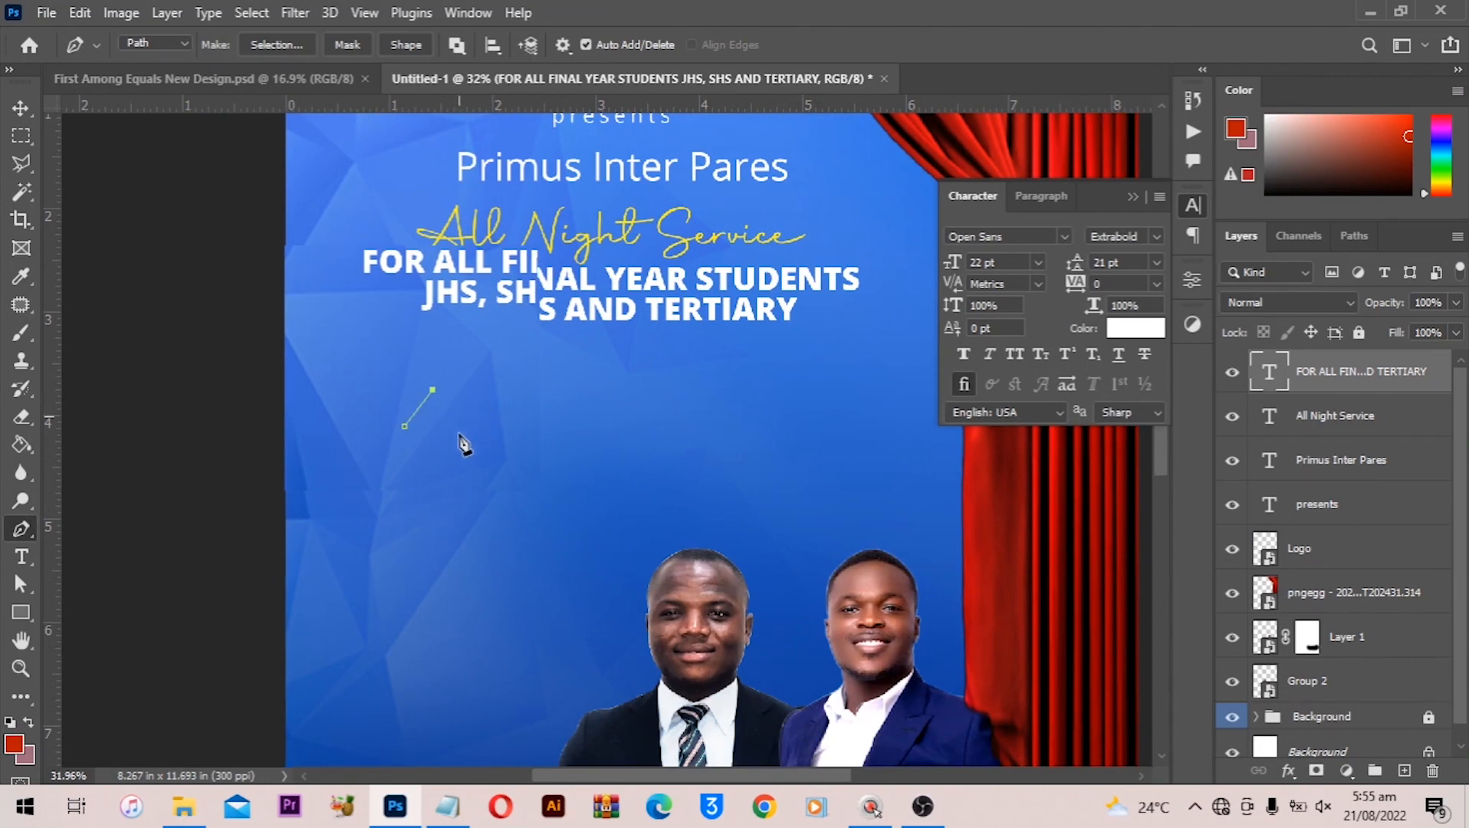
click(475, 374)
scroll(469, 583, down, 2)
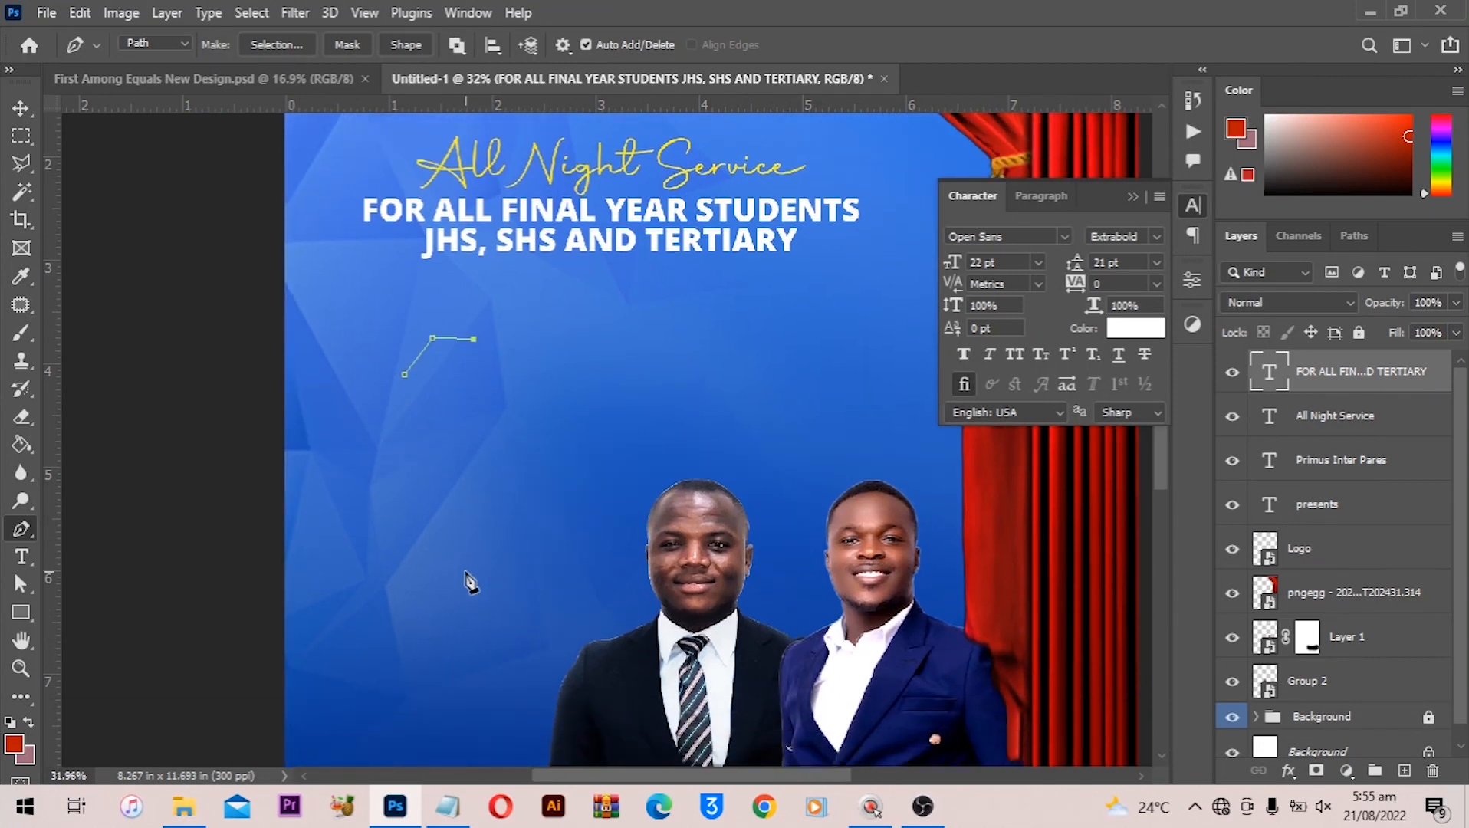
key(shift)
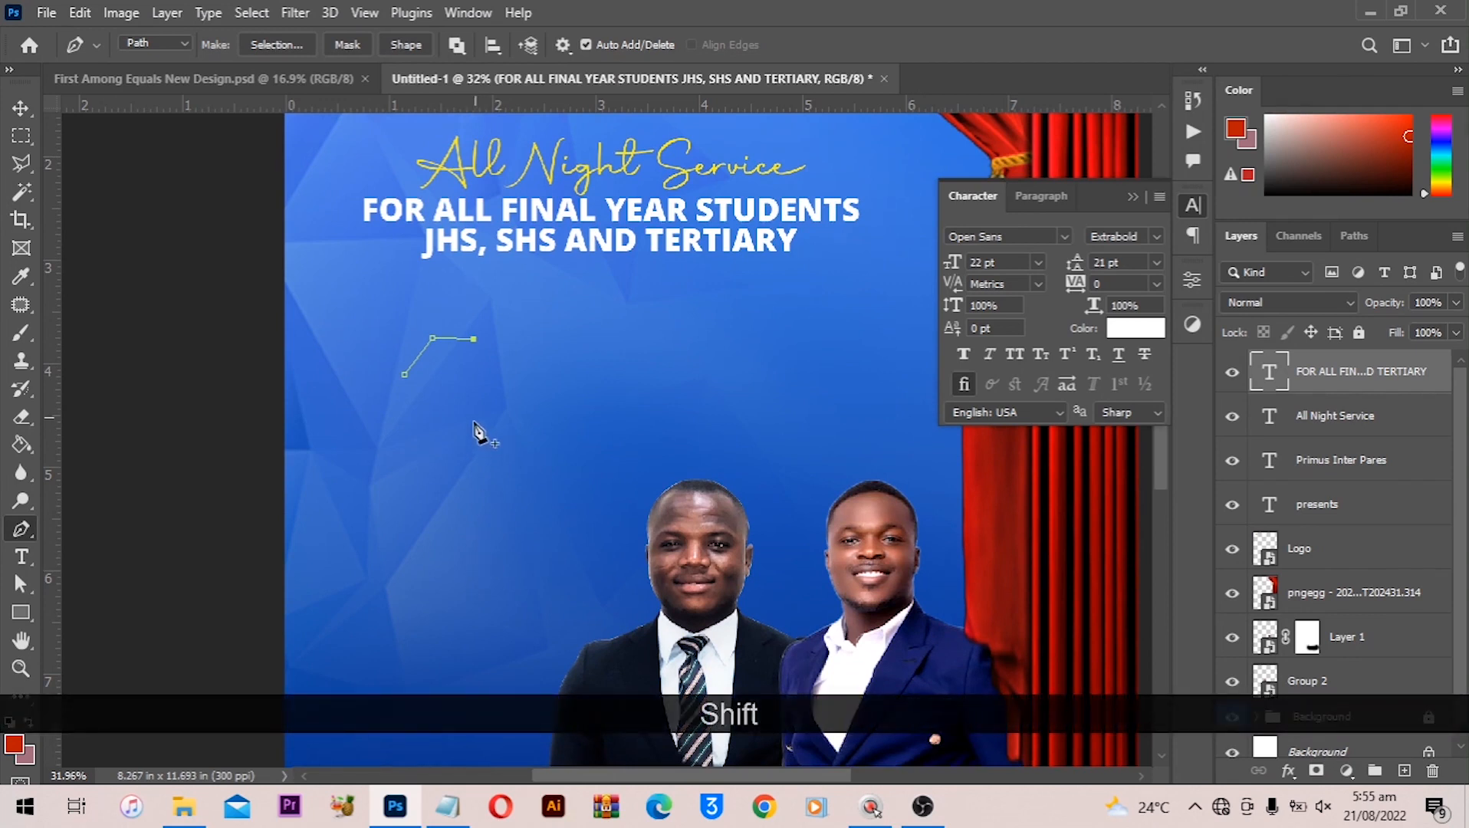
shift+click(399, 553)
scroll(418, 556, up, 1)
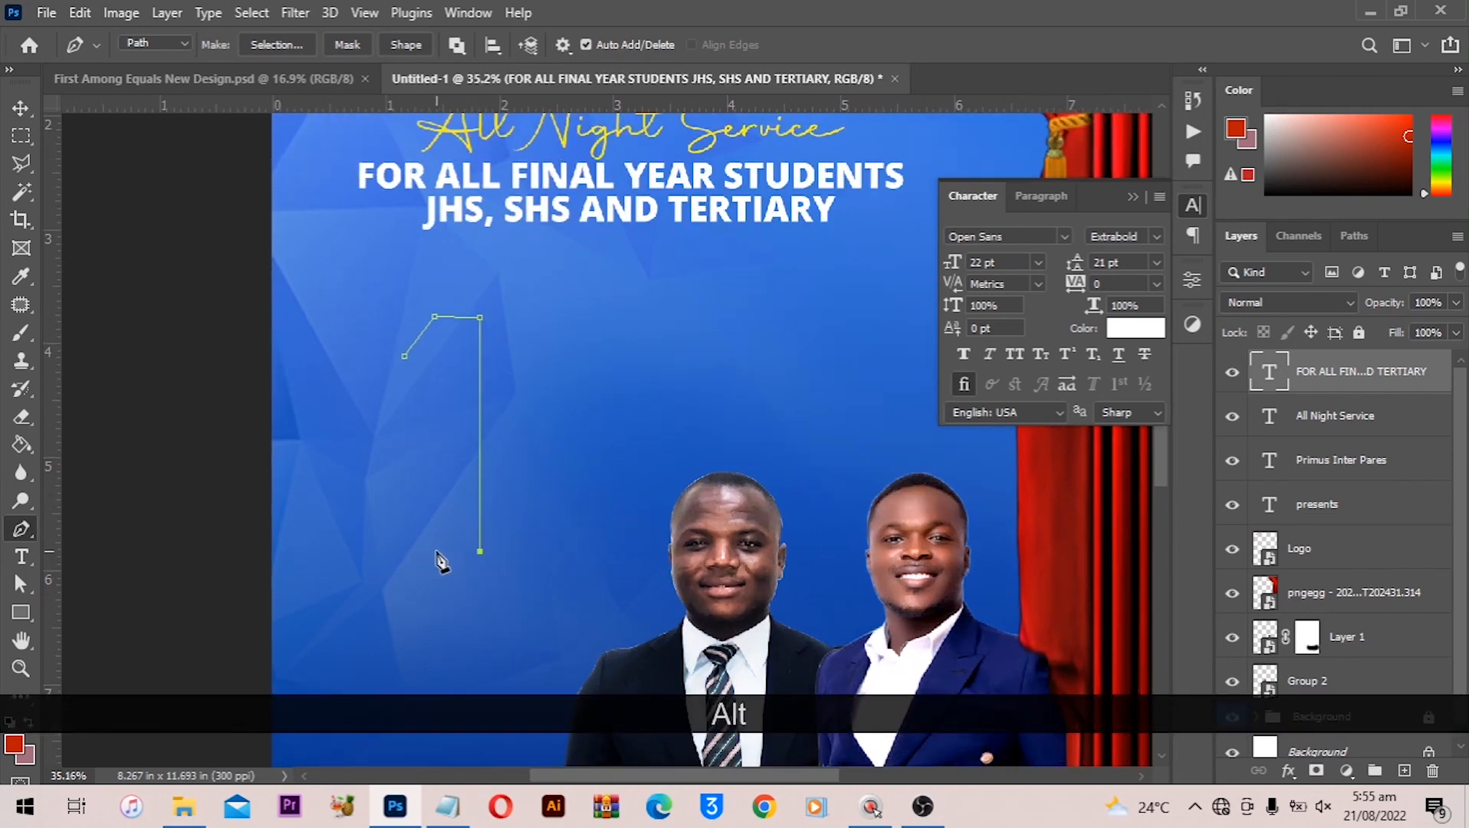
key(shift)
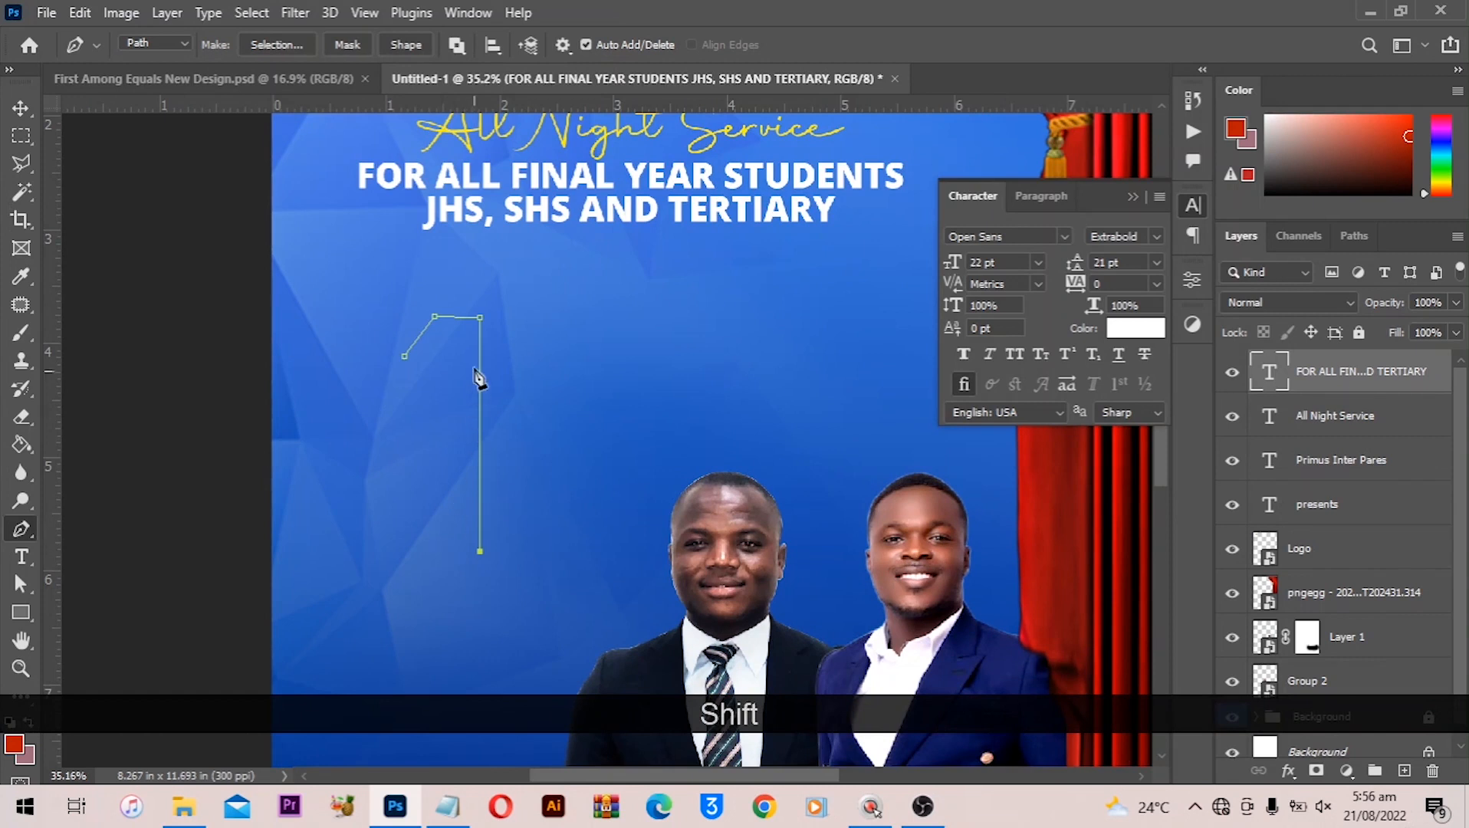
Complete the closed pen path outlining the numeral 1 and convert it into a shape
scroll(448, 383, up, 1)
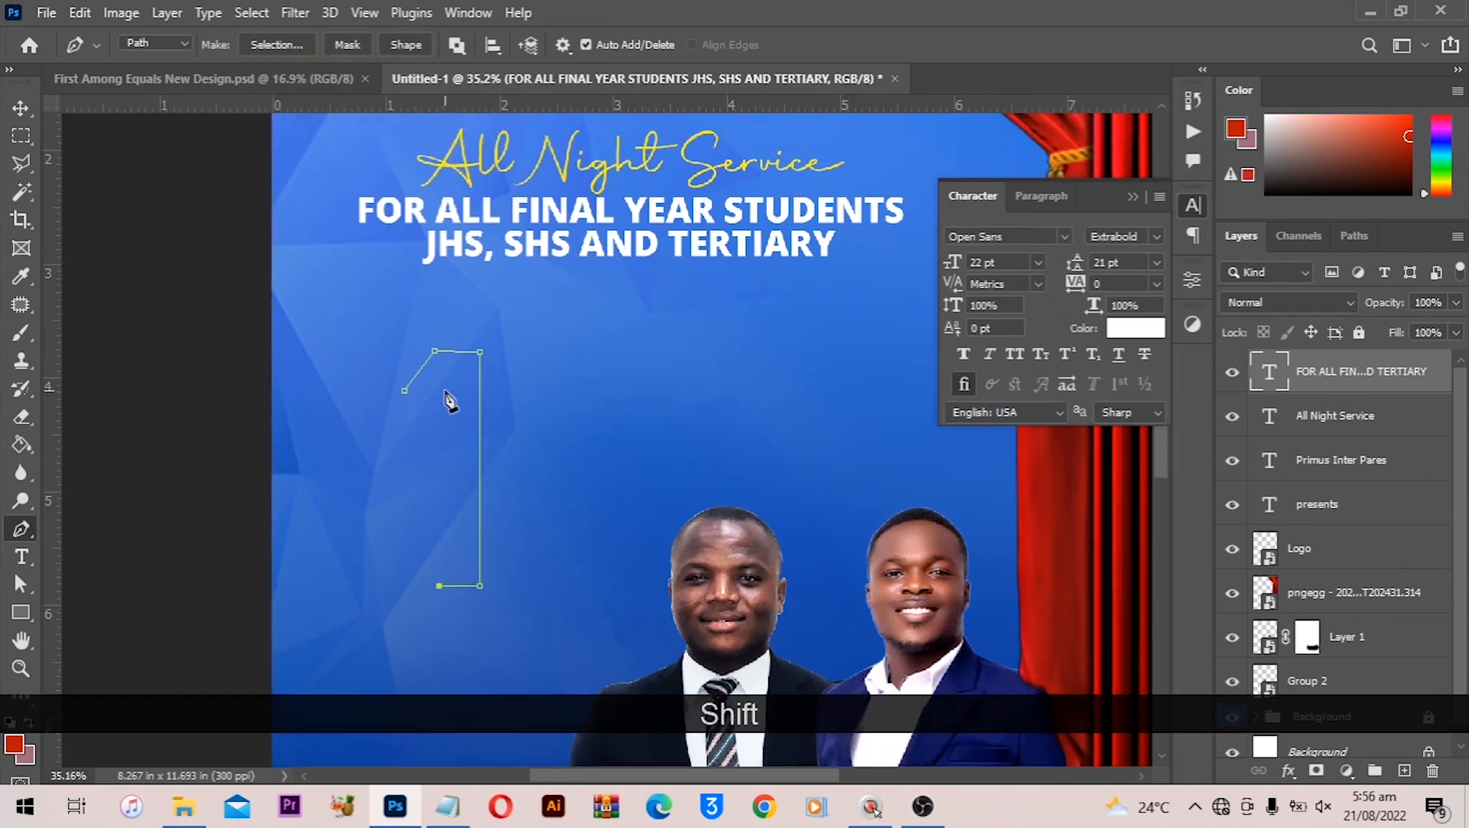
shift+click(445, 392)
scroll(409, 397, up, 1)
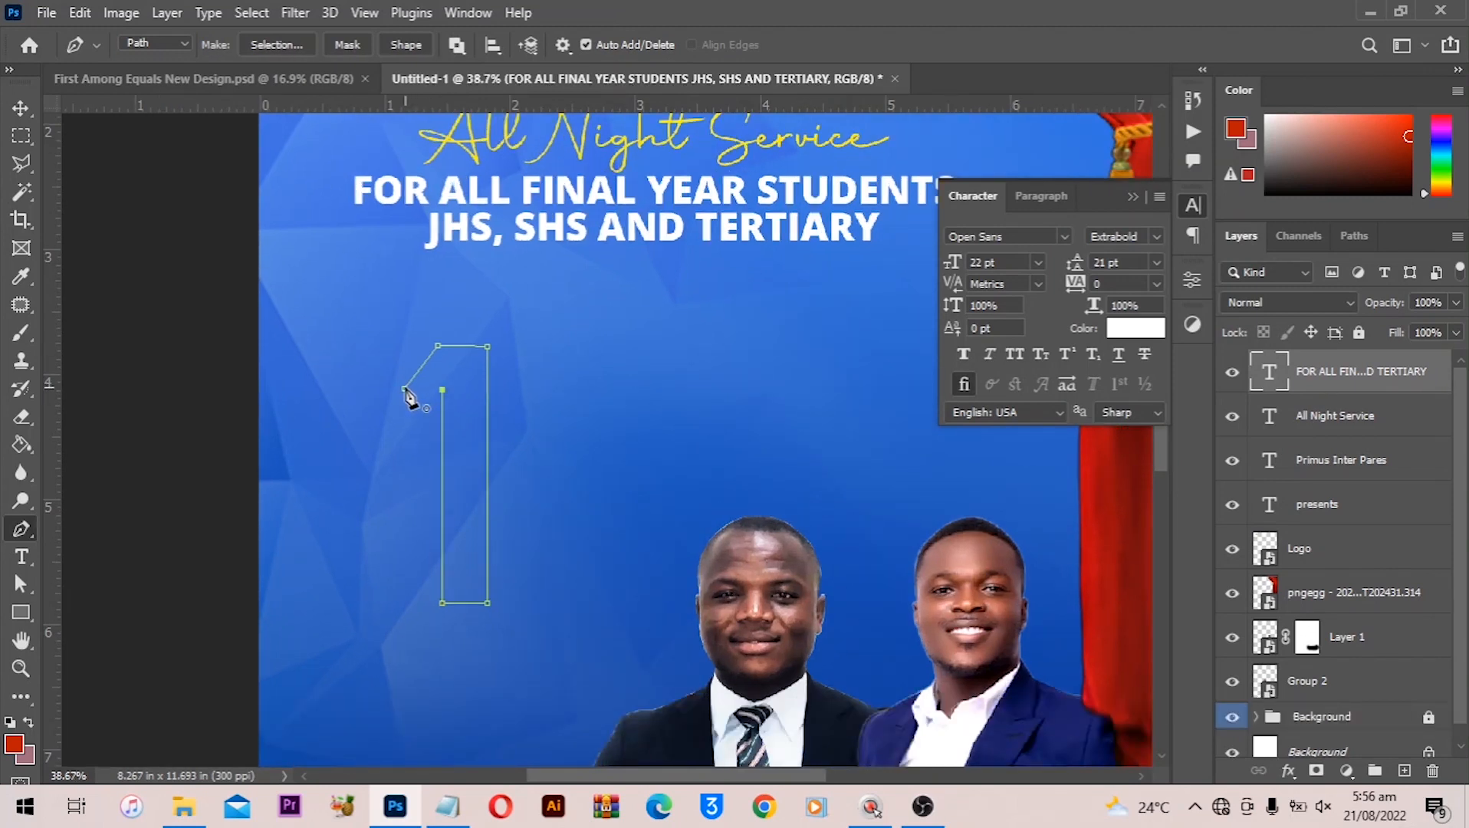
click(402, 400)
scroll(513, 398, up, 1)
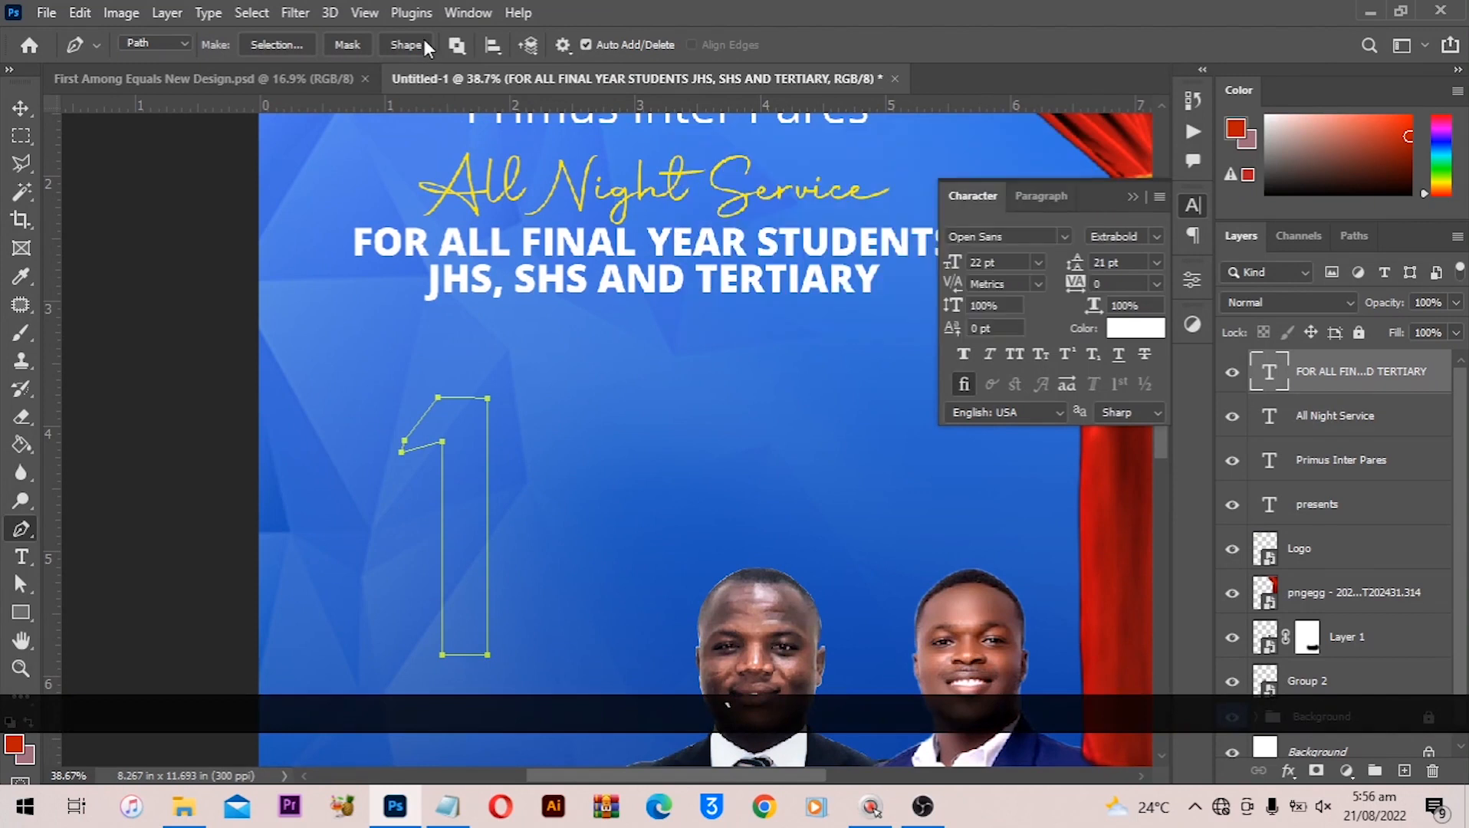
click(425, 43)
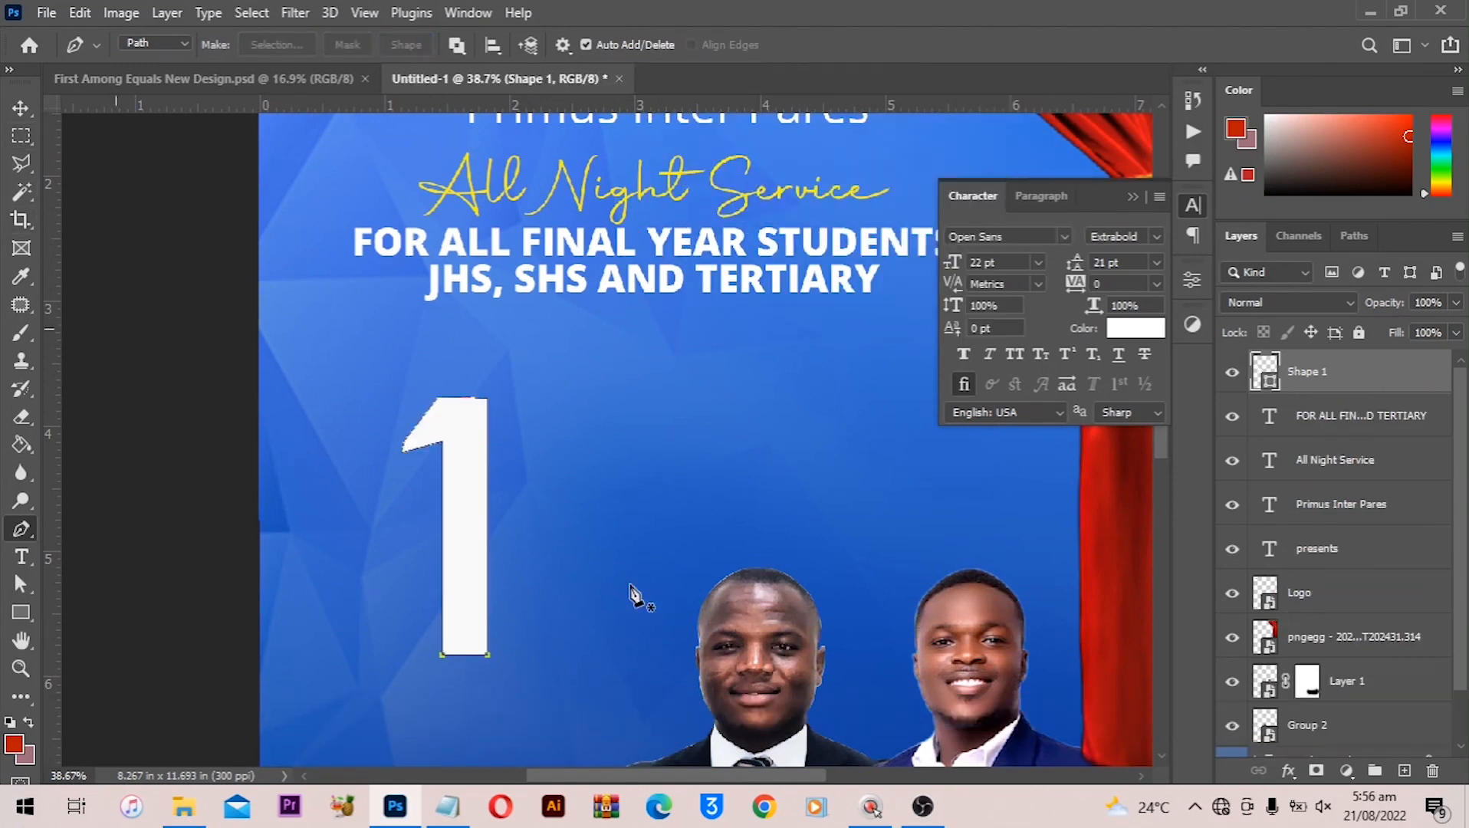
scroll(632, 598, down, 3)
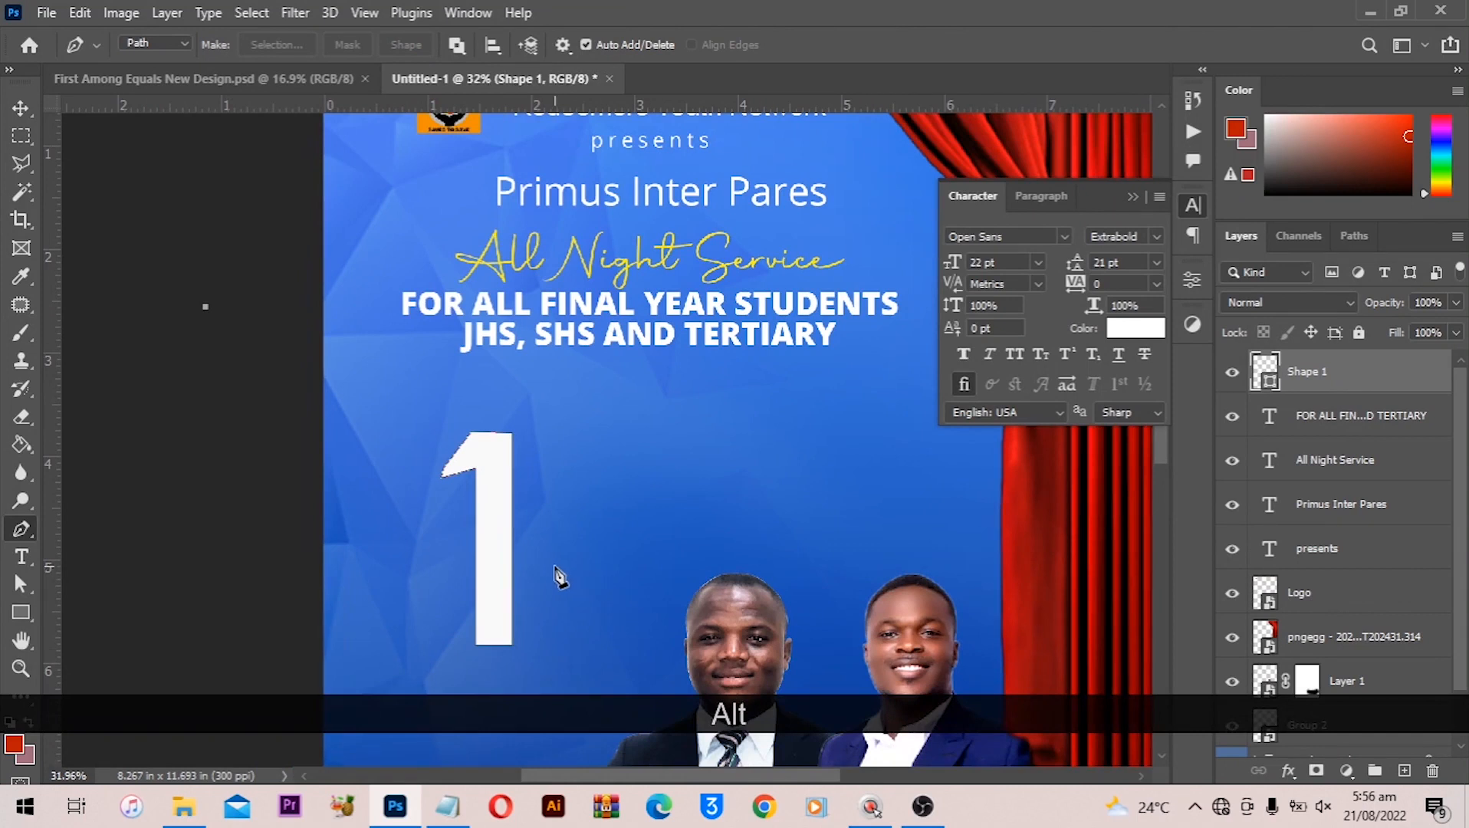
Delete the hand-drawn numeral 1 shape and restore the text layers deleted along with it
key(v)
key(Delete)
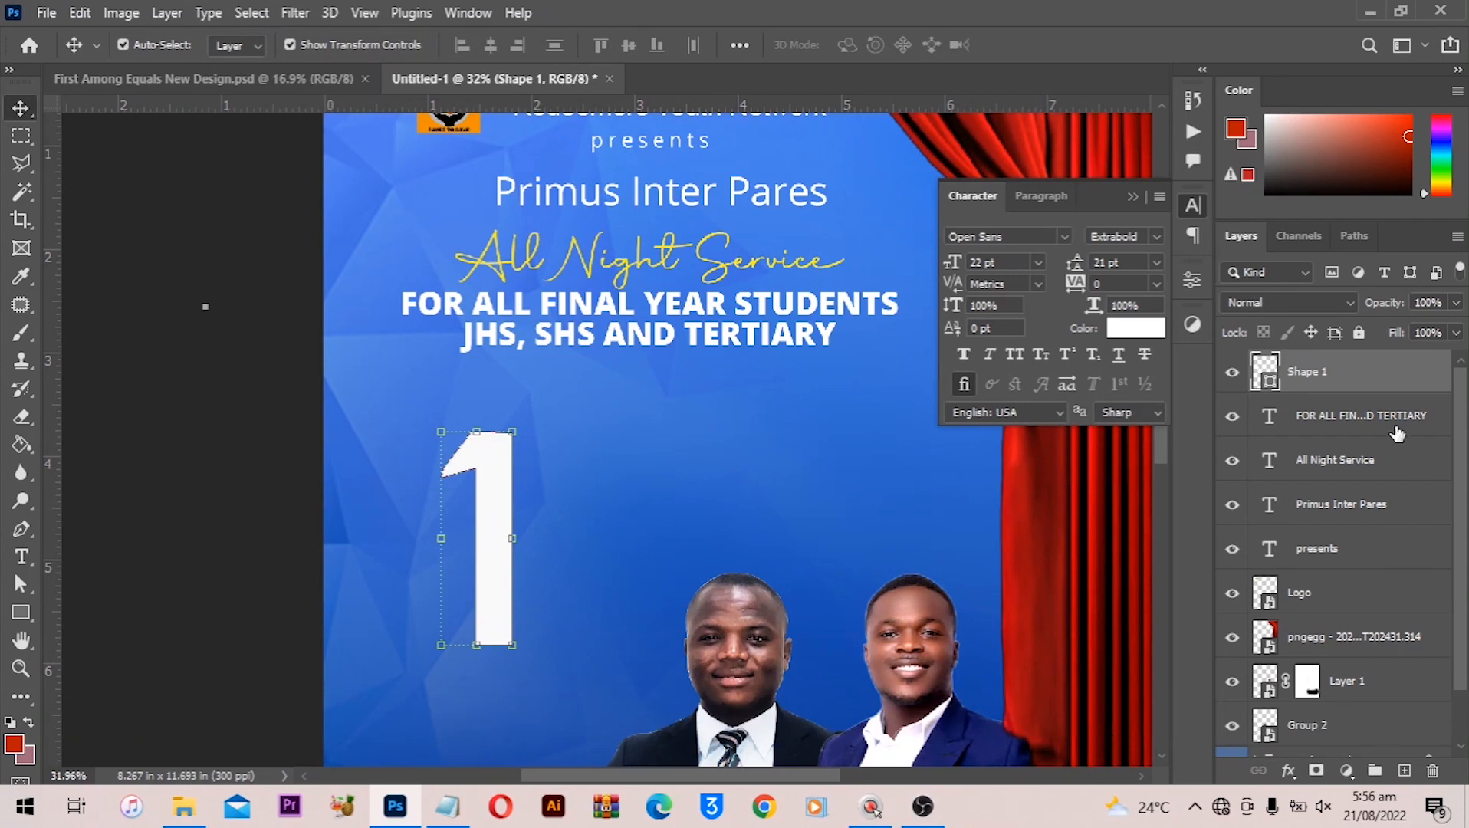
key(BackSpace)
key(Delete)
key(Delete)
key(ctrl+z)
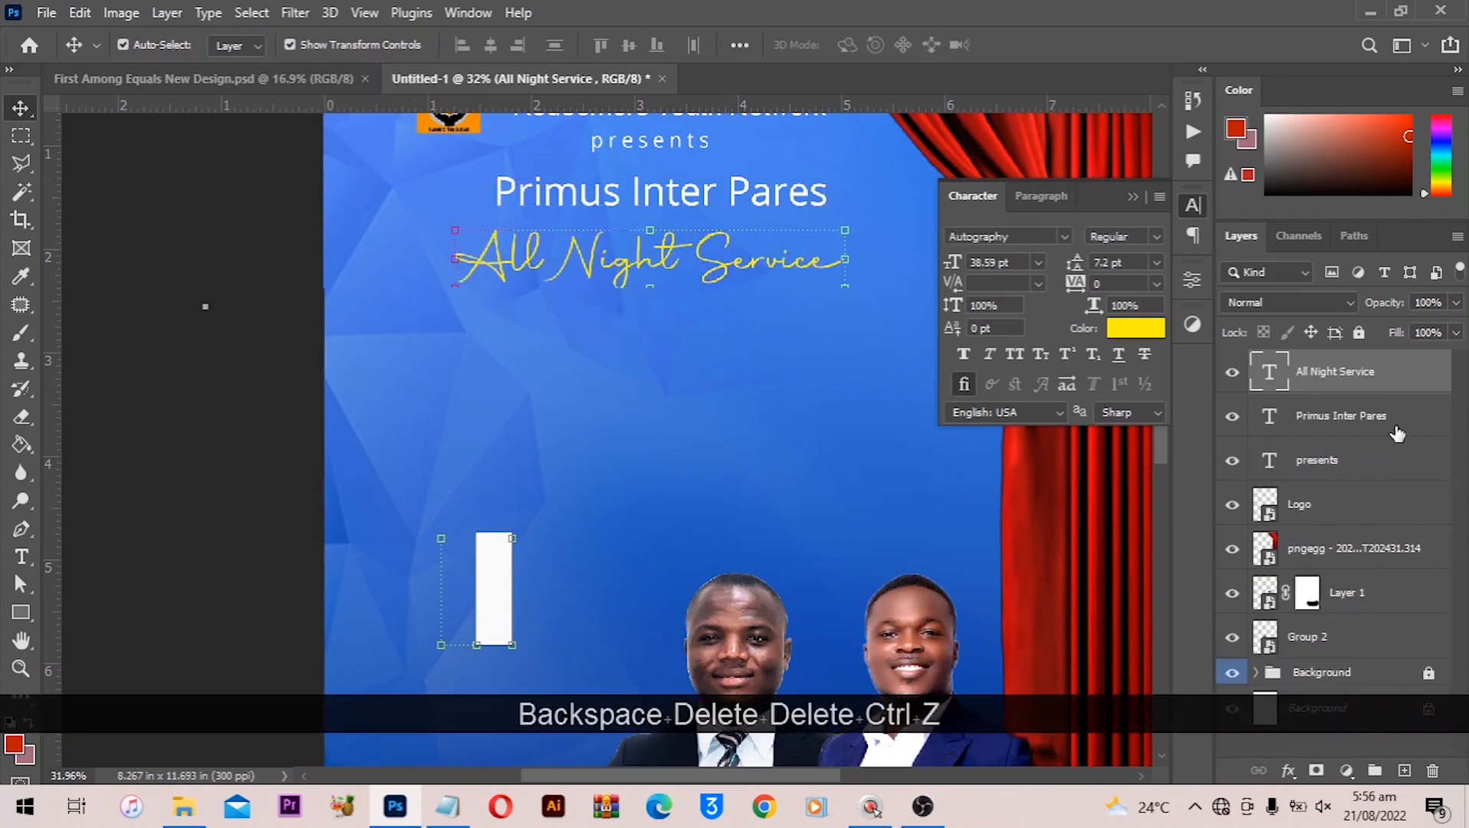
key(ctrl+shift+z)
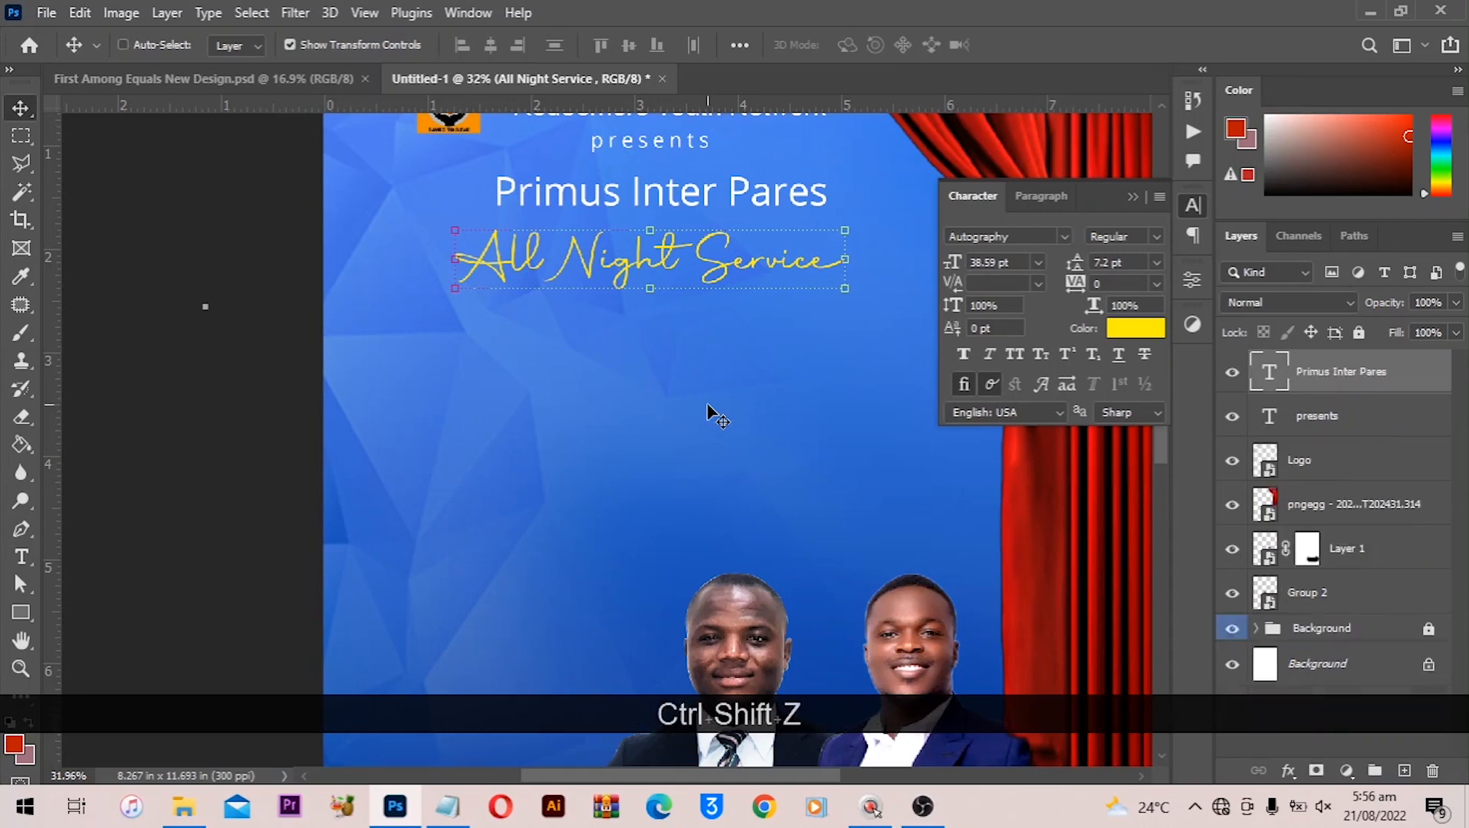
key(ctrl+shift+z)
key(ctrl+shift+z)
key(ctrl+shift+z)
key(ctrl+shift+z)
Place the Shape 1 image from the First Among Equals Files folder below the headline, near the flyer's left side
click(184, 806)
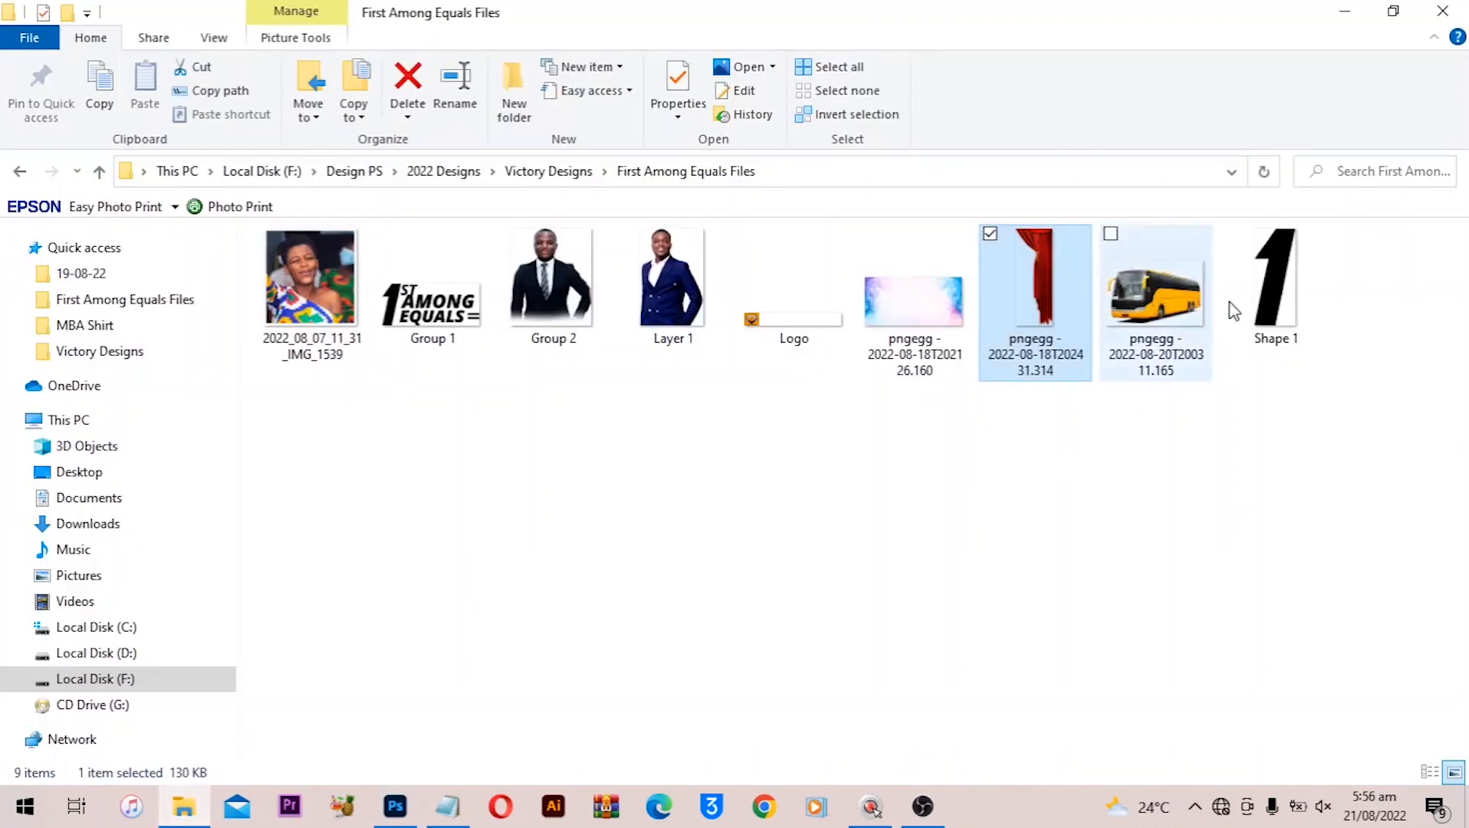
click(1282, 265)
drag(1288, 260, 508, 480)
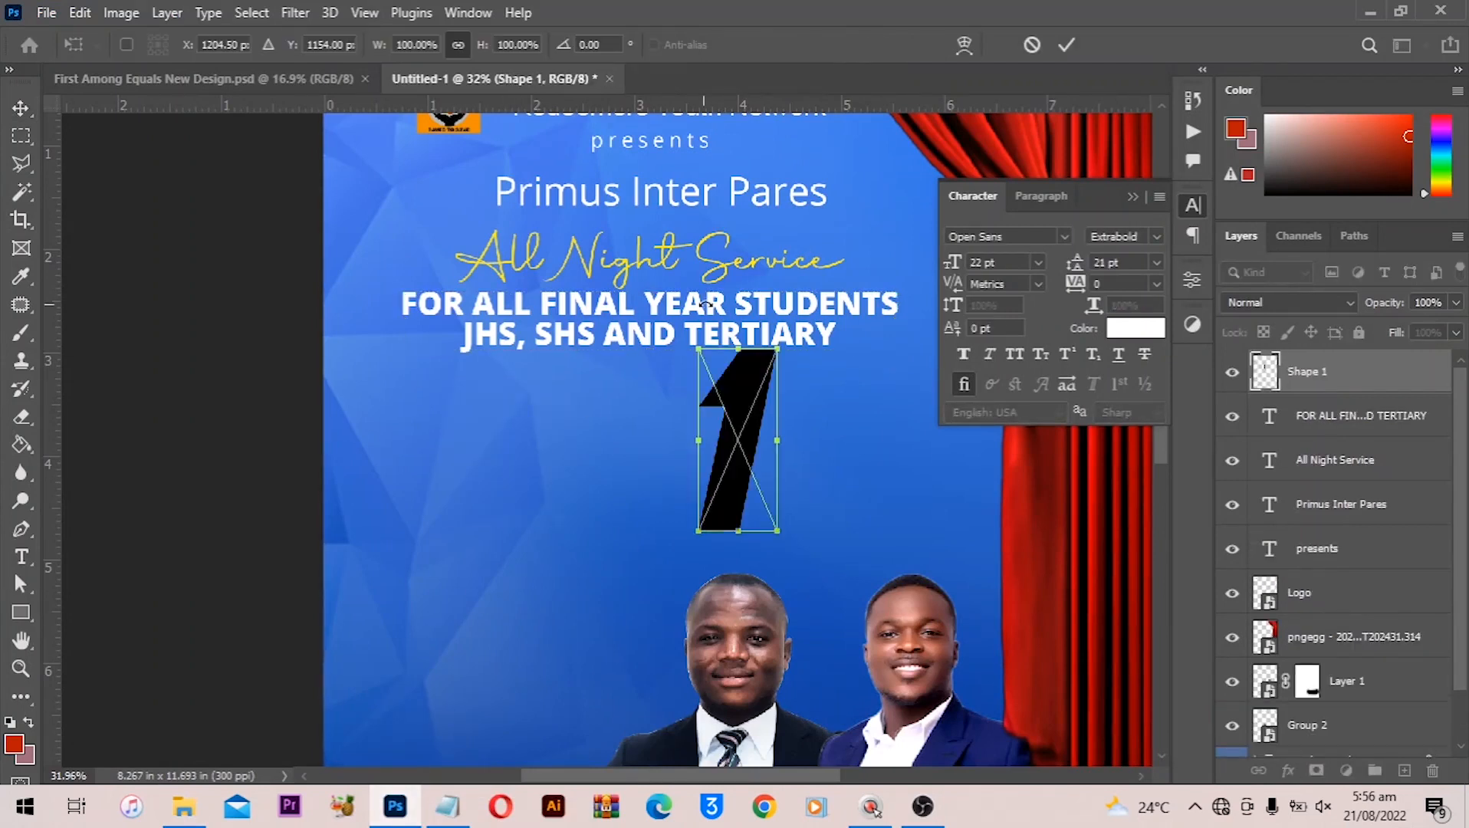
drag(751, 429, 512, 446)
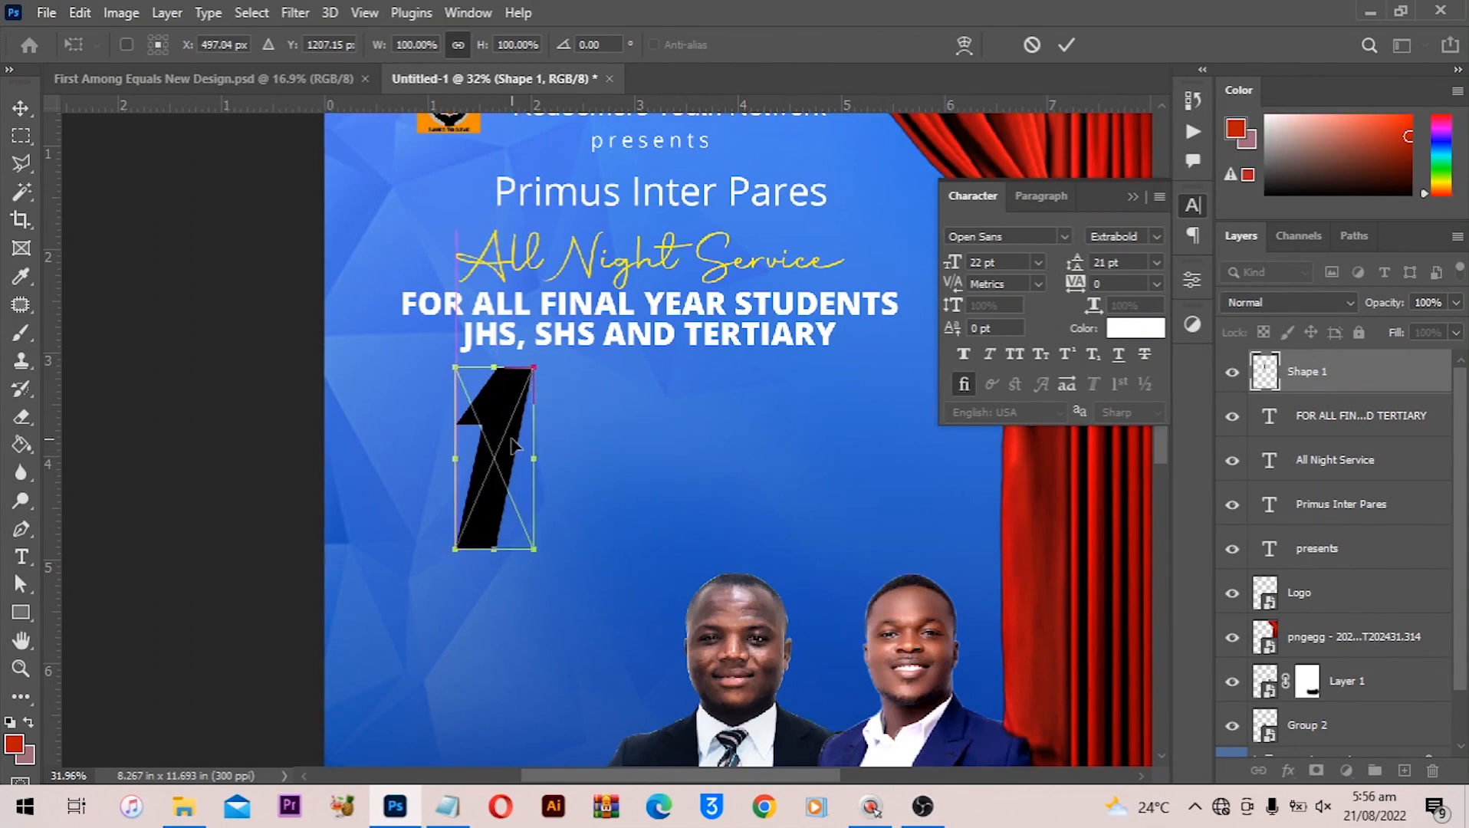
key(Return)
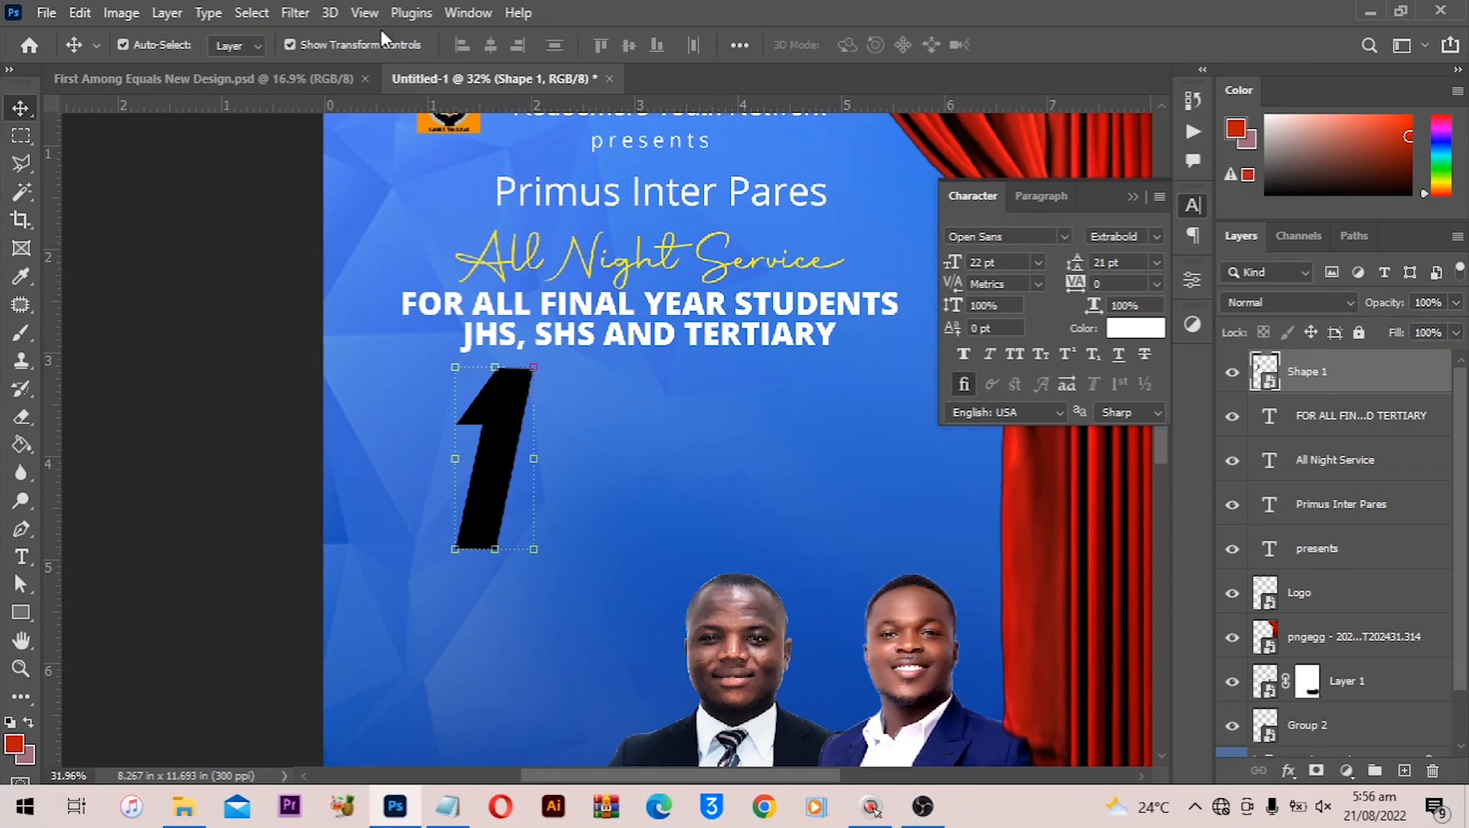
Check the finished design for reference and add the text ST beside the black numeral 1
click(233, 77)
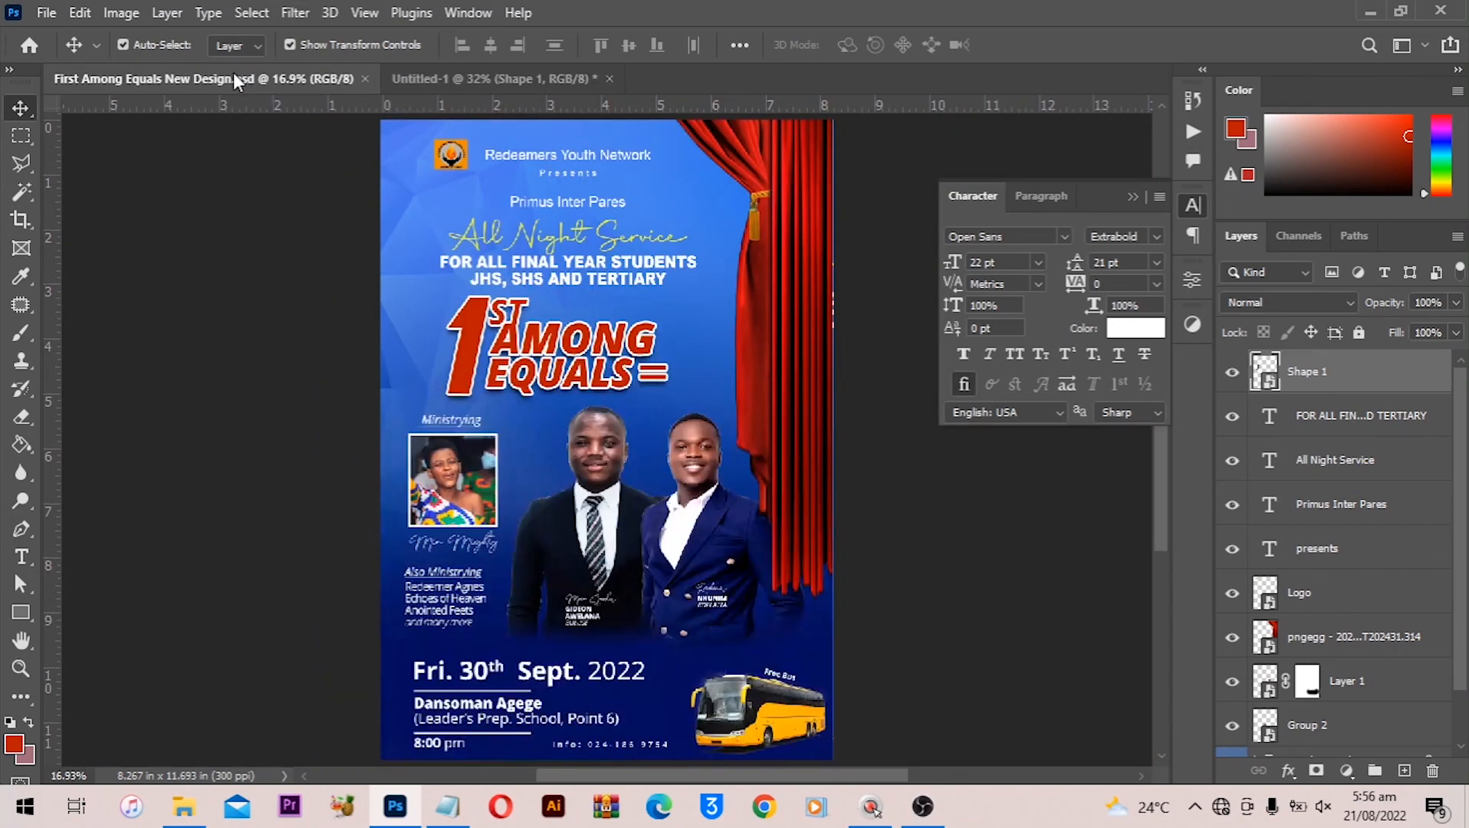
click(460, 79)
scroll(475, 452, up, 1)
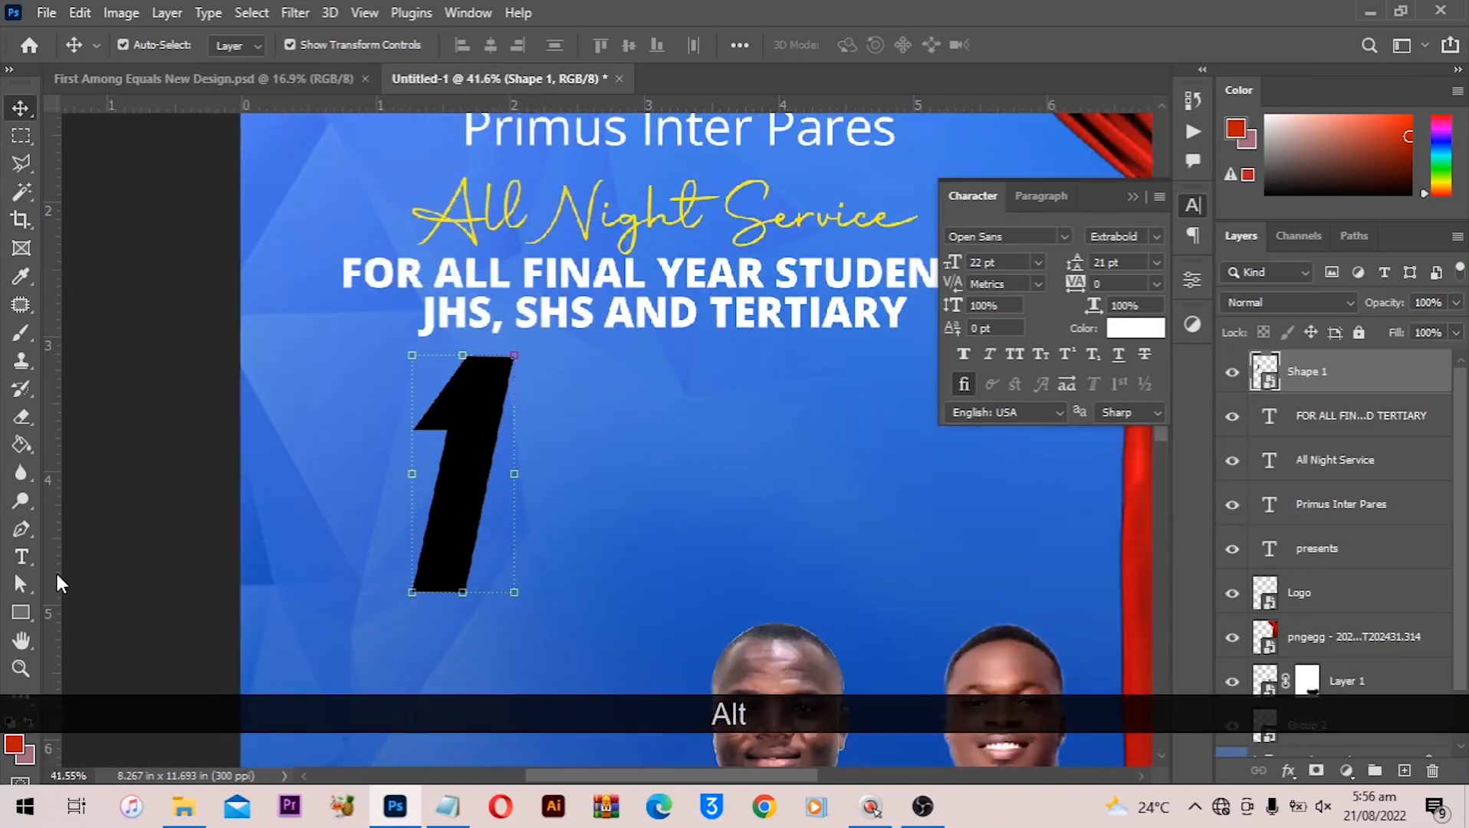
click(22, 559)
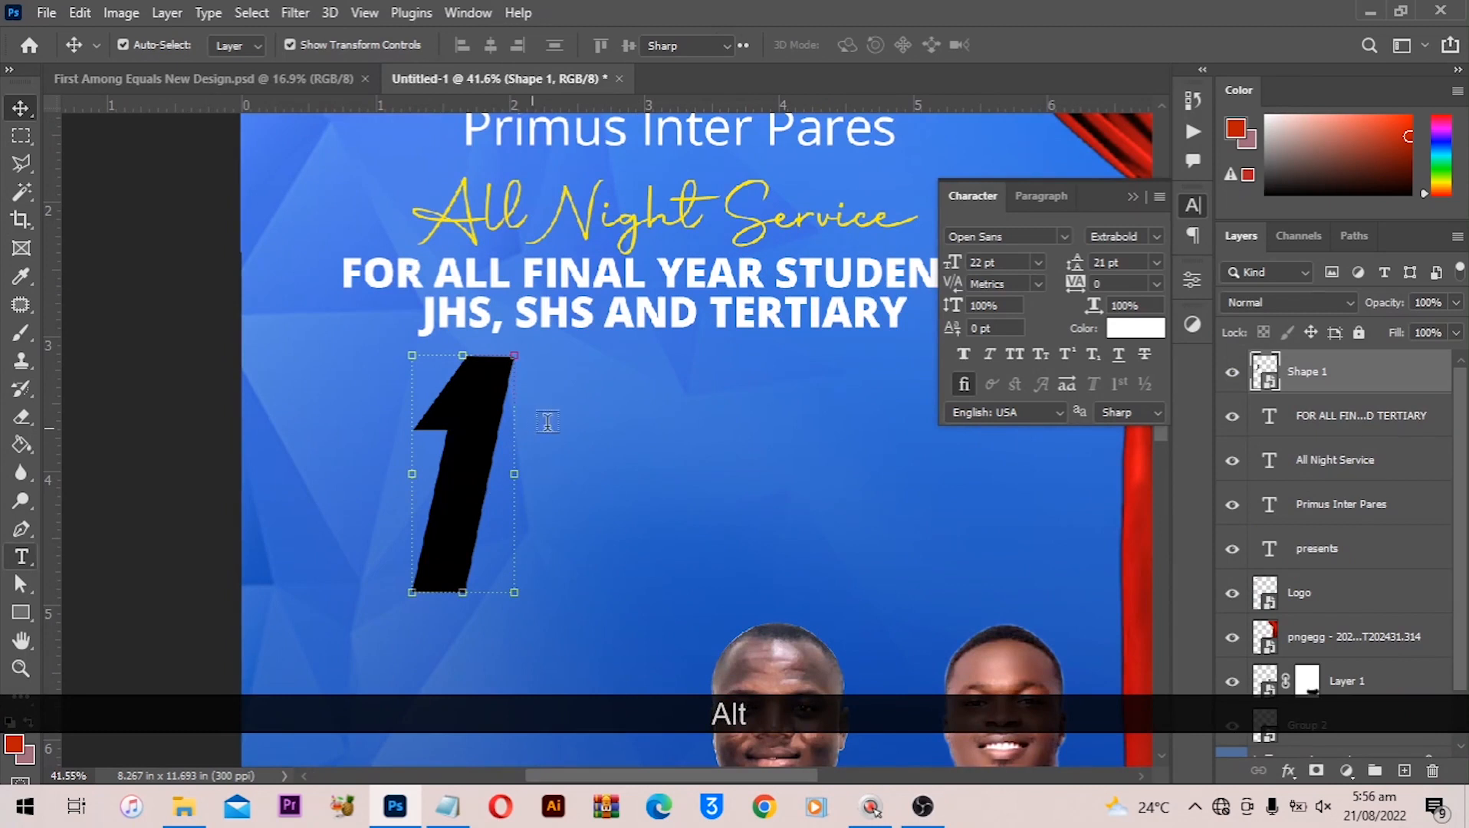
click(615, 418)
text(sa)
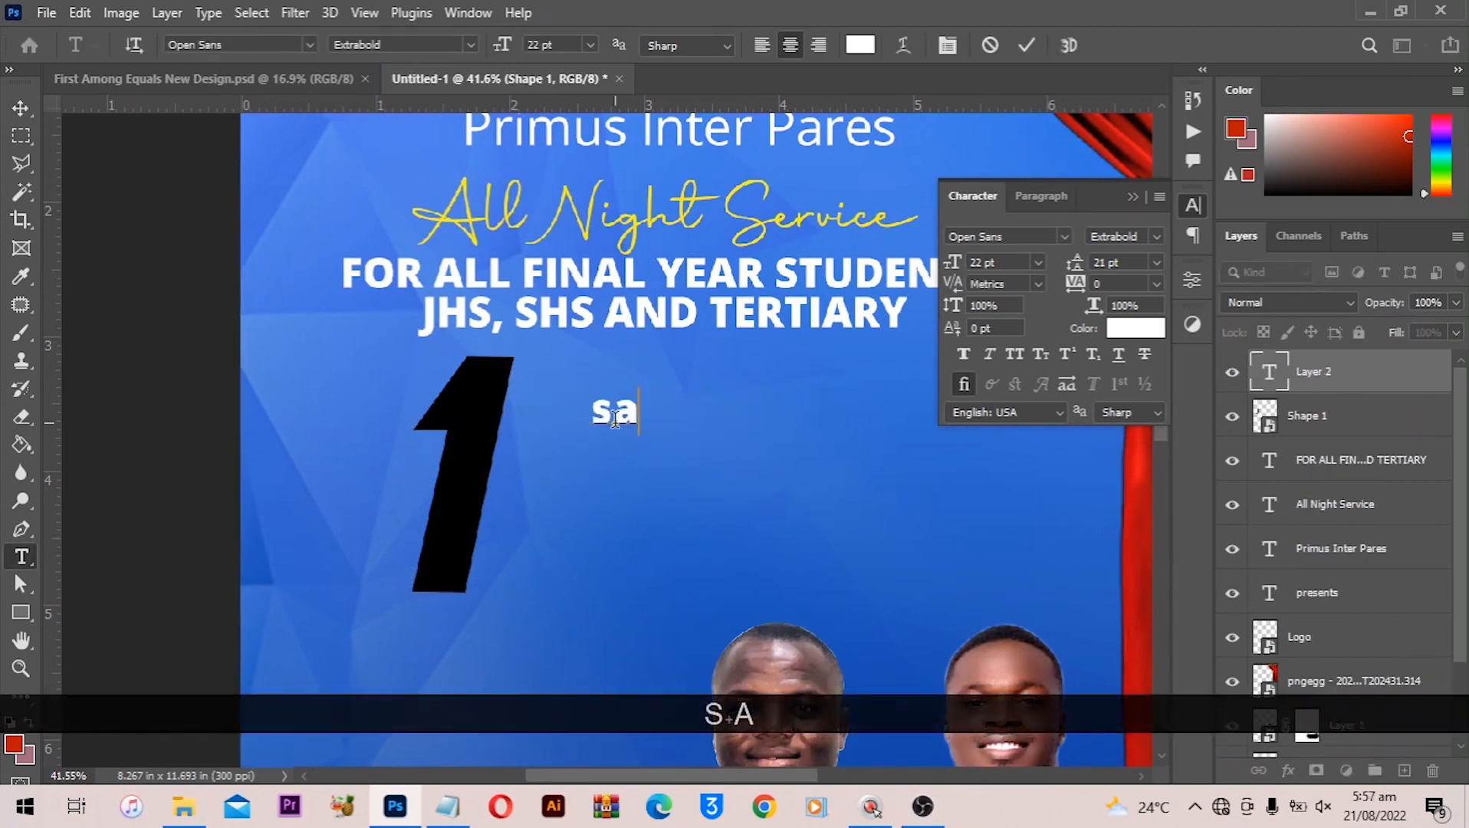
text(t)
key(ctrl+a)
key(Caps_Lock)
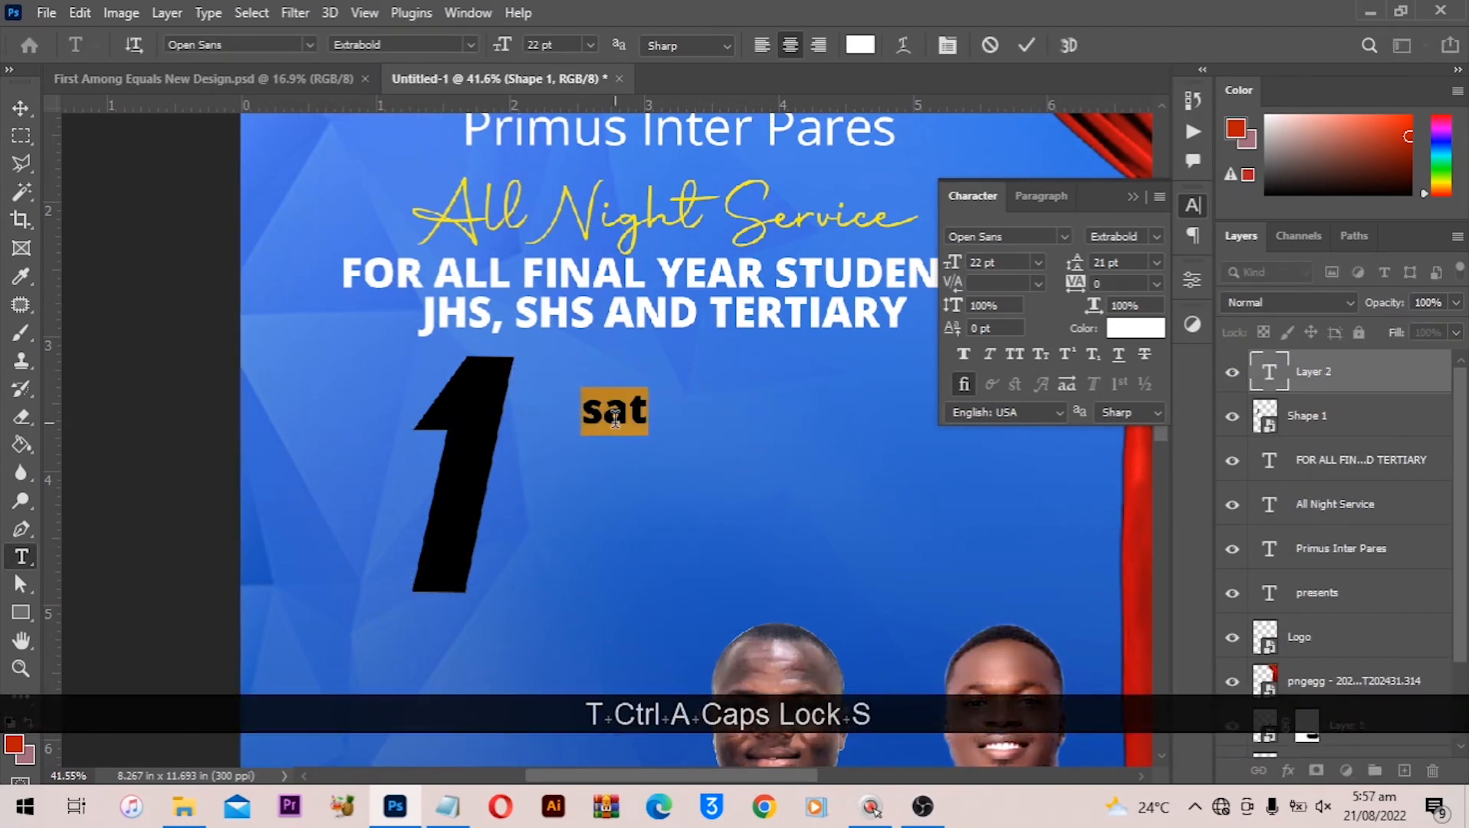
text(ST)
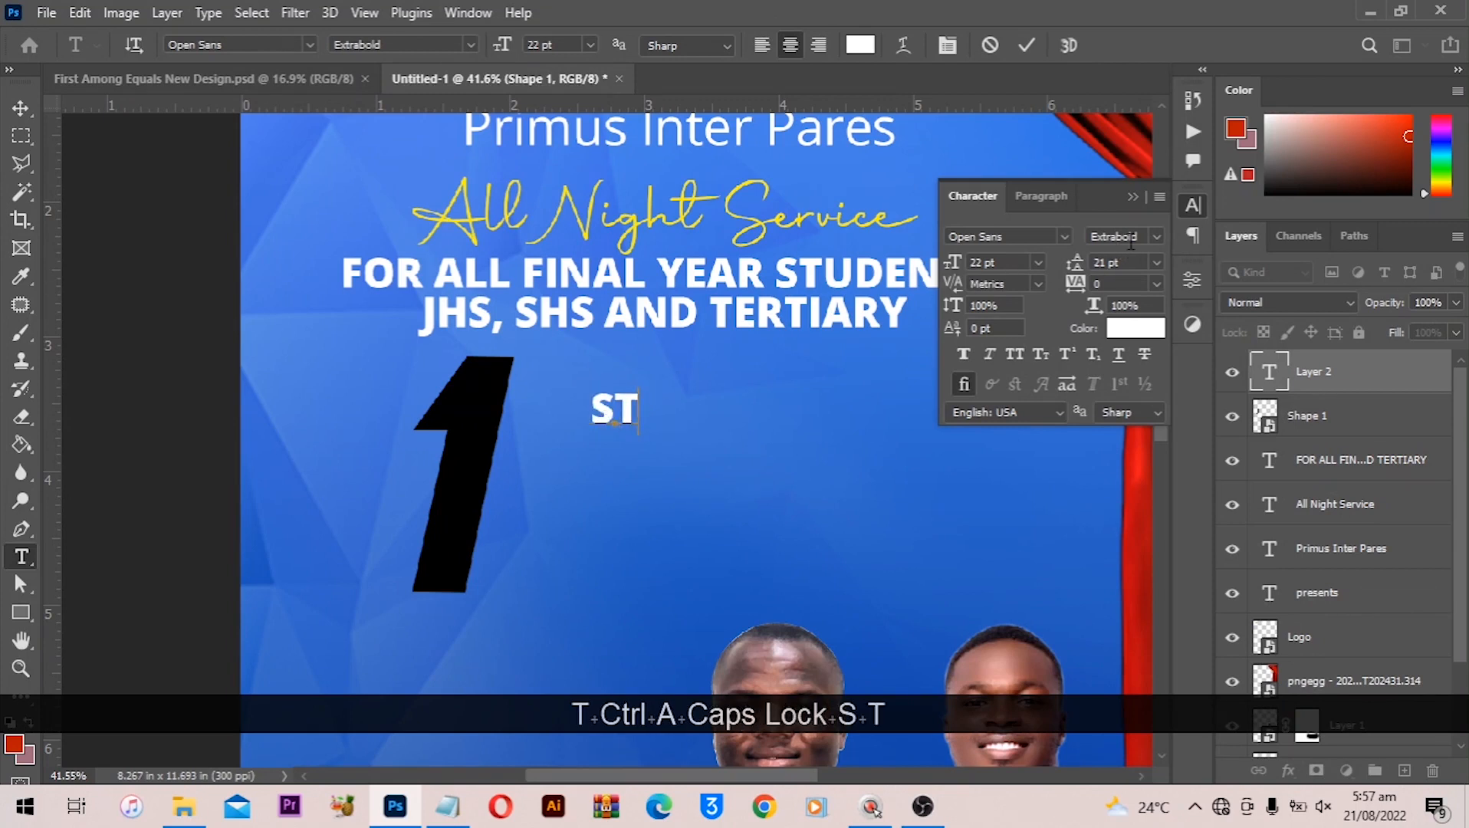
Set the ST text's font style to Open Sans Bold Italic
key(ctrl+a)
click(1155, 236)
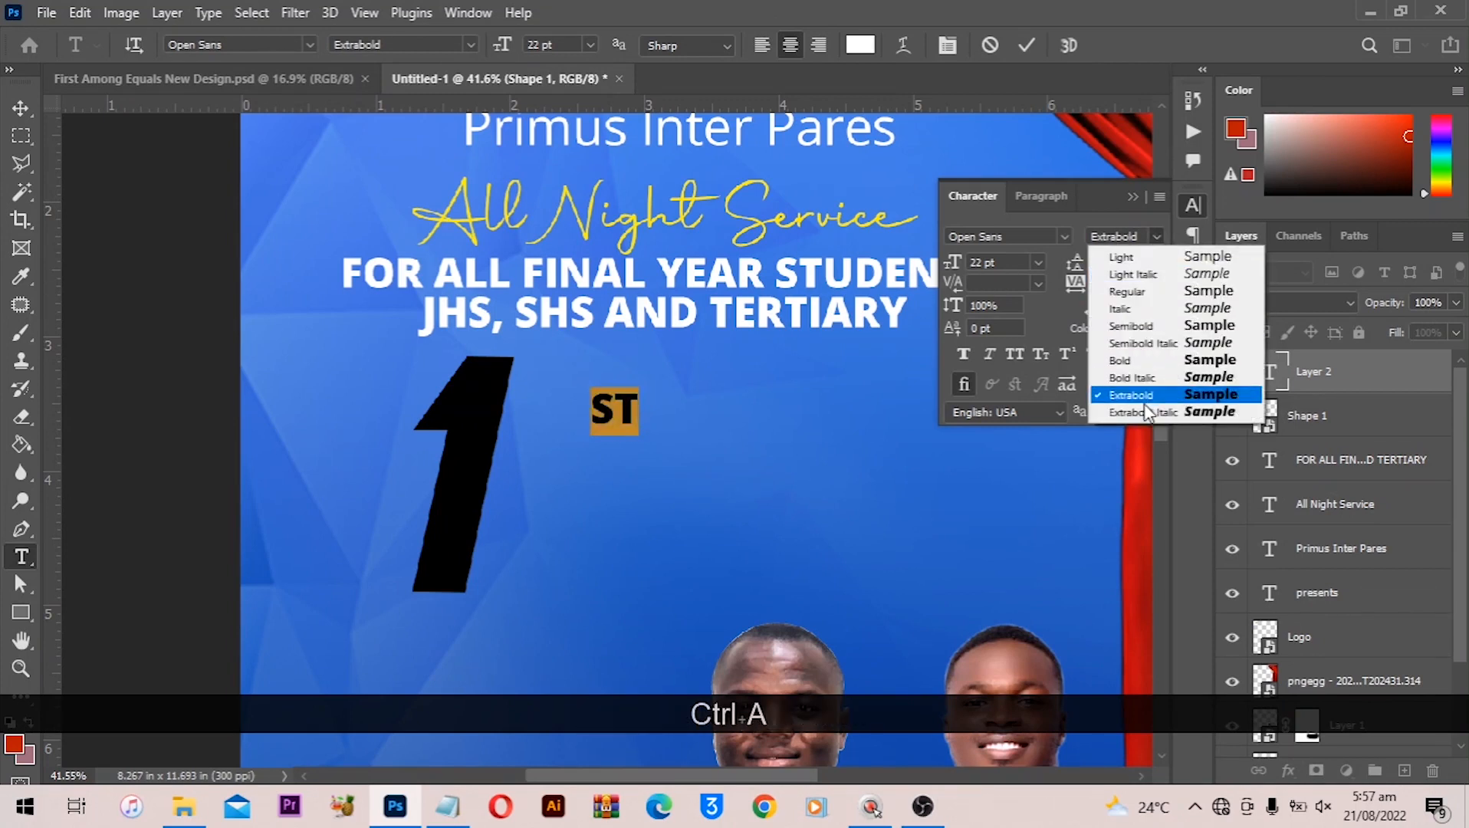
click(1159, 379)
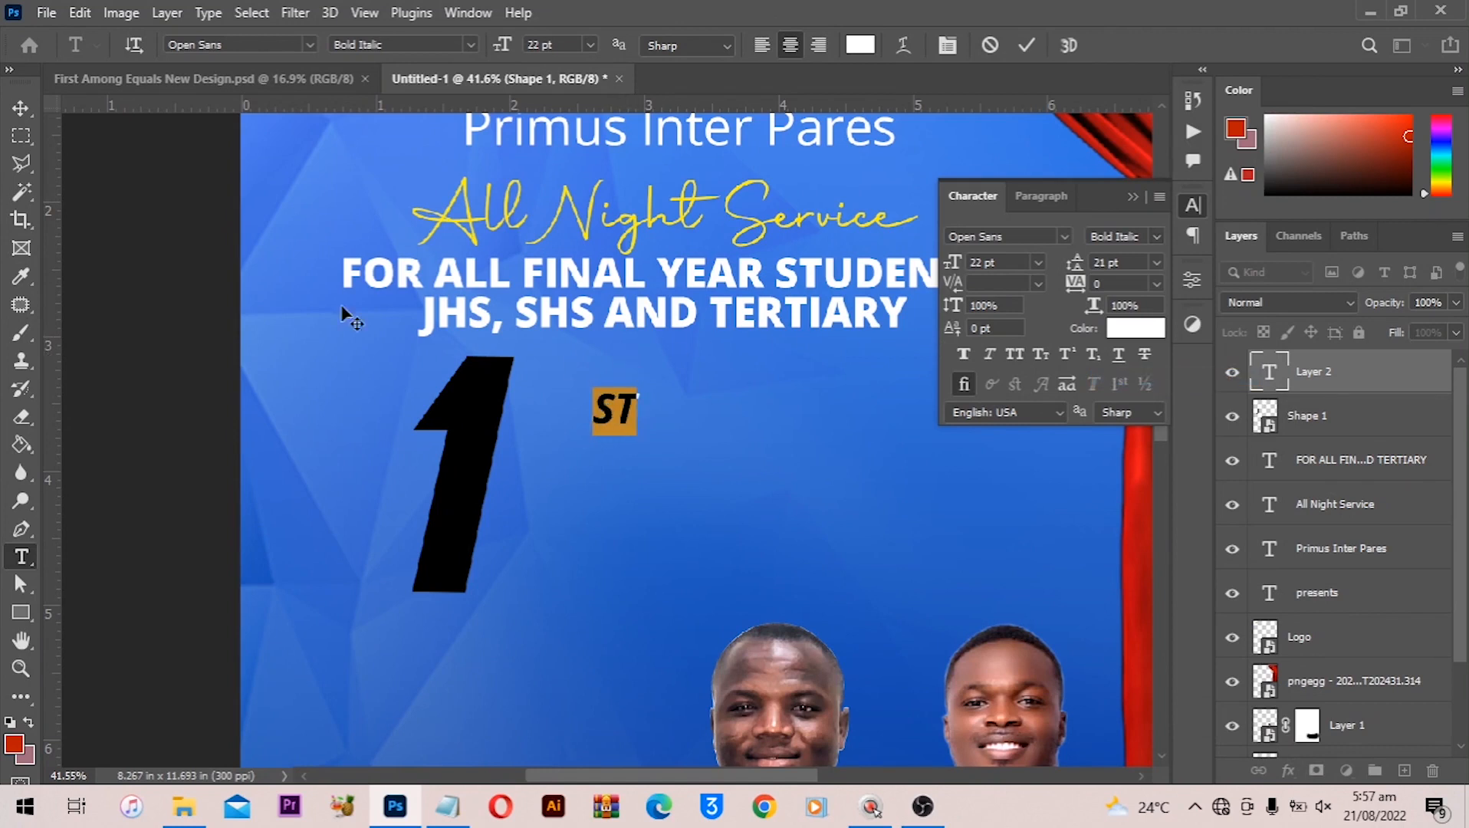
click(23, 110)
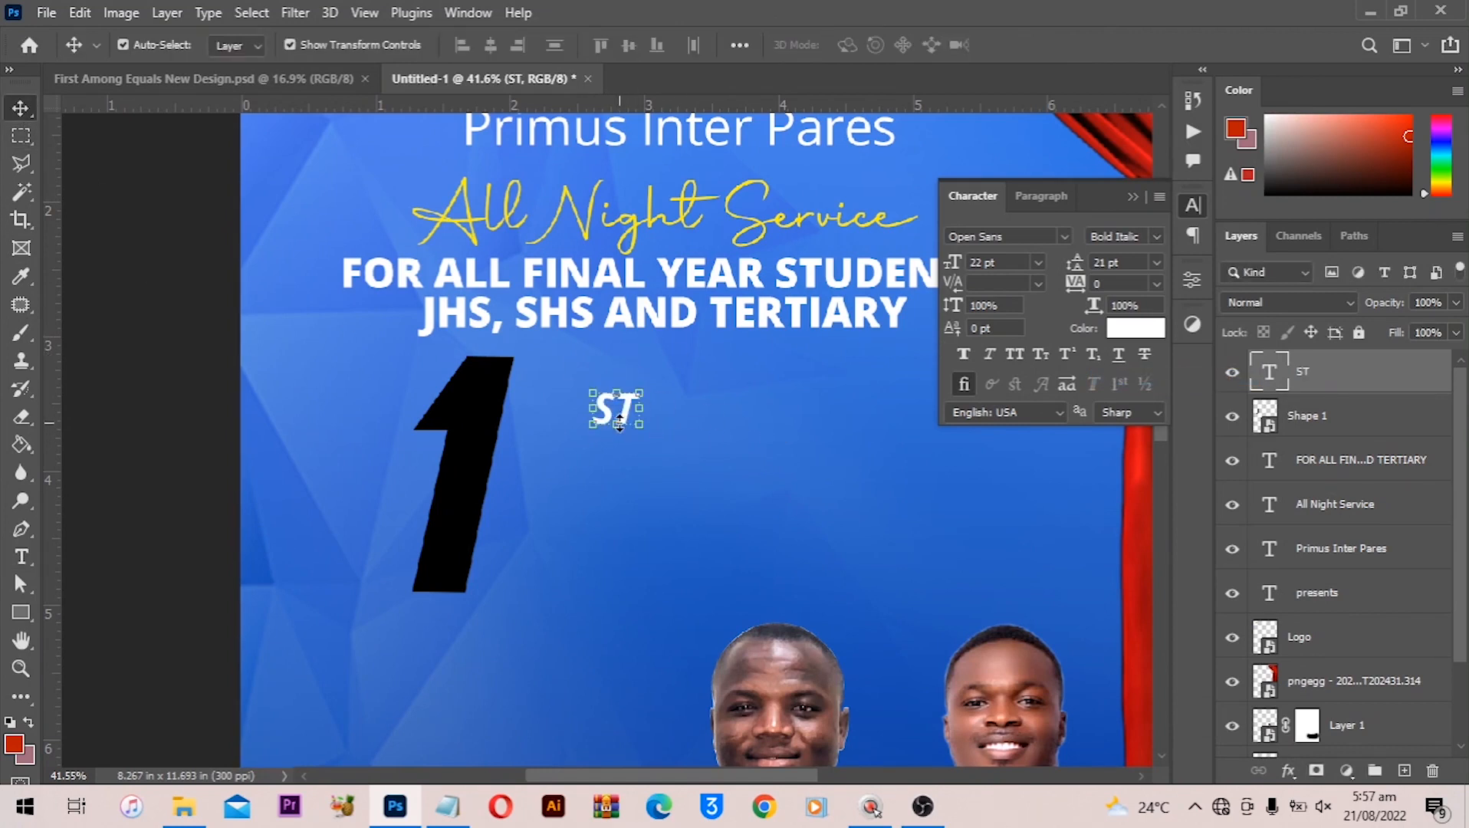
Enlarge the ST text to about 26.32 pt and position it beside the top of the numeral 1
drag(619, 414, 579, 408)
key(ctrl+t)
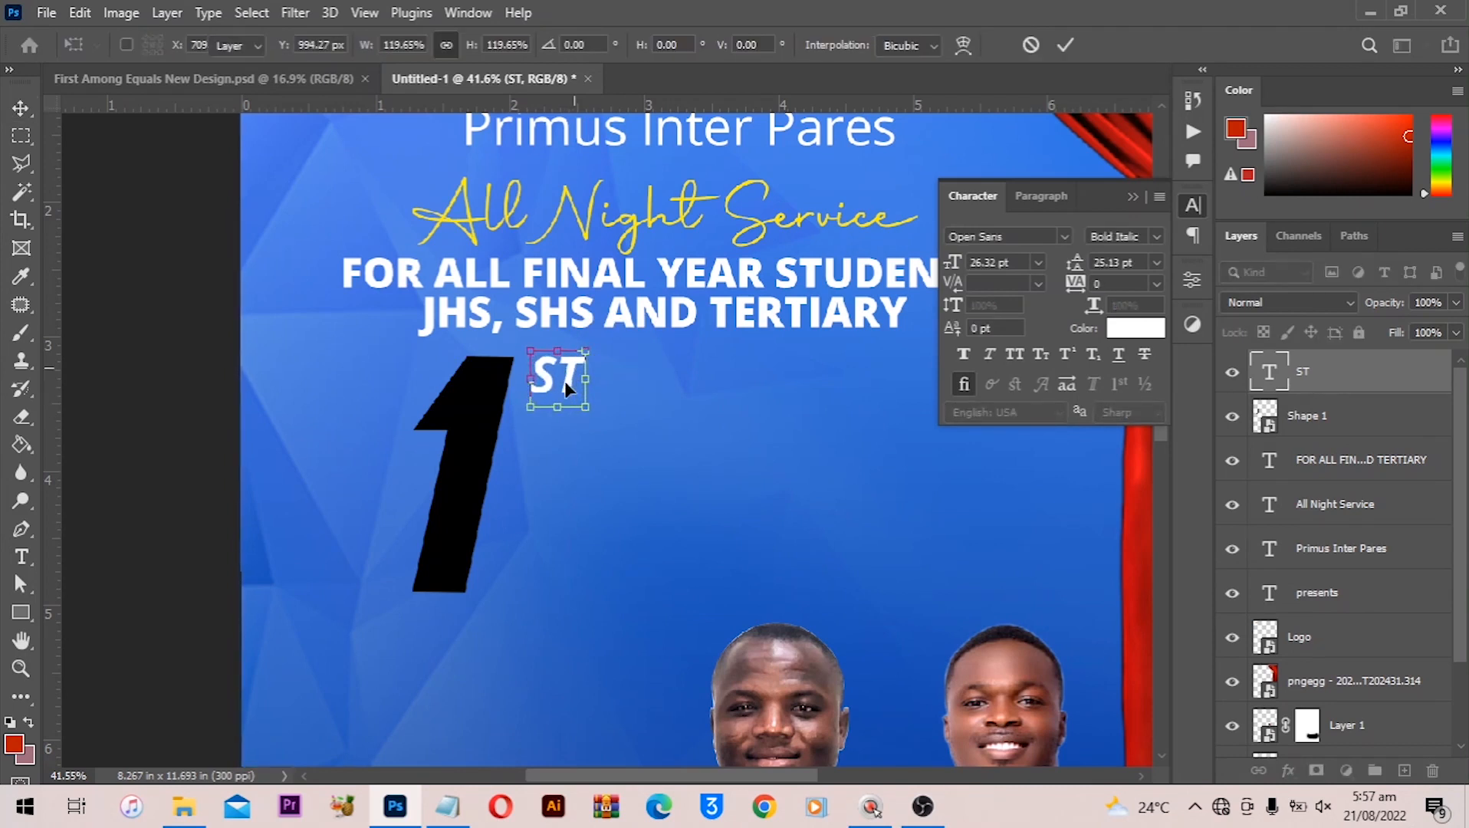
key(alt)
double_click(562, 379)
Add a two-line text reading AMONG and EQUAL= beneath ST, beside the numeral 1
key(t)
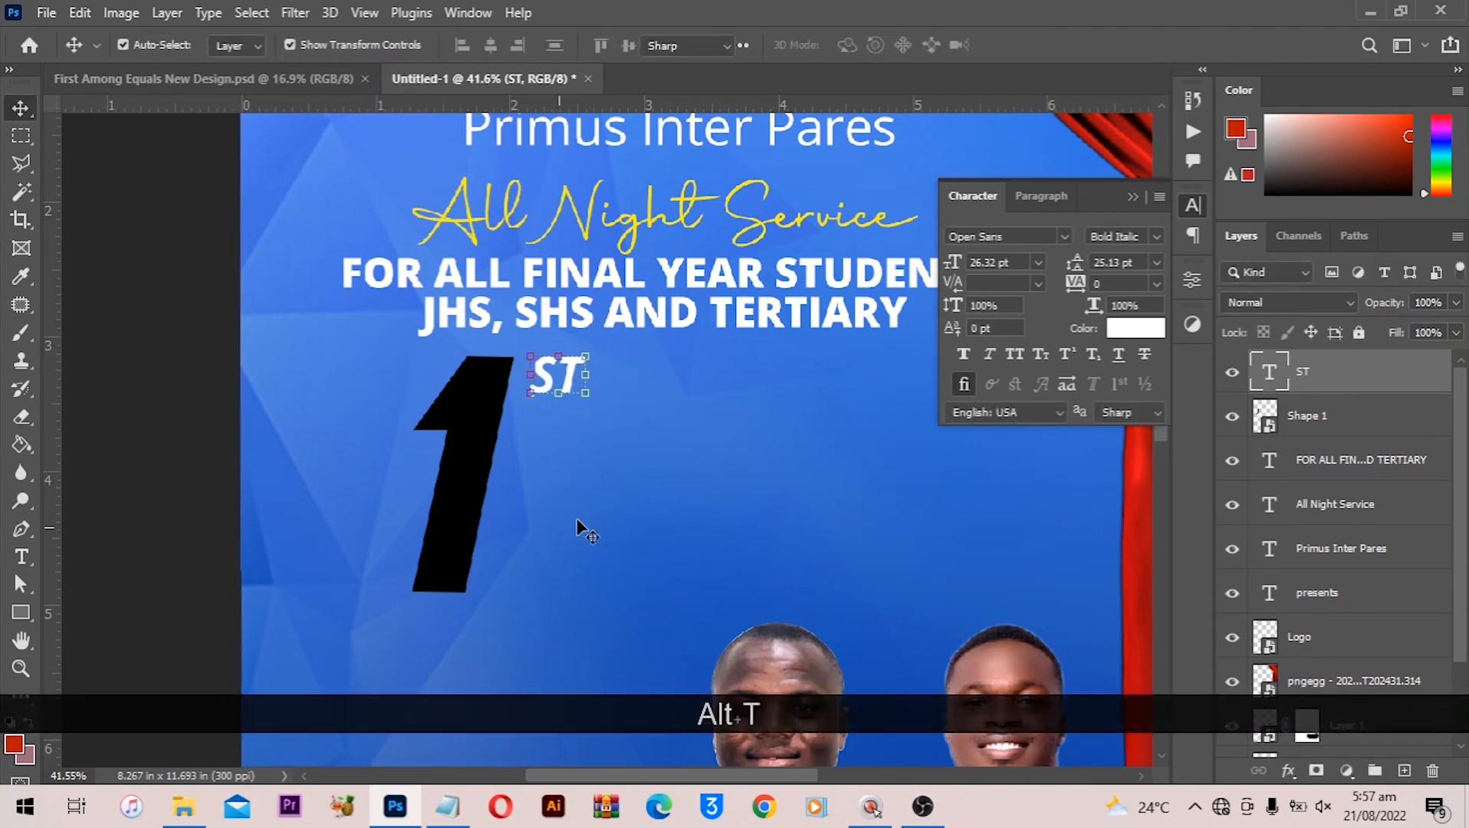
click(589, 481)
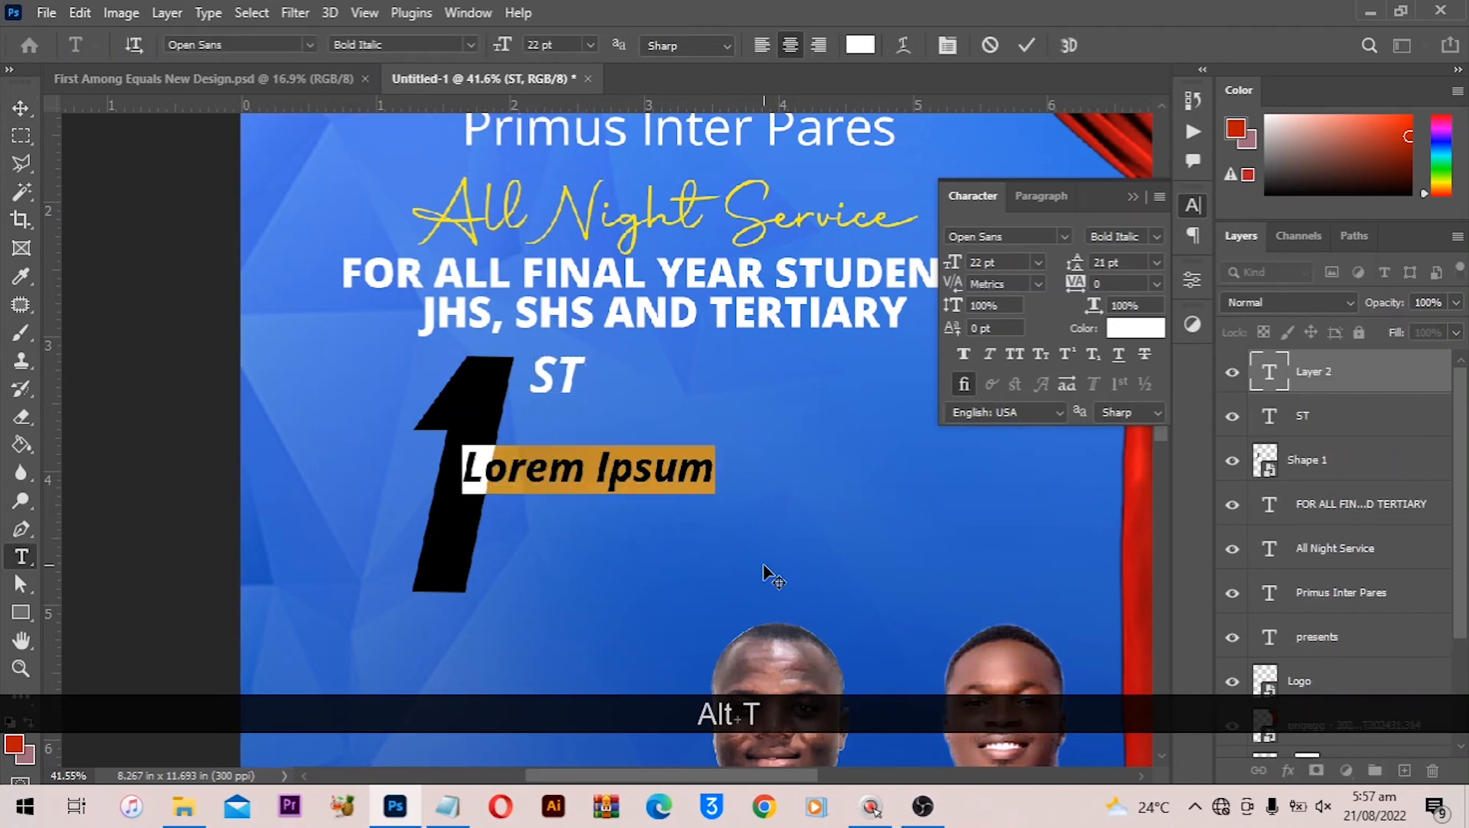
text(AMO)
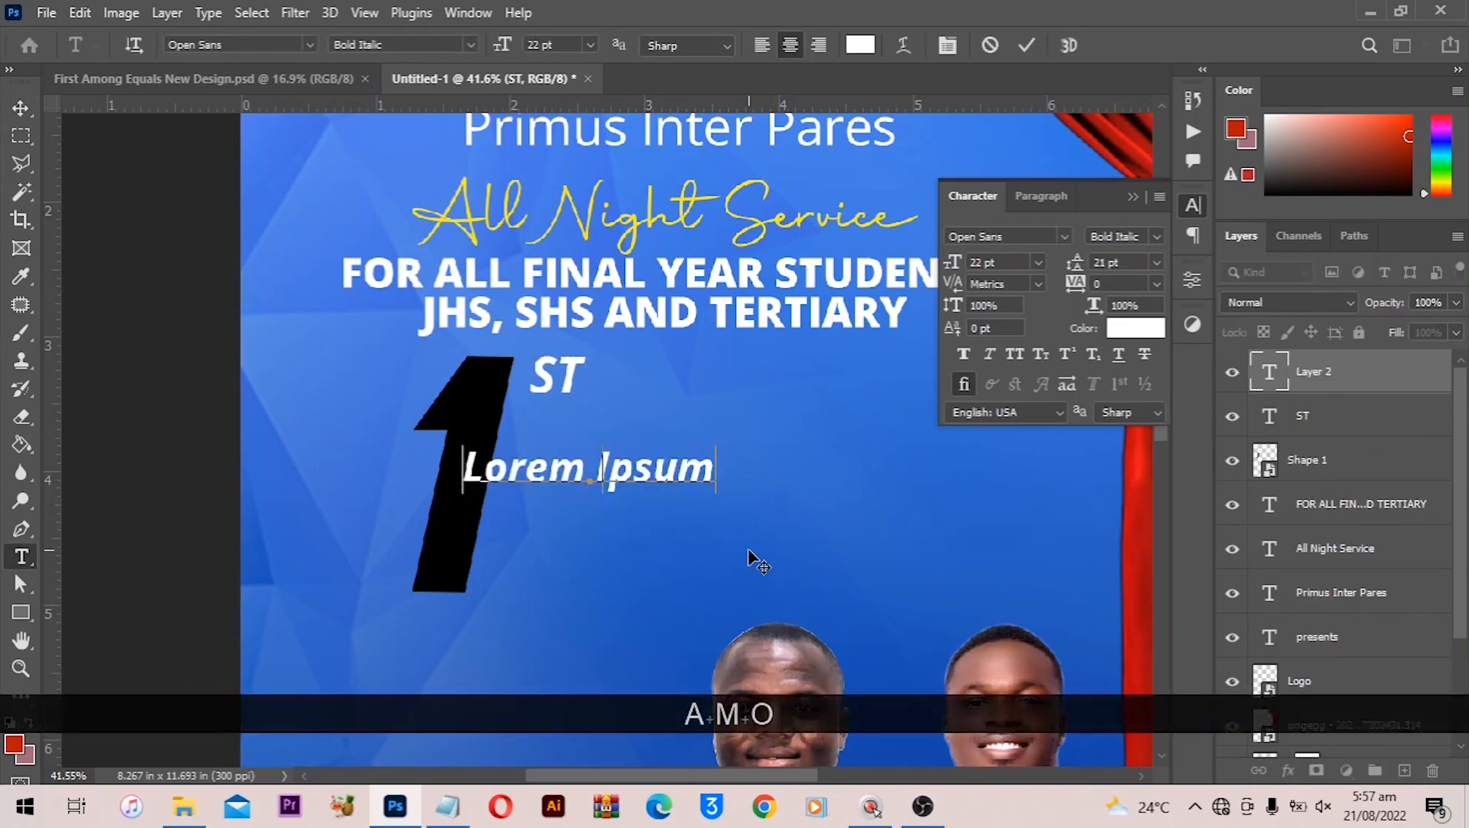
text(NG)
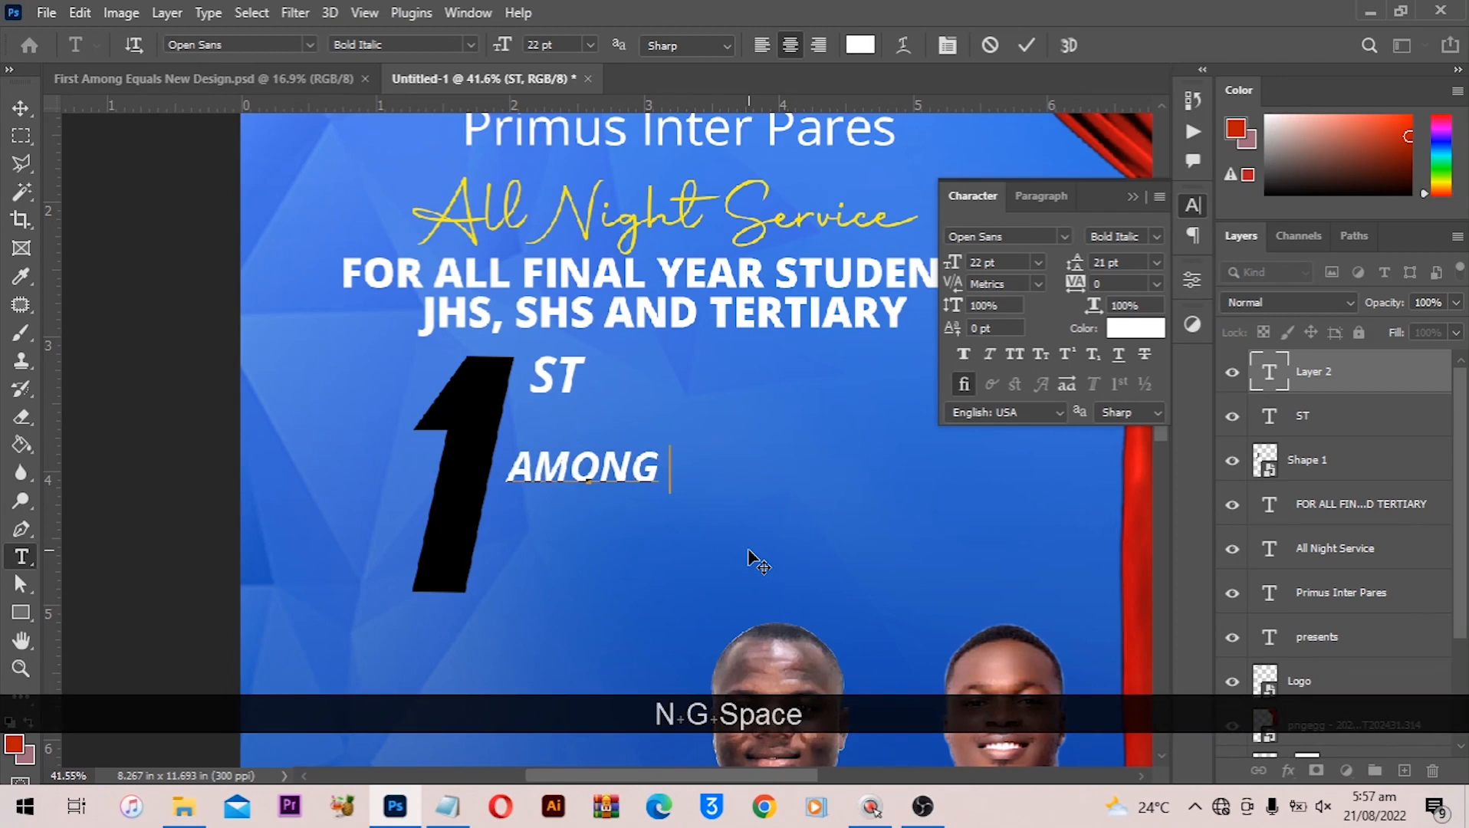
key(BackSpace)
key(Return)
text(W)
key(BackSpace)
text(EEQ)
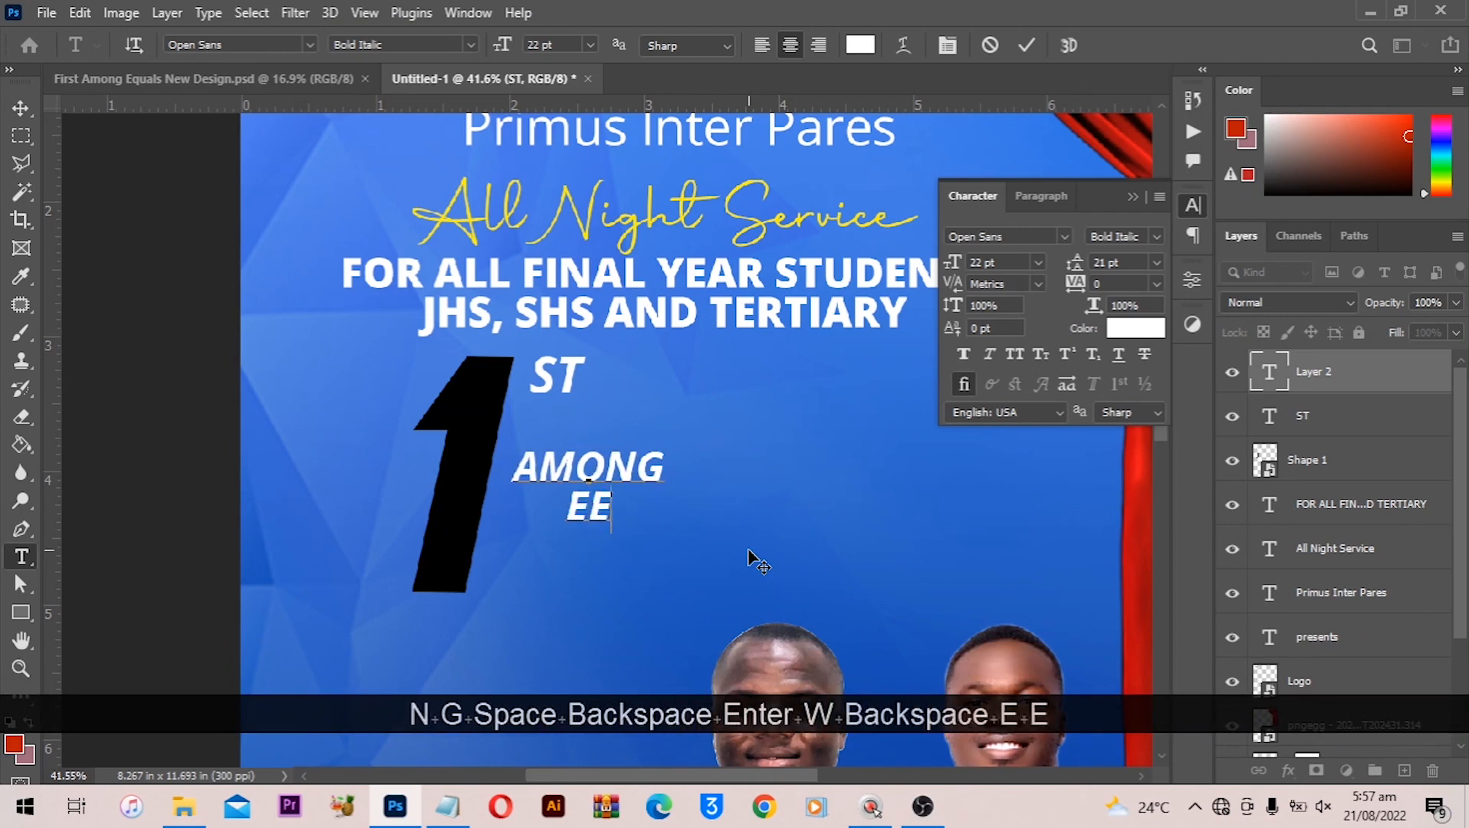
key(BackSpace)
key(BackSpace)
text(QUAL)
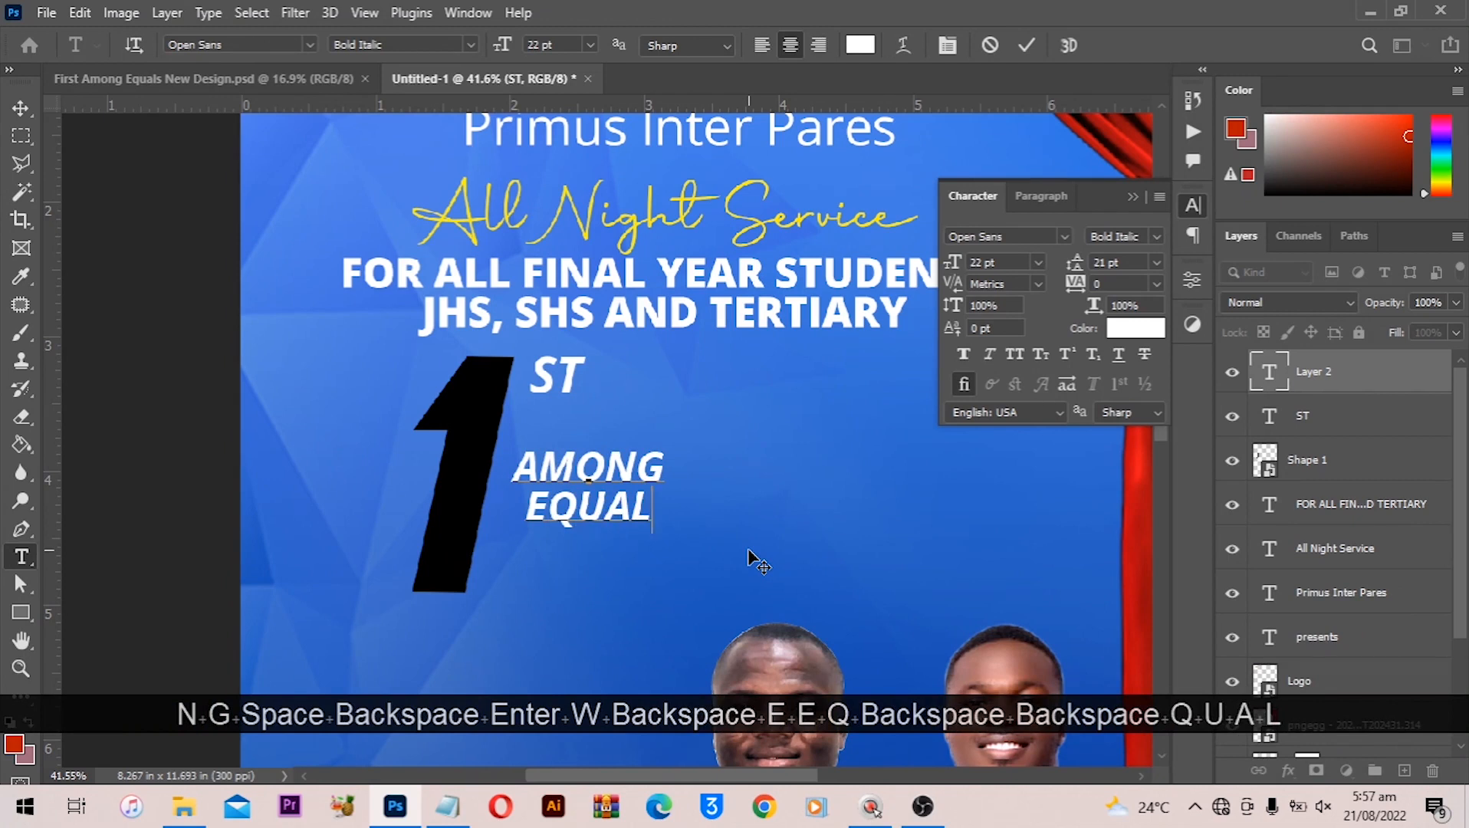
text(=)
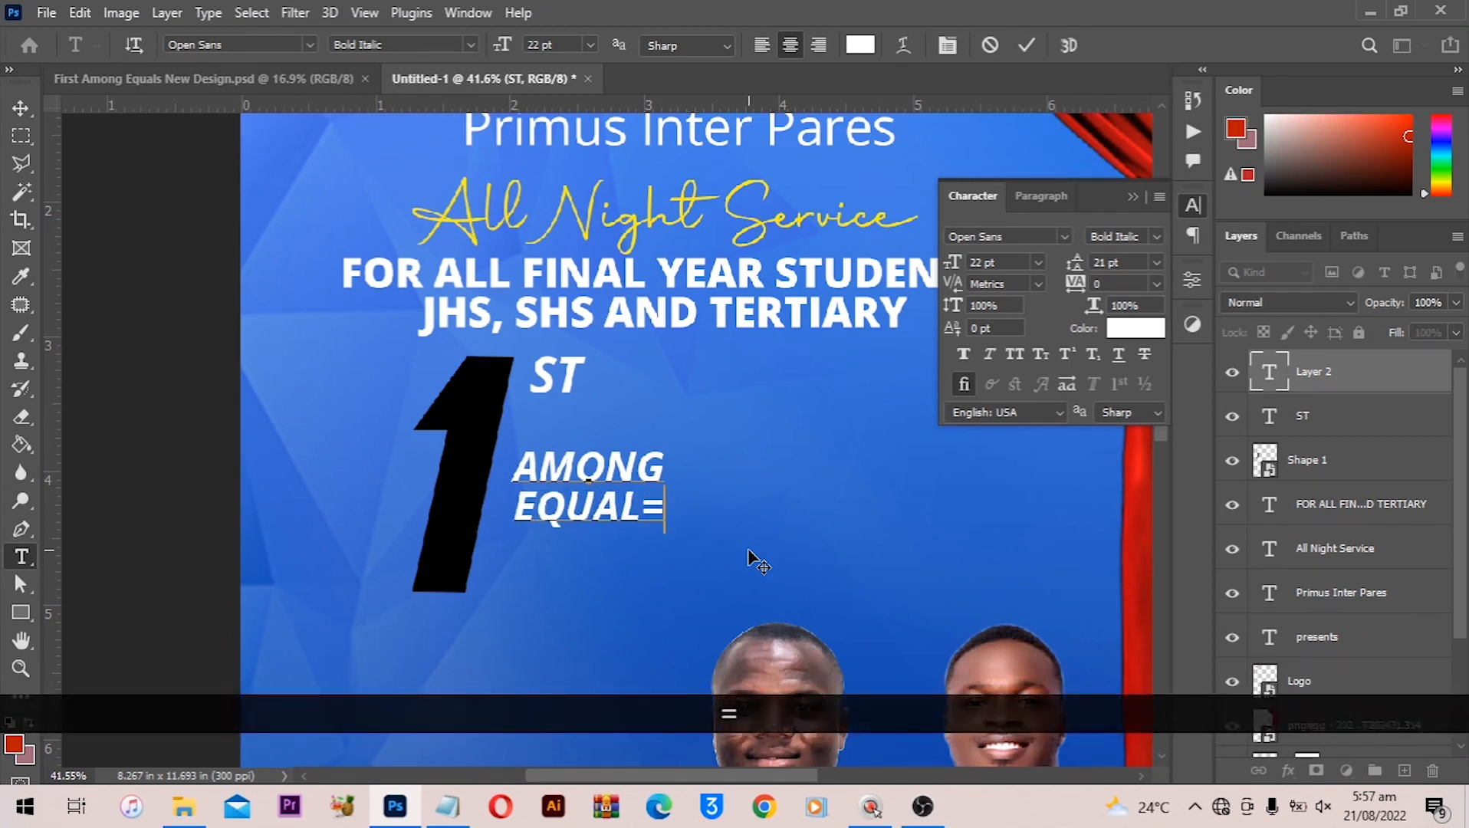
Compare with the finished design and set the AMONG EQUAL= text's font style to Extrabold Italic
key(ctrl+a)
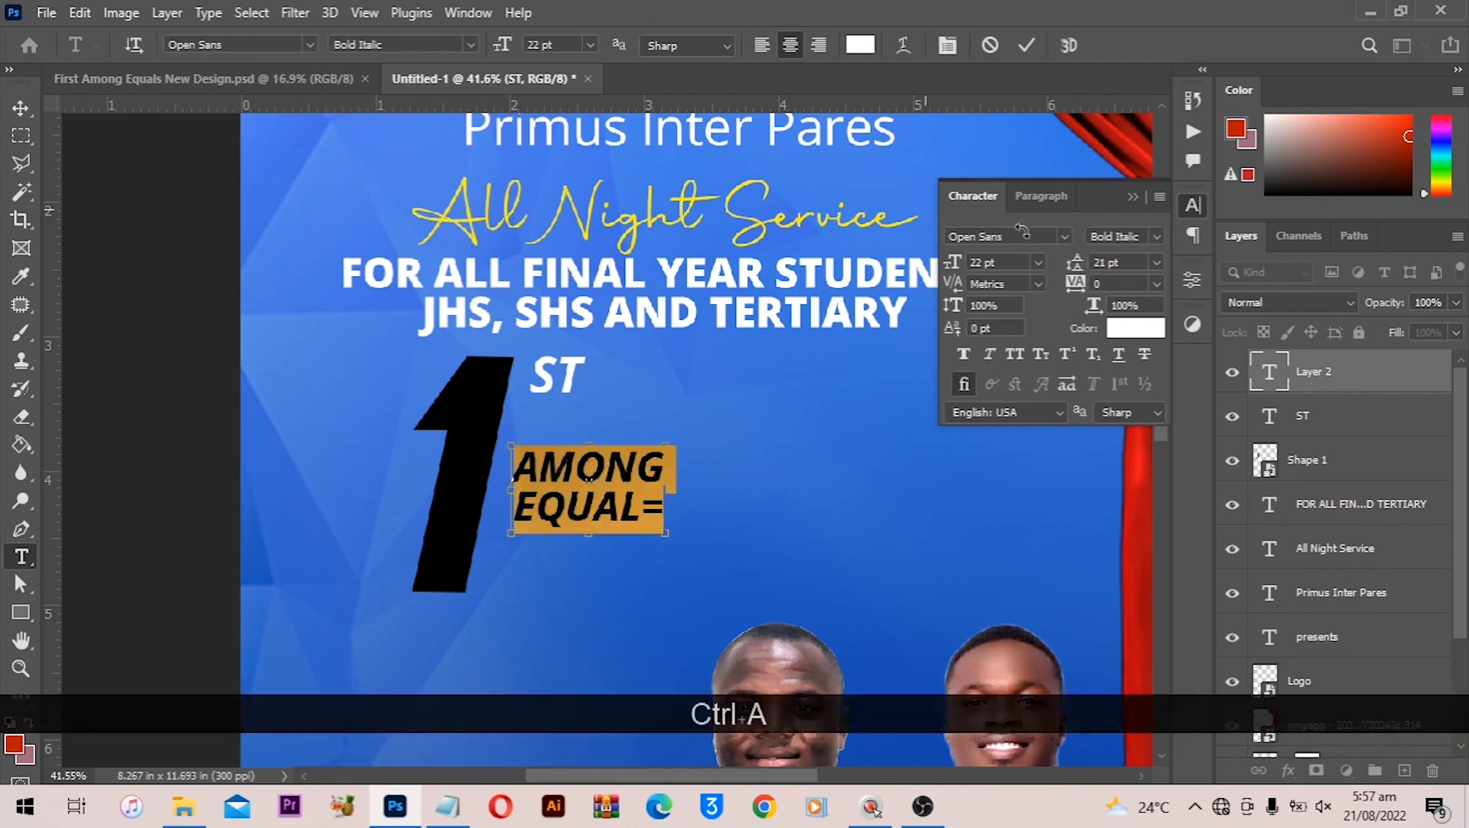
click(1158, 240)
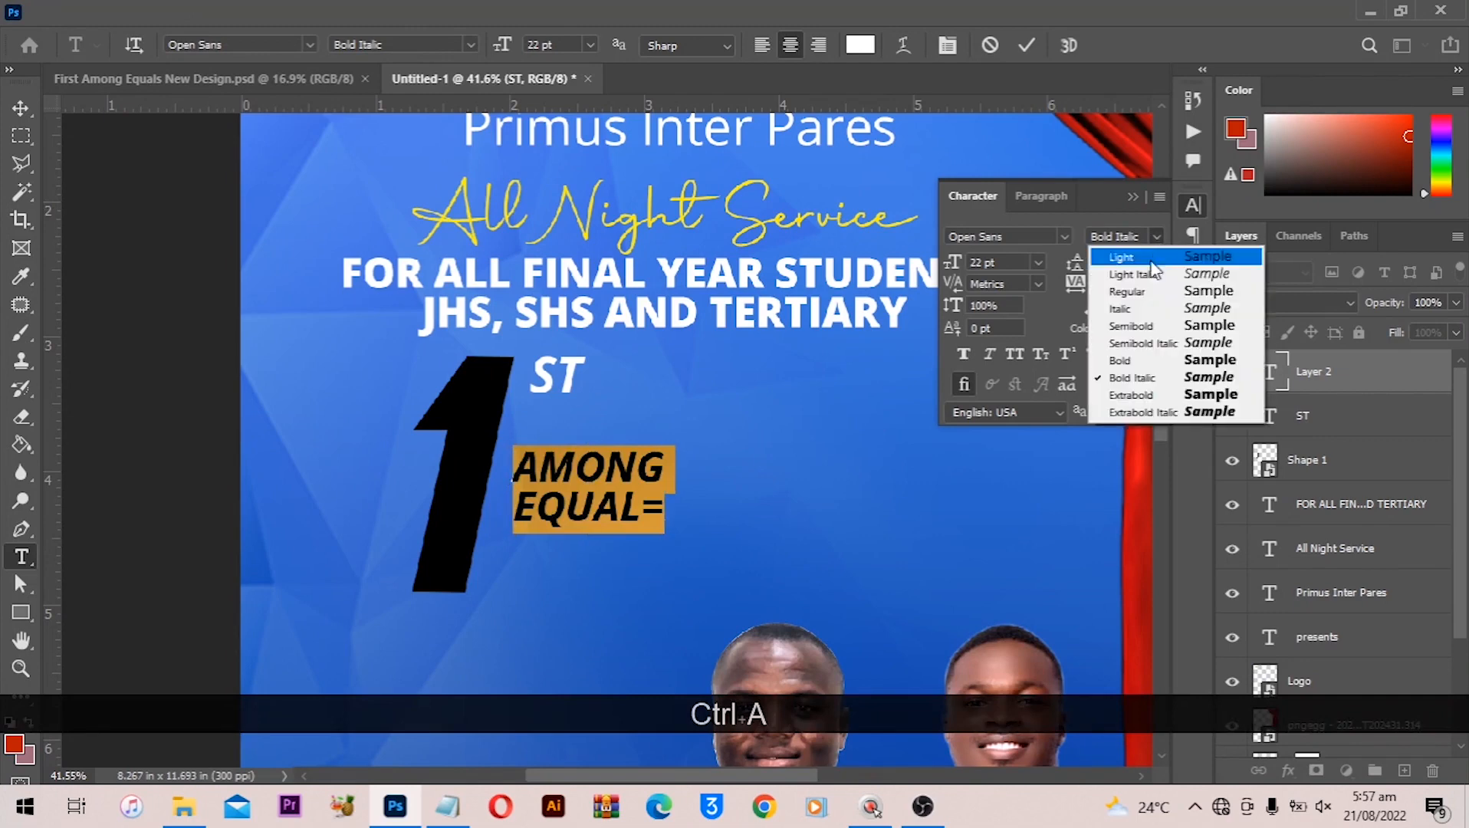
click(1126, 393)
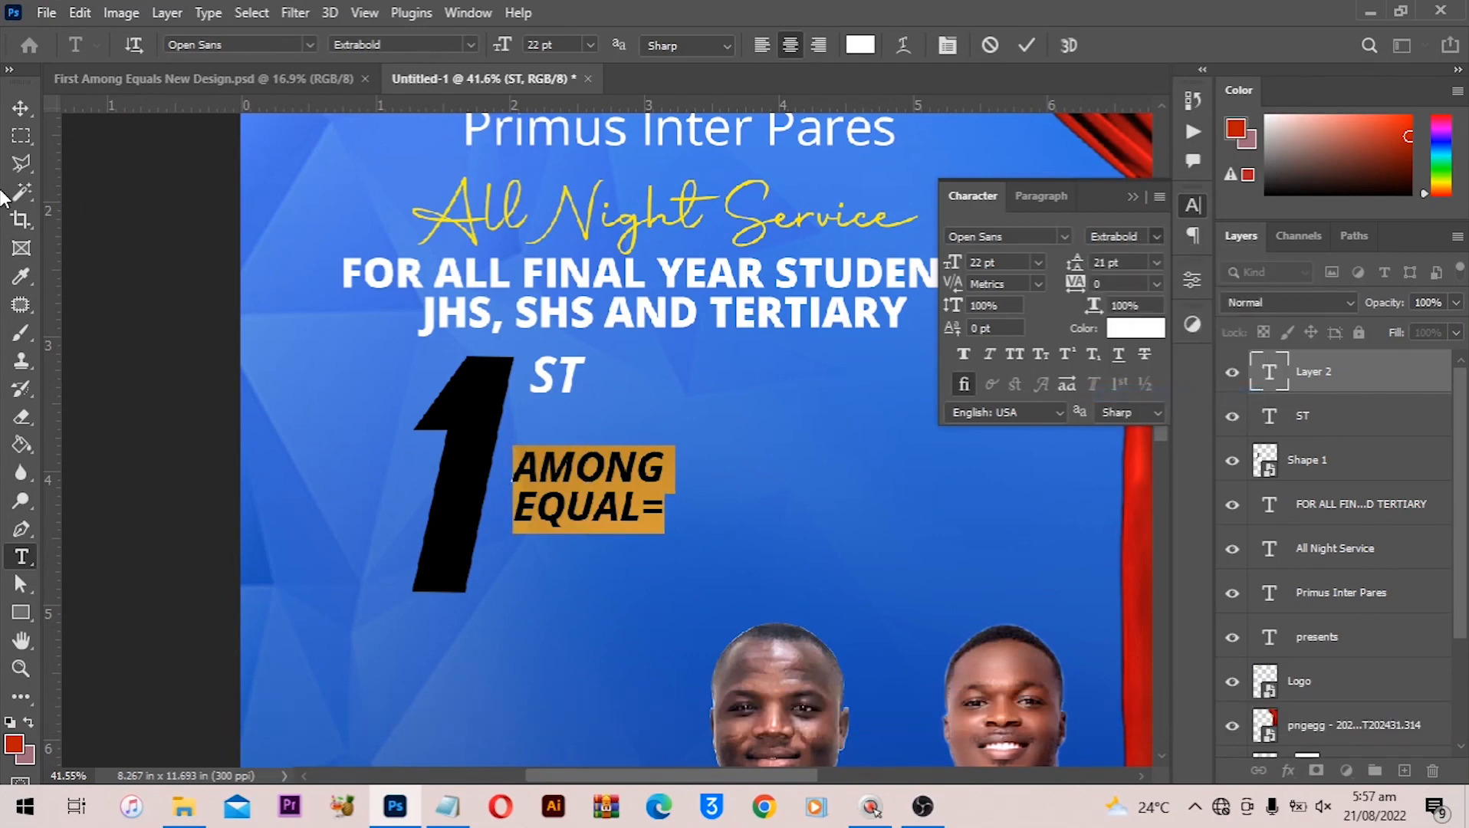
click(21, 108)
click(246, 82)
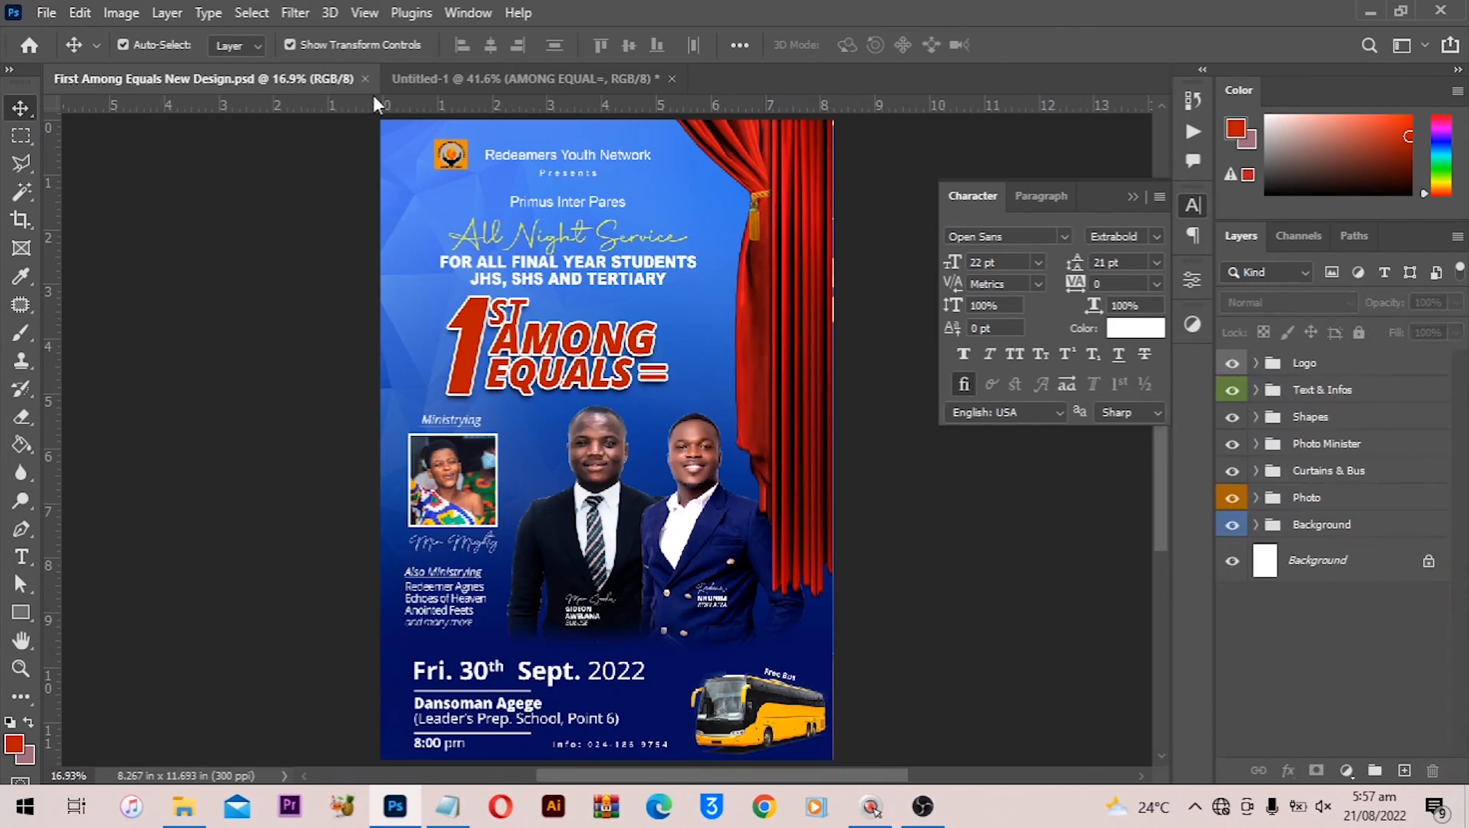
click(429, 79)
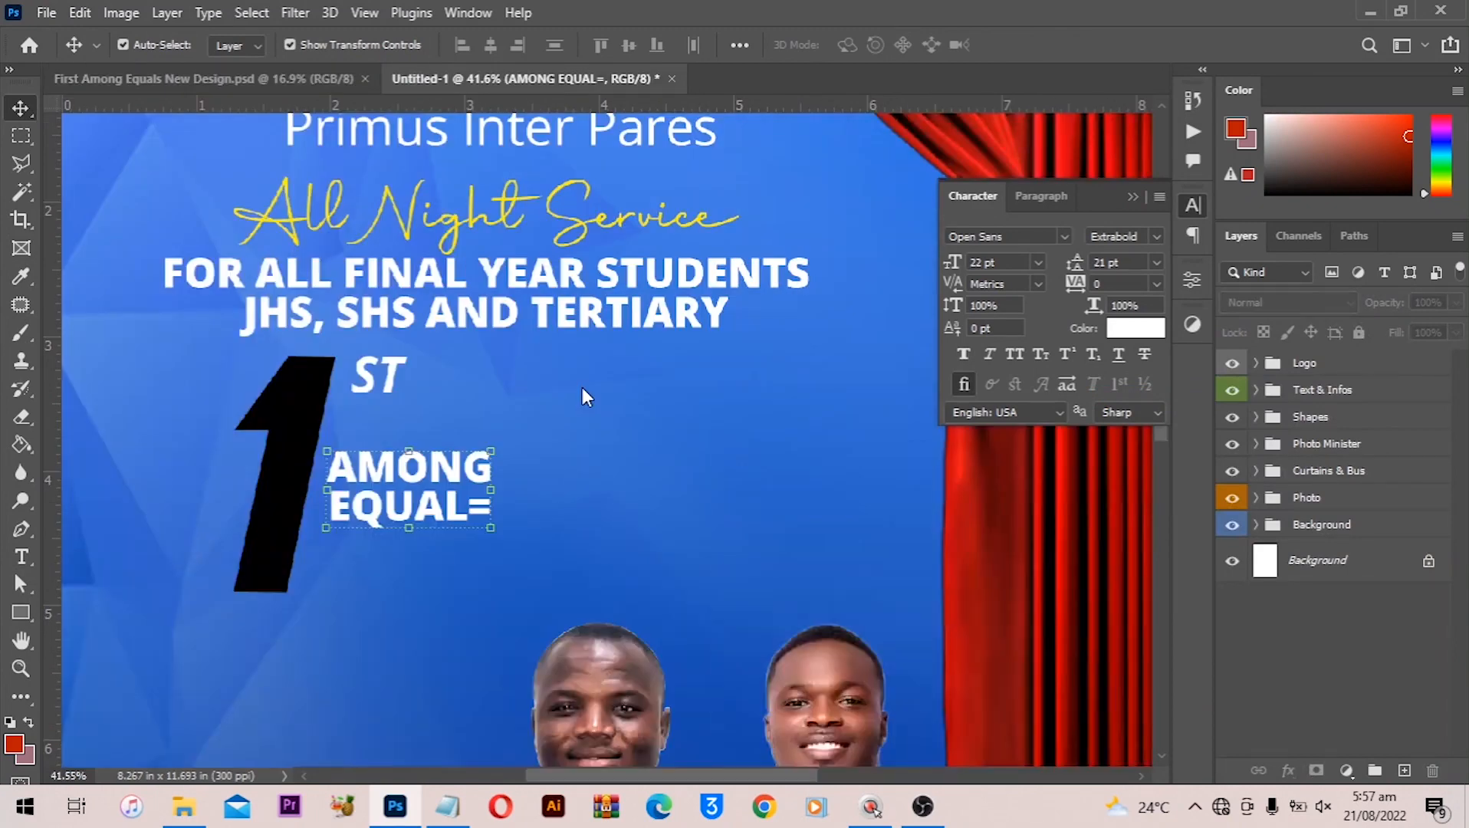
click(1164, 239)
click(1162, 408)
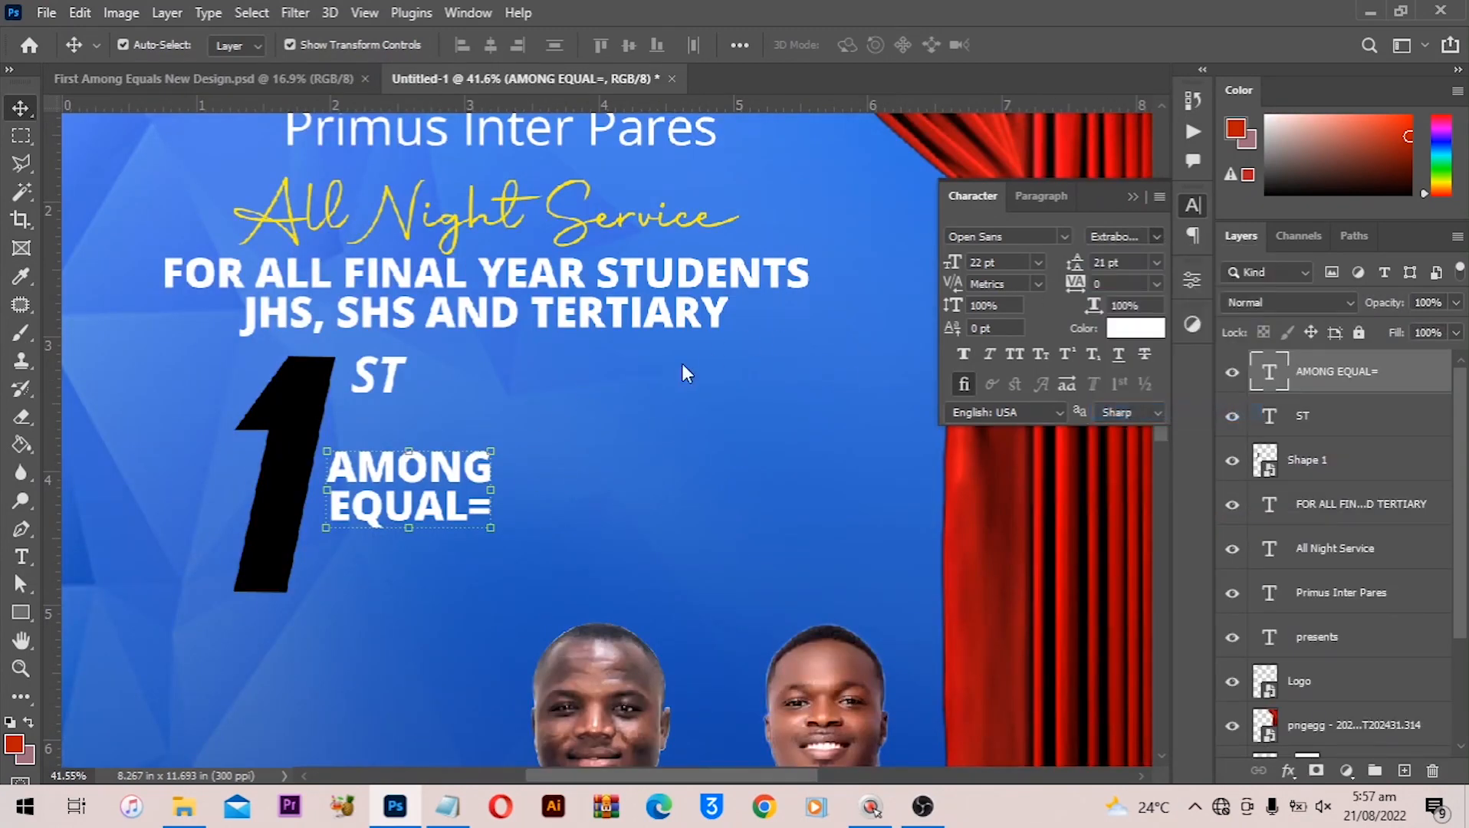
Enlarge the AMONG EQUAL= text to about 45.57 pt beside the numeral 1 and fit ST just above AMONG
drag(490, 454, 660, 400)
drag(377, 399, 368, 404)
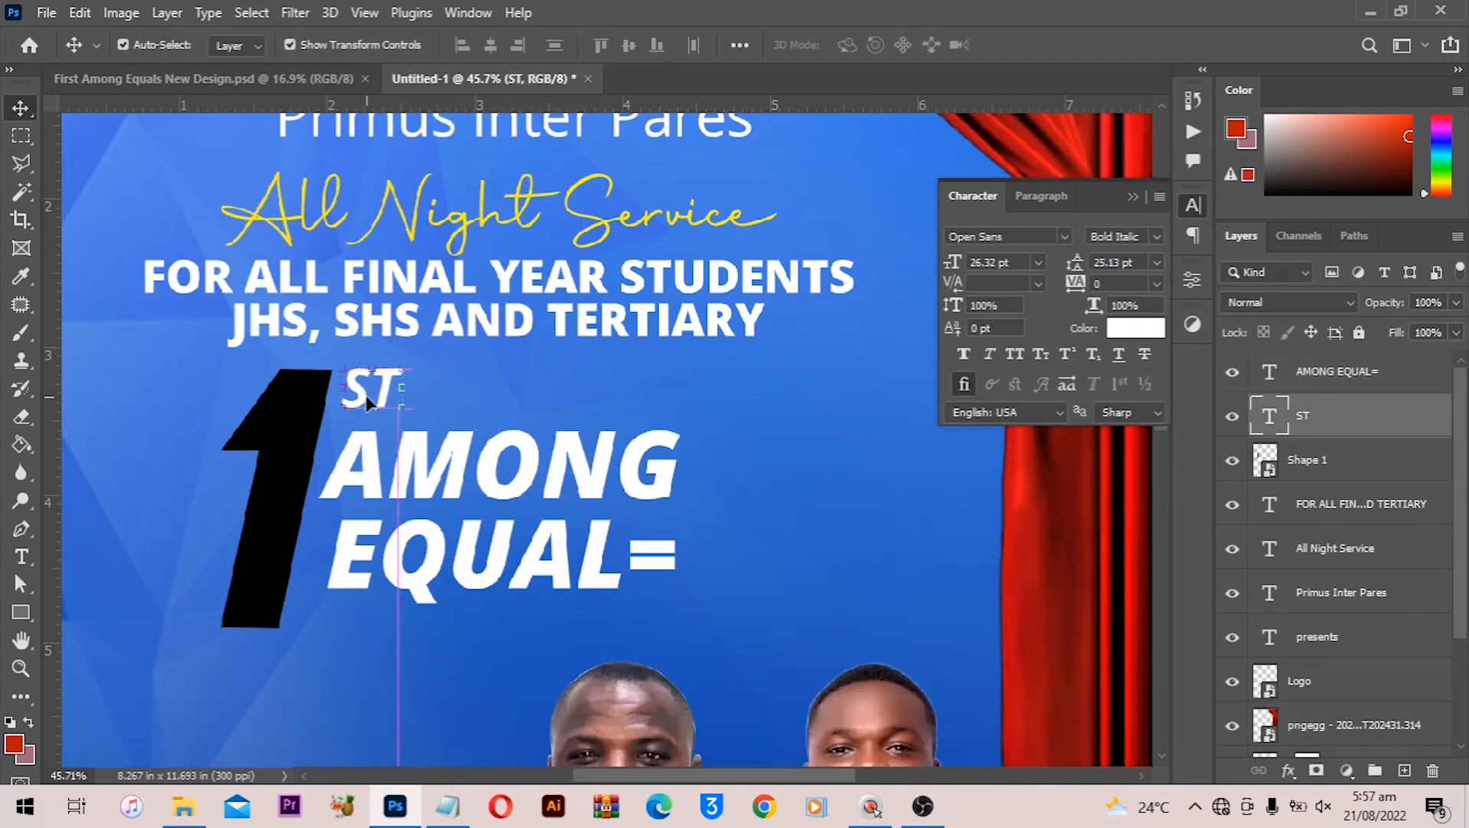
key(Down)
key(Down)
key(Down)
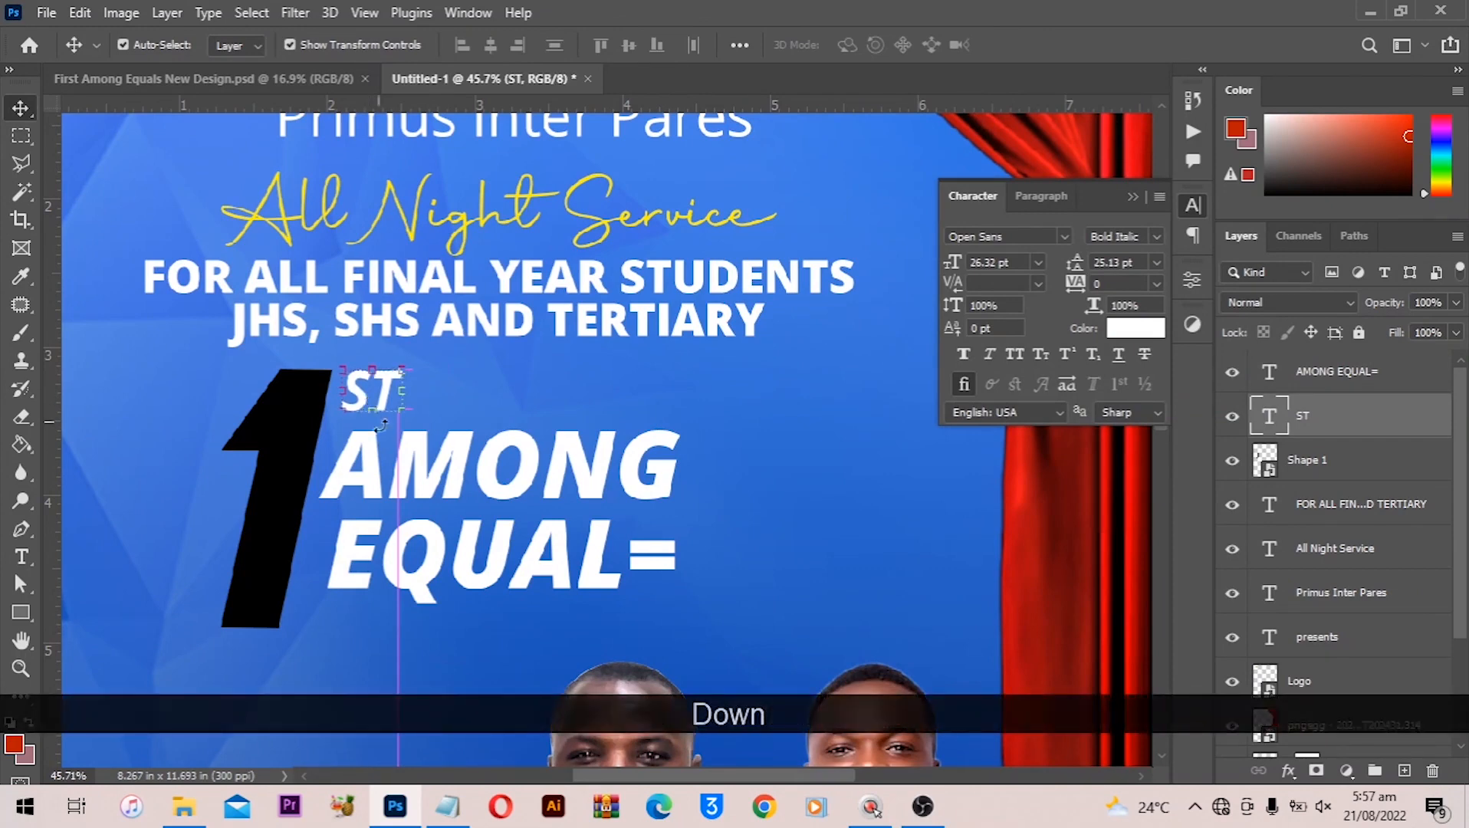
Group the numeral 1 shape with the ST and AMONG EQUAL= text layers
scroll(566, 507, down, 1)
click(463, 441)
key(Escape)
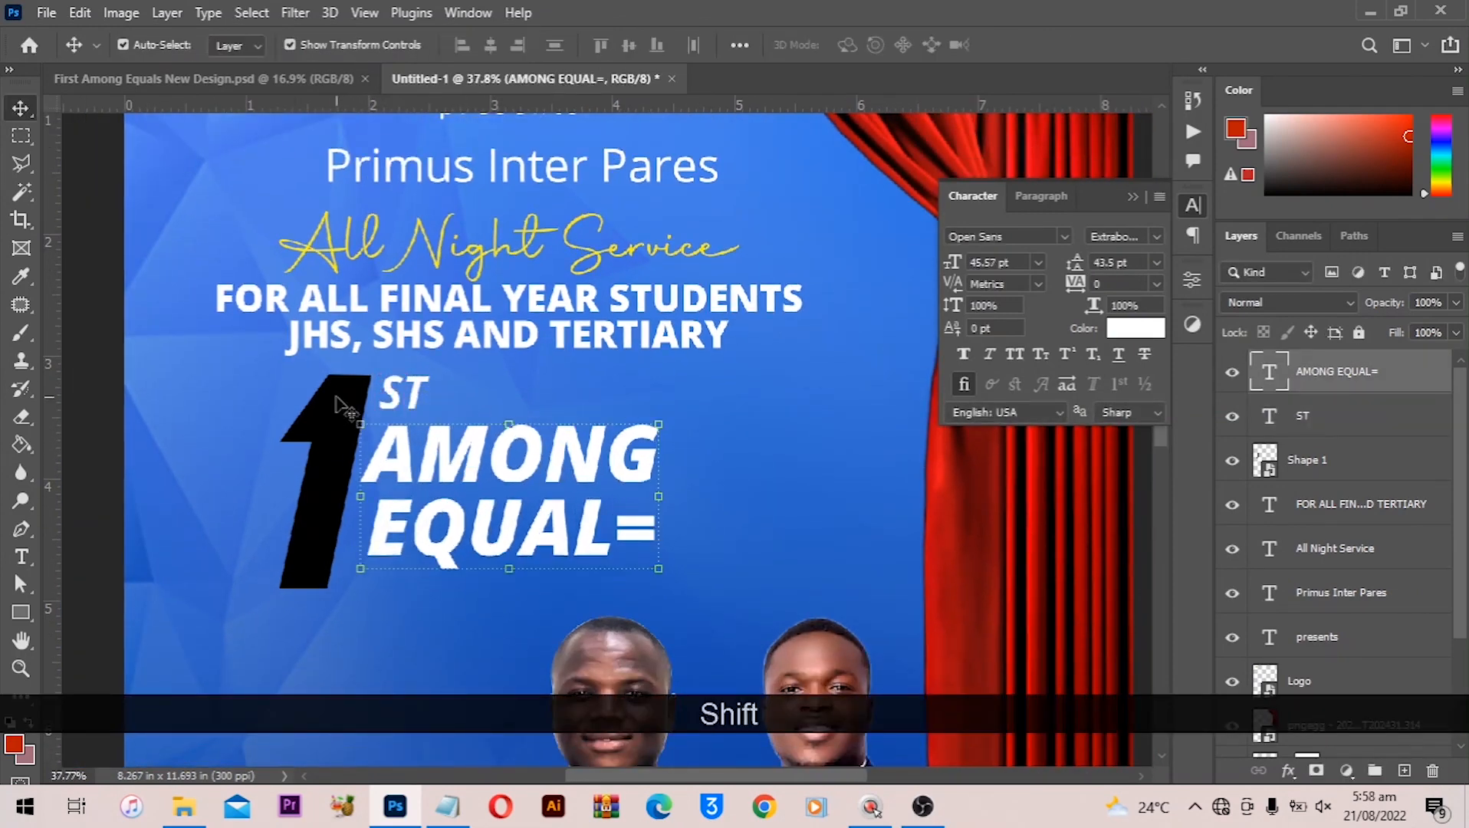
shift+click(337, 399)
drag(342, 421, 381, 409)
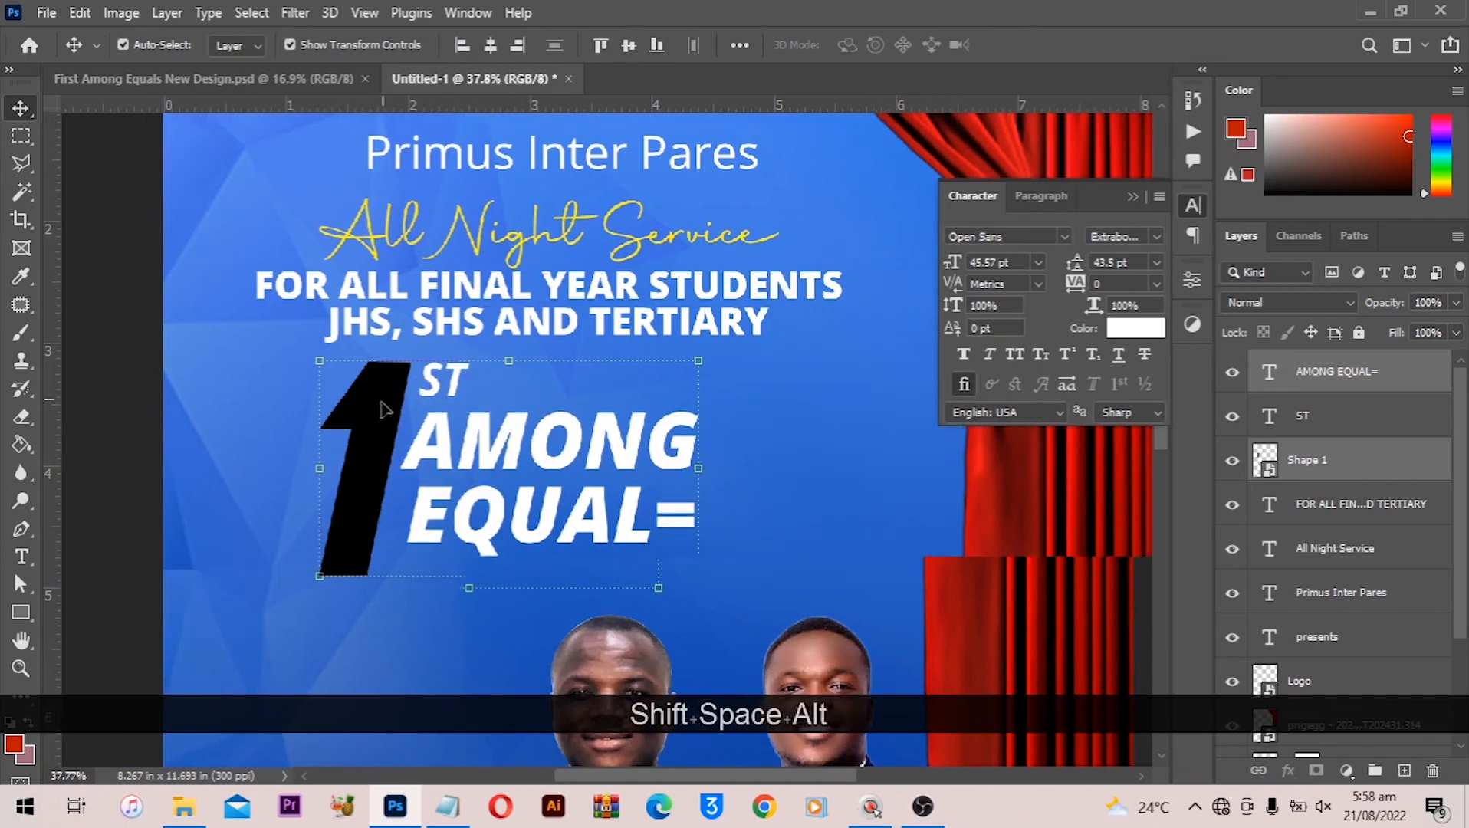
scroll(382, 408, up, 3)
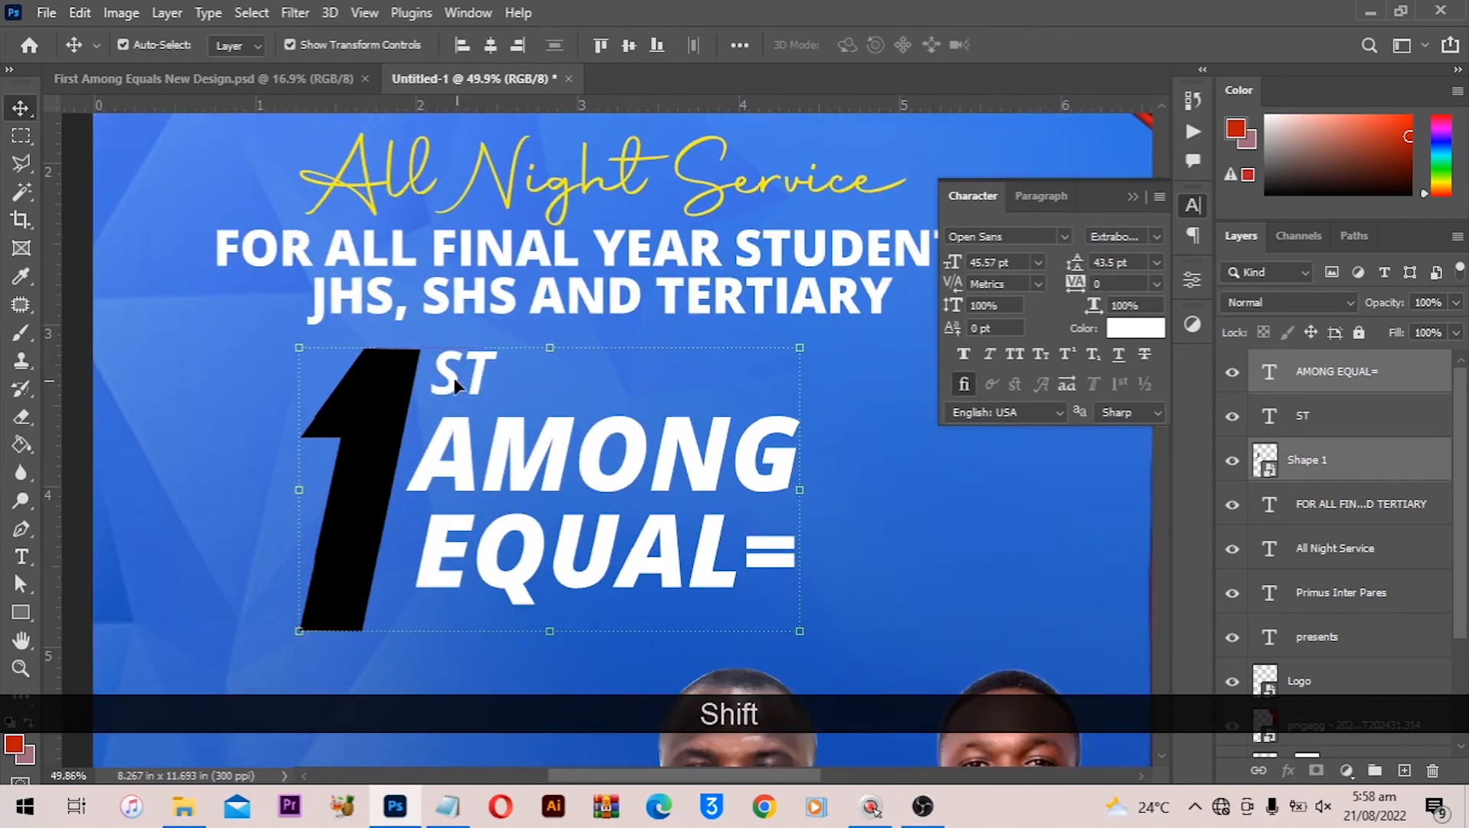
shift+click(454, 376)
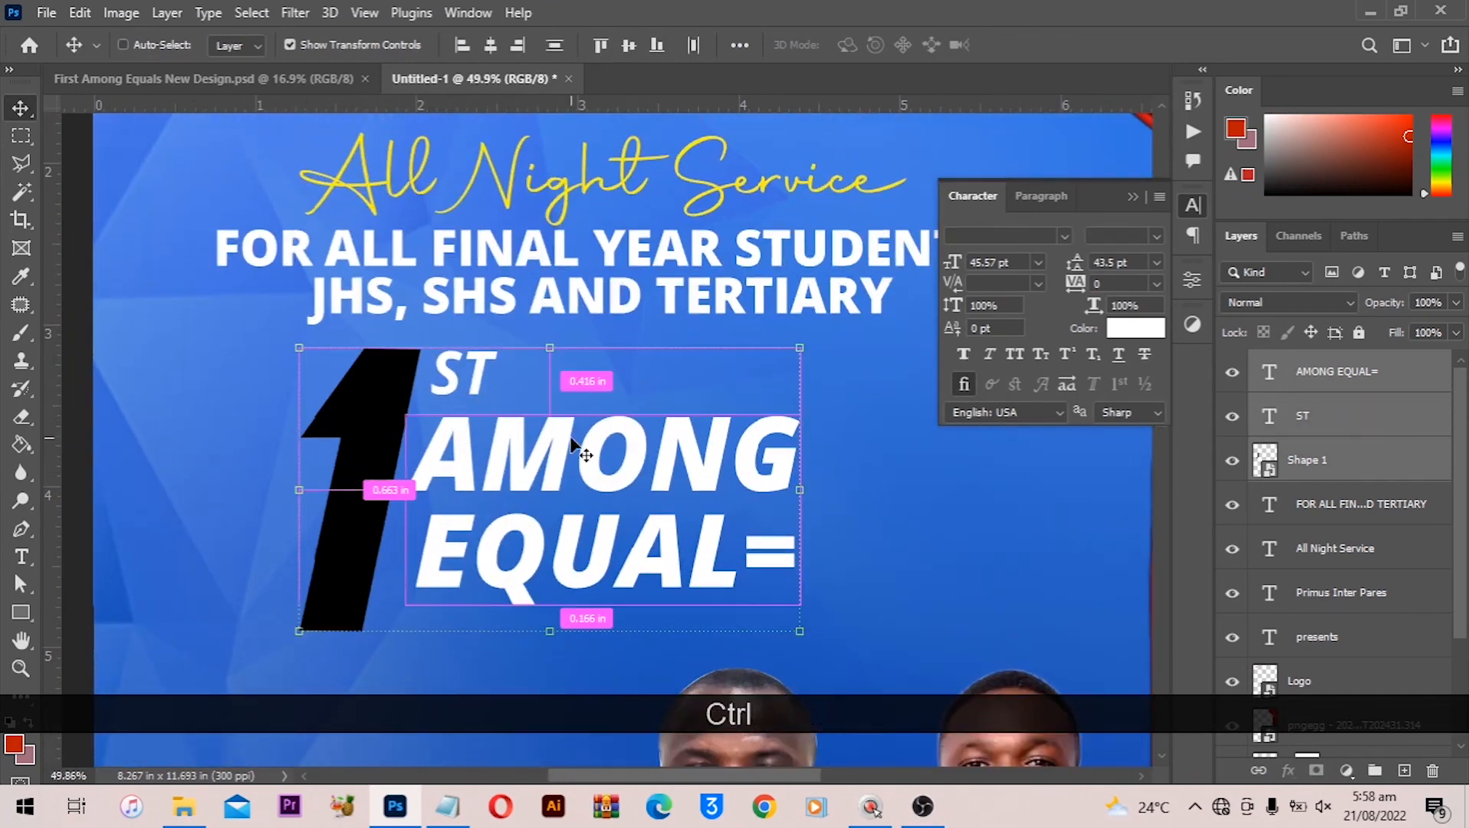
key(ctrl+g)
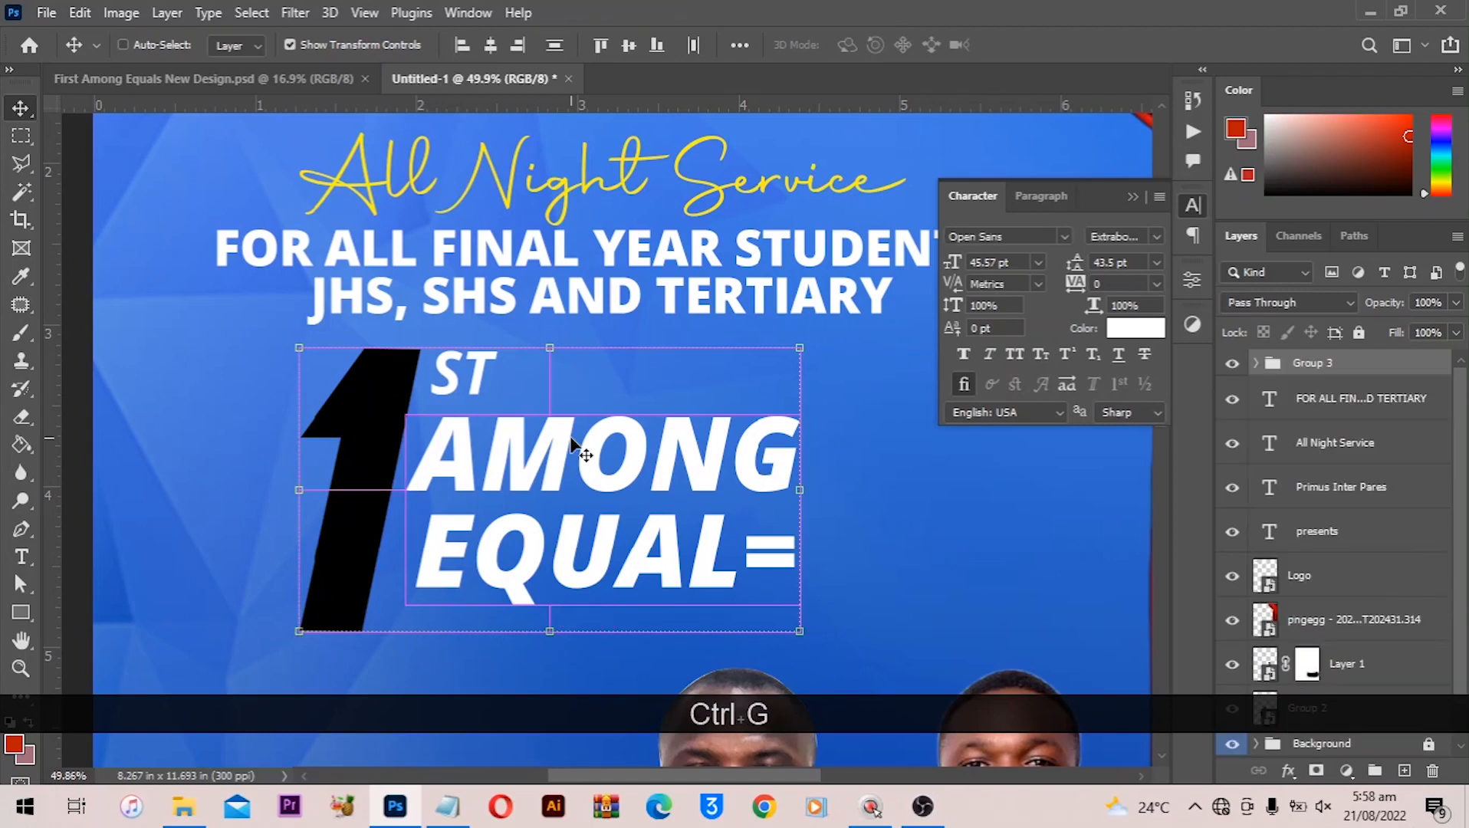
Shift the title group slightly right to centre it beneath the JHS, SHS AND TERTIARY line
scroll(788, 360, down, 3)
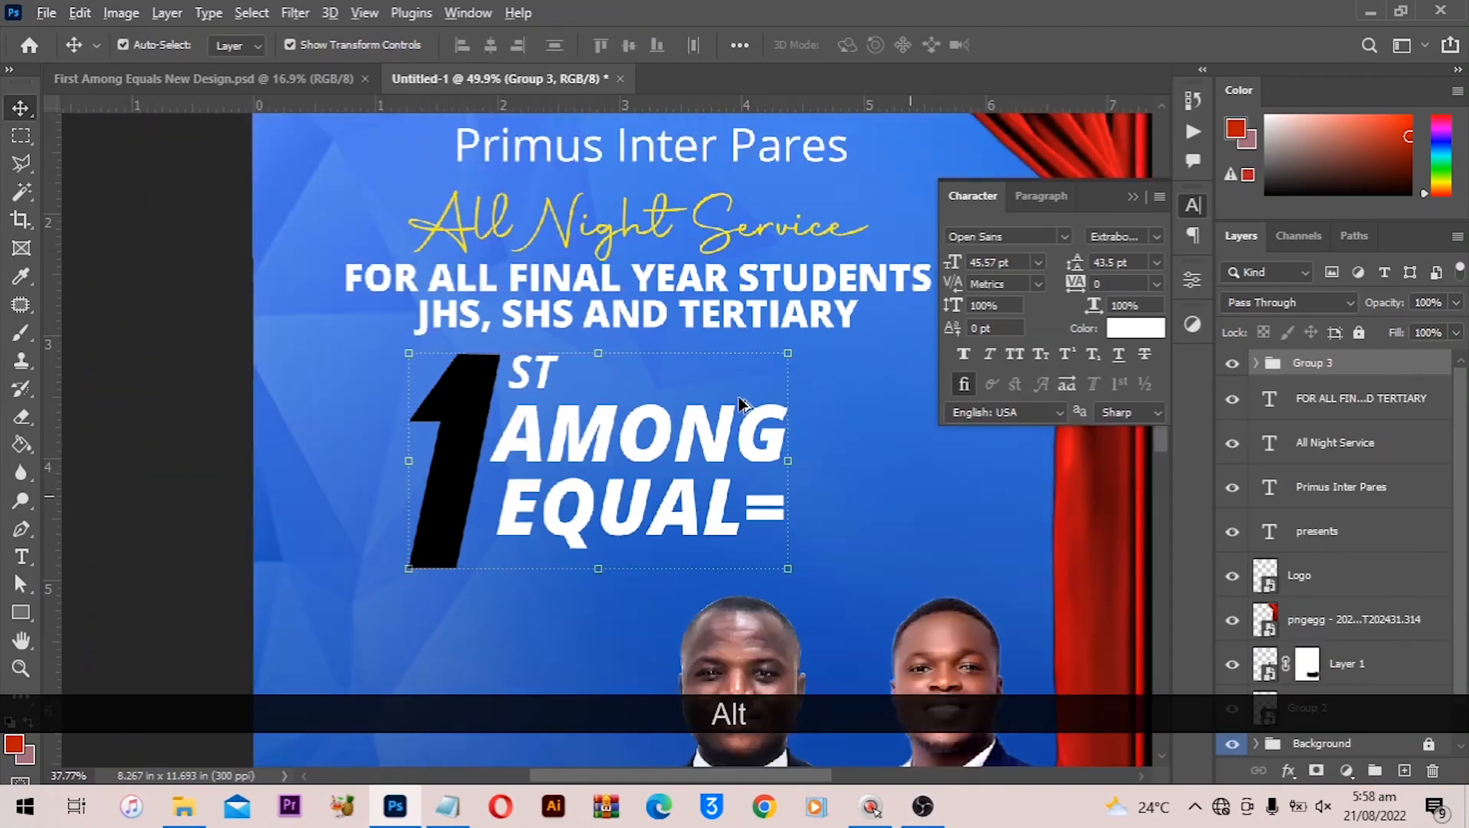
key(ctrl)
key(ctrl)
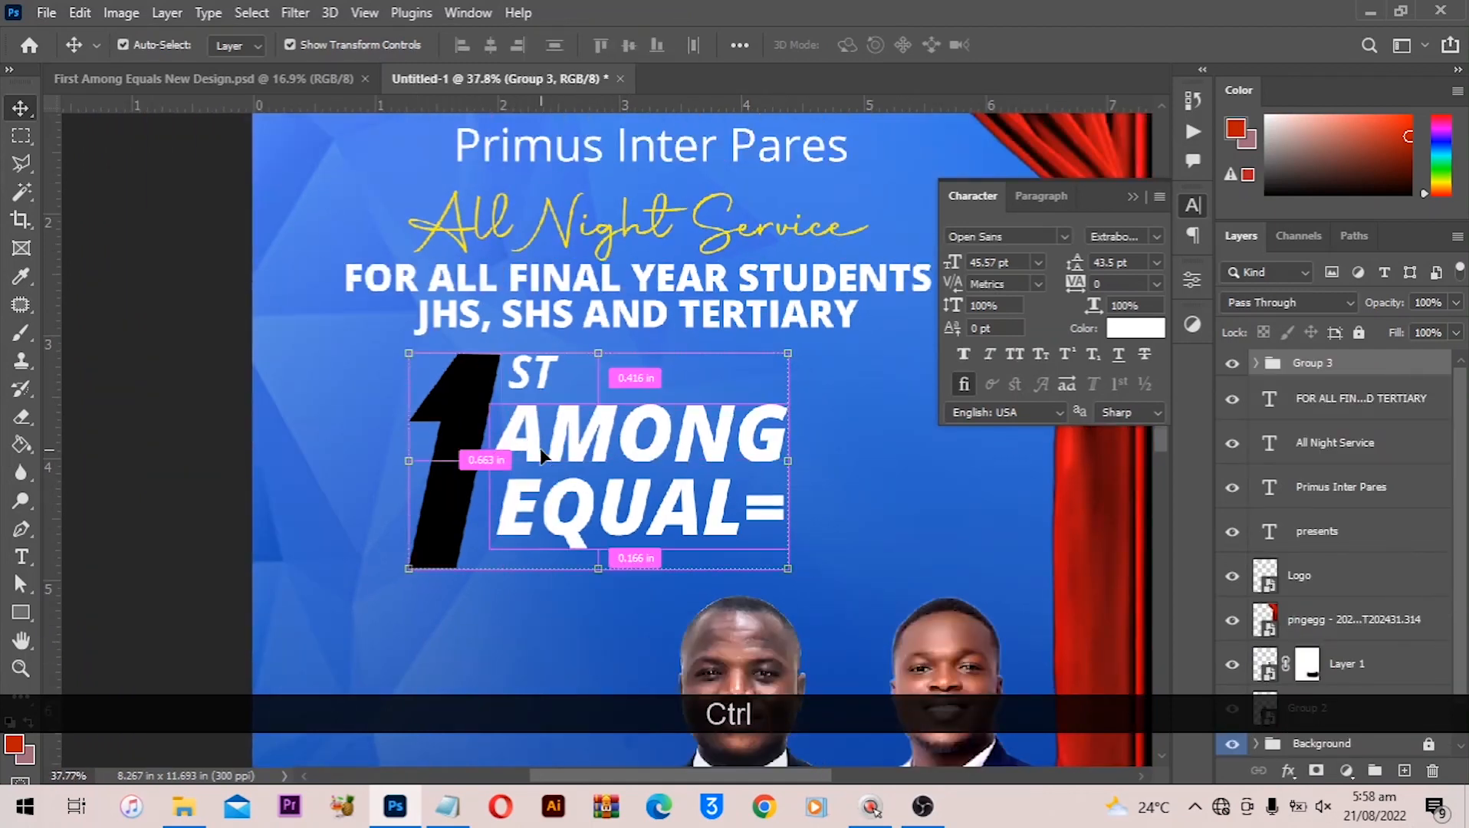
drag(556, 452, 590, 453)
scroll(571, 466, down, 1)
scroll(571, 466, down, 2)
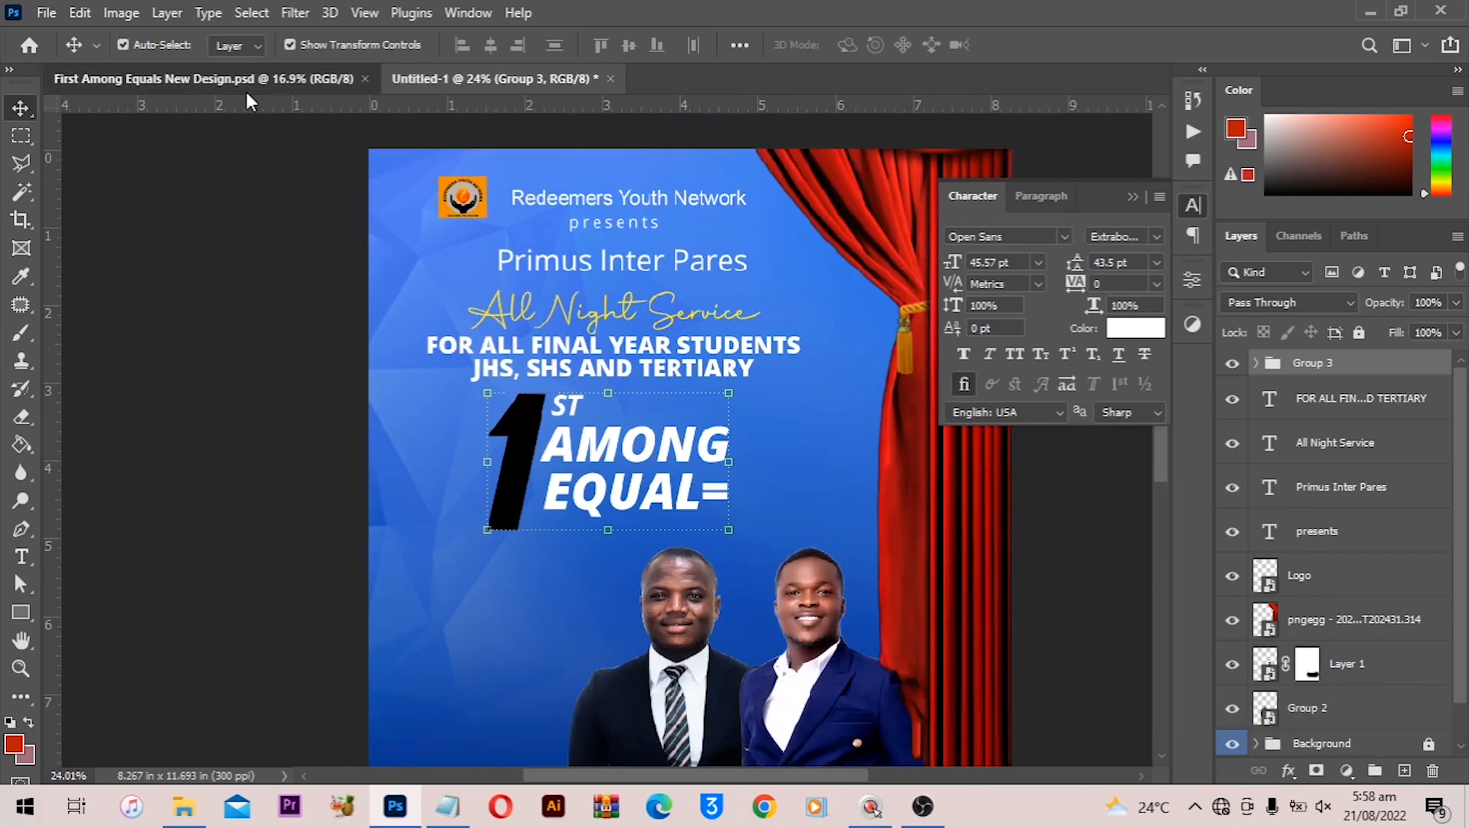
Check the finished design and give the title group a 12 px white outside stroke at 100% opacity
click(246, 92)
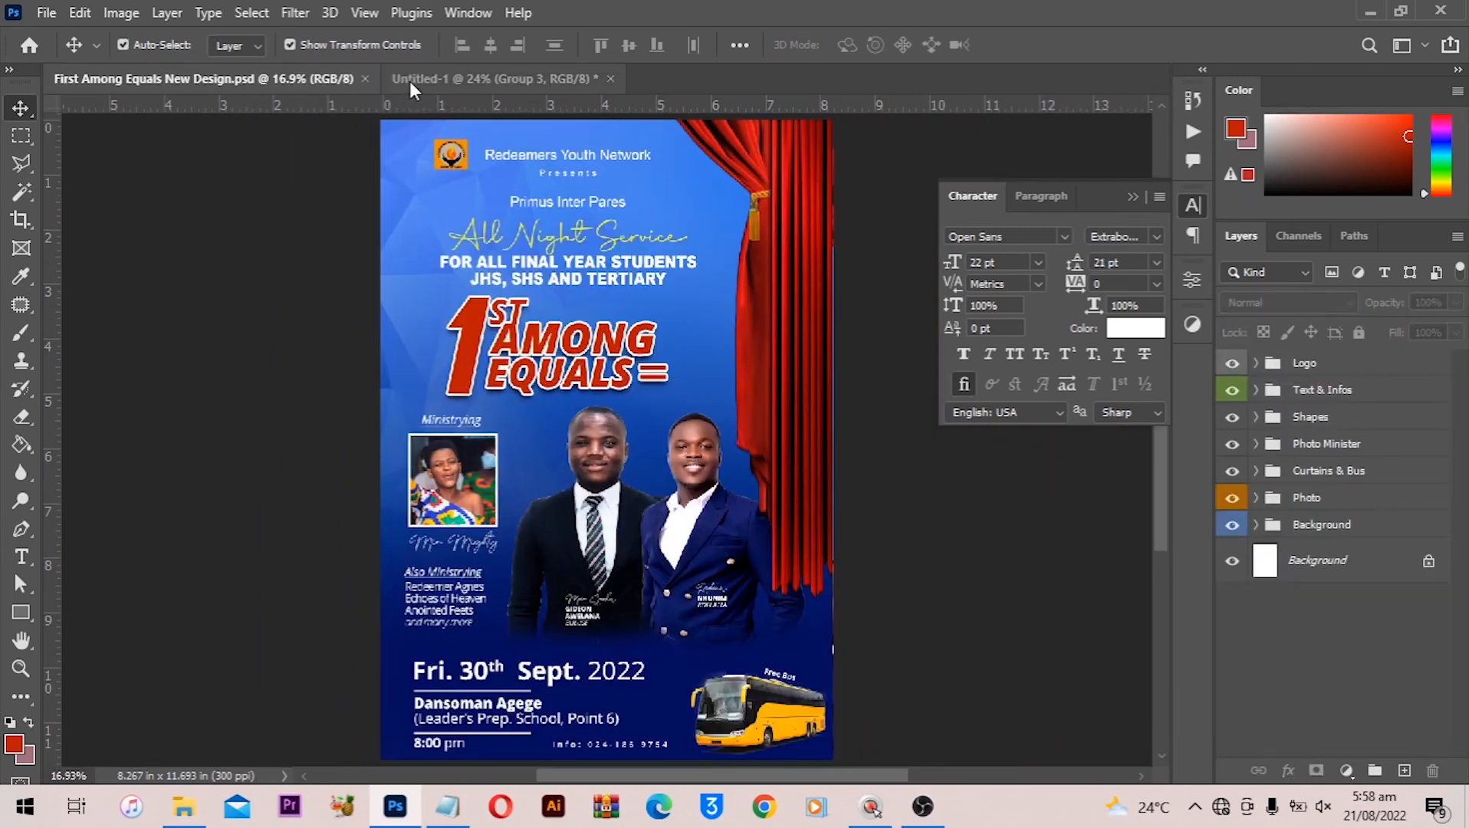
click(442, 77)
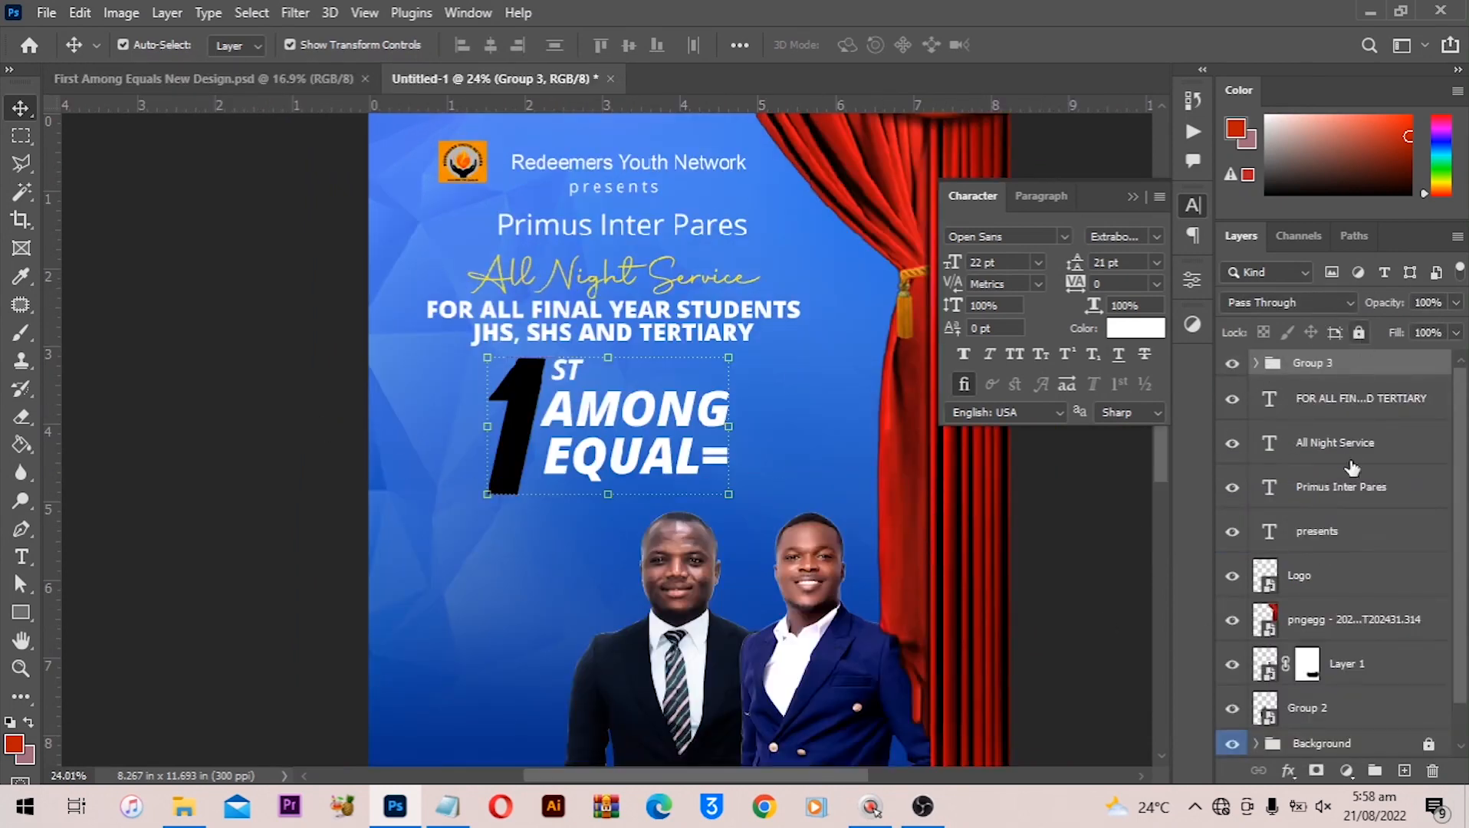
click(1287, 771)
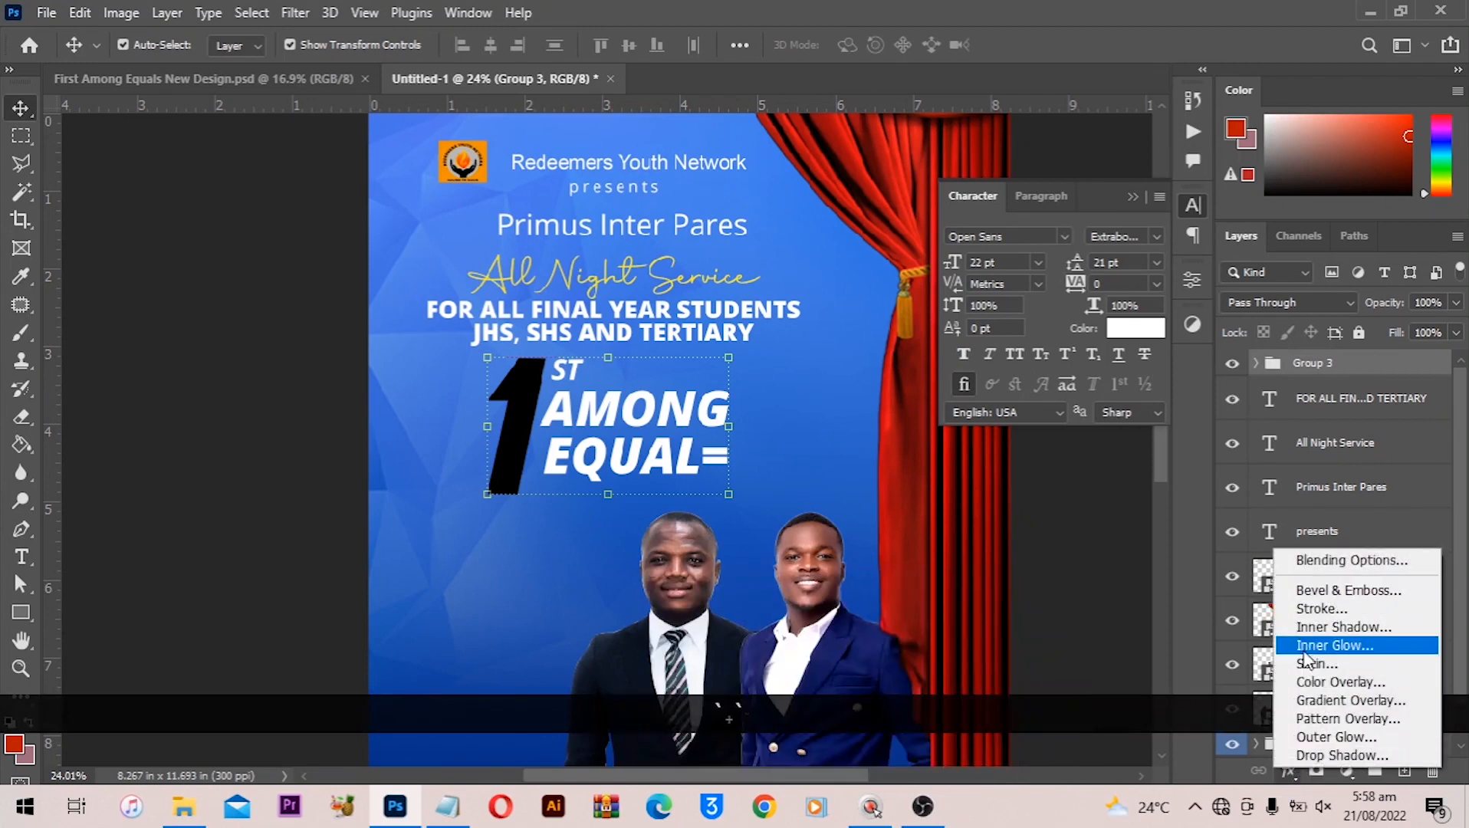
click(1323, 608)
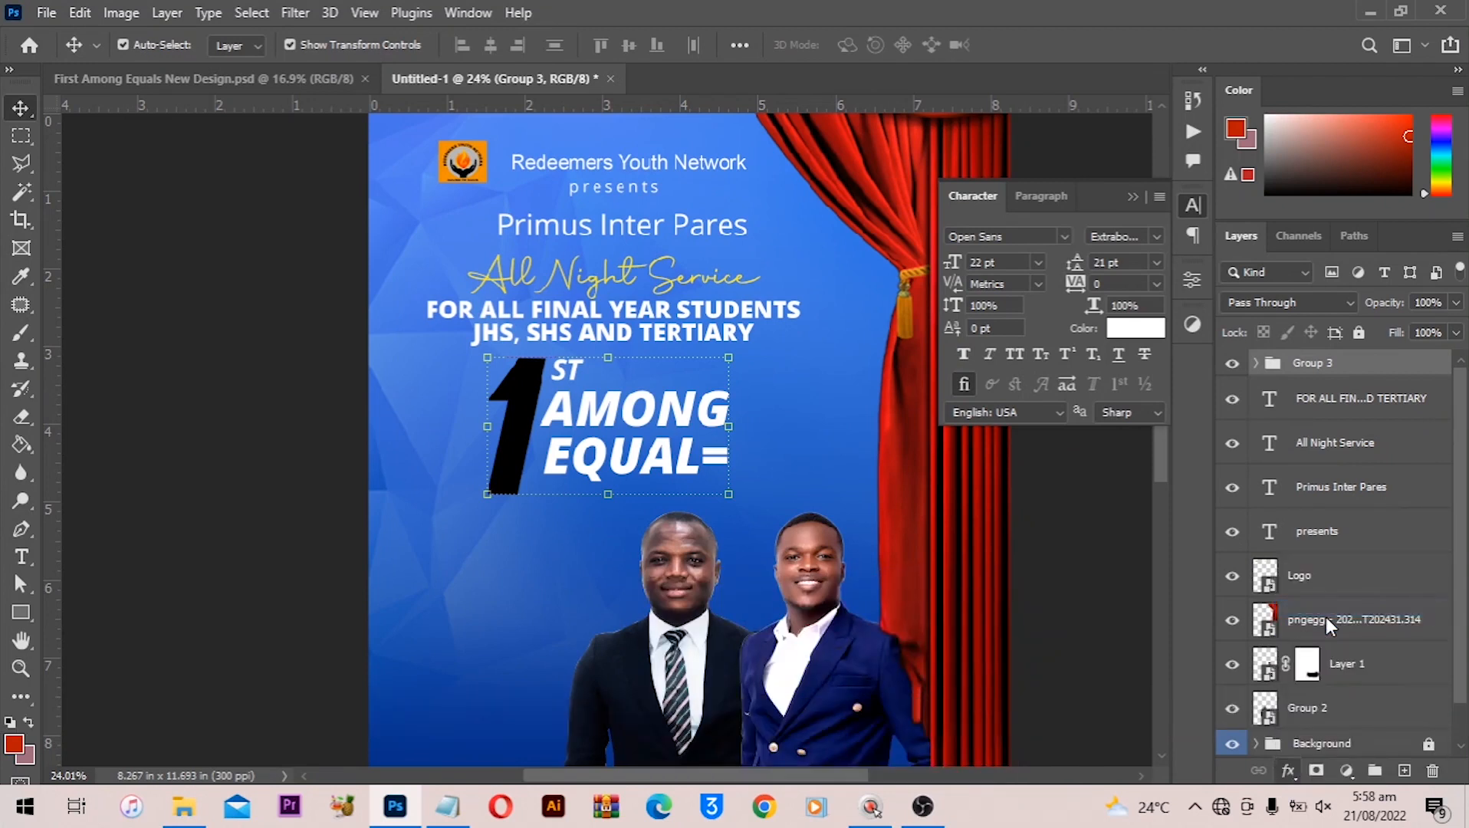
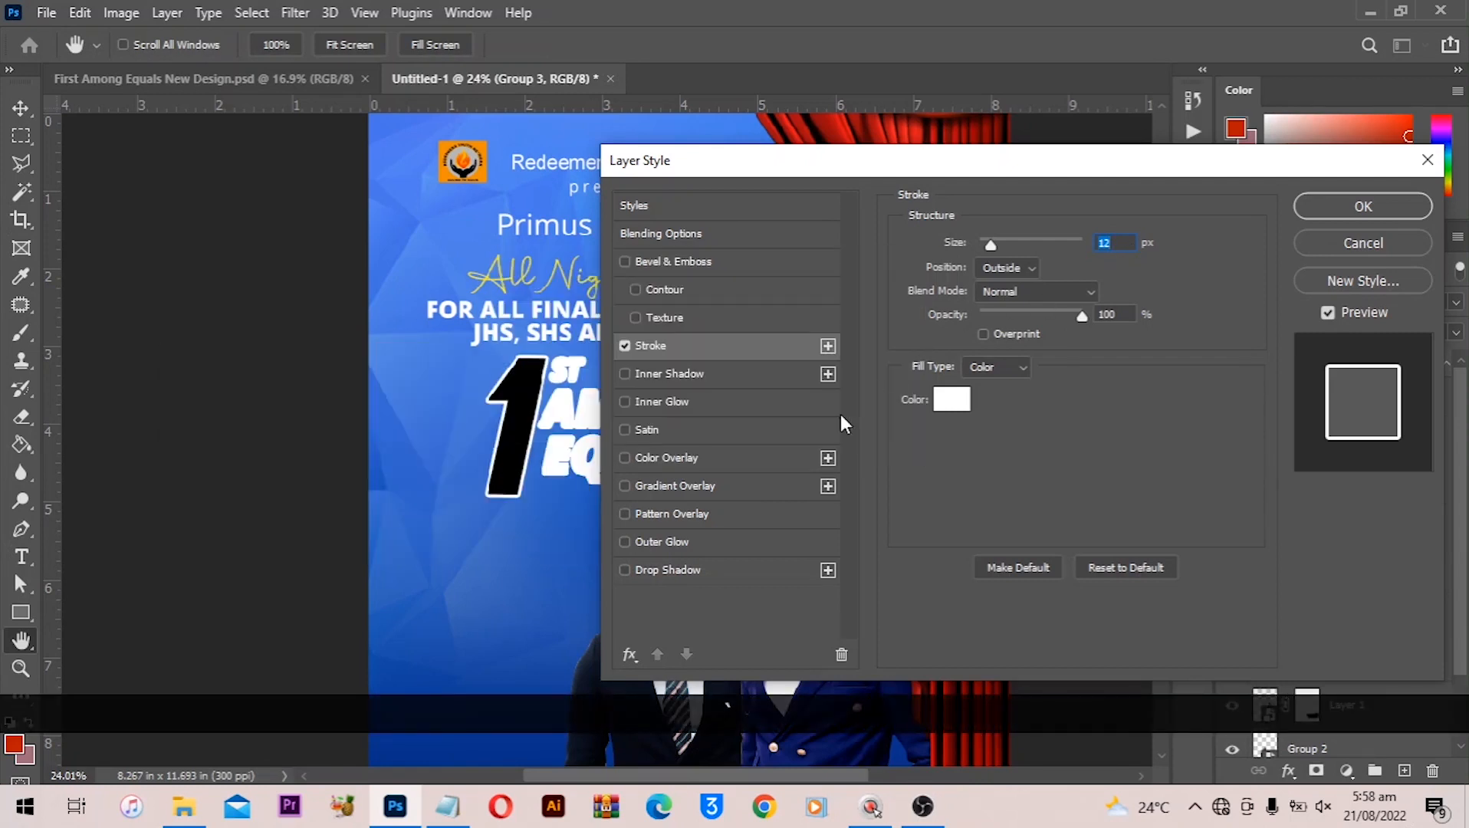
Add a Color Overlay to the title group in red b71111 sampled from the curtain
click(647, 457)
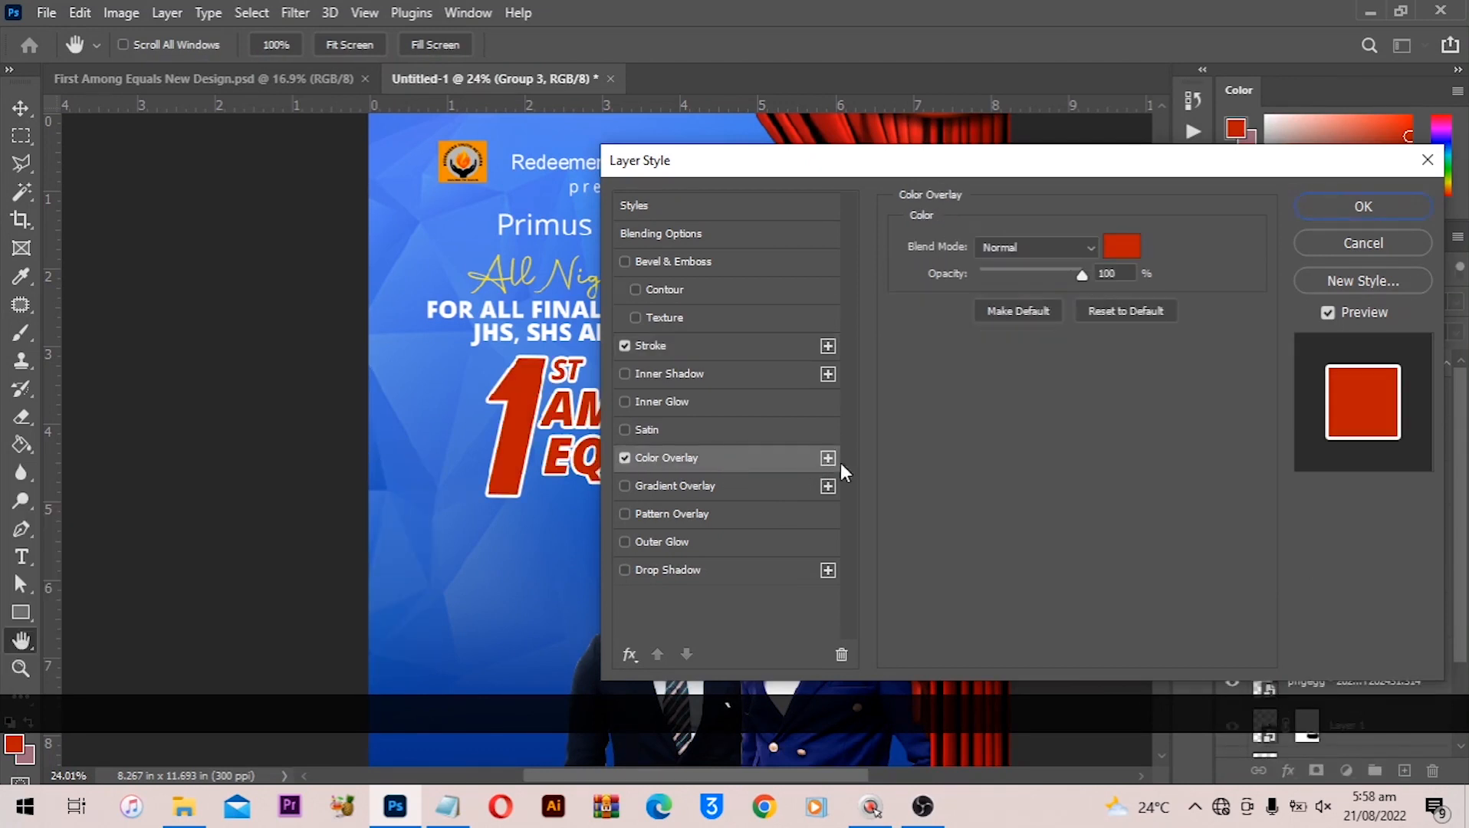
click(1125, 244)
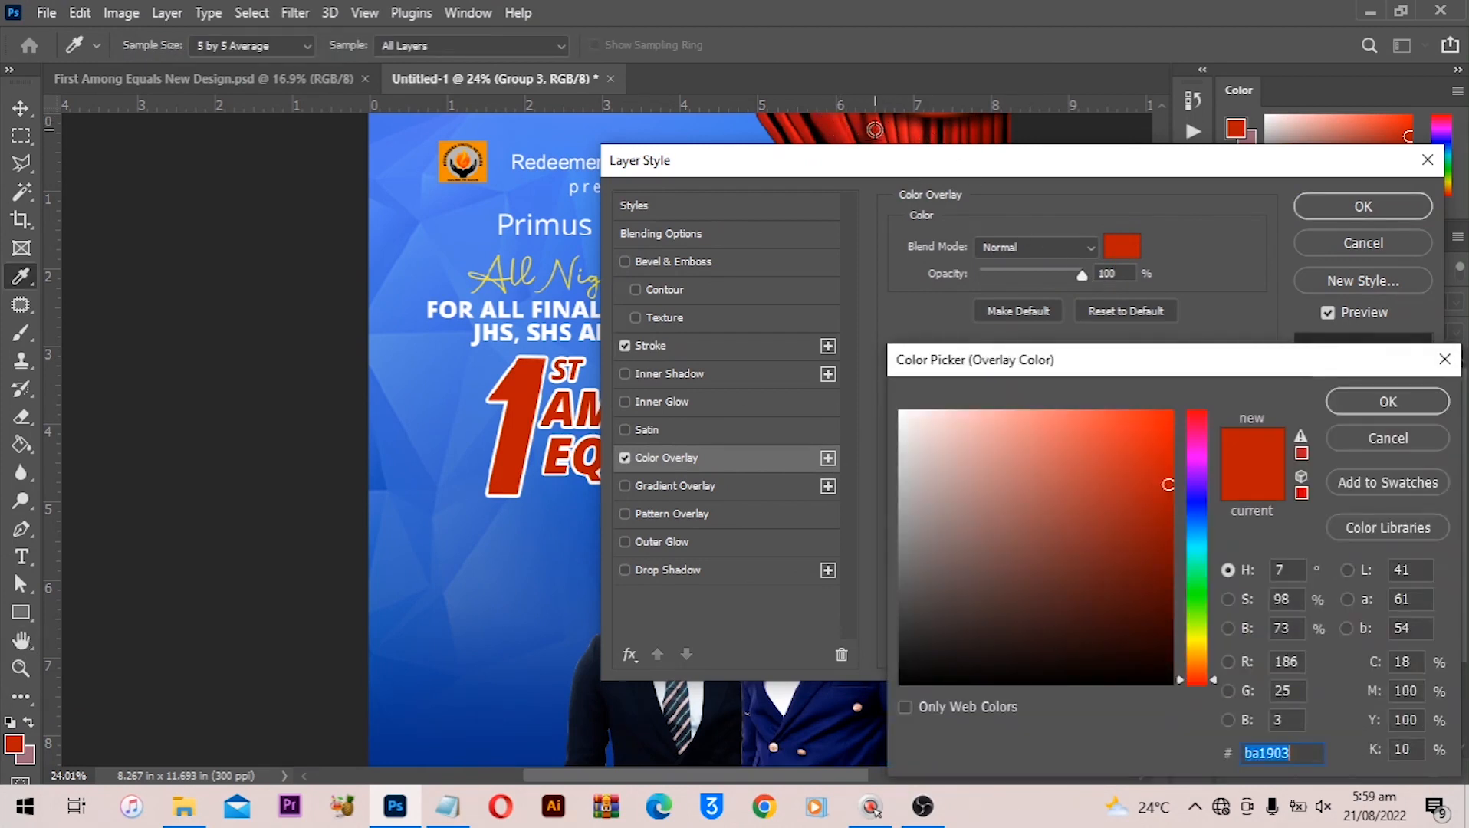
click(876, 127)
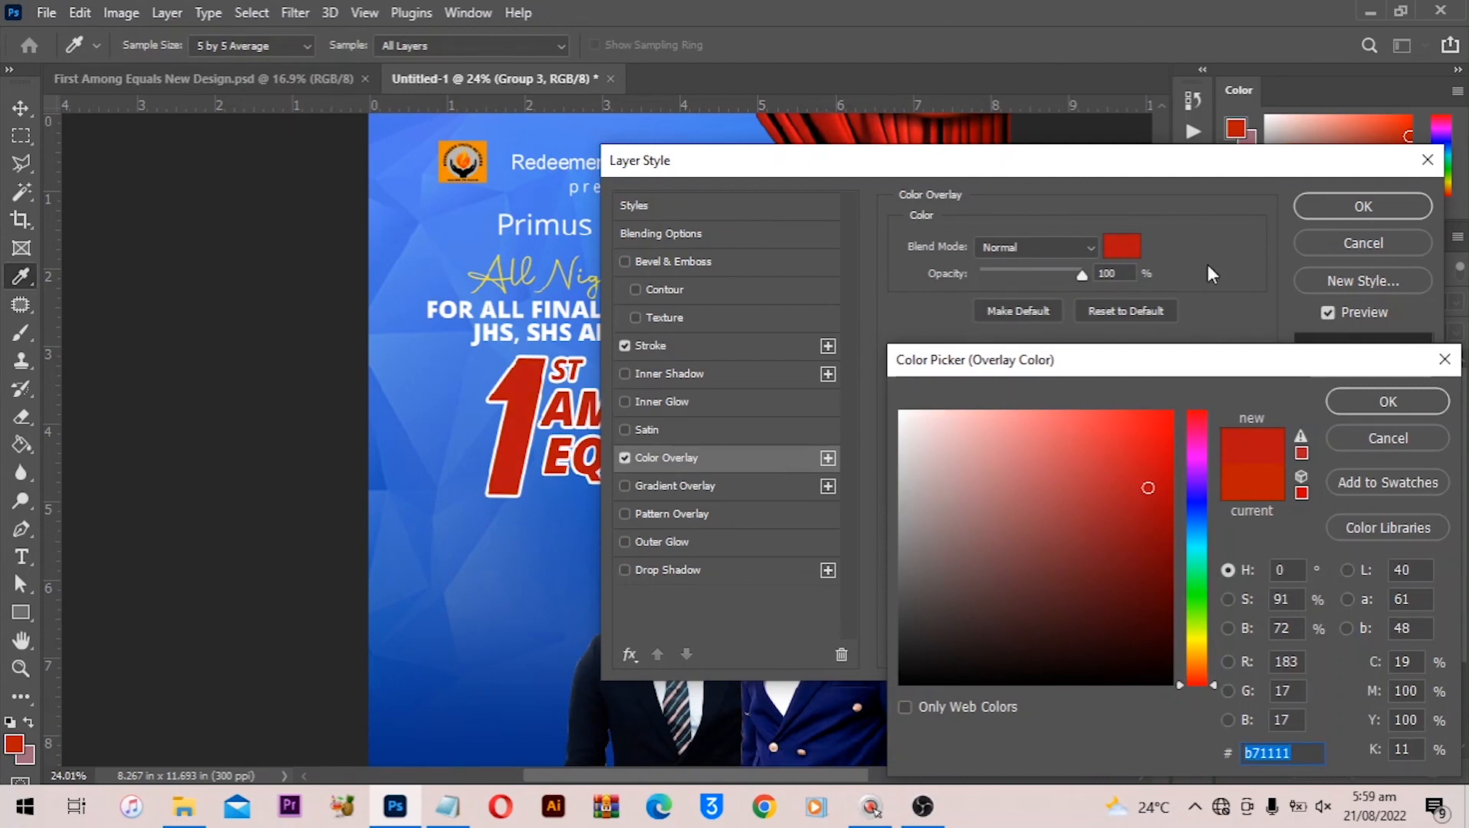
click(1389, 401)
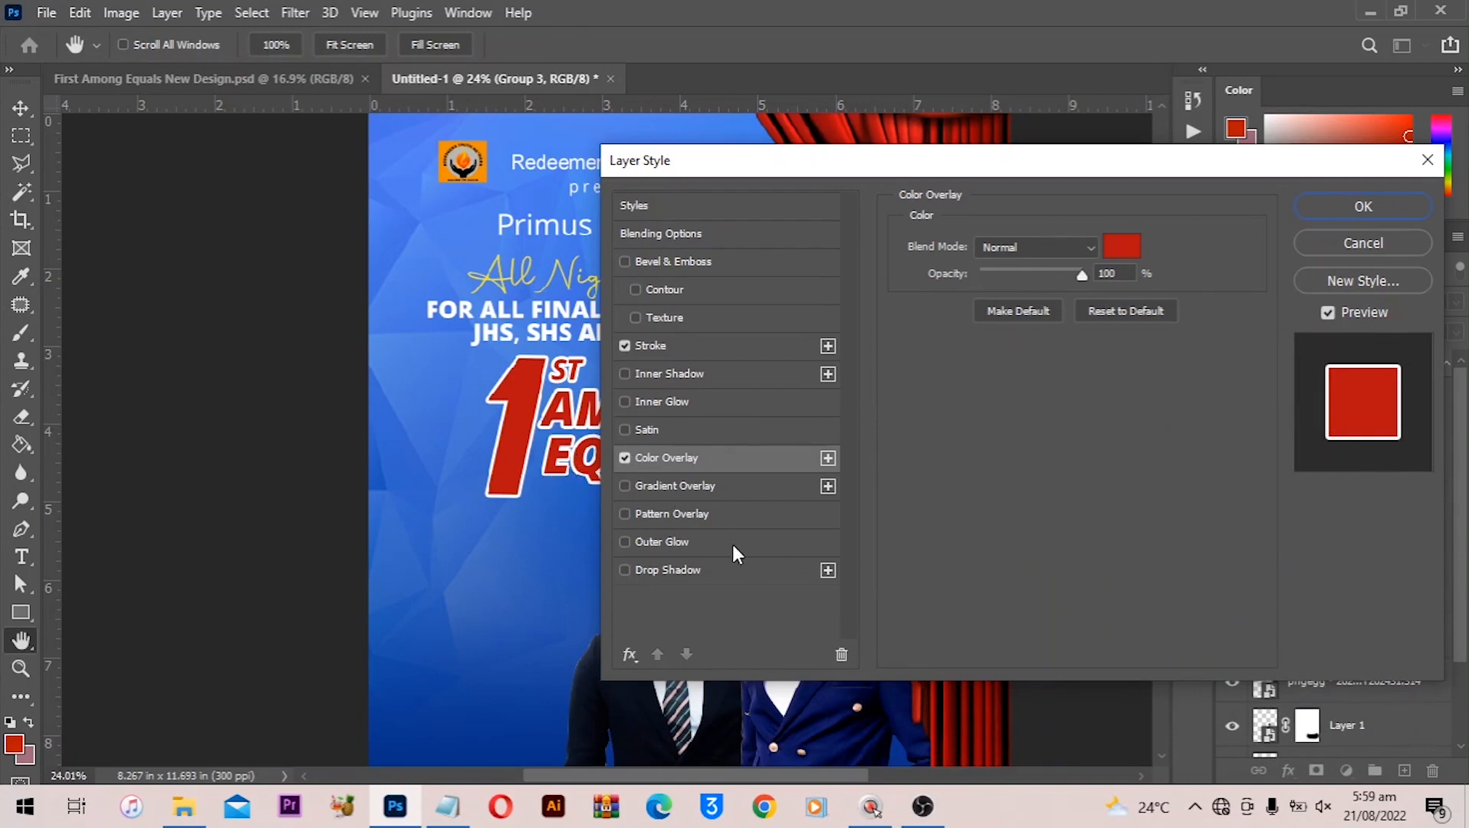
Add a black Multiply drop shadow to the title group with 100% opacity, 79° angle, 22 px distance and 35 px size, and apply the styles
click(665, 574)
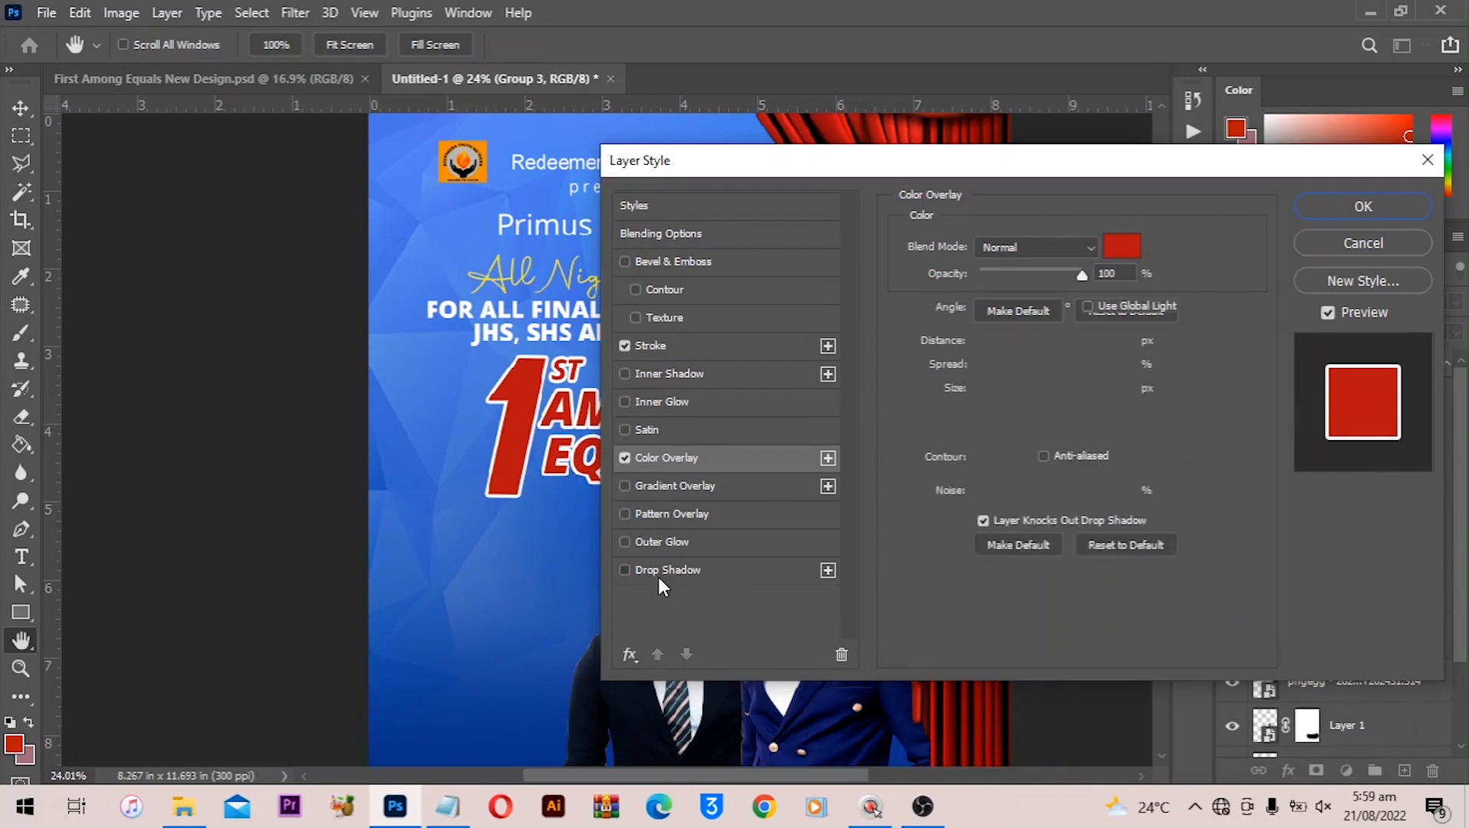
click(834, 207)
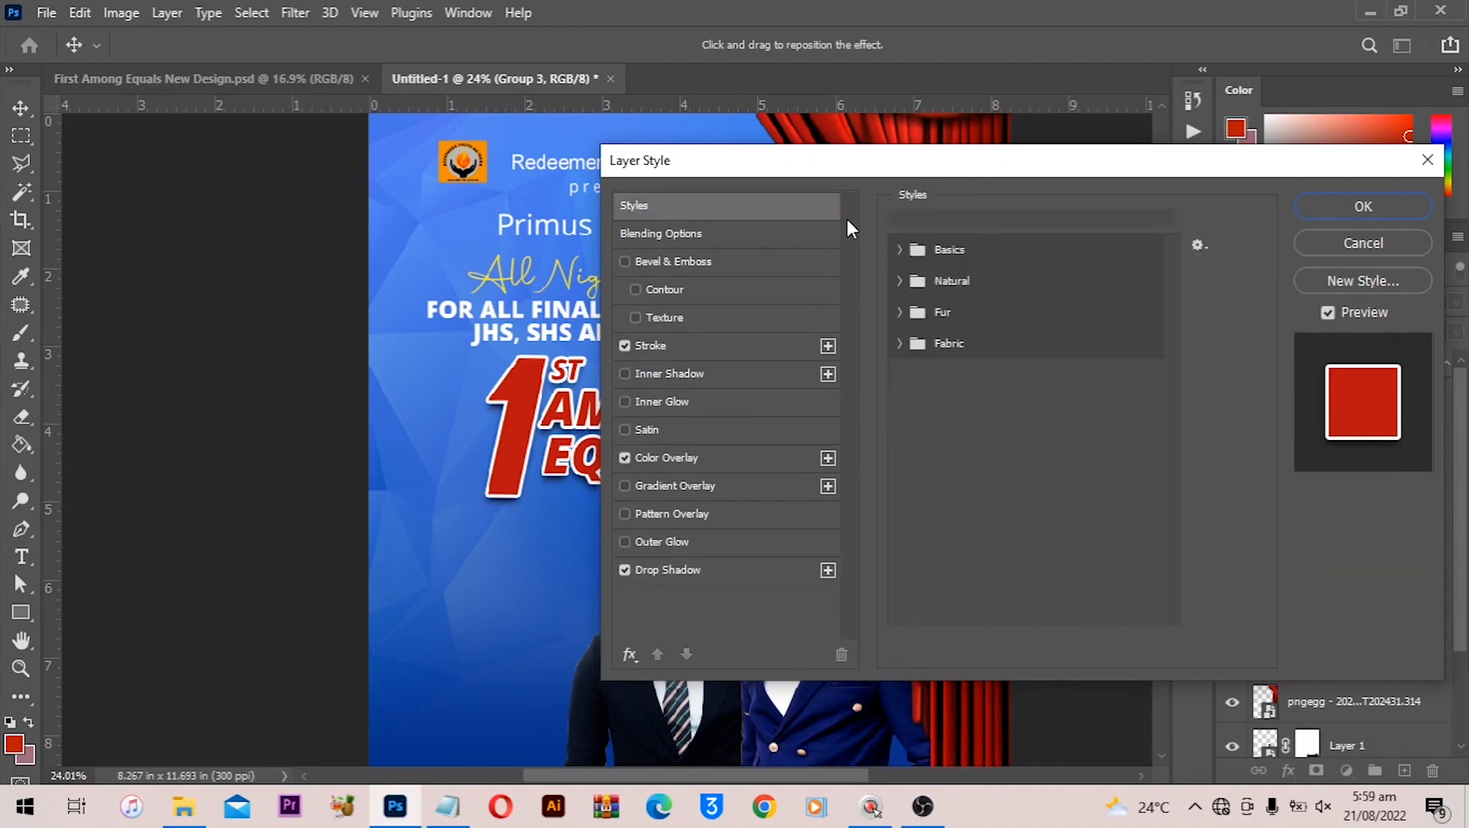
click(685, 570)
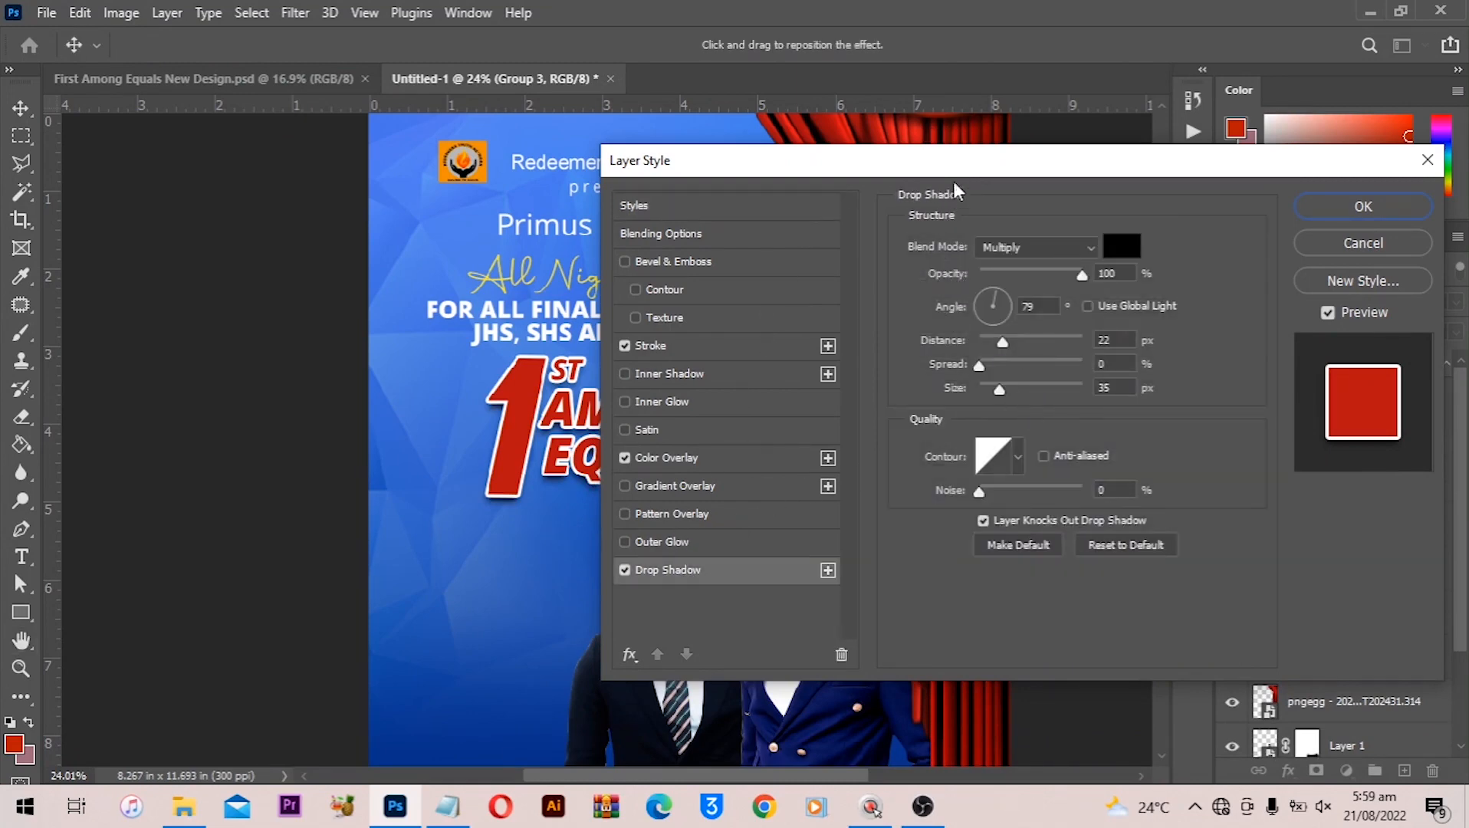
drag(956, 170, 1143, 154)
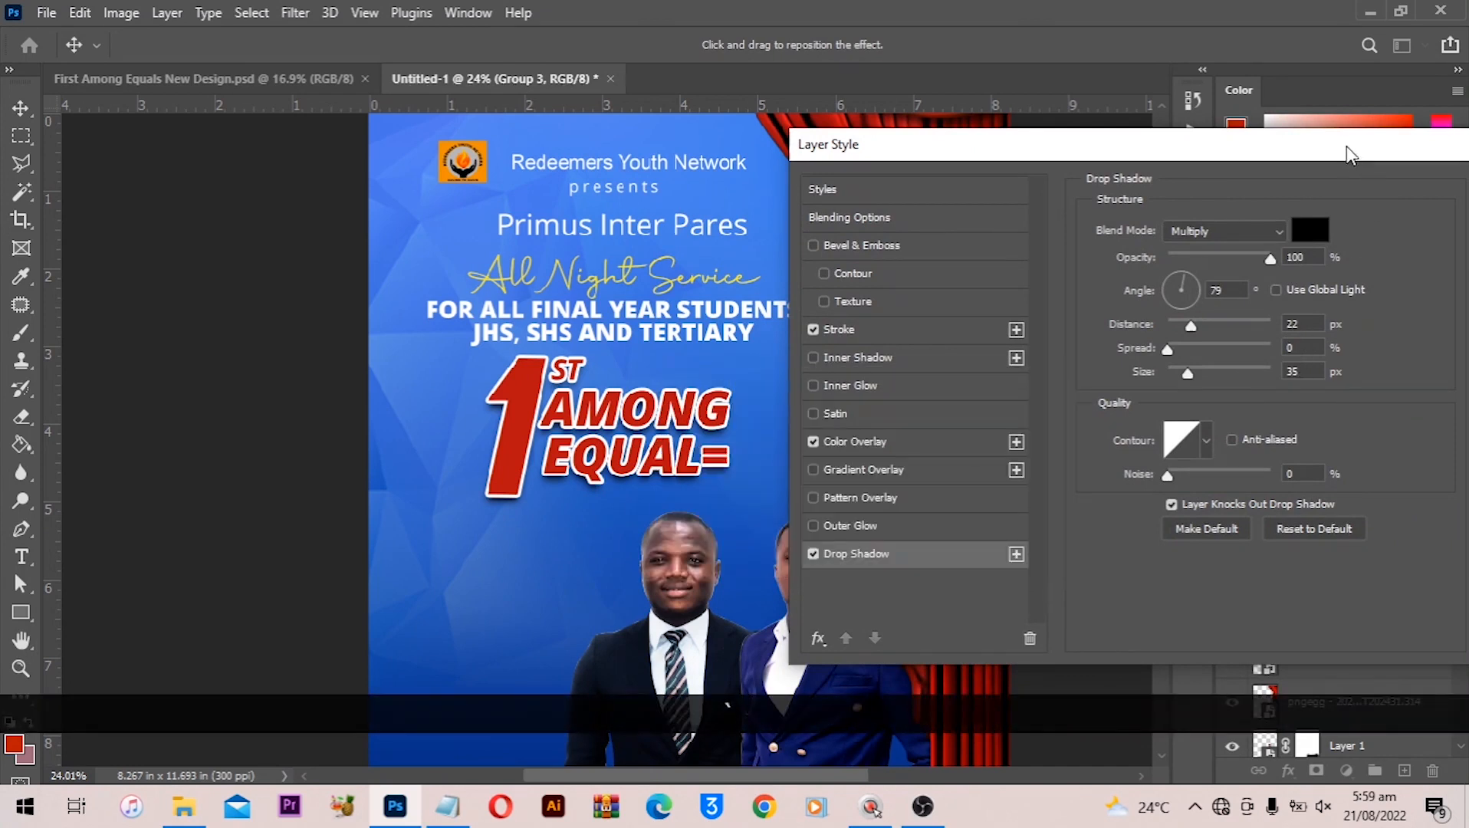
drag(1229, 146, 1108, 152)
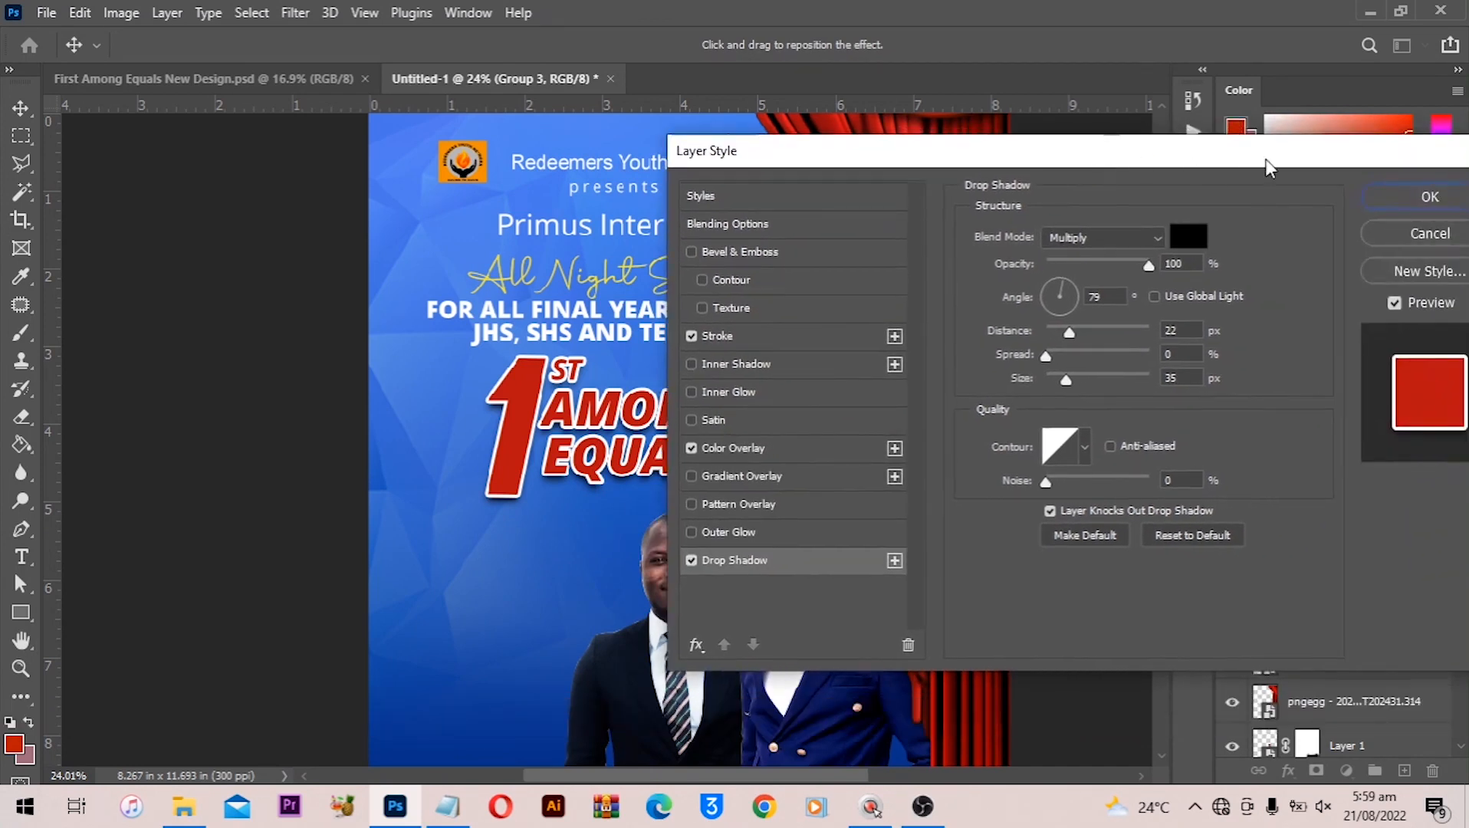
click(1391, 197)
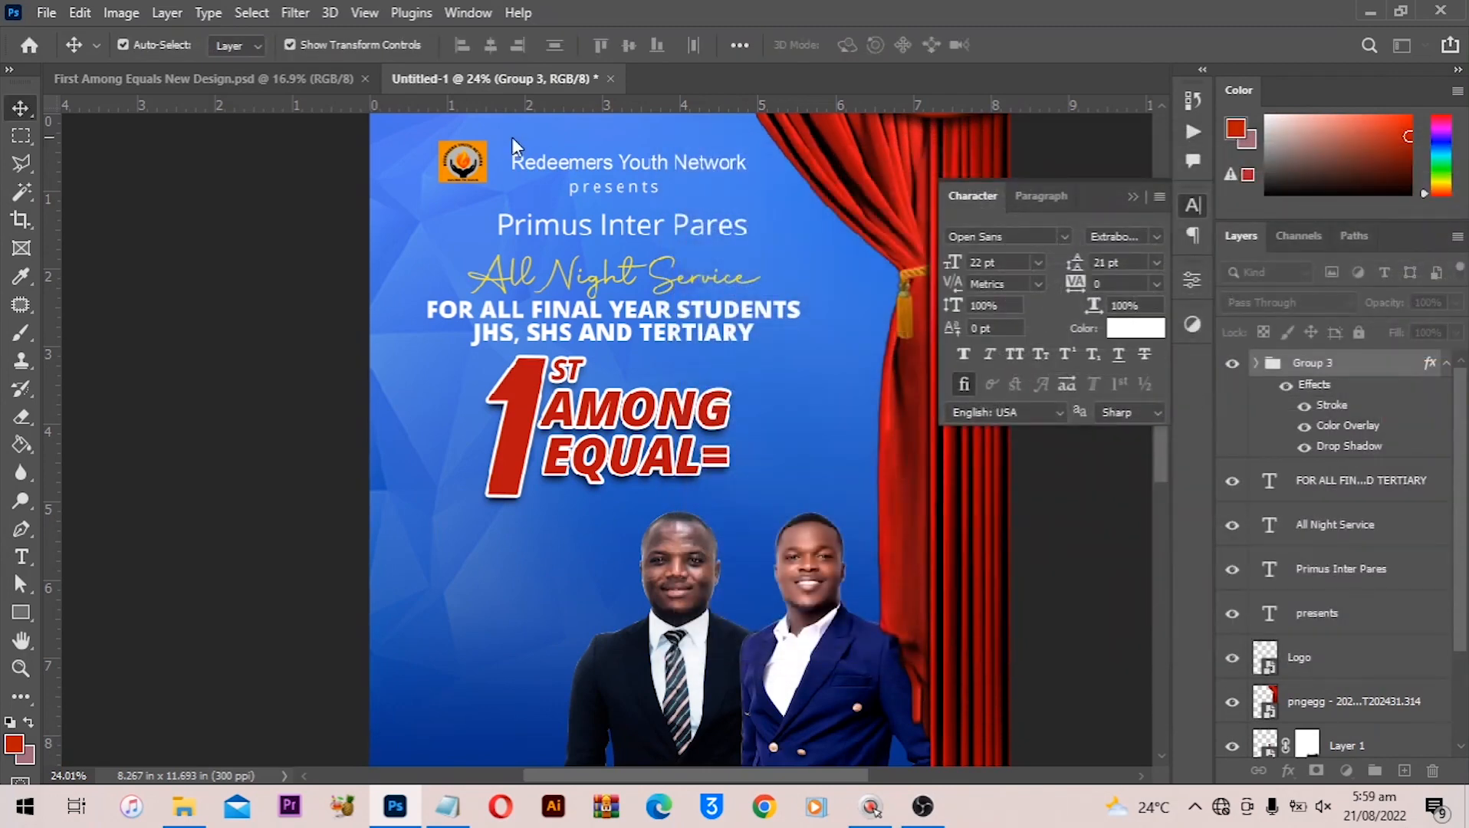
Compare with the finished design and correct the title's second line to EQUALS=
click(266, 91)
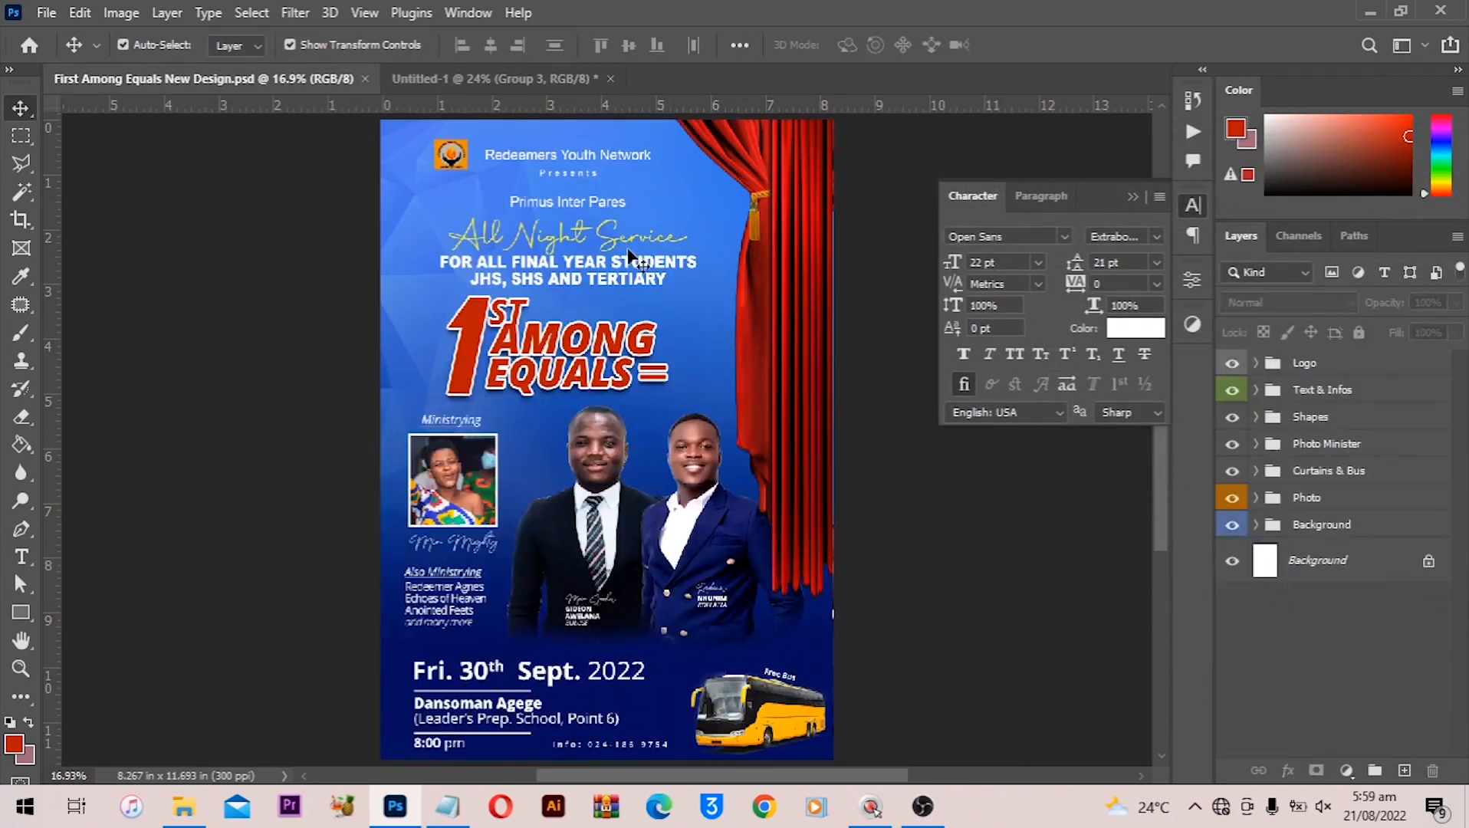
click(483, 78)
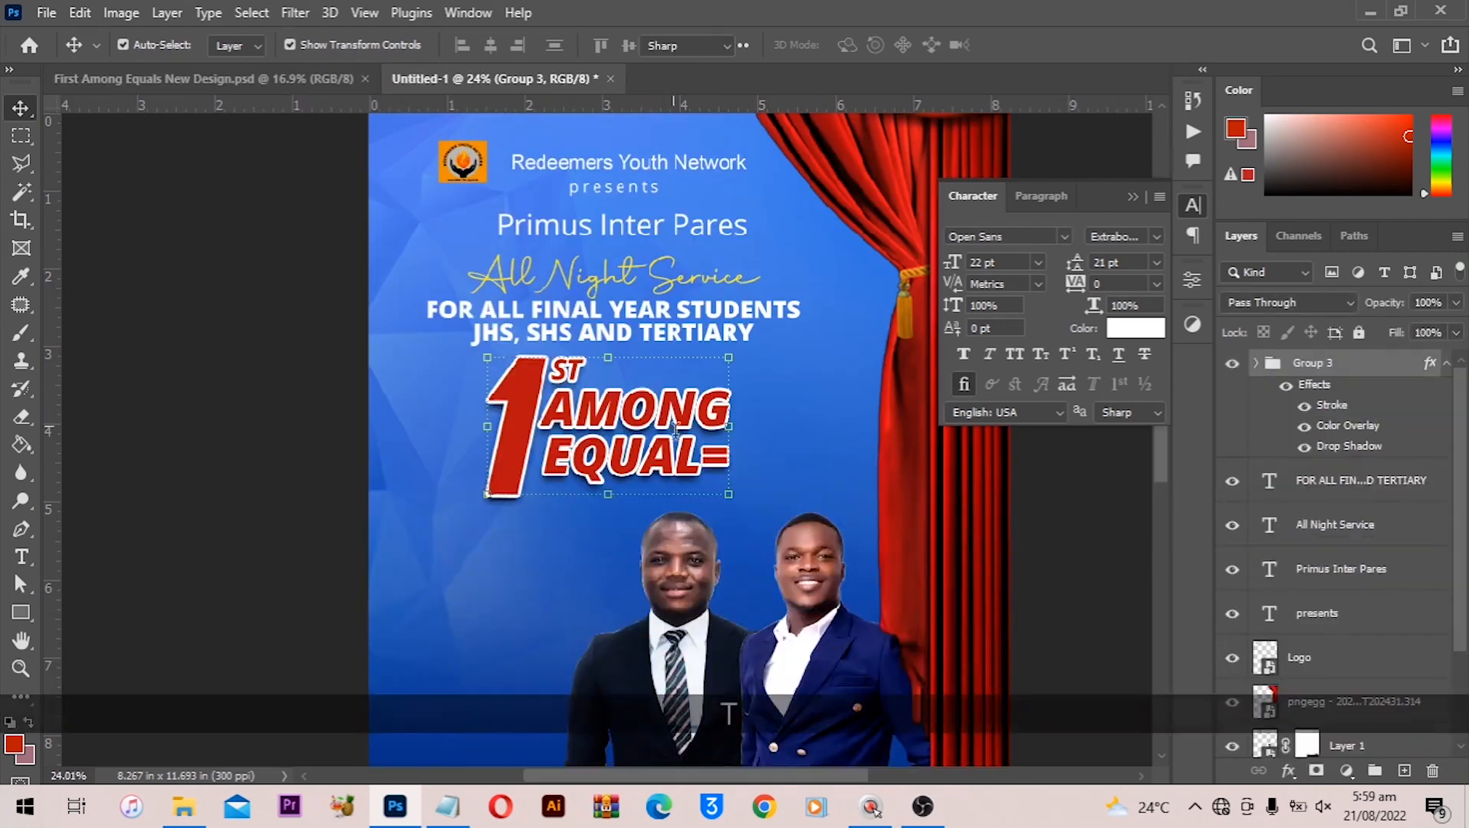
key(t)
click(698, 458)
text(S)
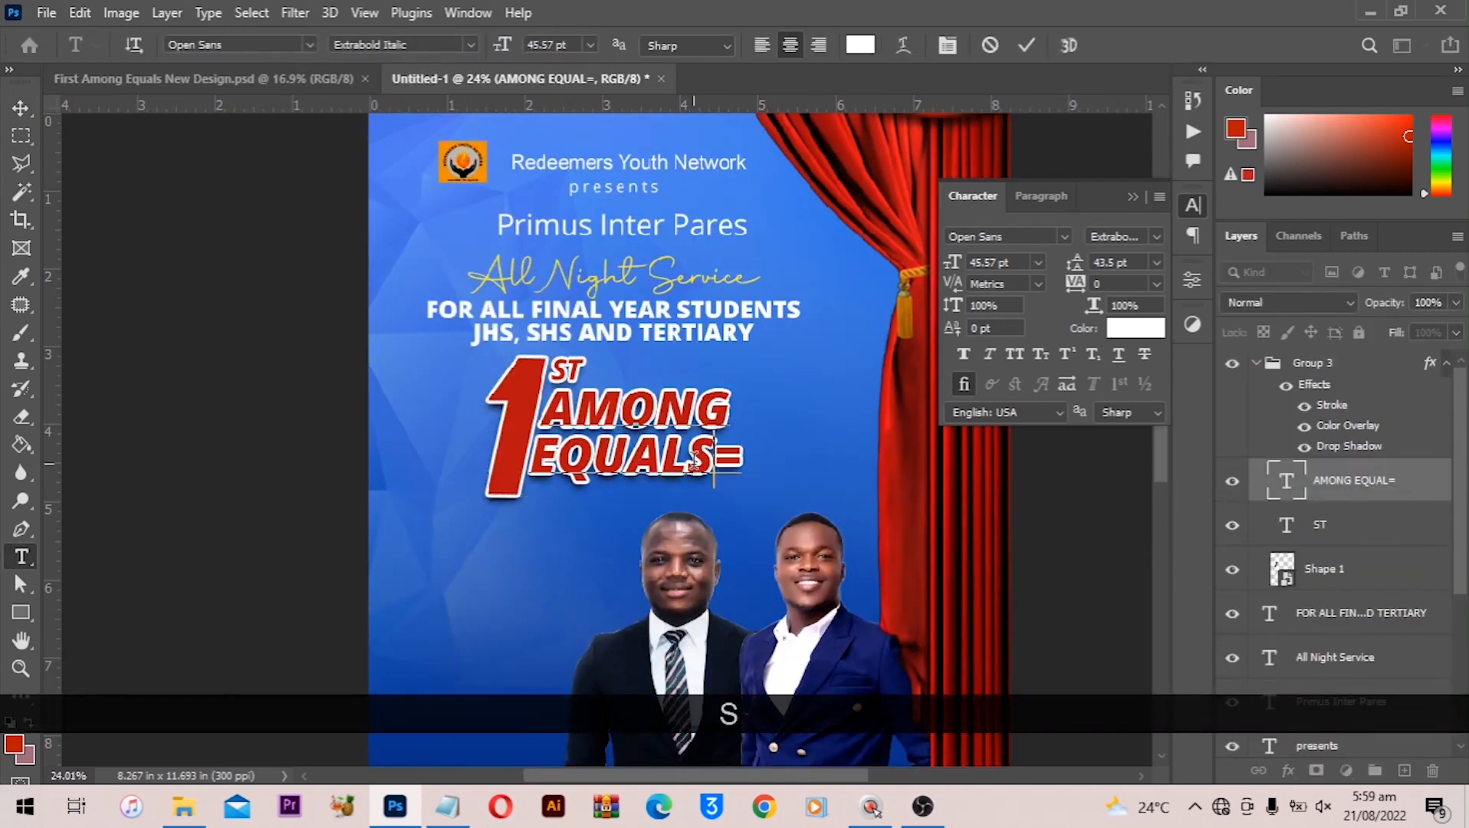
key(Return)
key(v)
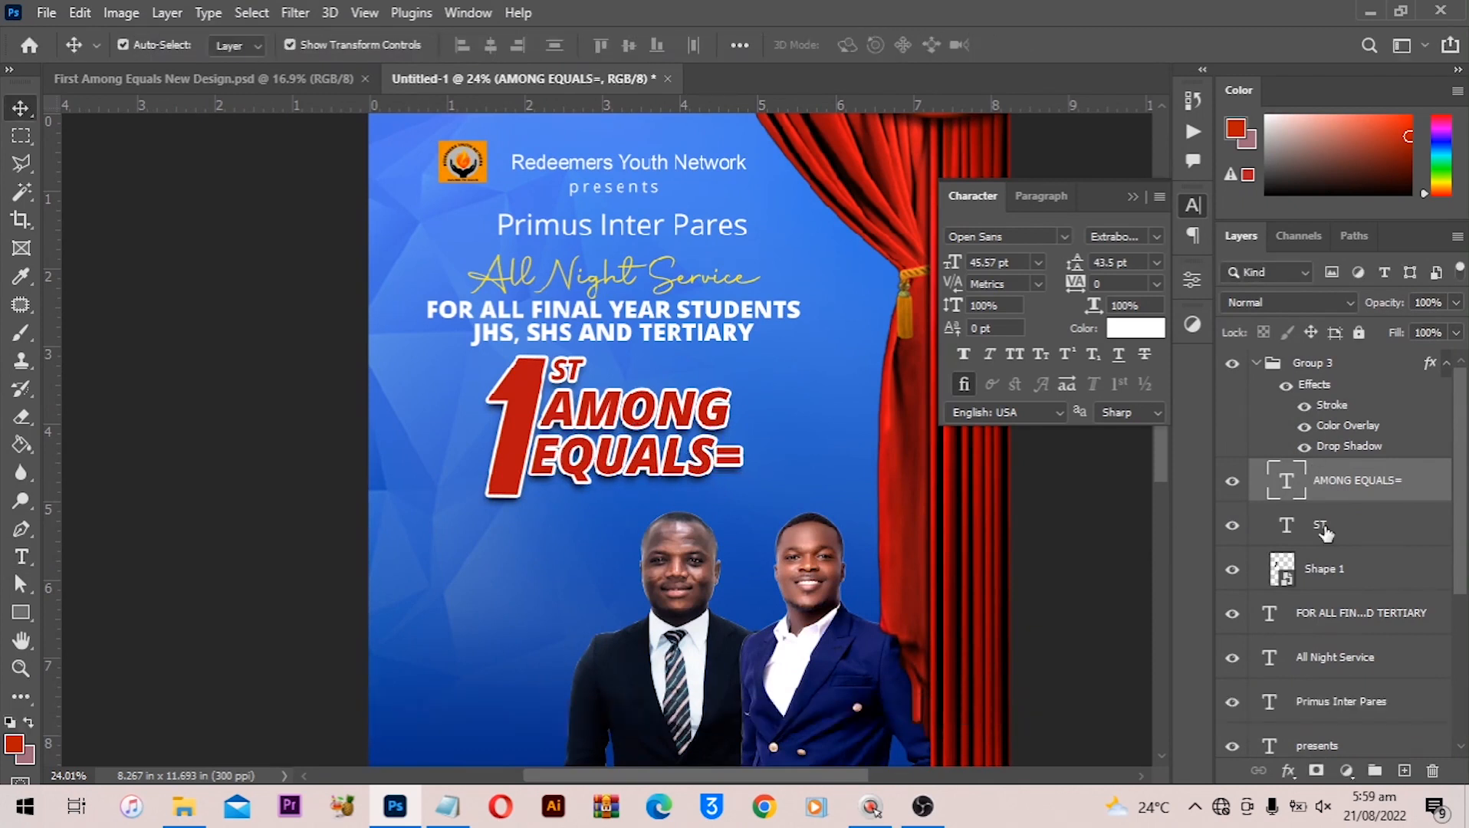
click(1325, 531)
key(shift+Left)
key(ctrl+z)
Nudge the numeral 1 shape slightly left to clear the EQUALS= text
click(1347, 572)
key(Left)
key(Left)
Collapse the title group and its list of effects, and fit the whole flyer in view
click(1407, 364)
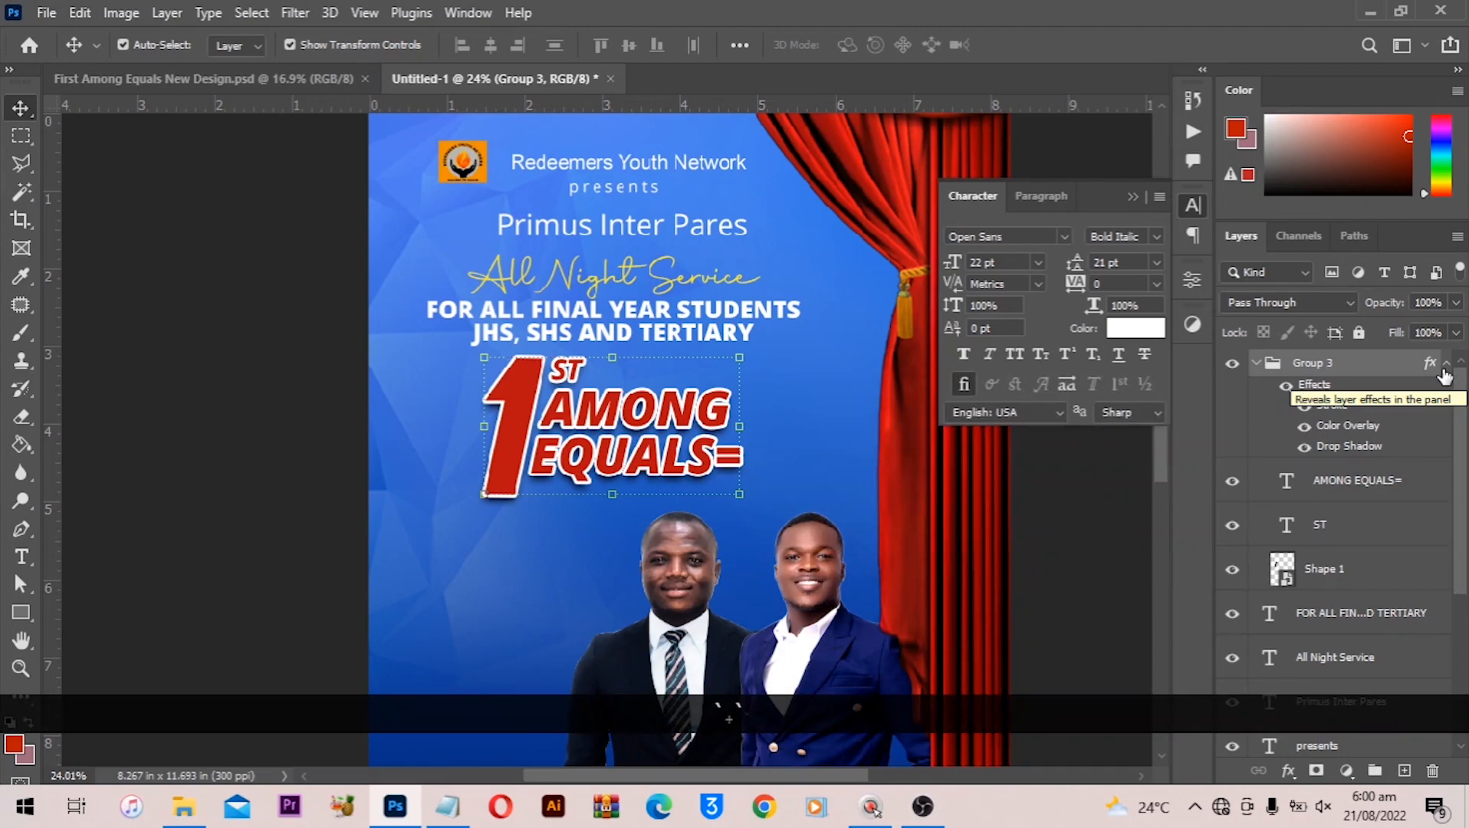
click(1447, 367)
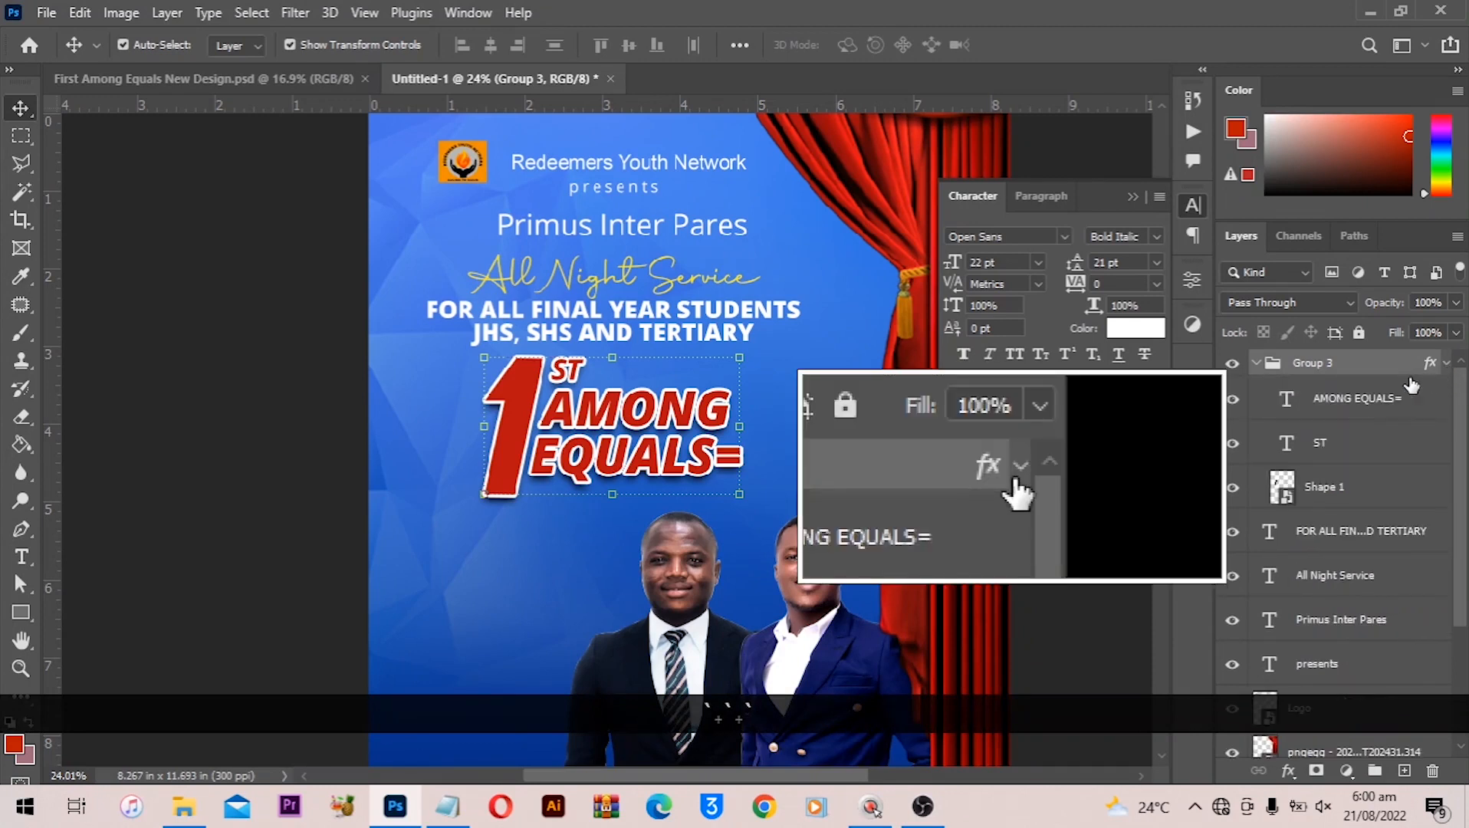
click(1256, 364)
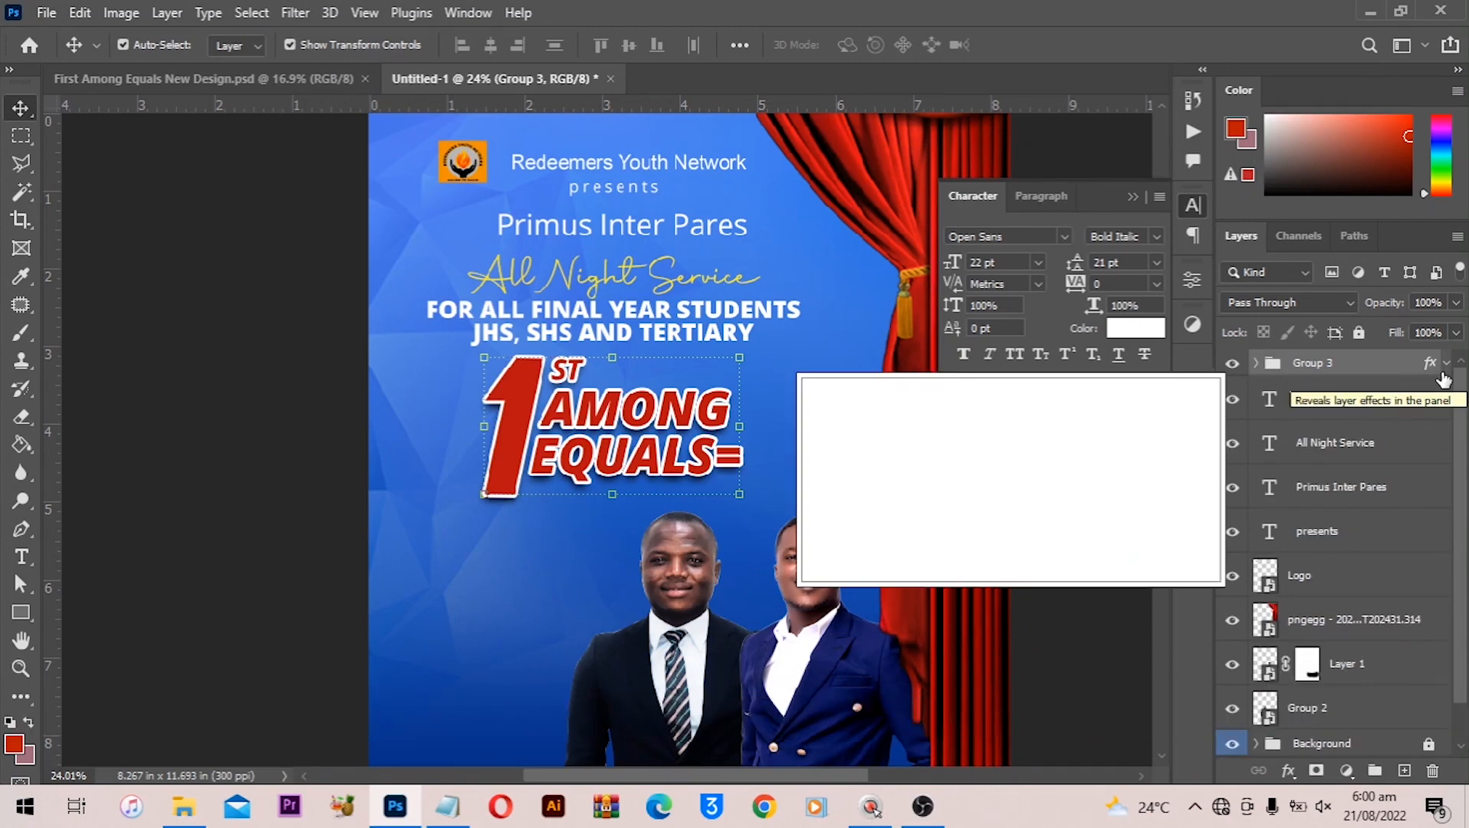
click(1445, 365)
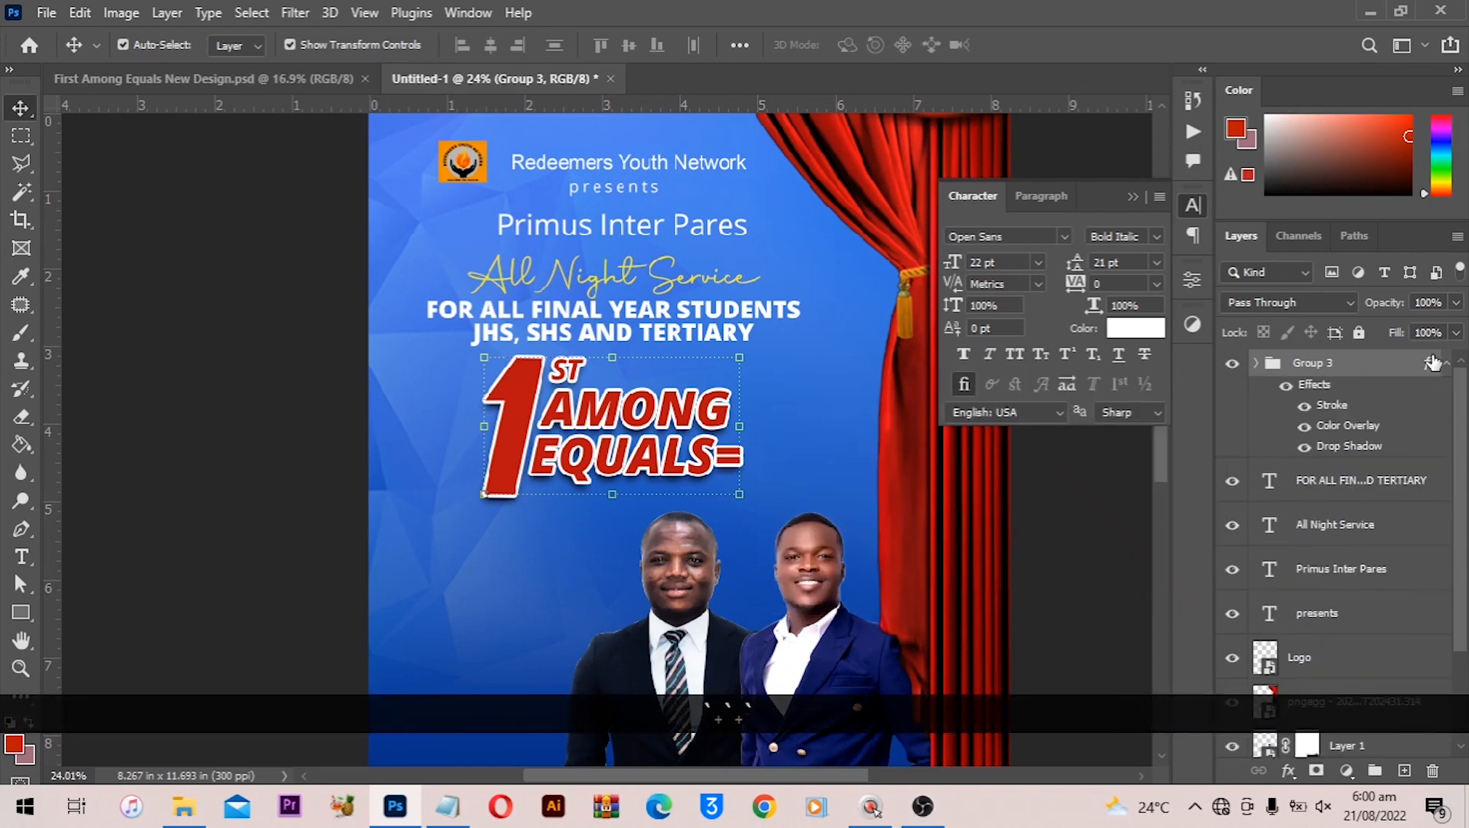
click(1452, 368)
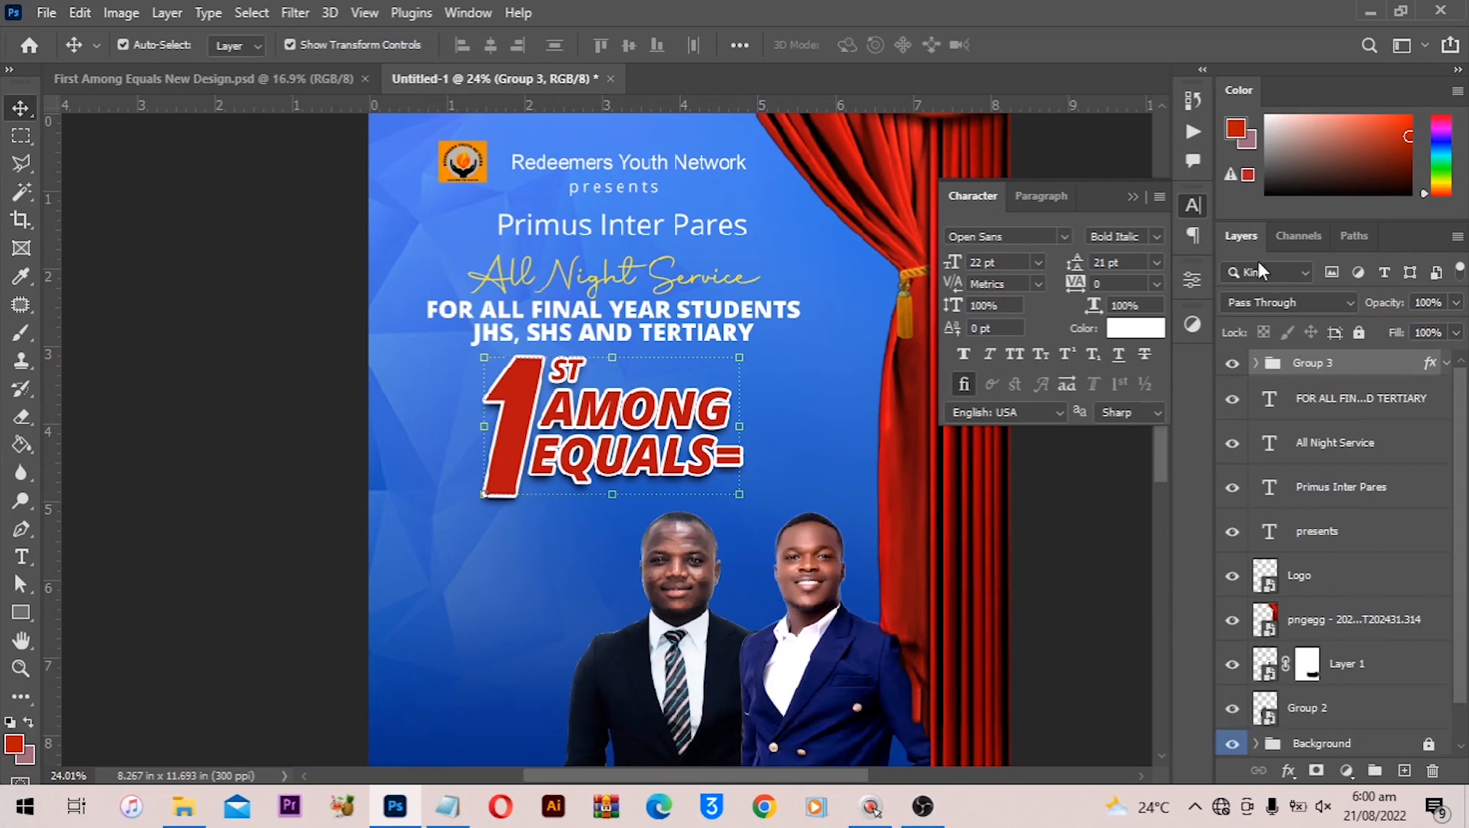
key(ctrl+0)
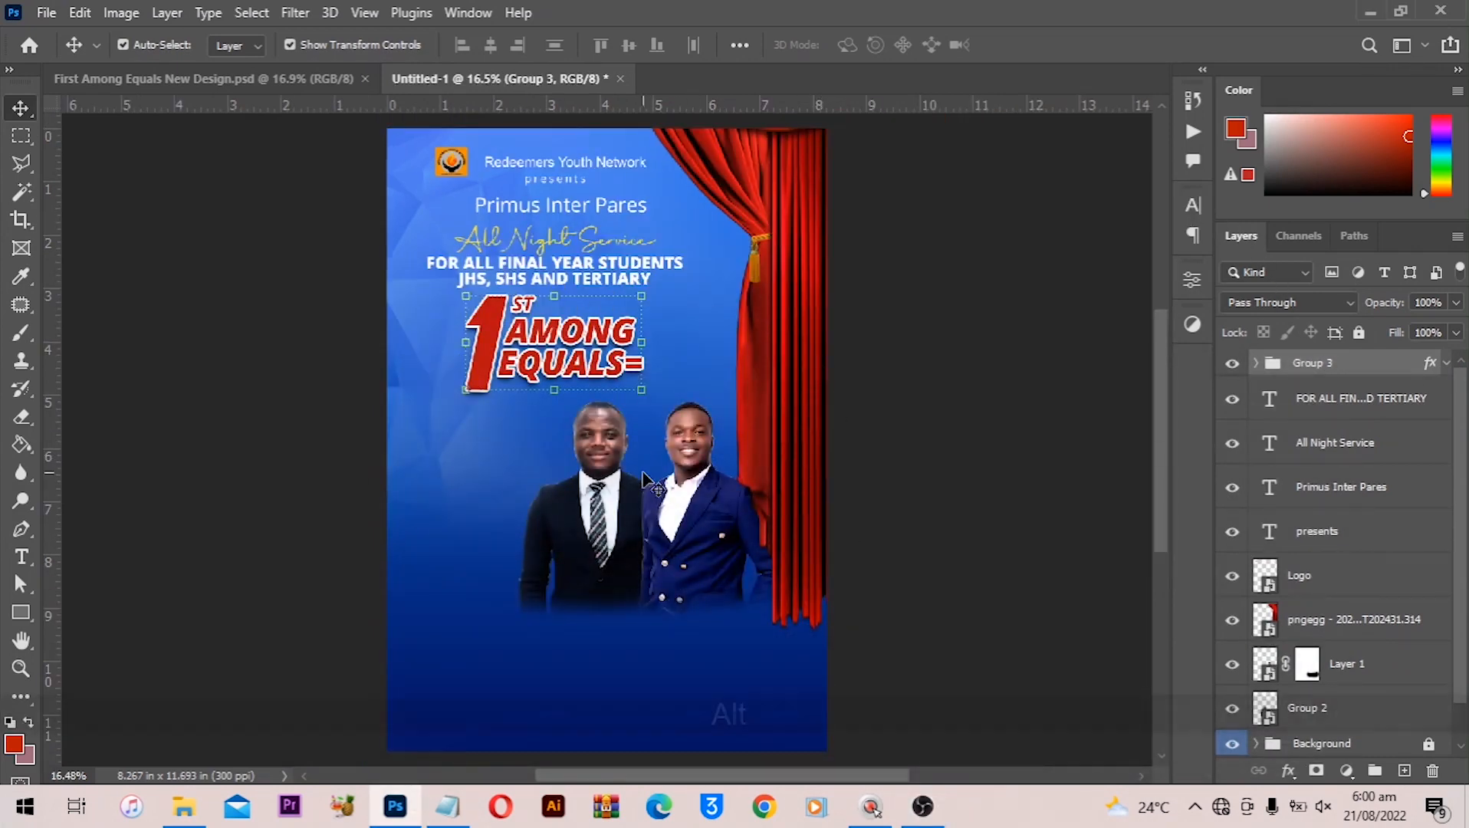
Align the horizontal centers of the title group and the four heading text layers, from presents up to FOR ALL FINAL YEAR STUDENTS
alt+scroll(647, 464, up, 1)
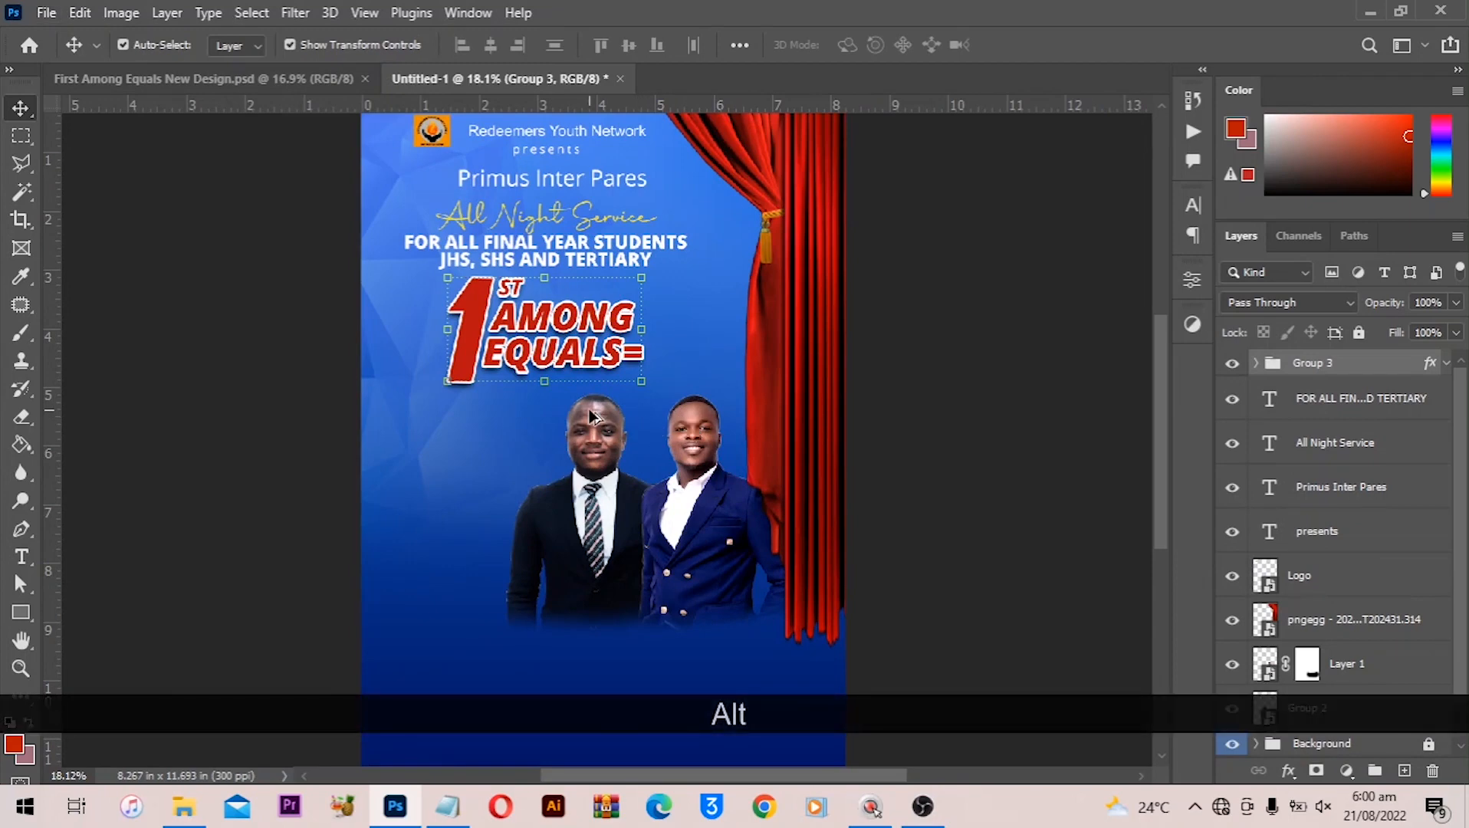
alt+scroll(552, 331, up, 1)
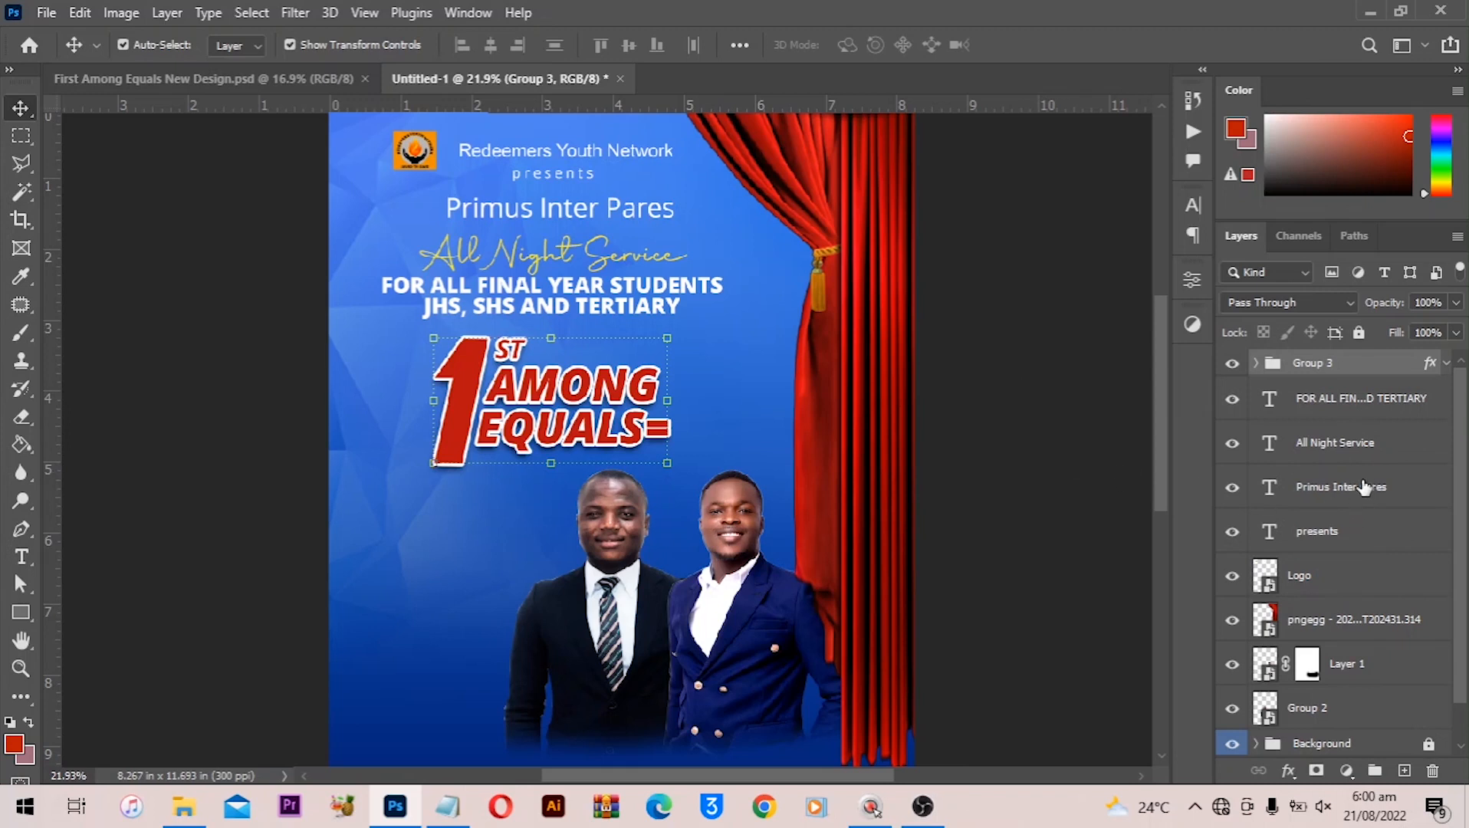
shift+click(1344, 517)
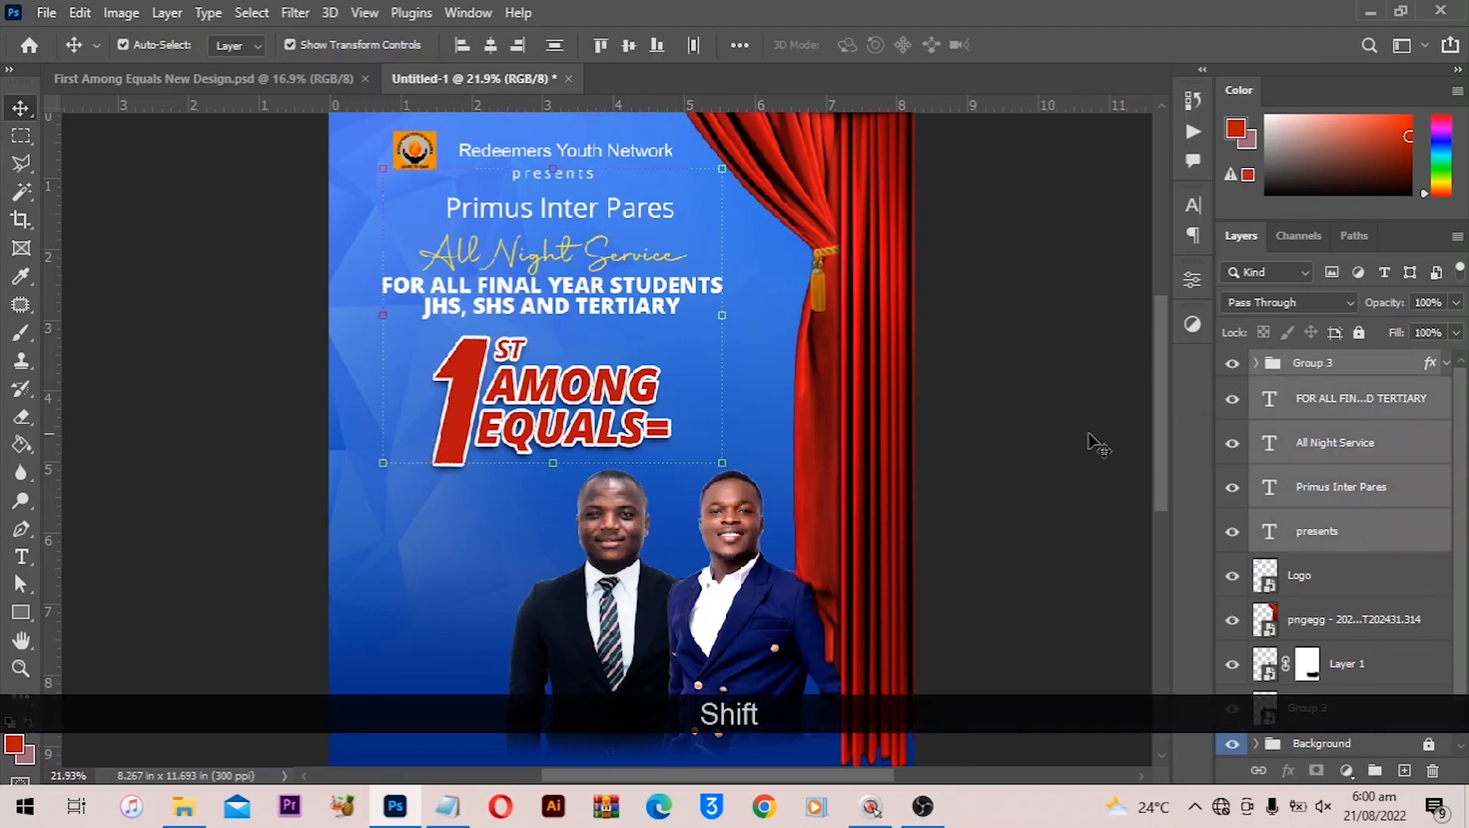
click(487, 46)
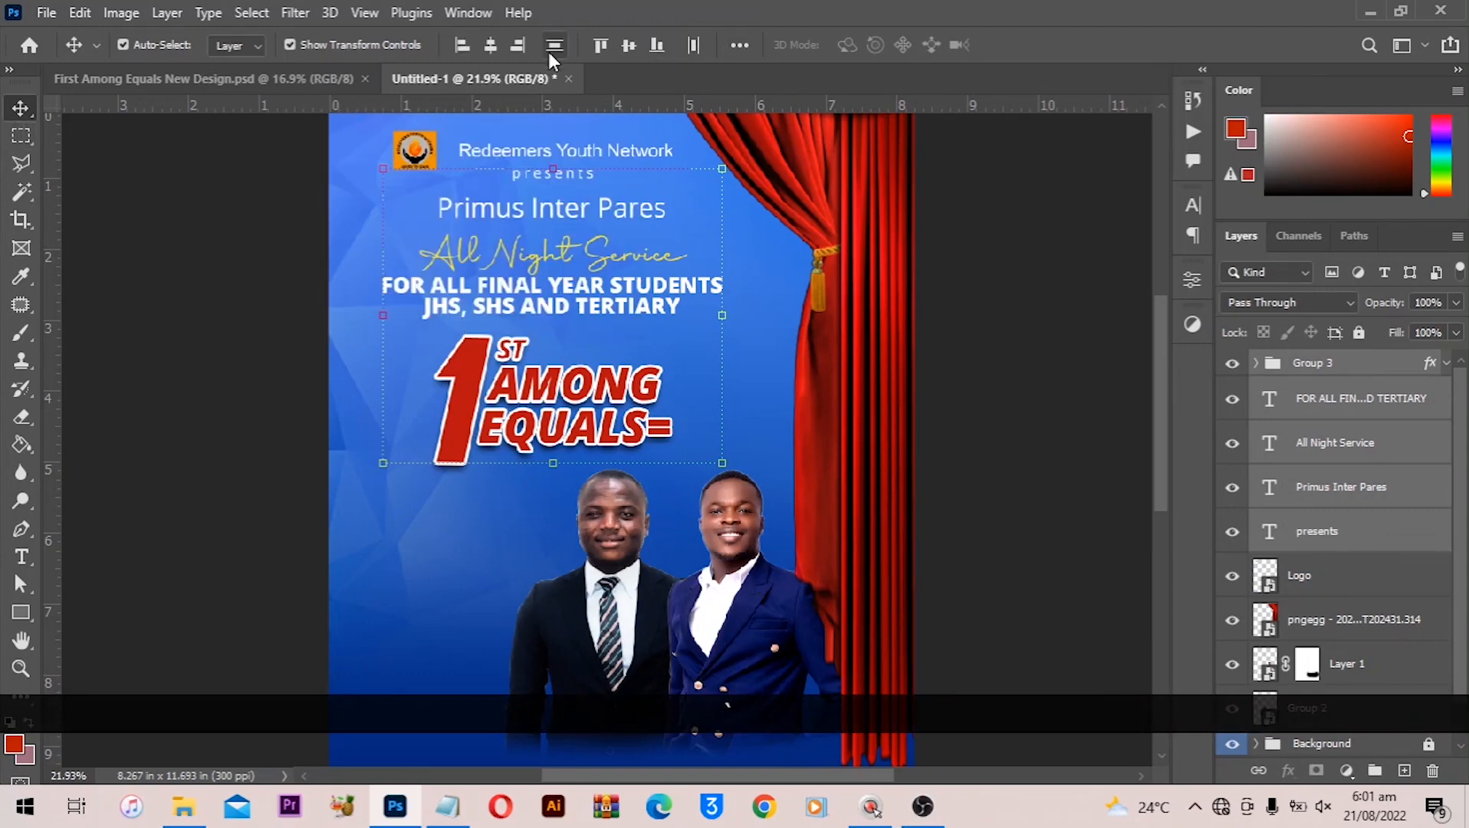
Place the framed portrait 2022_08_07_11_31_IMG_1539 from File Explorer into the flyer, beside the man in the black suit near the flyer's left edge
scroll(370, 623, down, 3)
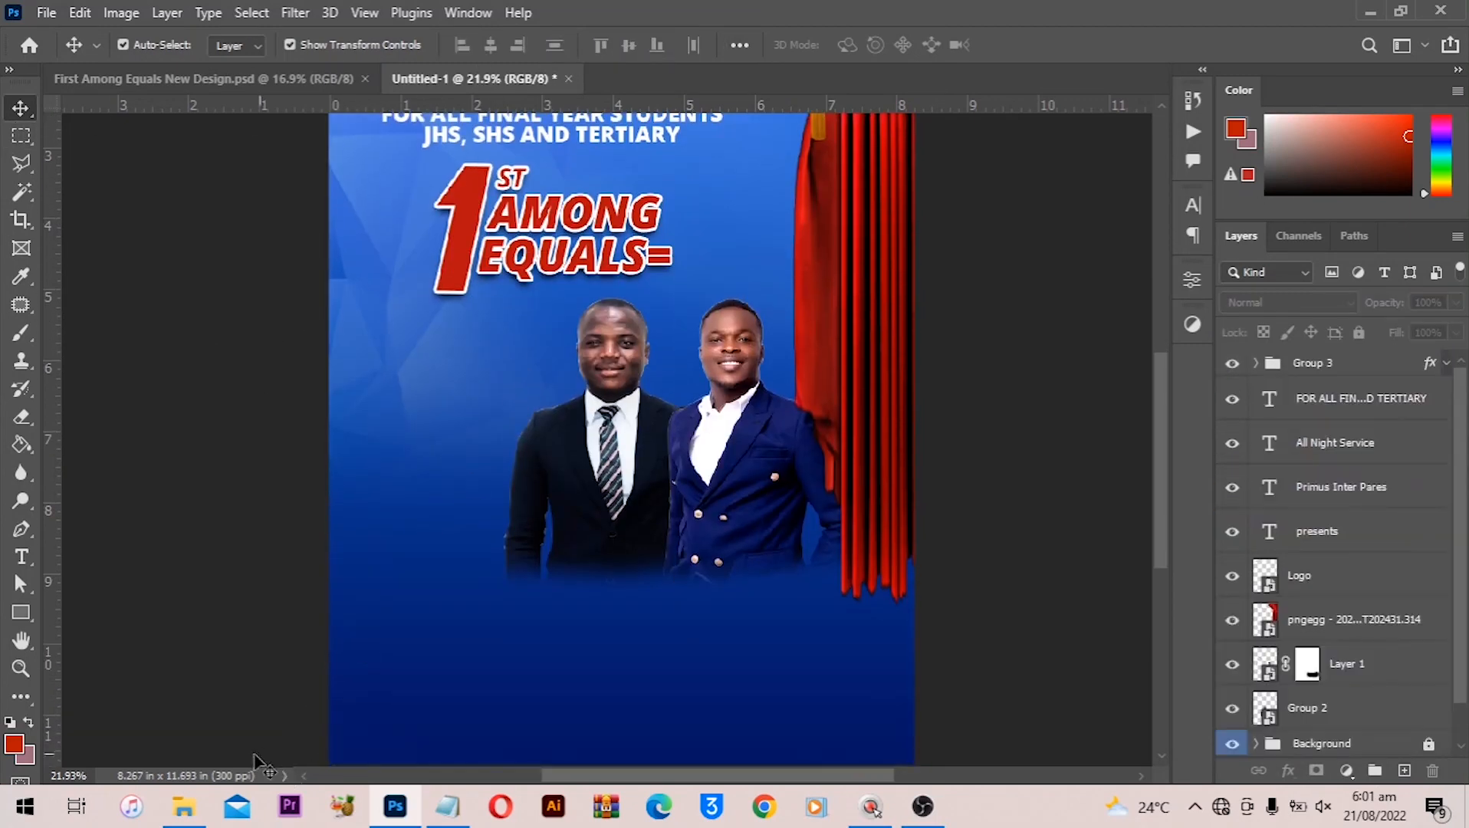
click(184, 806)
drag(329, 285, 409, 568)
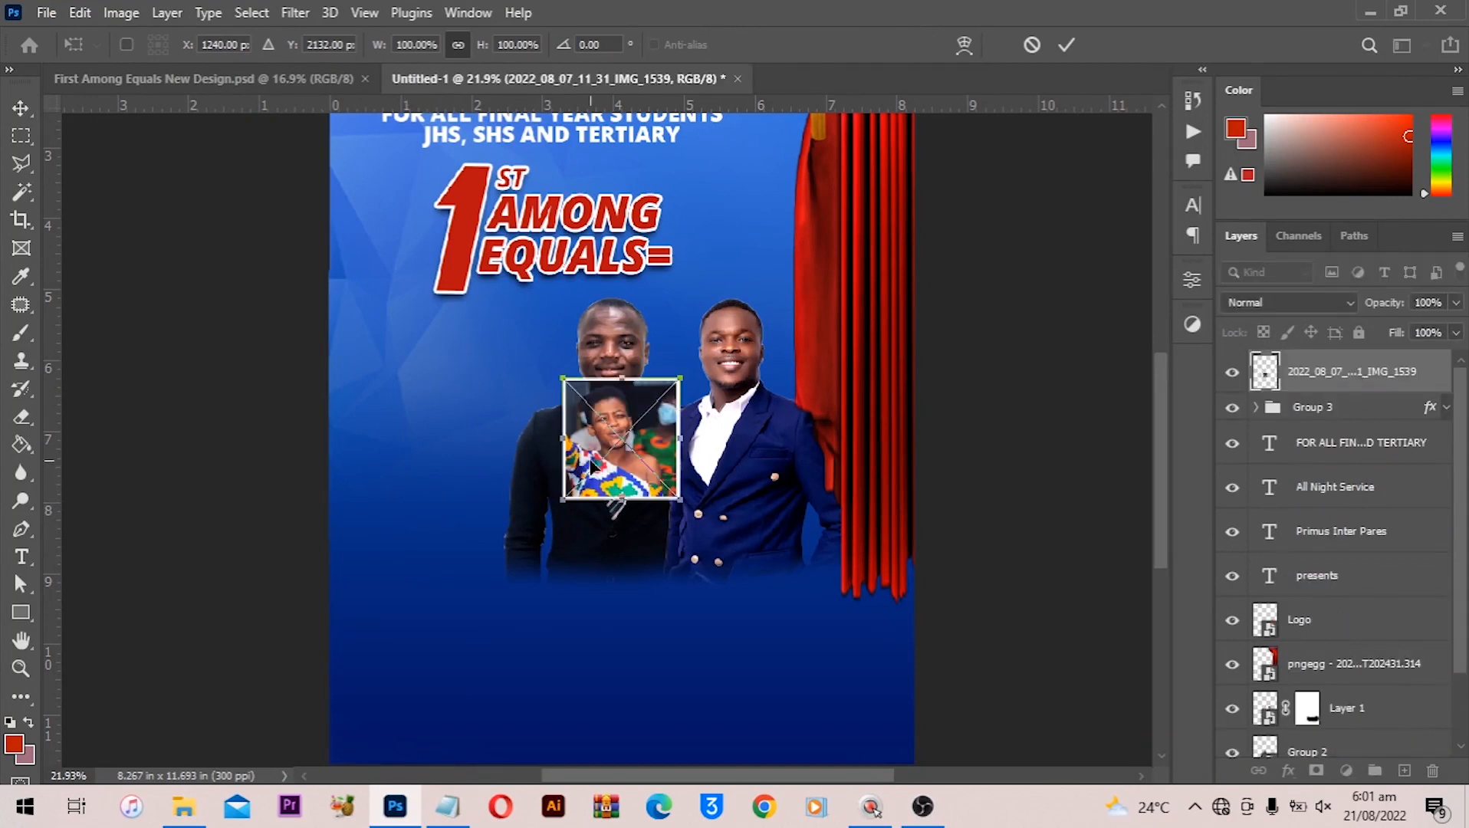
drag(594, 464, 403, 488)
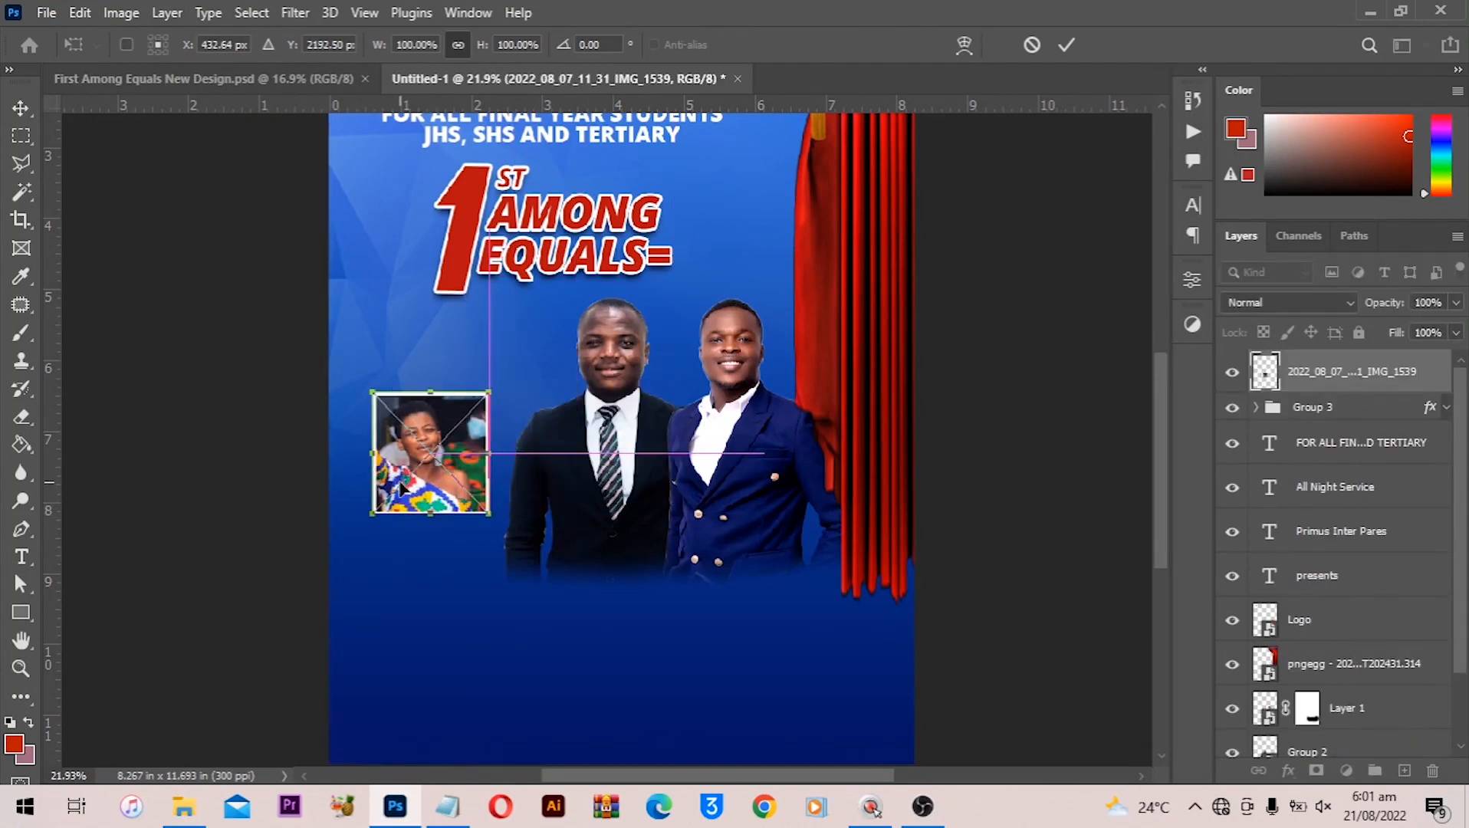
scroll(376, 433, up, 2)
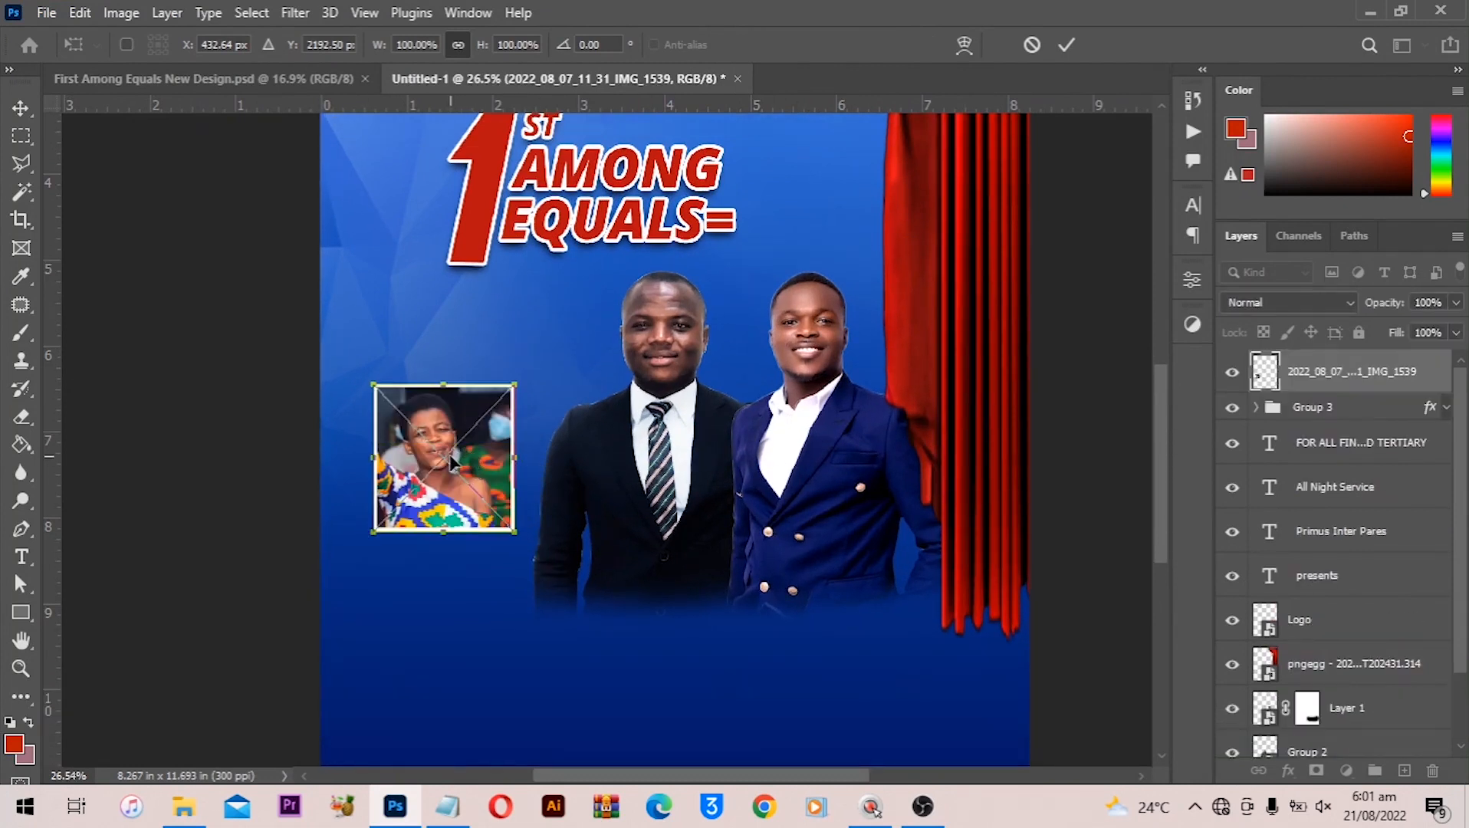
drag(445, 473, 430, 473)
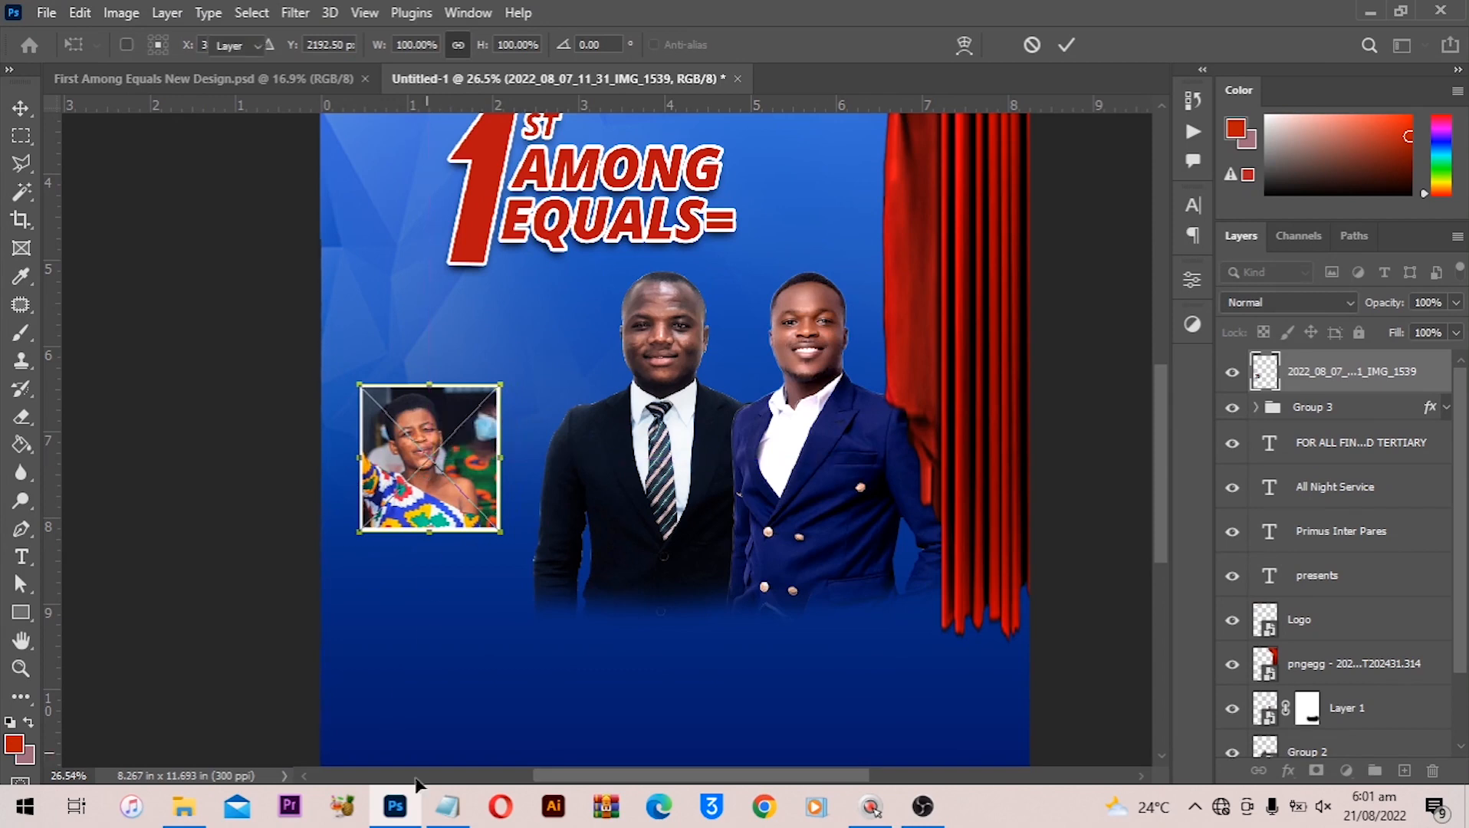
key(Return)
Copy the word Ministrying from the Notepad notes and add it as a text line just above the framed portrait
click(447, 806)
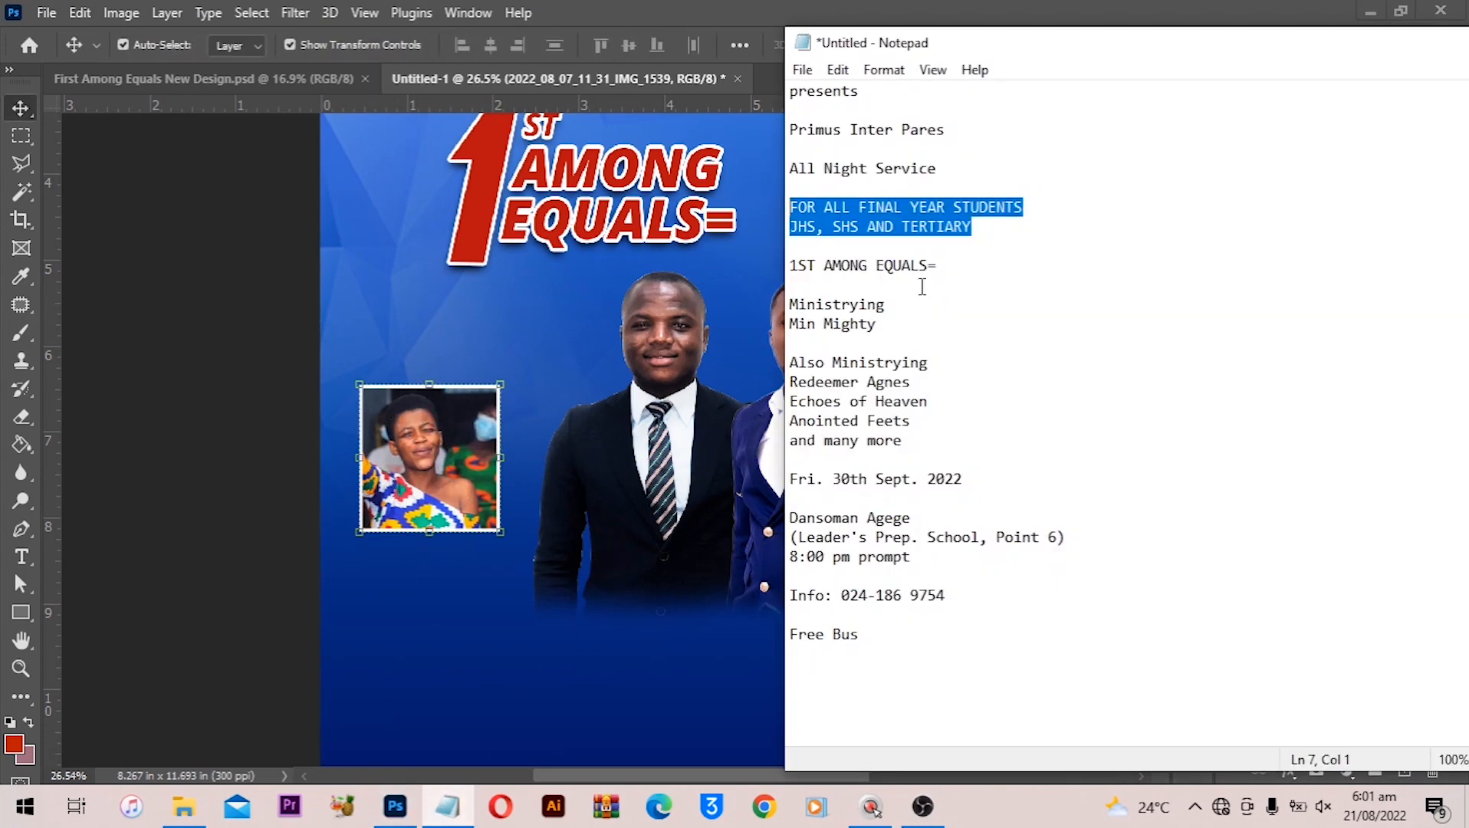
click(864, 291)
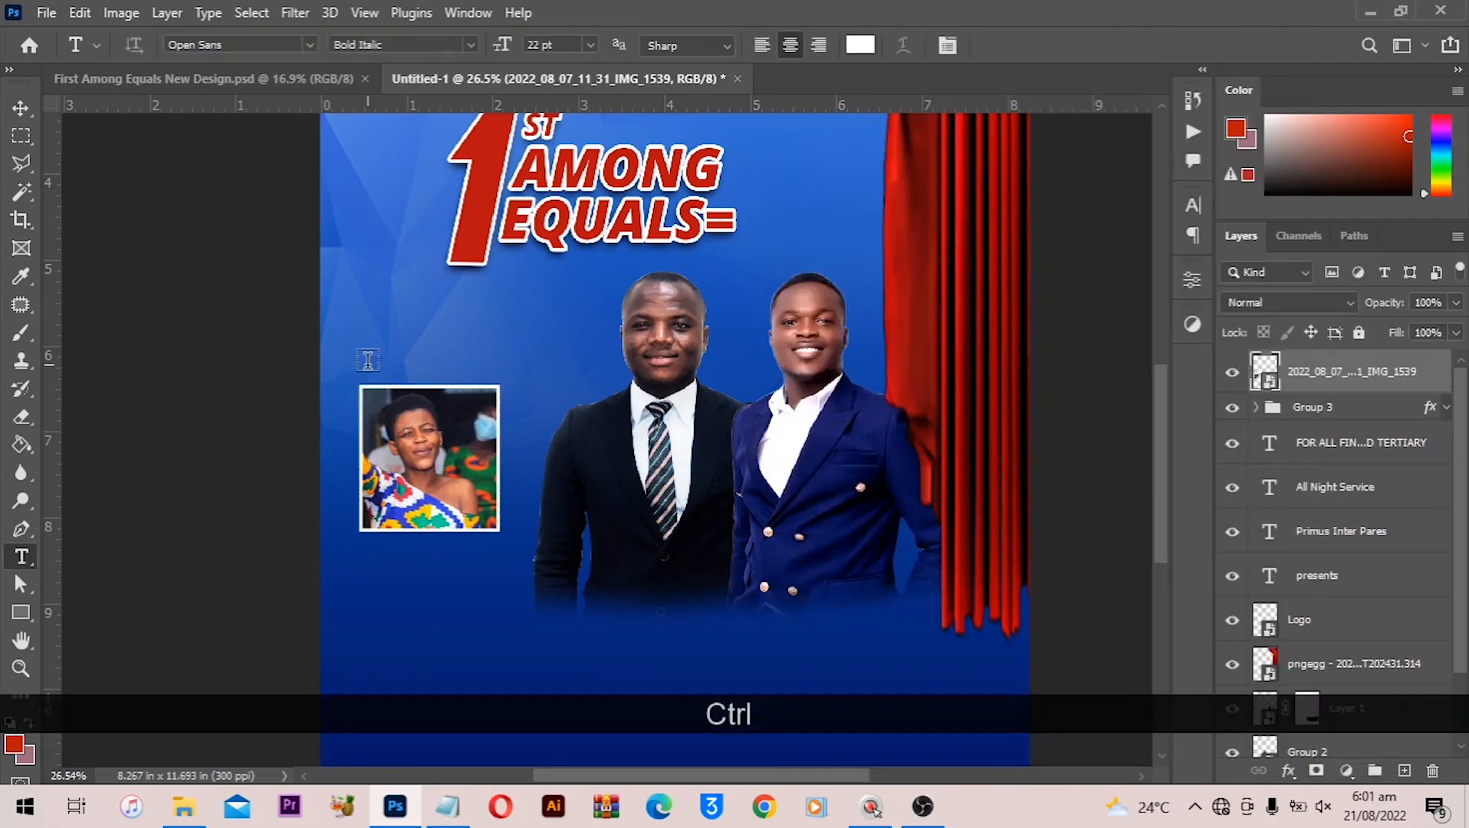
click(368, 358)
text(Ministrying)
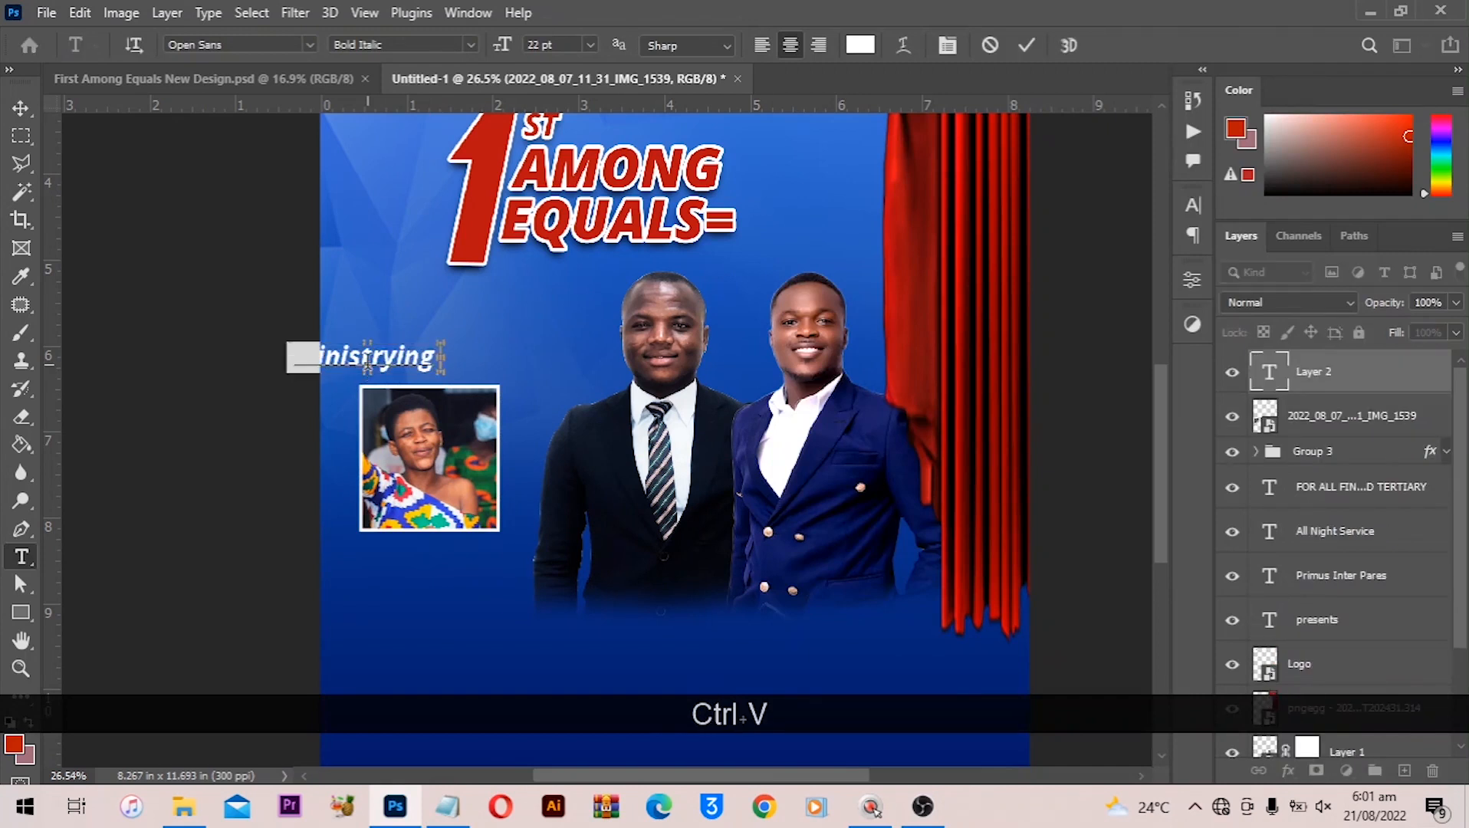
key(ctrl+a)
drag(404, 358, 464, 365)
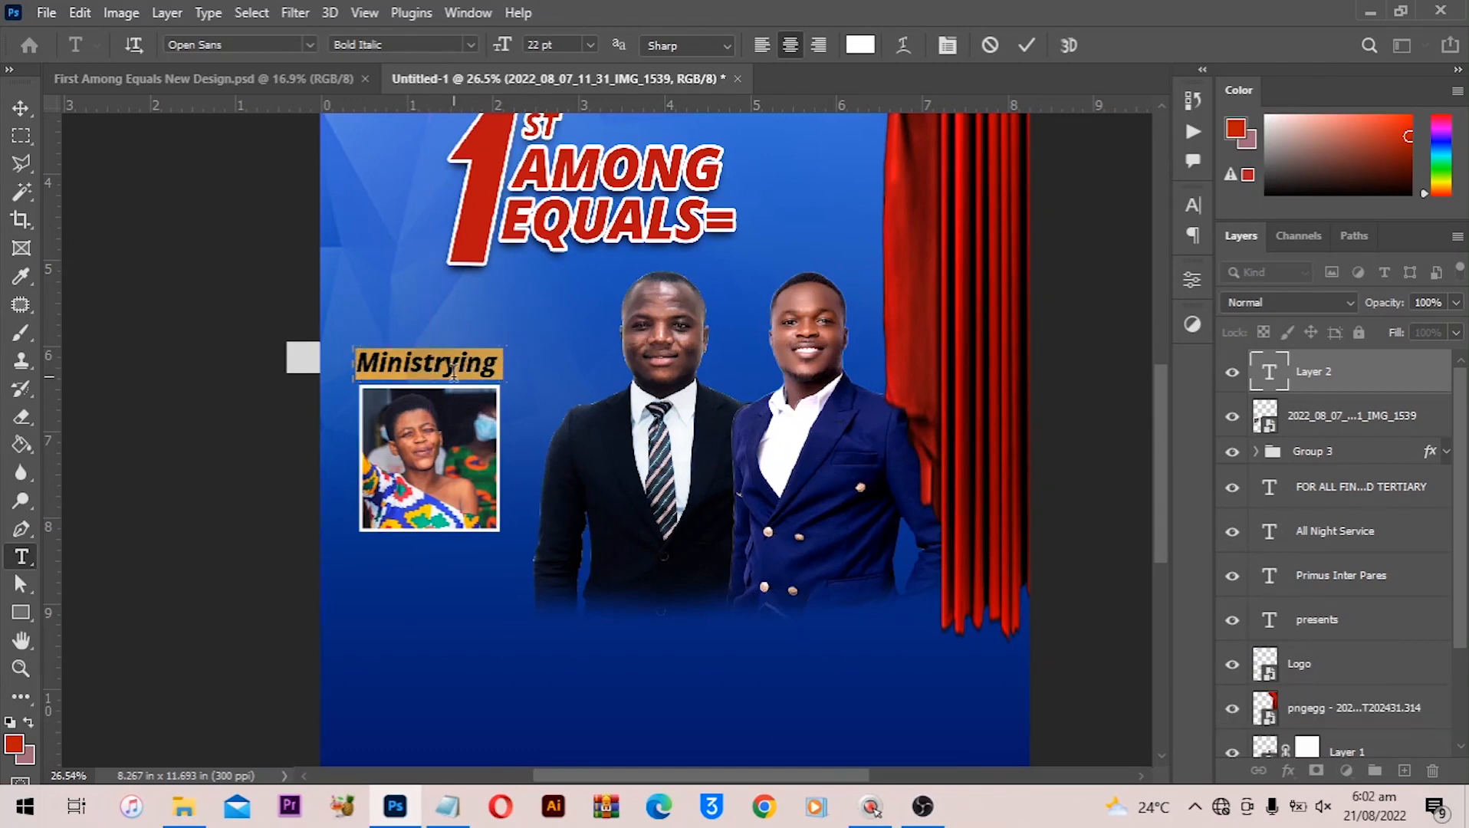
key(ctrl)
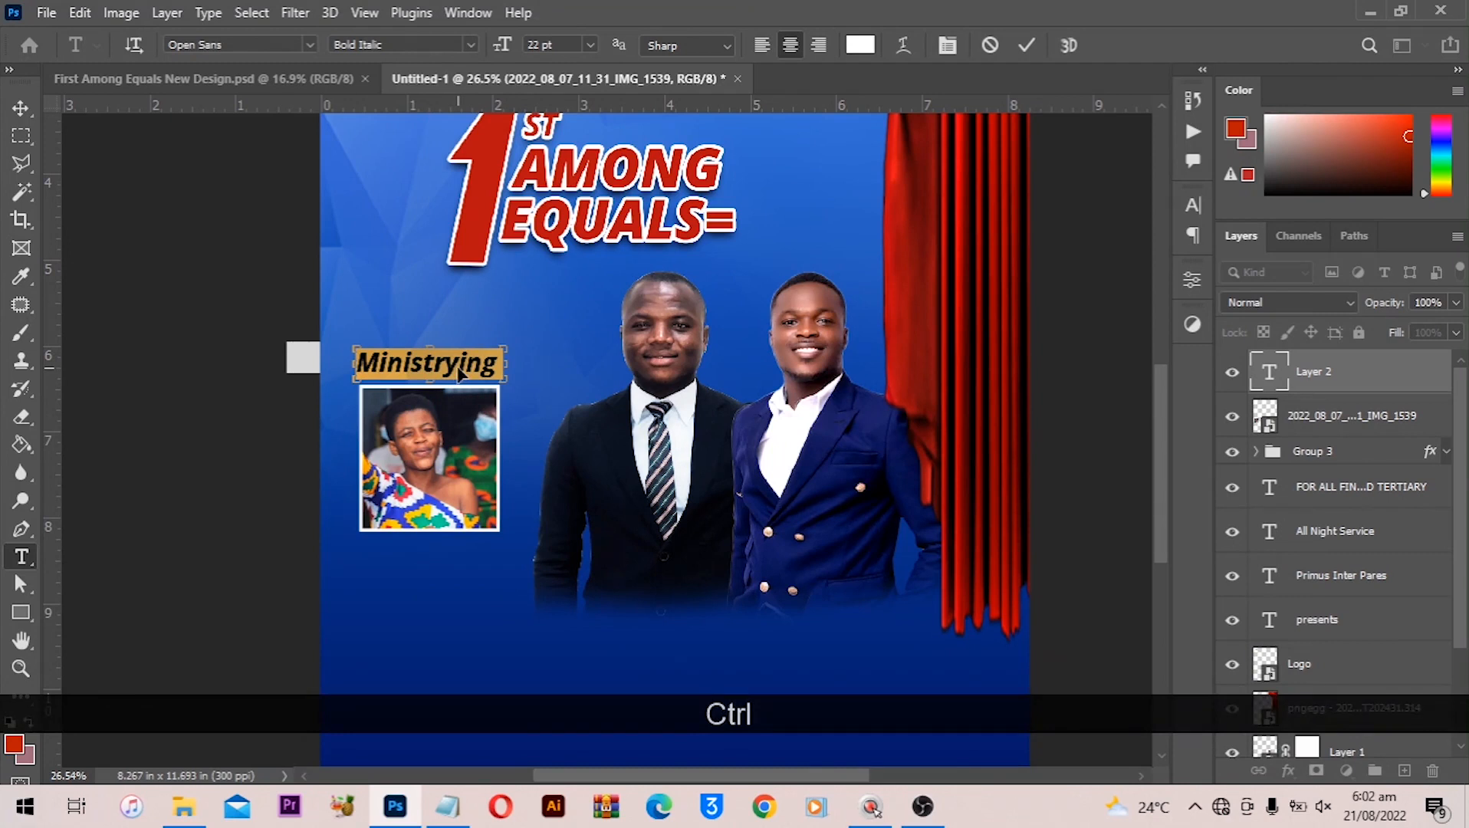
drag(446, 368, 447, 368)
Set the Ministrying text to the Open Sans Italic style and commit it
click(1192, 204)
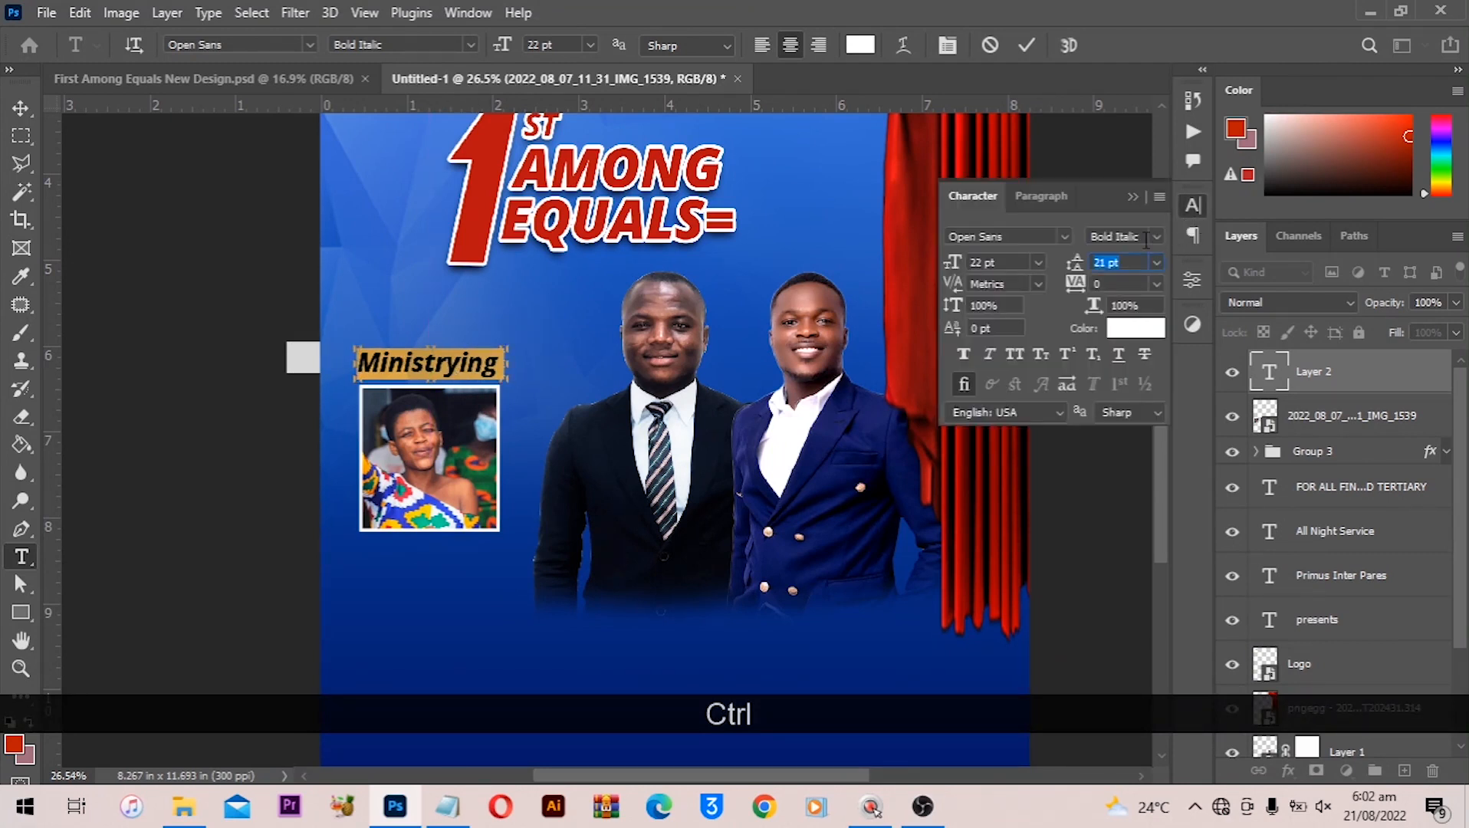
click(1154, 237)
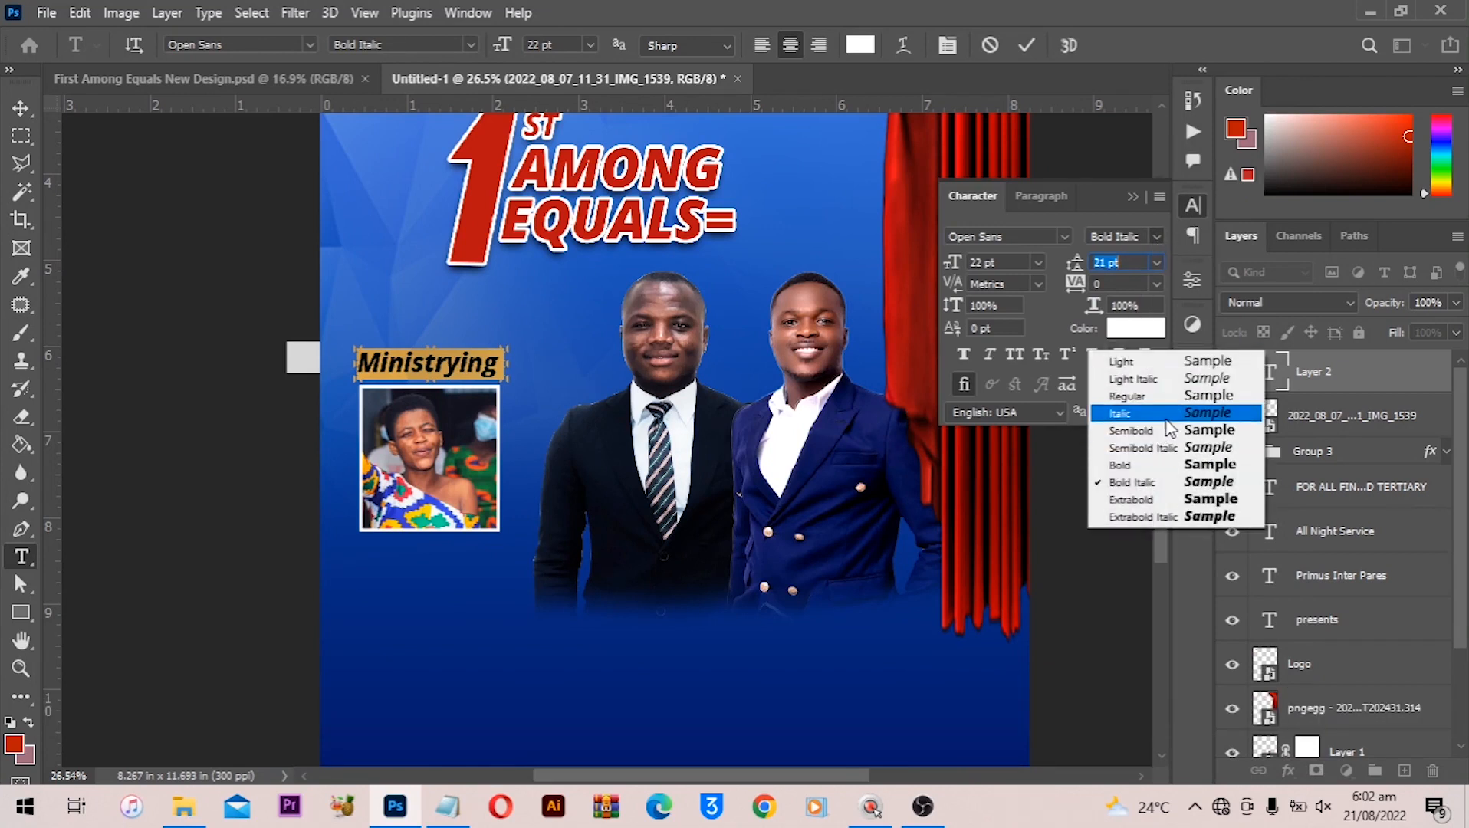
click(1160, 414)
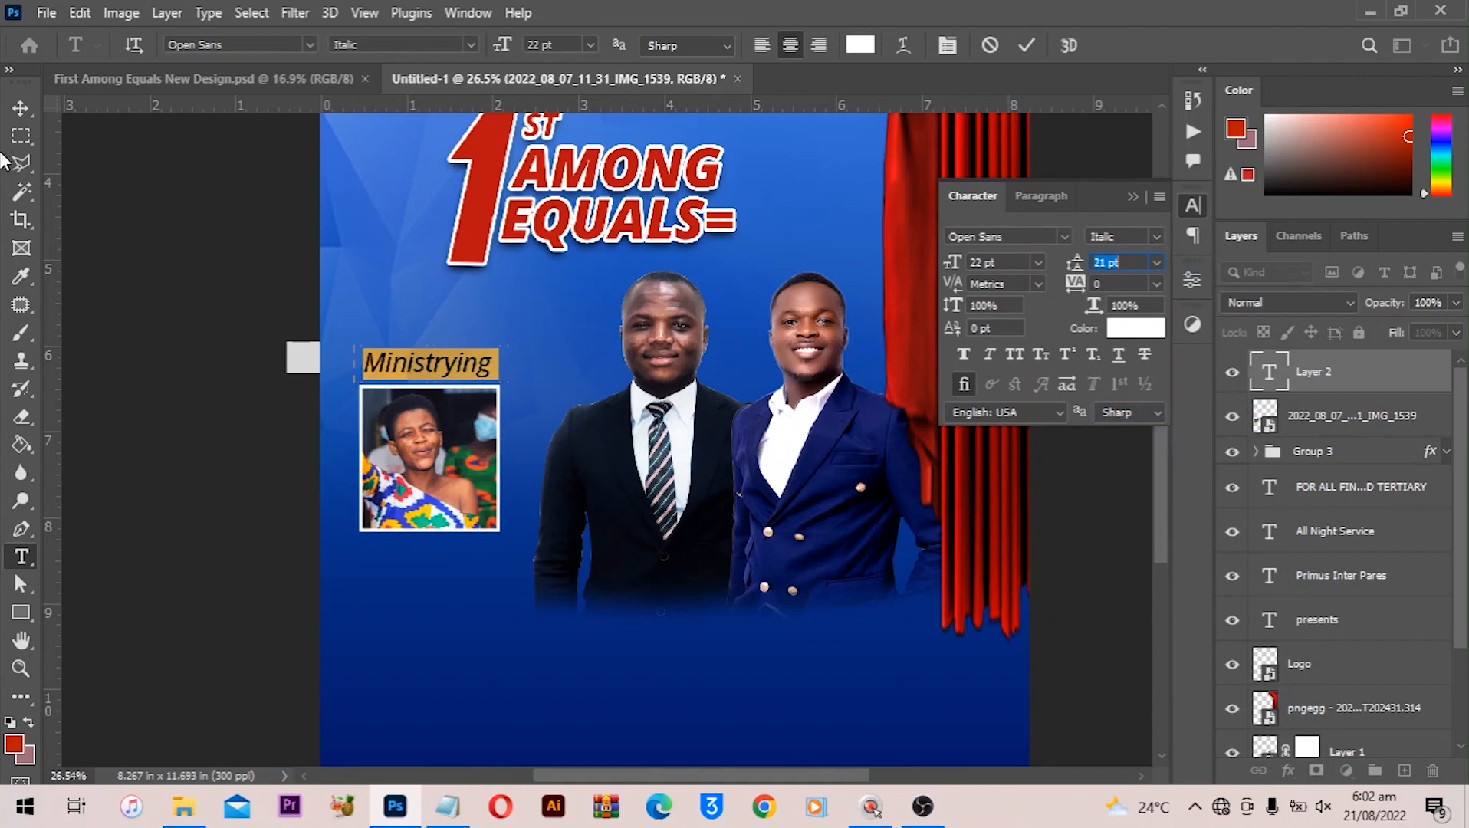
click(20, 108)
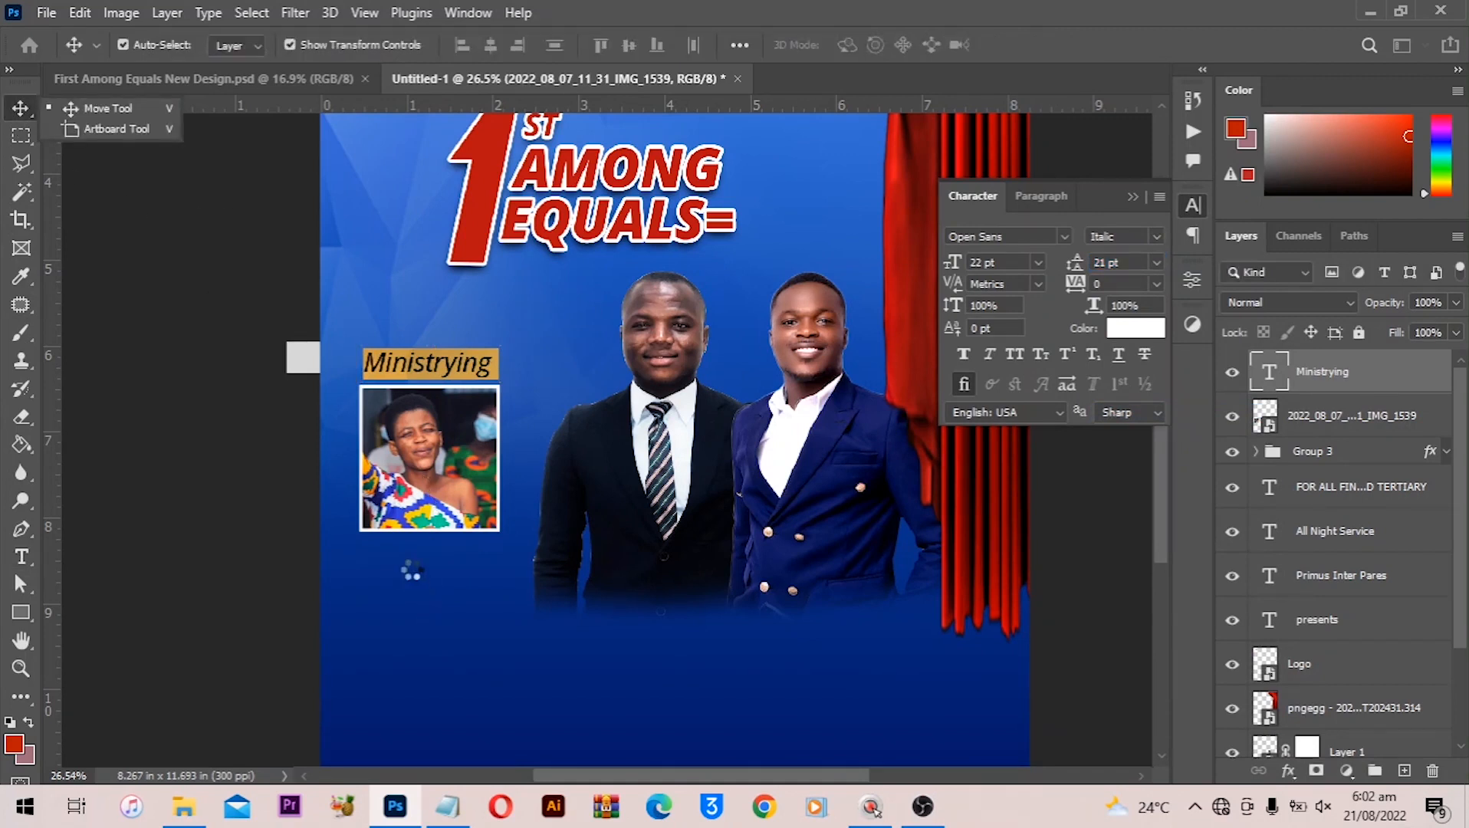
Copy the minister's name below Ministrying from the Notepad notes and return to the flyer
scroll(506, 456, down, 2)
key(alt)
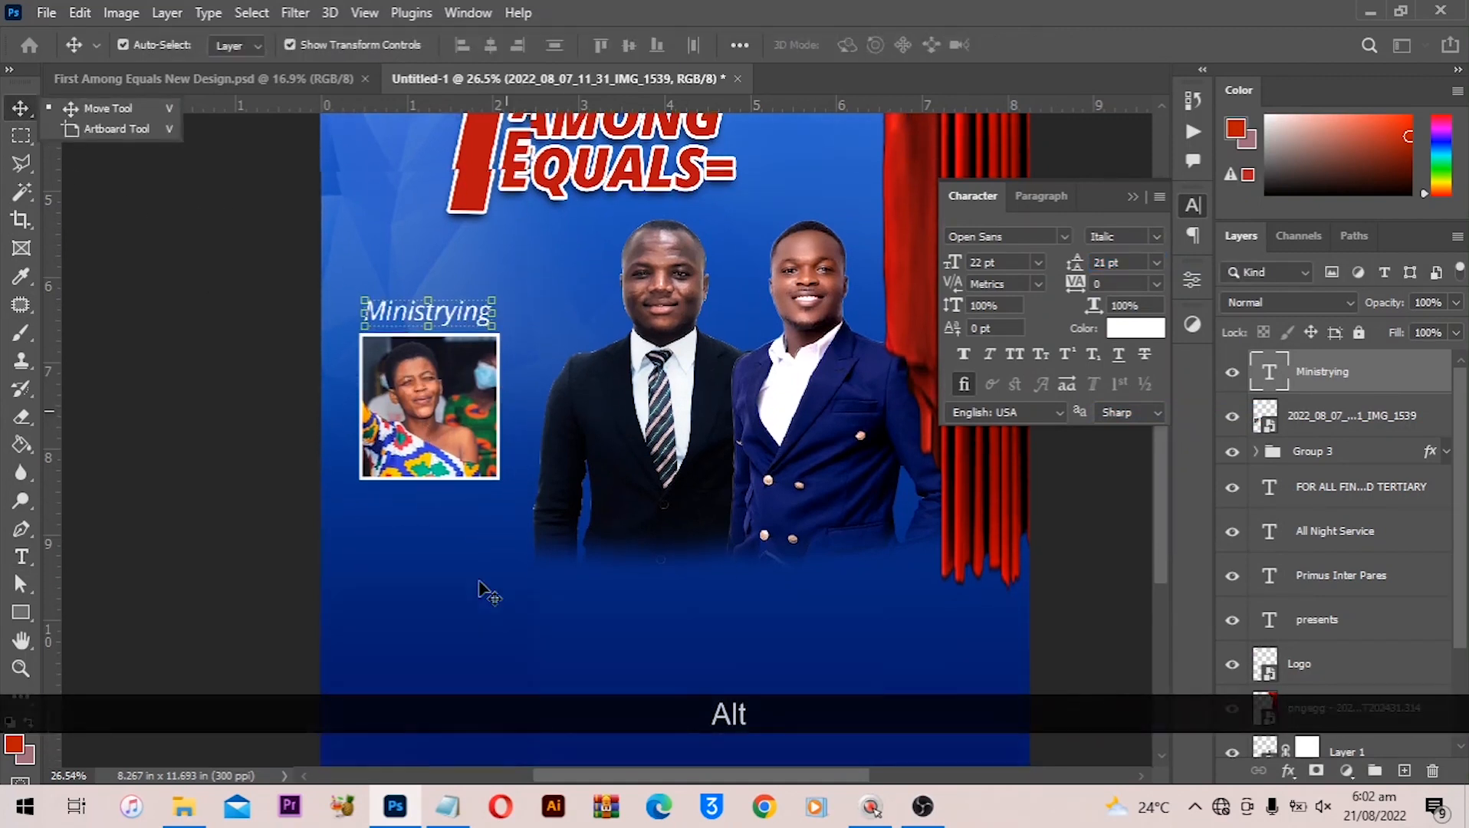
click(448, 807)
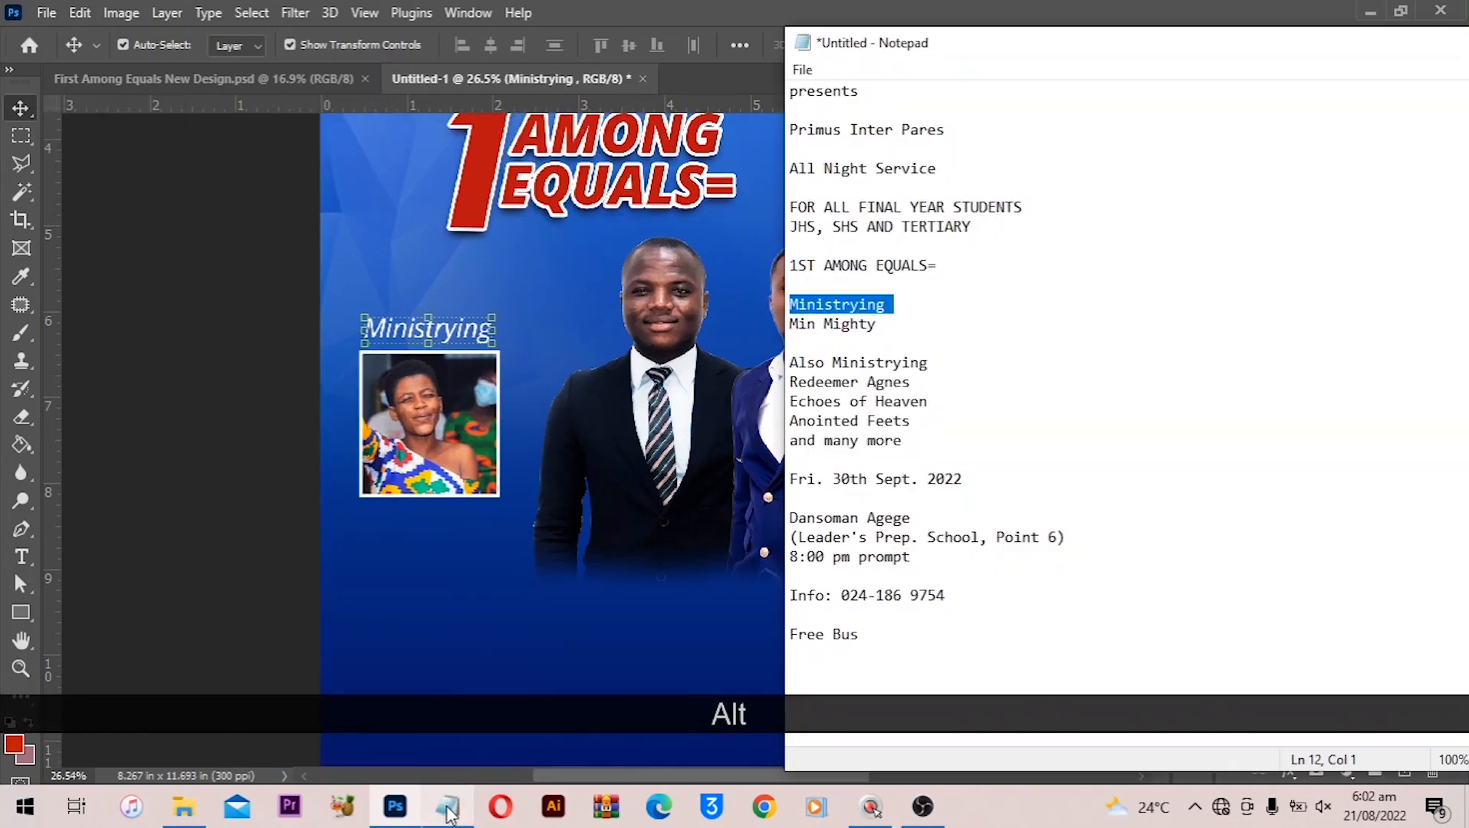
drag(876, 324, 783, 325)
key(ctrl)
key(ctrl+c)
click(322, 368)
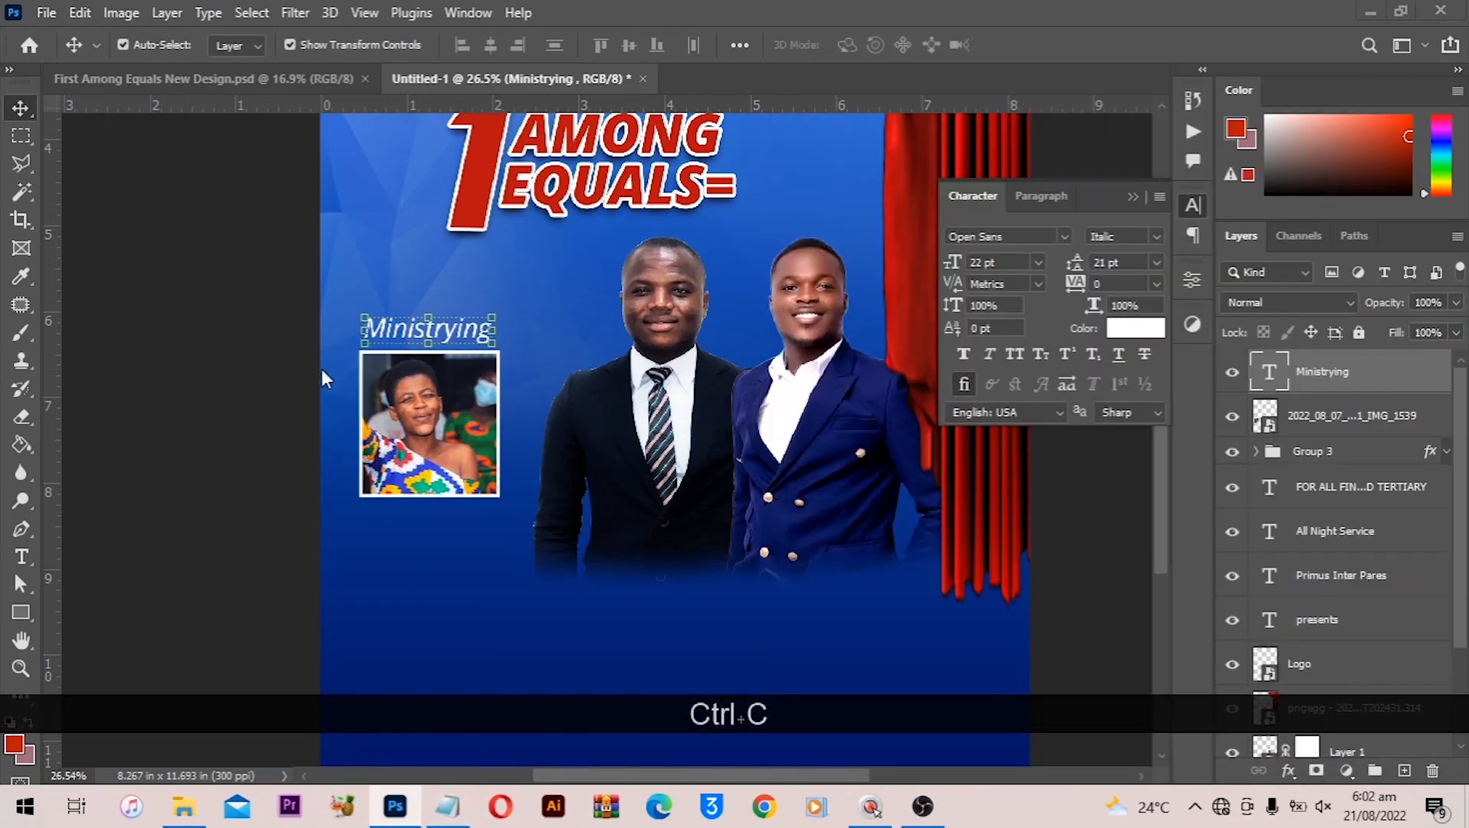
Add a new text line below the framed portrait and paste the minister's name into it
scroll(330, 516, up, 1)
key(alt)
key(t)
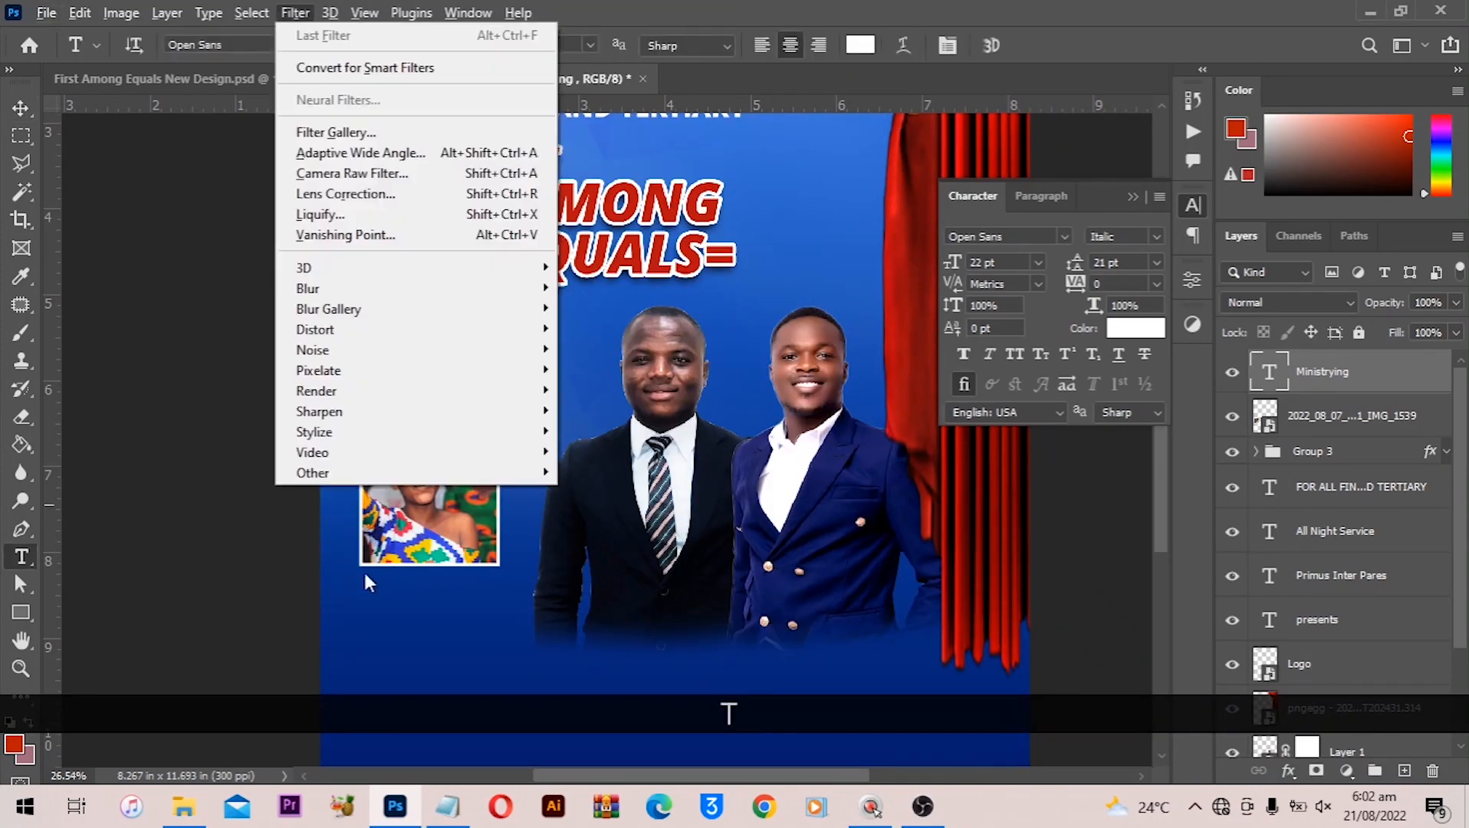
click(371, 609)
click(368, 599)
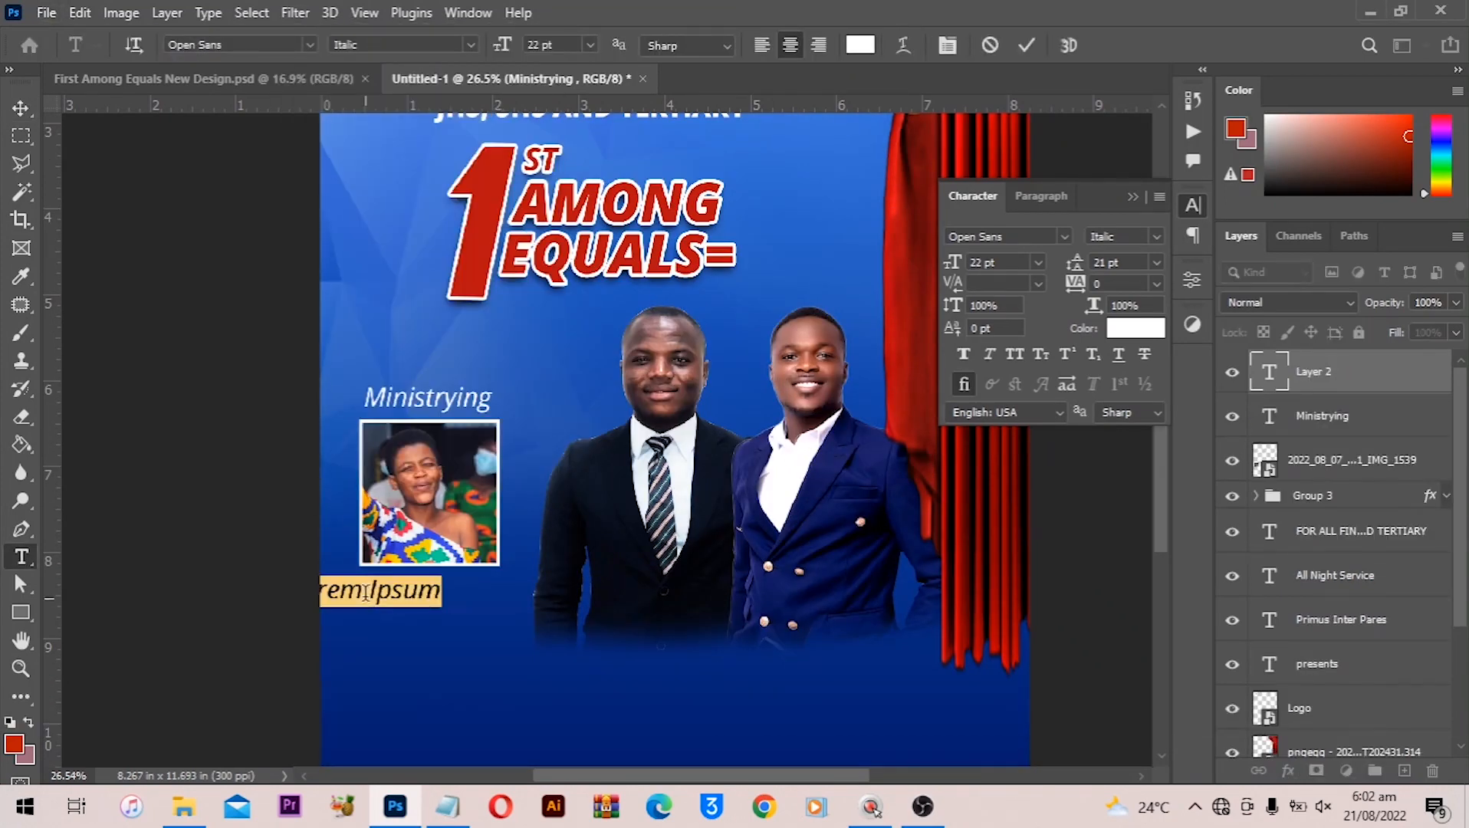
key(ctrl)
key(ctrl+v)
Change the minister's name to the Autography font and position it beneath the framed portrait
key(ctrl+a)
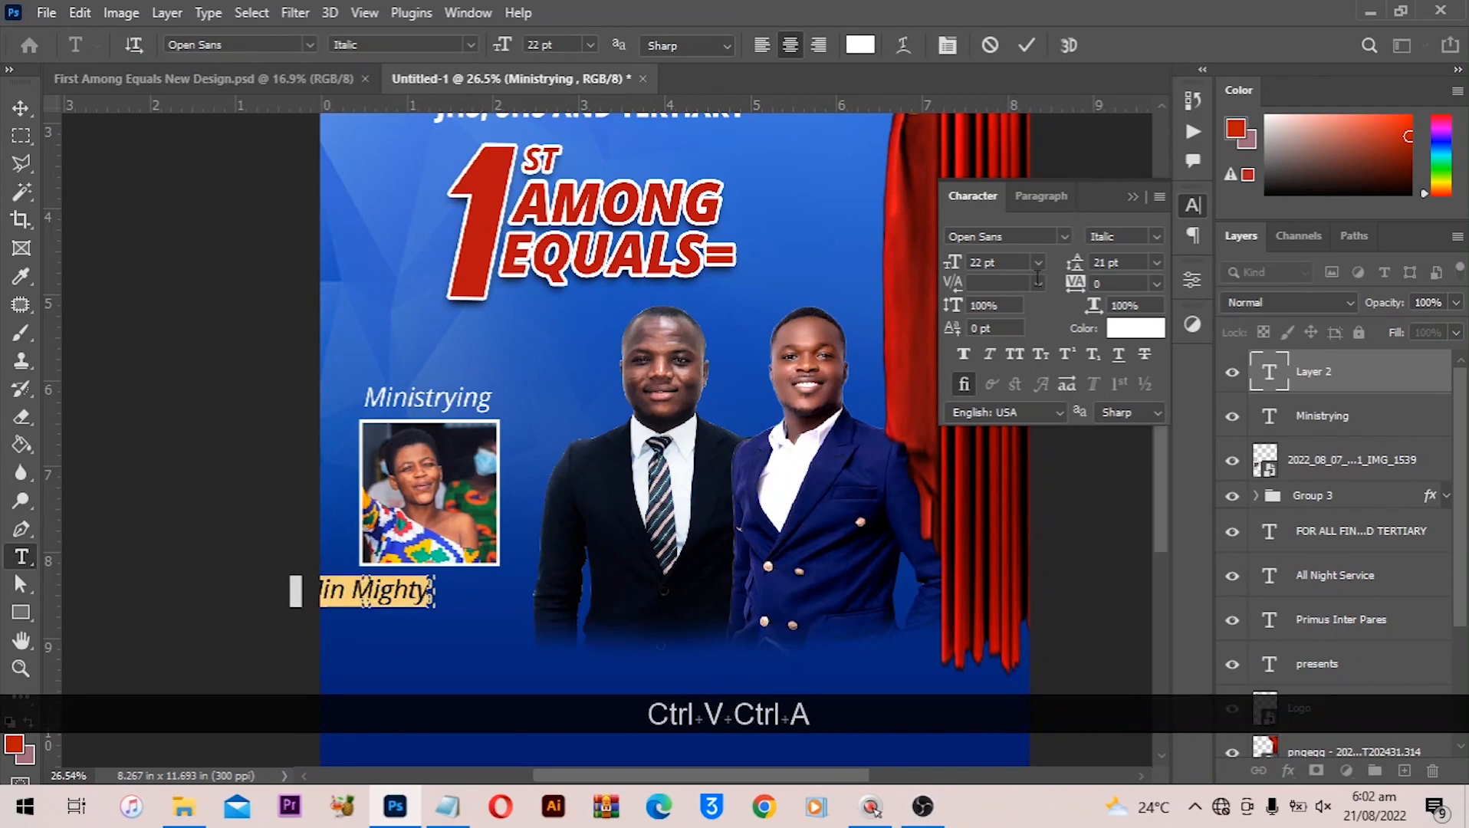
click(1066, 238)
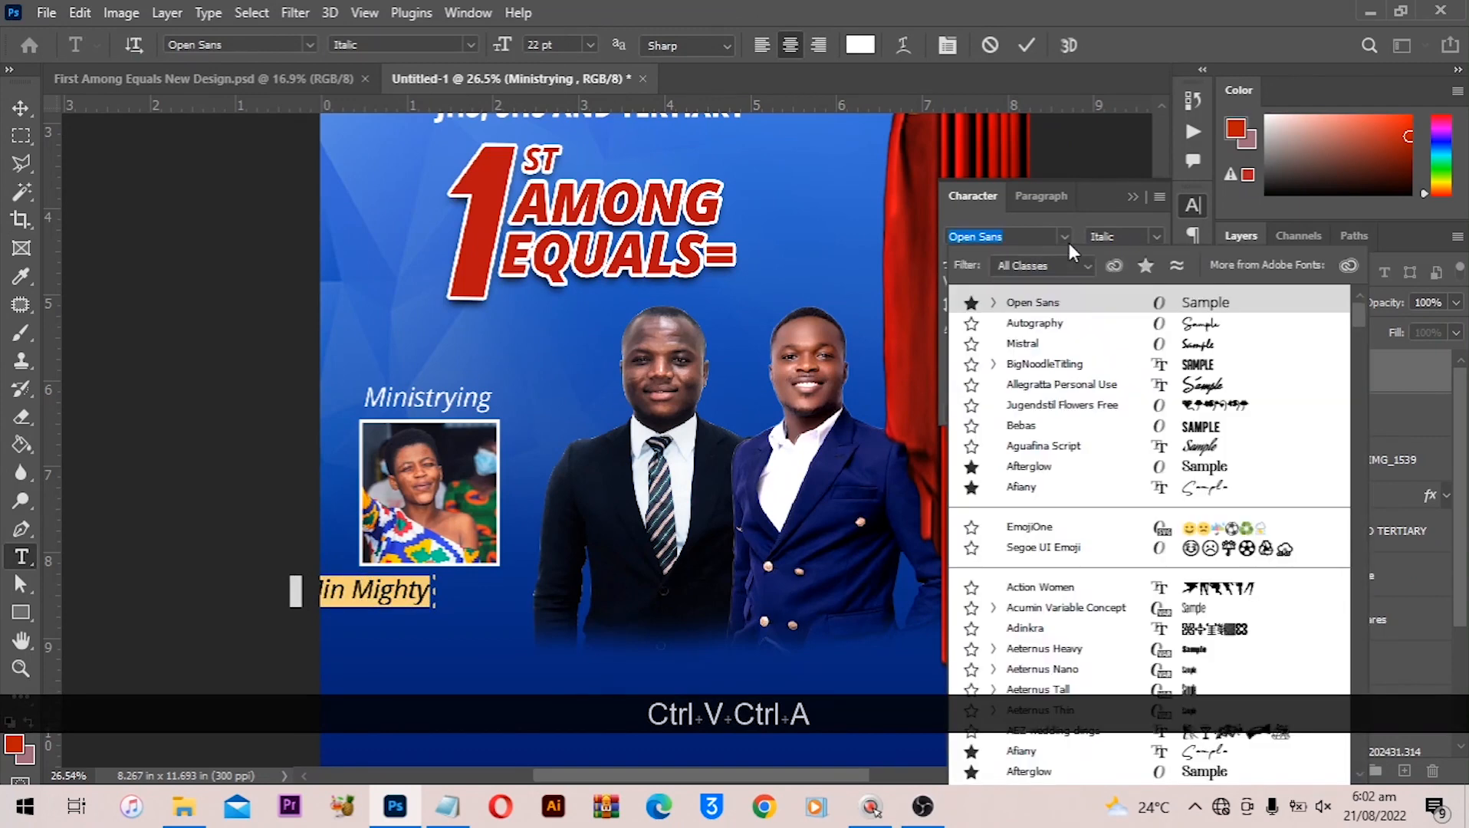
click(1035, 324)
key(ctrl+Return)
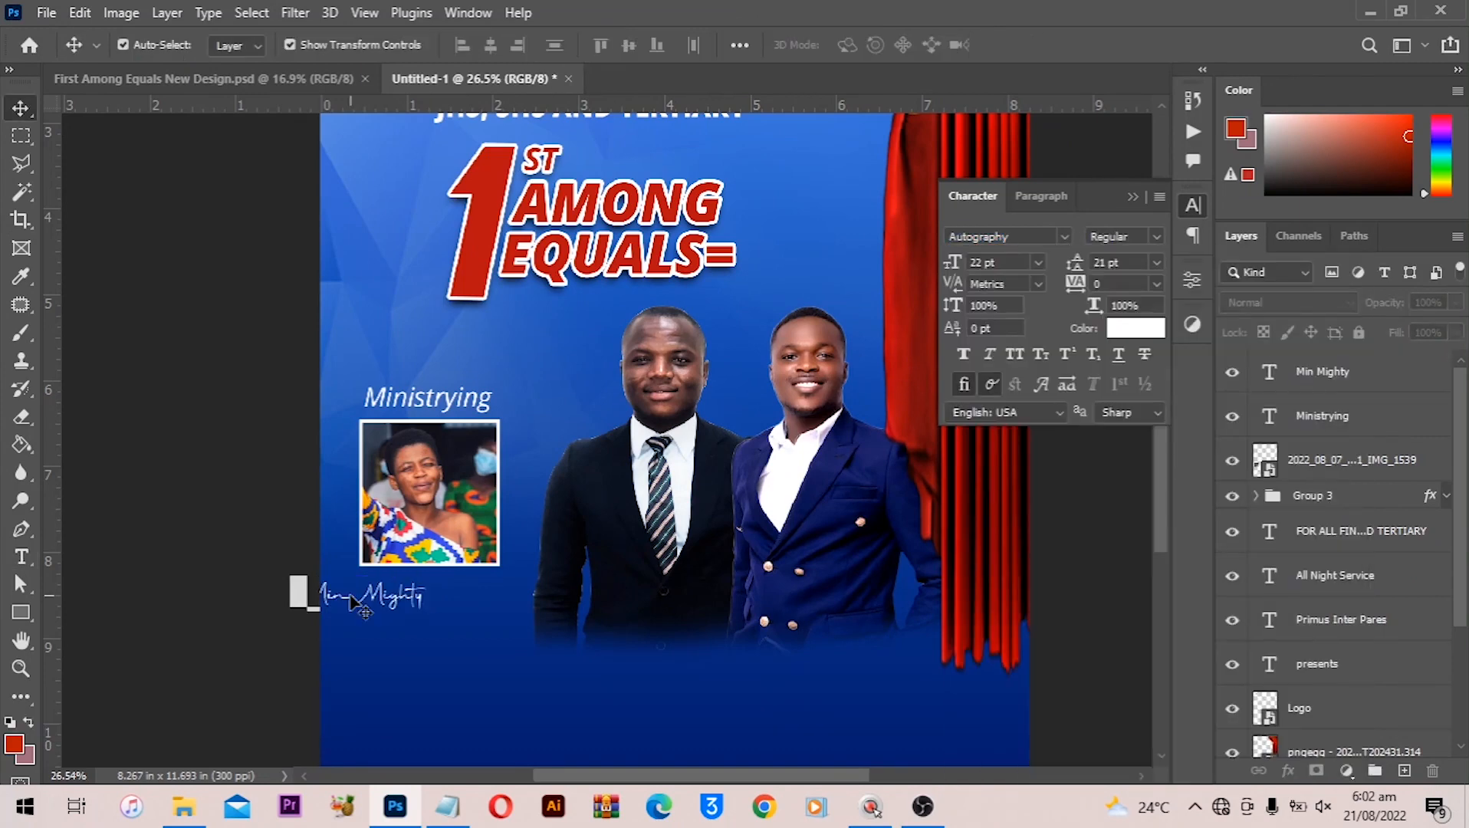
drag(391, 600, 406, 601)
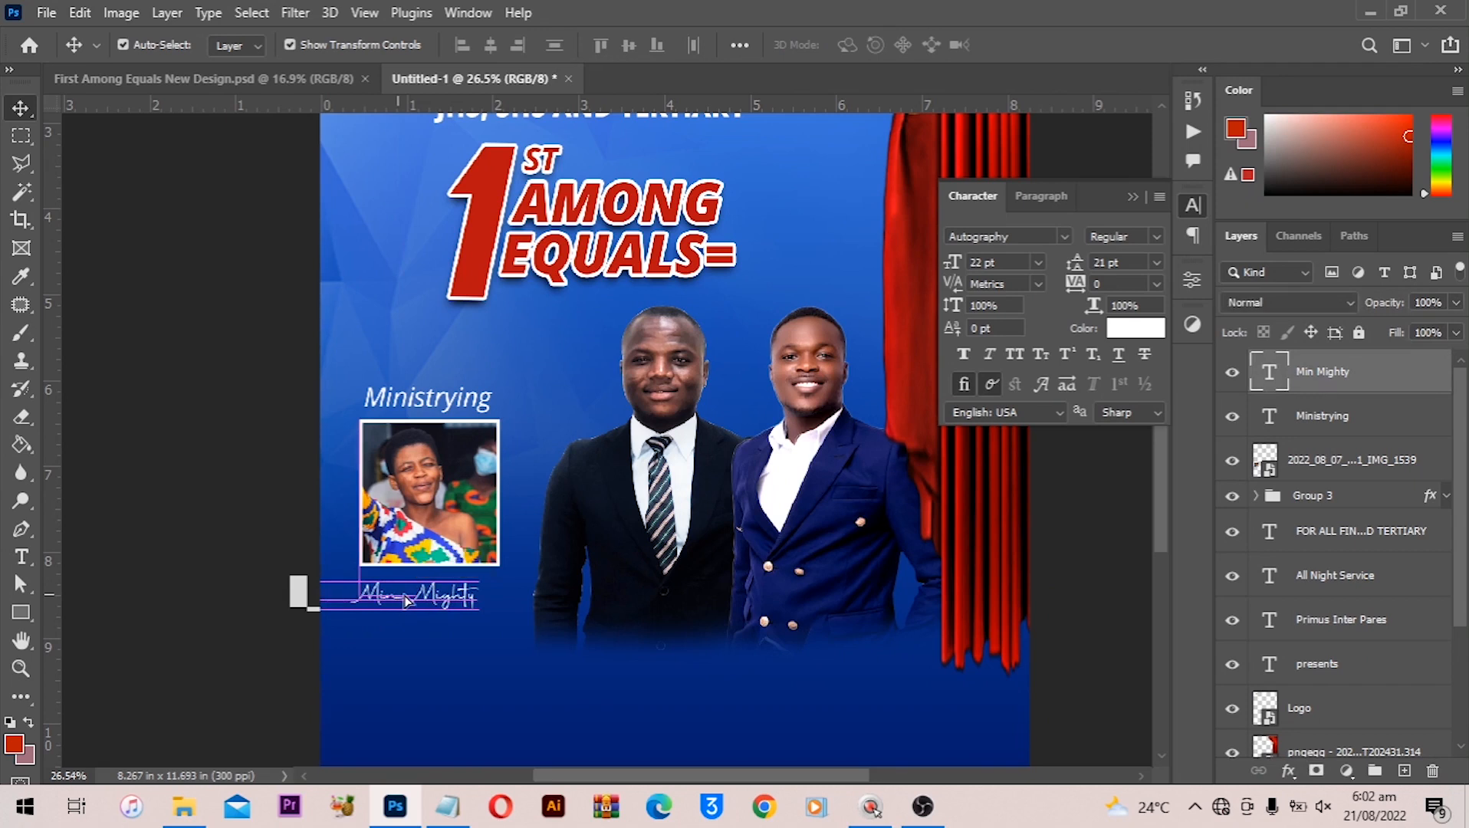
key(ctrl+t)
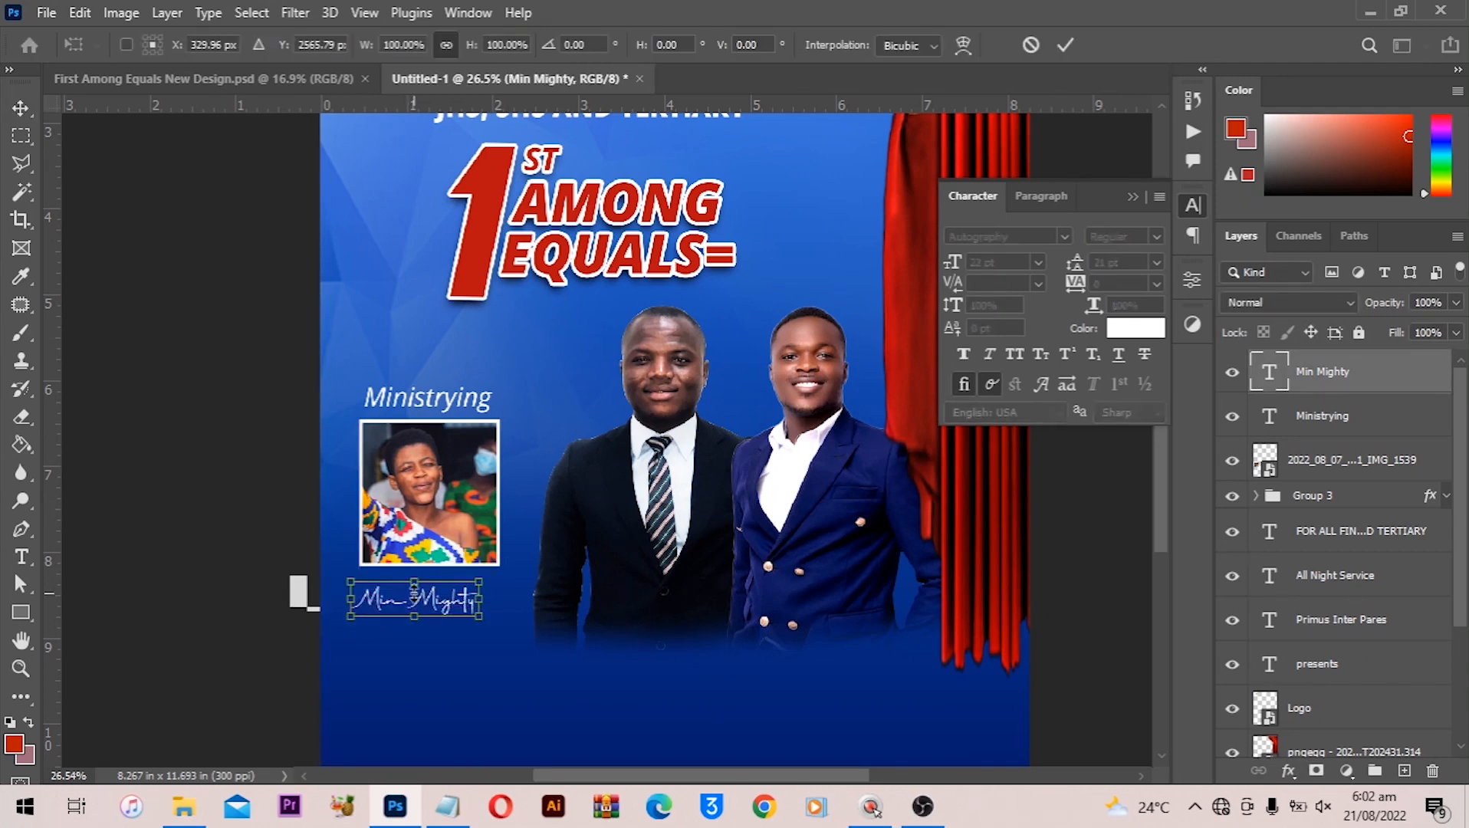
key(Return)
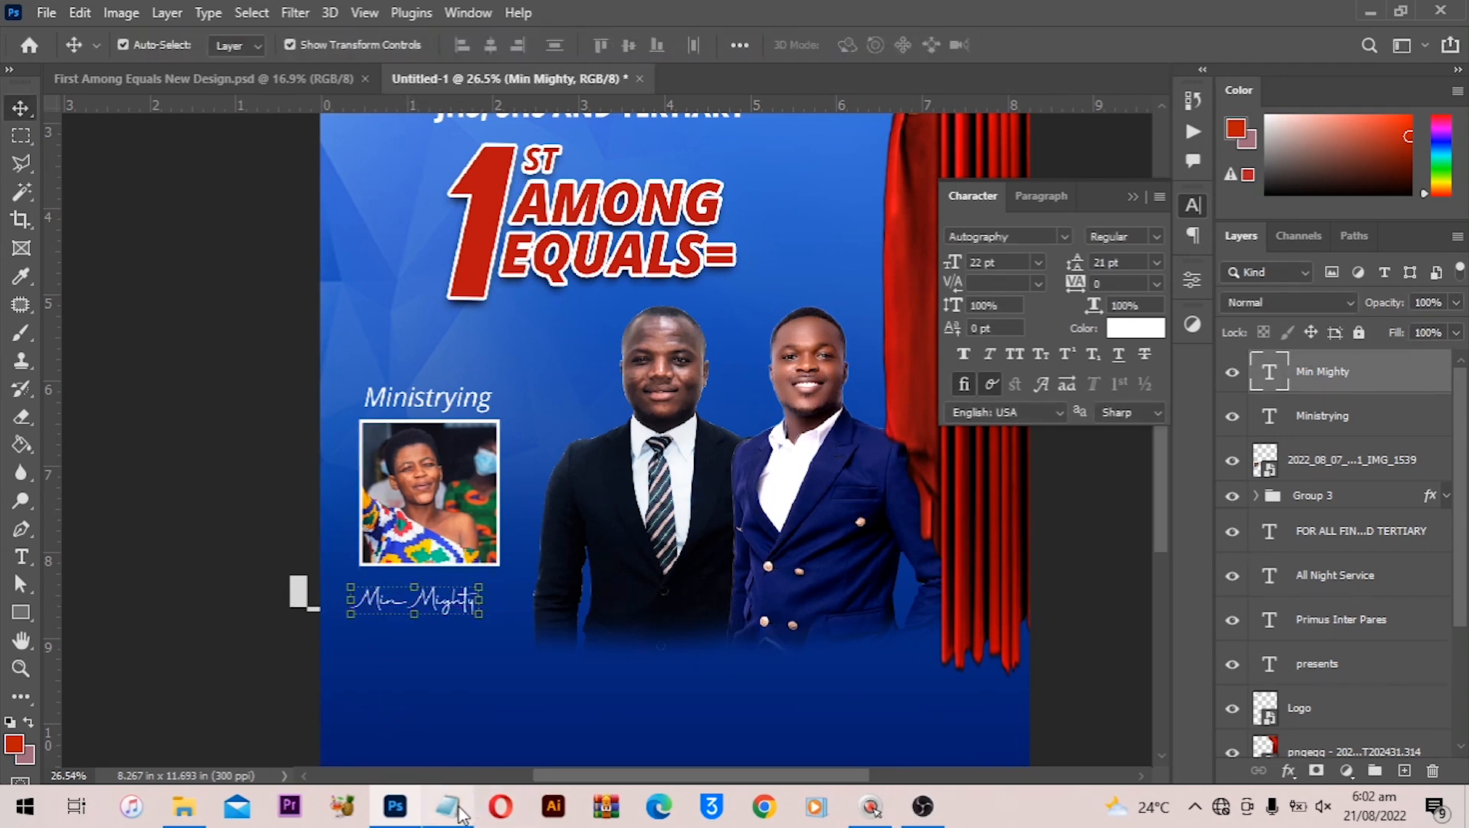
Copy the Also Ministrying line from the Notepad notes and return to the flyer
click(447, 806)
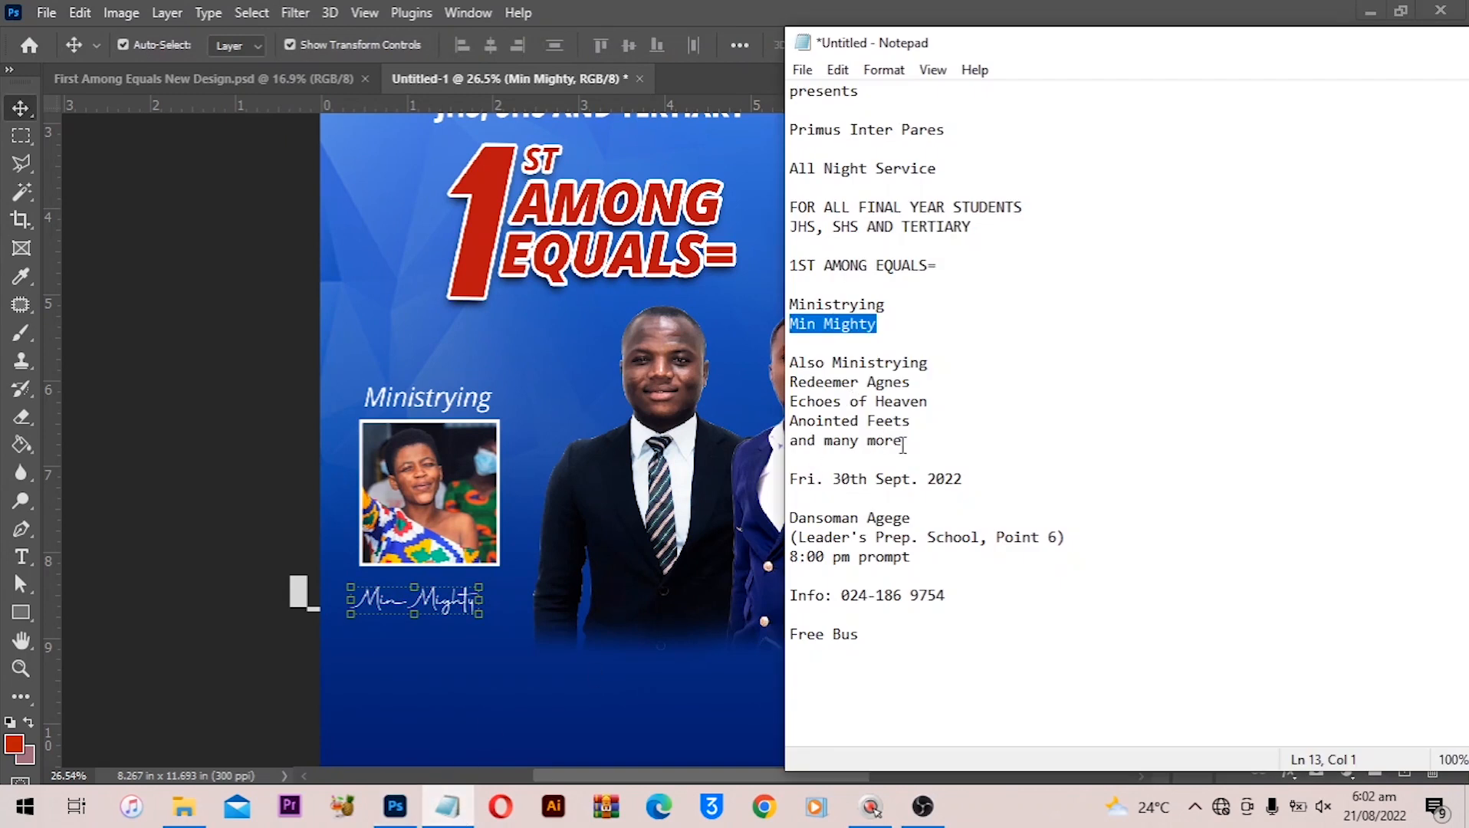
drag(903, 446, 782, 368)
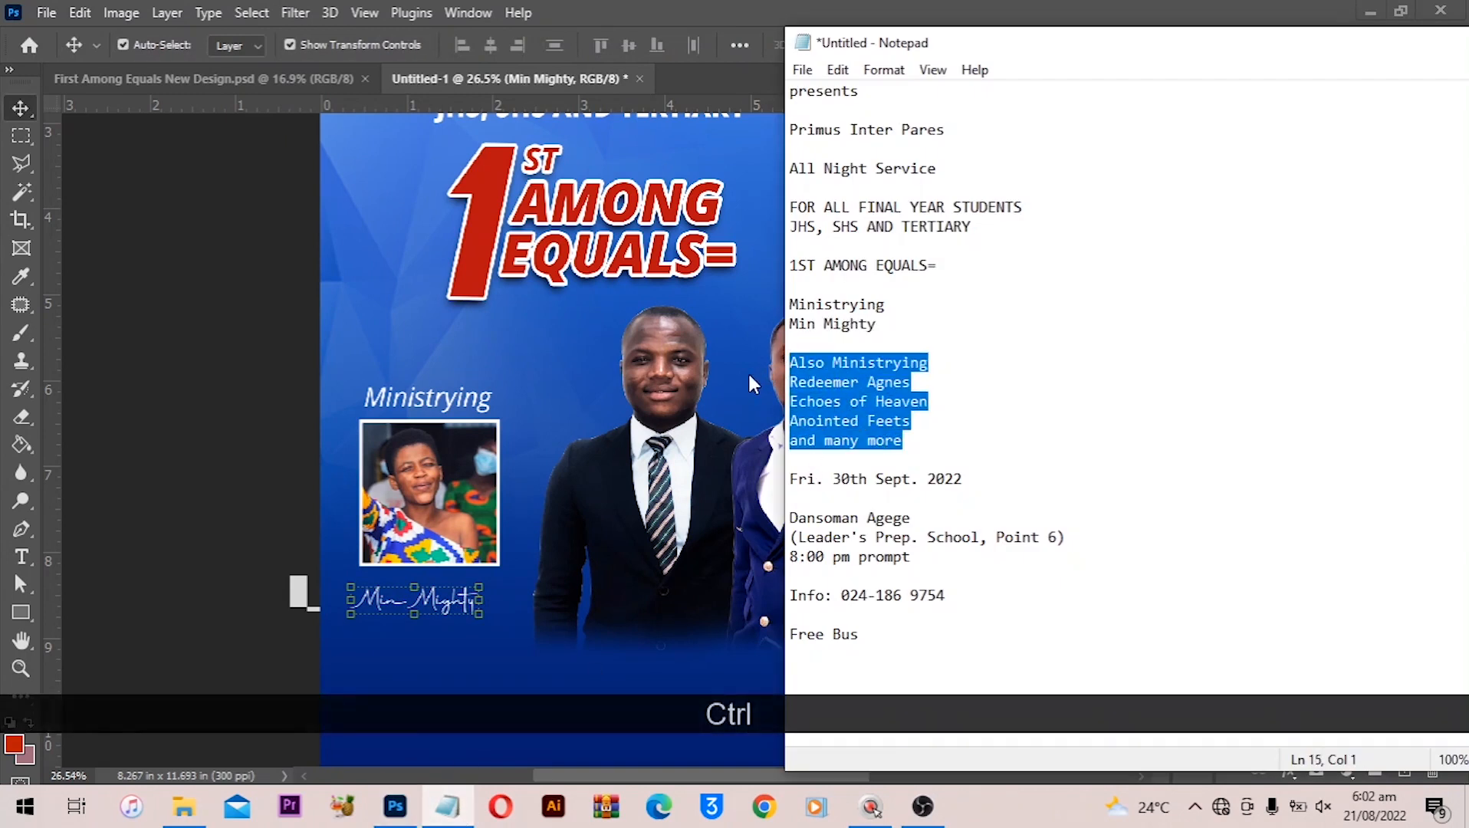
drag(940, 362, 803, 372)
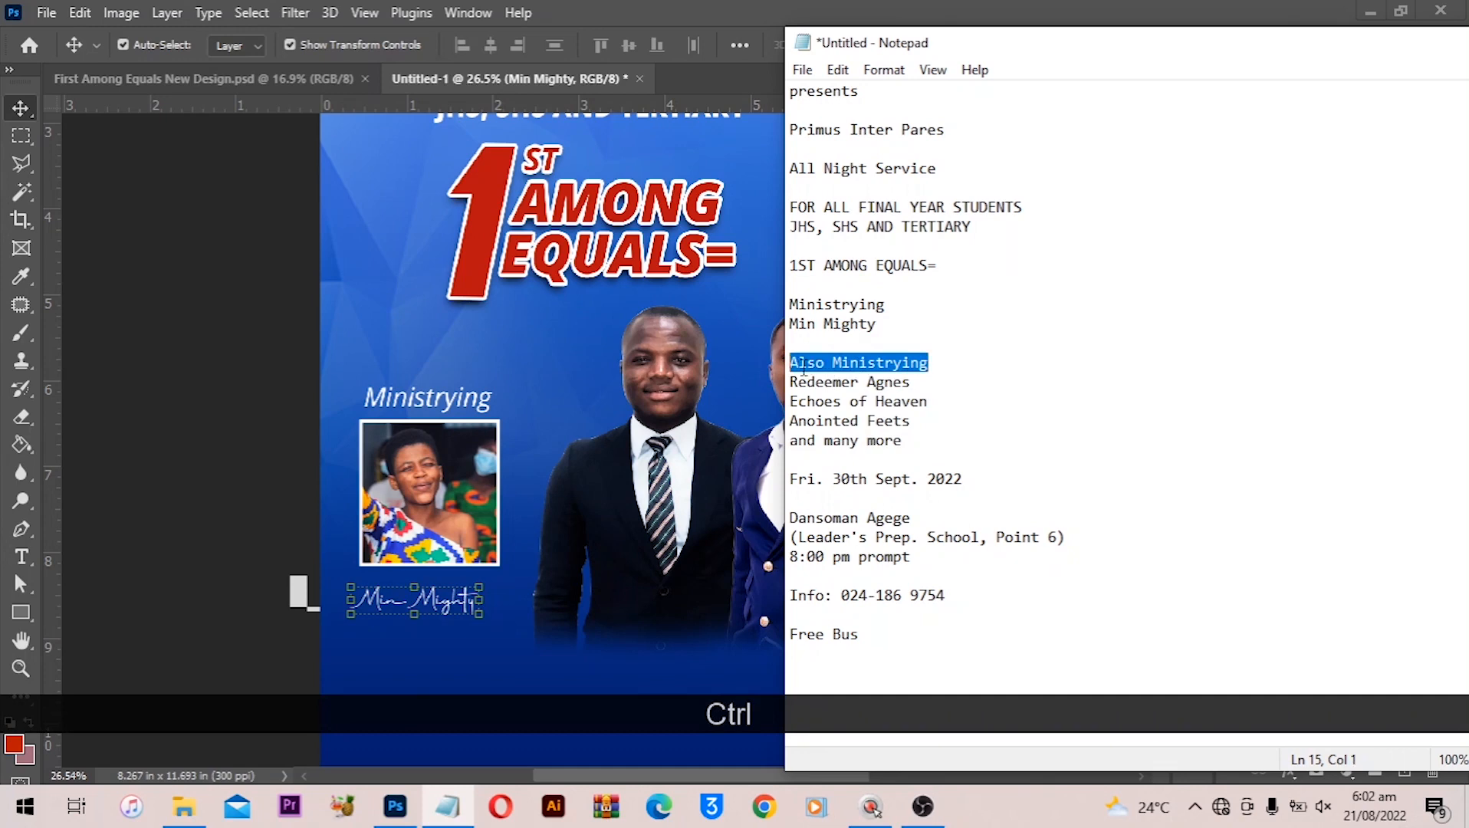
key(ctrl+c)
click(257, 430)
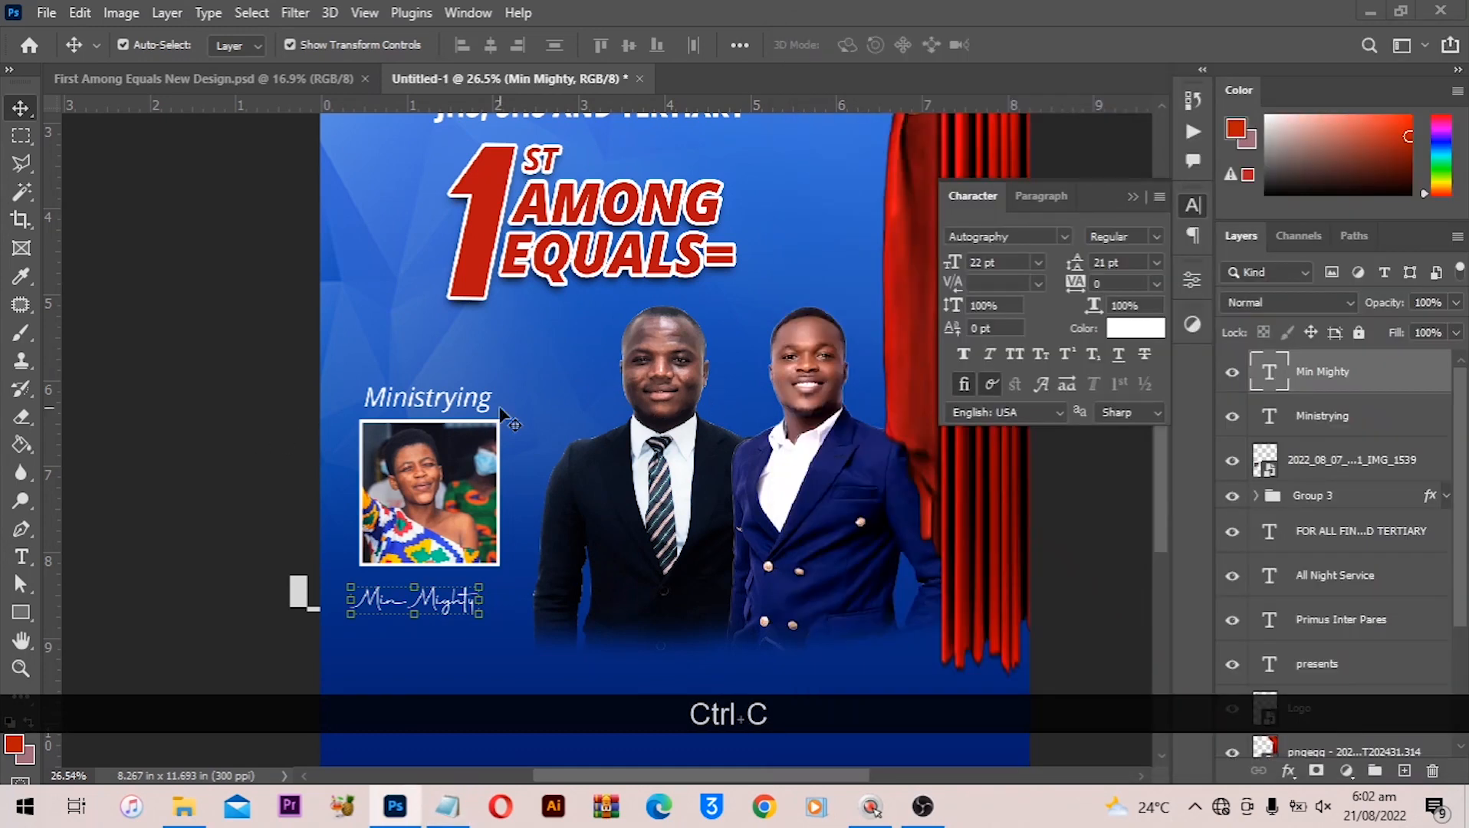
Duplicate the Ministrying text straight down to below the minister's name
scroll(508, 419, down, 2)
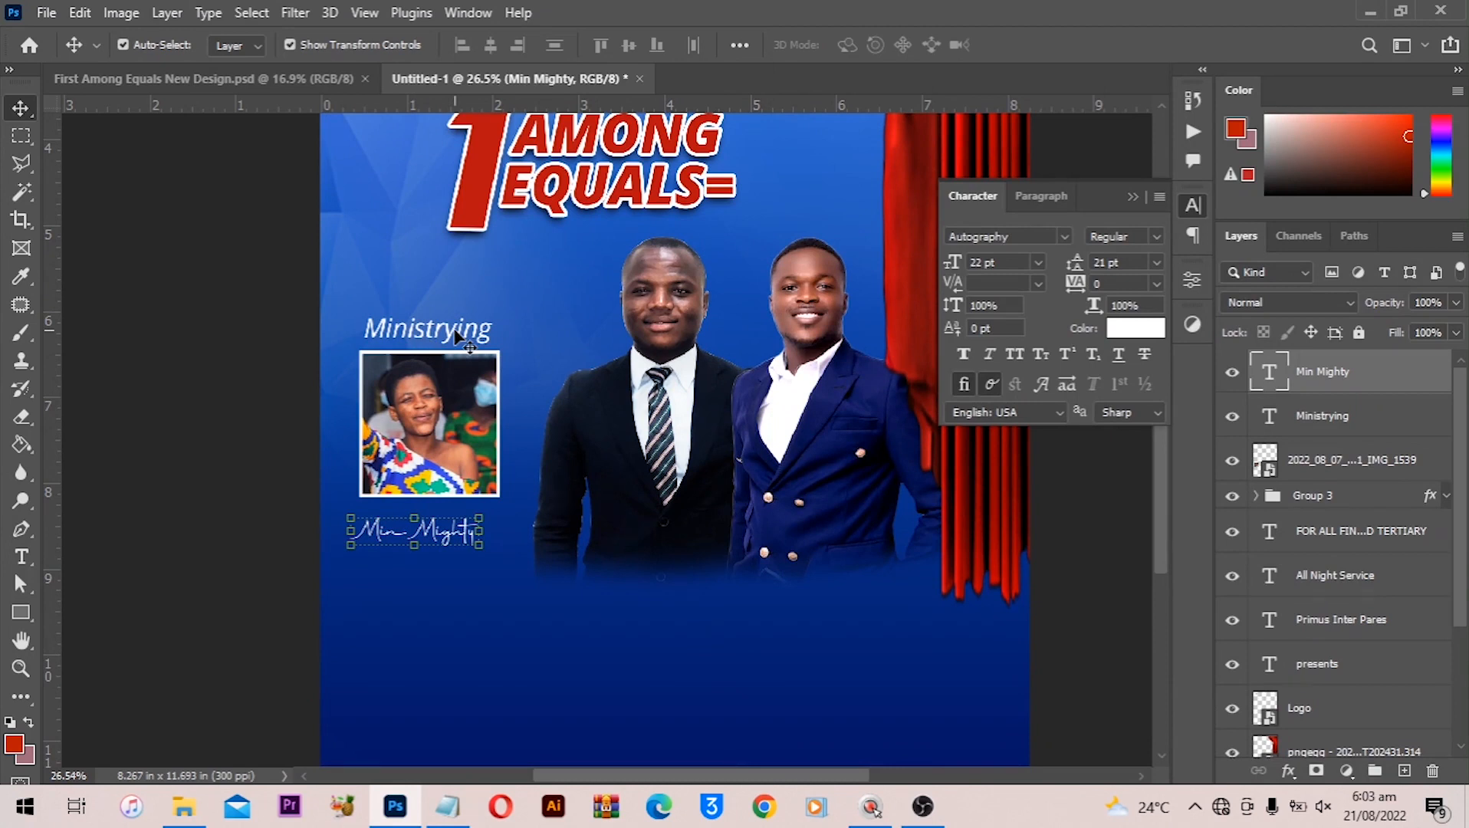
drag(456, 334, 446, 581)
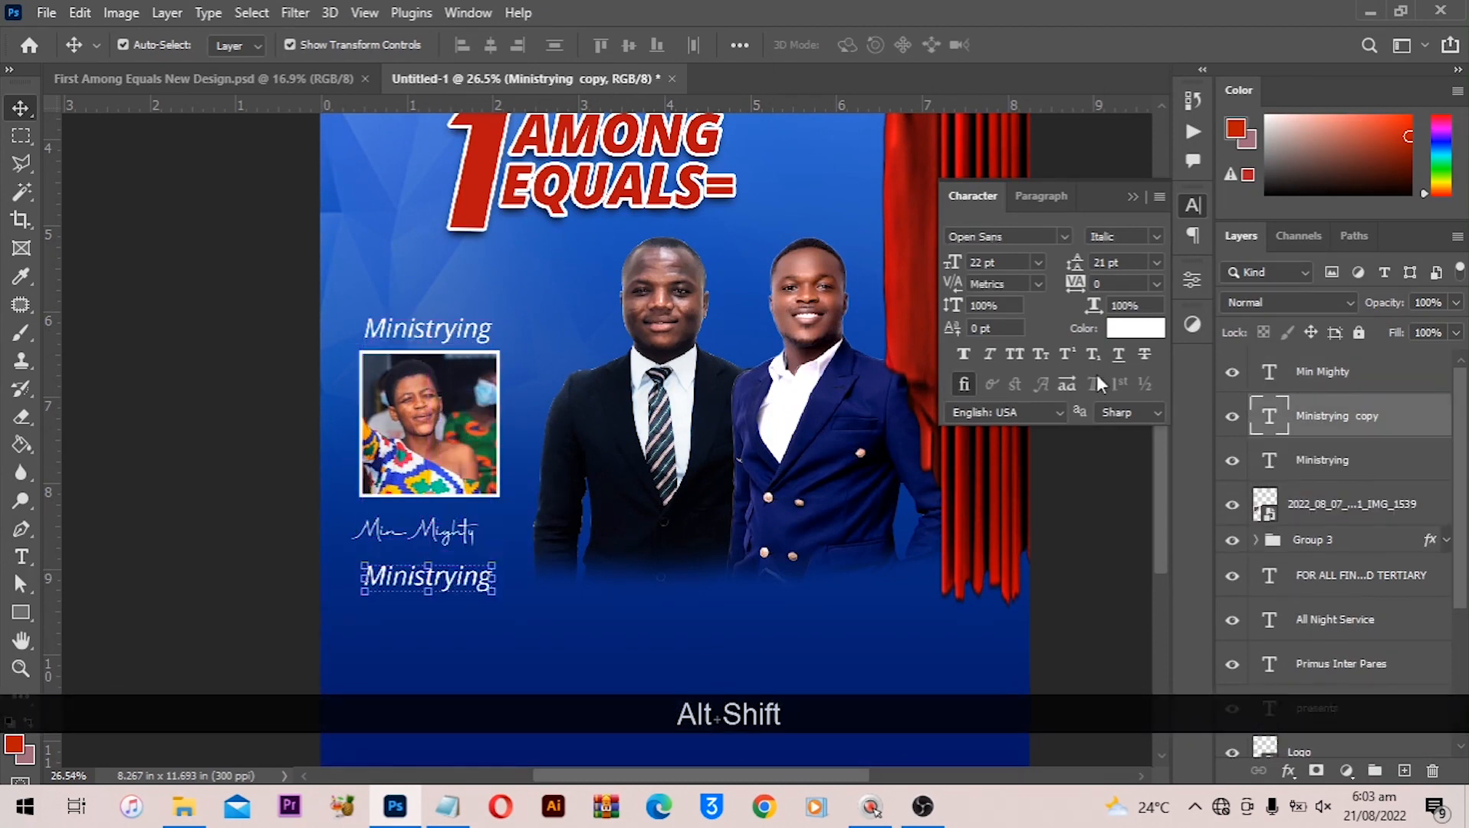
Replace the duplicated text below the minister's name with Also Ministrying and underline both that line and the Ministrying heading
click(1118, 354)
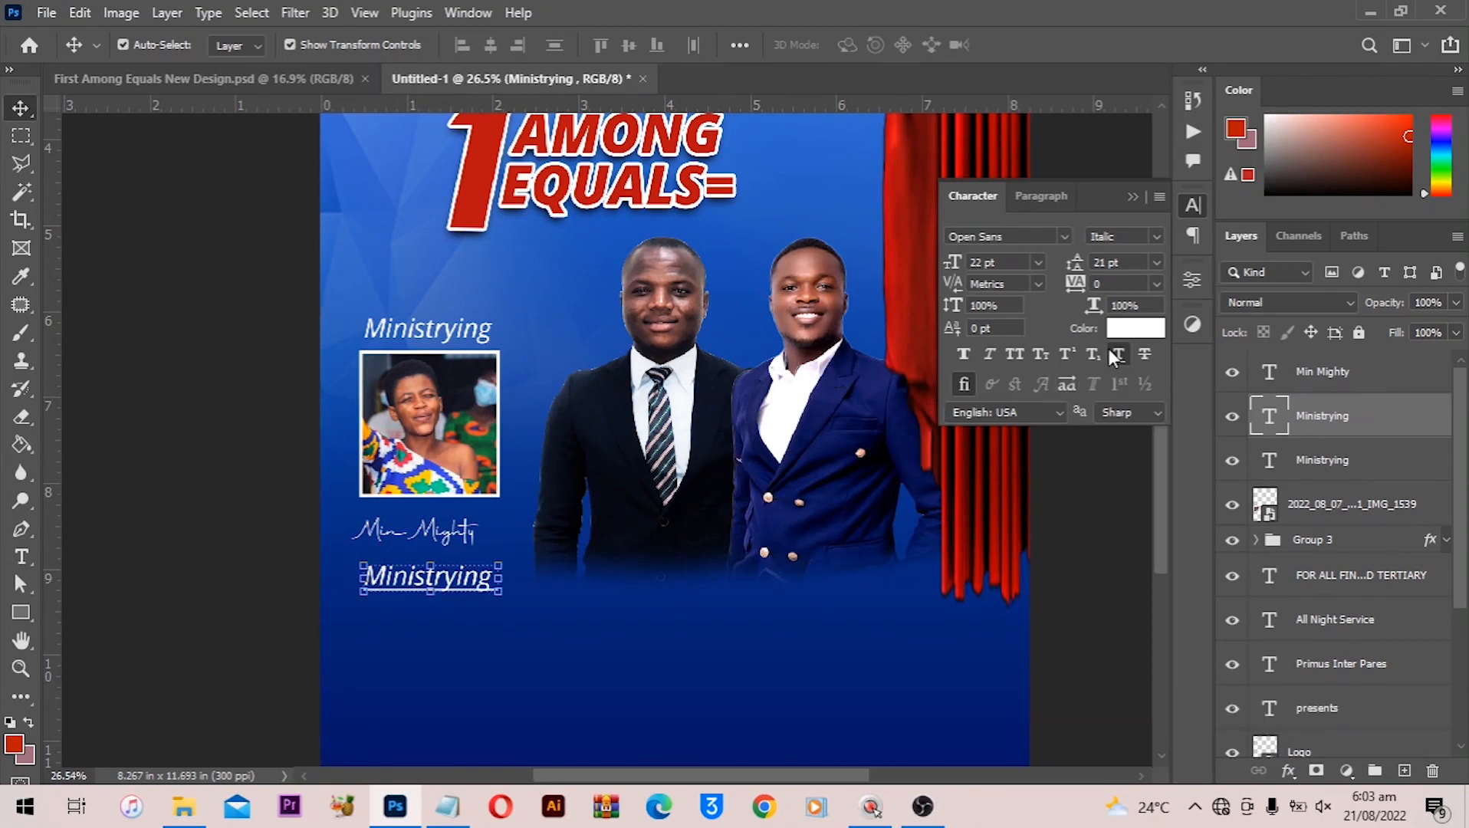
key(t)
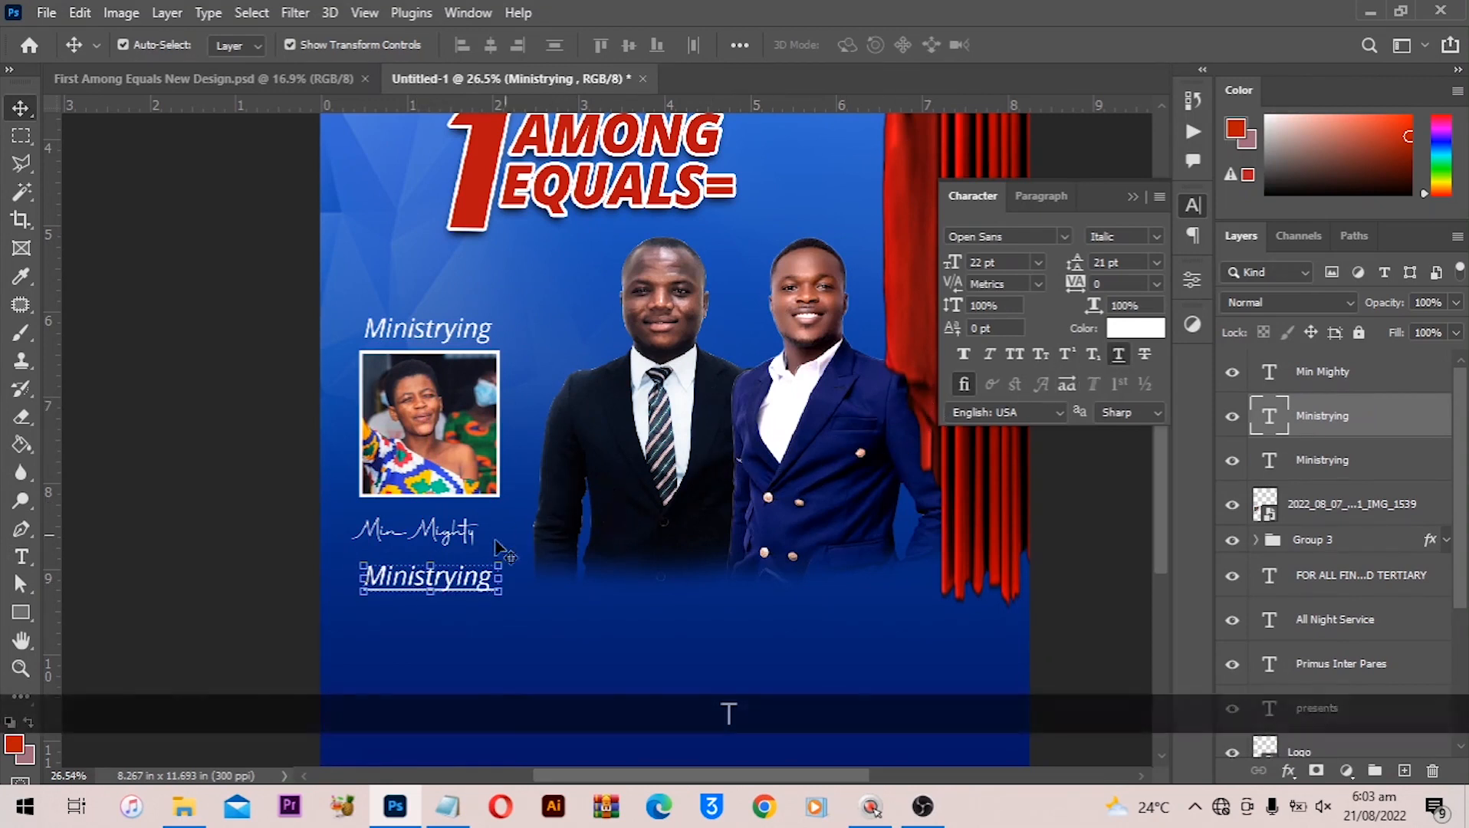
click(385, 576)
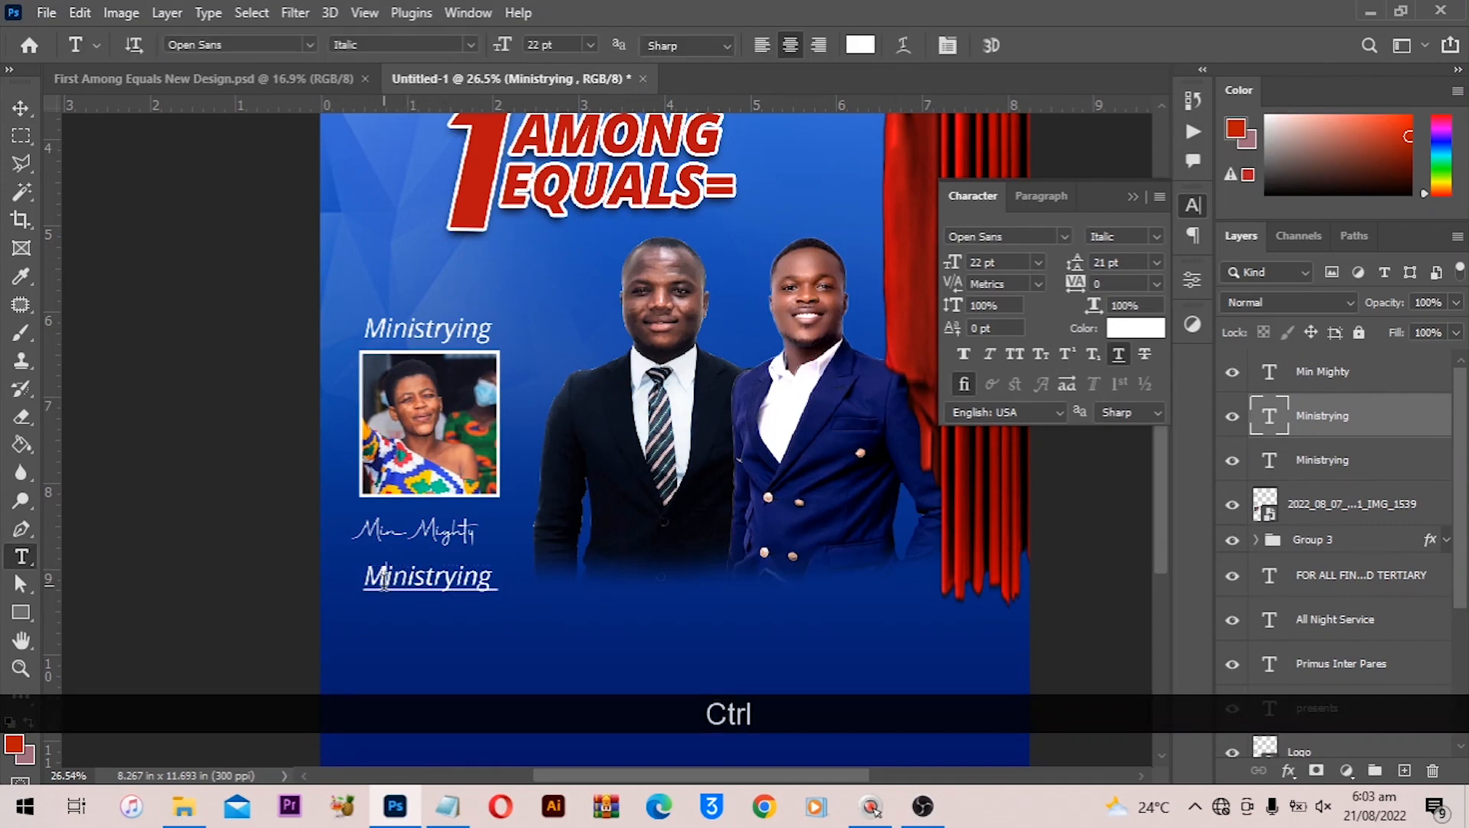
key(ctrl+a)
key(ctrl+v)
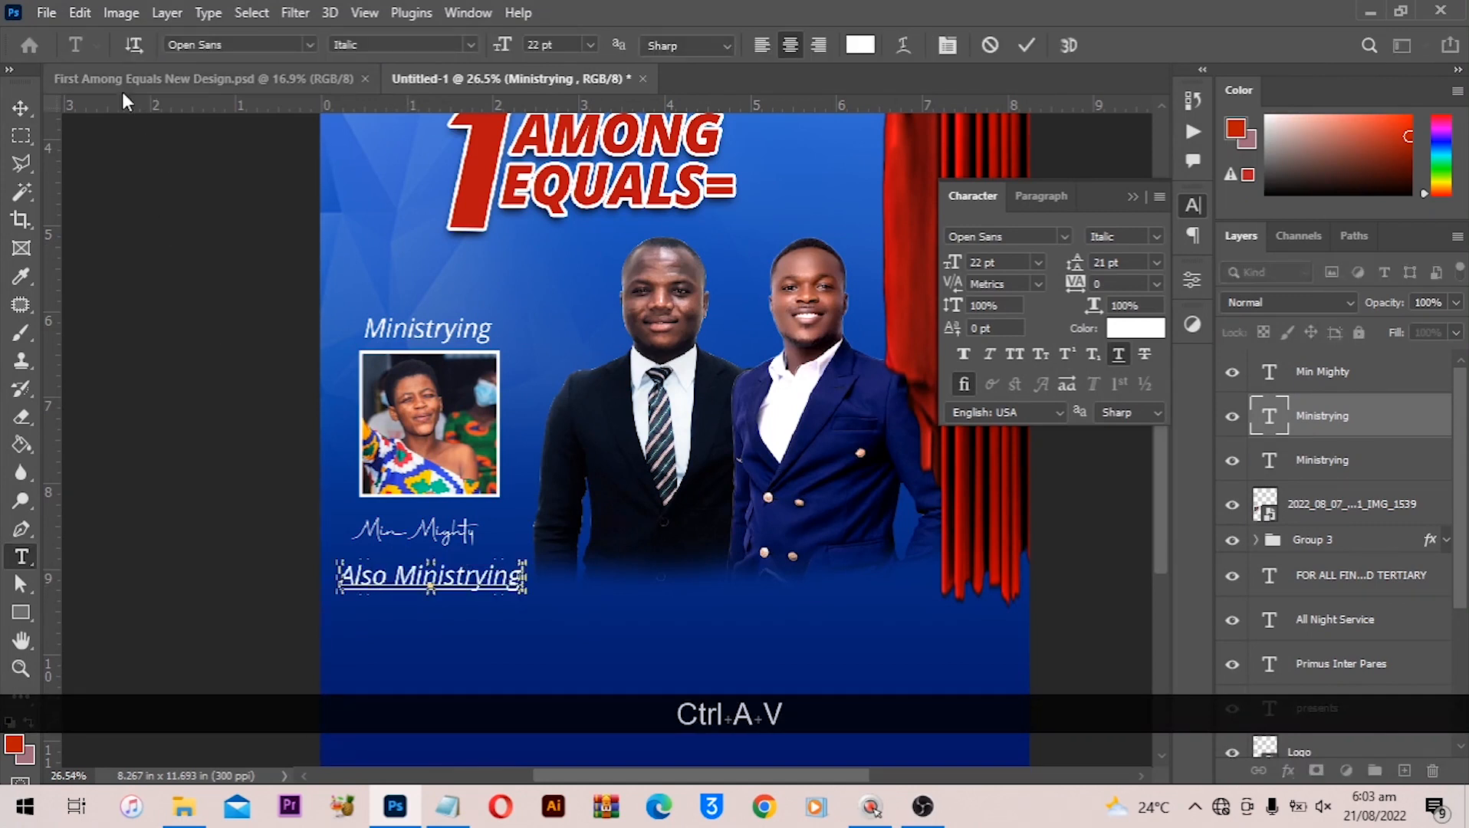
click(20, 110)
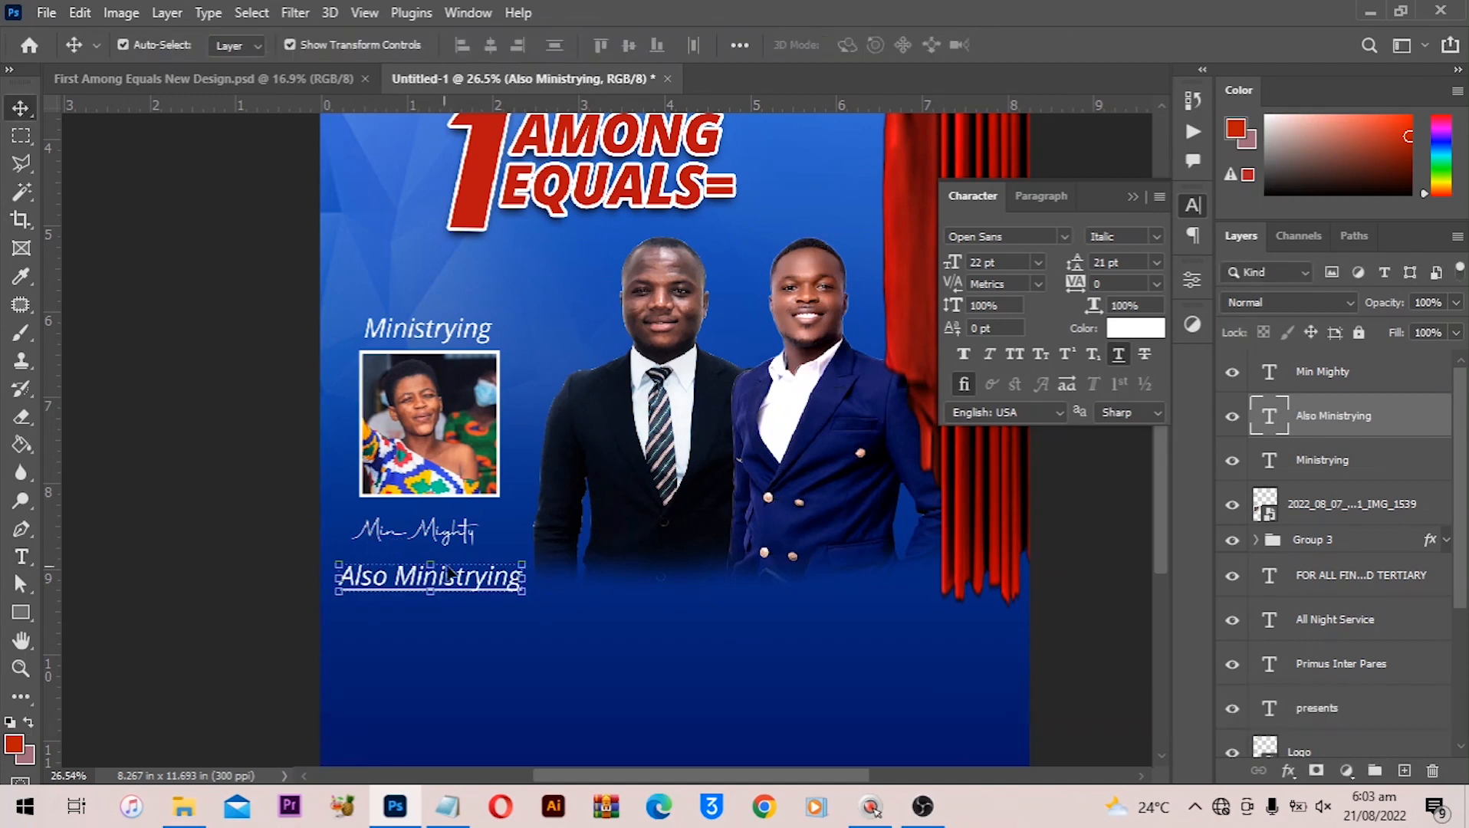
click(439, 339)
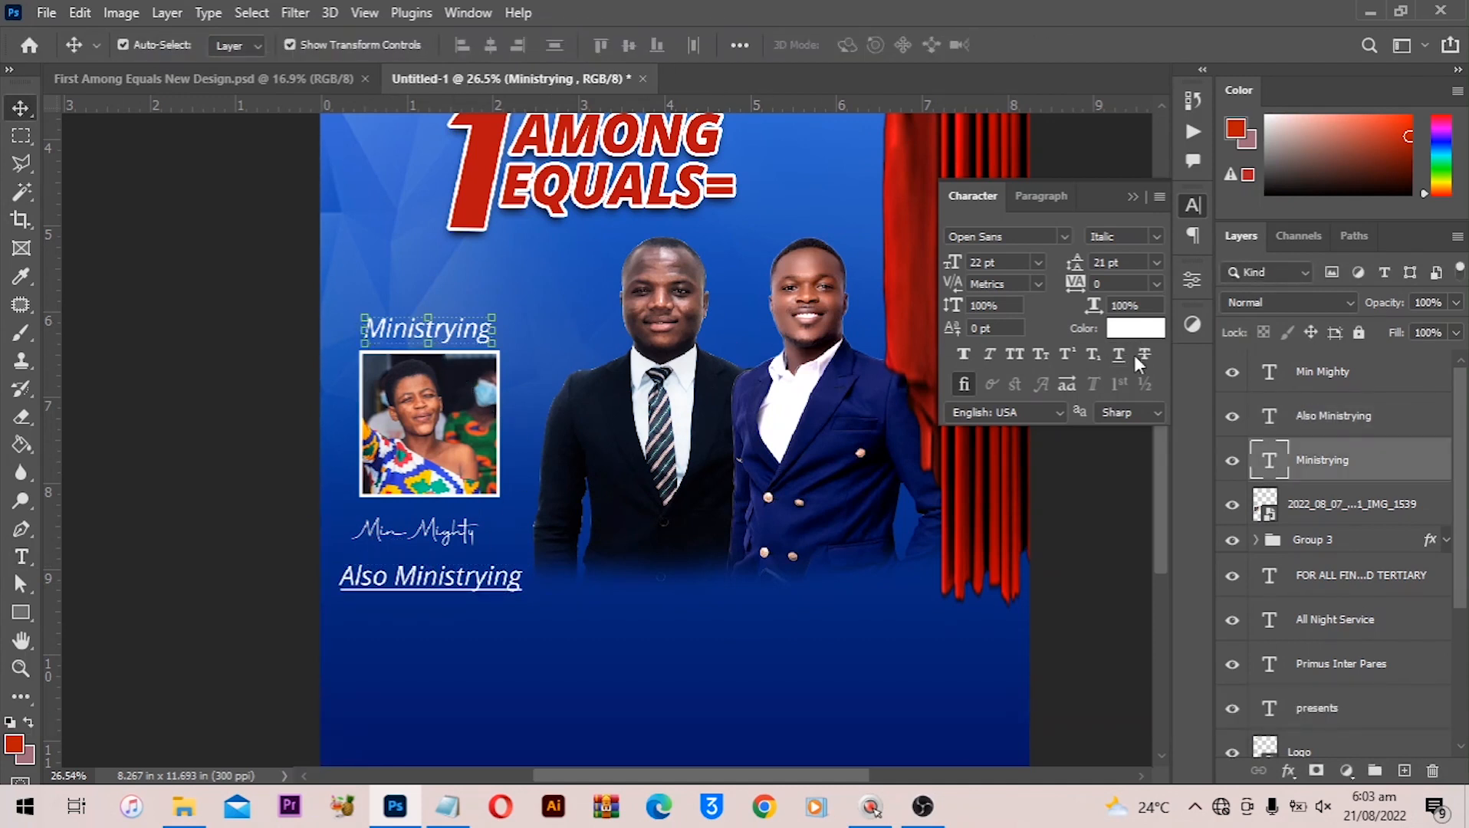
Duplicate the Also Ministrying line just below itself and copy the list of additional ministers from the Notepad notes
scroll(660, 537, down, 2)
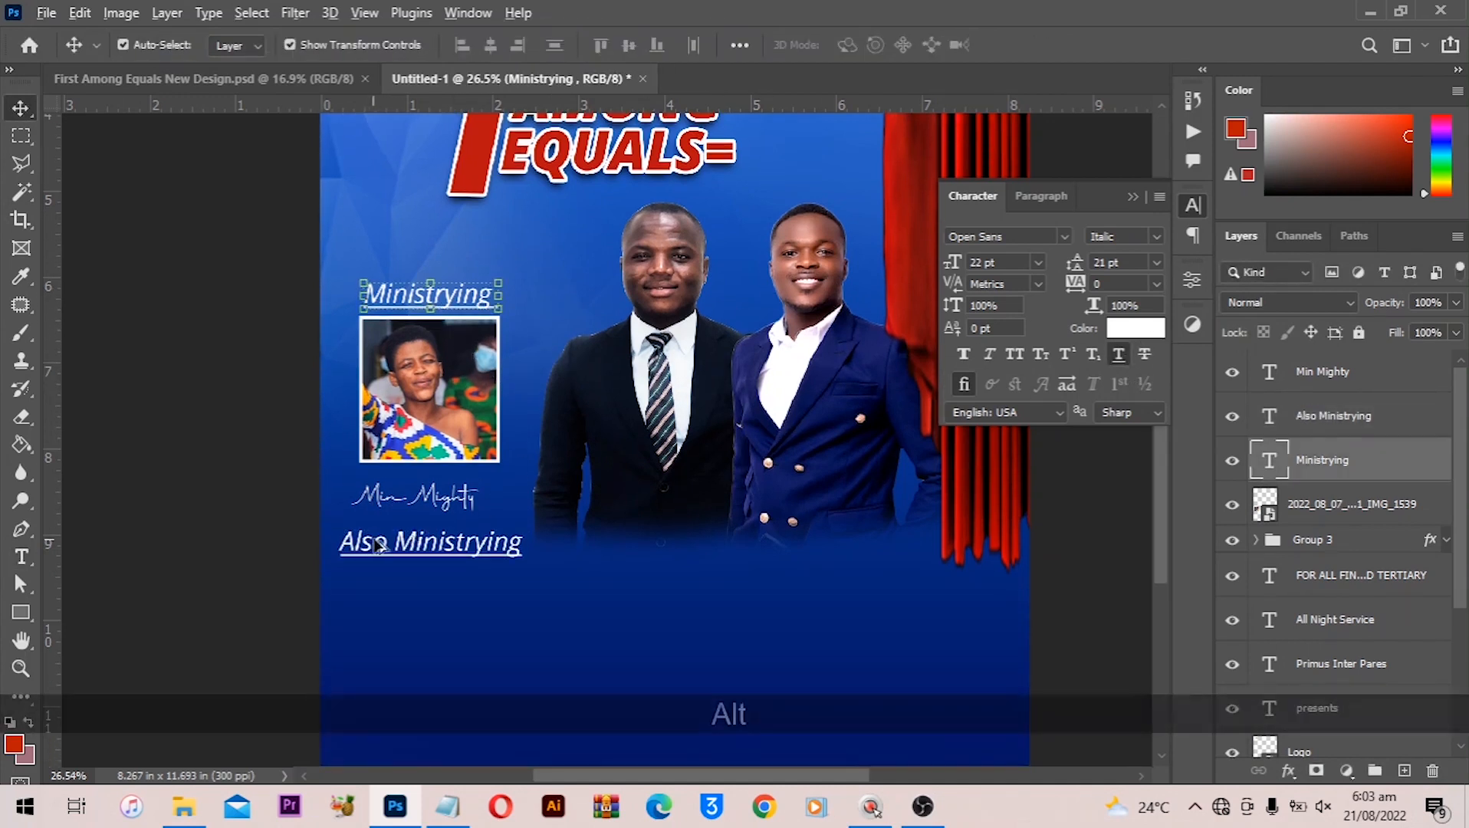
drag(392, 549, 390, 582)
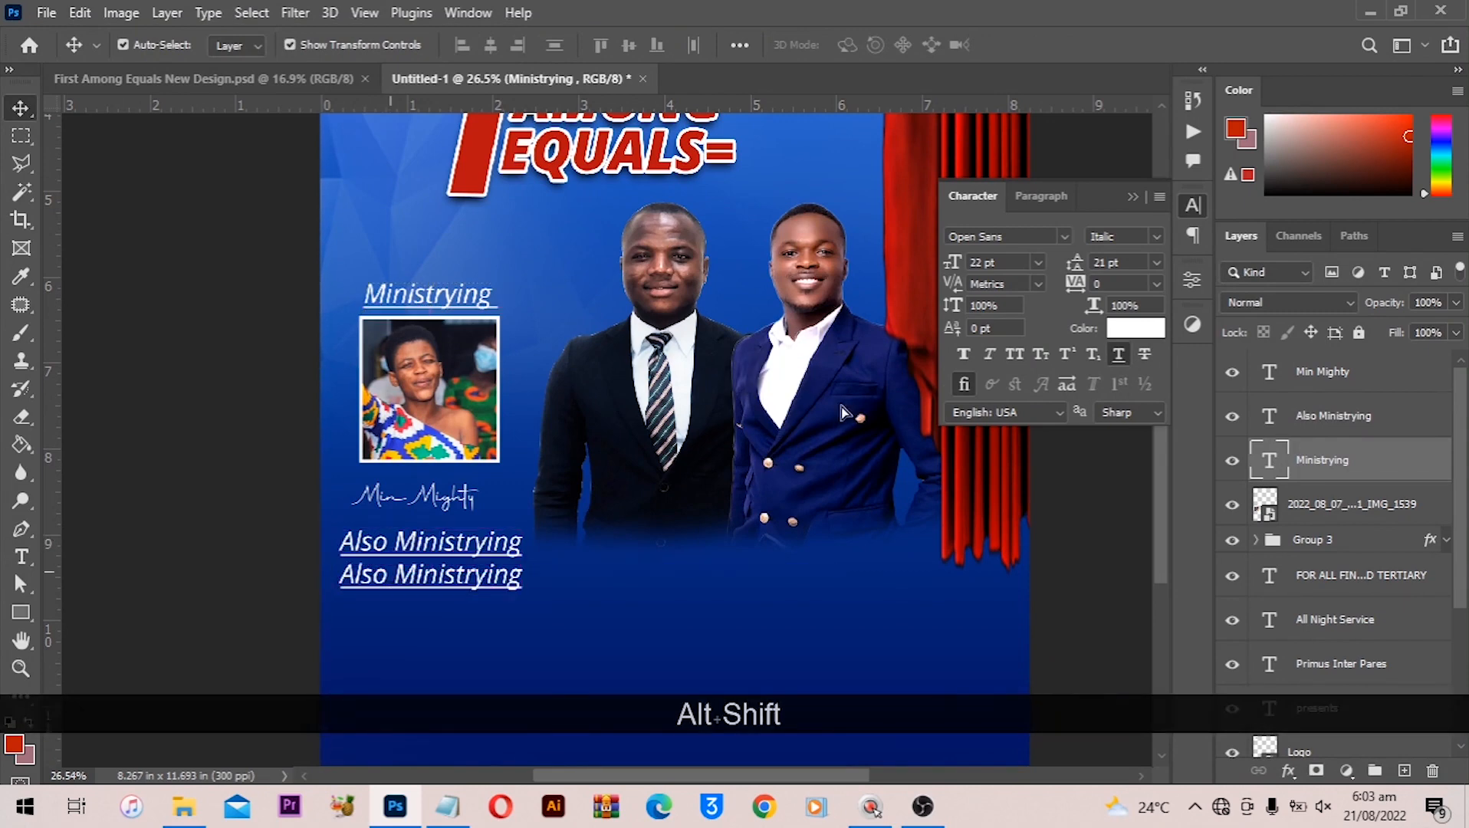
key(alt+Tab)
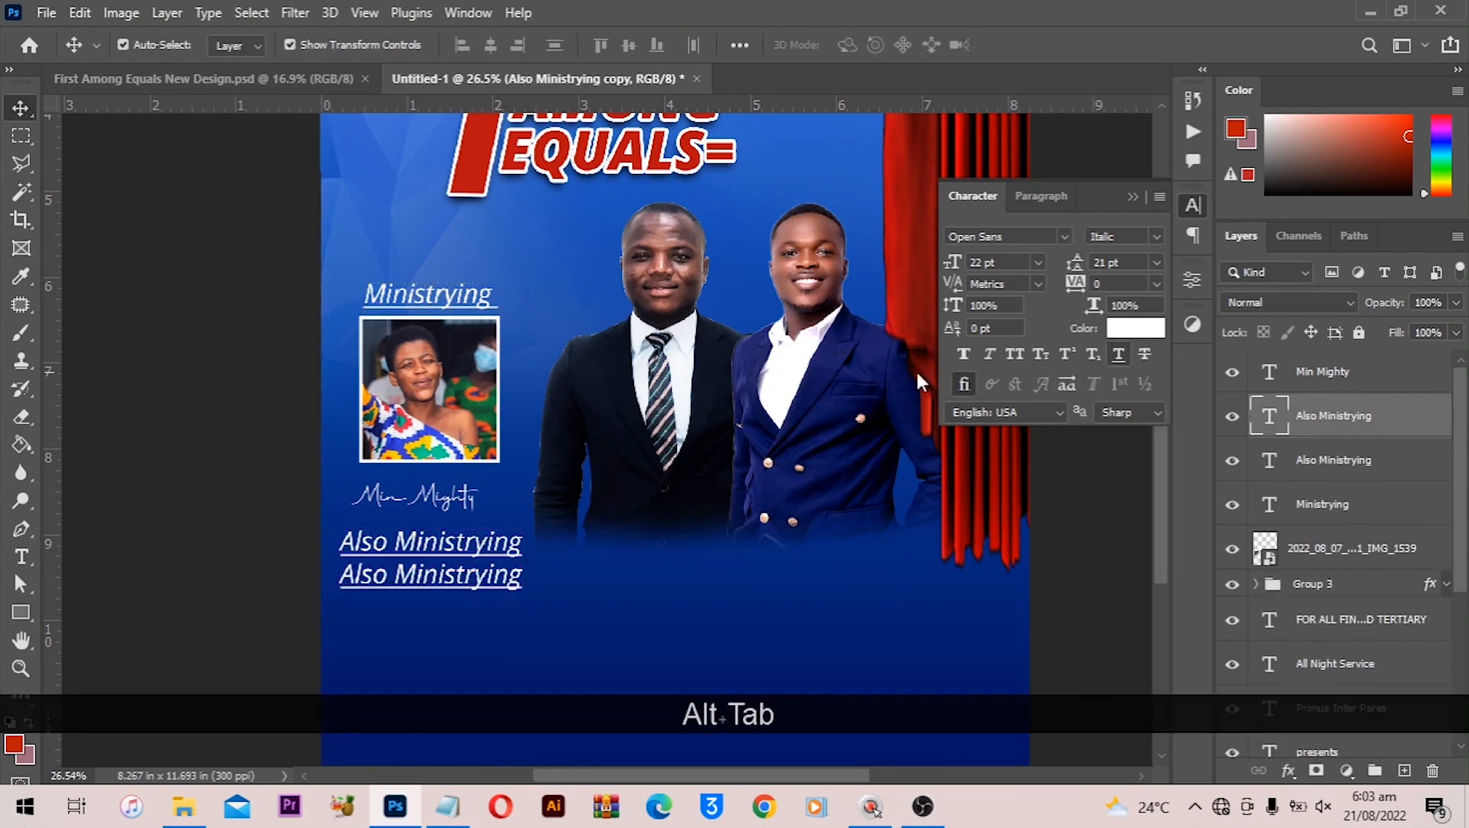
drag(917, 440, 790, 382)
key(ctrl+c)
text(T)
Replace the text of the lower Also Ministrying copy with the copied list of additional ministers
click(376, 575)
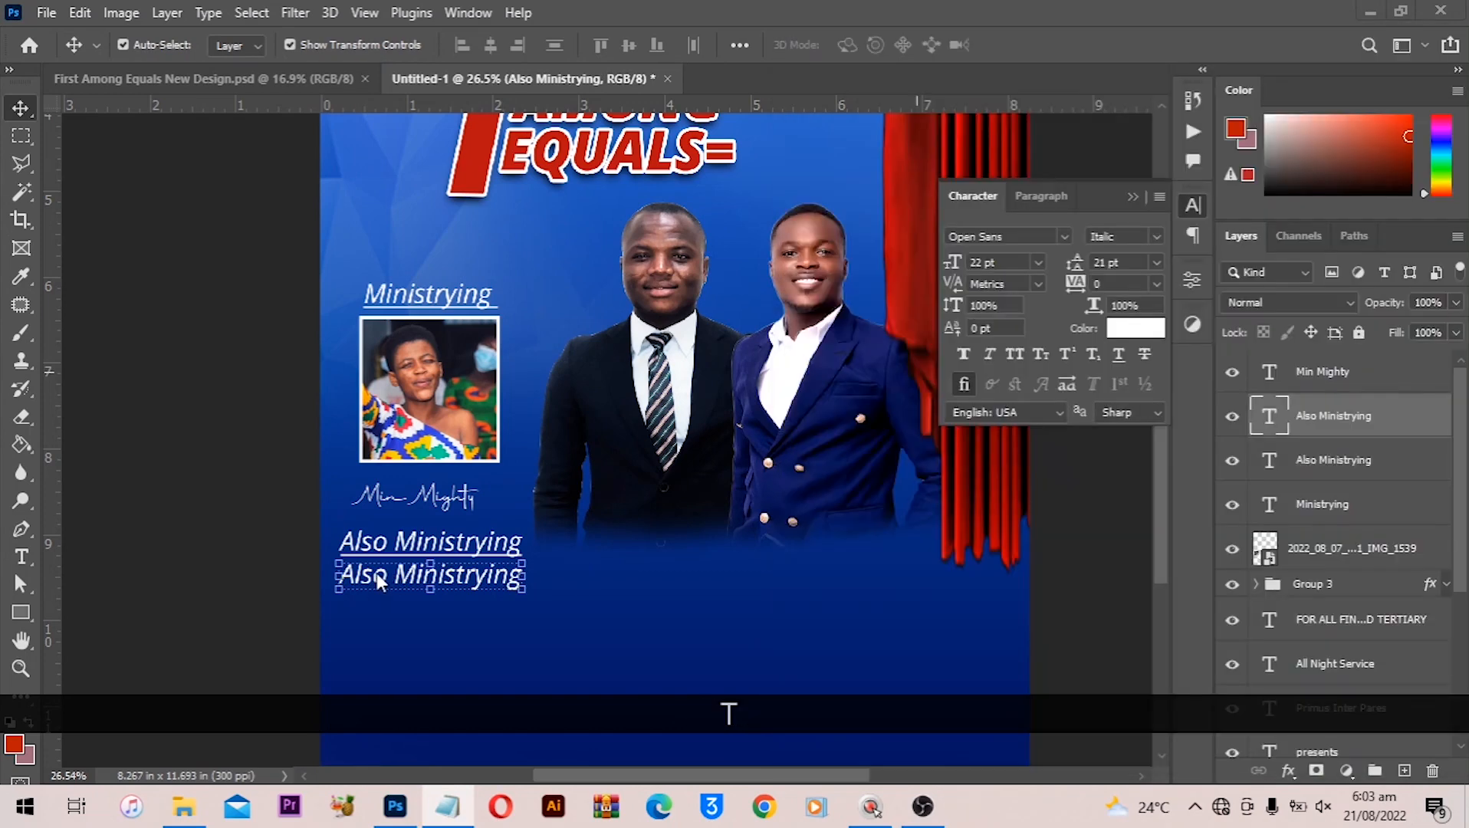
key(t)
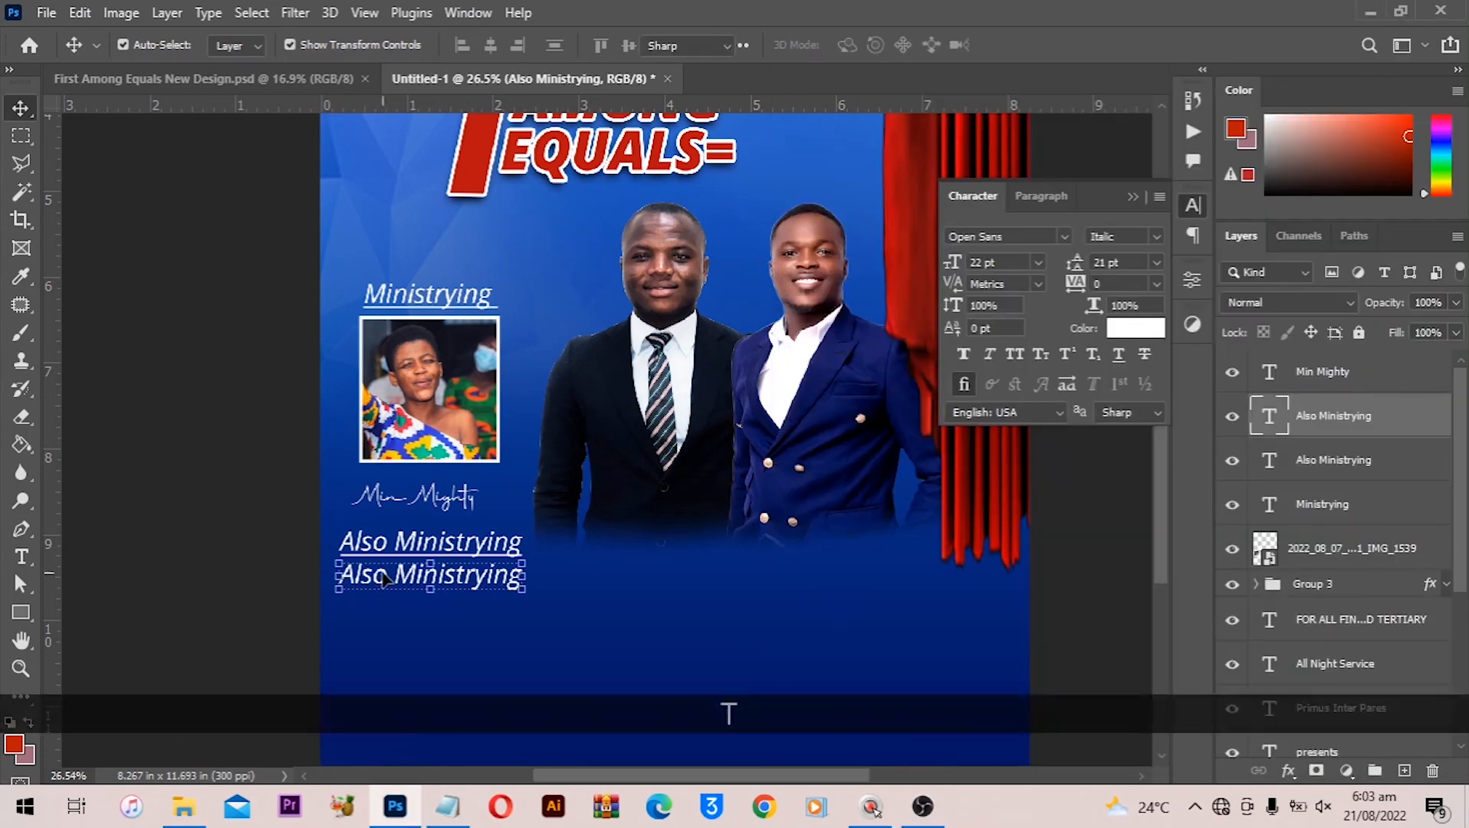
double_click(382, 575)
key(ctrl+a)
key(ctrl+v)
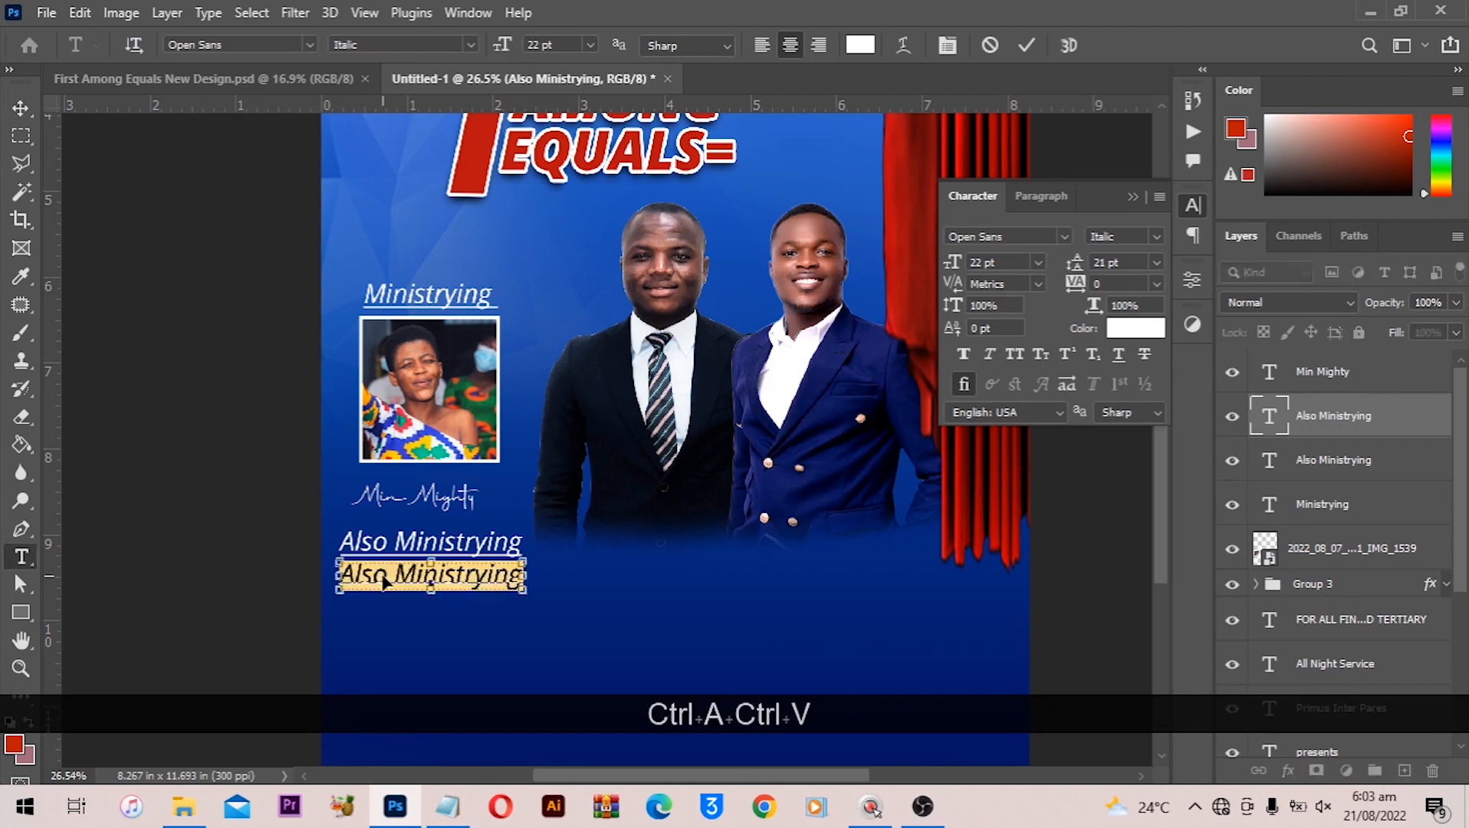
Set the list of additional ministers to Open Sans Regular and its last line, "and many more", to Light Italic
key(ctrl+a)
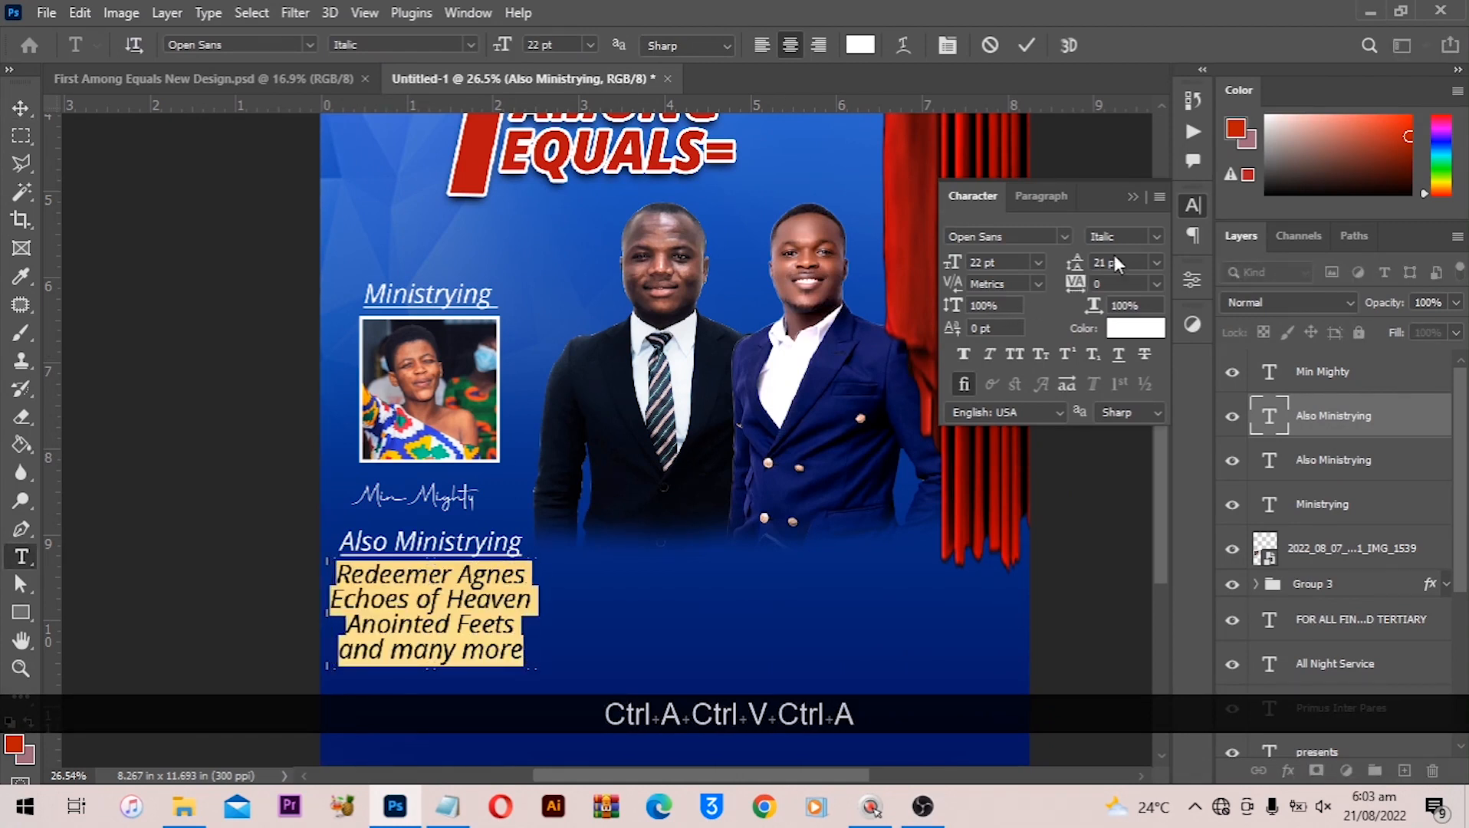
click(1156, 236)
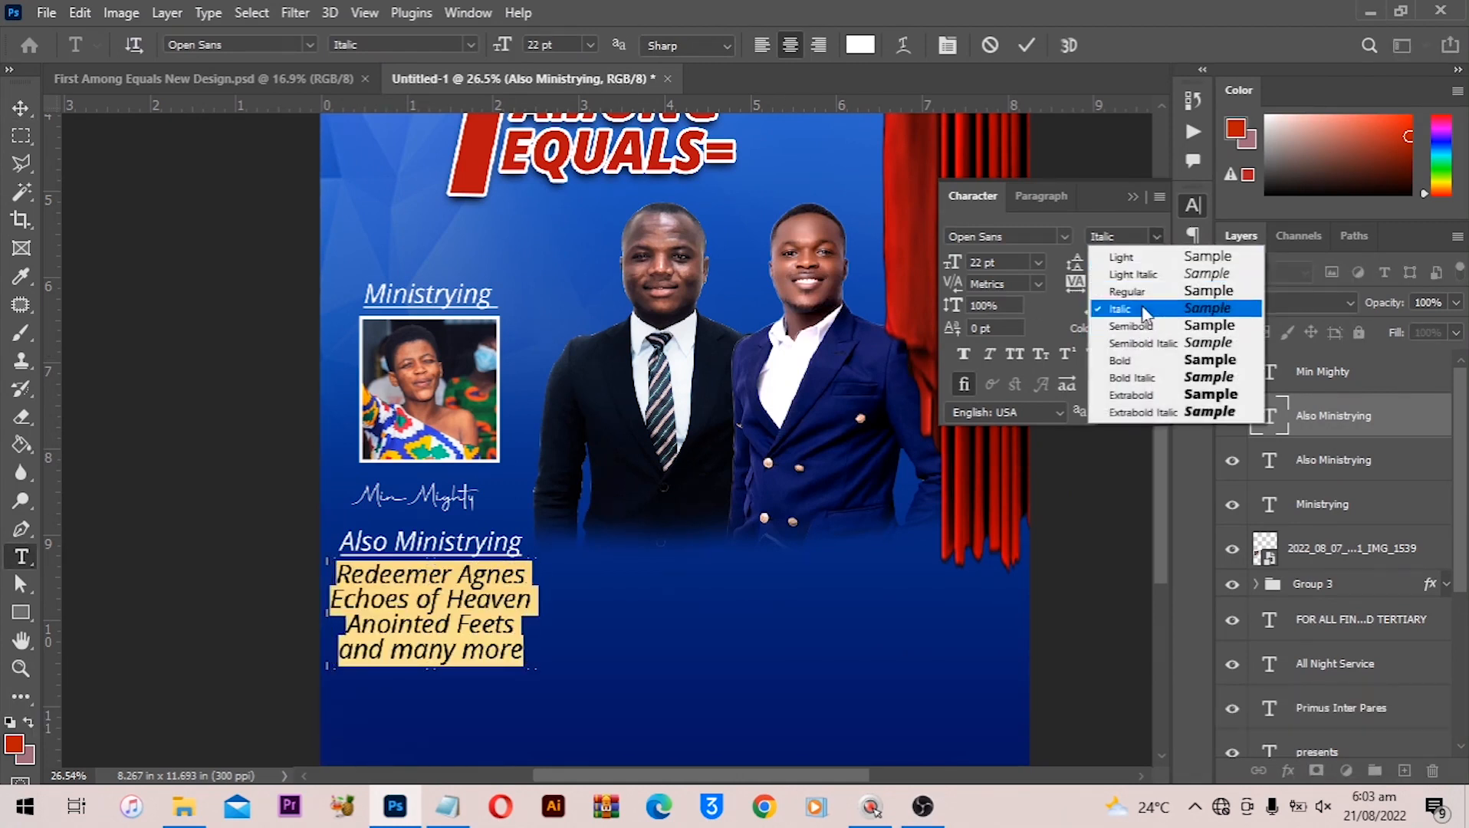
click(1104, 292)
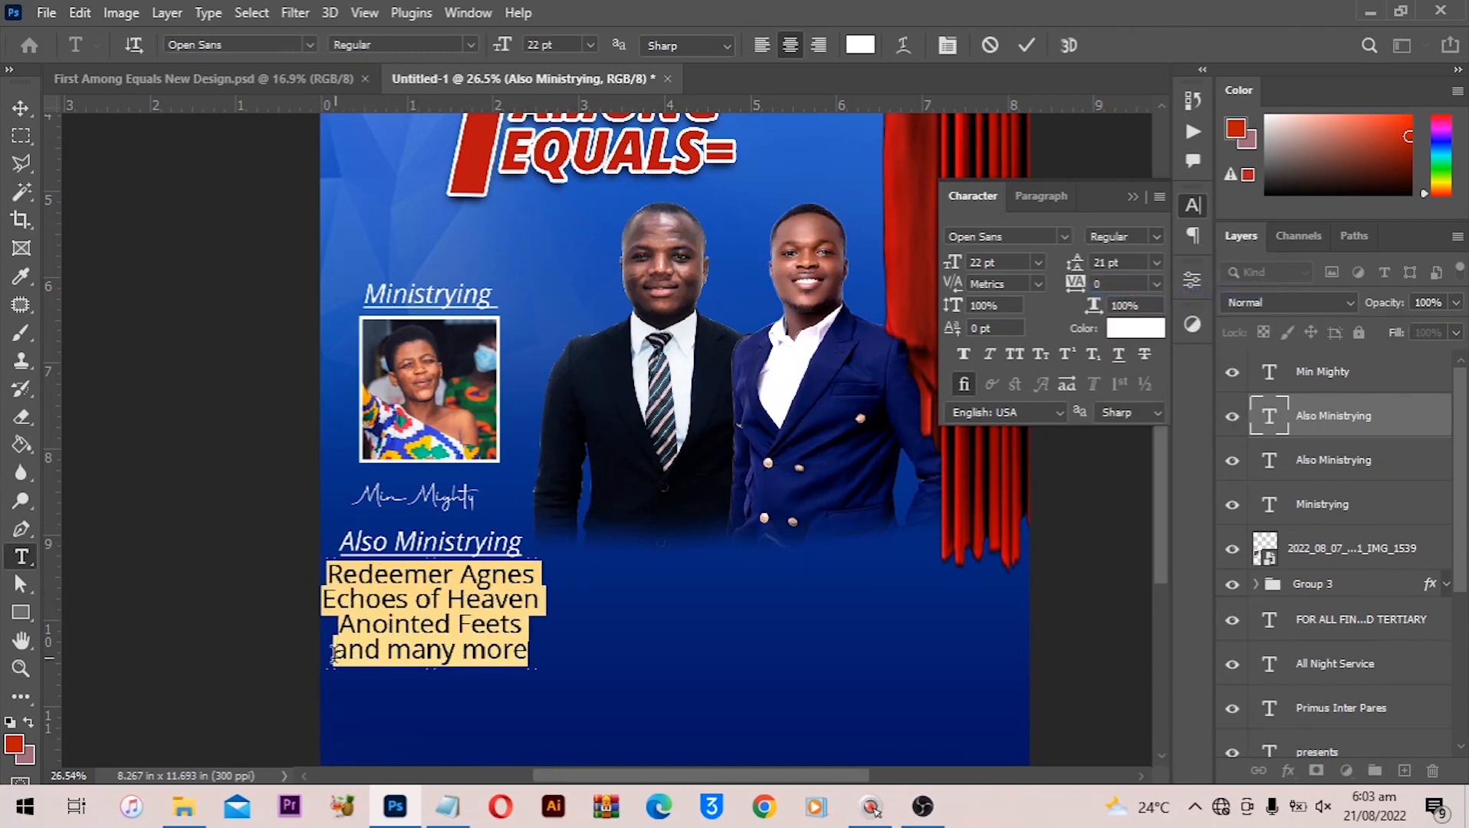
drag(334, 651, 554, 651)
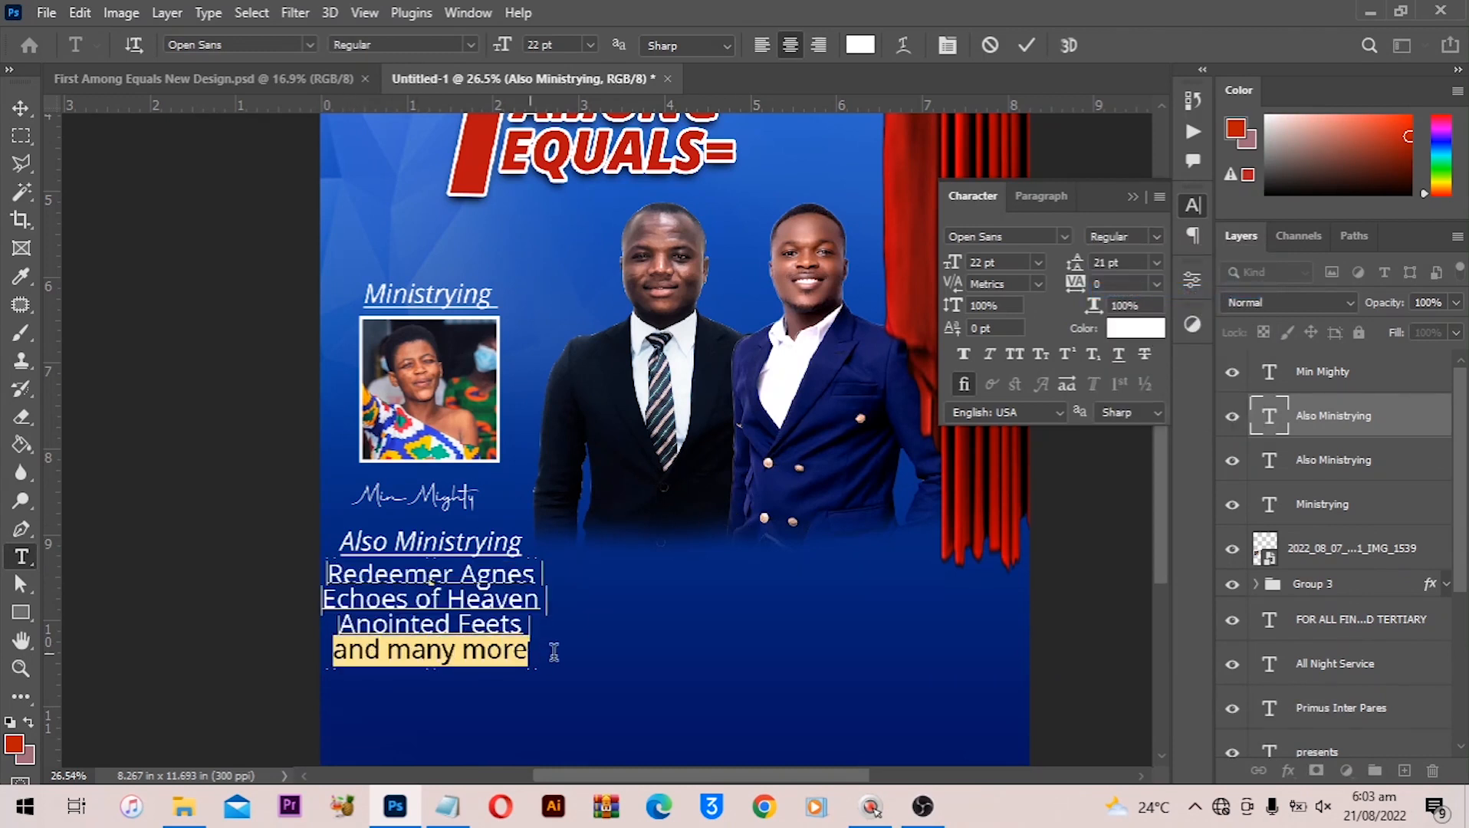
click(1158, 237)
click(1104, 273)
scroll(666, 499, down, 1)
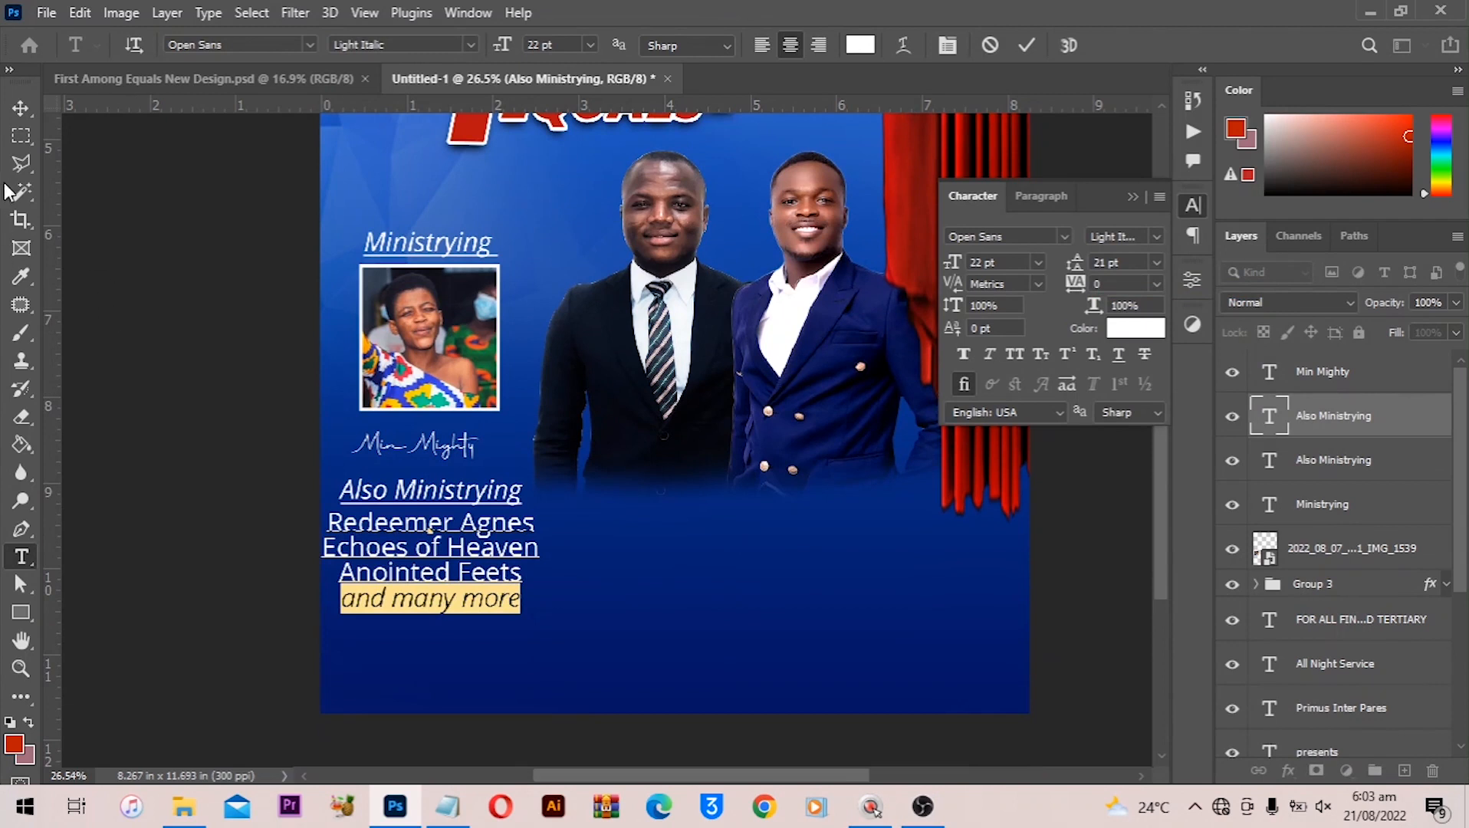
Left-align the list text with tracking of -20 and place it beneath the Also Ministrying heading
key(ctrl+a)
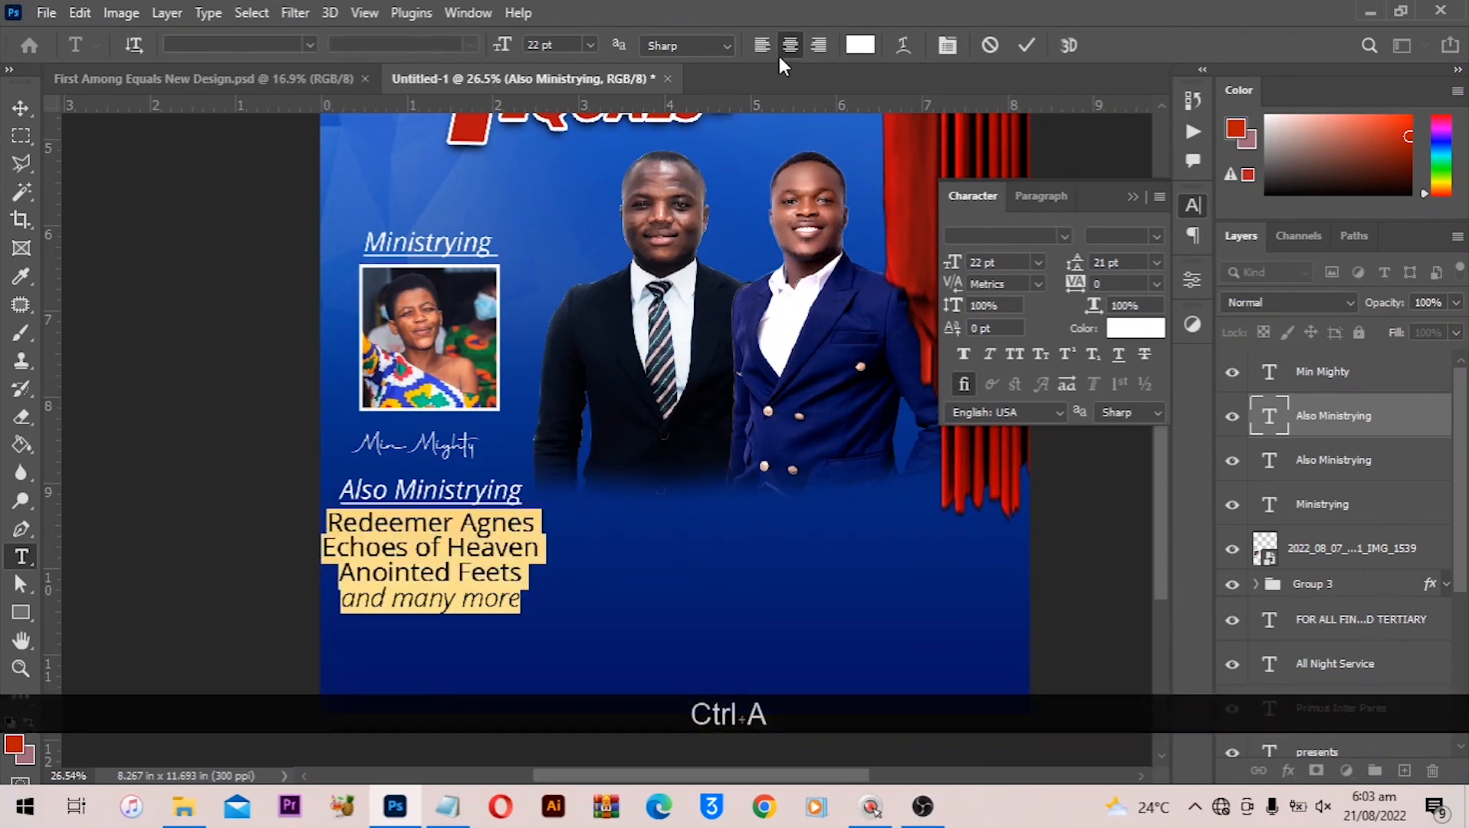
click(761, 46)
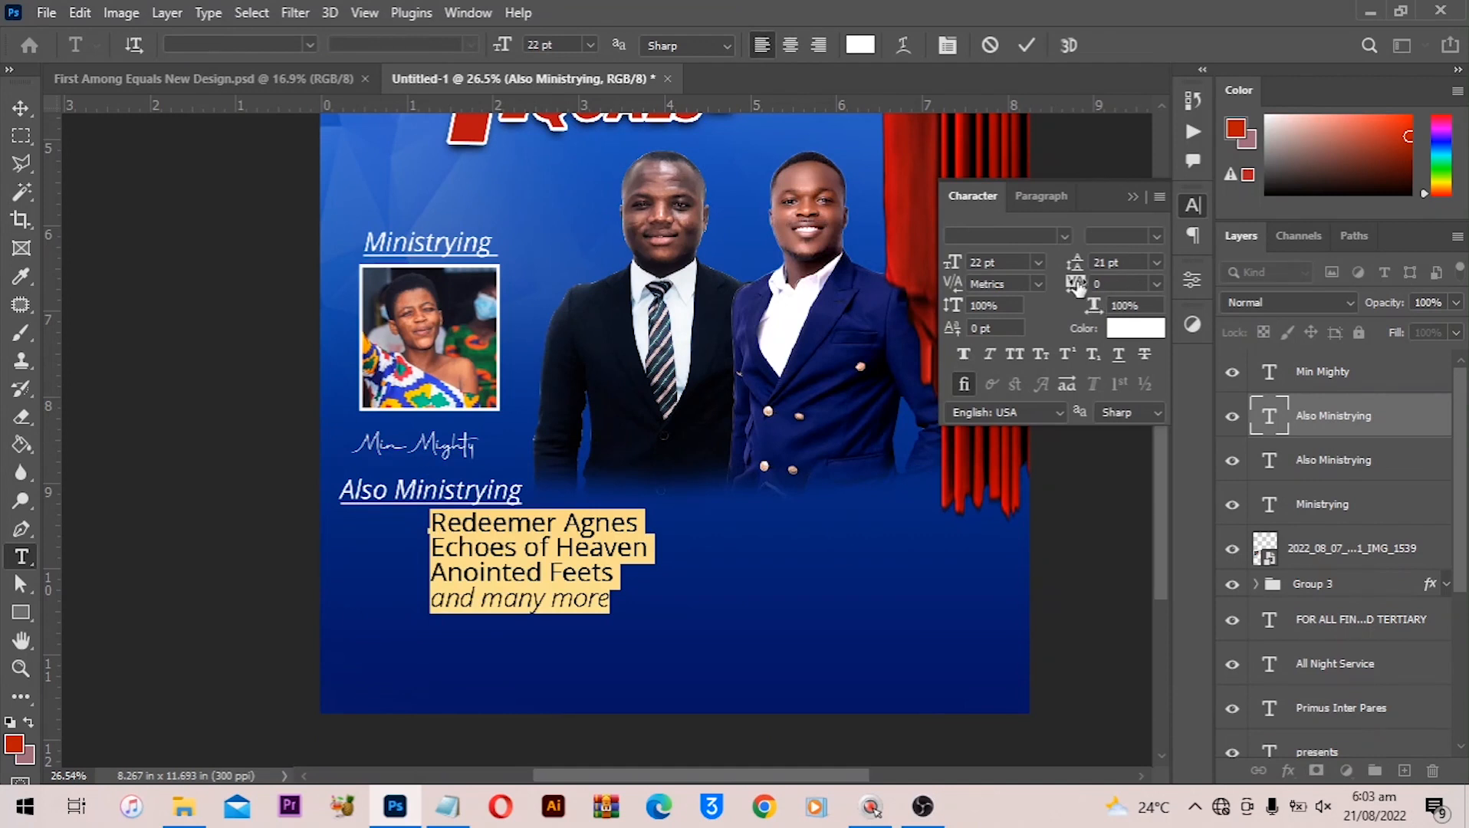
drag(1077, 286, 1076, 286)
key(ctrl)
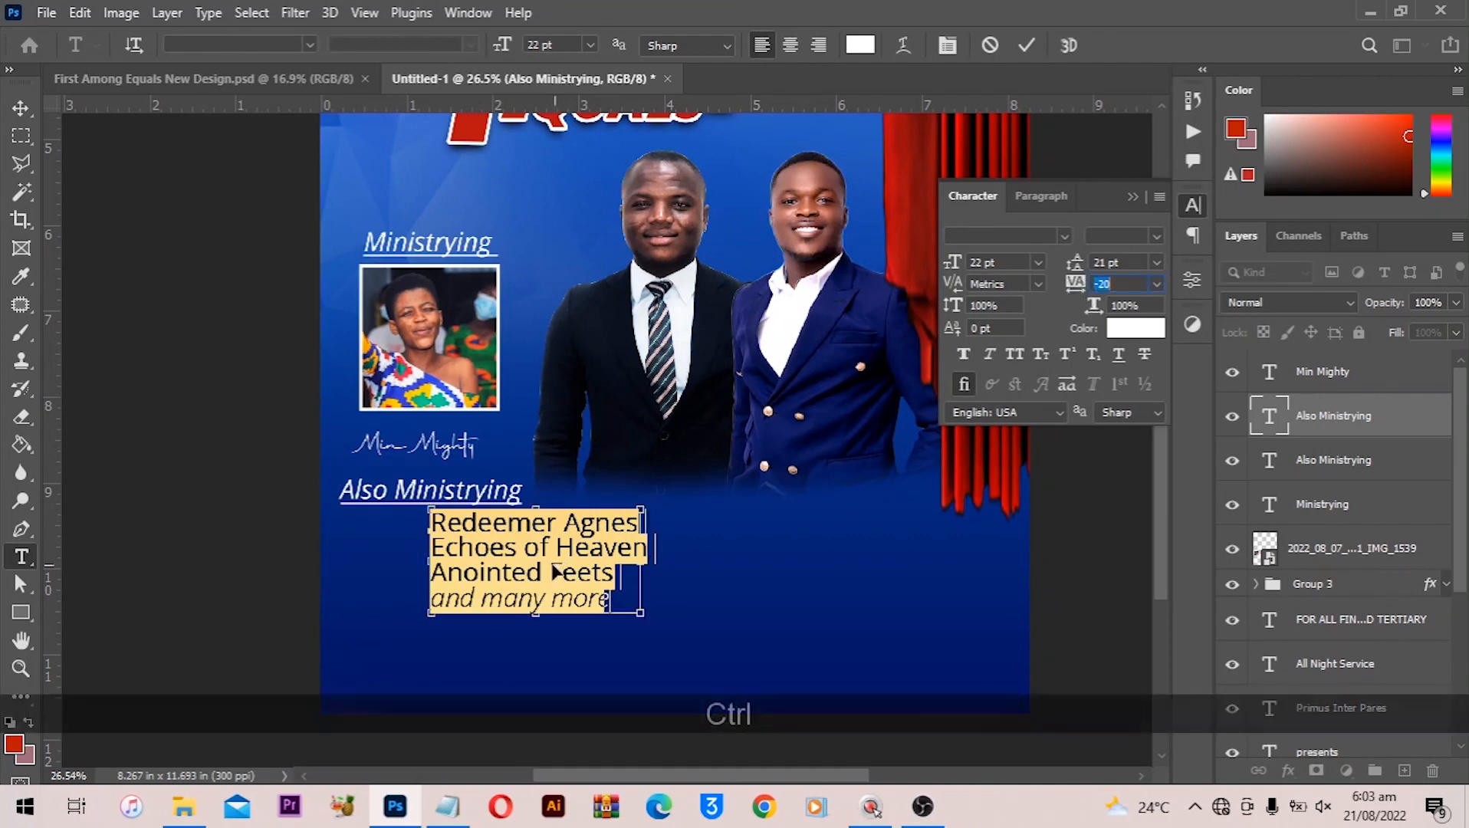
drag(546, 566, 474, 574)
click(26, 102)
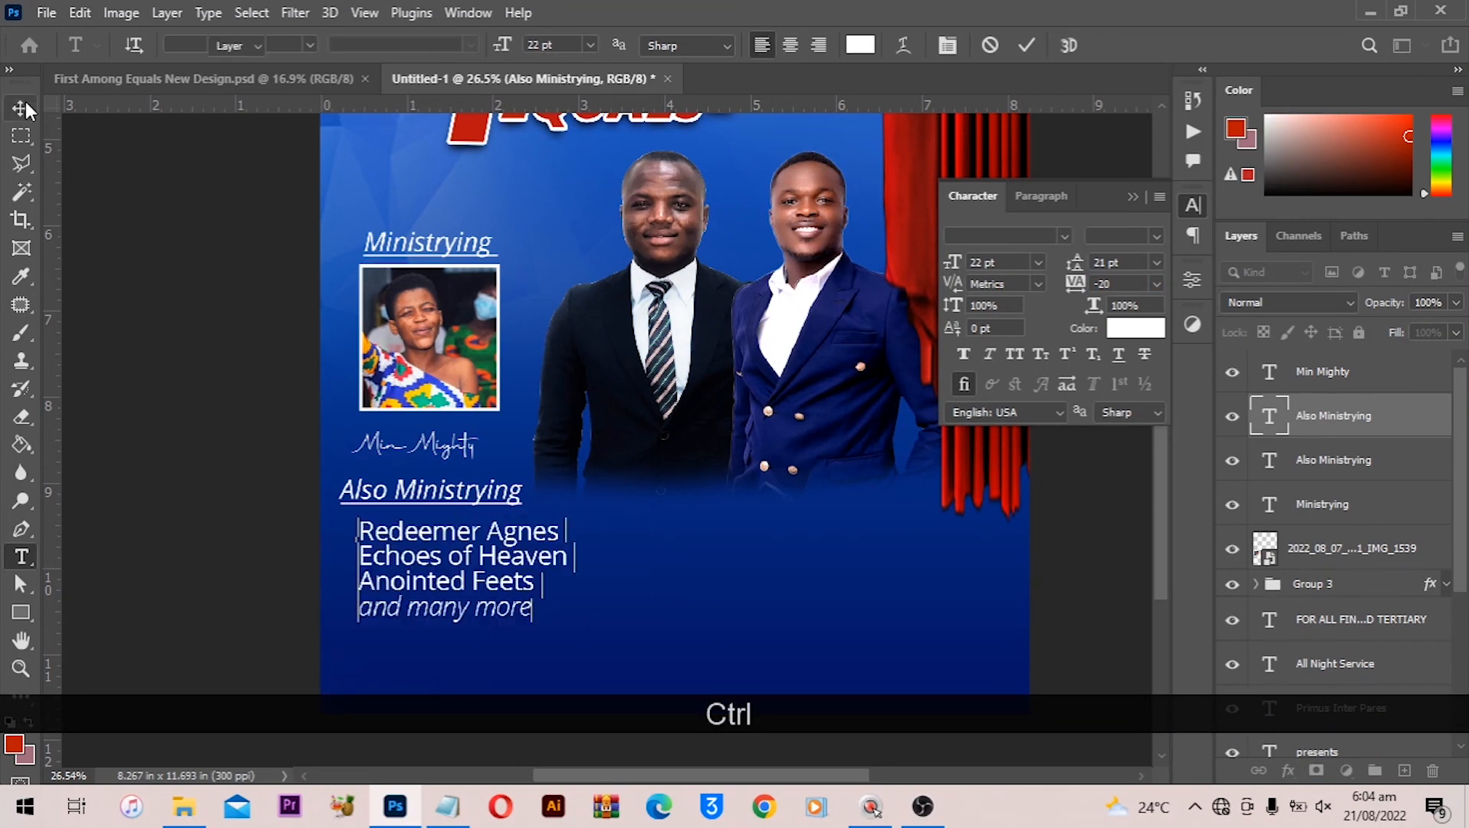
Align the left edges of both headings and the list, then shift them about 0.26 in right to the portrait's left edge
shift+click(346, 492)
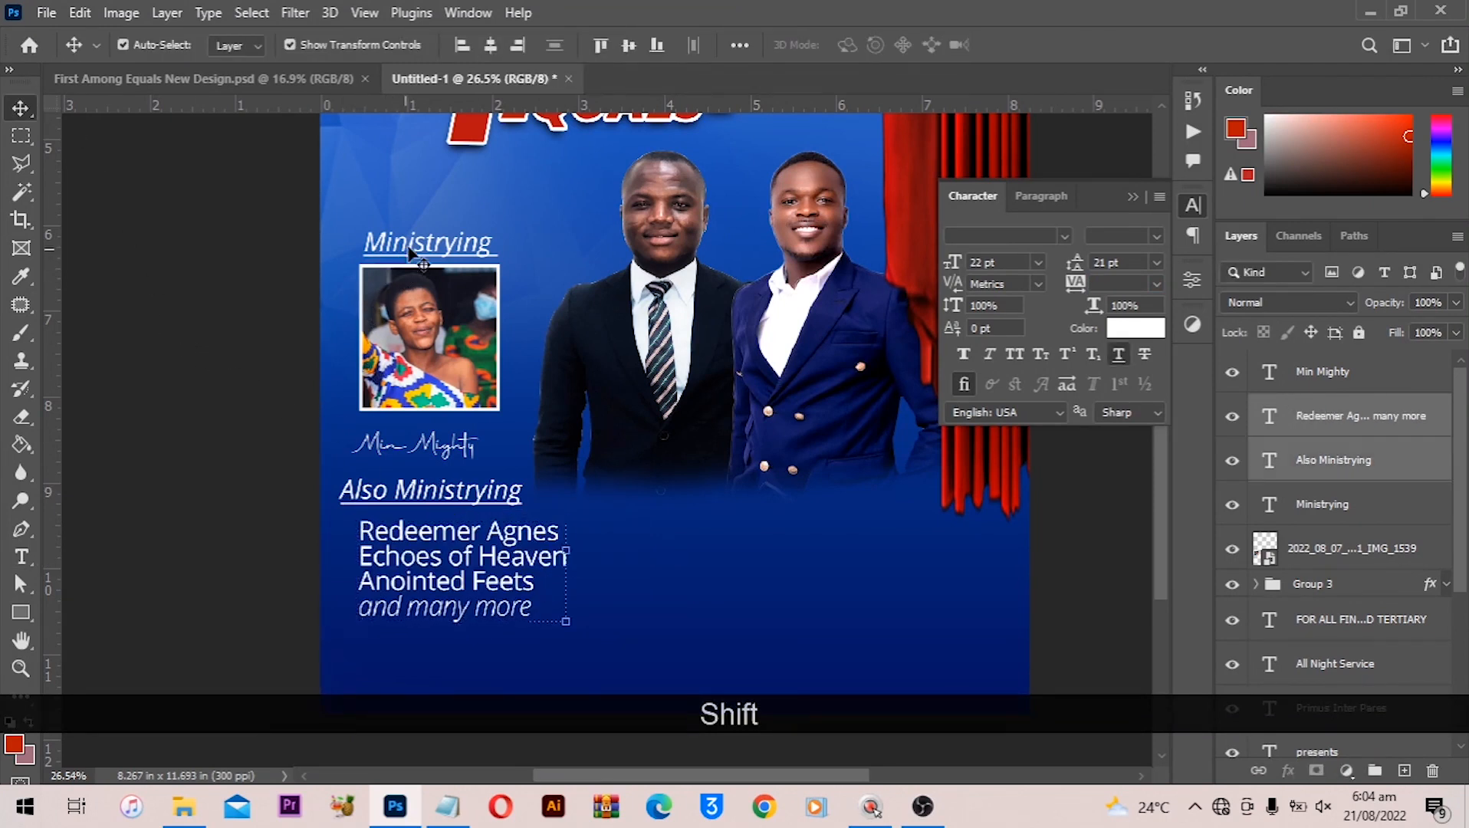
click(461, 46)
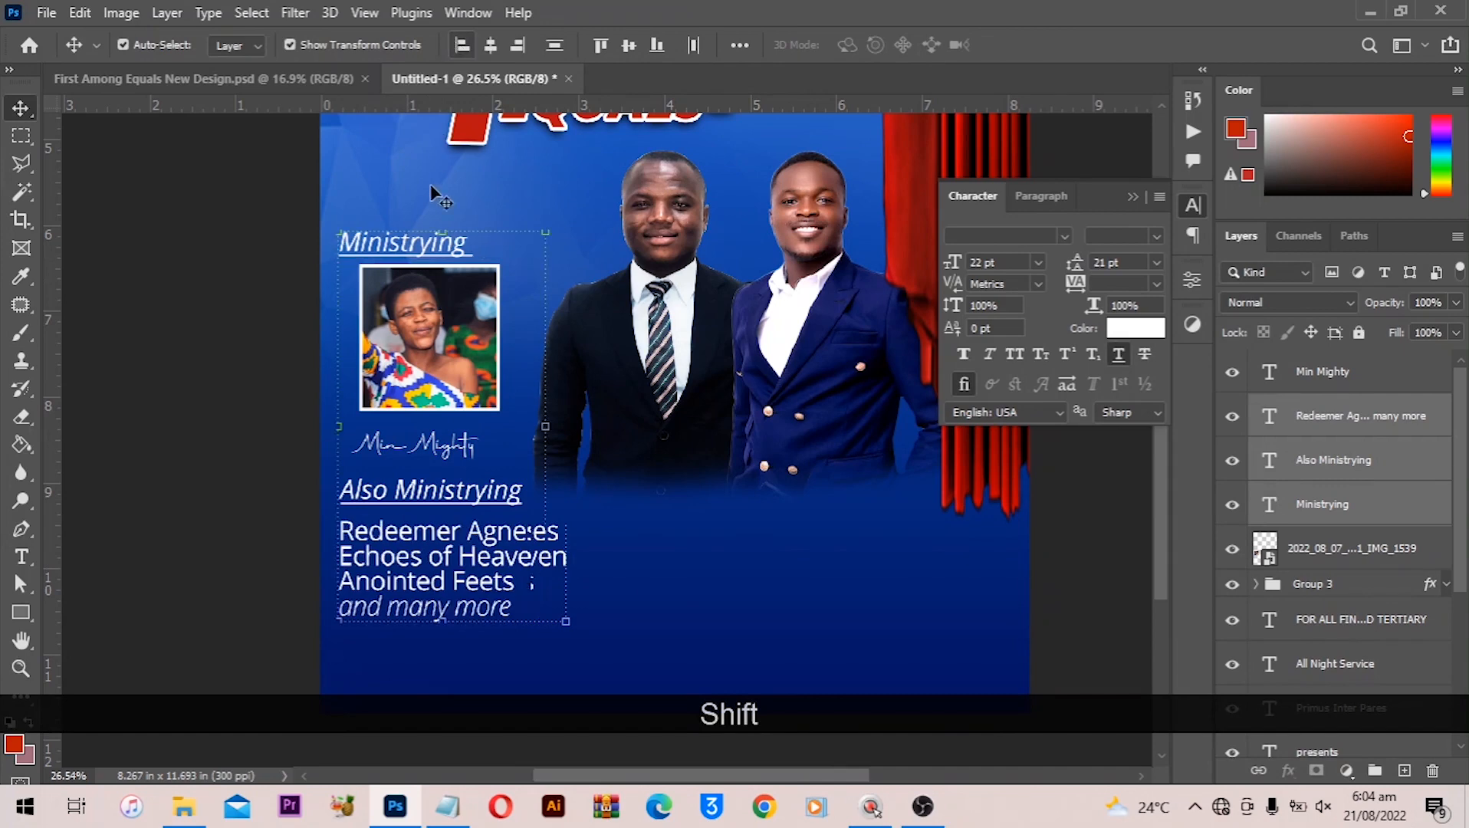
drag(406, 261, 424, 259)
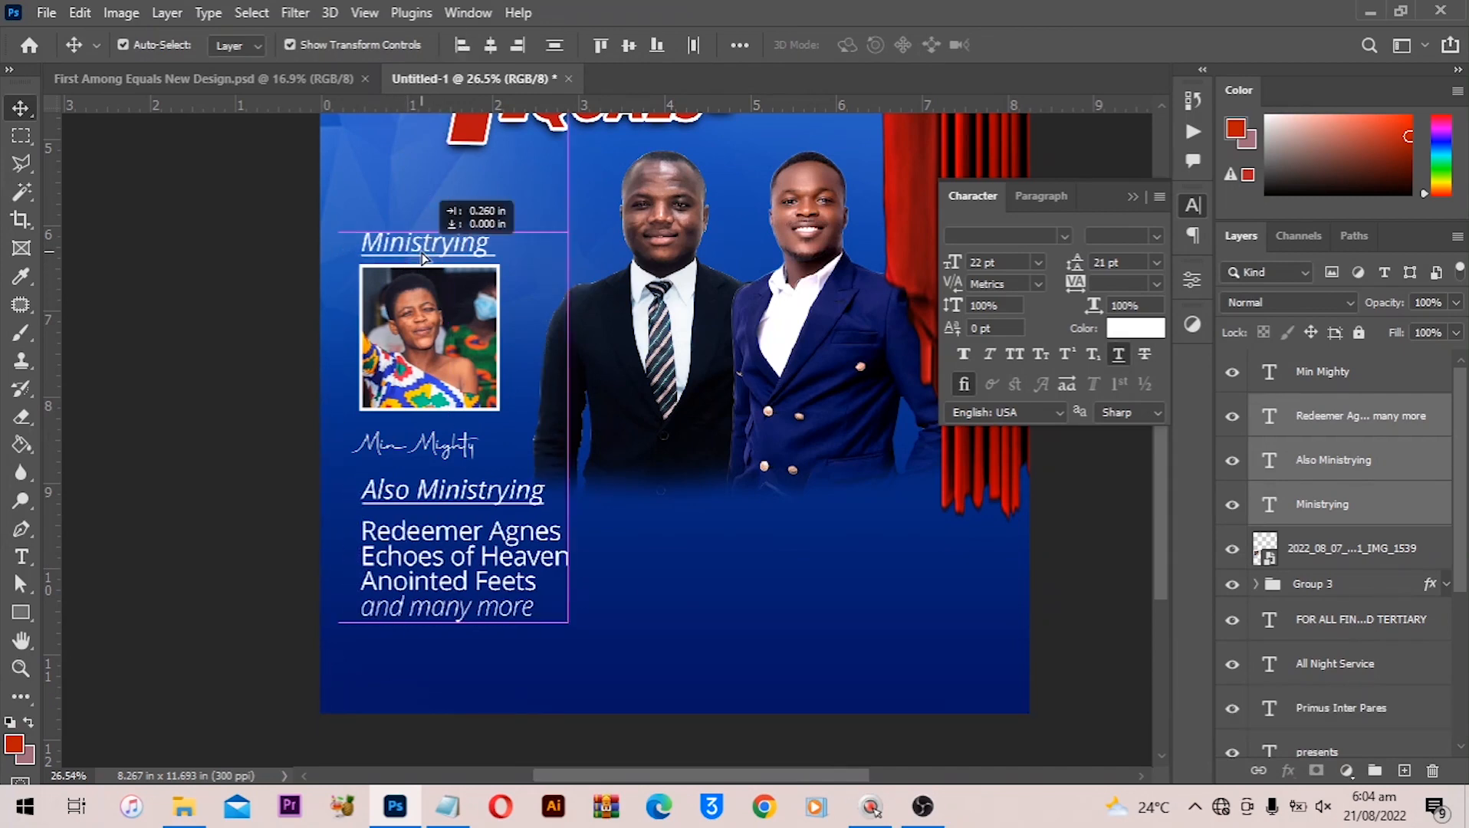
Scale down the whole ministering block, including the portrait and all its text, and move it up beside the two men
scroll(424, 258, down, 2)
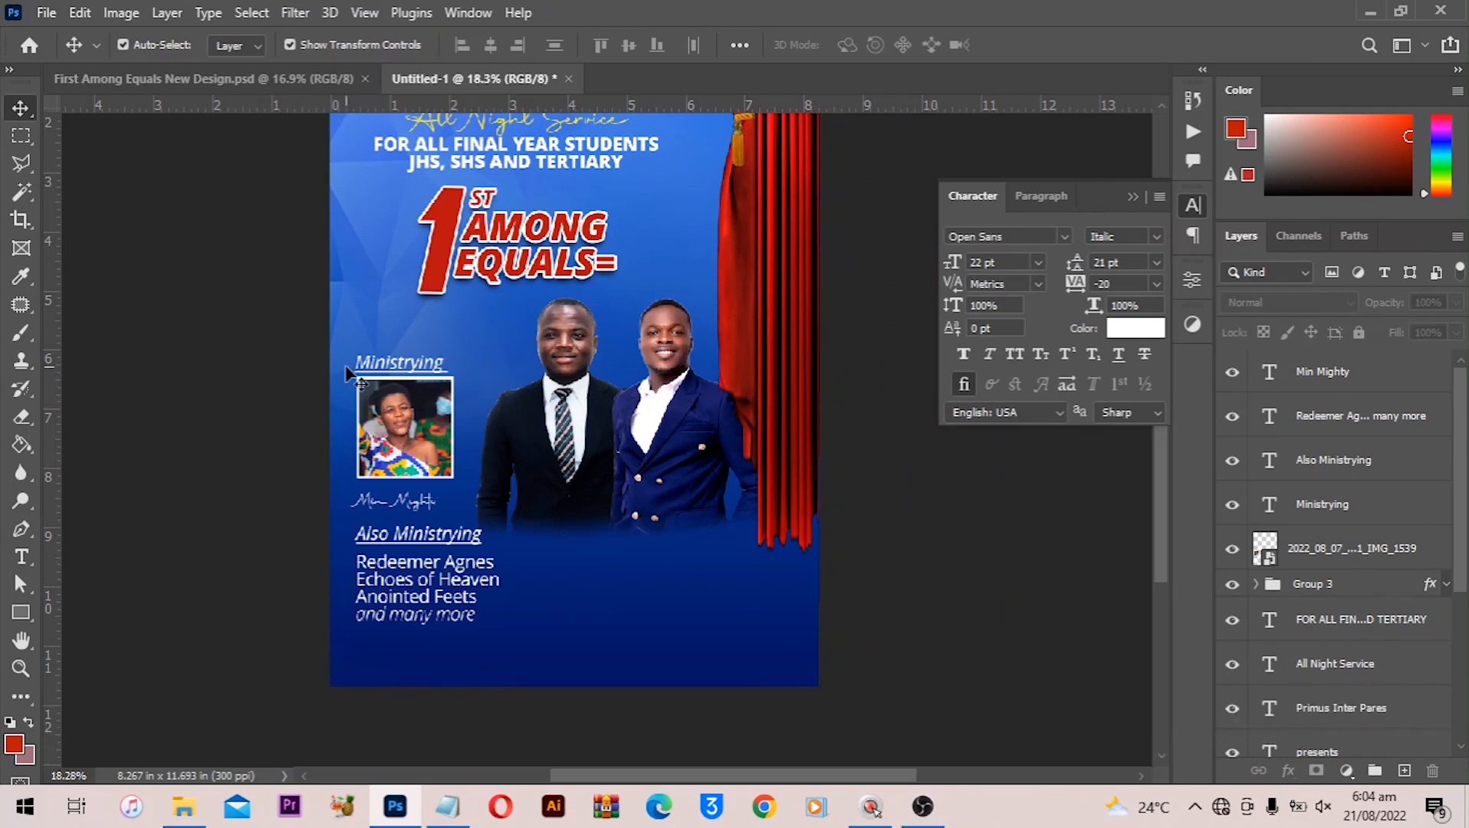
drag(343, 349, 474, 581)
drag(412, 450, 411, 416)
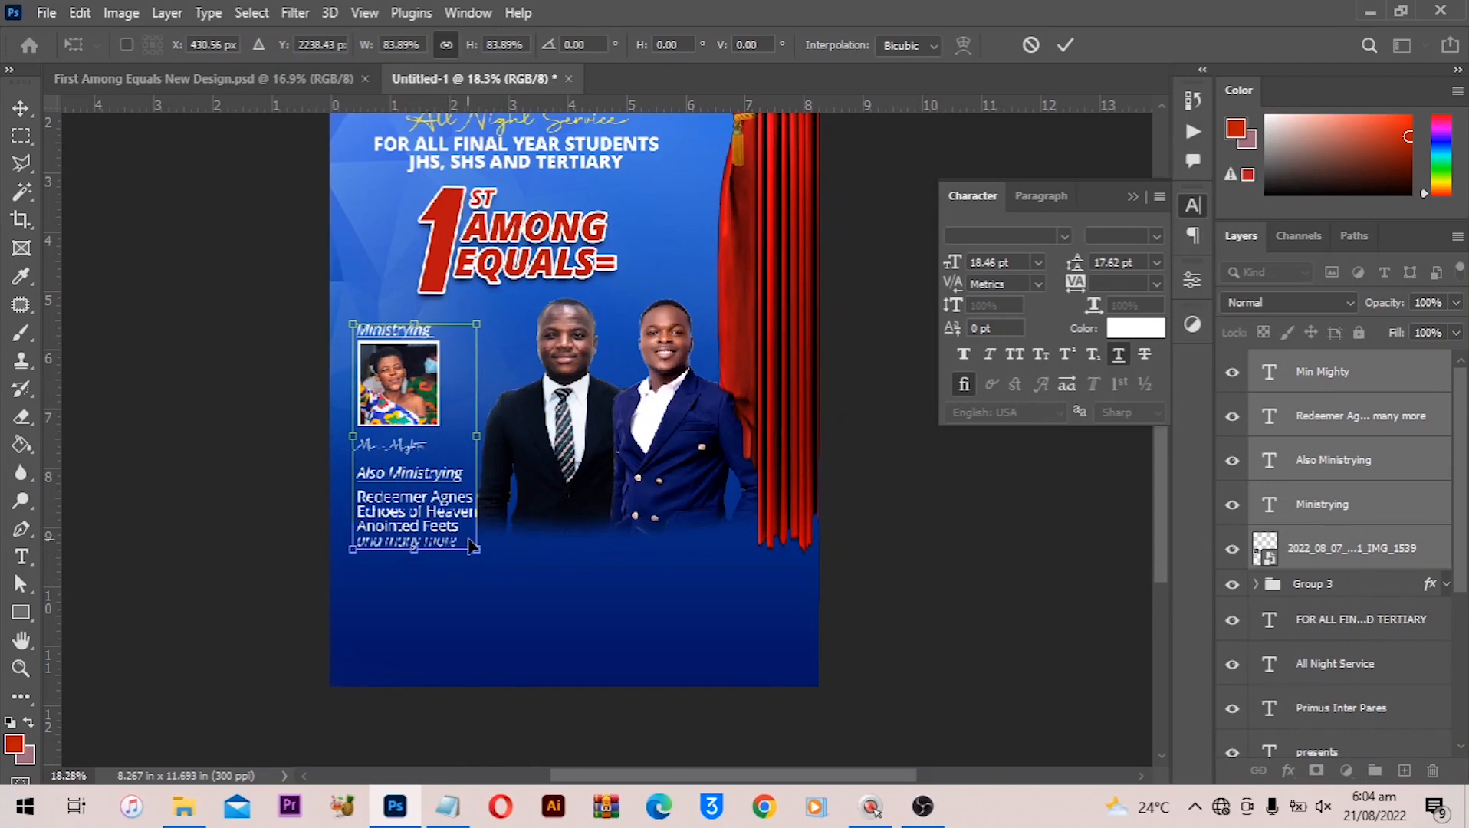
key(Return)
Place the yellow bus image from the First Among Equals Files folder in the flyer's lower-right area, scaled to about 27%
click(175, 812)
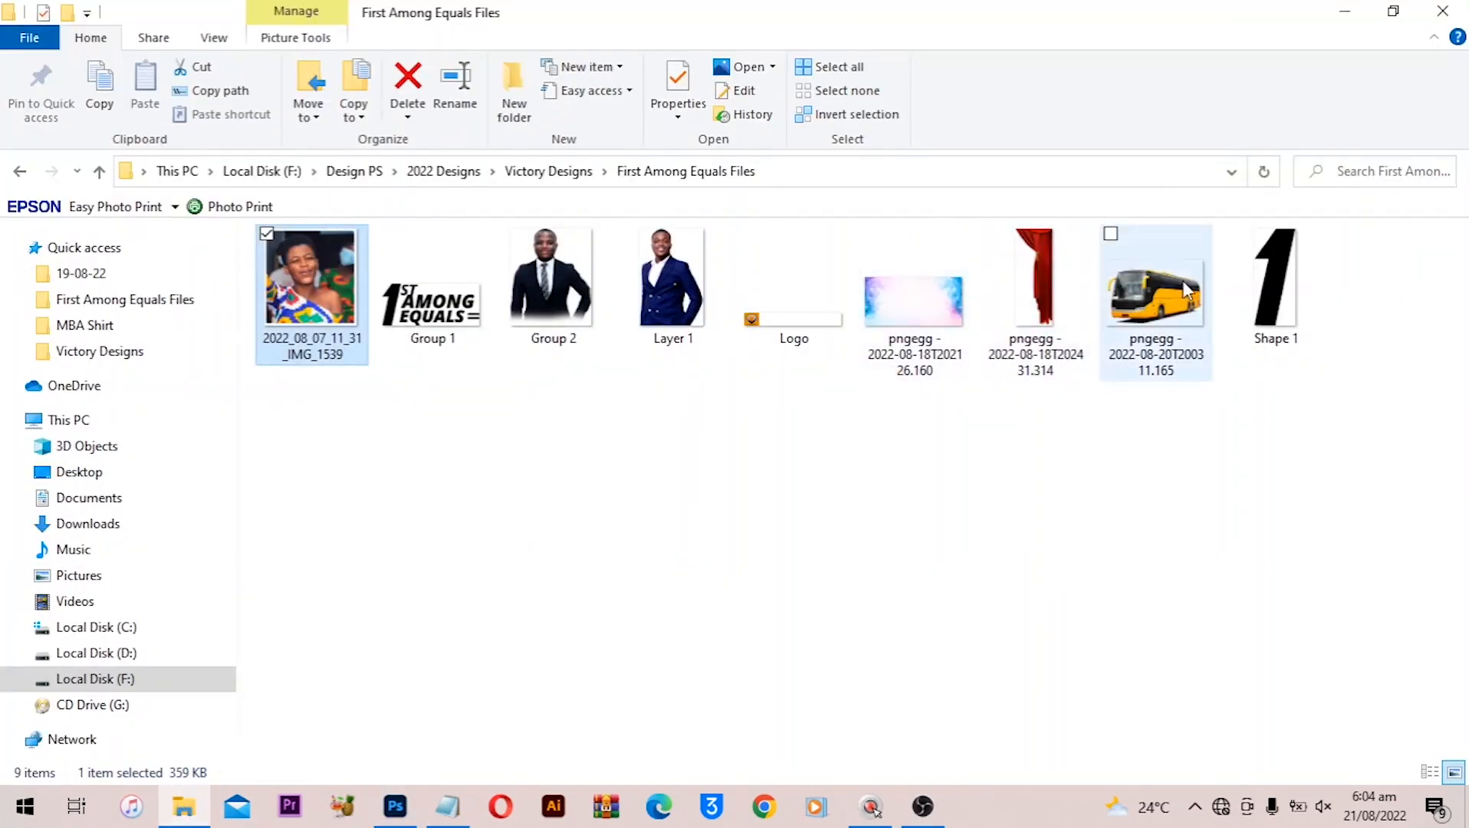
drag(1184, 335, 732, 681)
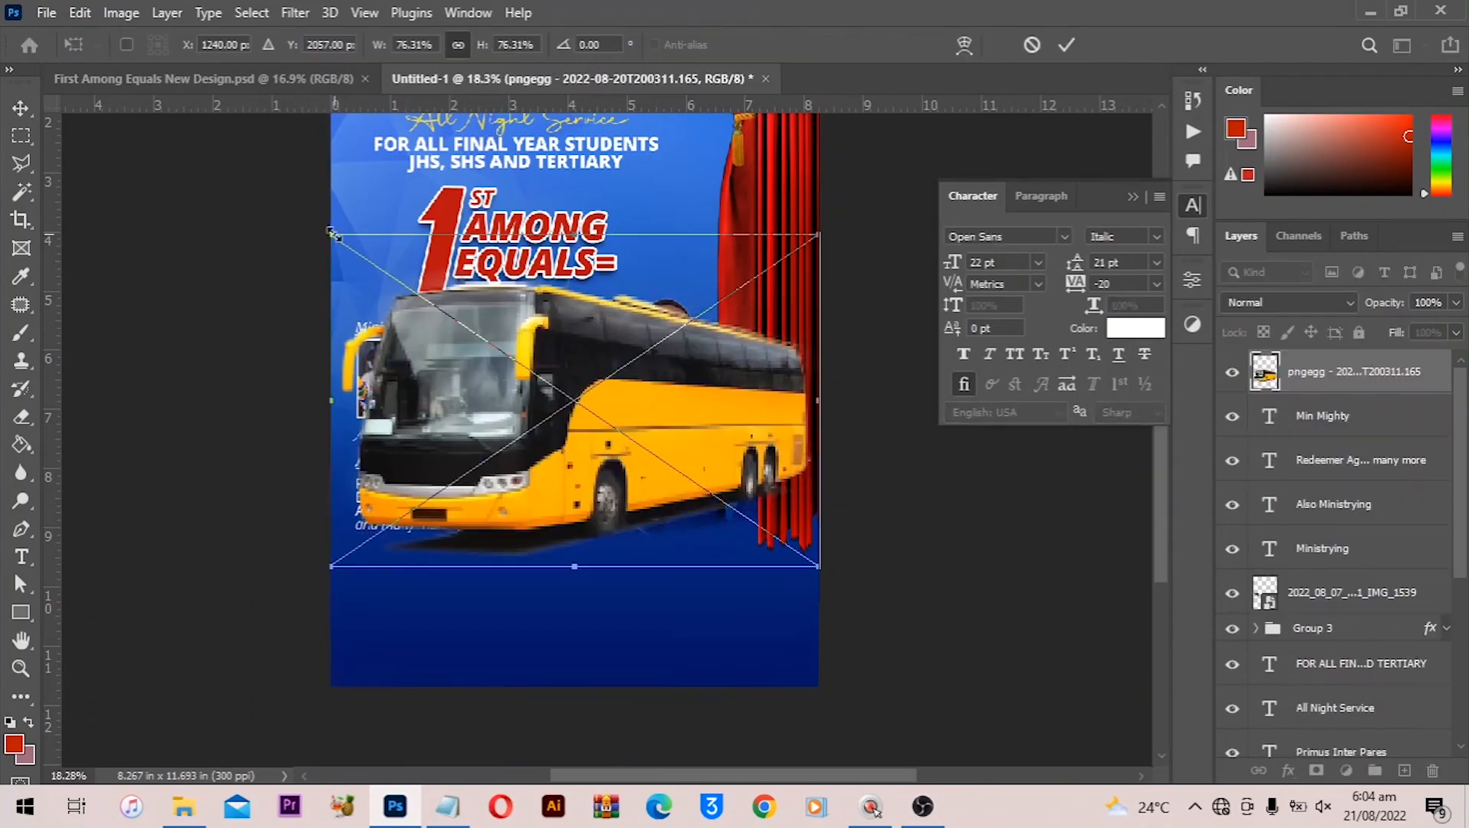
drag(330, 234, 613, 408)
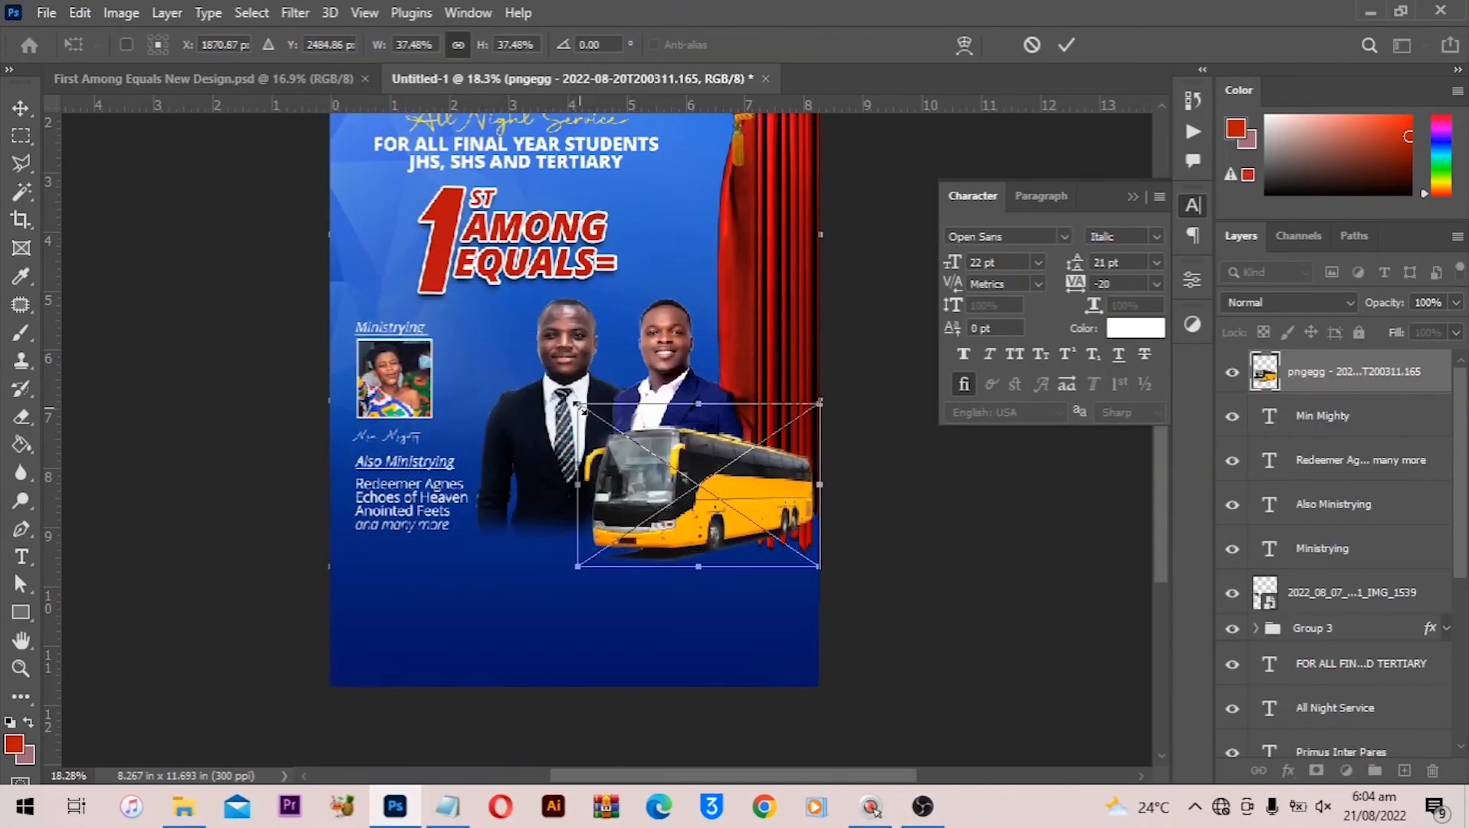
drag(675, 470, 668, 552)
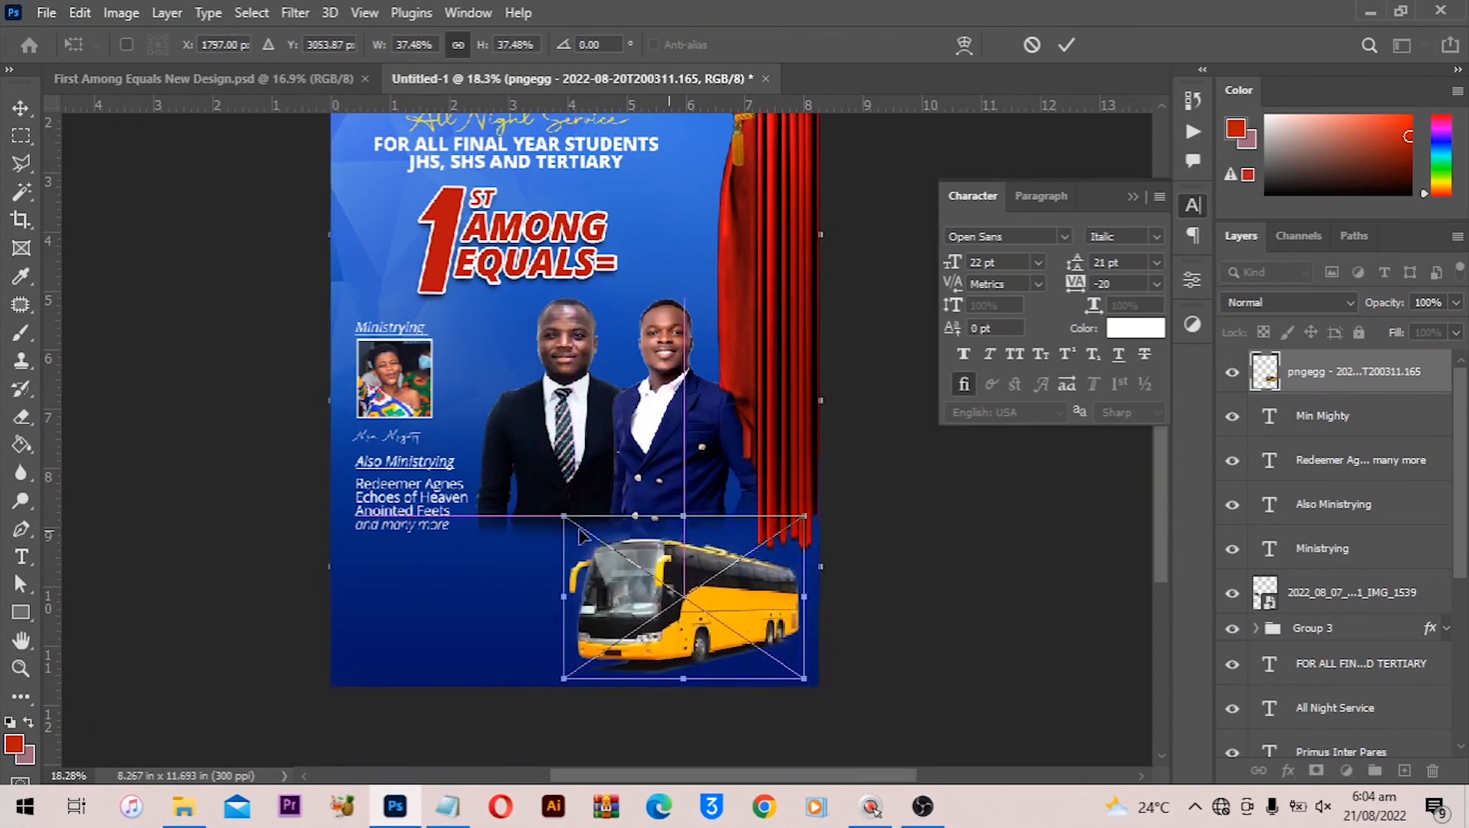
drag(565, 519, 633, 562)
key(Return)
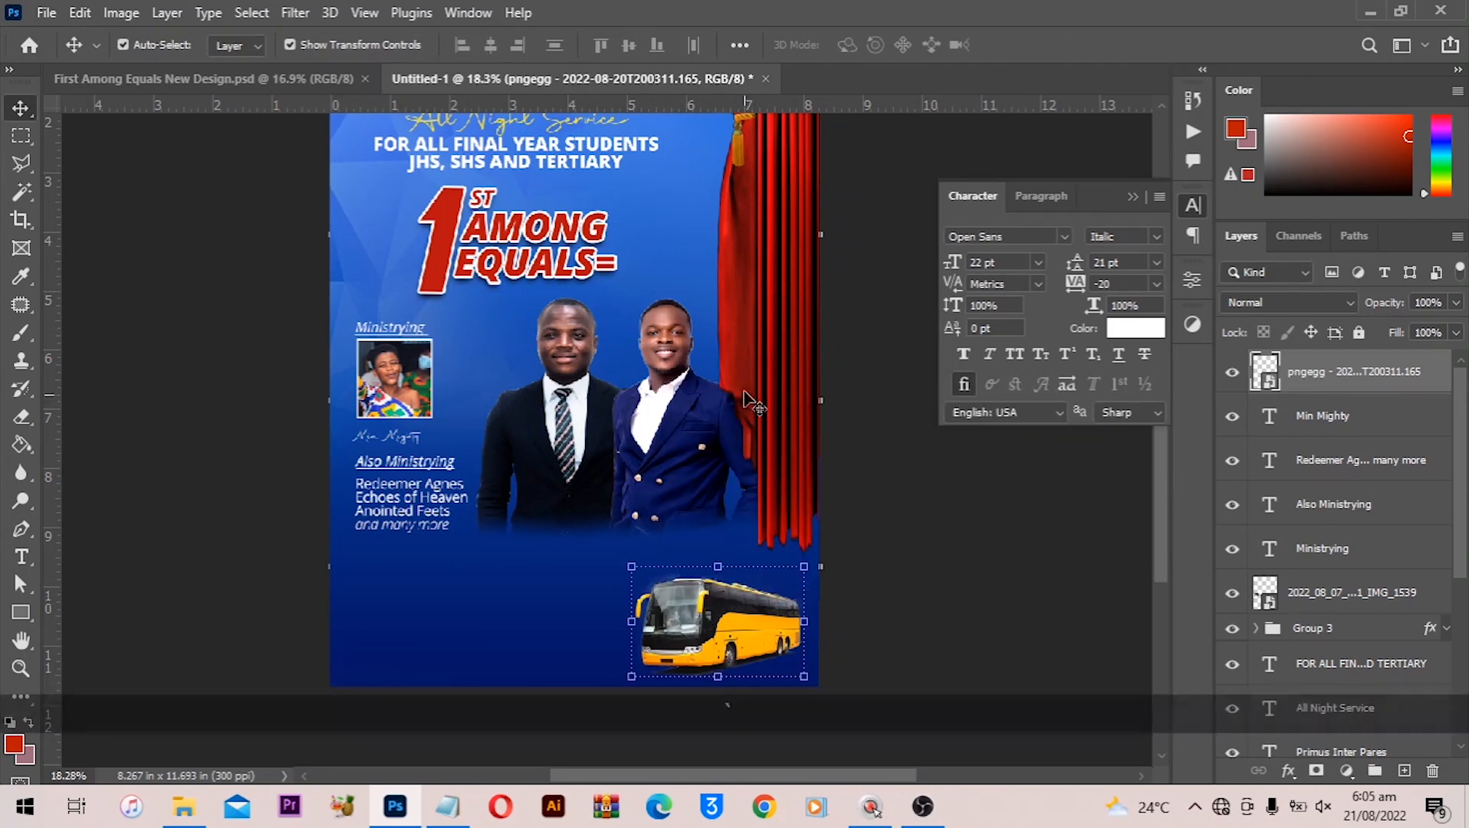
Shrink the bus slightly more and adjust its position near the flyer's bottom-right corner
scroll(777, 278, up, 2)
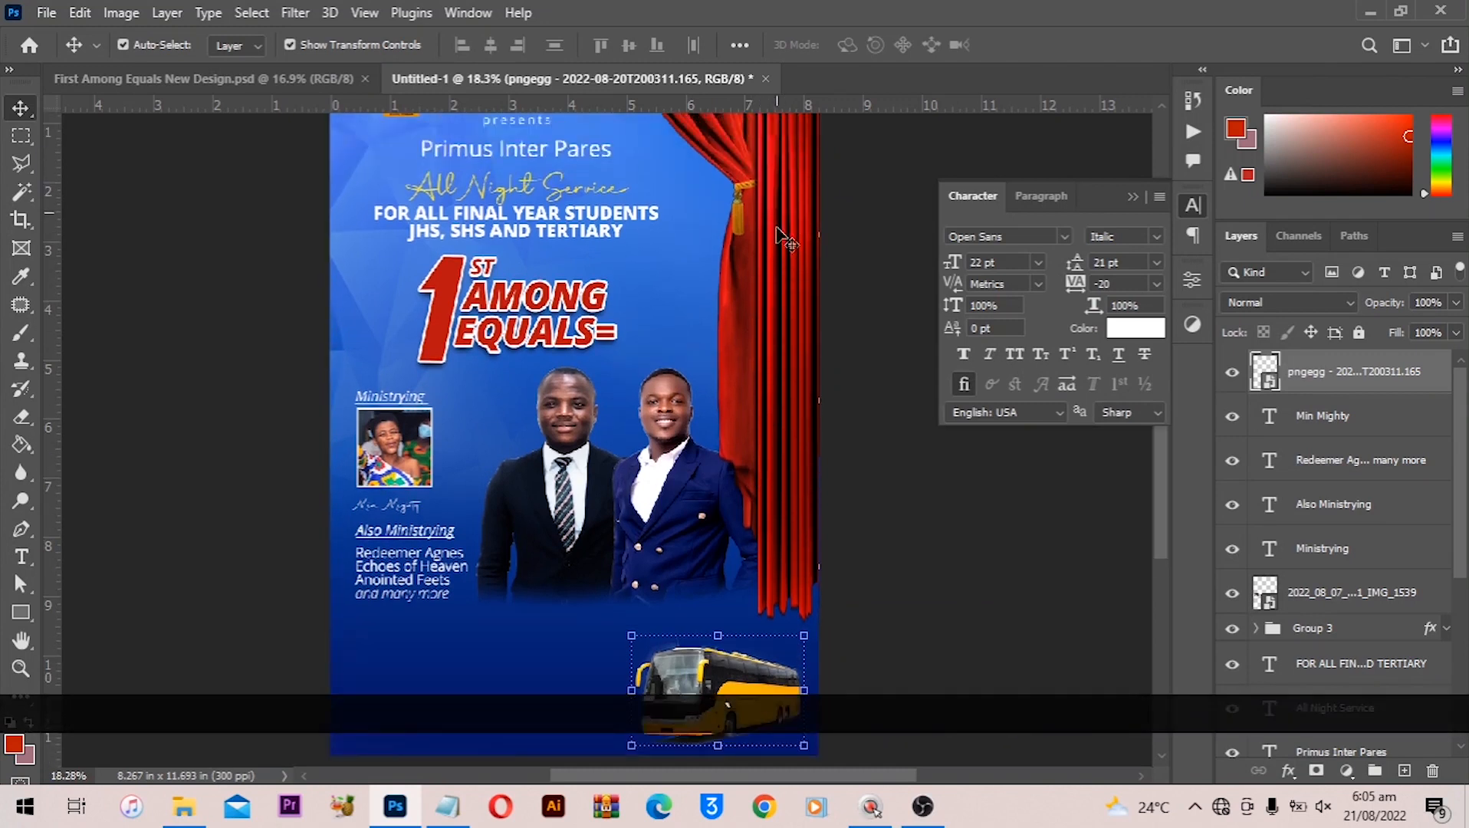
scroll(759, 519, down, 2)
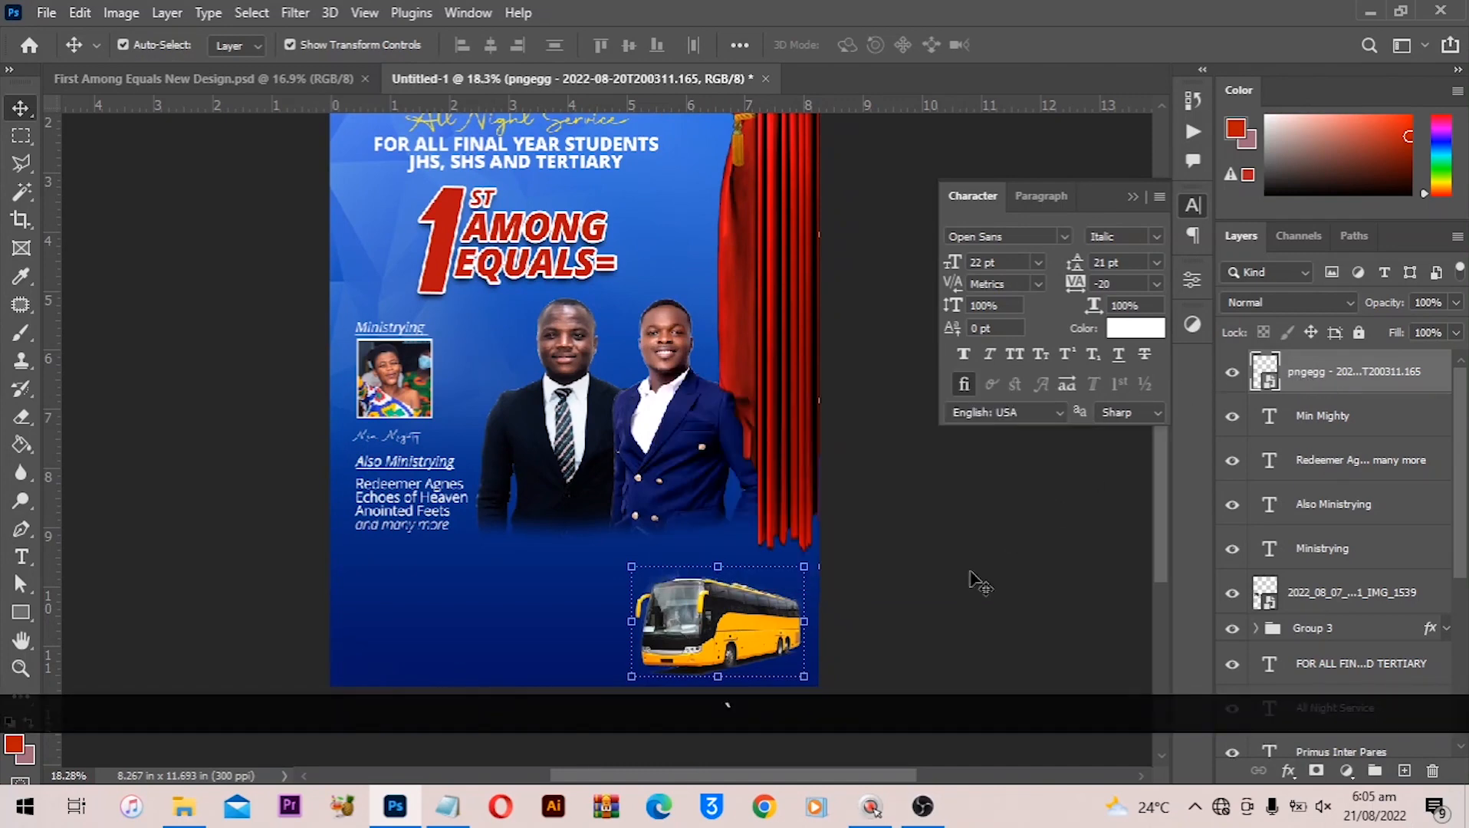
scroll(682, 632, up, 2)
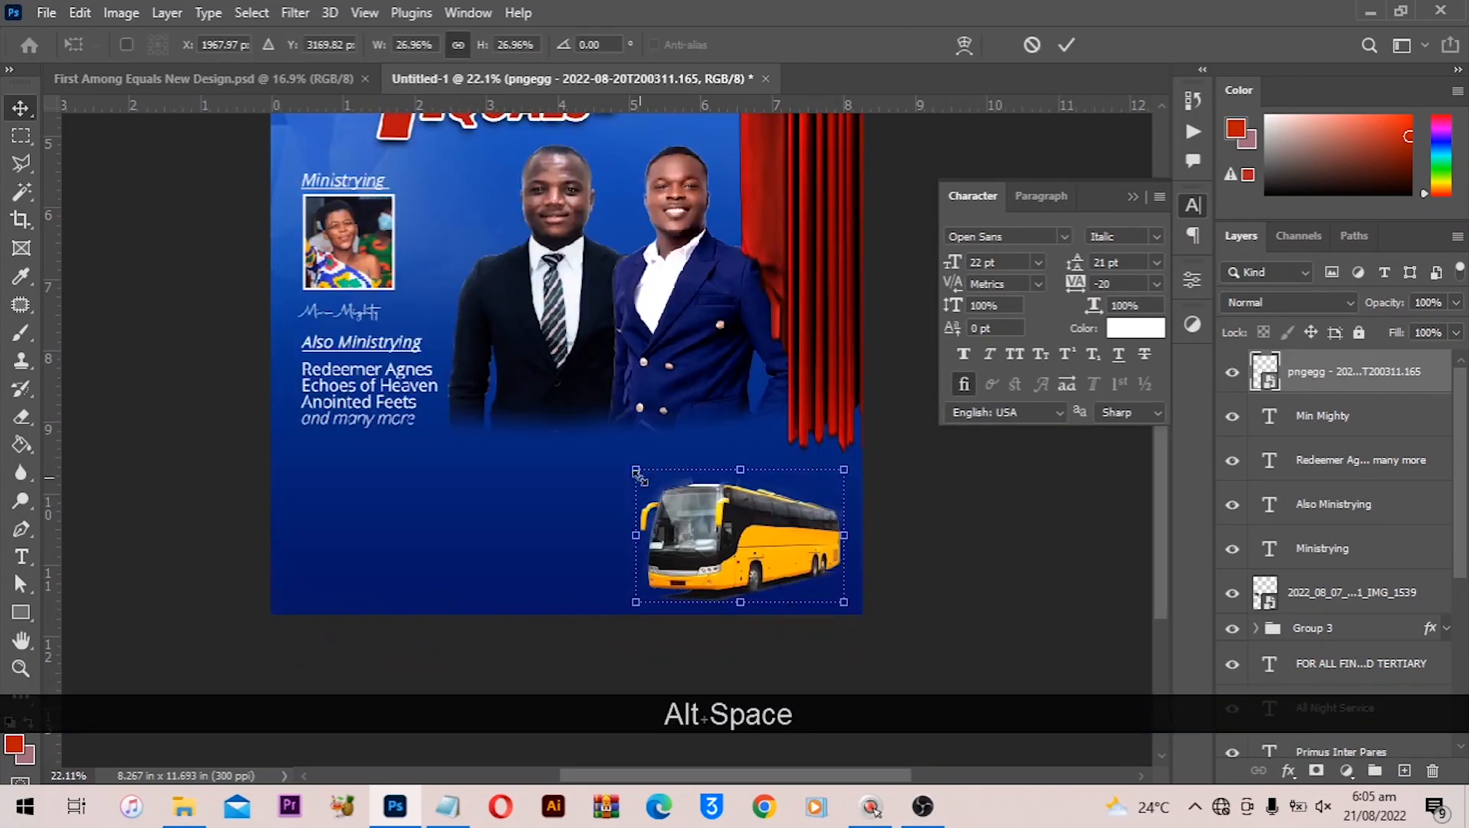
key(ctrl+t)
drag(656, 475, 663, 486)
key(Return)
drag(766, 565, 756, 553)
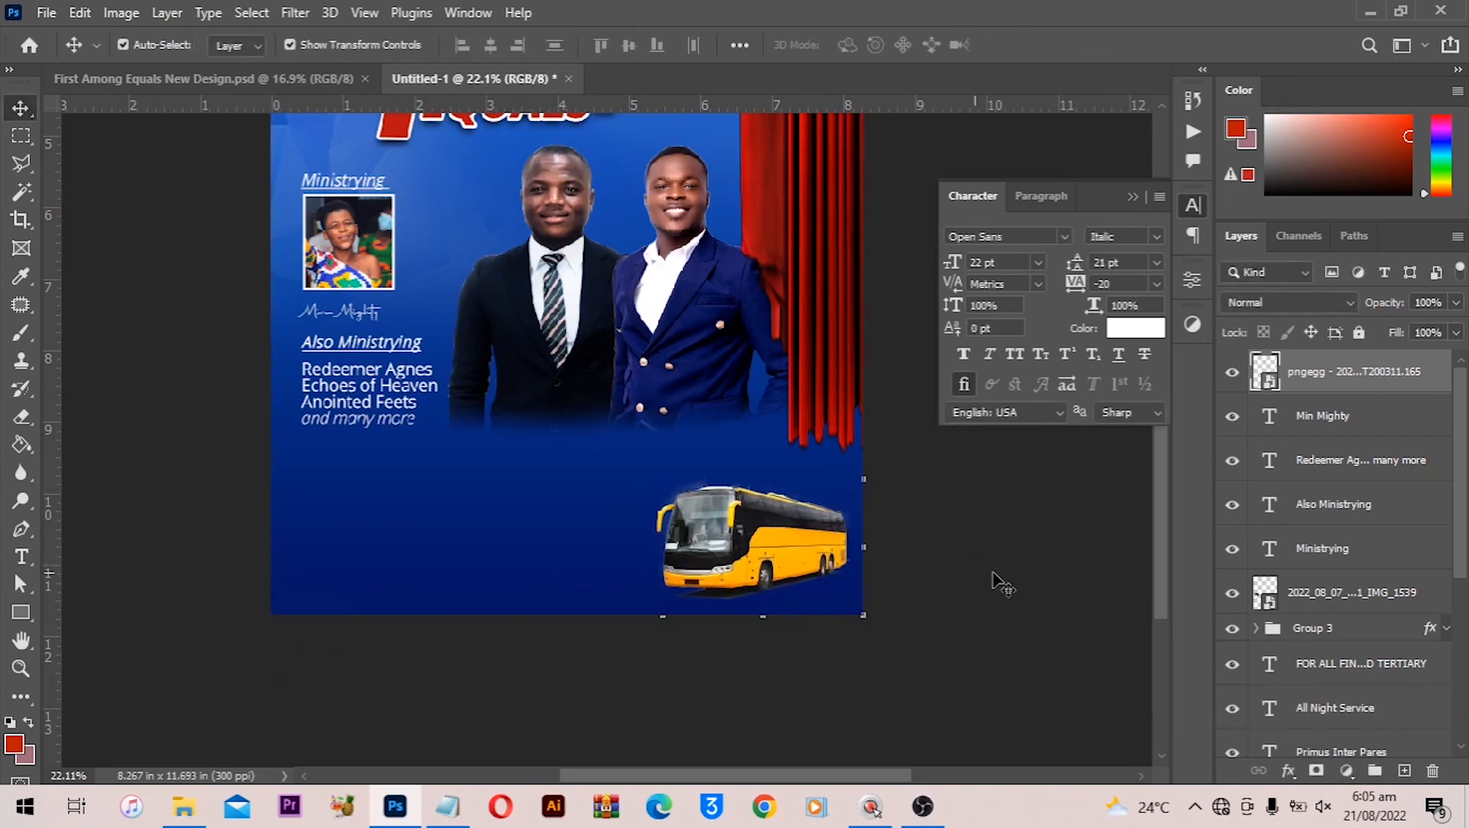
Compare the flyer's lower area with the finished First Among Equals New Design.psd, examining the date, venue and bus layout
alt+scroll(406, 524, up, 1)
scroll(407, 524, up, 3)
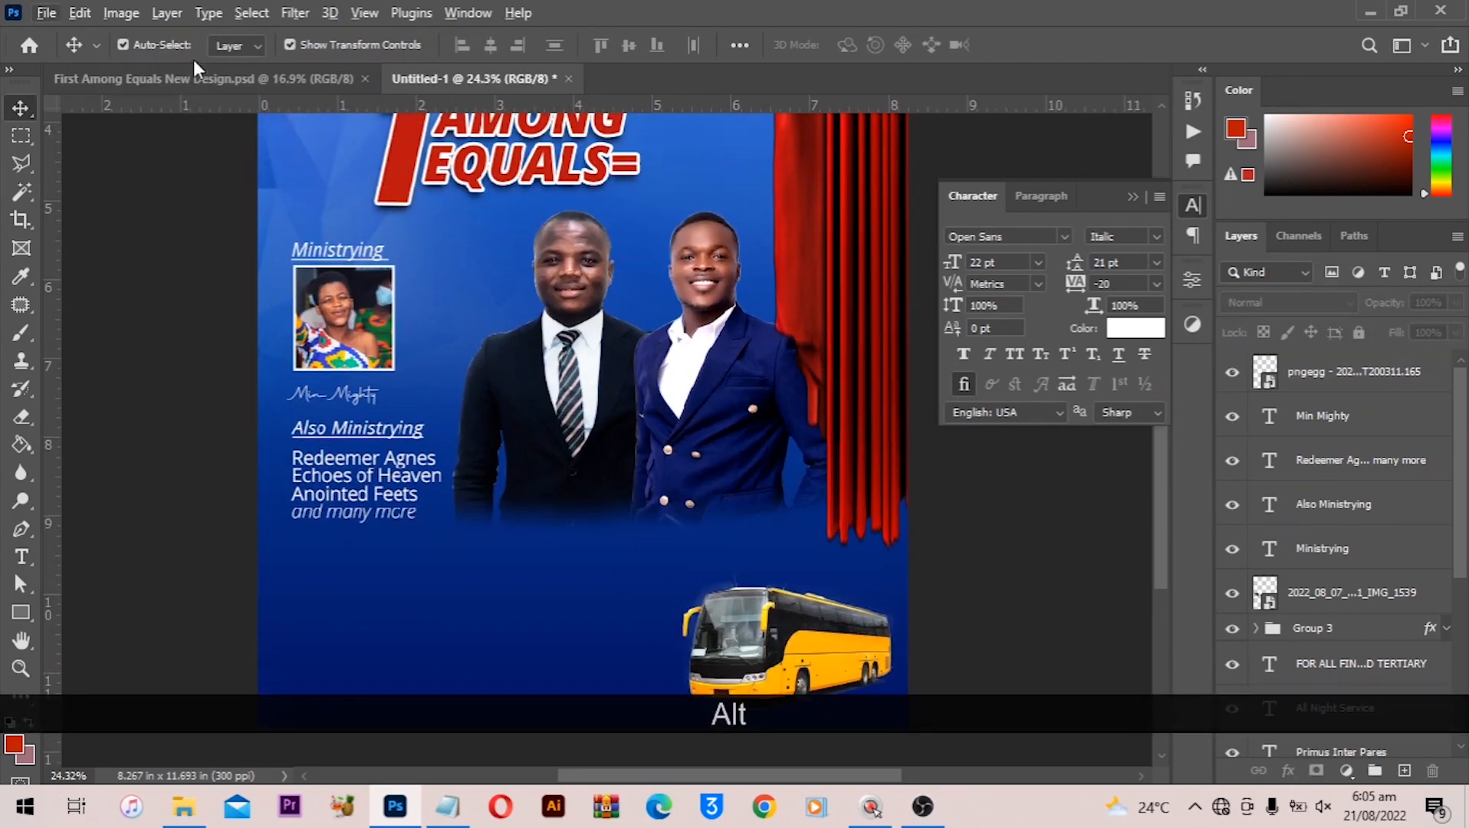
click(192, 83)
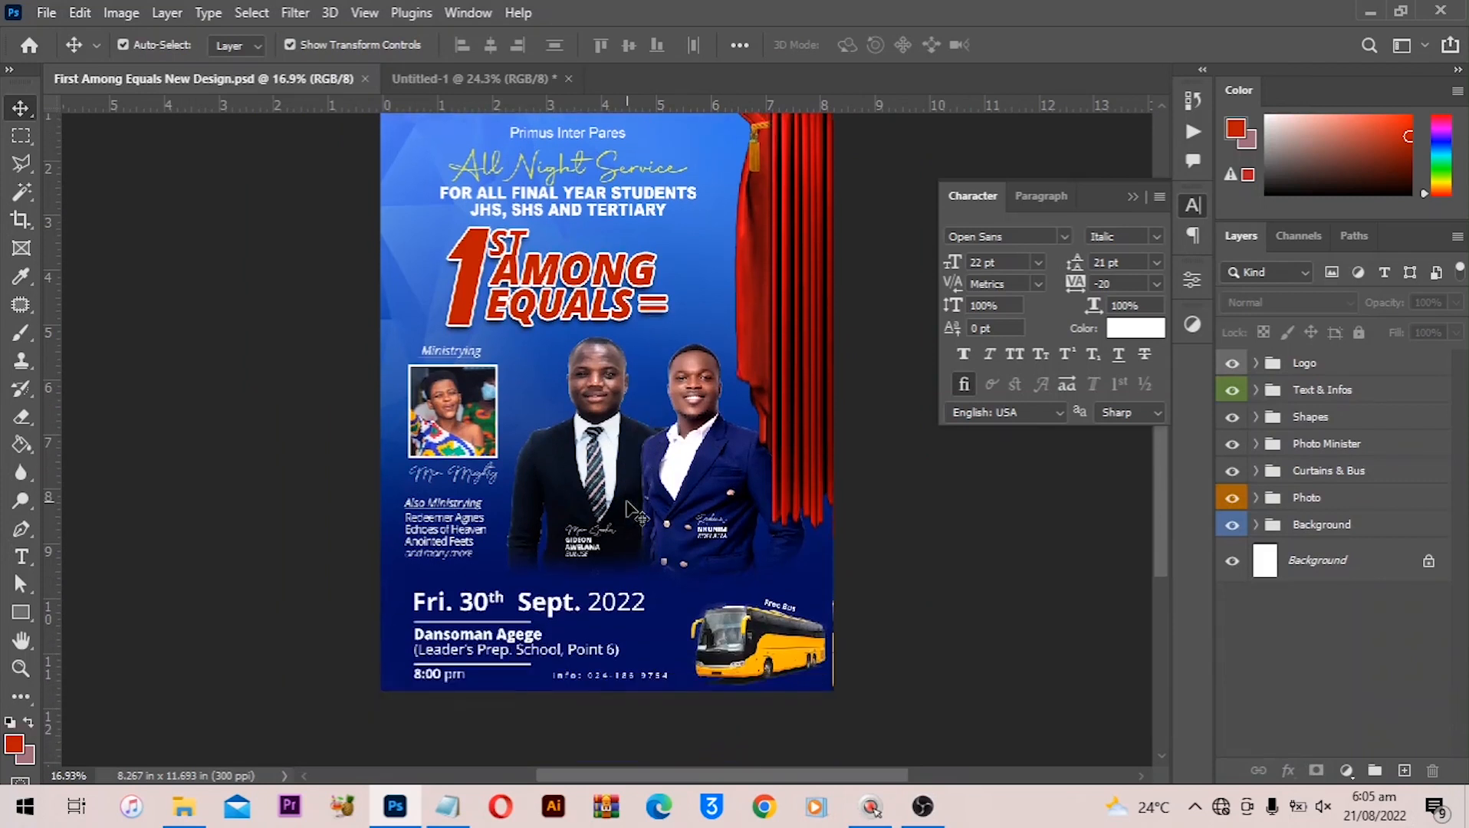
scroll(614, 539, down, 2)
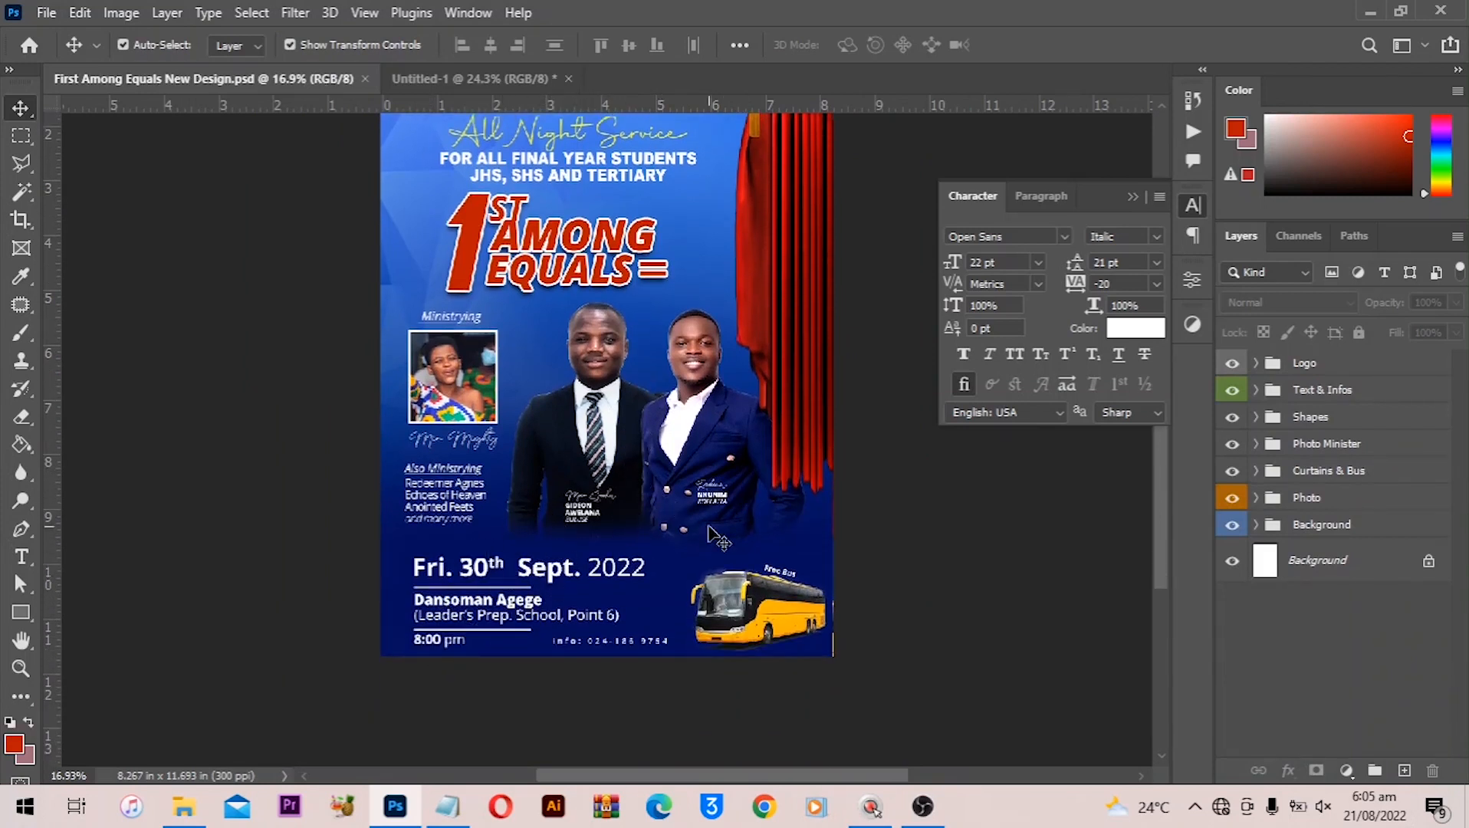
scroll(695, 479, up, 5)
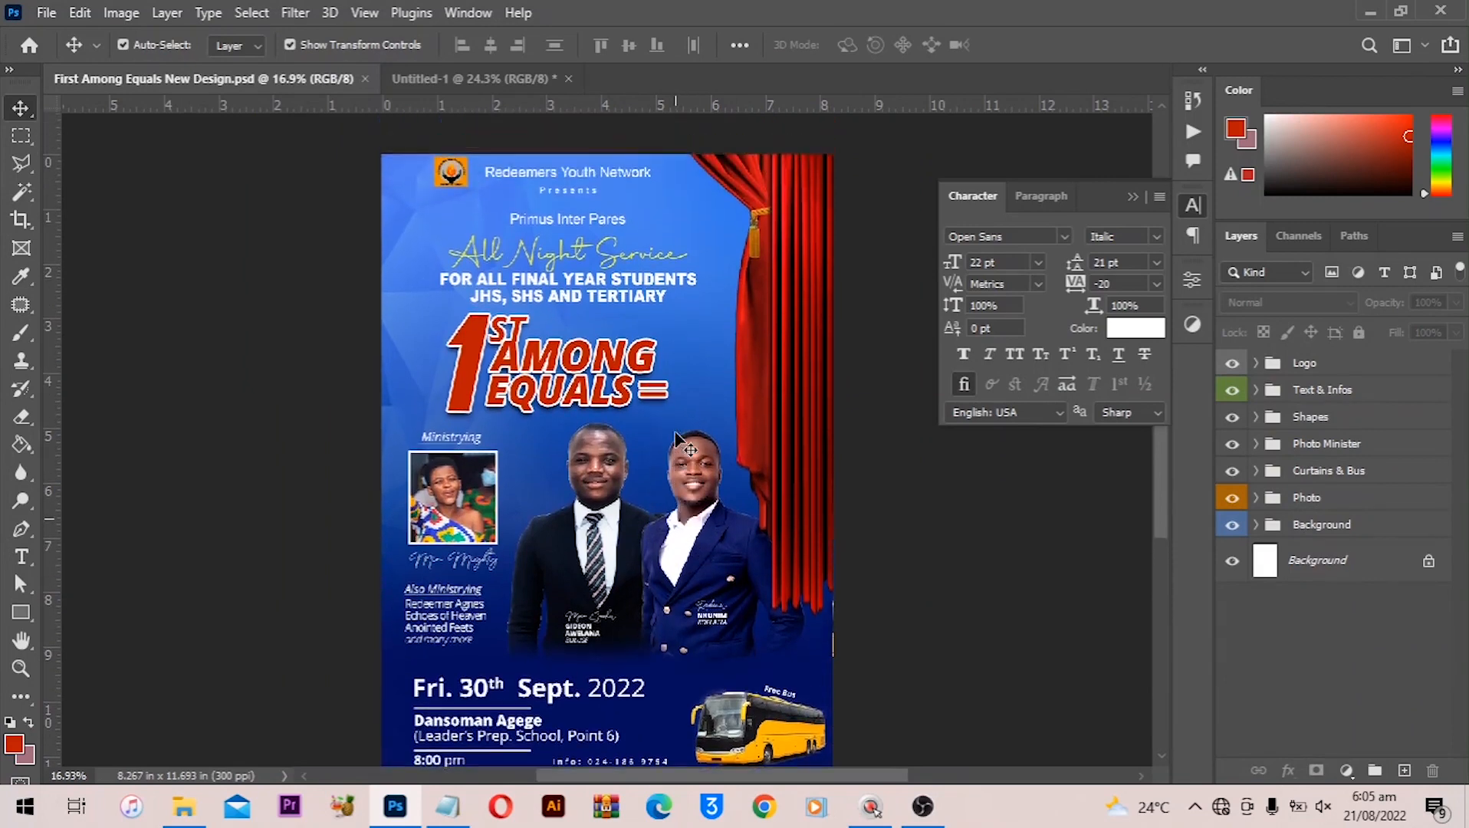
click(518, 79)
scroll(391, 592, down, 3)
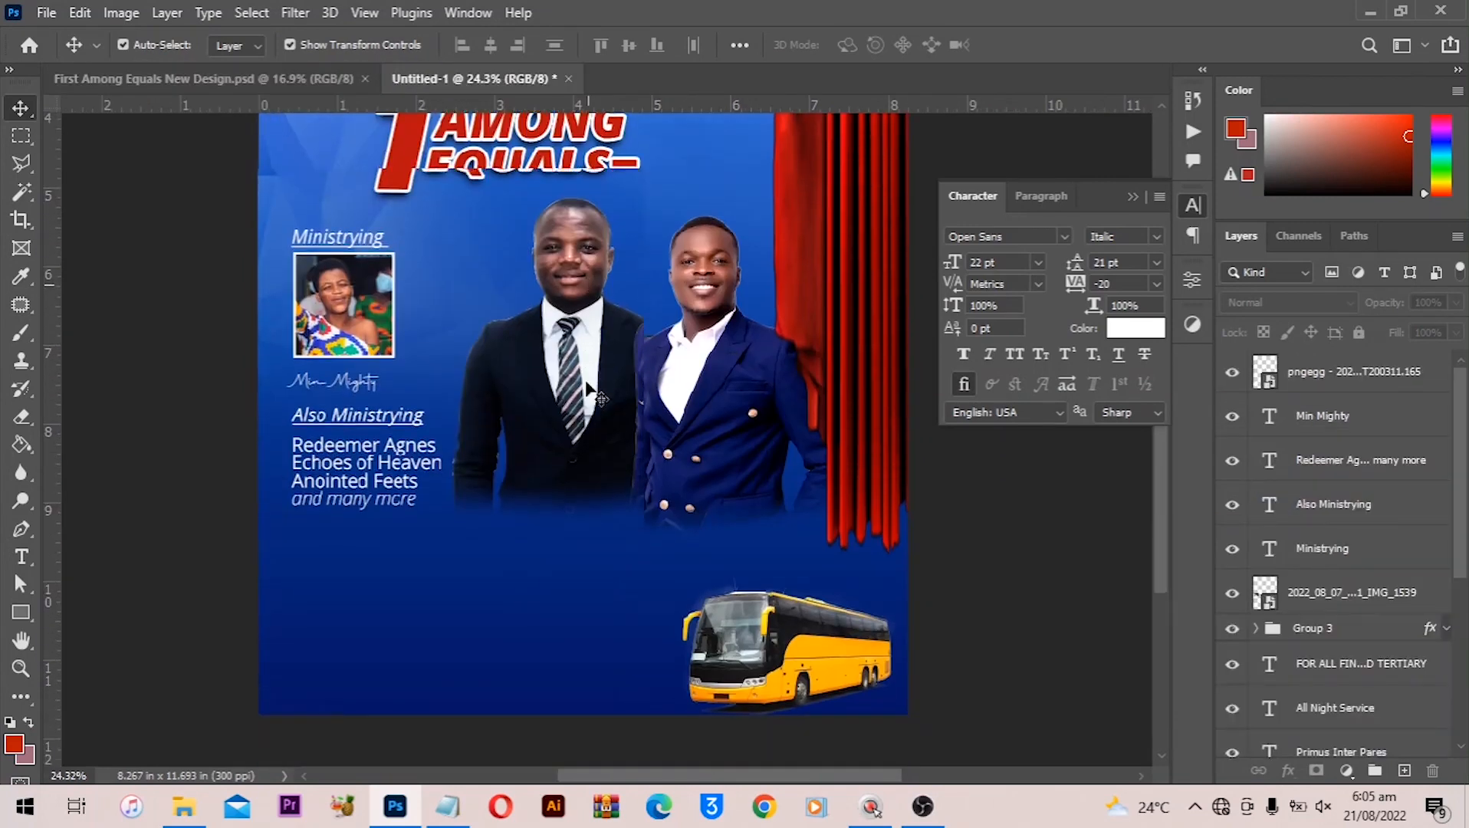
scroll(391, 592, down, 2)
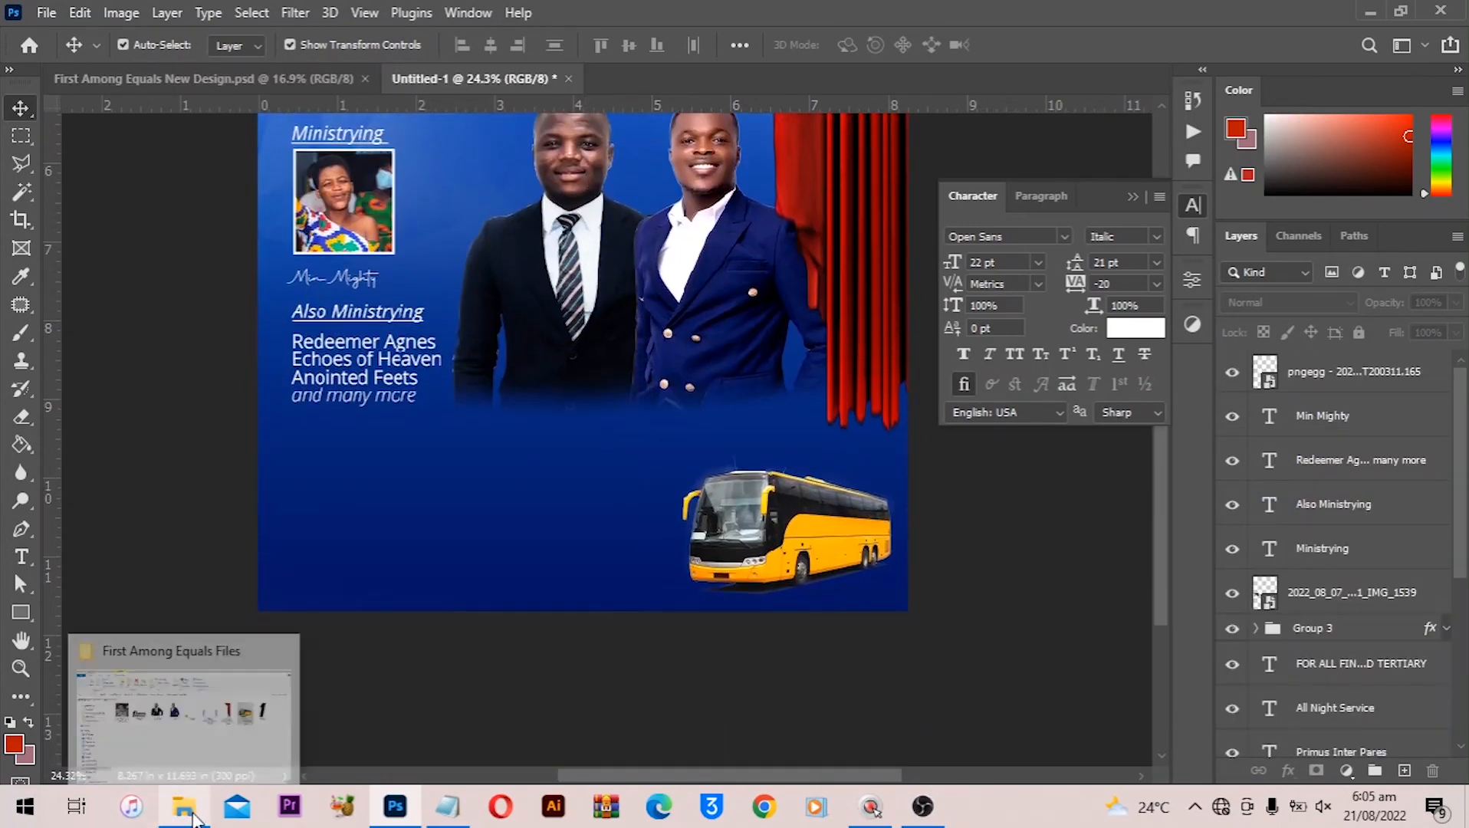
Restore the guest lines in the Notepad notes, copy "Fri. 30th Sept. 2022" and add it as text below the flyer's guest list
click(447, 807)
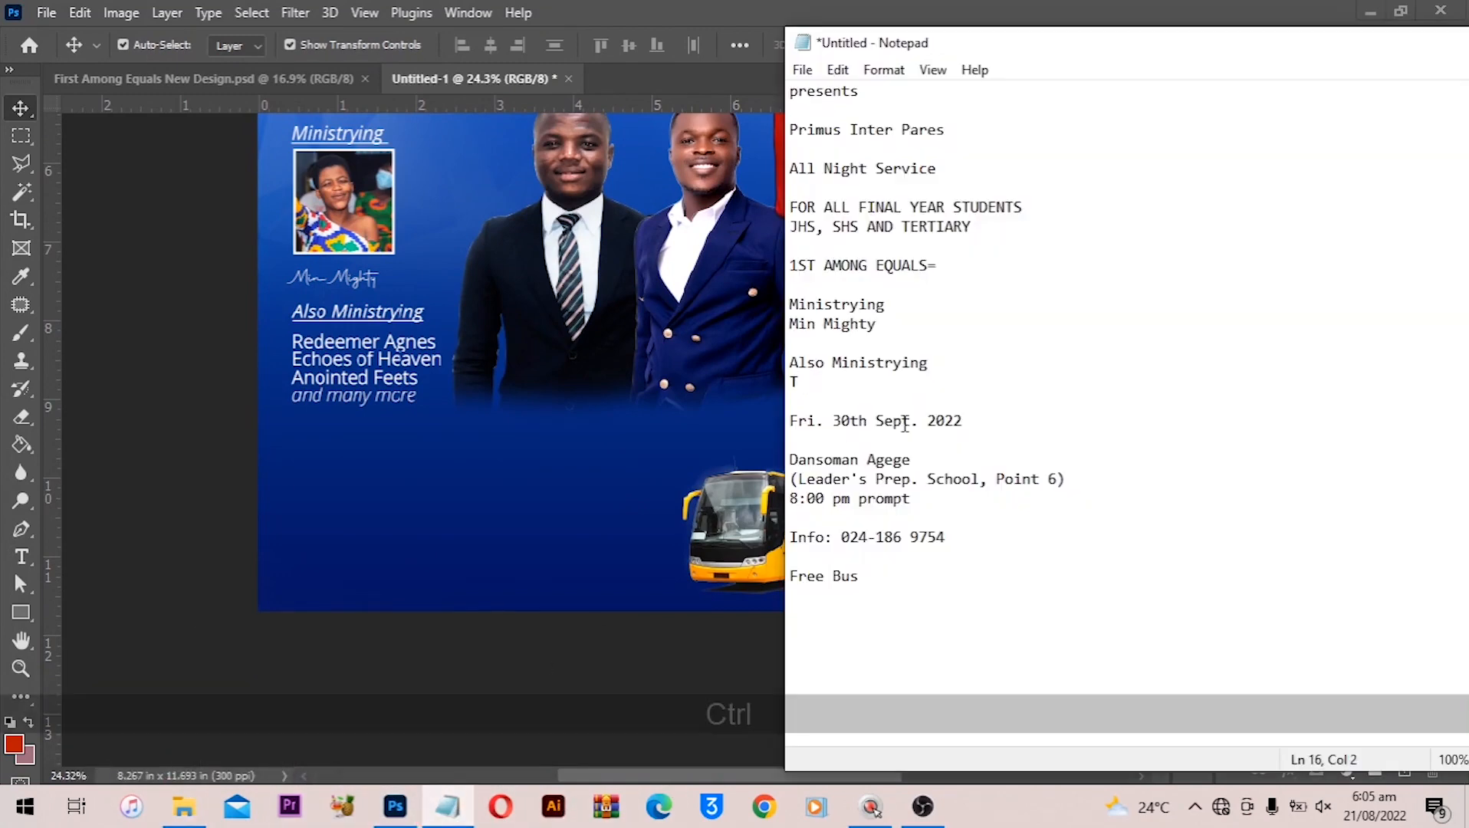
key(ctrl+z)
drag(978, 481, 778, 480)
key(ctrl+c)
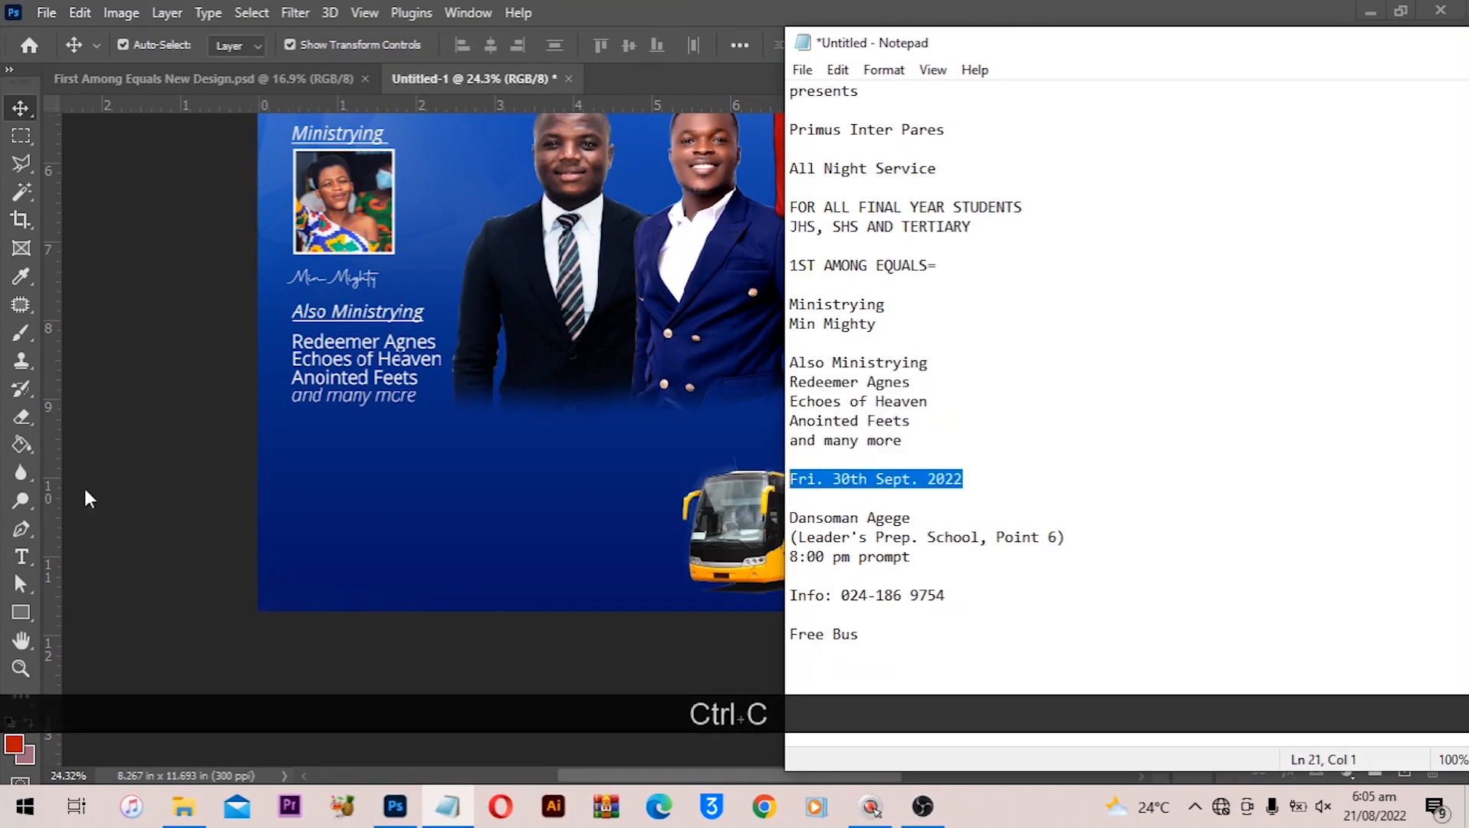
click(26, 564)
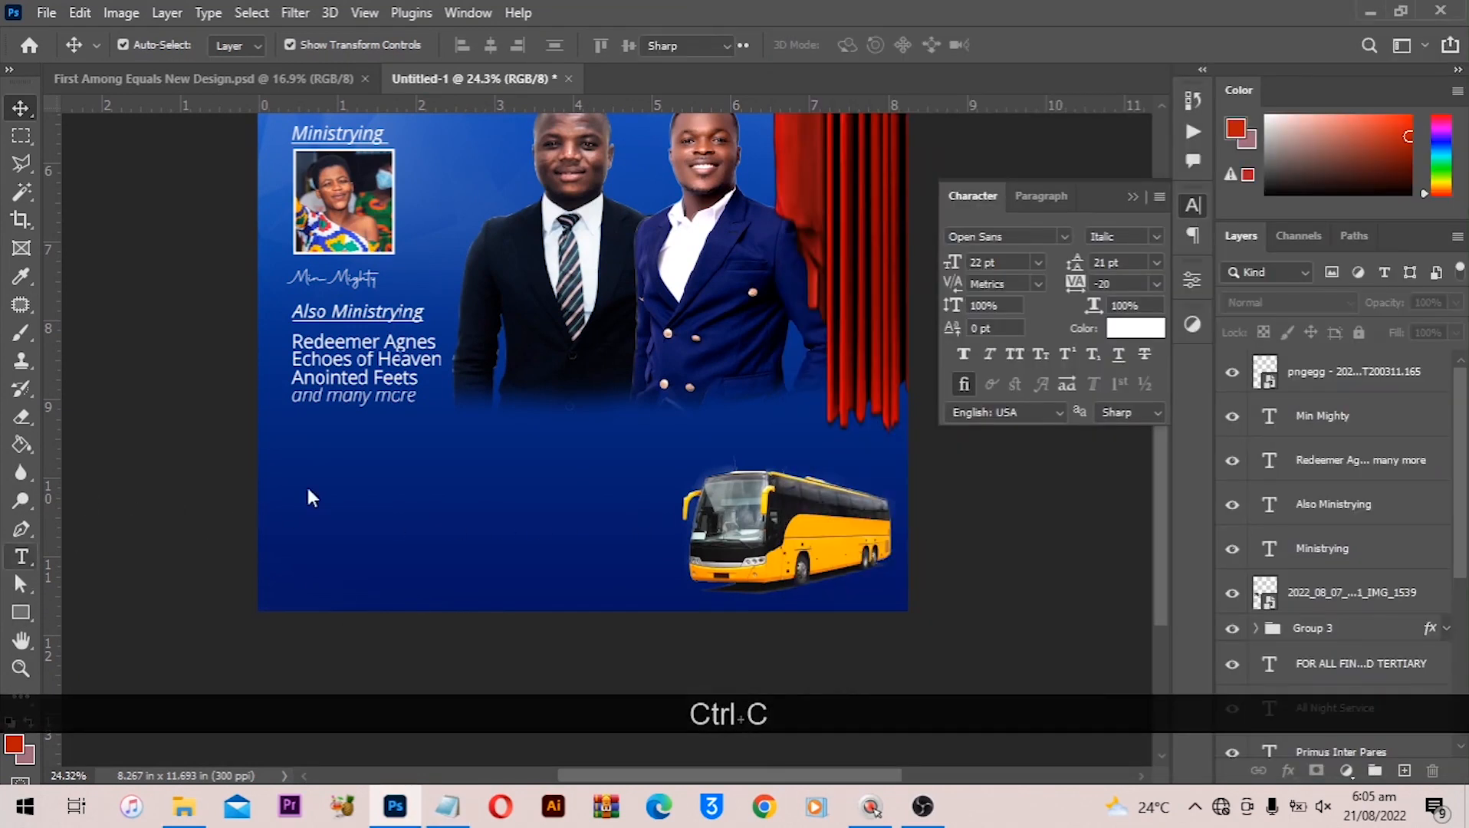
click(301, 445)
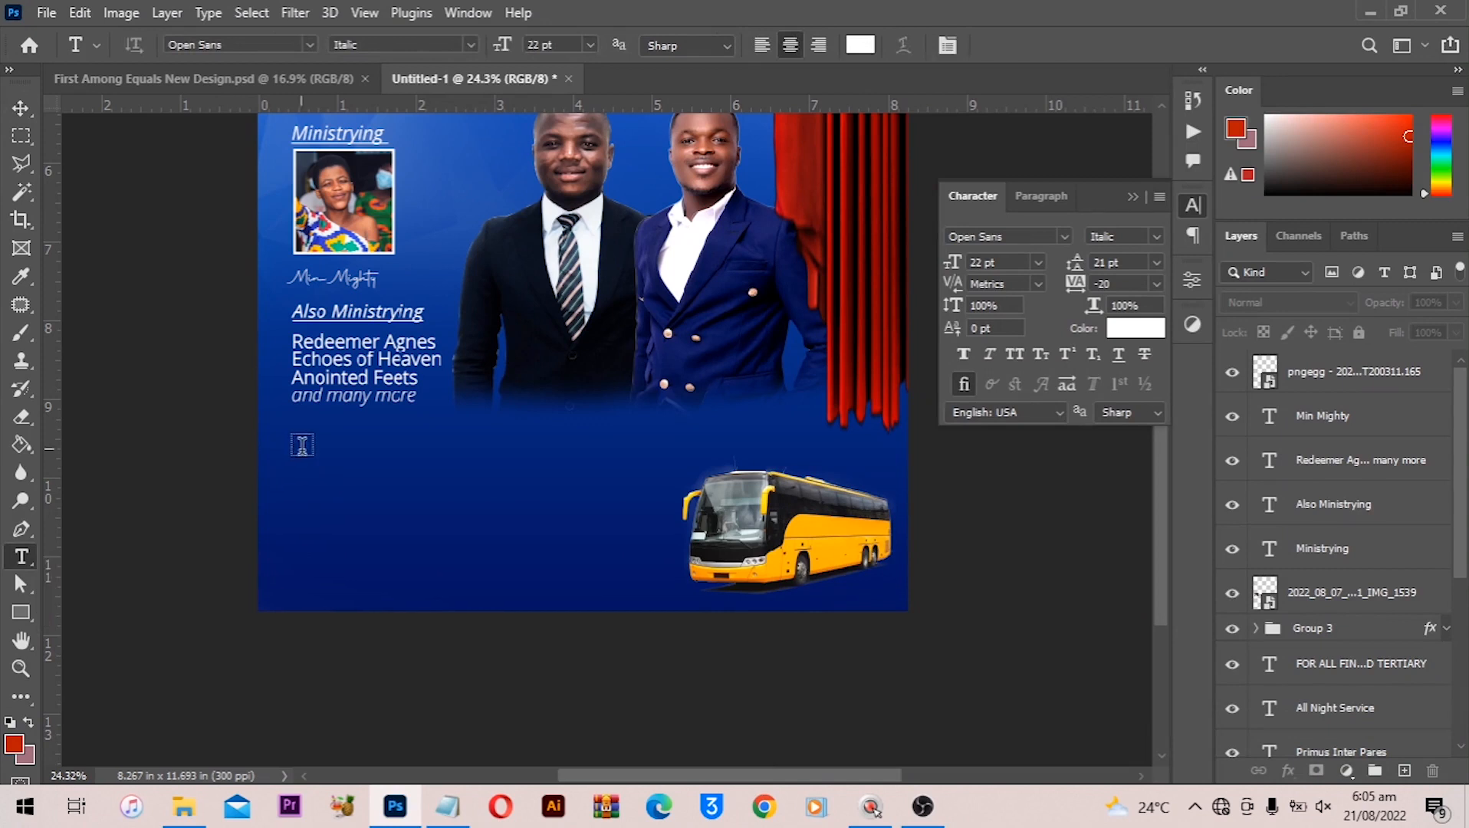
key(ctrl+v)
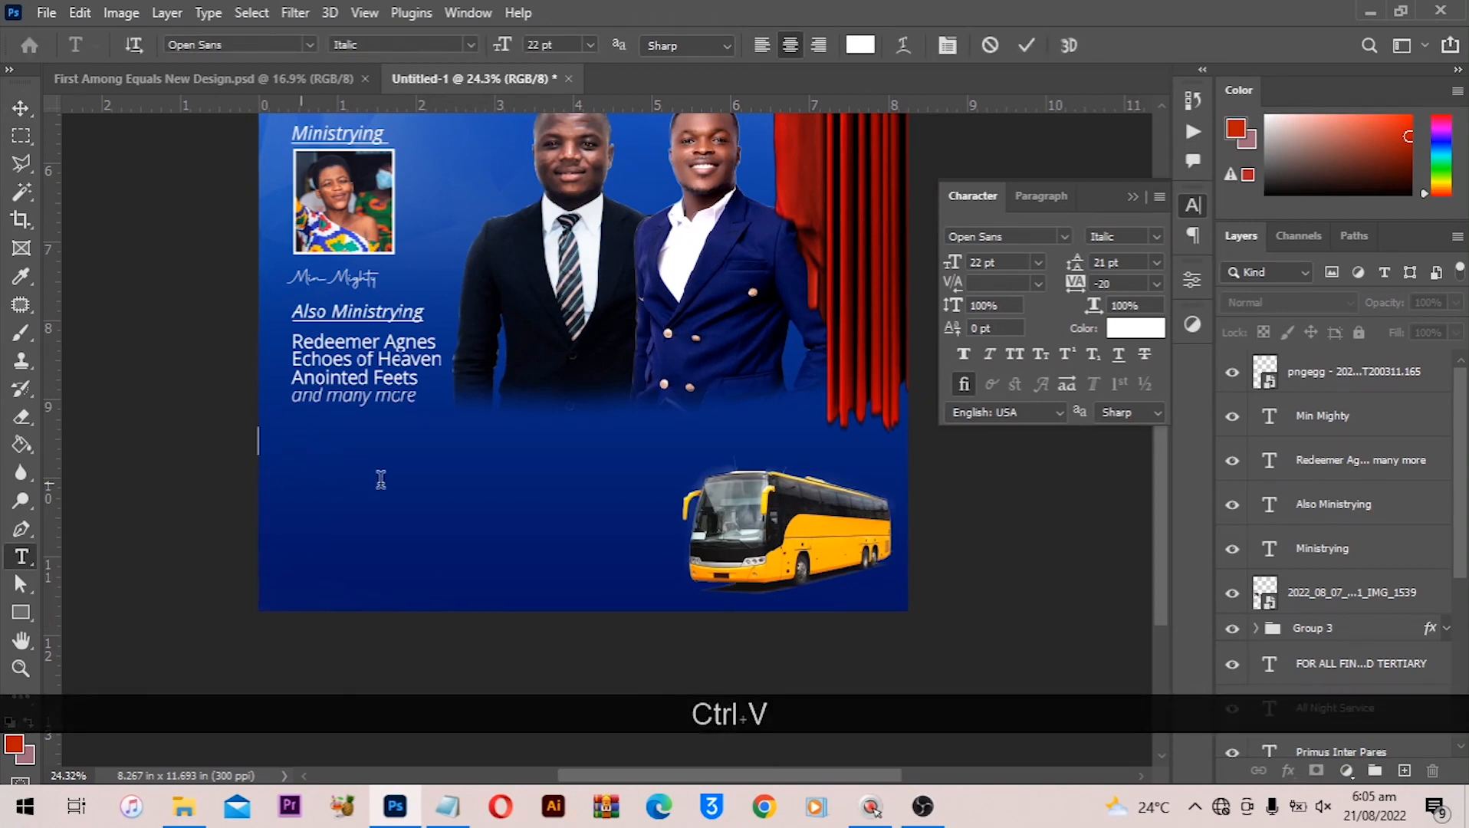
key(ctrl+v)
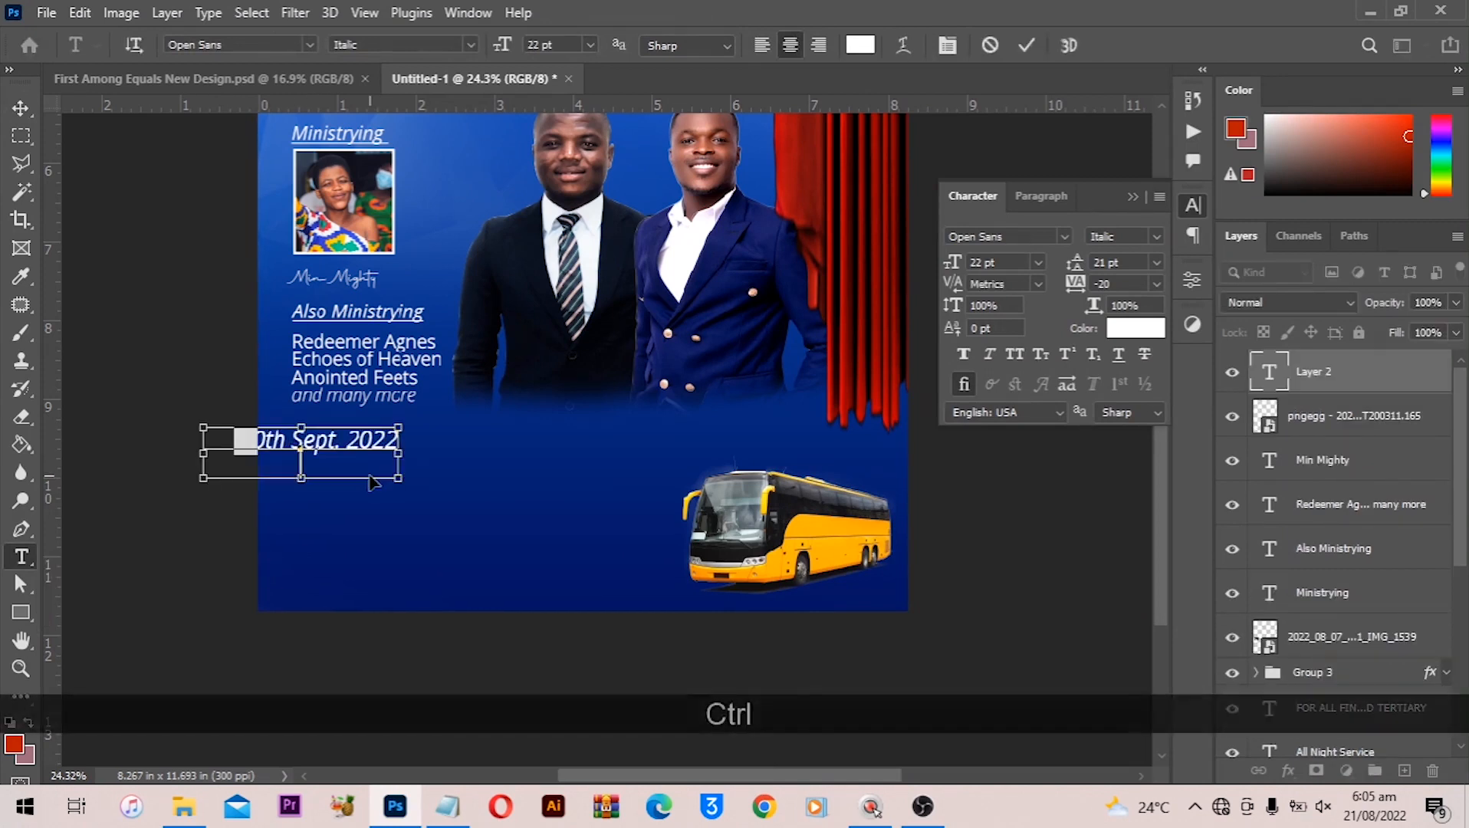
Set the date text to Open Sans Extrabold, scale it to about 127% and line it up with the guest list's left edge
key(ctrl+a)
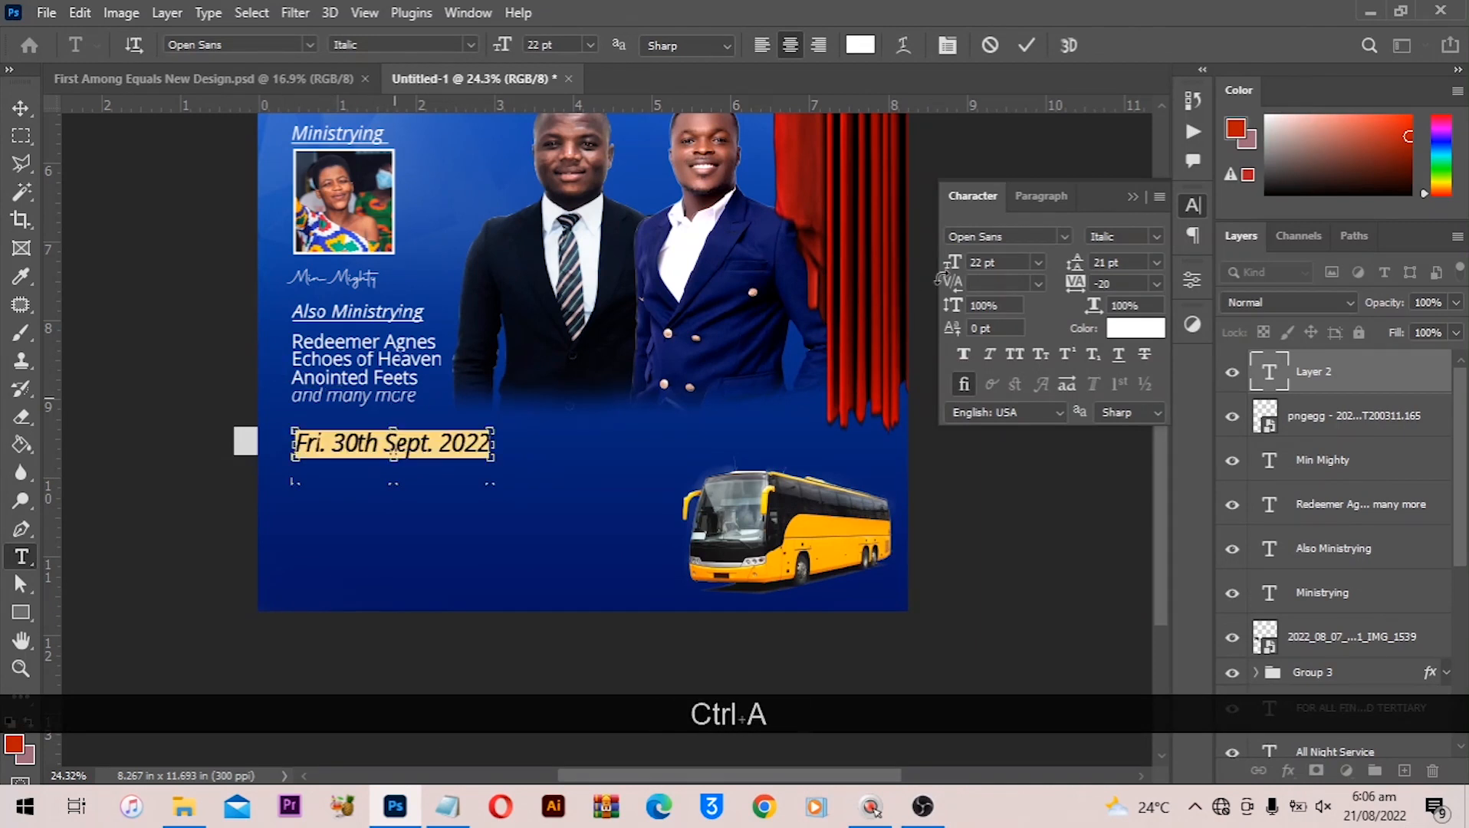
click(1156, 237)
click(1168, 392)
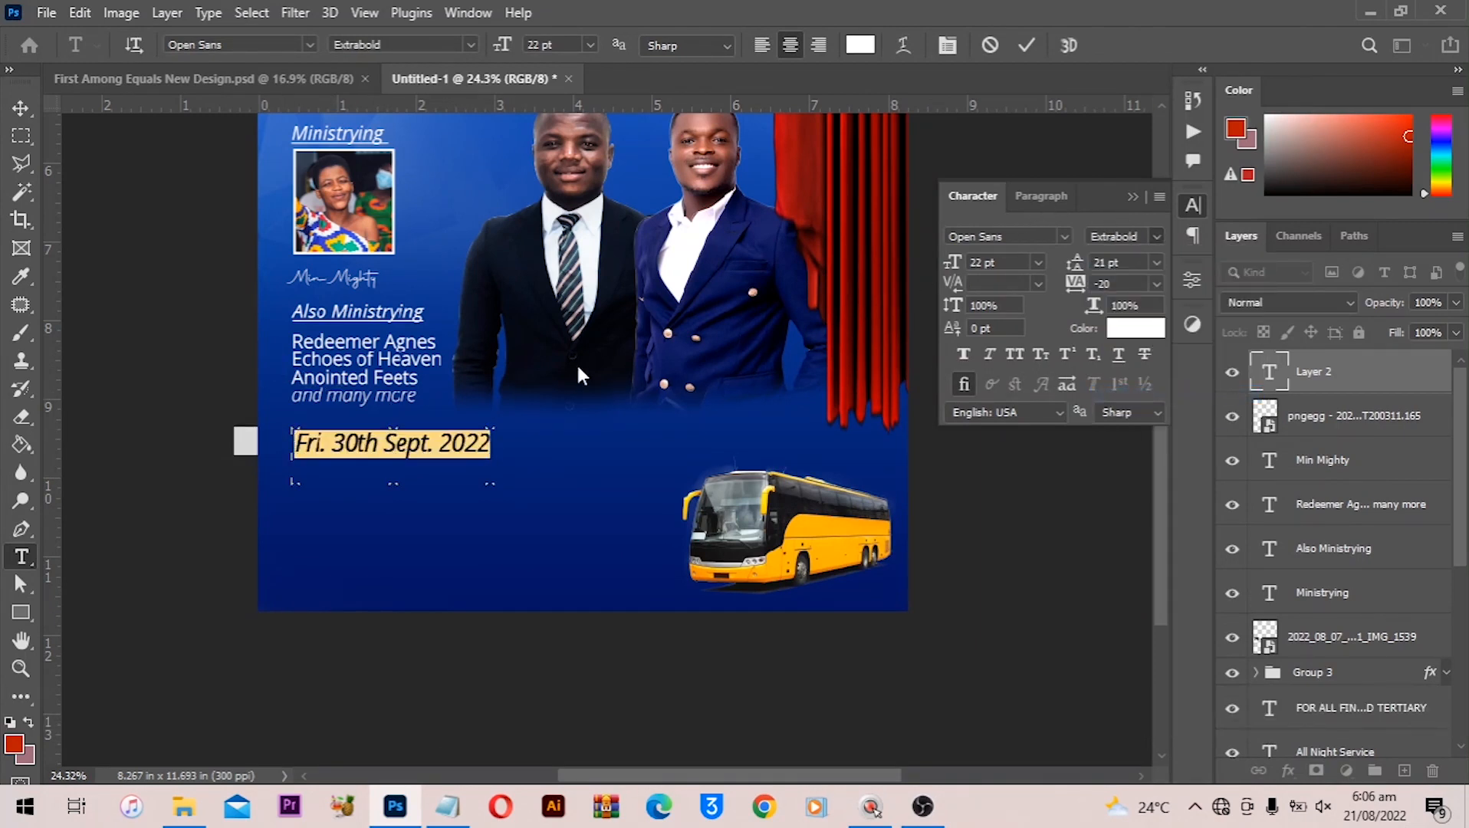
click(21, 107)
alt+scroll(475, 521, up, 1)
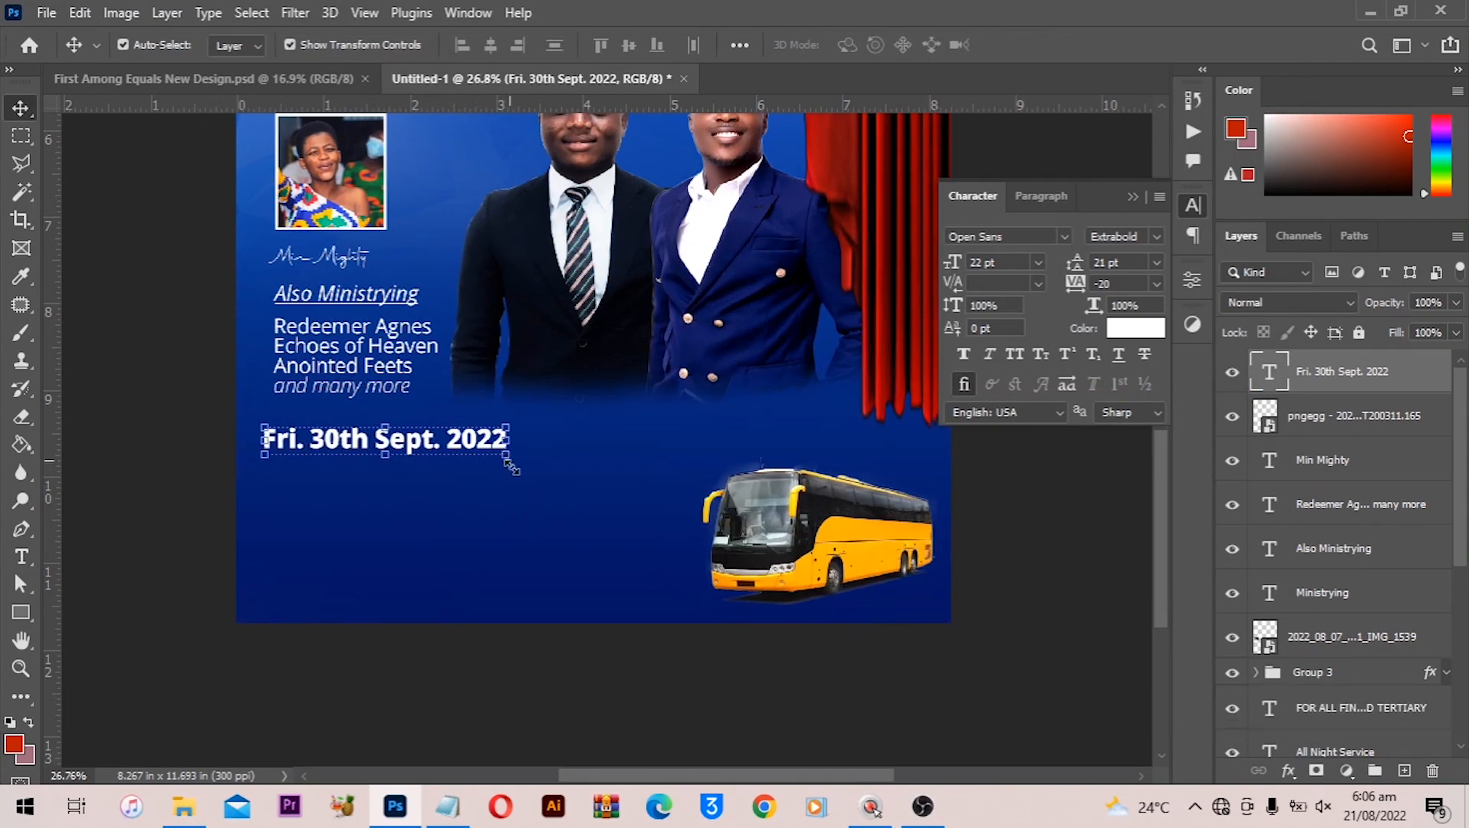
drag(506, 454, 572, 491)
drag(519, 462, 532, 472)
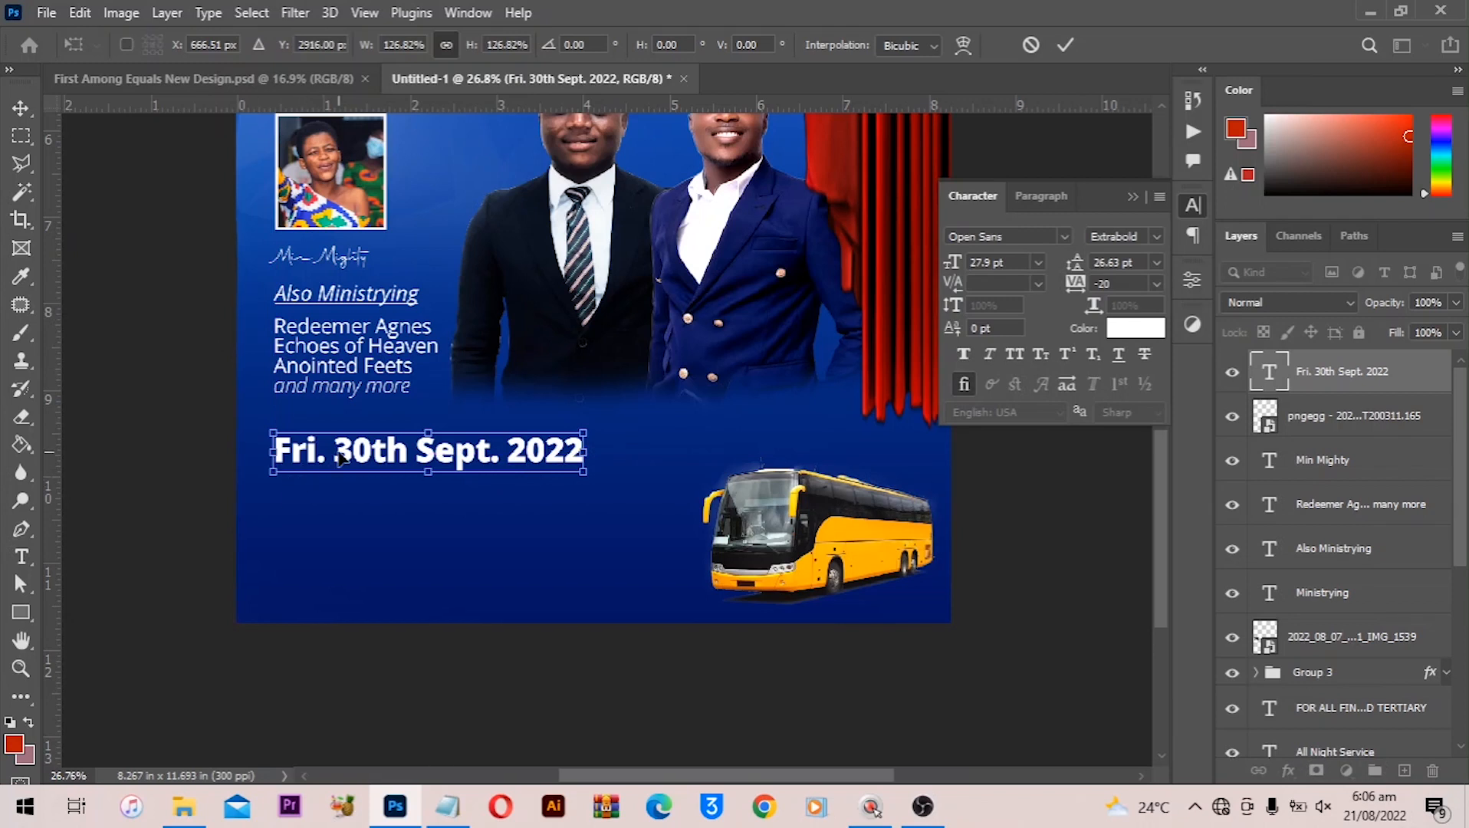
key(Return)
Place two copies of the date line below it, set in Bold, with all left edges aligned
alt+scroll(299, 511, up, 1)
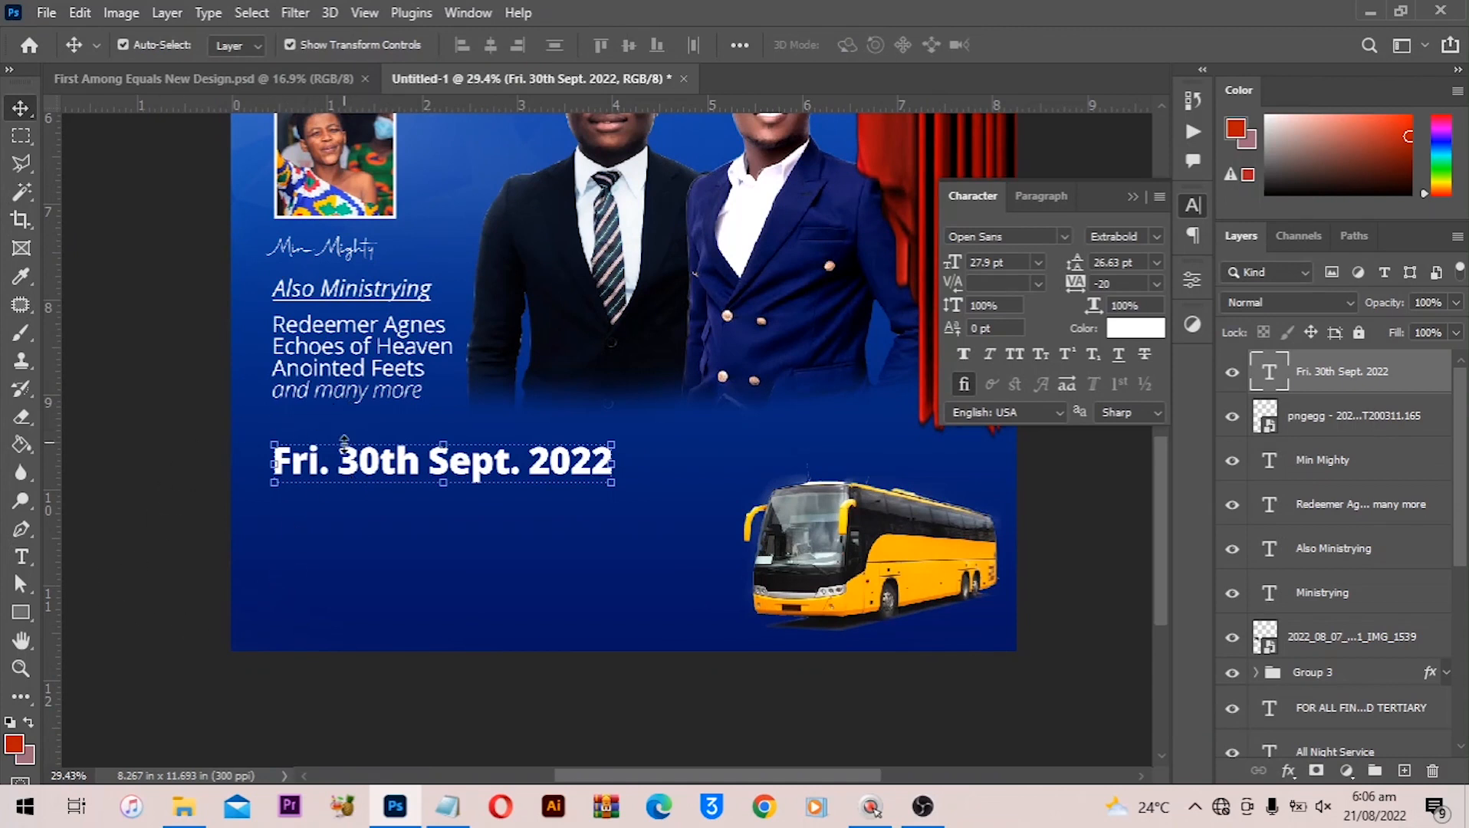
alt+drag(349, 476, 401, 586)
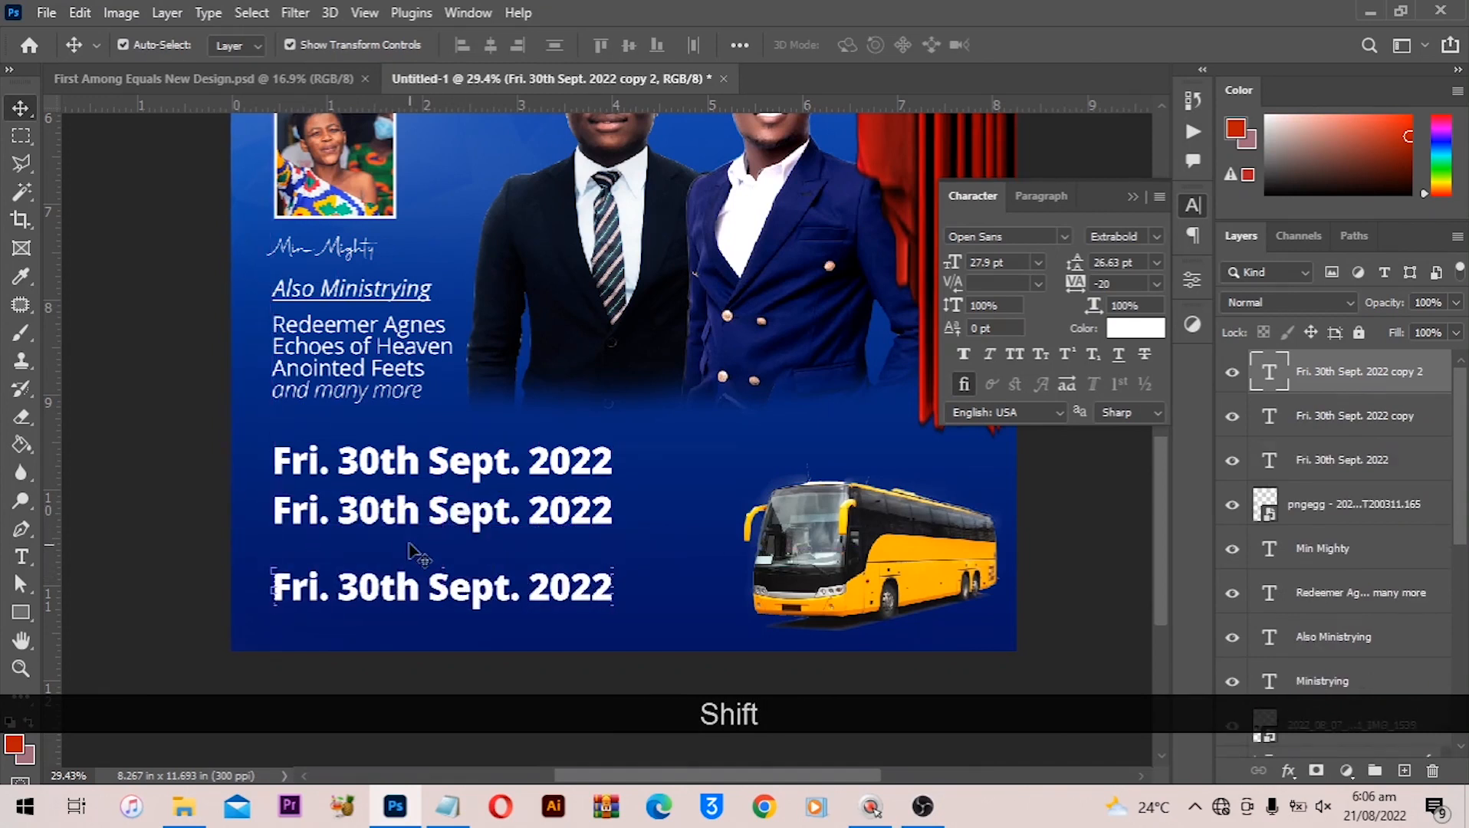
click(423, 512)
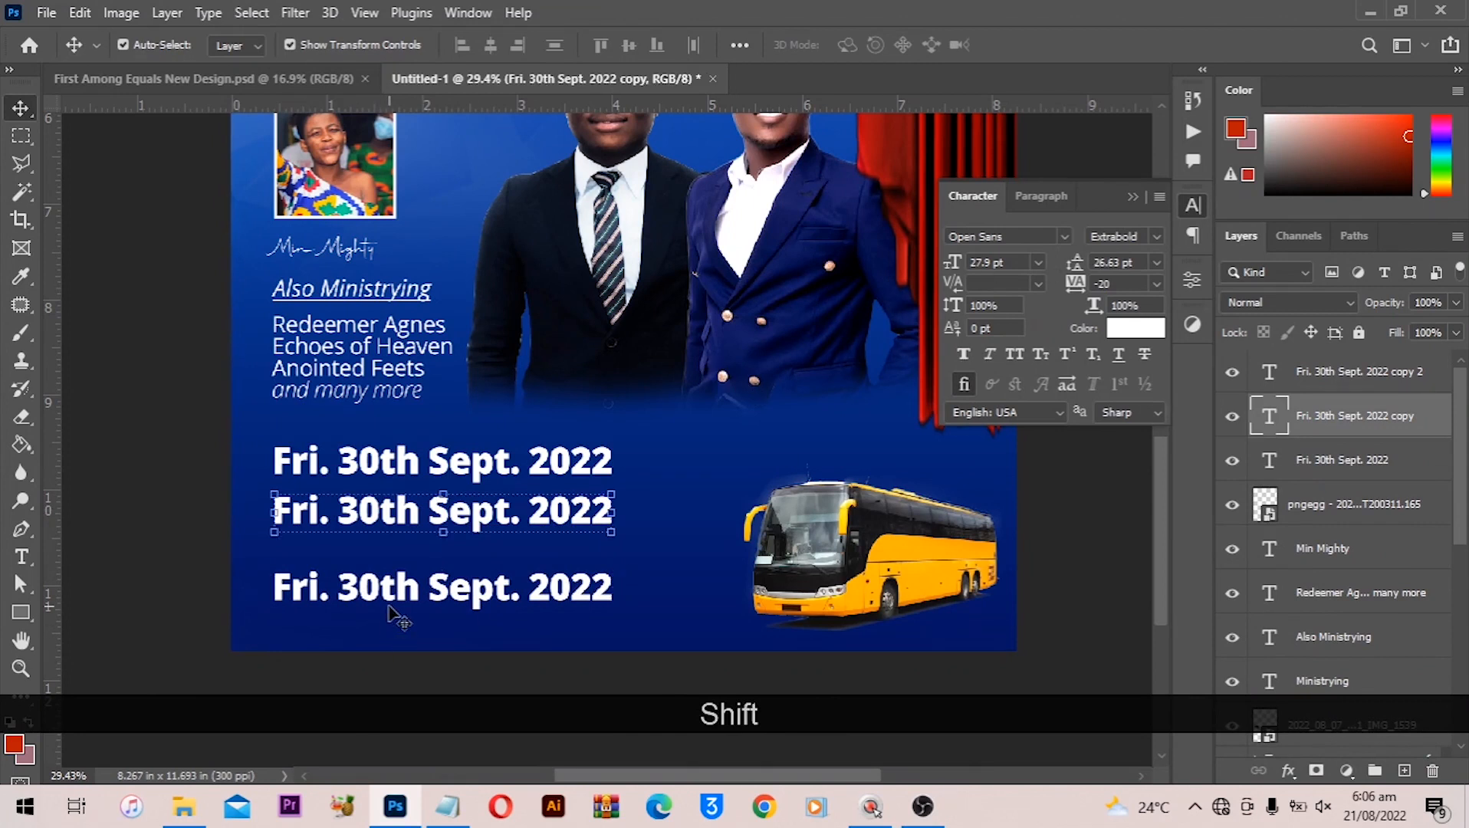
click(1154, 236)
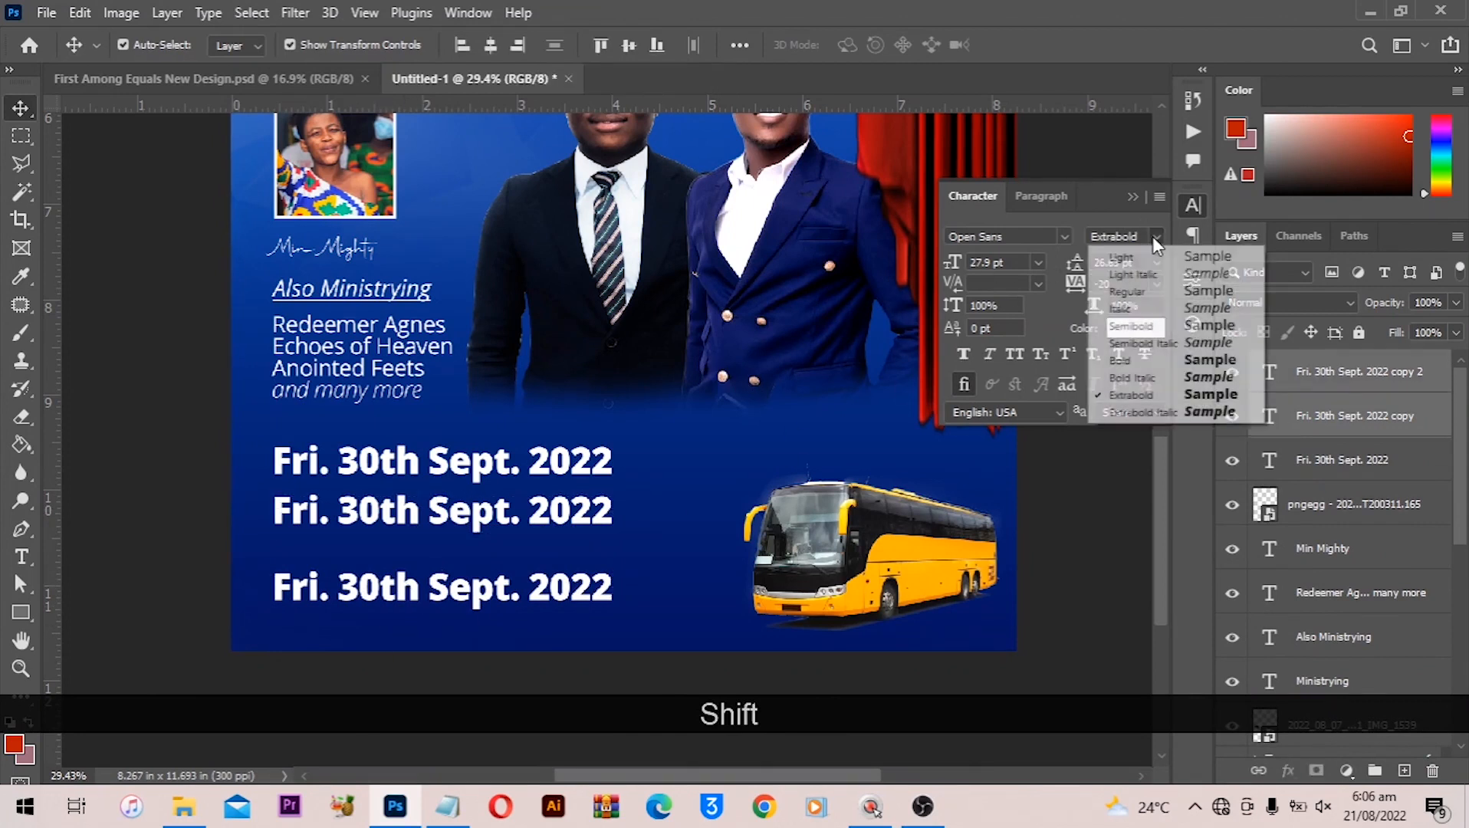
click(1158, 366)
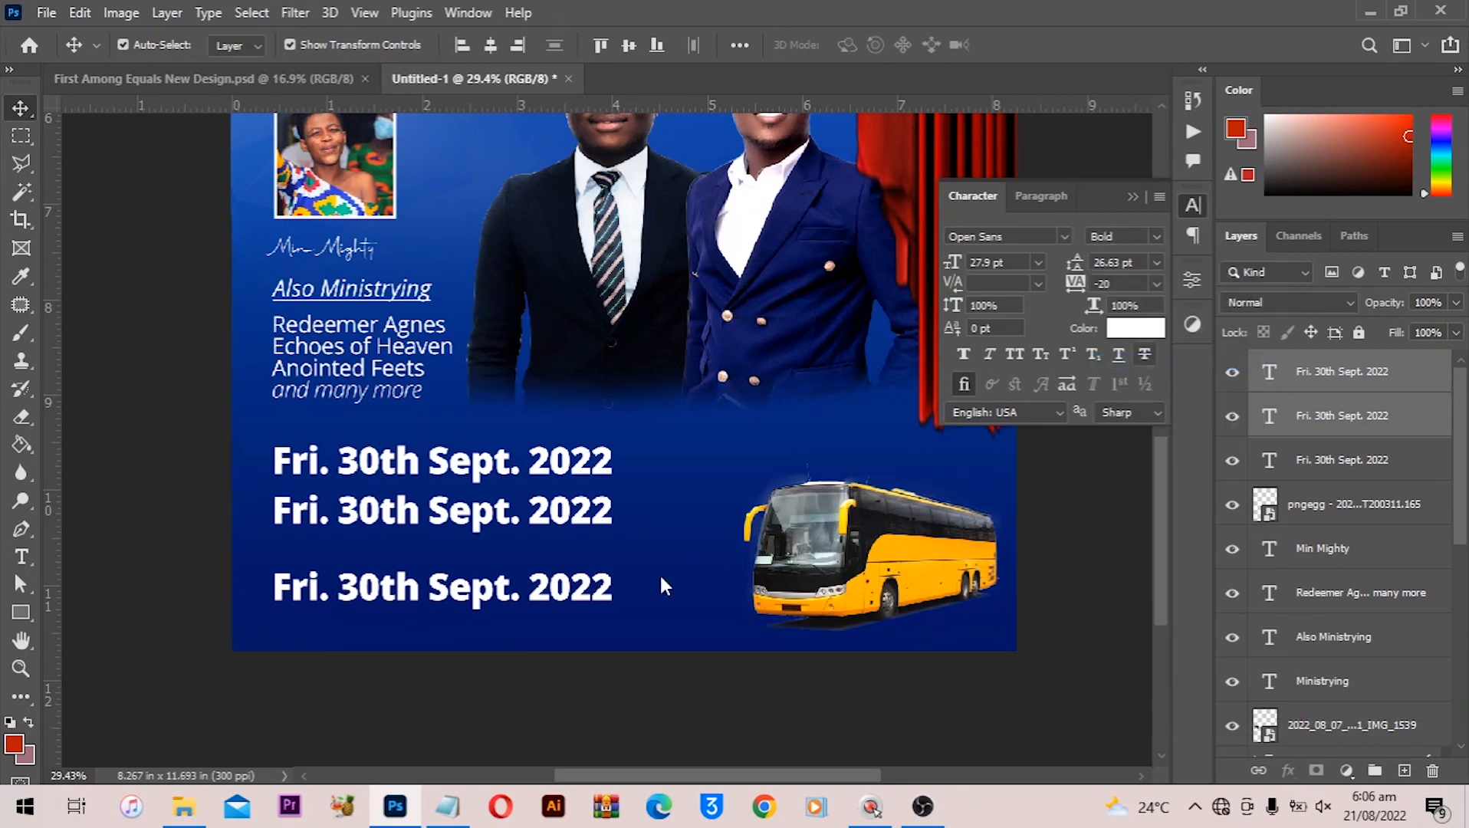
shift+click(376, 460)
click(462, 46)
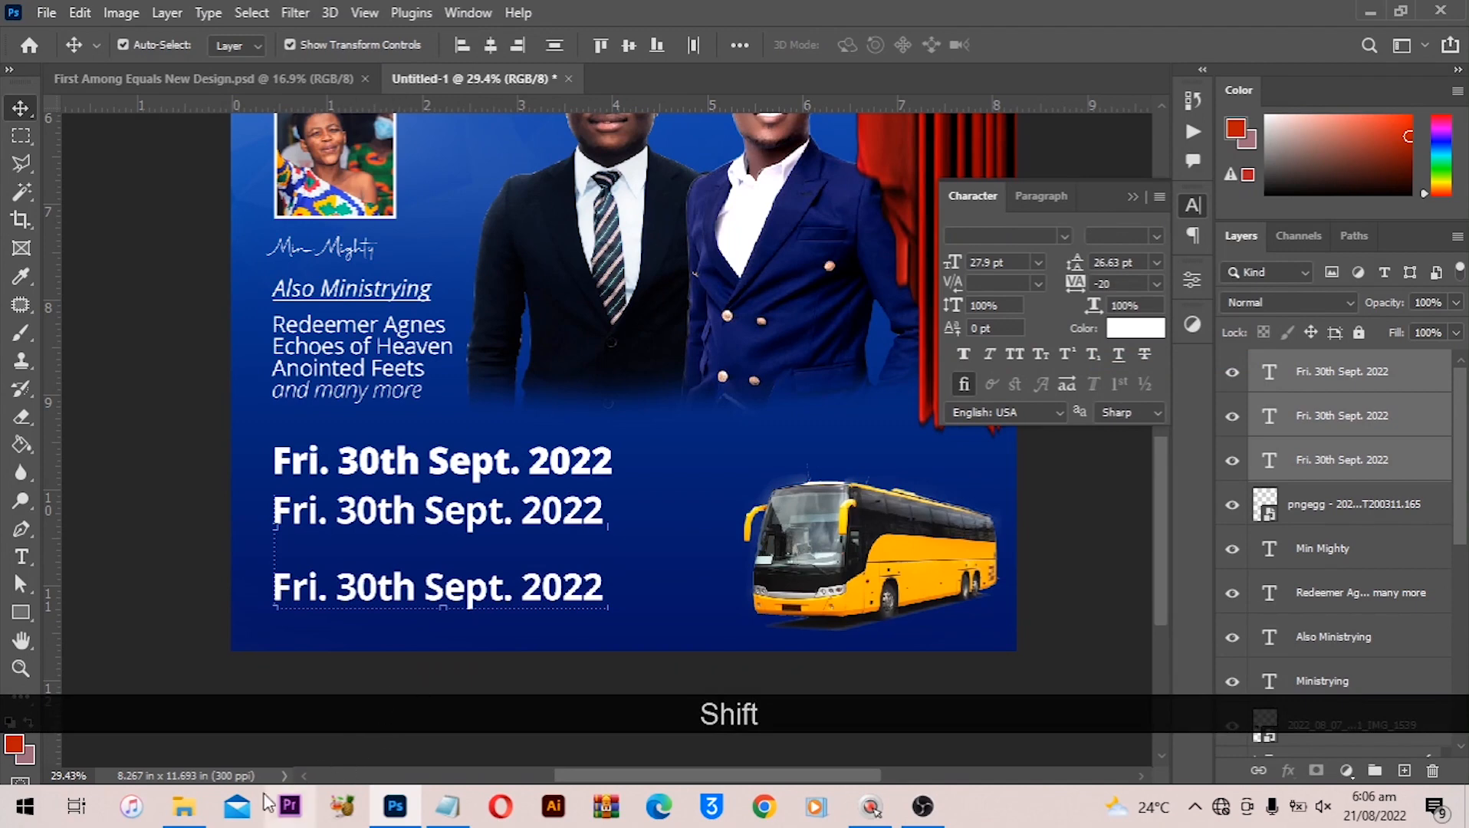
Copy "Dansoman Agege (Leader's Prep. School, Point 6)" from the Notepad notes and replace the middle date line with it
click(183, 806)
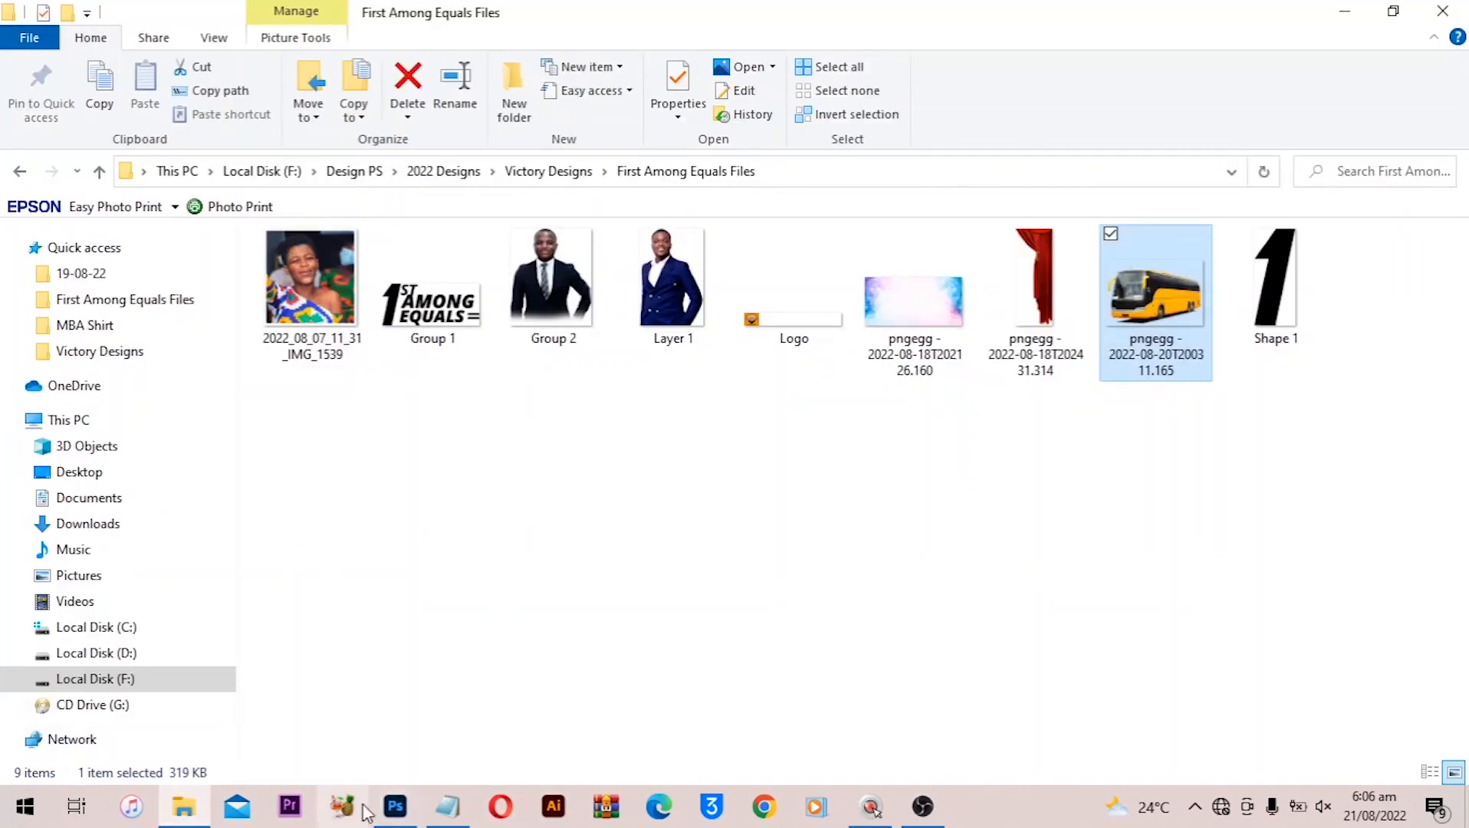
click(448, 806)
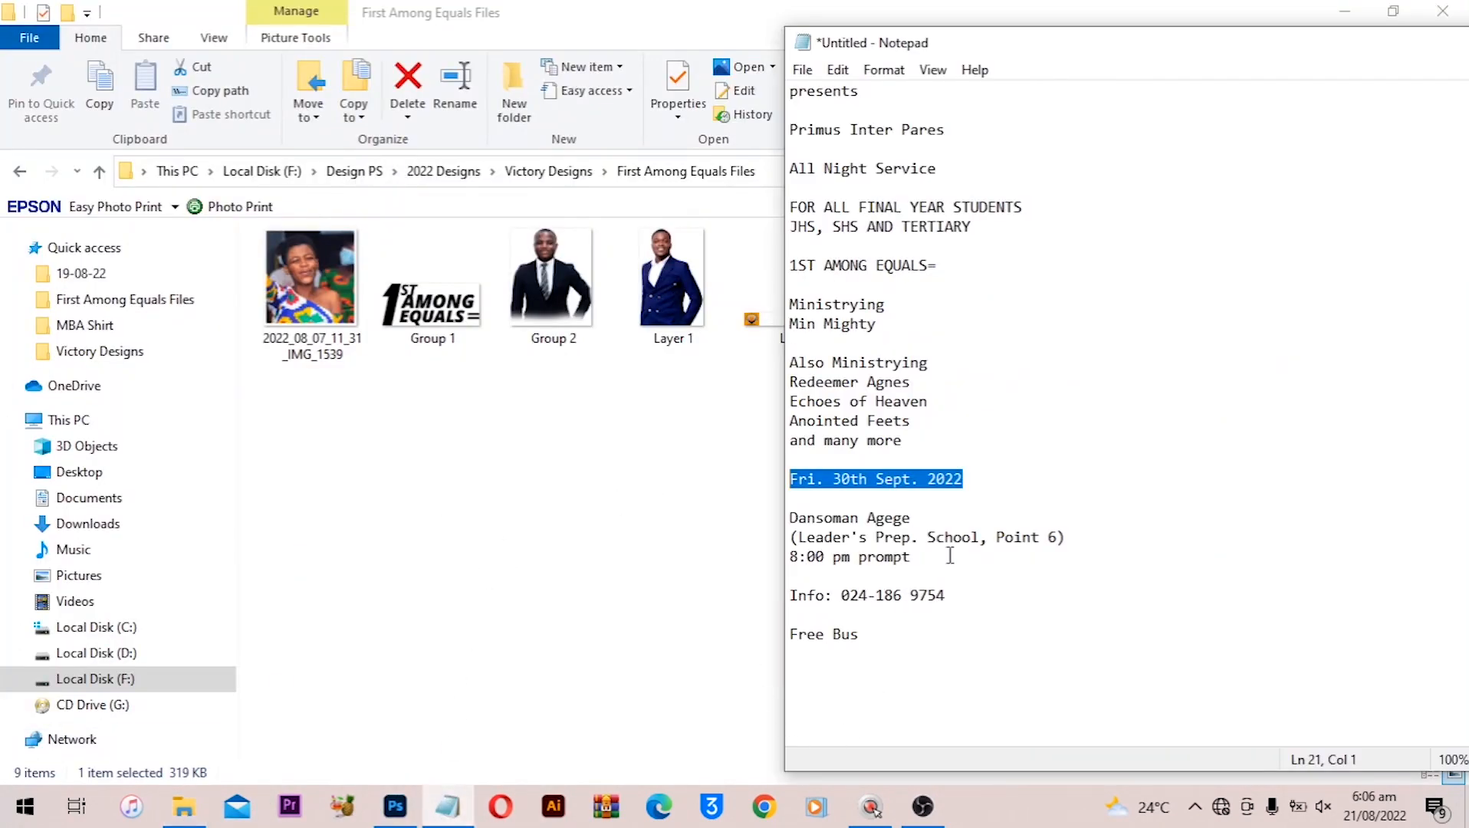
drag(1076, 529, 834, 502)
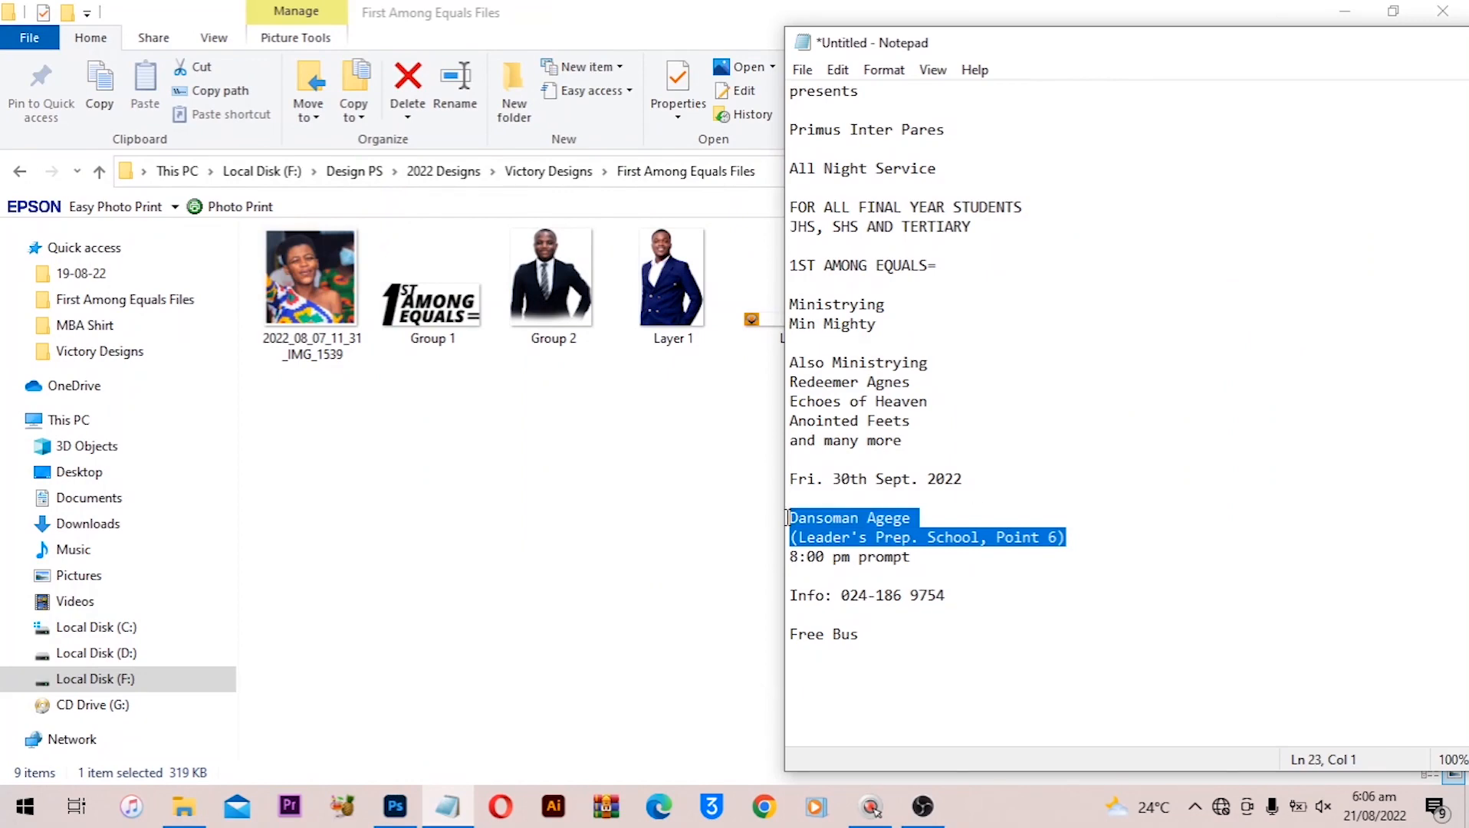
key(ctrl+c)
key(alt+Tab)
key(space)
drag(532, 368, 605, 390)
scroll(387, 667, up, 1)
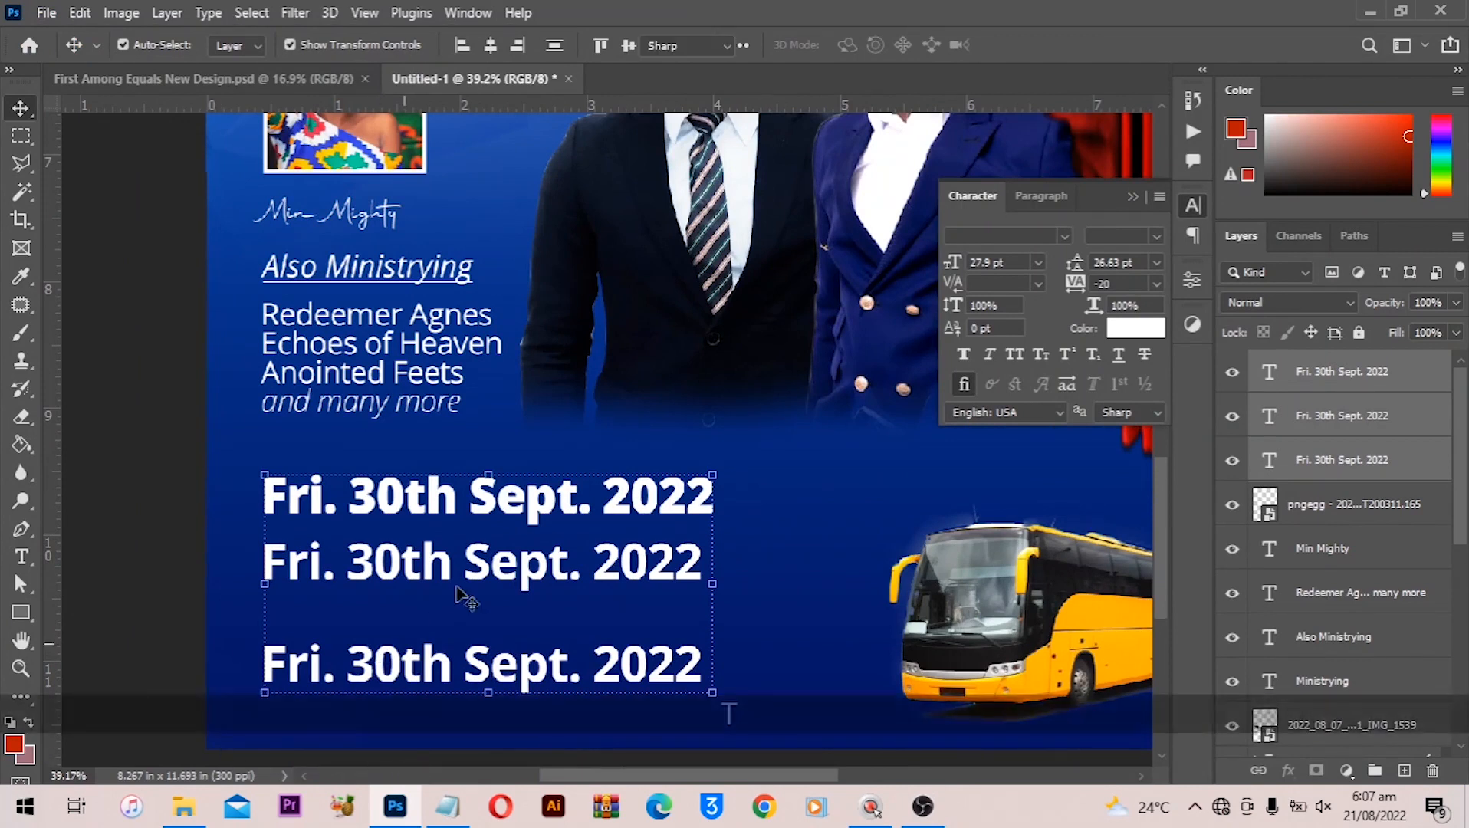
key(t)
click(470, 565)
key(ctrl+a)
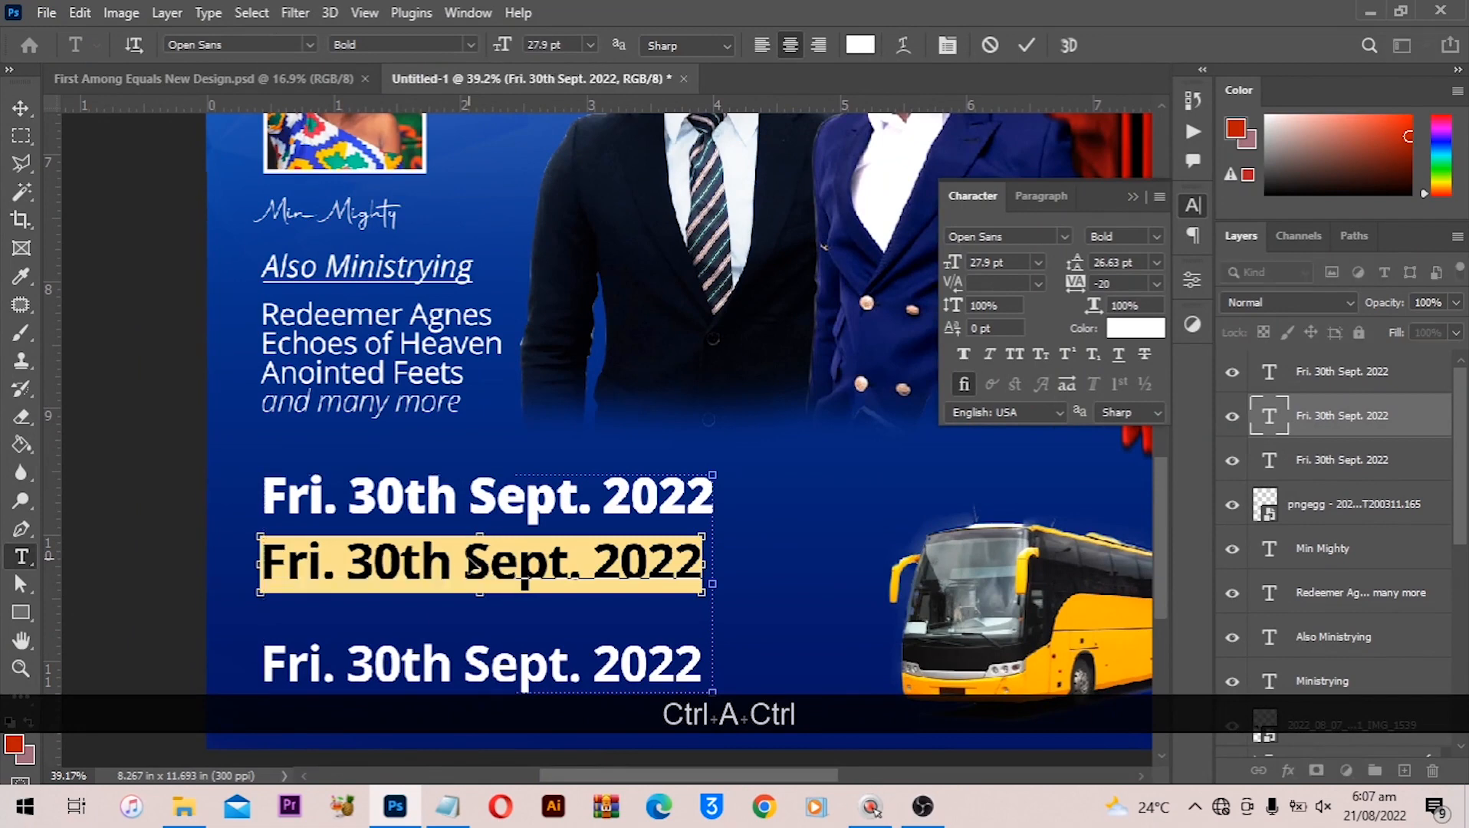
key(ctrl+v)
Left-align the venue text and set its second line, "(Leader's Prep. School, Point 6)", to Regular at 24 pt
key(ctrl+a)
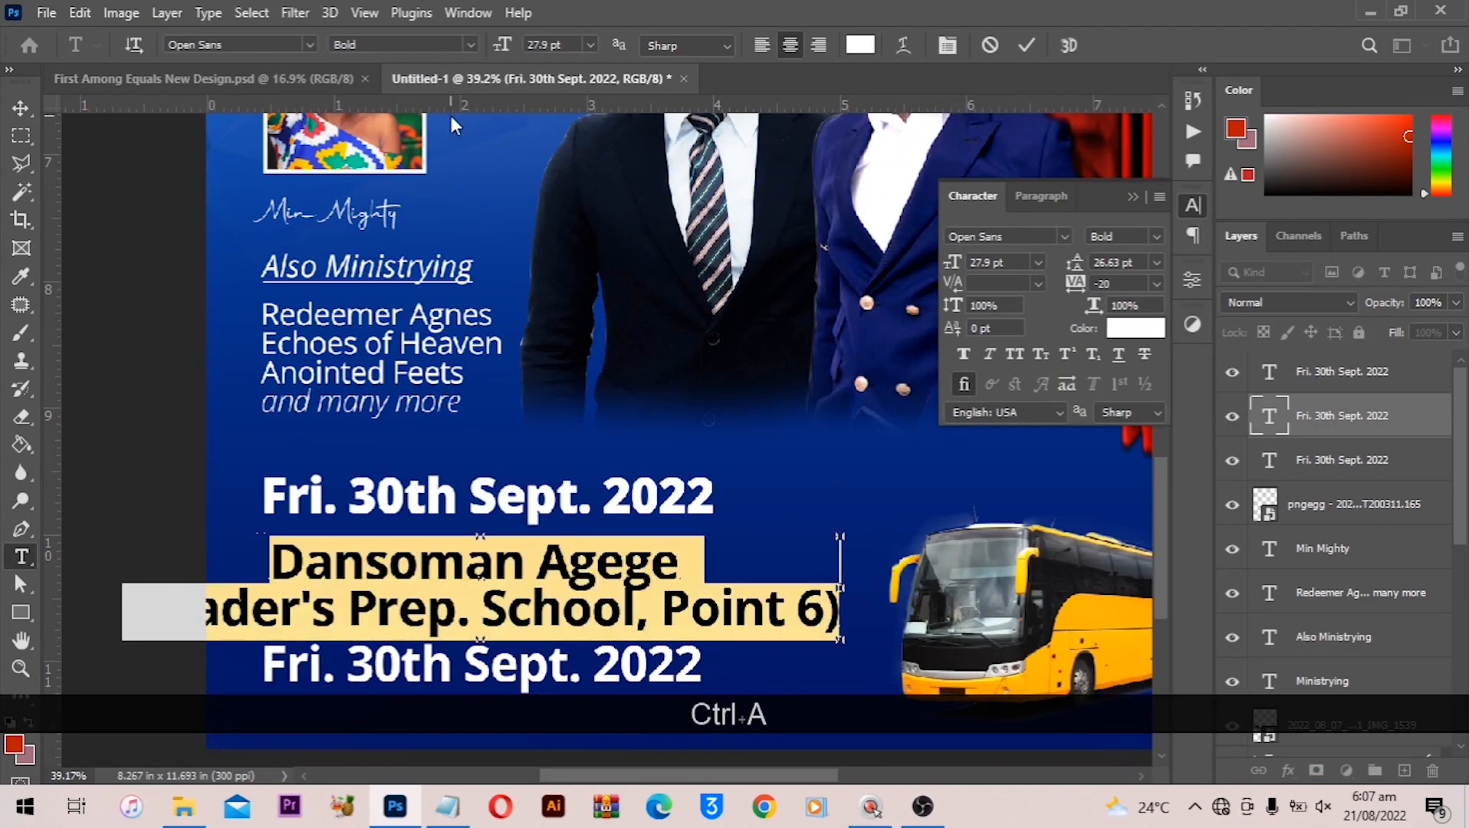
click(760, 47)
drag(983, 608, 263, 623)
click(1156, 236)
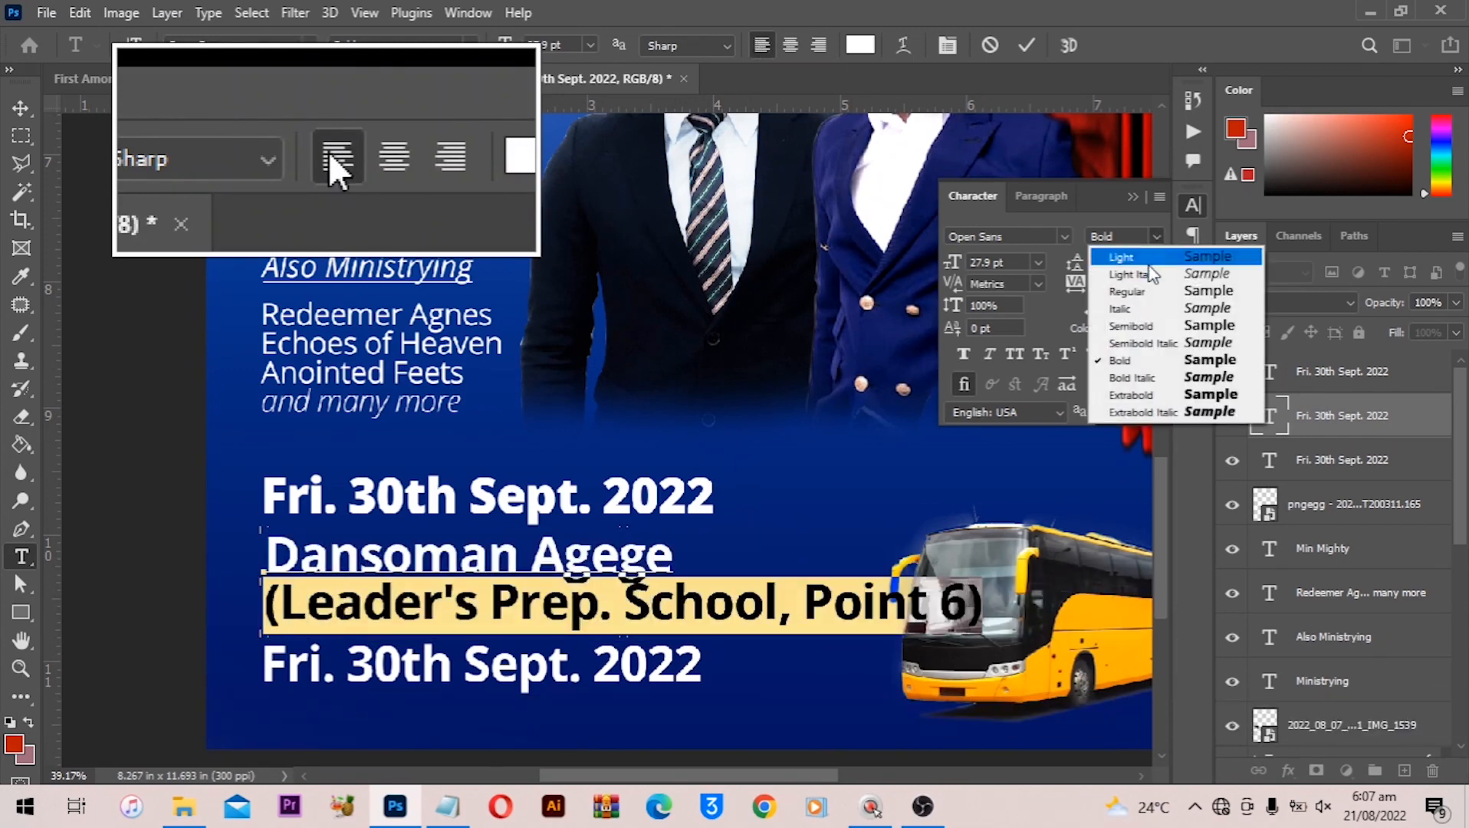
click(1150, 291)
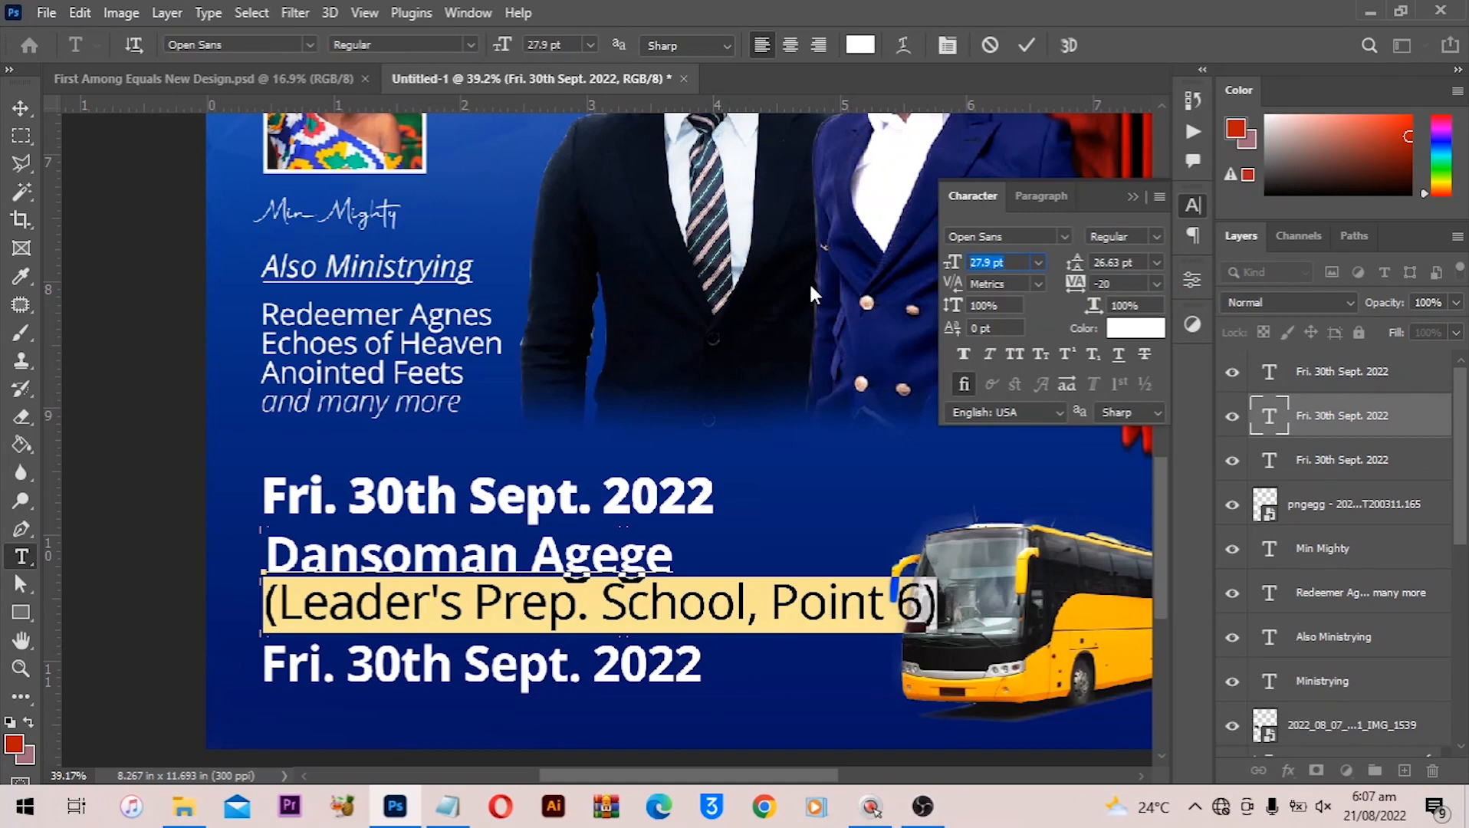
text(24)
key(Return)
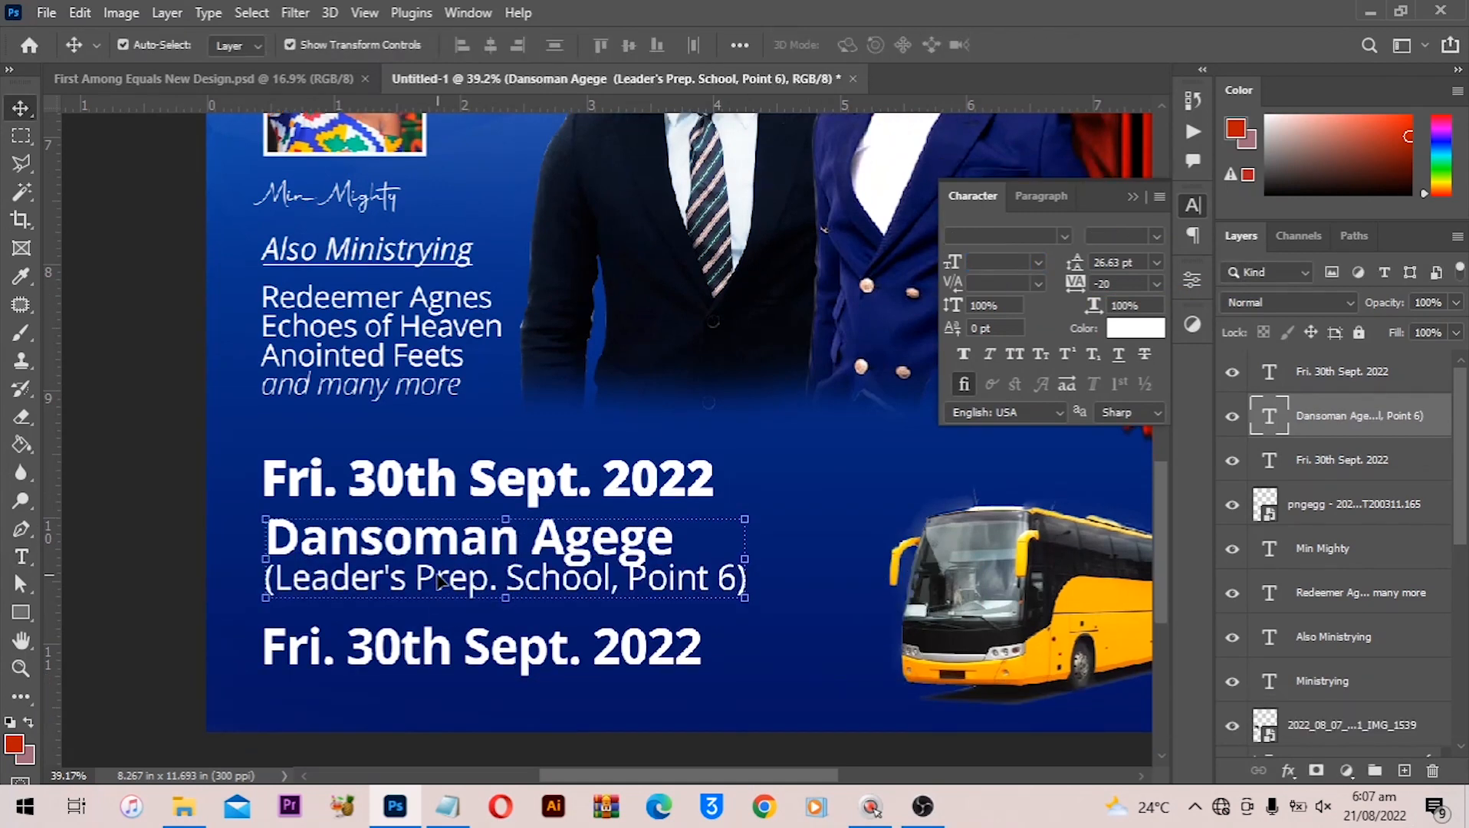
Nudge the venue text slightly down to widen the gap beneath the date
key(Down)
key(Down)
key(Down)
key(Down)
key(Down)
key(Down)
key(Down)
key(Down)
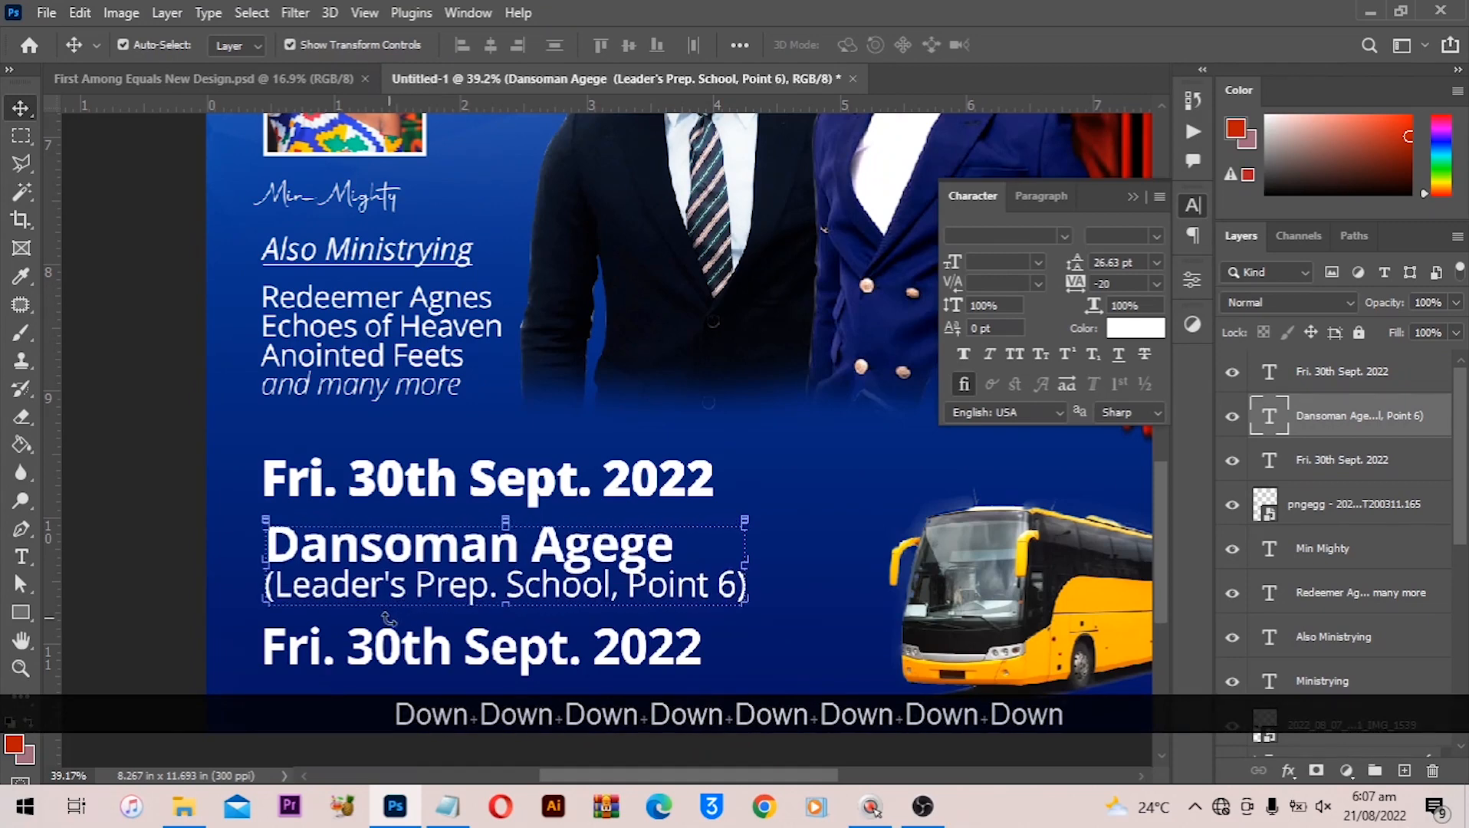
Copy "8:00 pm prompt" from the Notepad notes and replace the lowest date line with it
key(alt+Tab)
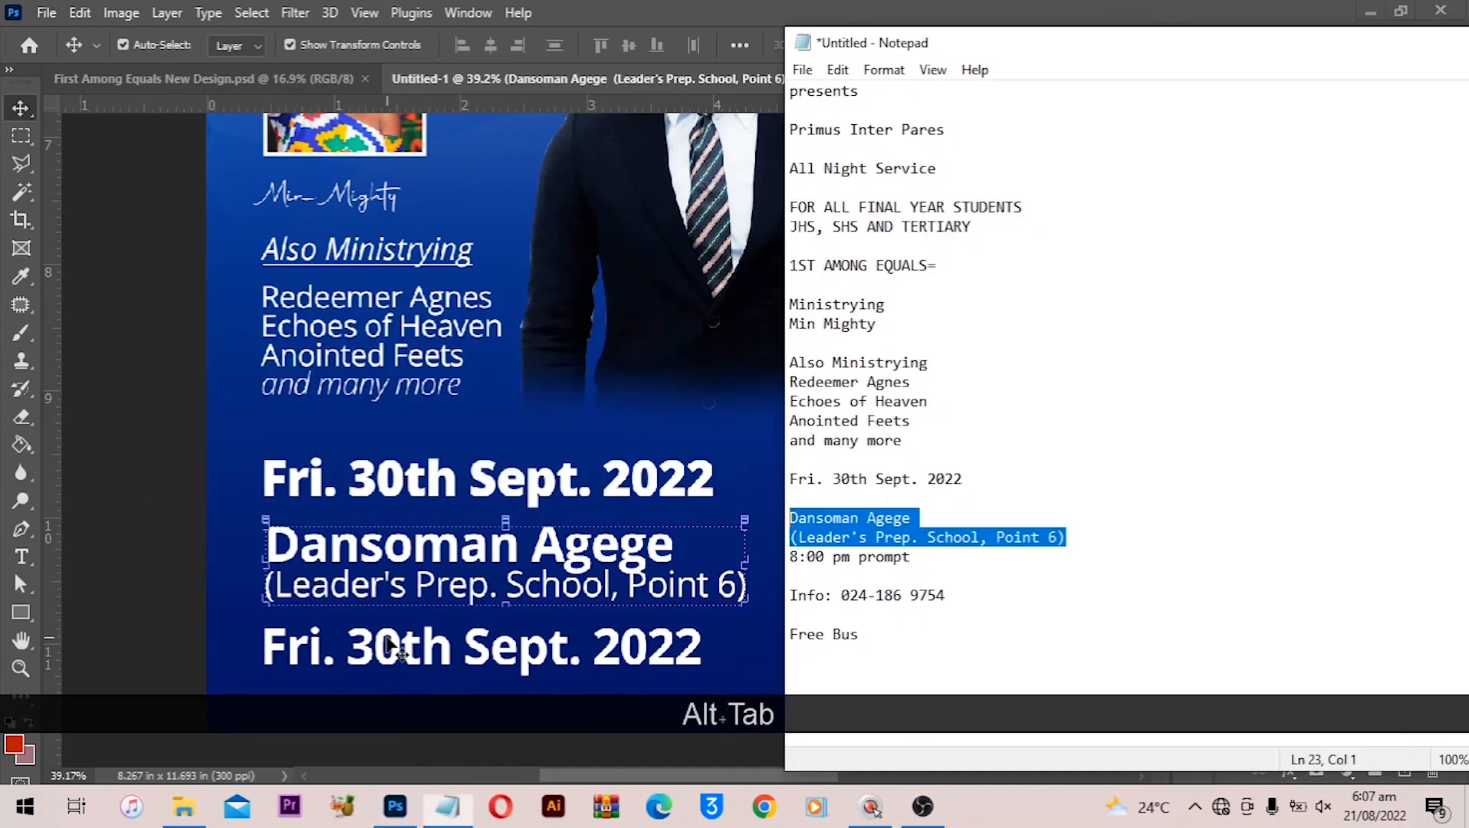
key(ctrl+a)
key(ctrl+v)
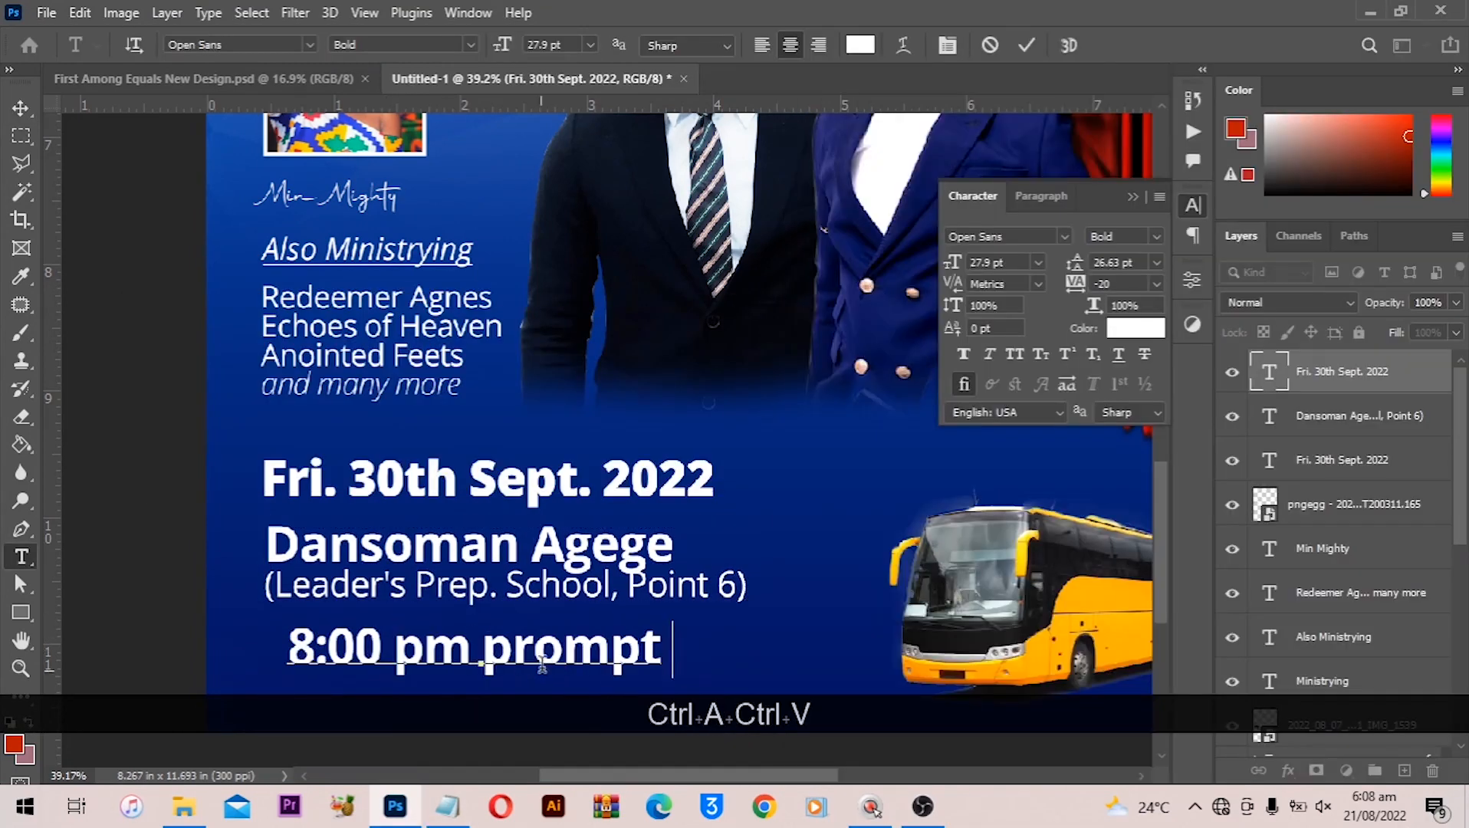
Set the word "prompt" in the time line to Regular, keeping "8:00 pm" in Bold
click(407, 651)
drag(485, 646, 1022, 595)
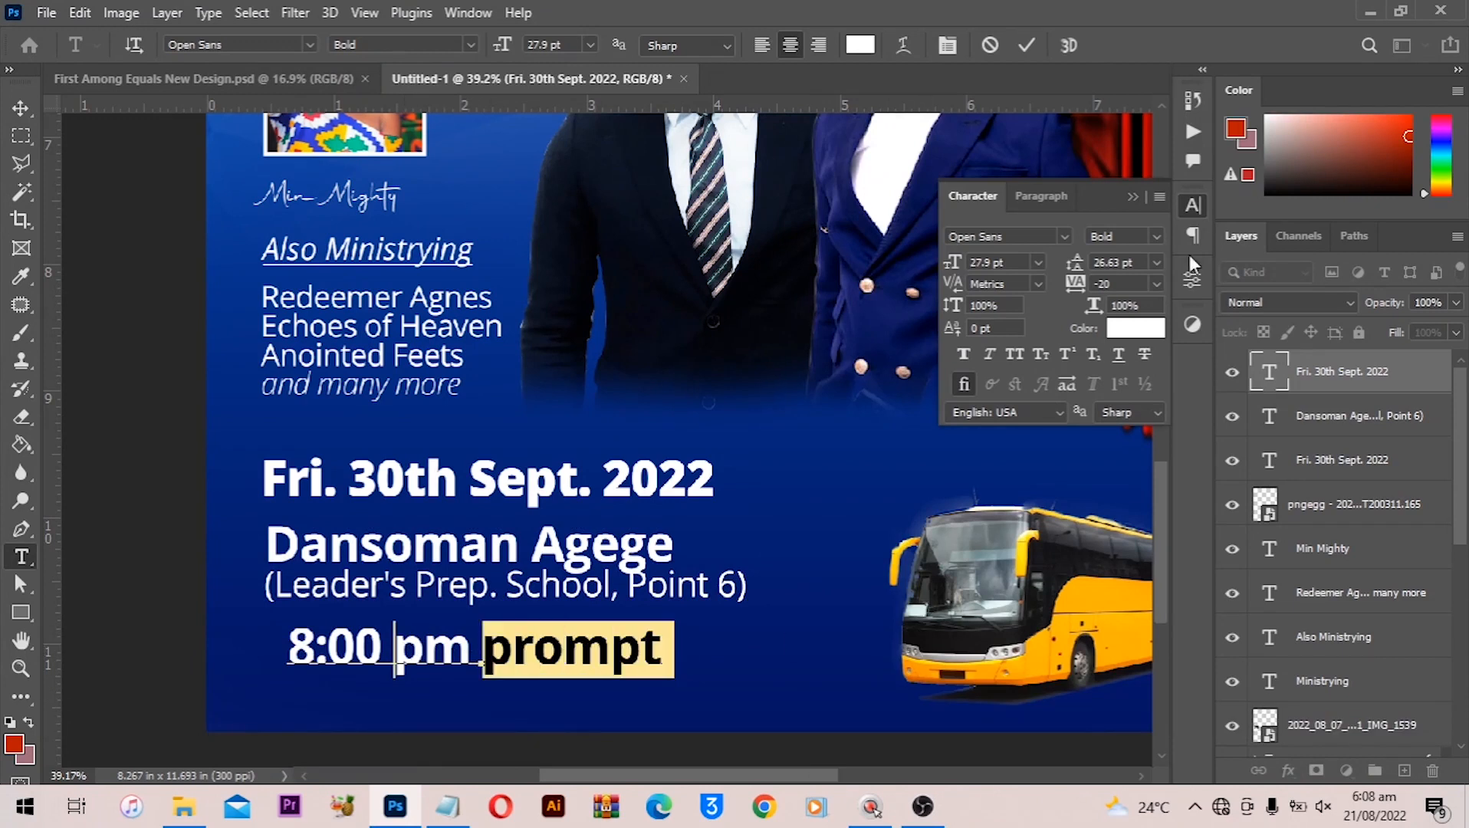
click(1154, 238)
click(1119, 290)
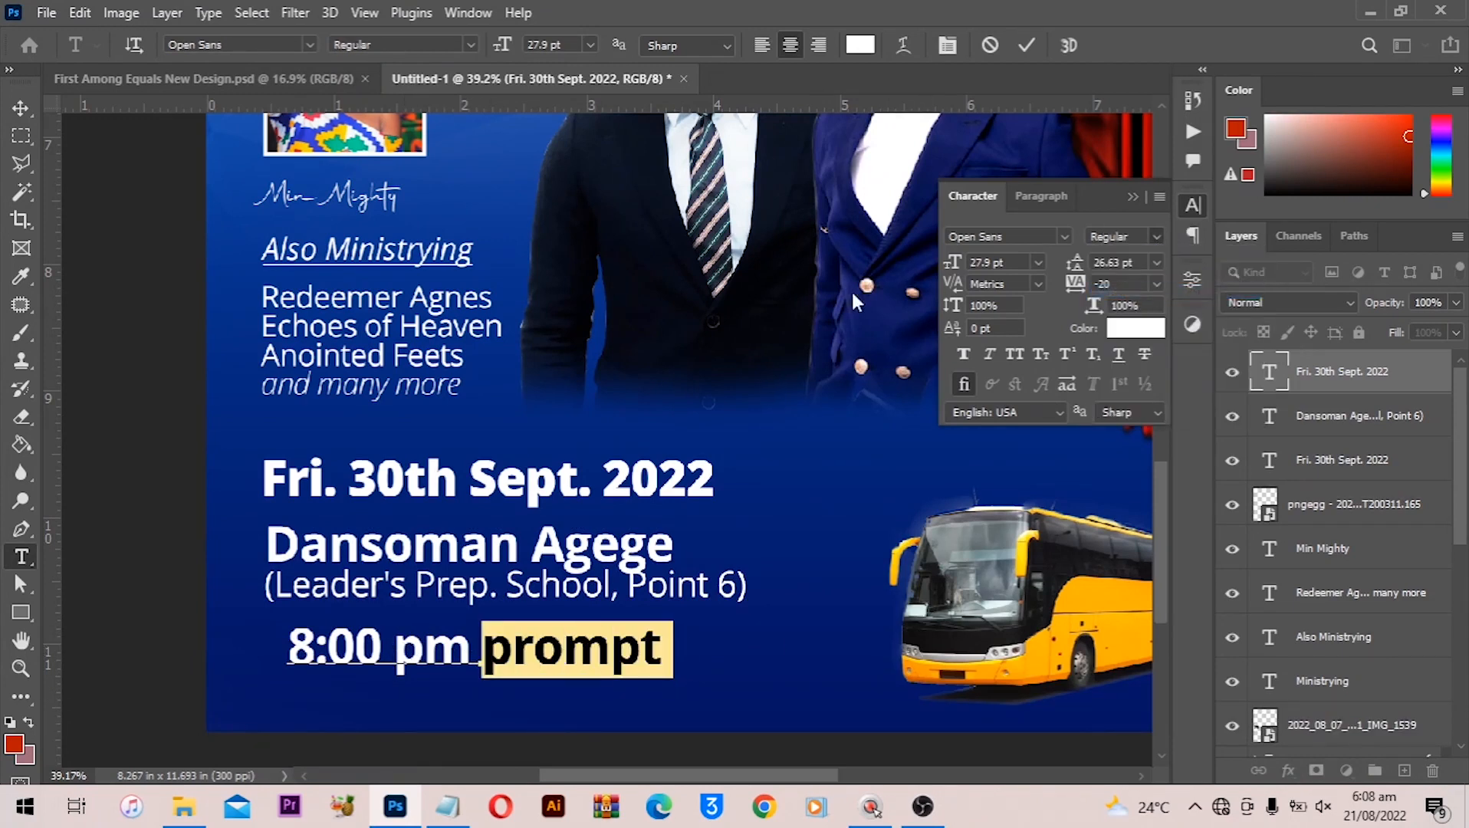
key(ctrl+Return)
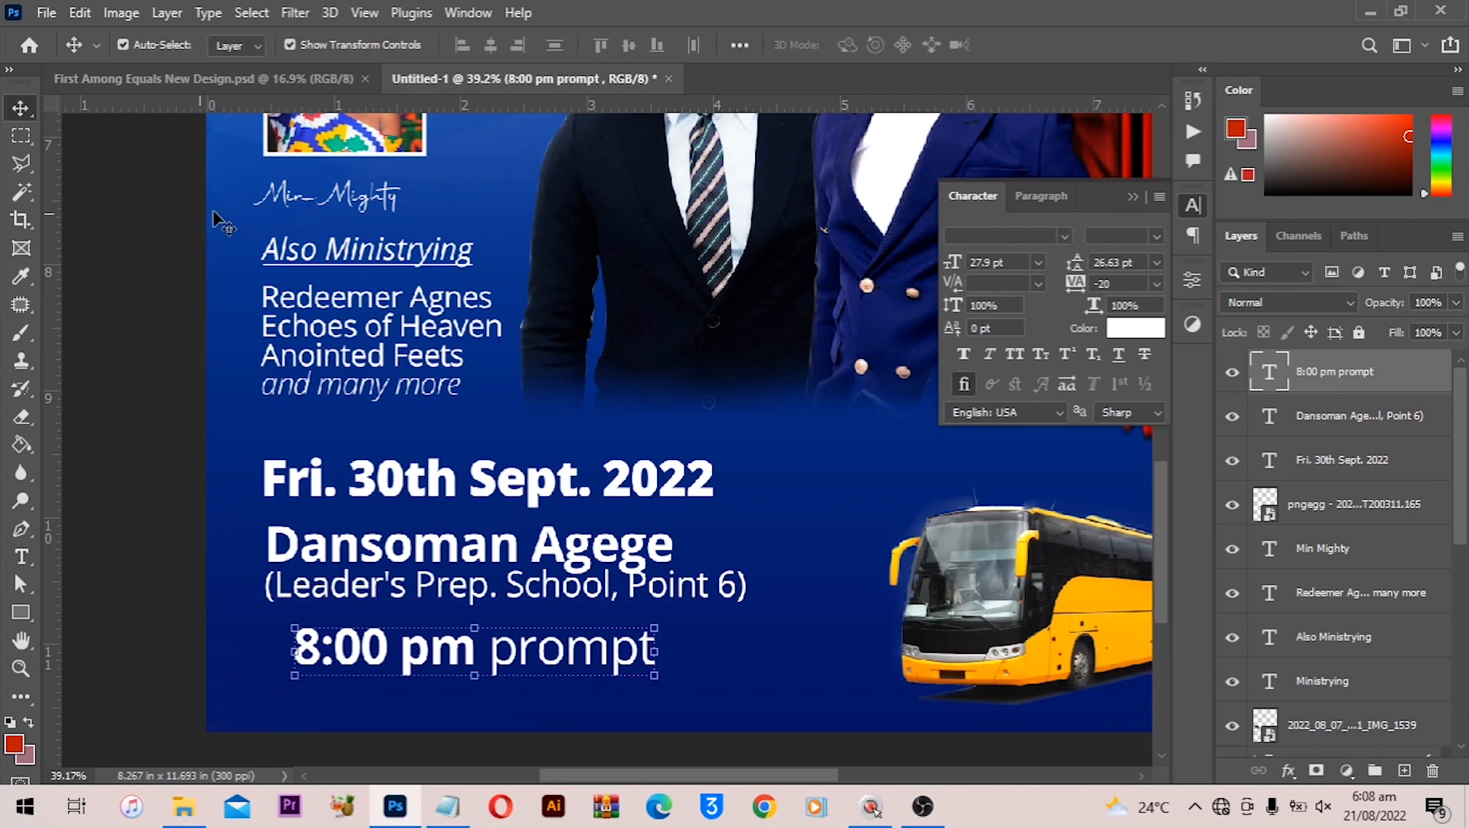
Align the left edges of the time, venue, date and ministering text lines
drag(240, 199, 360, 676)
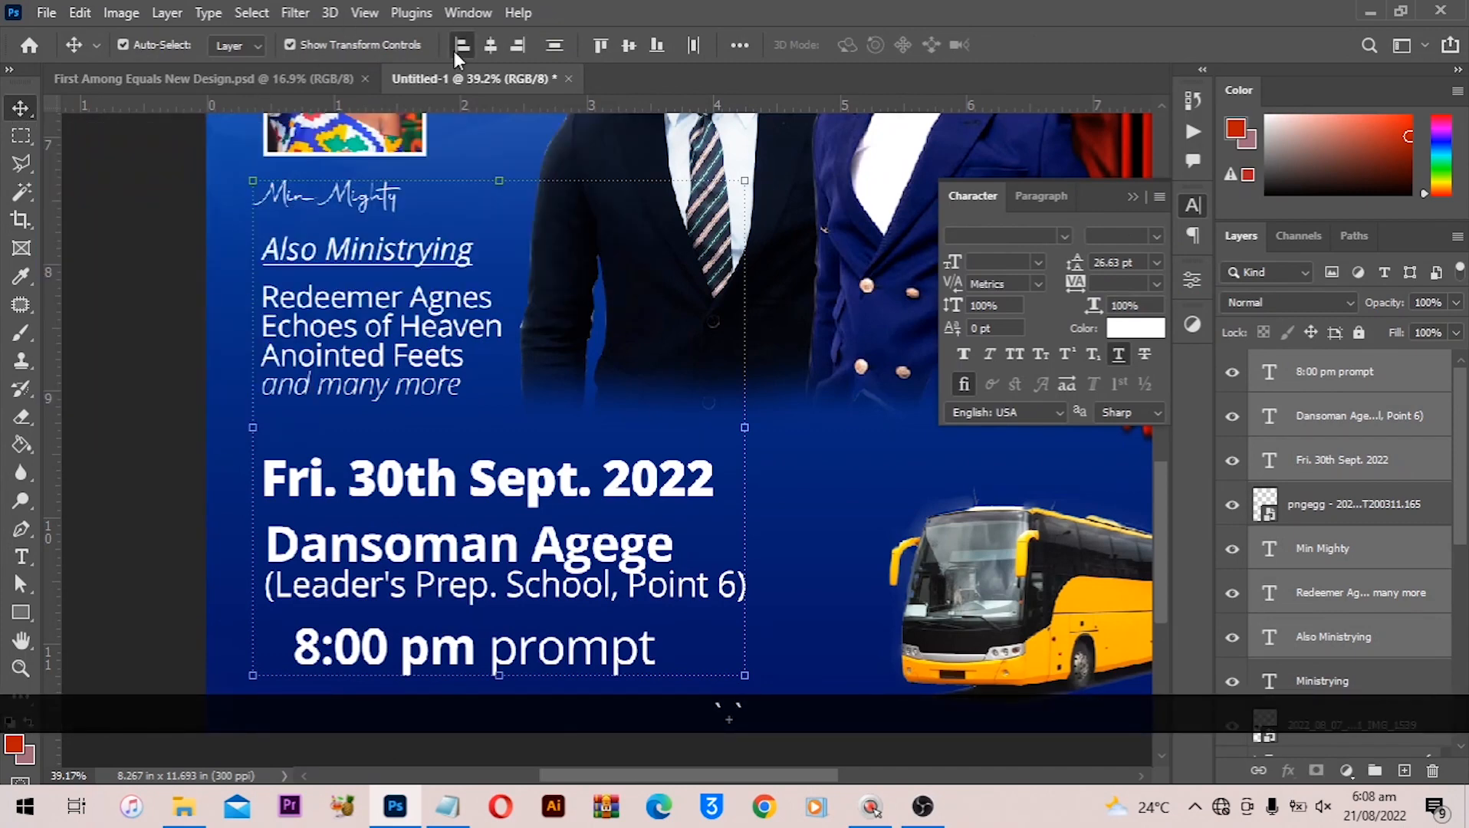
click(461, 46)
alt+scroll(396, 423, down, 5)
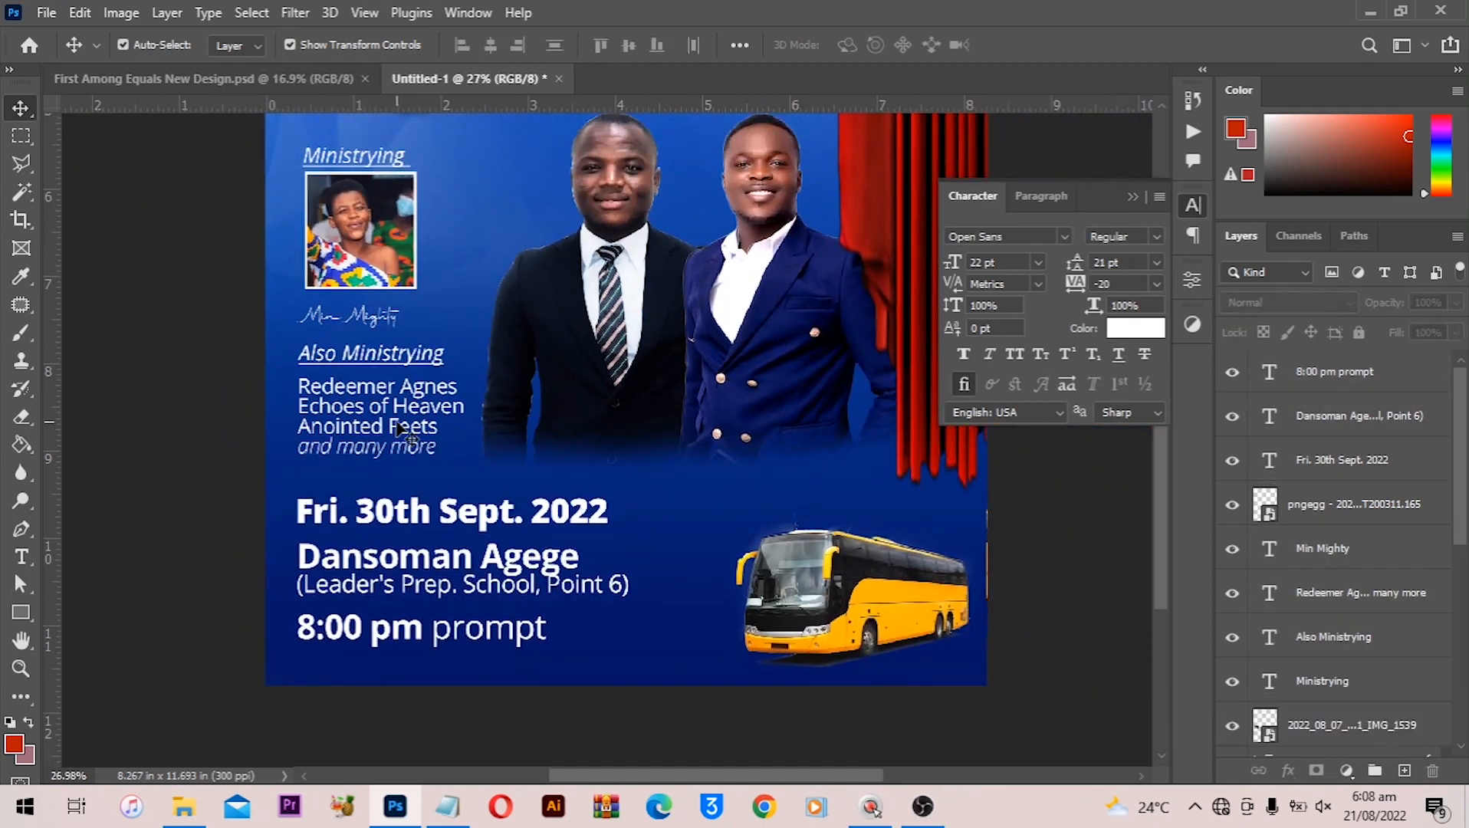
alt+scroll(326, 517, up, 4)
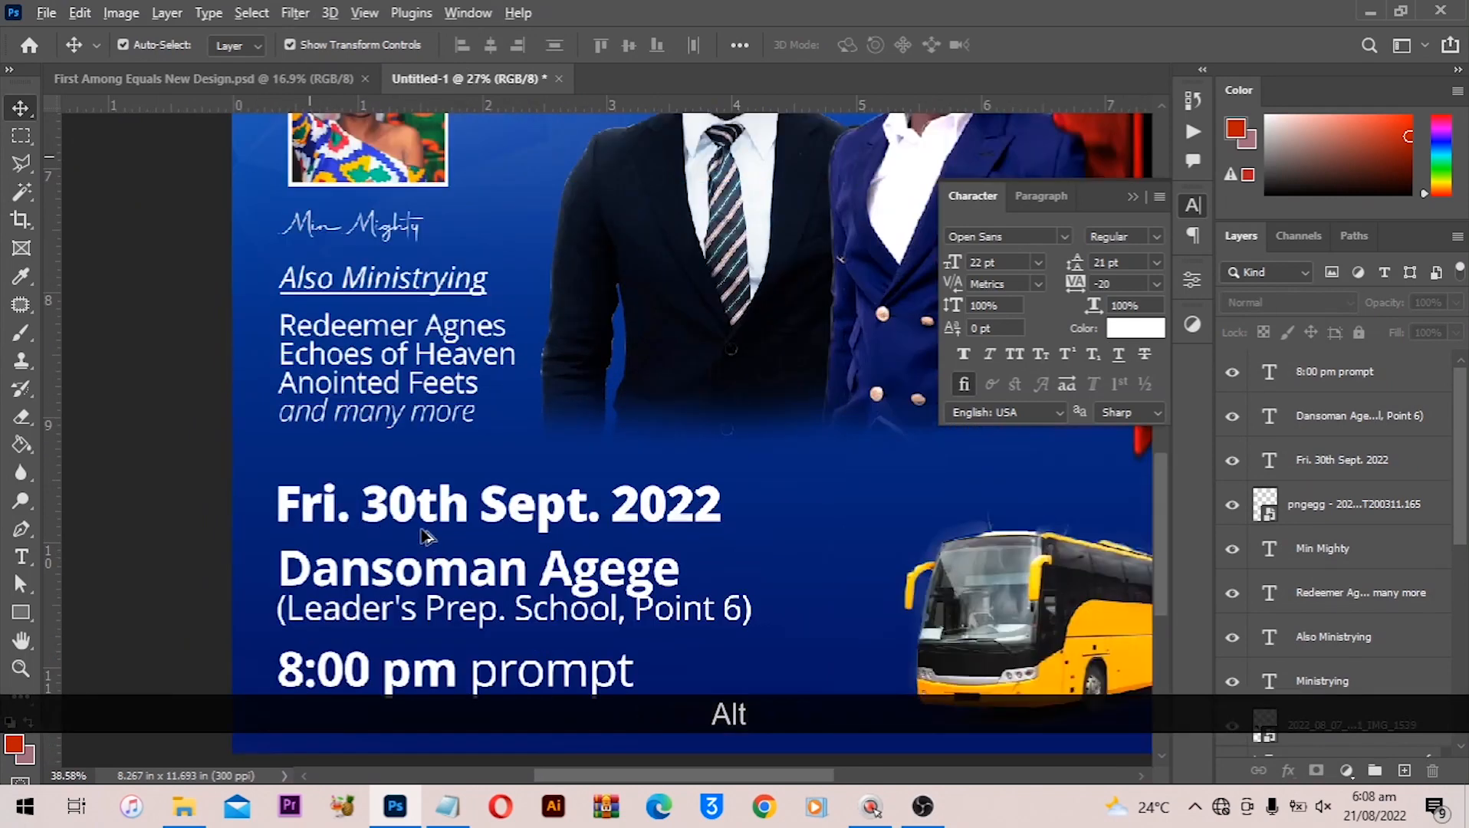
Draw a thin white divider bar, about 1.95 in wide and 0.04 in high, between the date and the venue
key(space)
drag(463, 448, 463, 371)
alt+scroll(431, 404, up, 2)
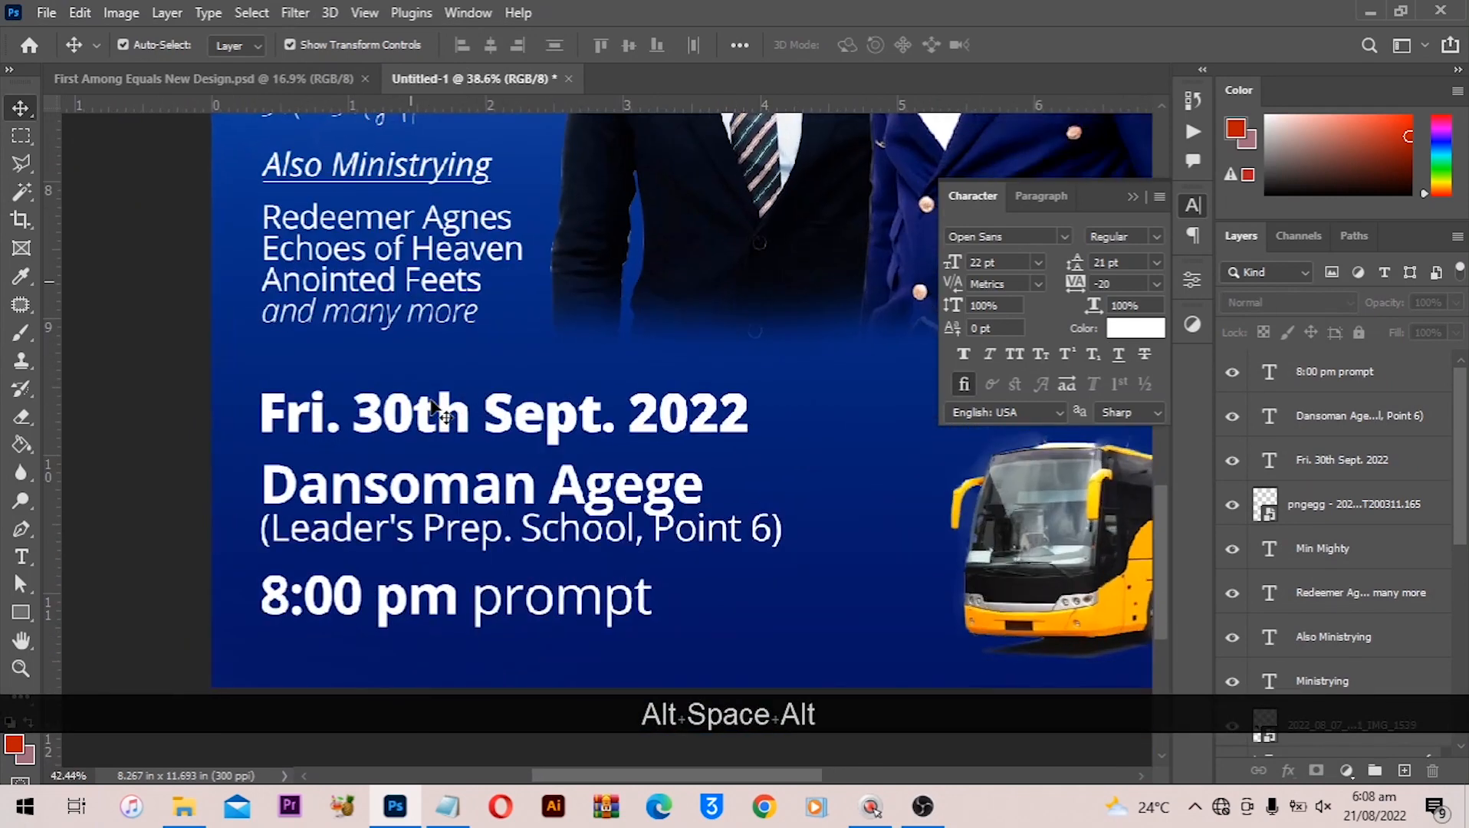
click(20, 612)
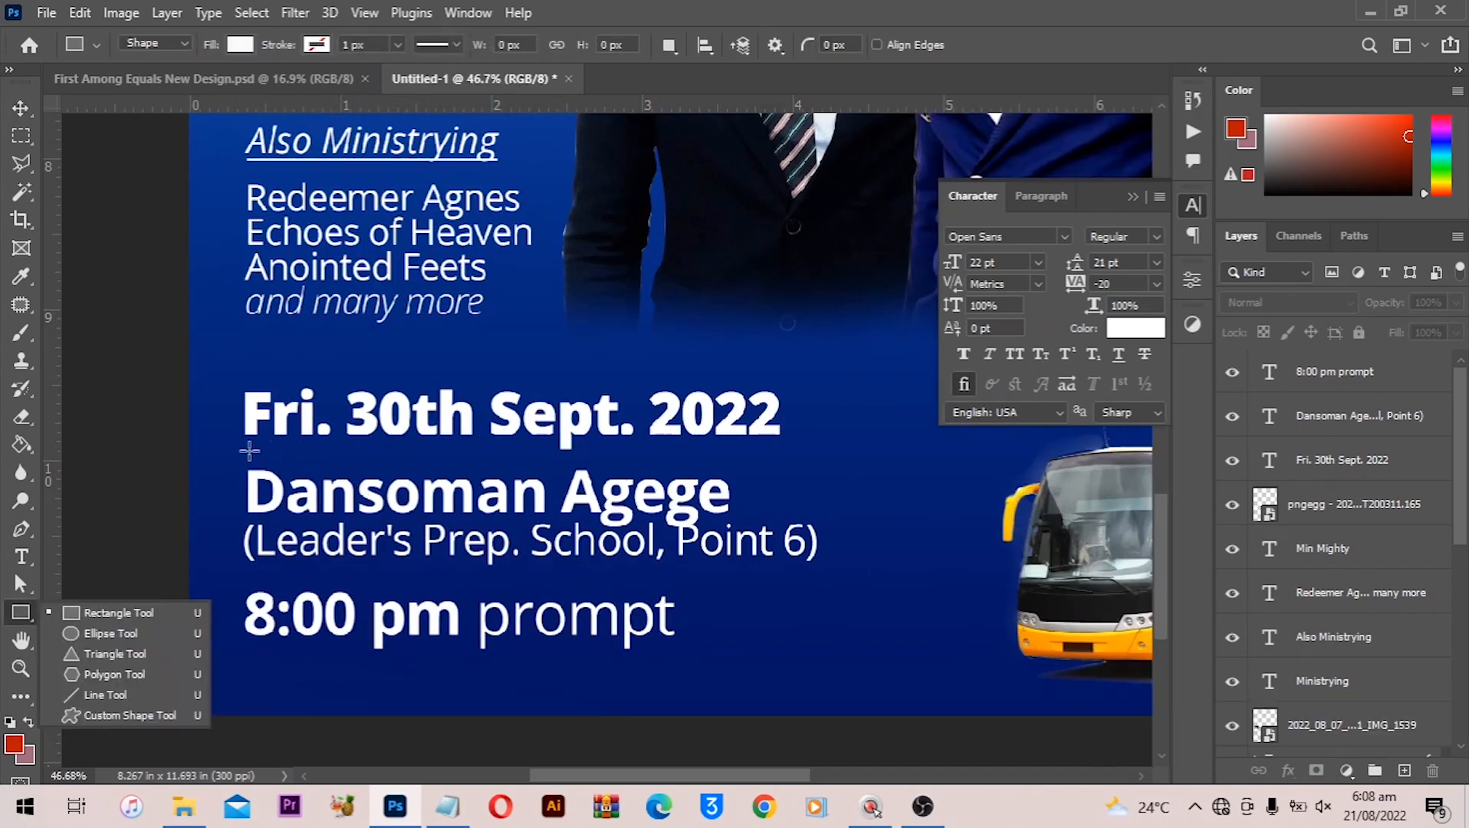
drag(248, 447, 540, 452)
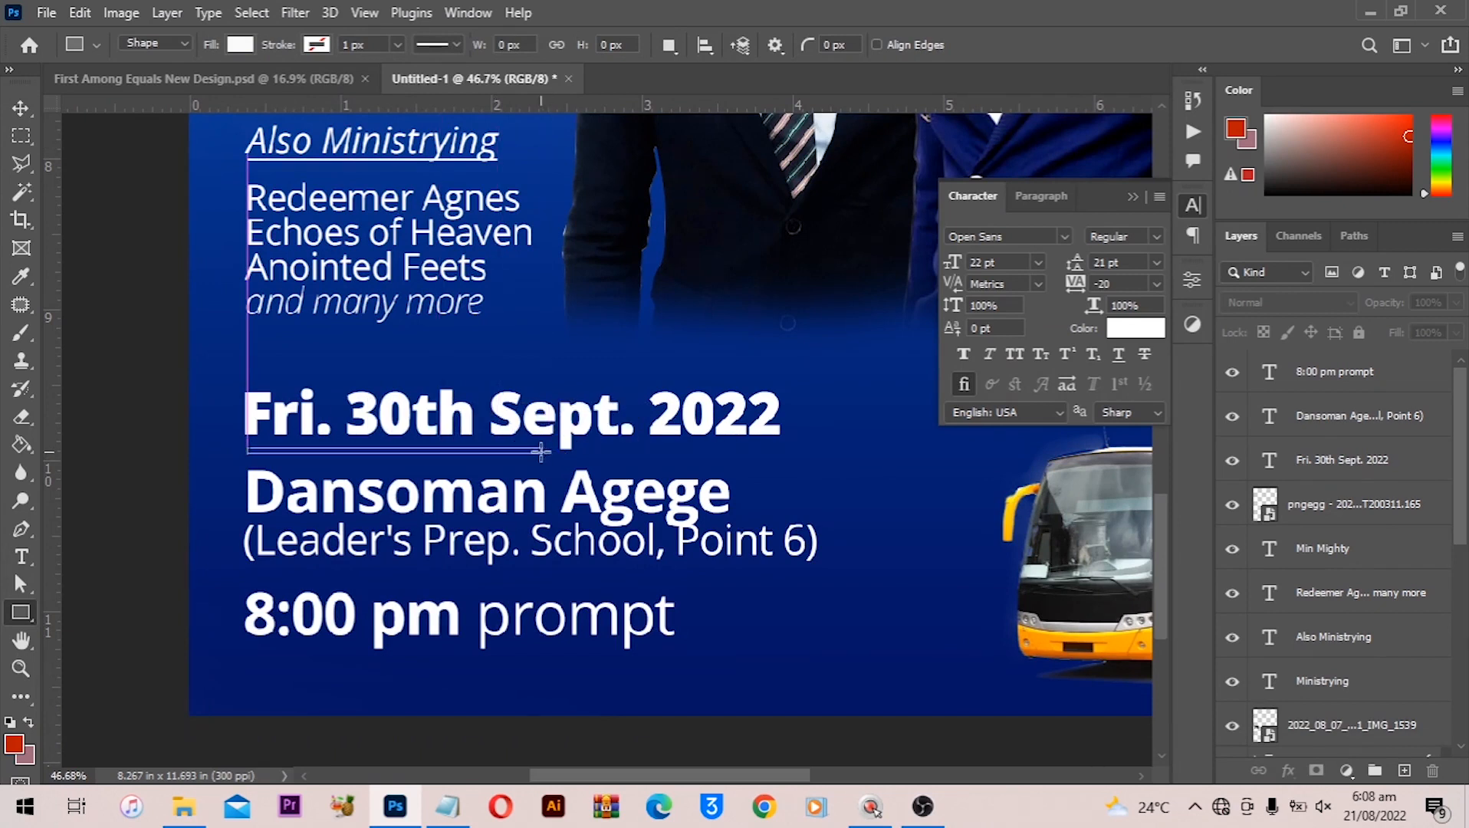
key(v)
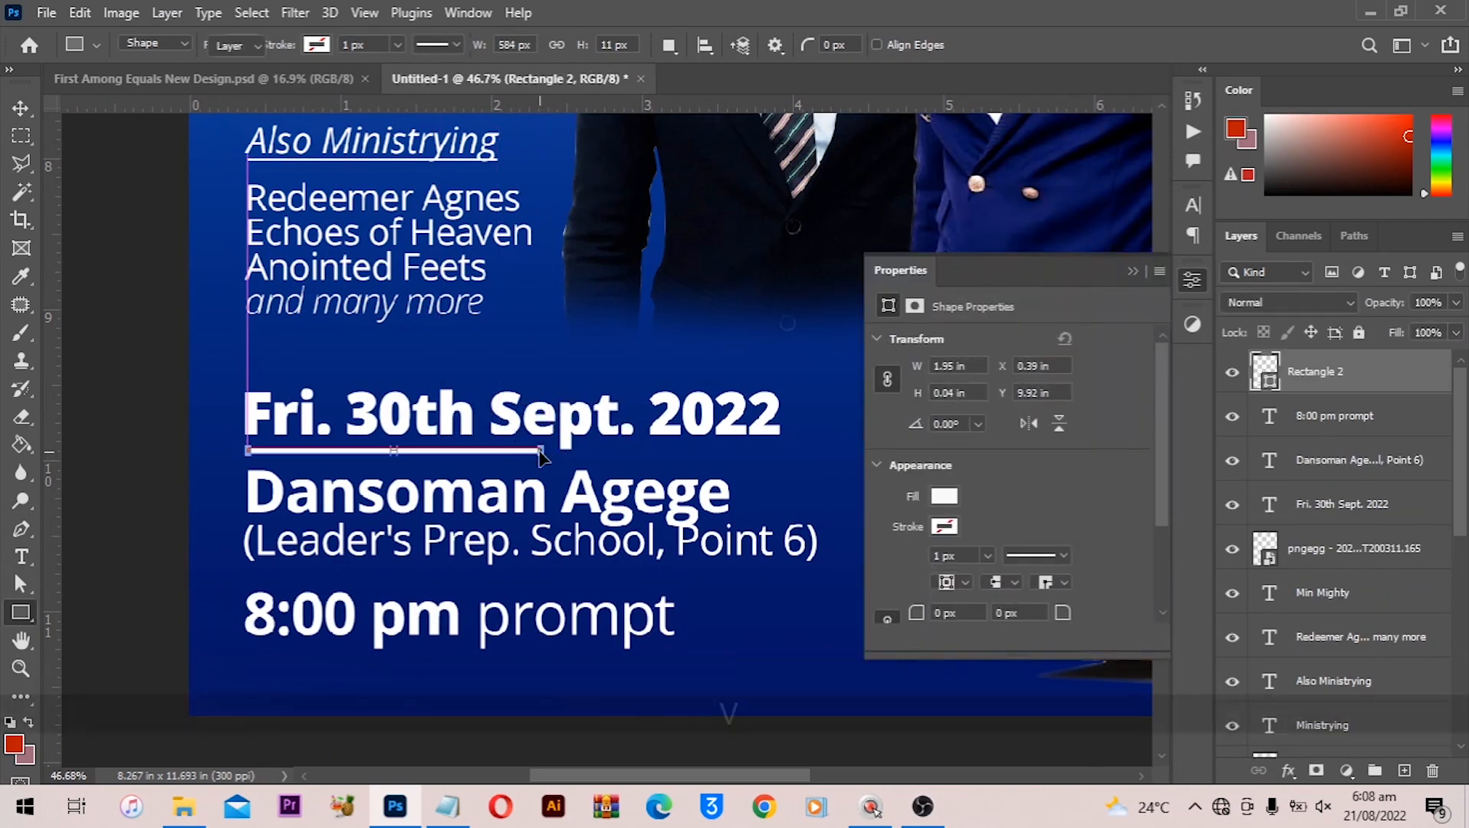
Duplicate the divider bar between the venue and time lines, and left-align both bars with the date, venue and time text
drag(448, 453, 441, 577)
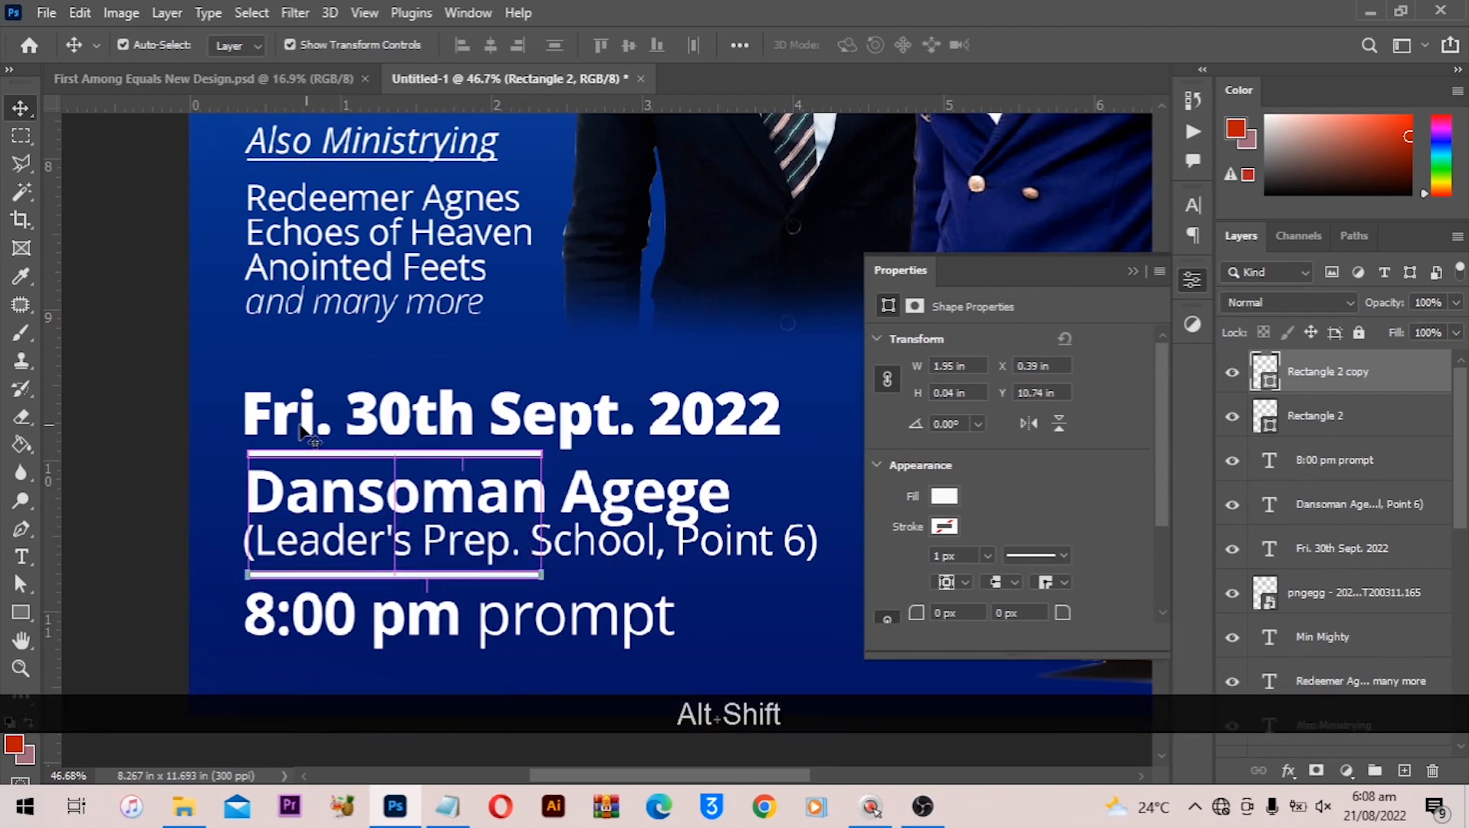
drag(215, 397, 820, 639)
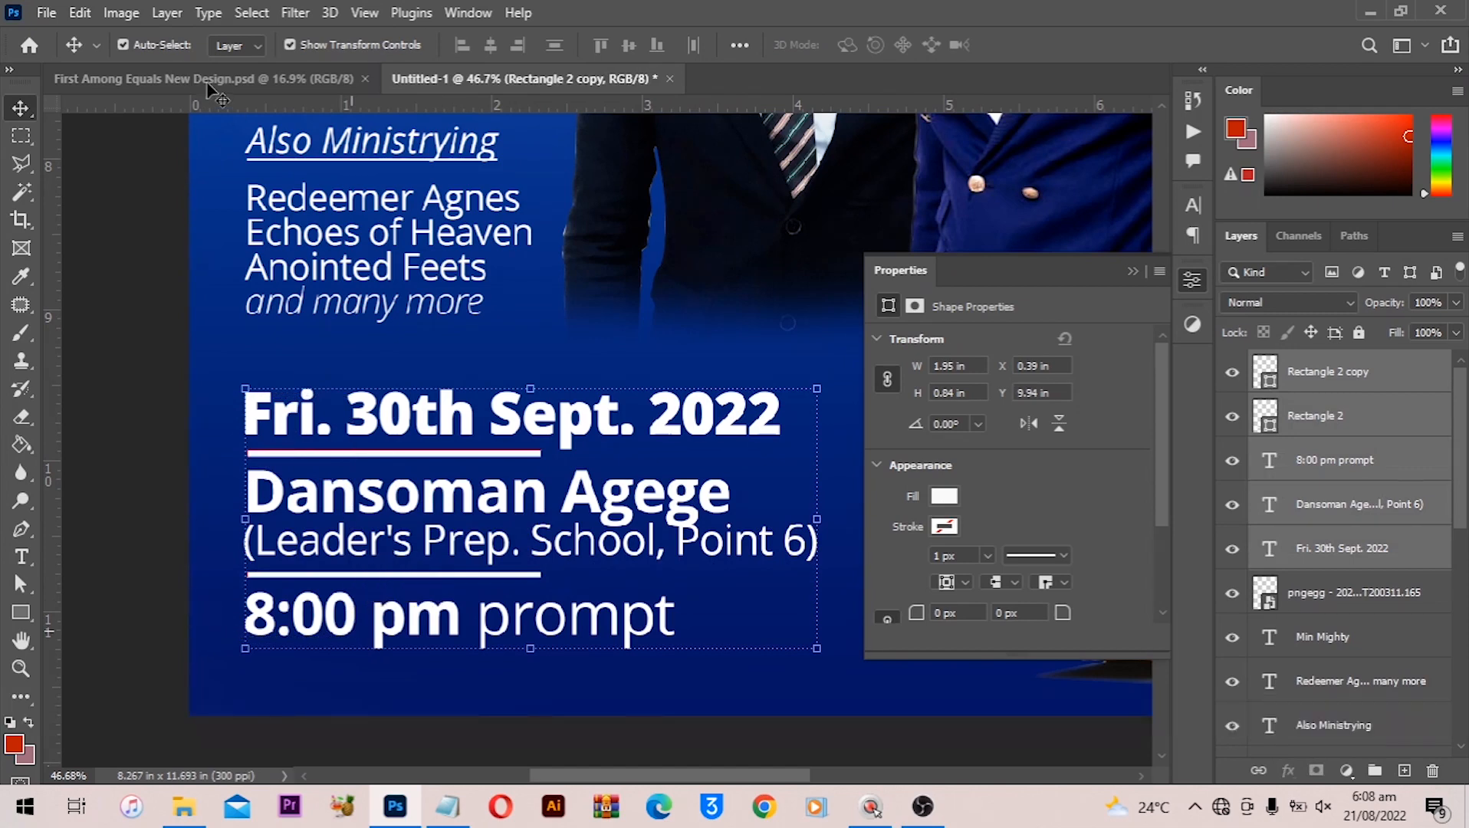
click(462, 44)
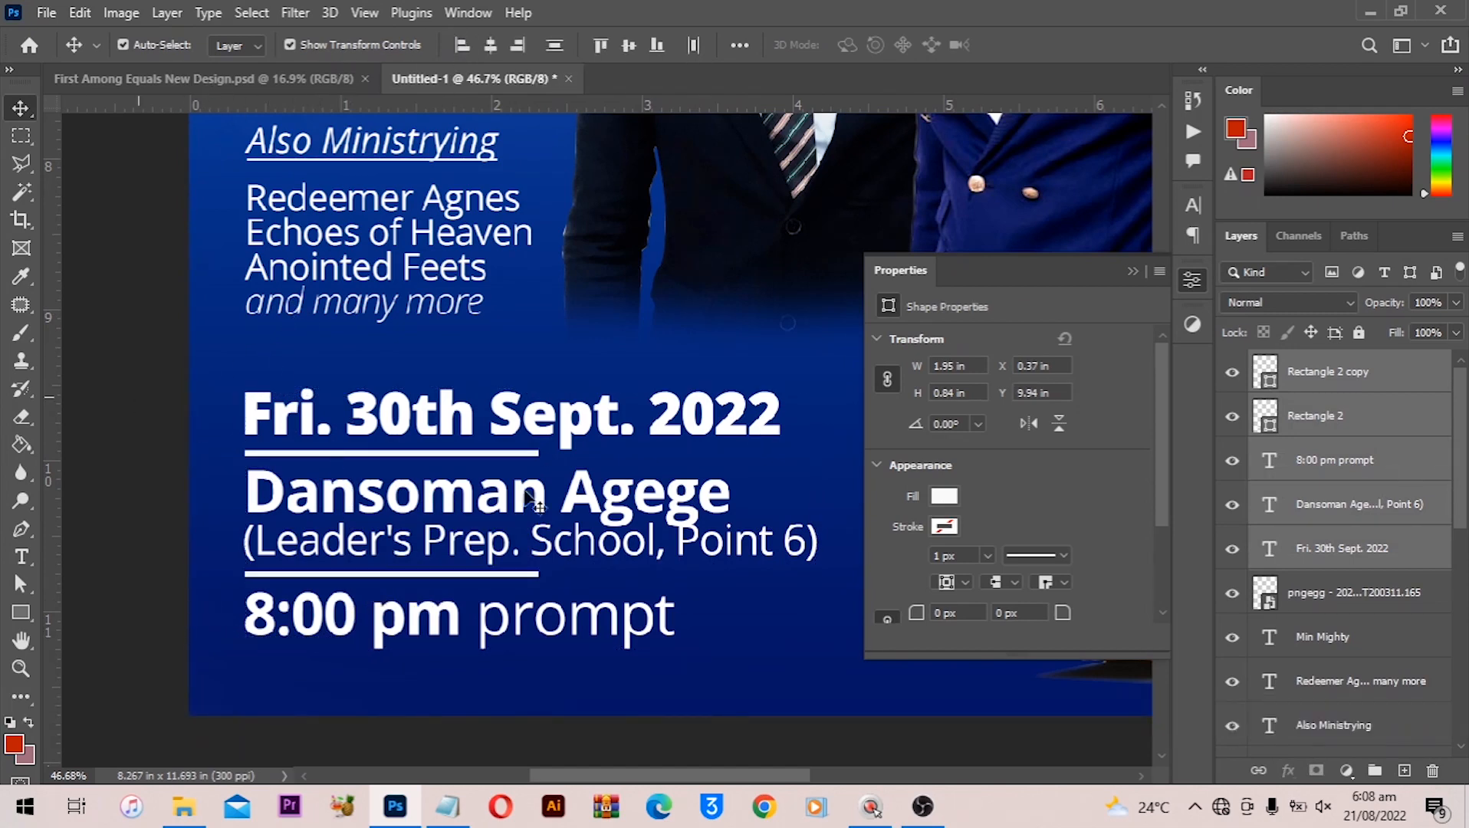
alt+scroll(541, 495, down, 2)
alt+scroll(541, 494, down, 2)
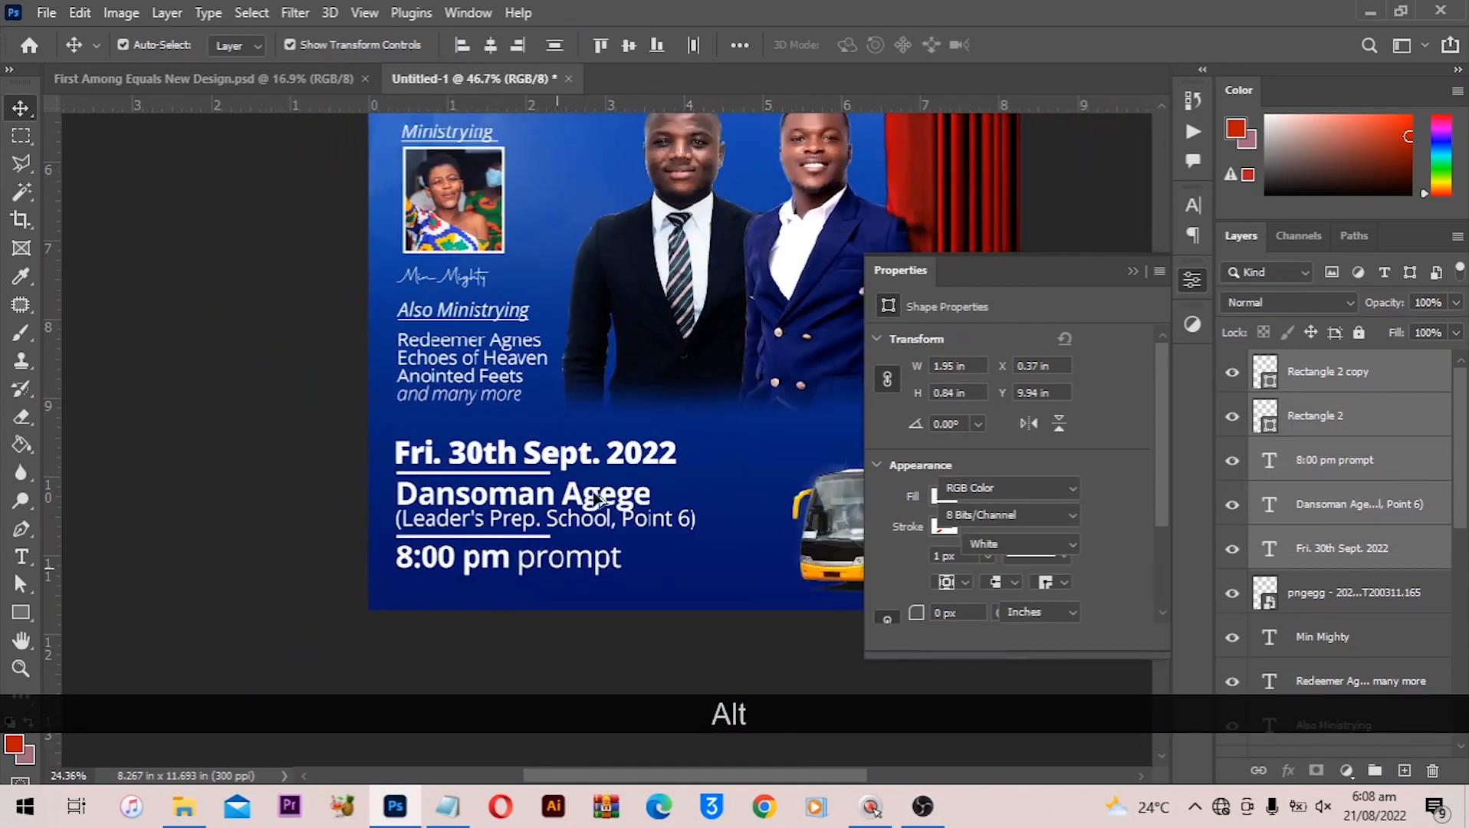
Copy the Info line with the contact phone number from the Notepad notes and add it as text at the flyer's lower edge
drag(593, 539, 524, 498)
scroll(634, 466, up, 1)
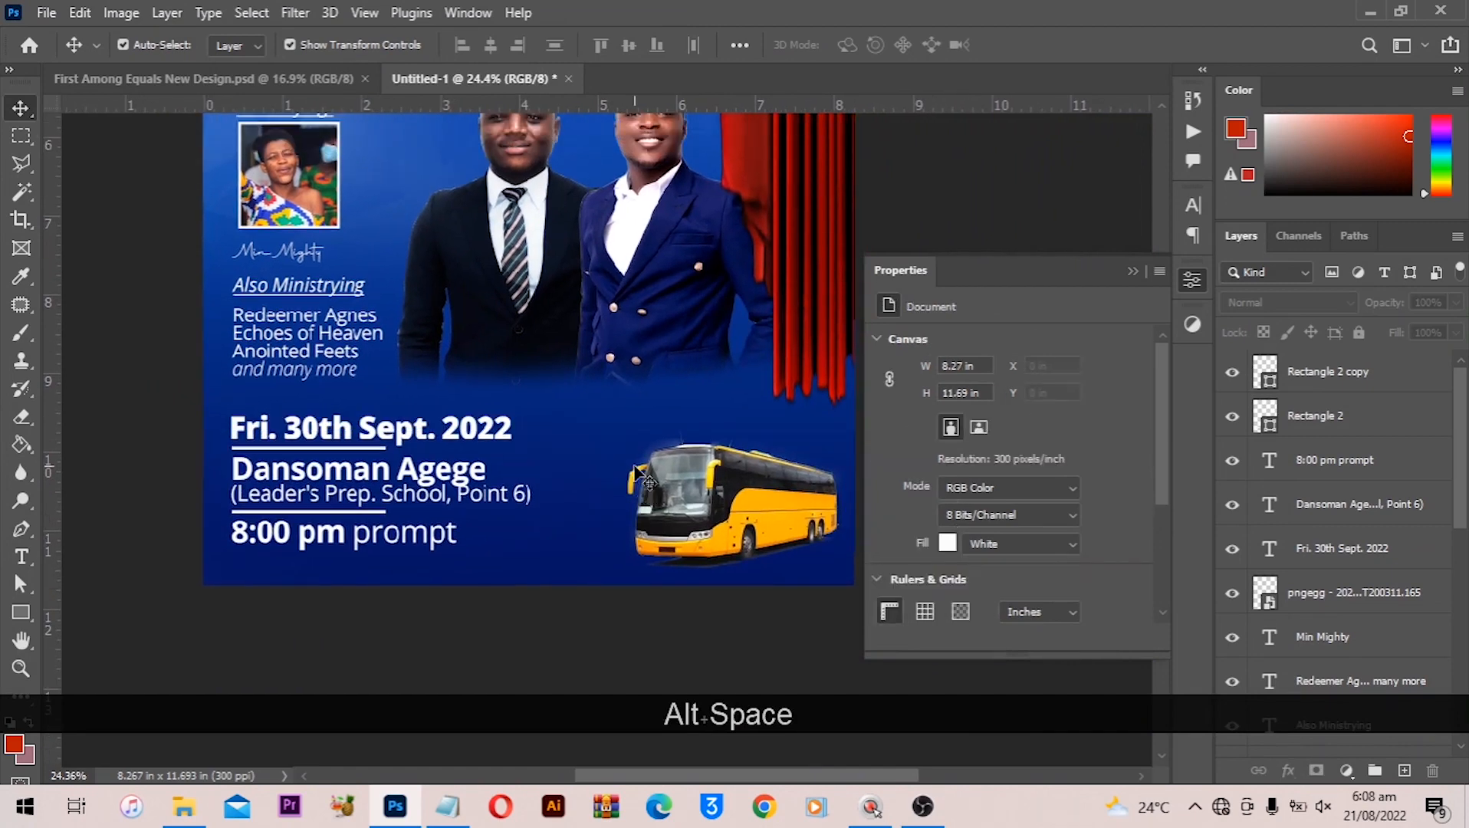
click(448, 806)
drag(963, 595, 849, 594)
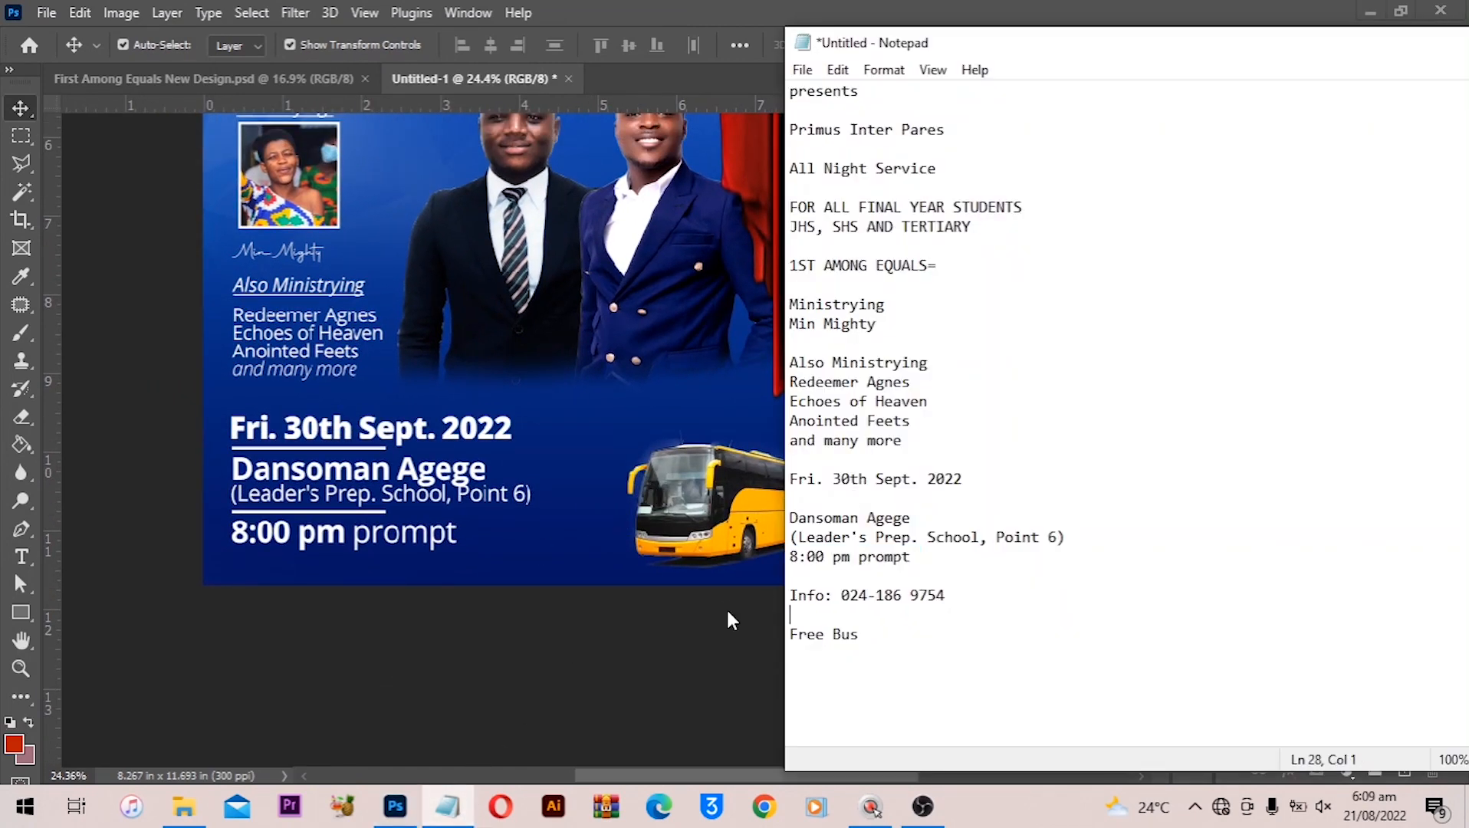
drag(968, 597, 808, 593)
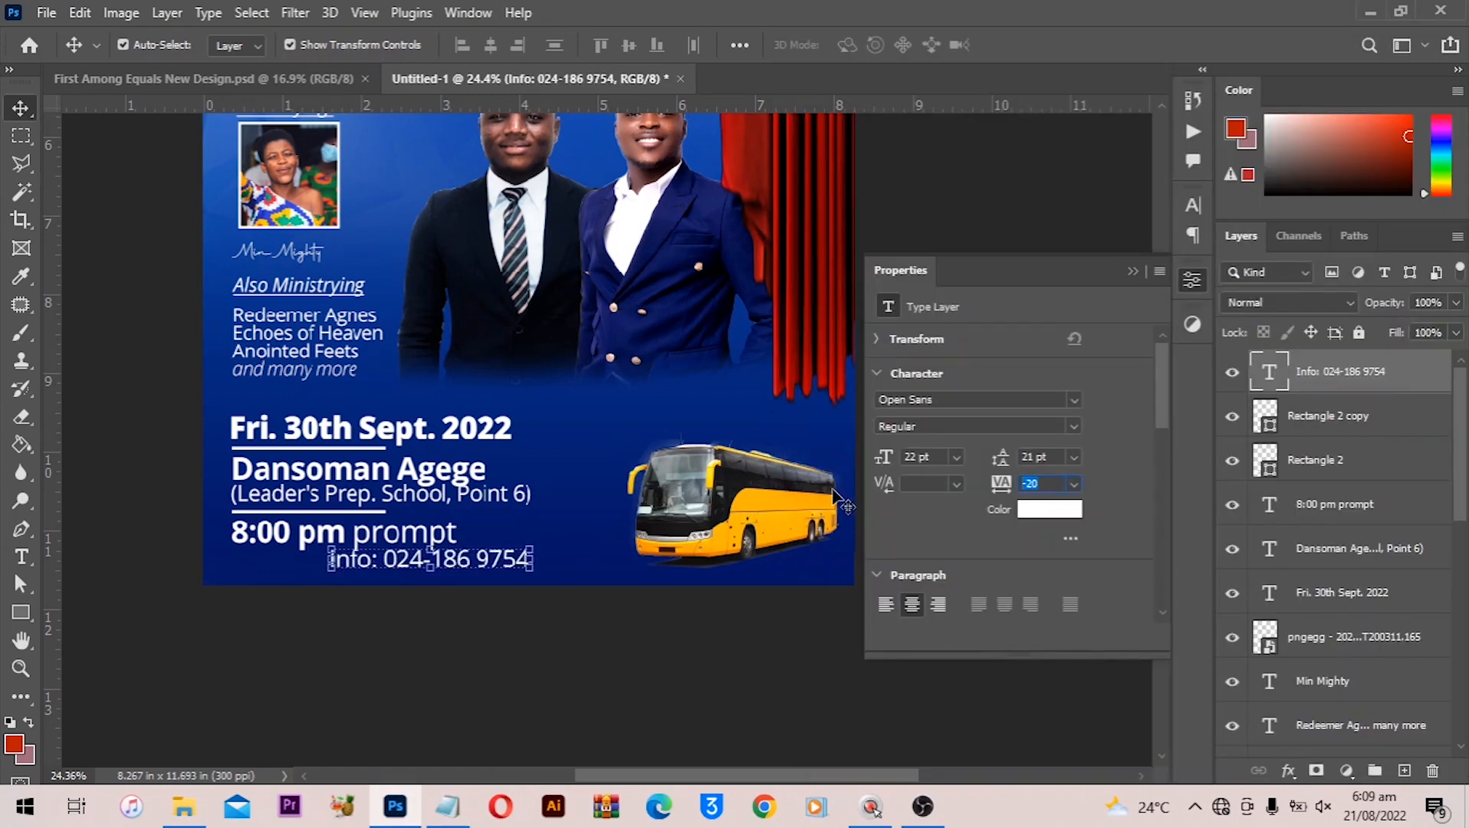
Set the Info line's tracking to 80 and its font size to 18 pt
text(40)
key(Up)
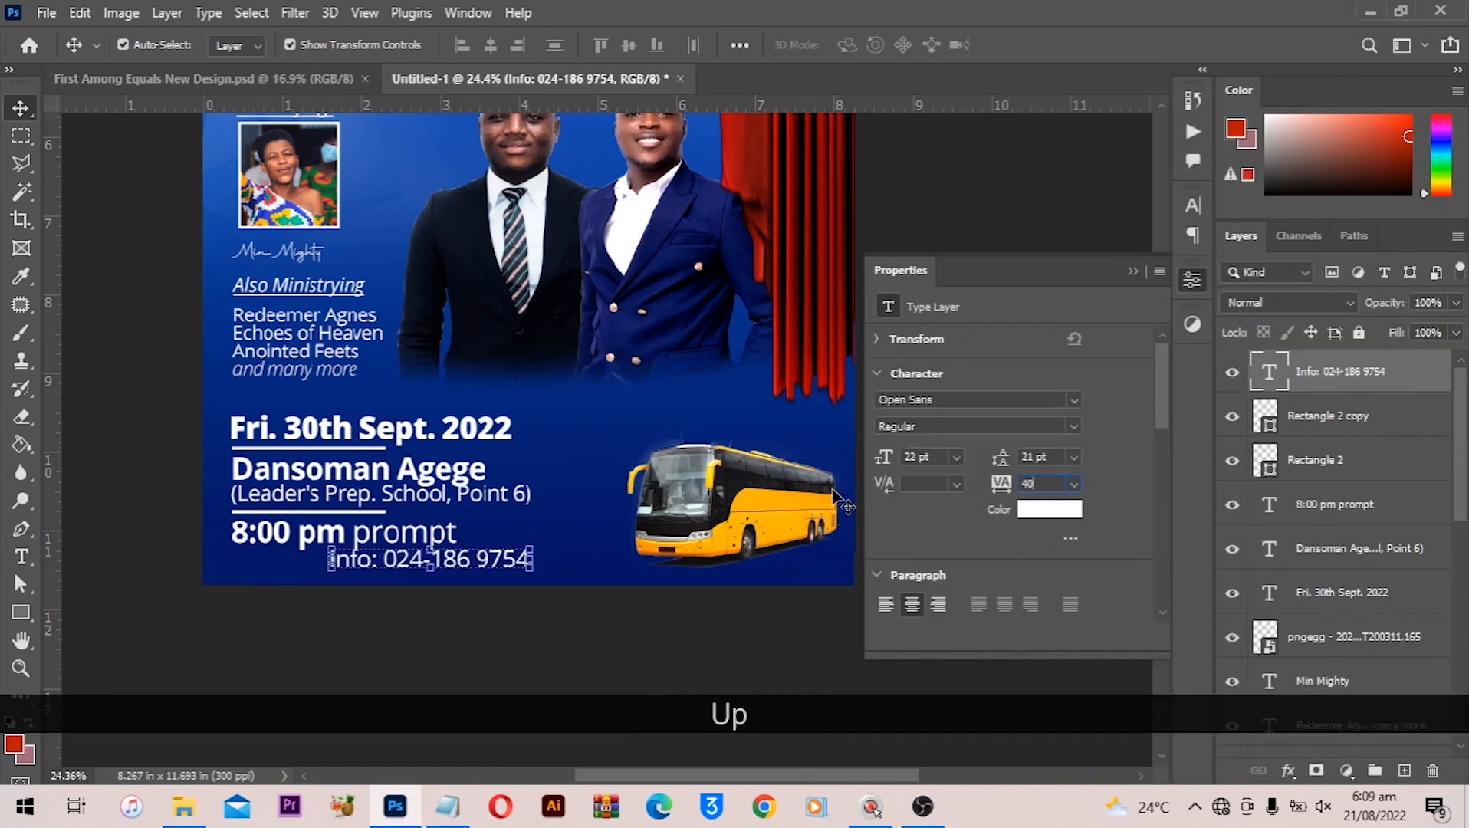
key(Return)
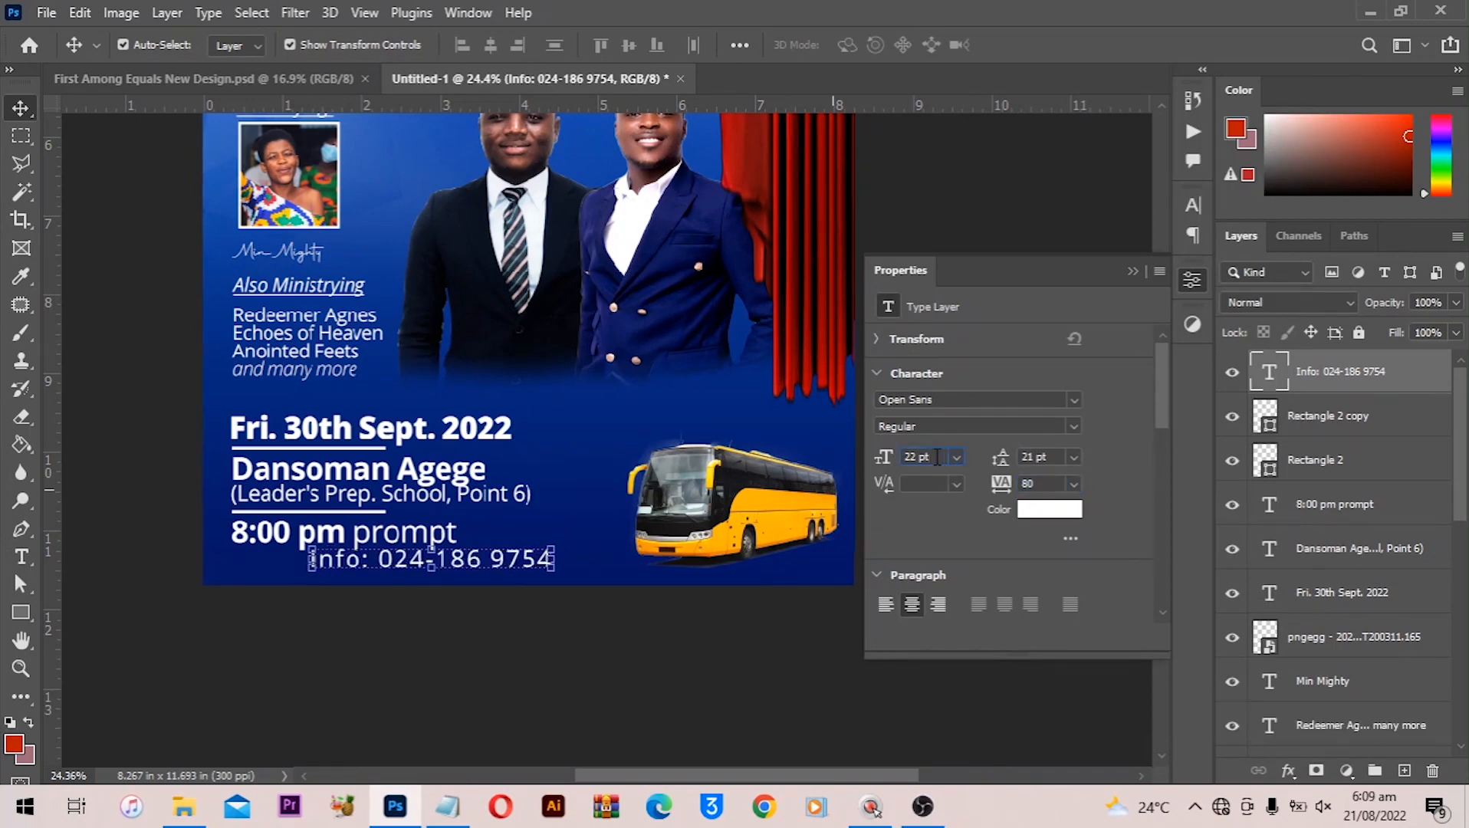
drag(936, 457, 820, 460)
key(ctrl+0)
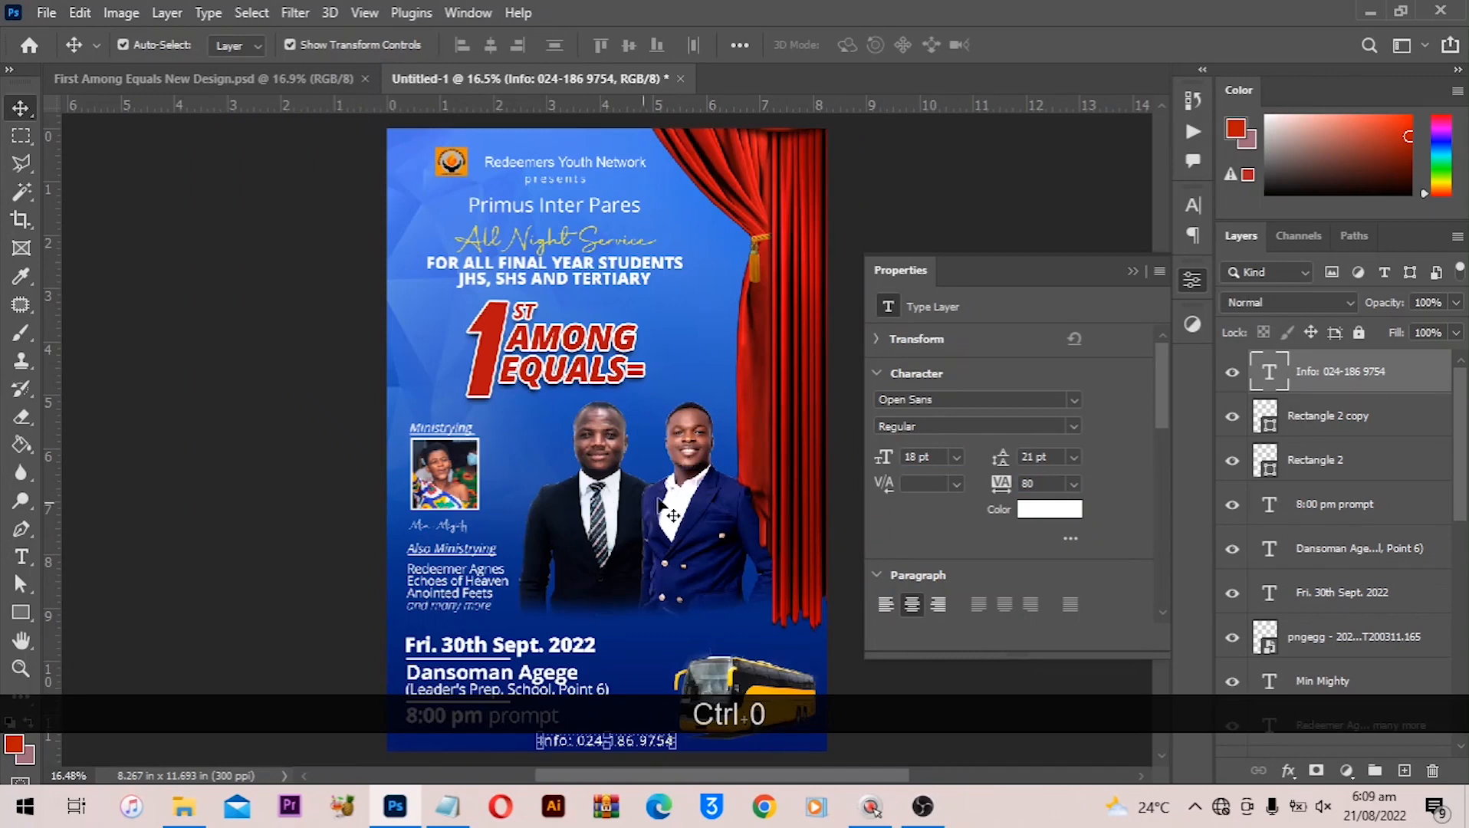
Copy "Free Bus" from the Notepad notes
scroll(759, 613, down, 2)
scroll(770, 620, up, 1)
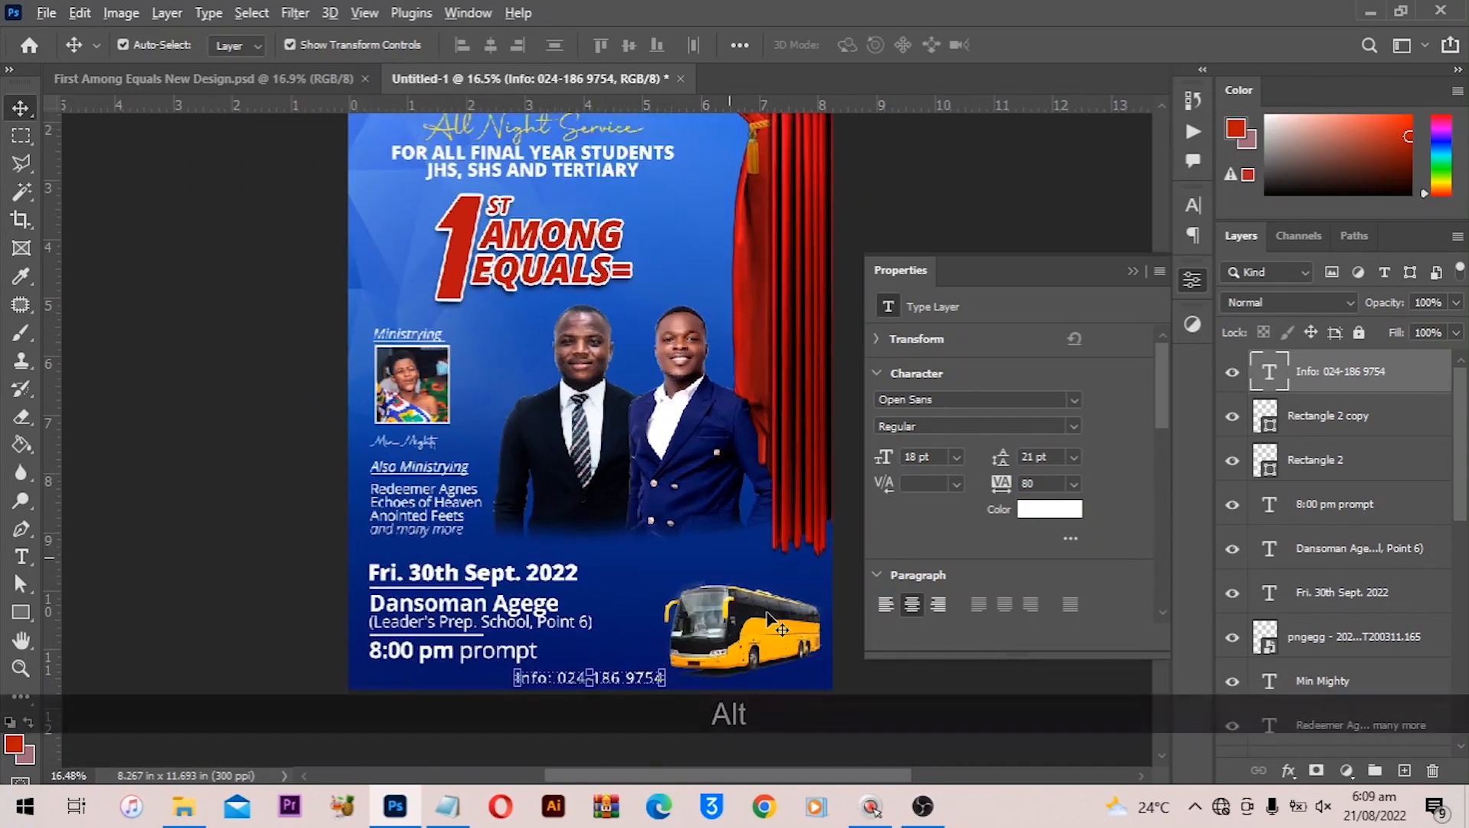
scroll(770, 620, up, 4)
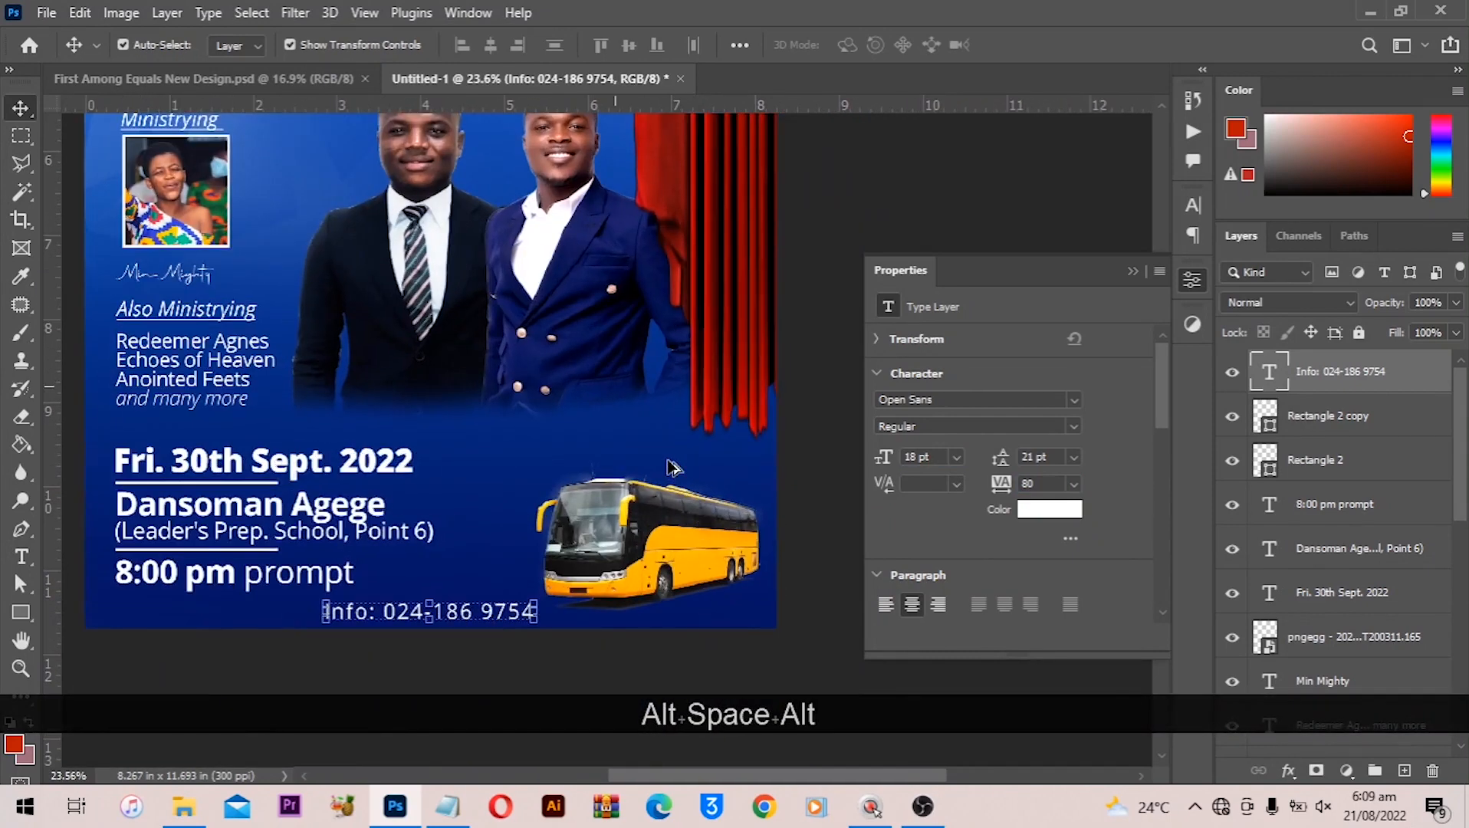
scroll(672, 468, up, 3)
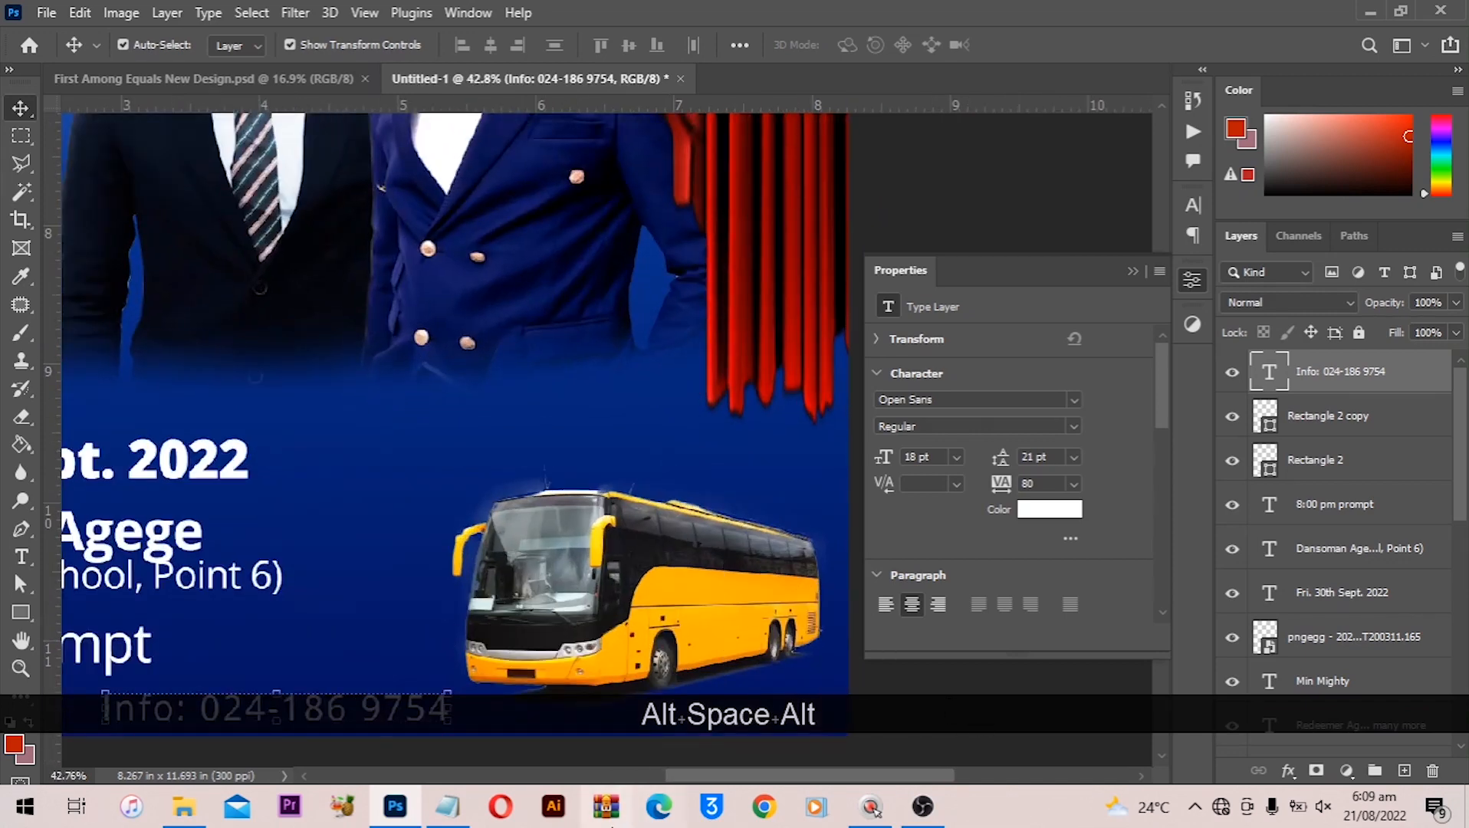
click(447, 805)
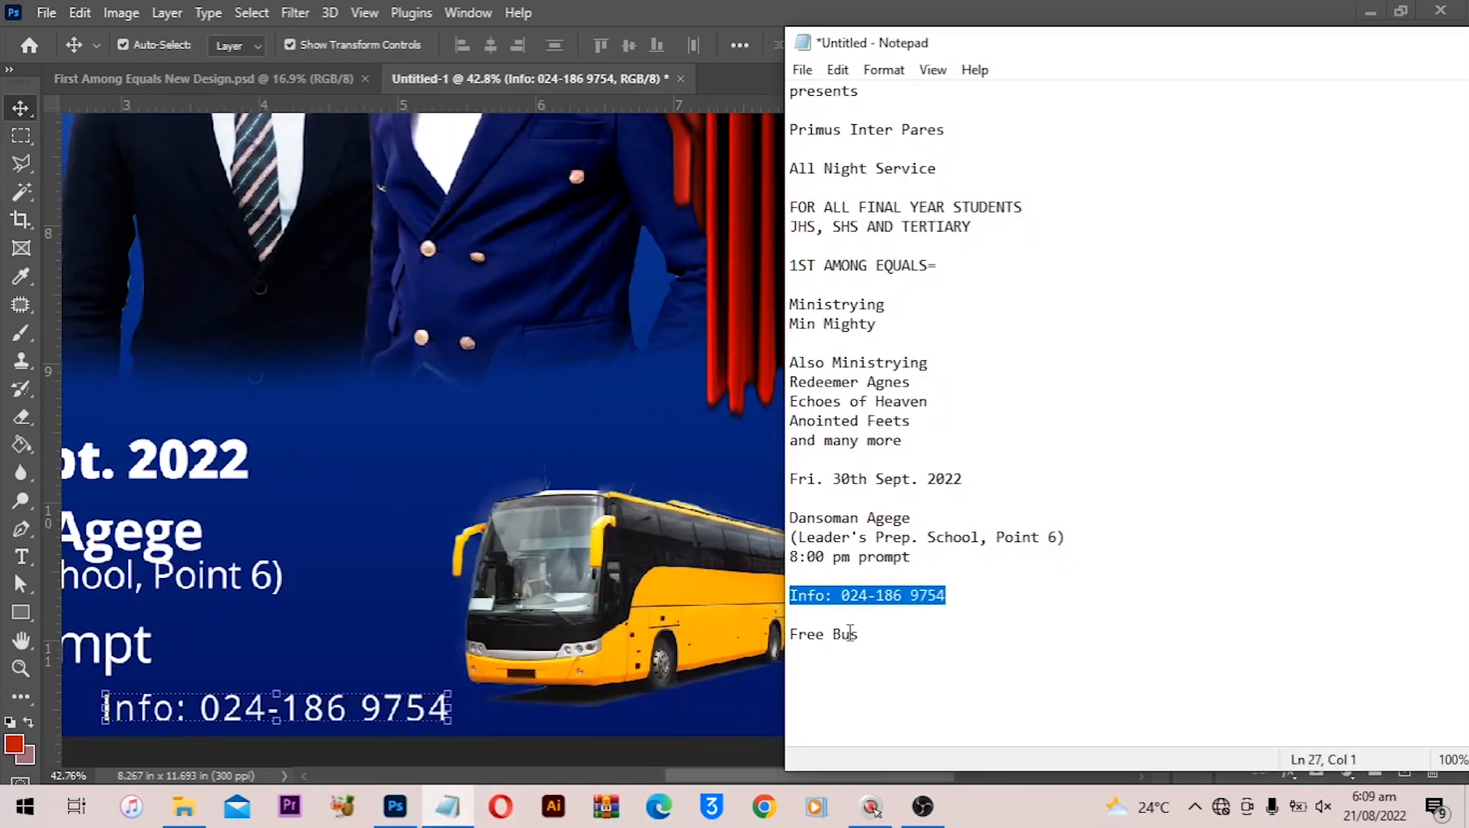
drag(864, 634, 821, 638)
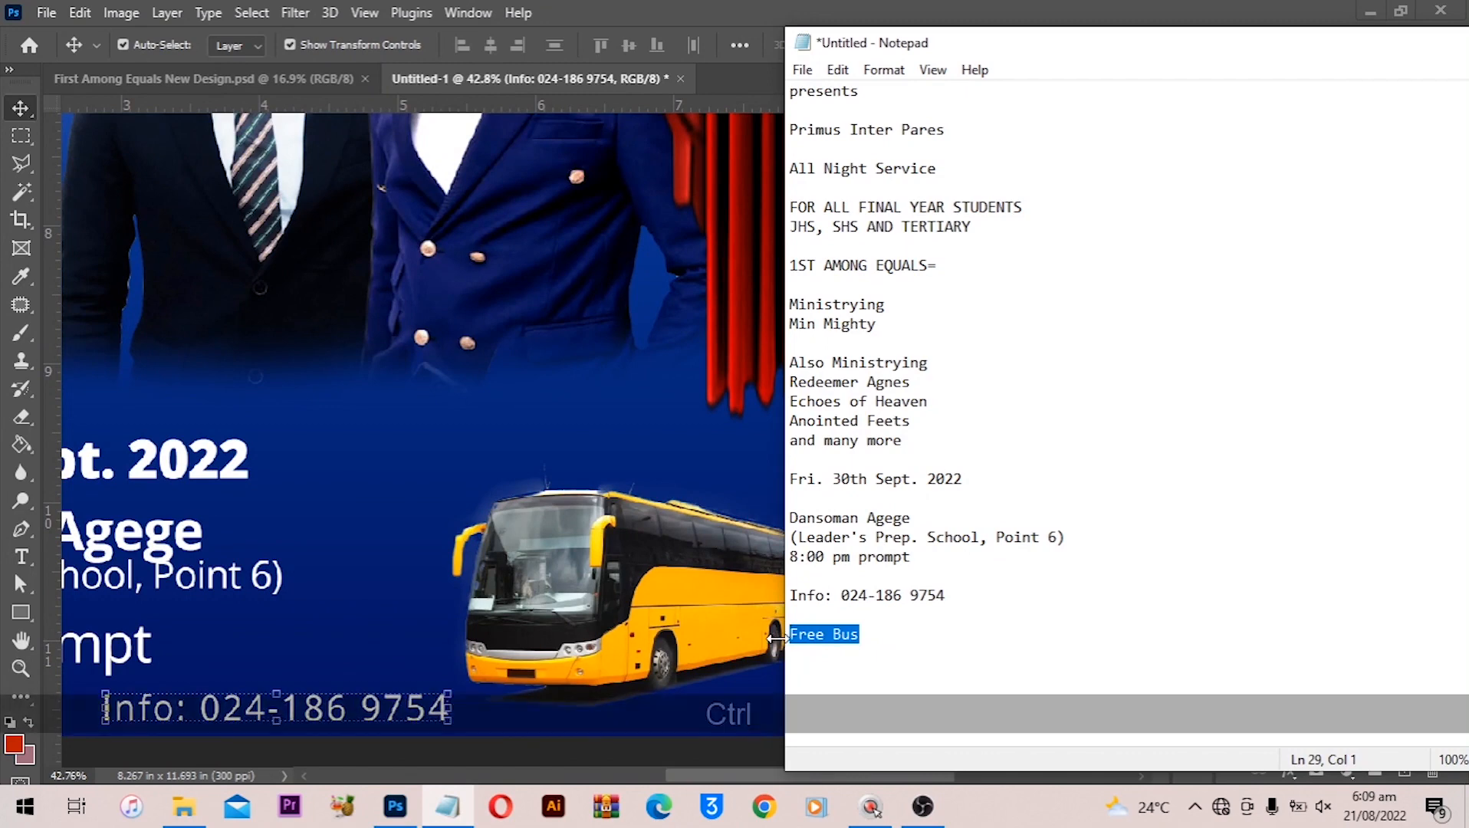
key(ctrl+c)
Add the copied "Free Bus" as a new text layer just above the bus
click(22, 560)
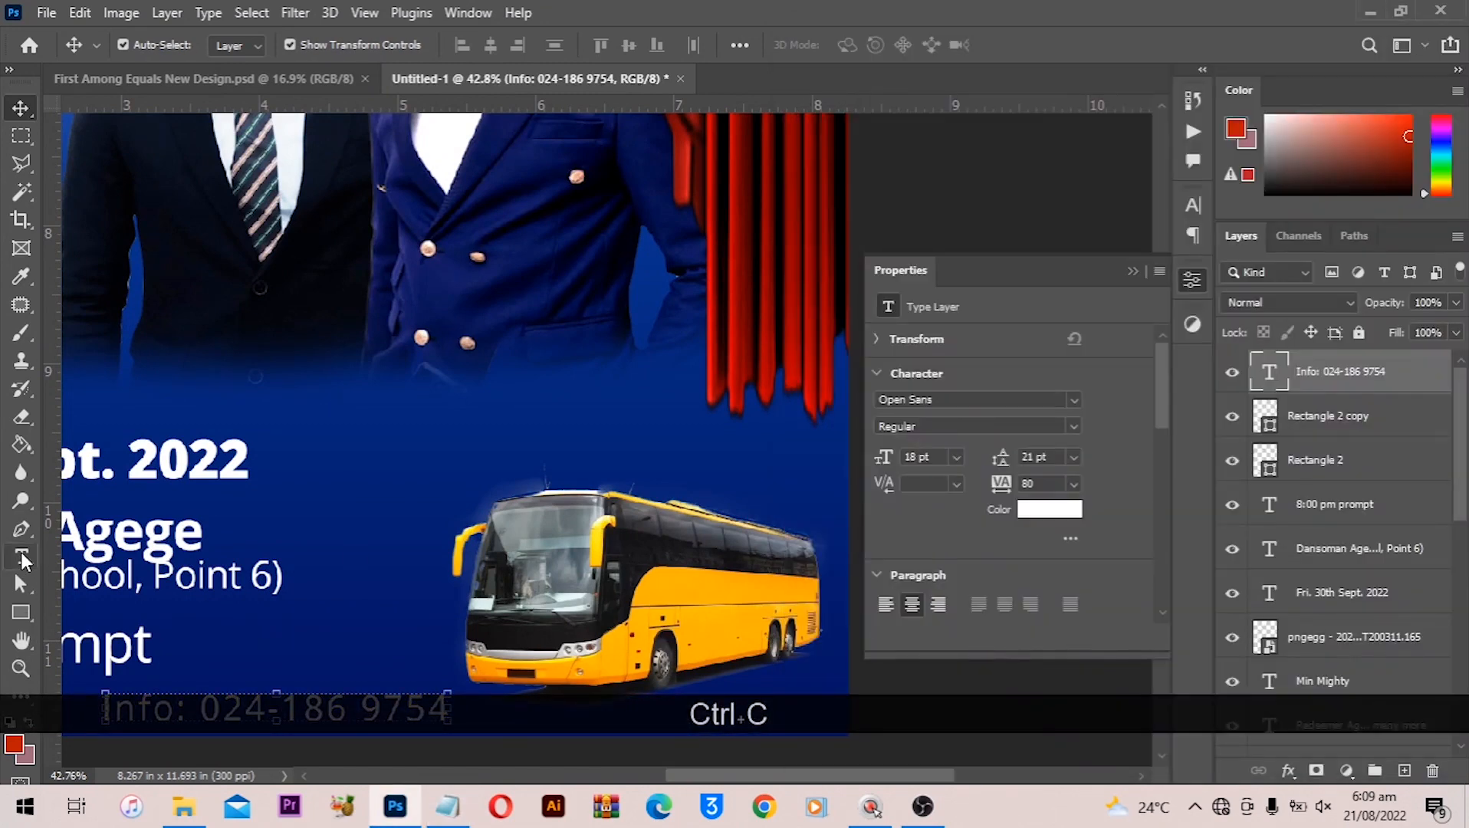
click(28, 559)
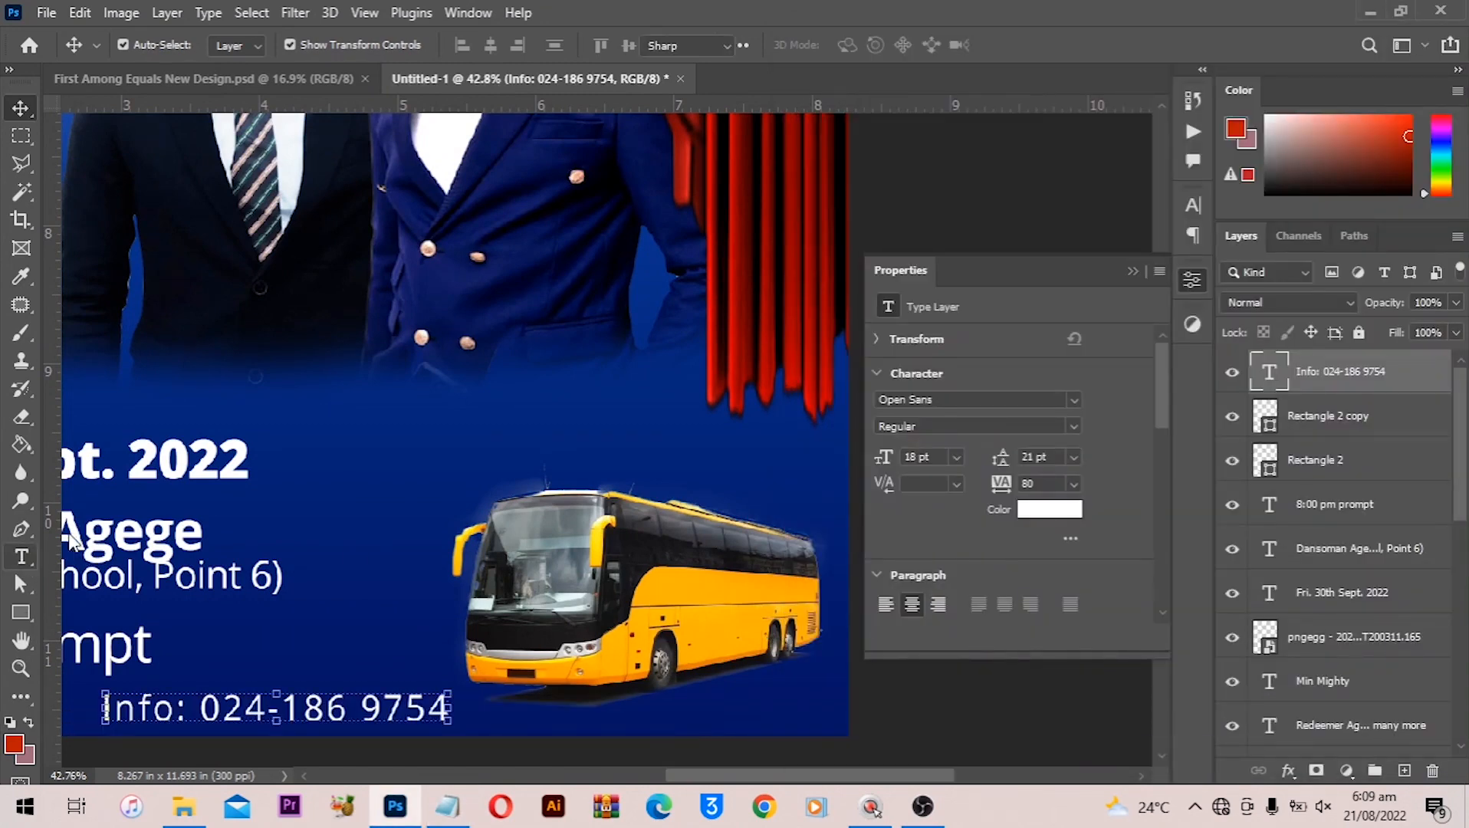
click(568, 469)
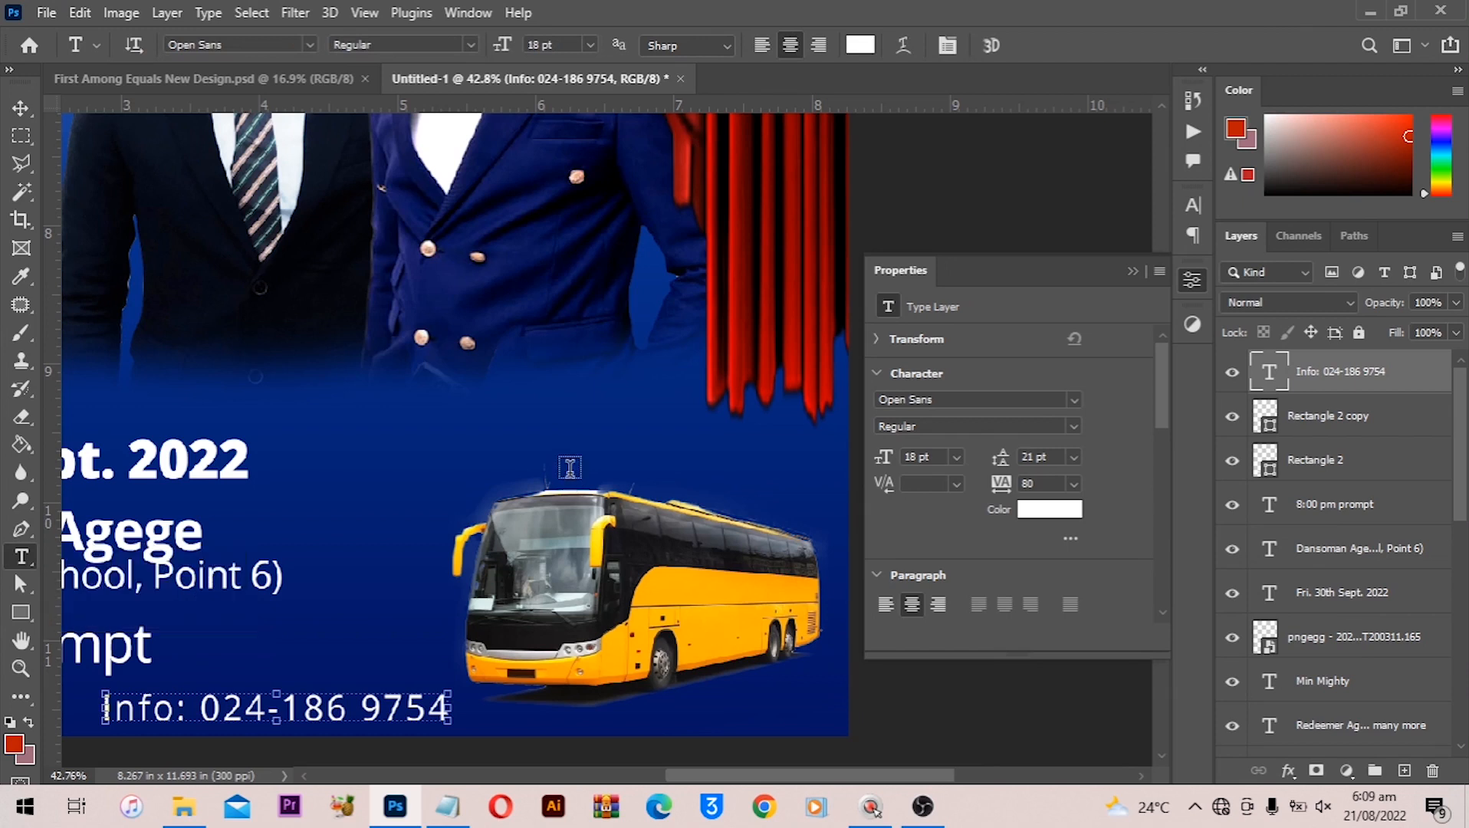
key(ctrl+v)
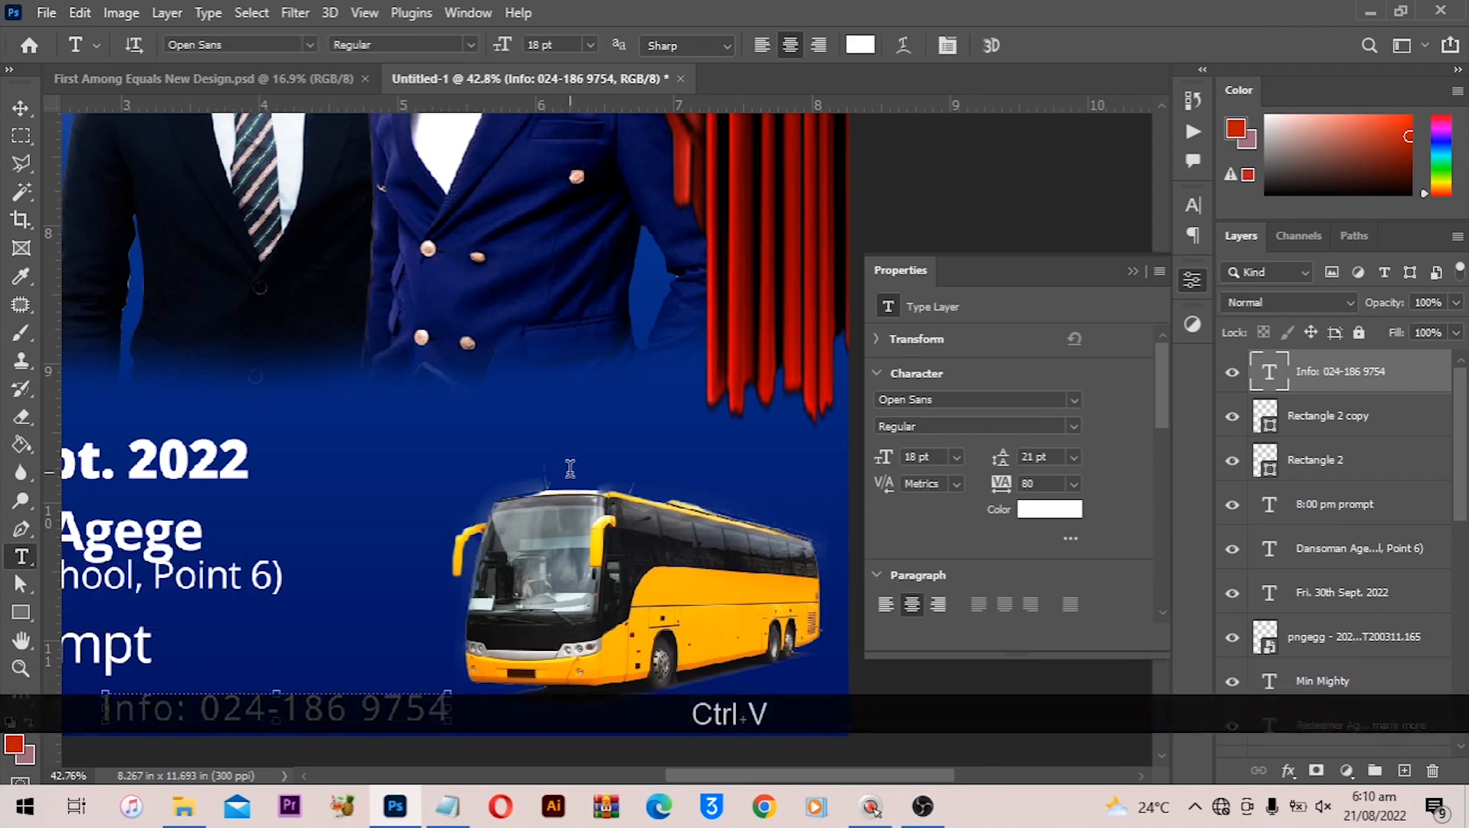
key(ctrl+a)
key(ctrl+v)
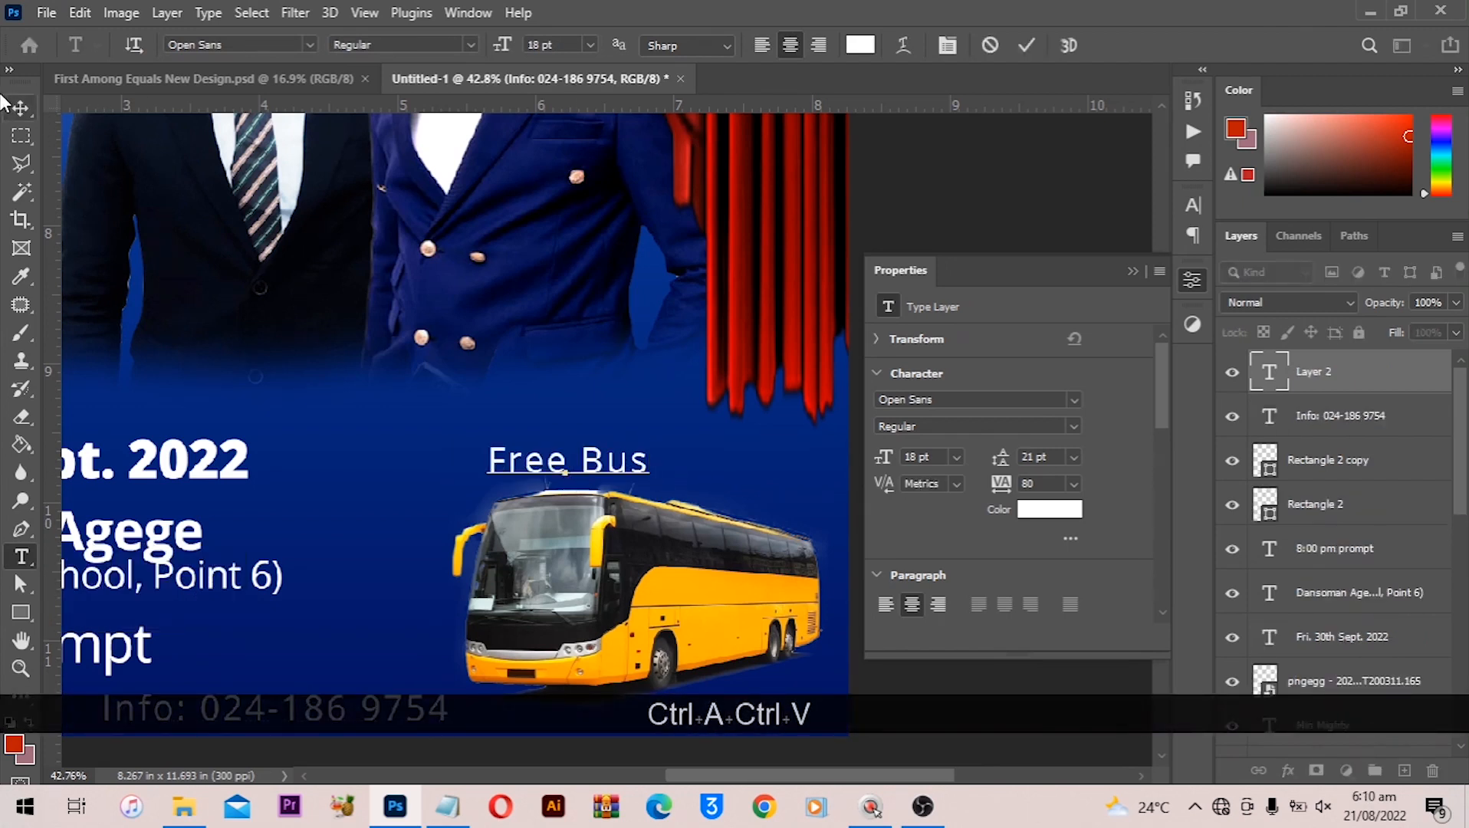
click(20, 112)
Rotate the "Free Bus" text about 12° clockwise and place it along the slope of the bus's roof
scroll(539, 453, up, 4)
drag(458, 555, 603, 568)
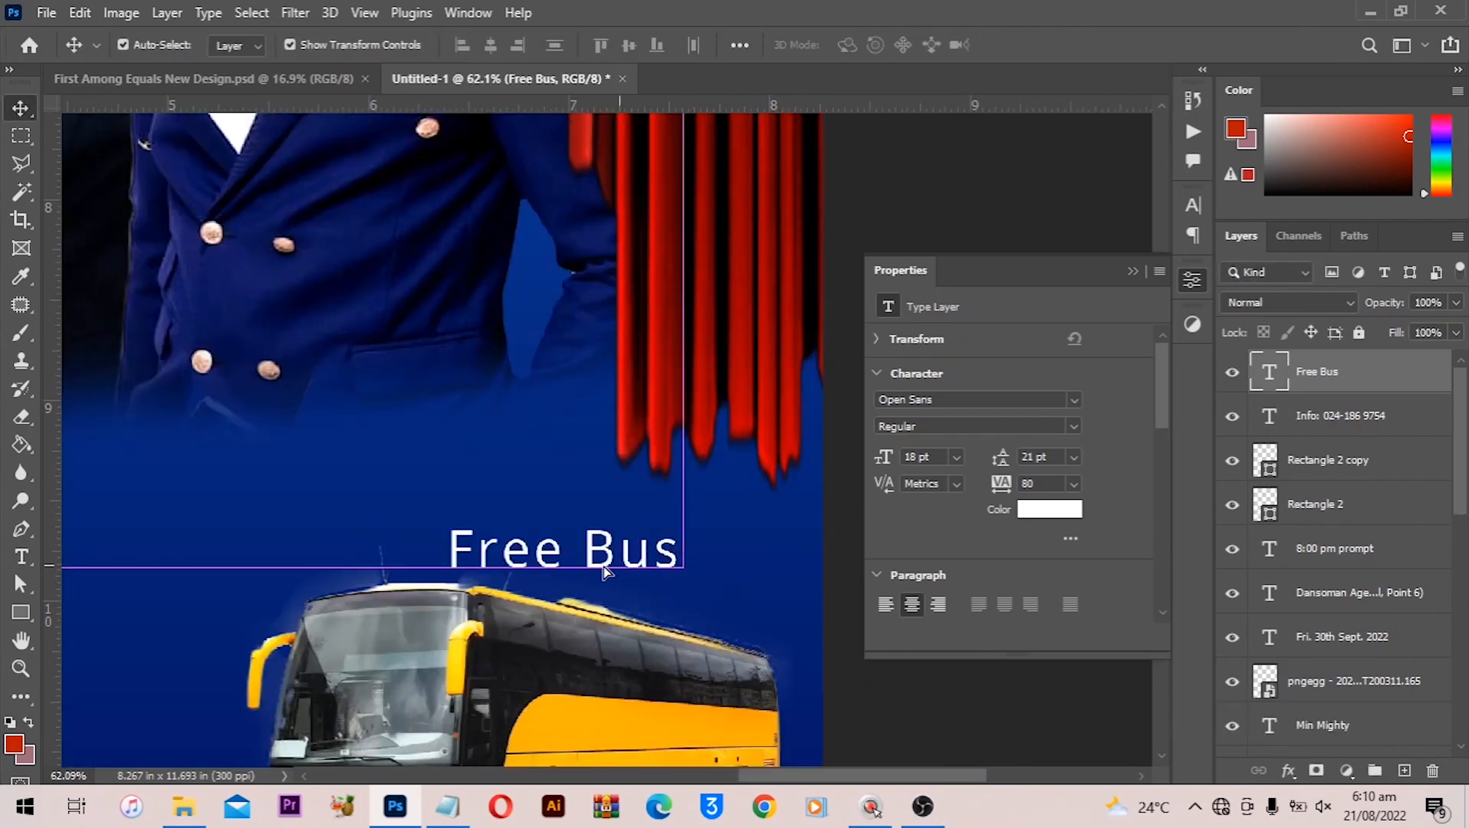
scroll(603, 567, up, 4)
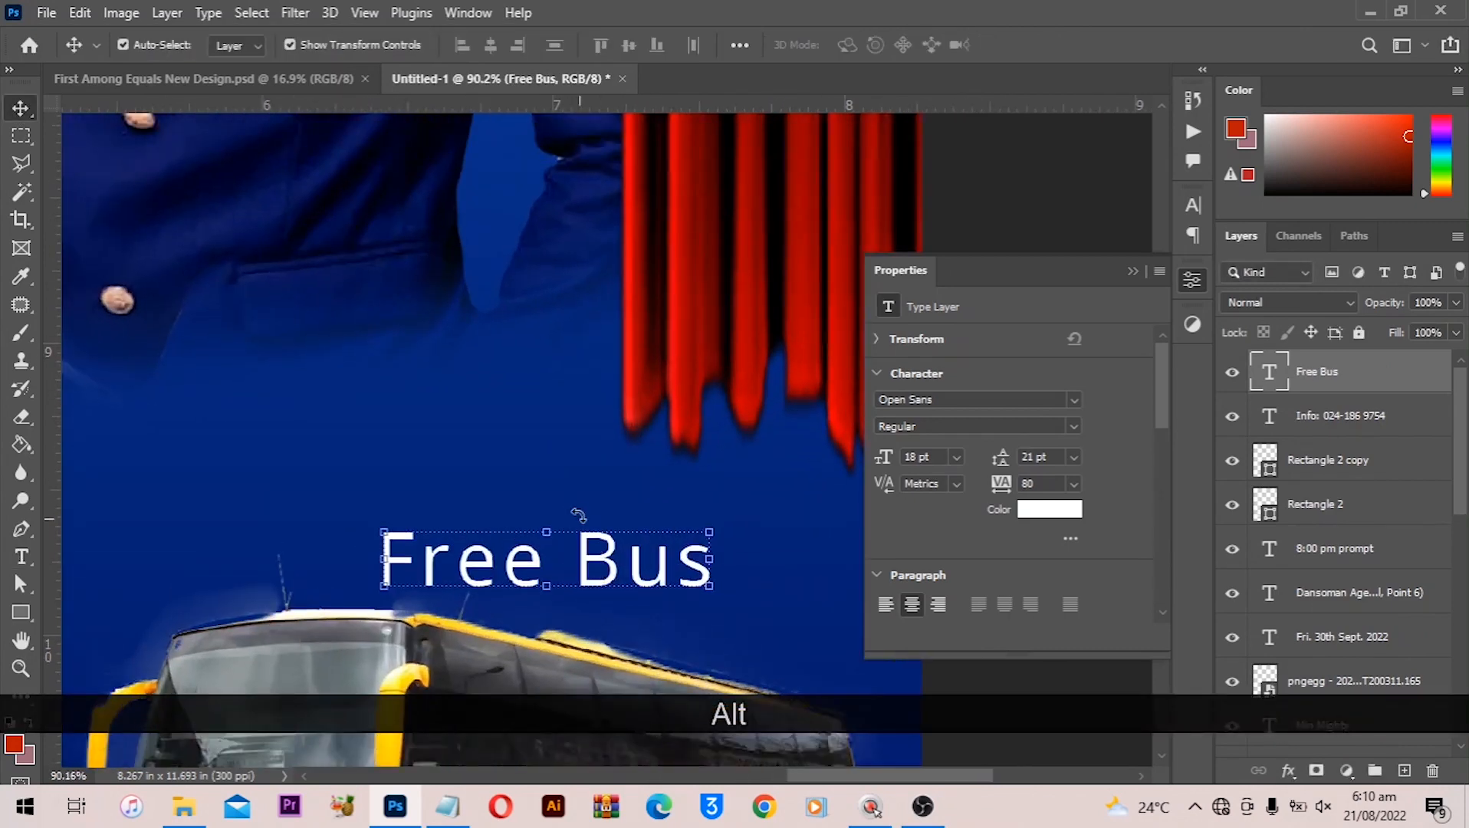
drag(563, 506, 577, 499)
drag(565, 579, 587, 594)
key(ctrl+0)
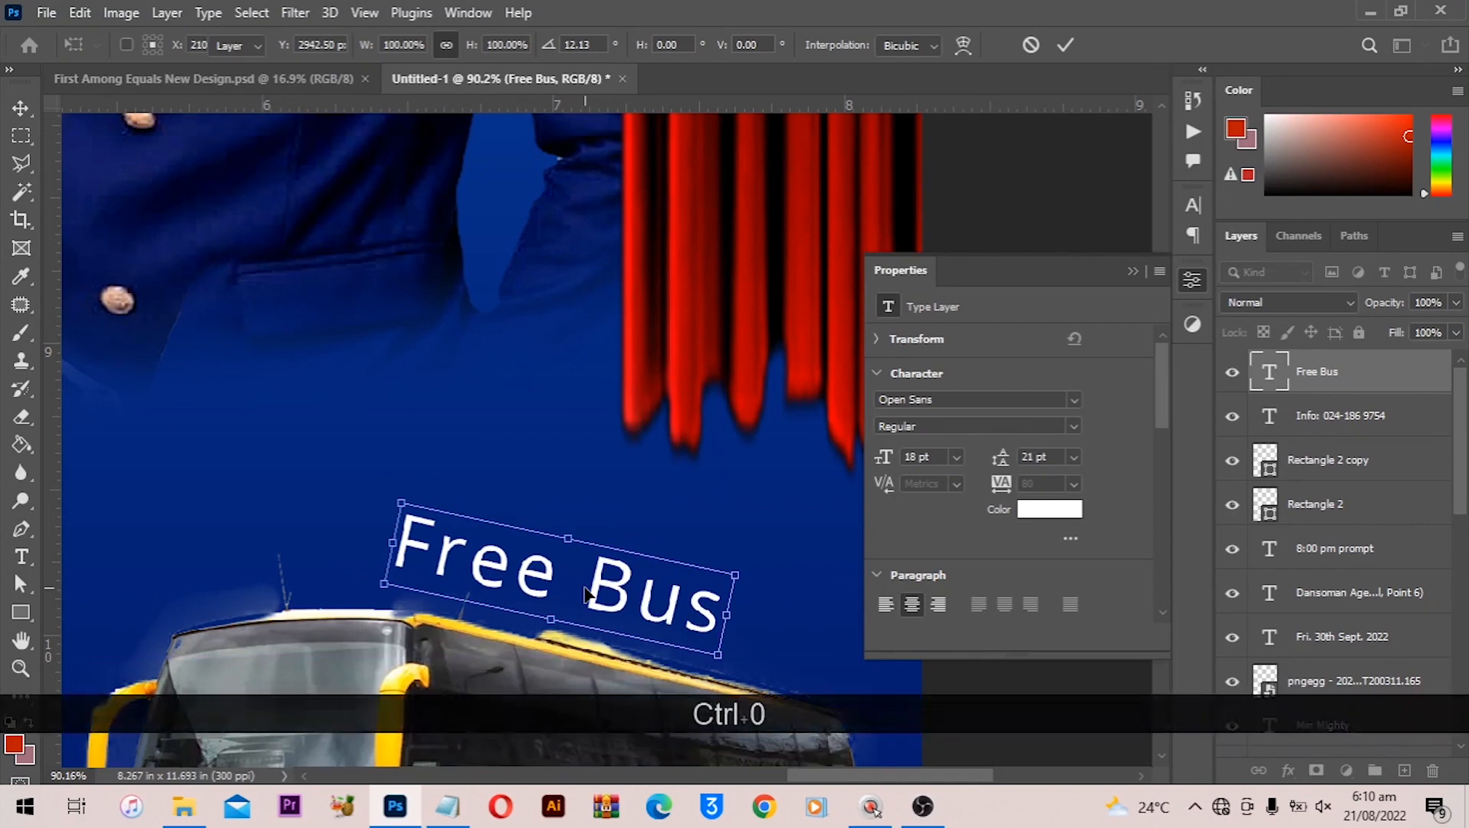
key(Return)
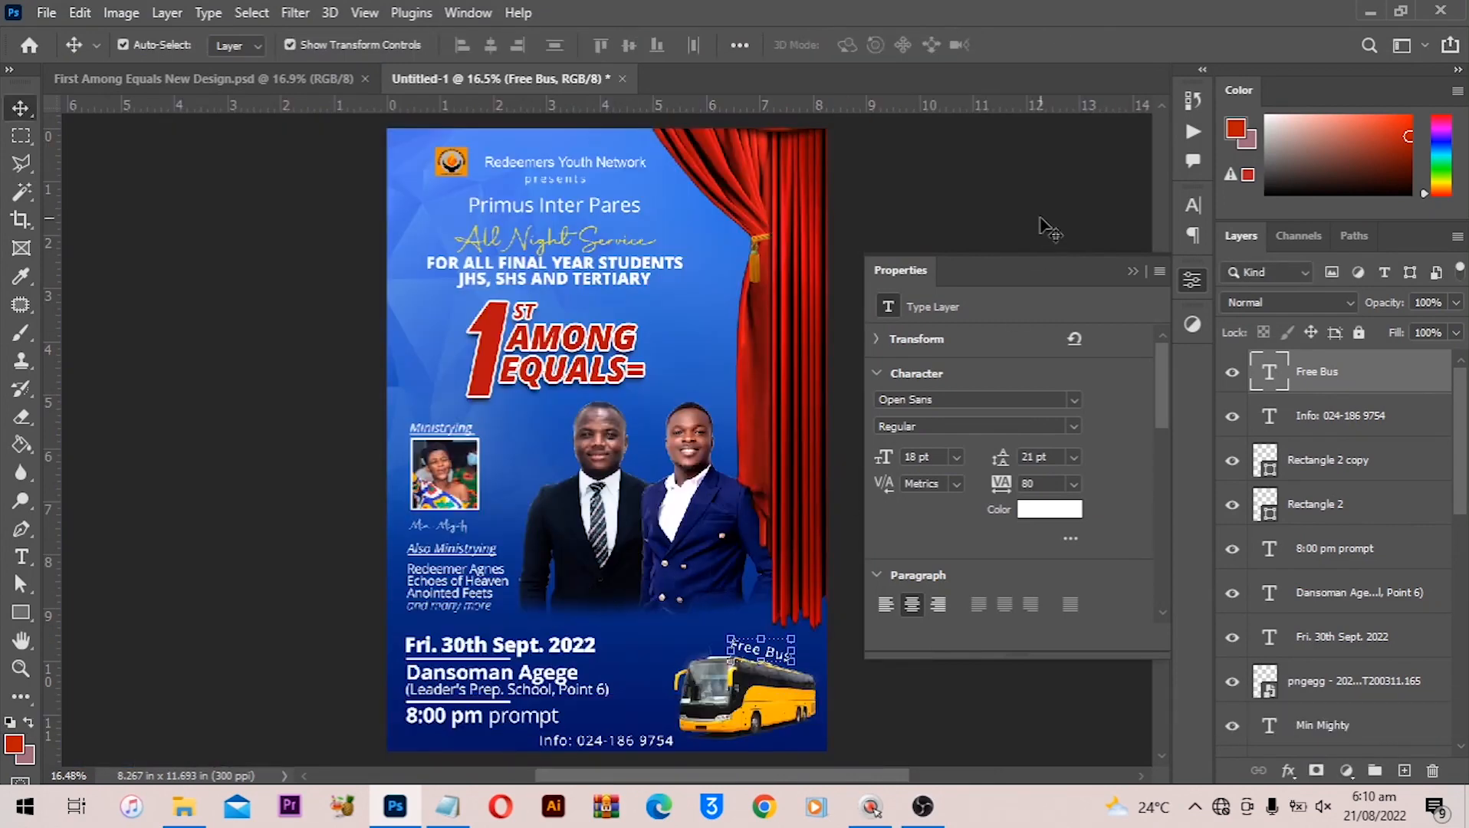
click(1126, 270)
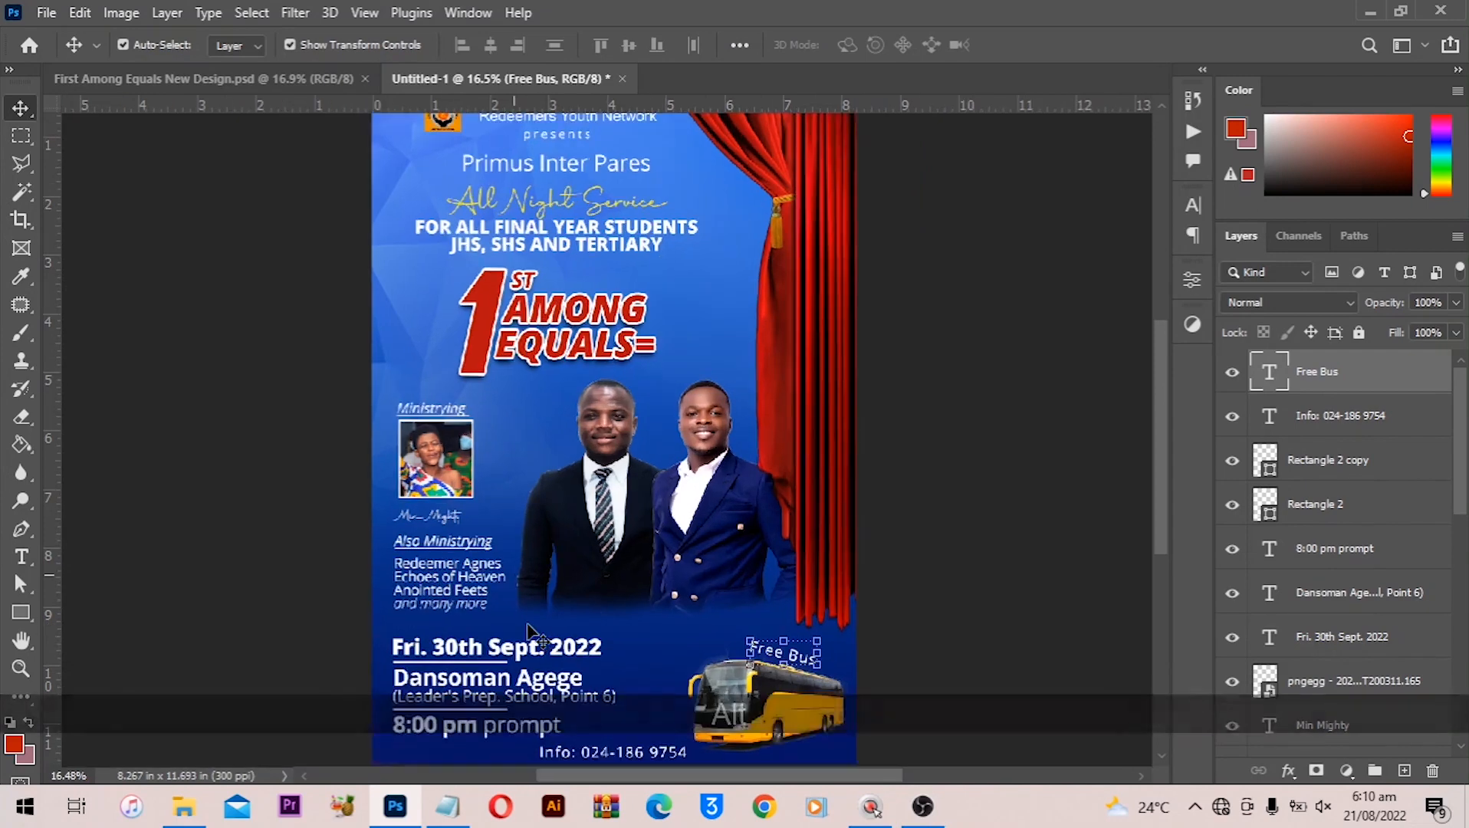
Copy the two men's four name and title text layers from First Among Equals New Design.psd into the flyer and place them on their jackets
click(288, 80)
alt+scroll(716, 613, up, 4)
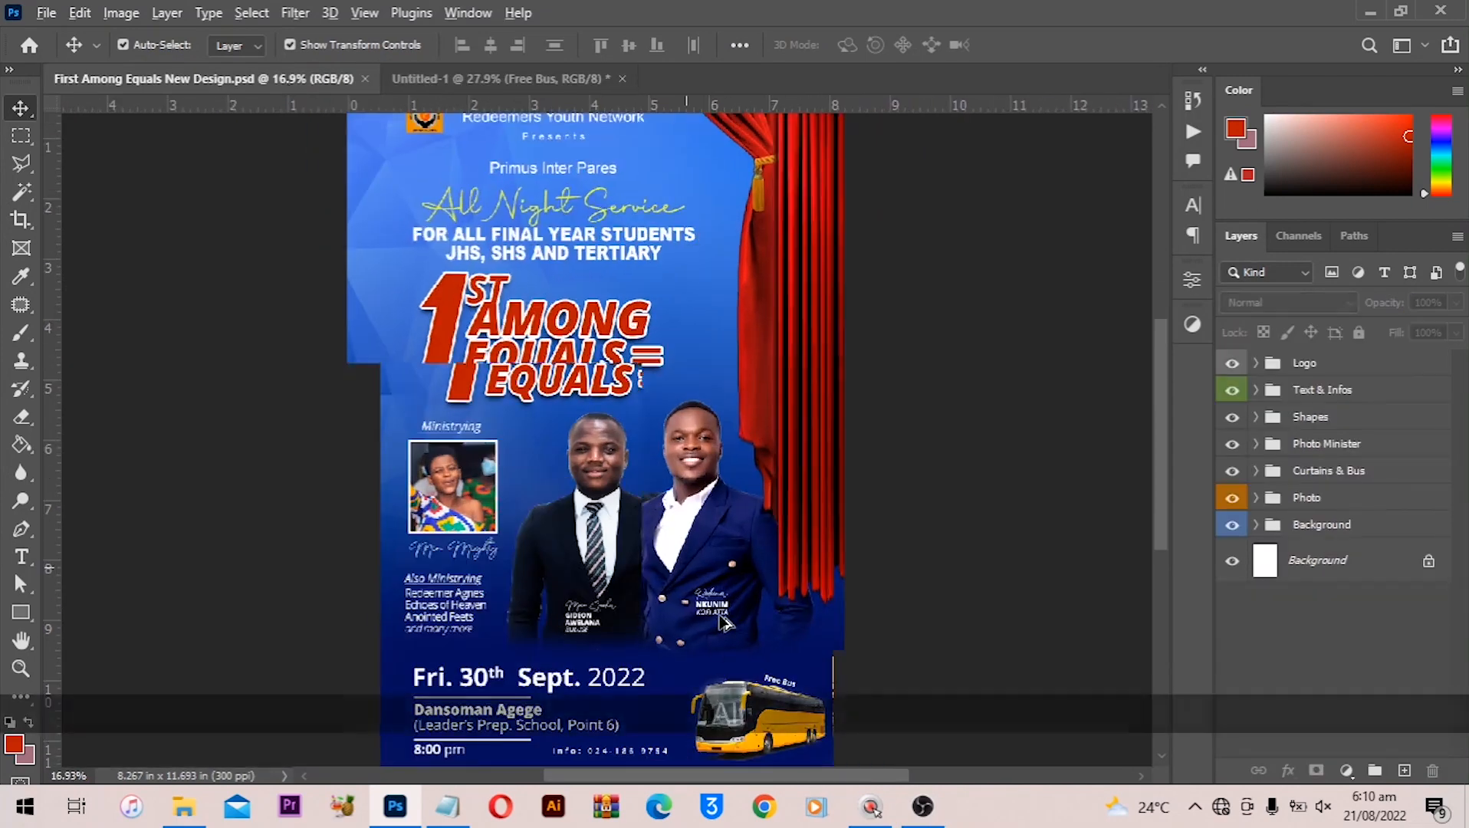
alt+scroll(725, 623, up, 1)
drag(664, 648, 677, 492)
alt+scroll(572, 477, up, 1)
alt+scroll(571, 477, up, 3)
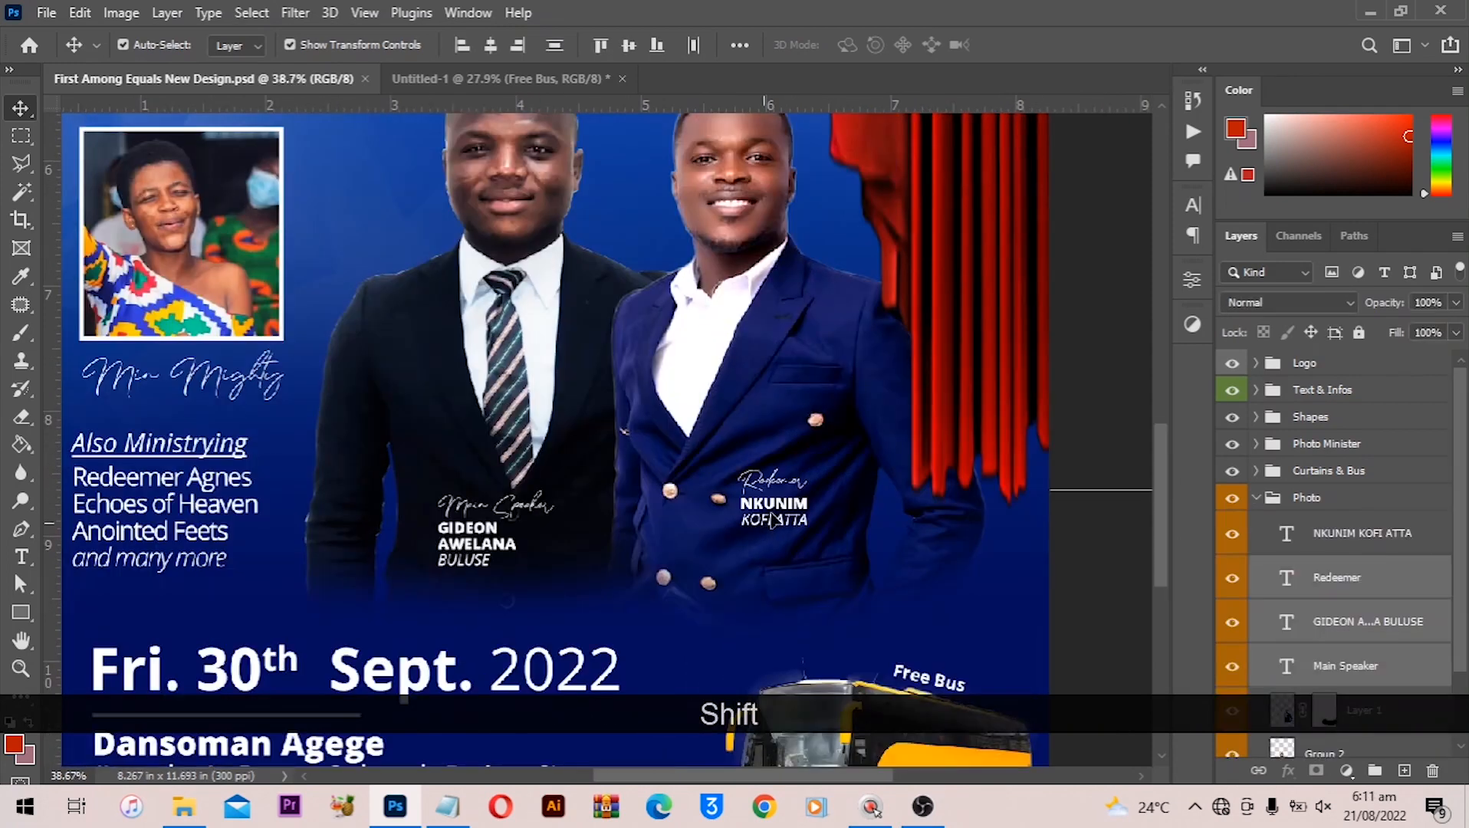
shift+click(774, 509)
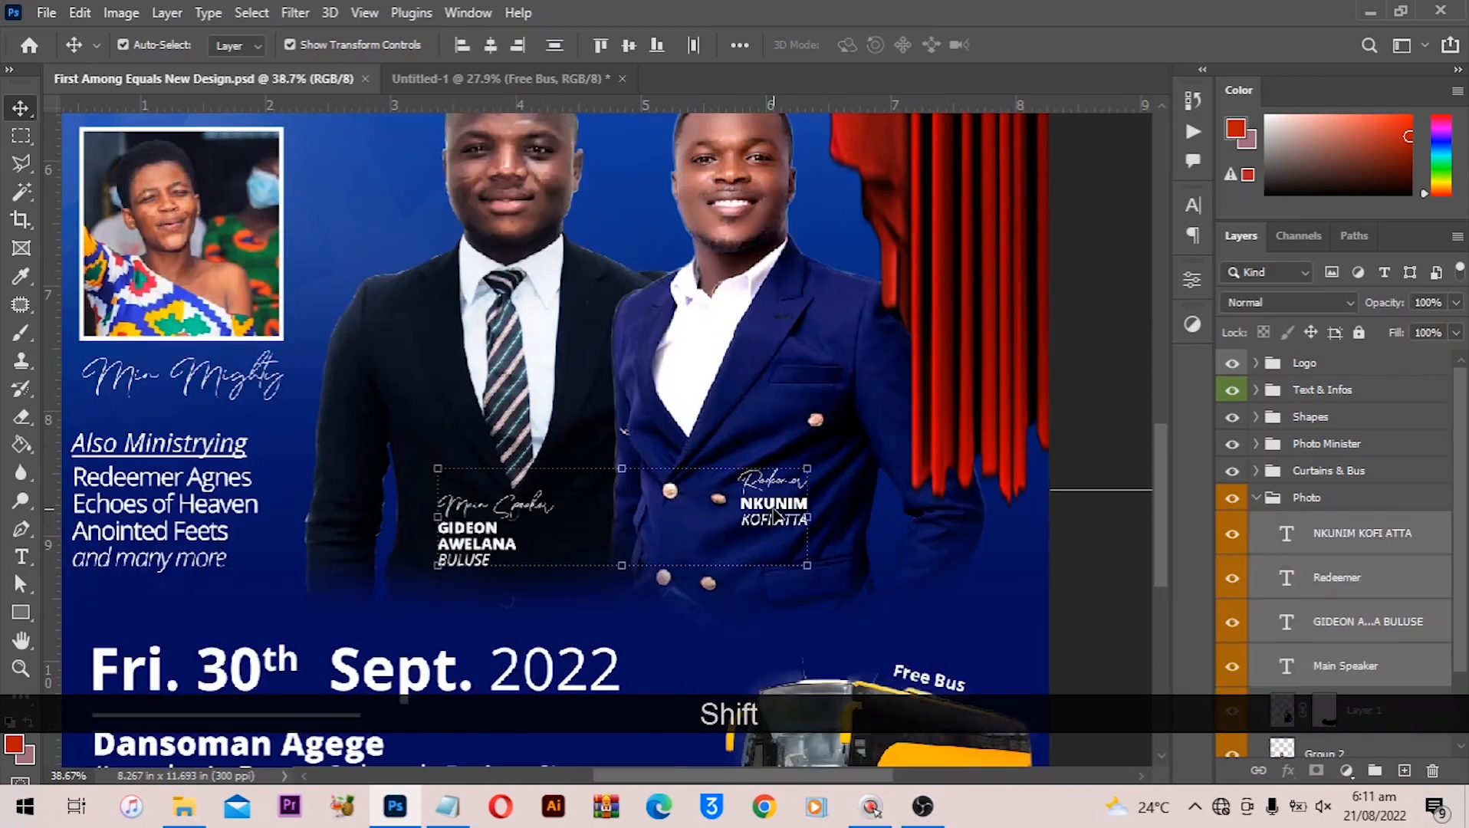
drag(776, 515, 694, 414)
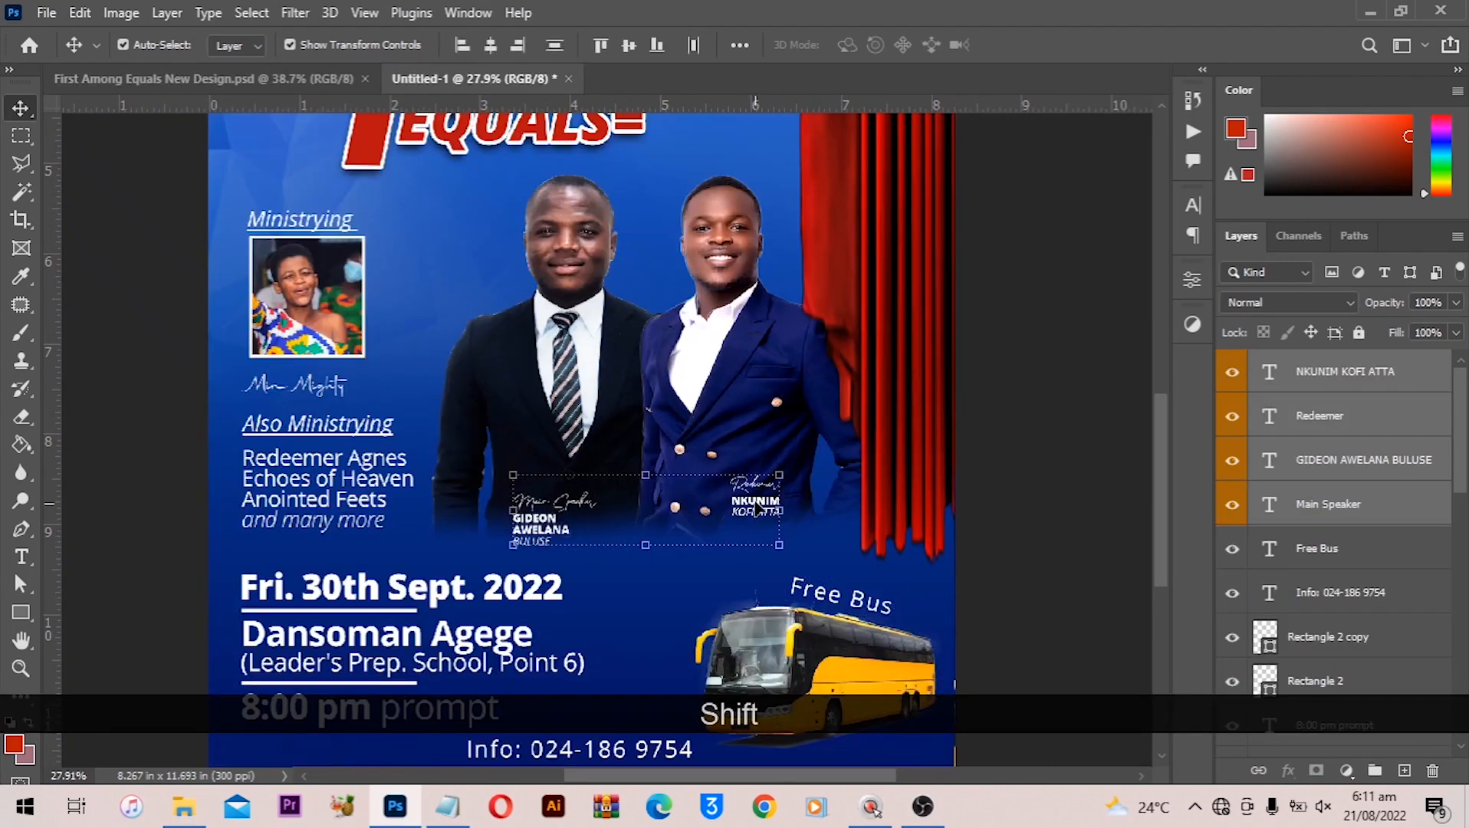
drag(760, 506, 761, 479)
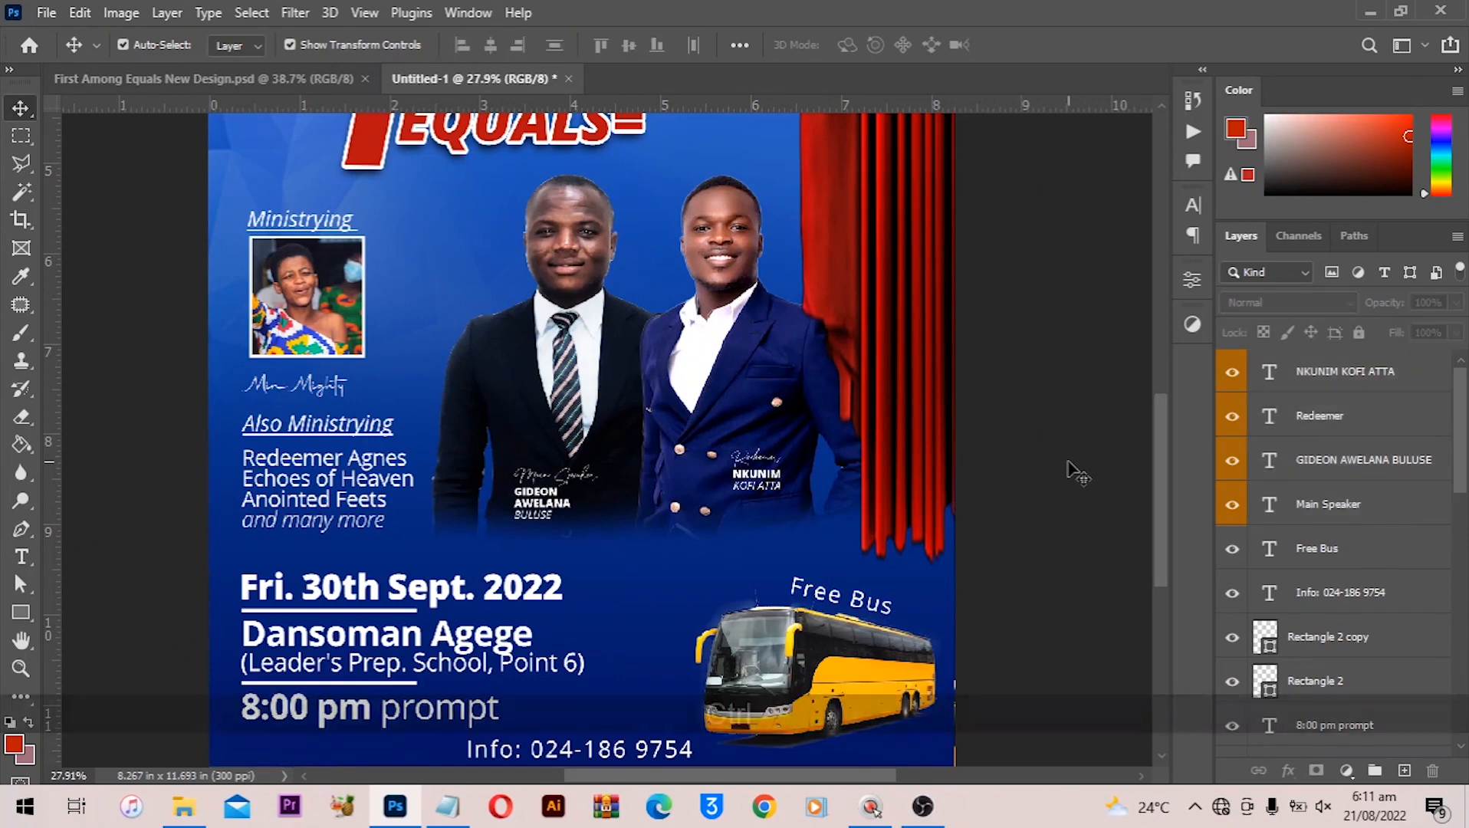
Compare the whole flyer with the original design in First Among Equals New Design.psd and return to the flyer
key(ctrl+0)
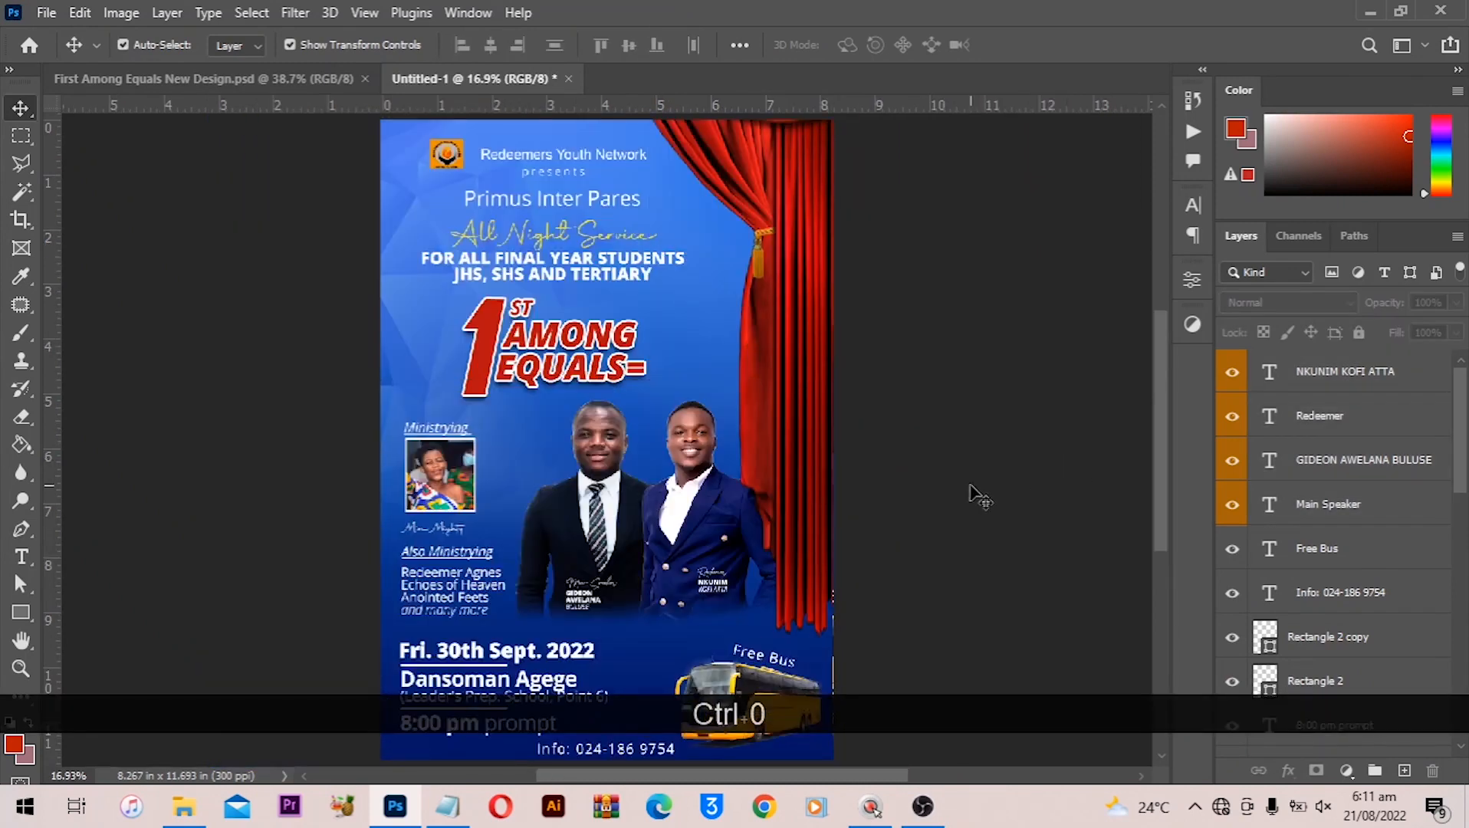
click(167, 80)
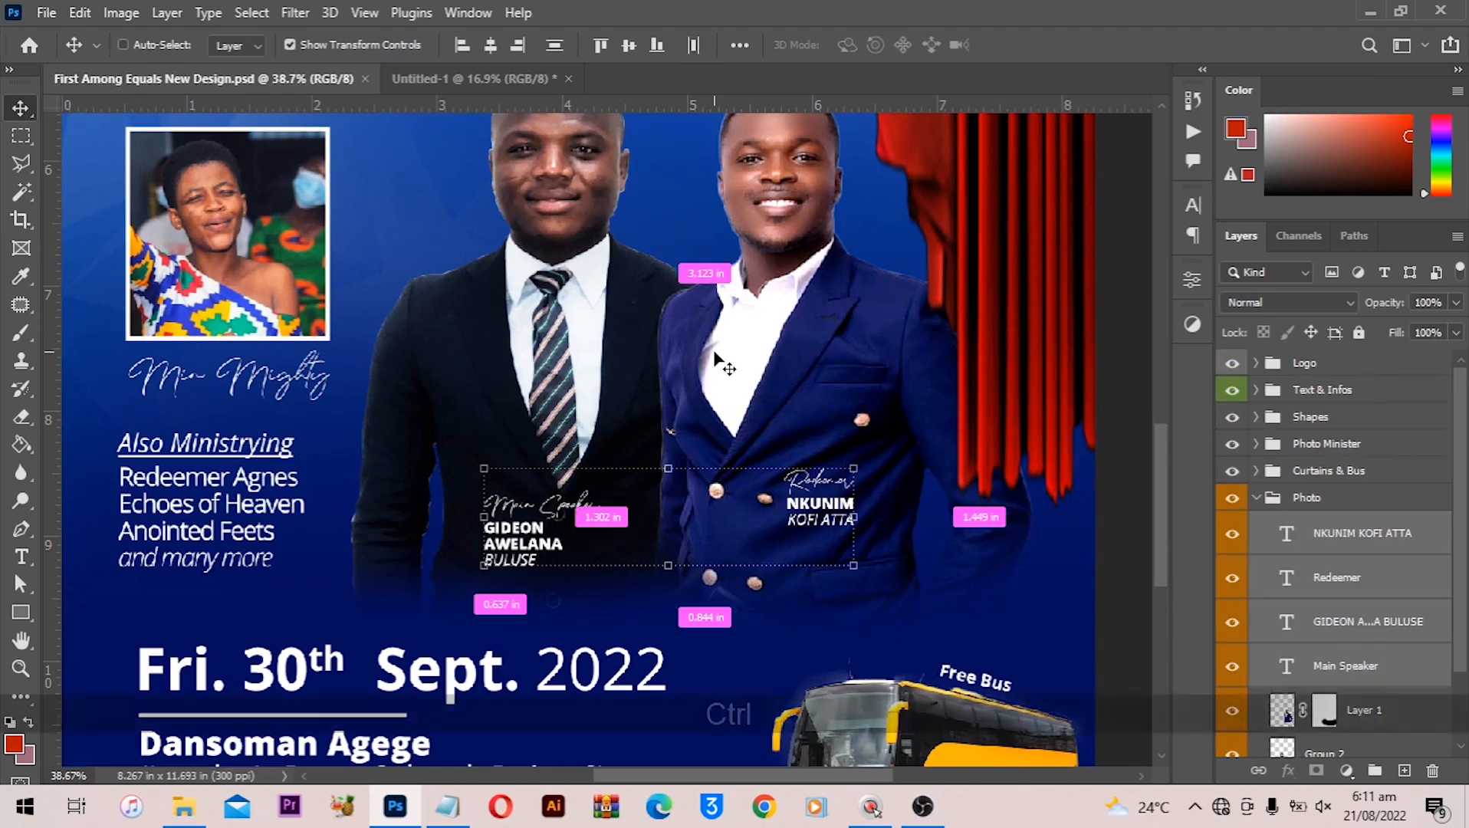
key(ctrl+0)
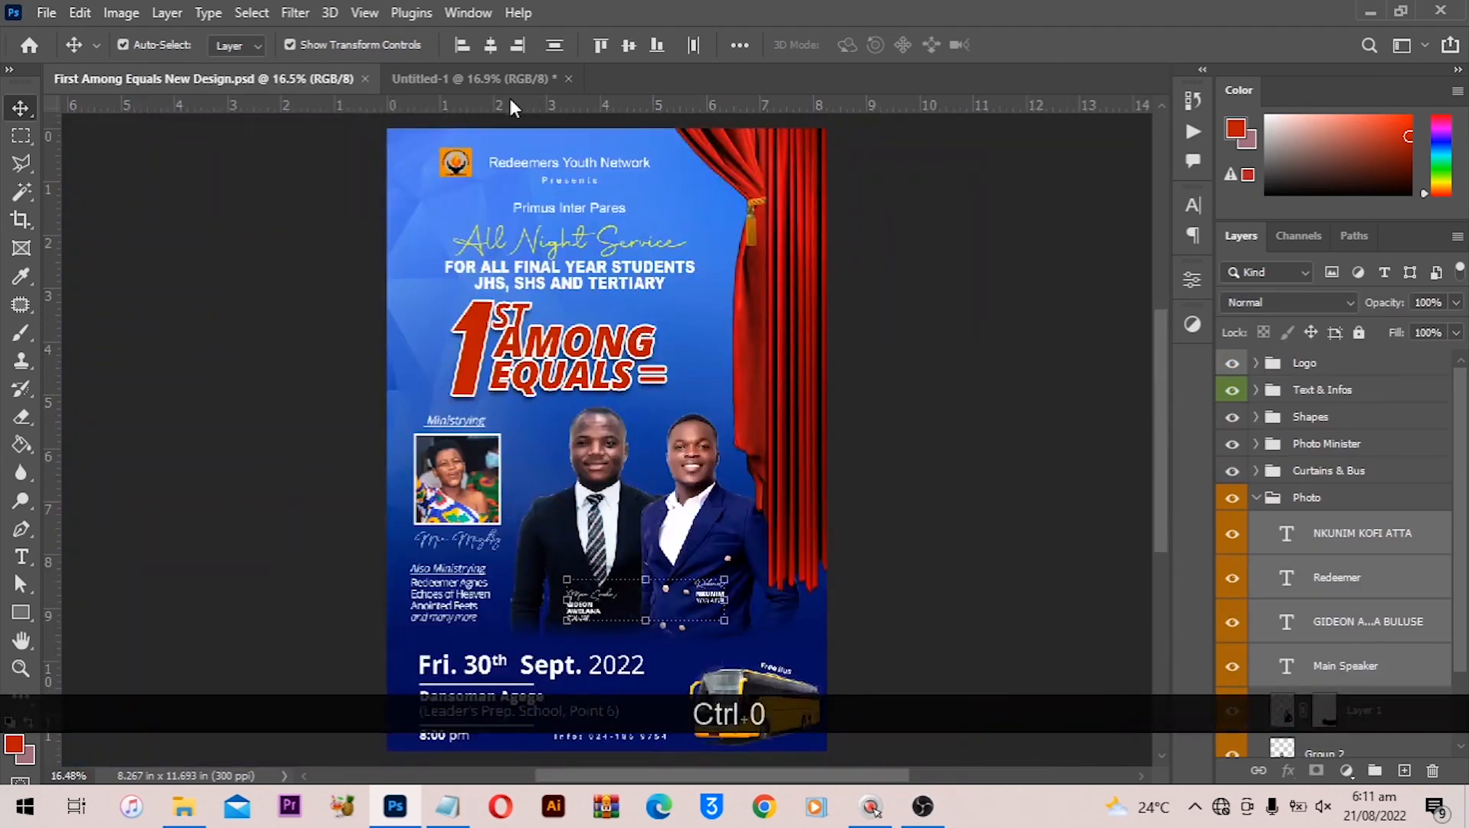
click(496, 78)
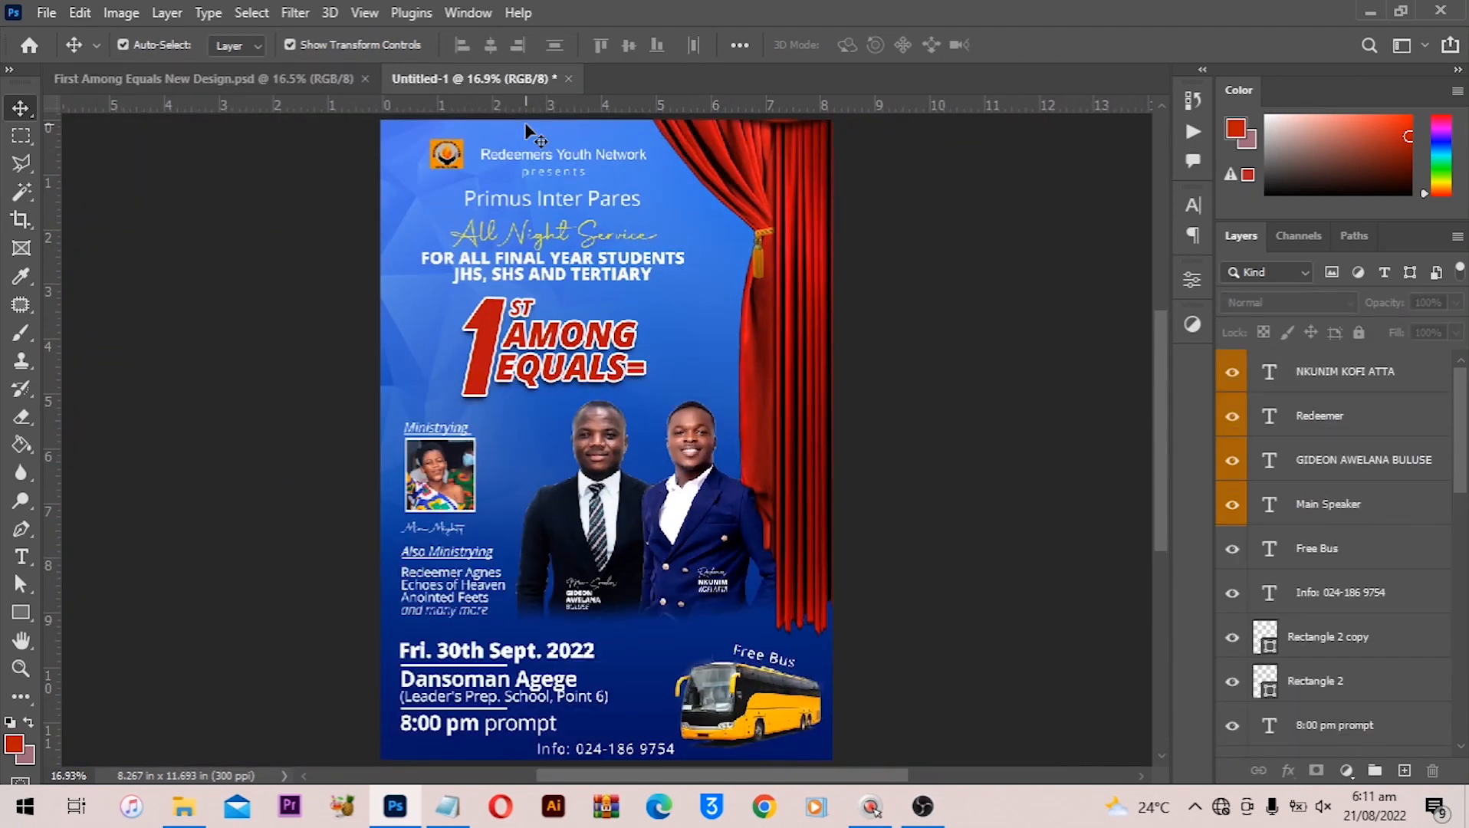